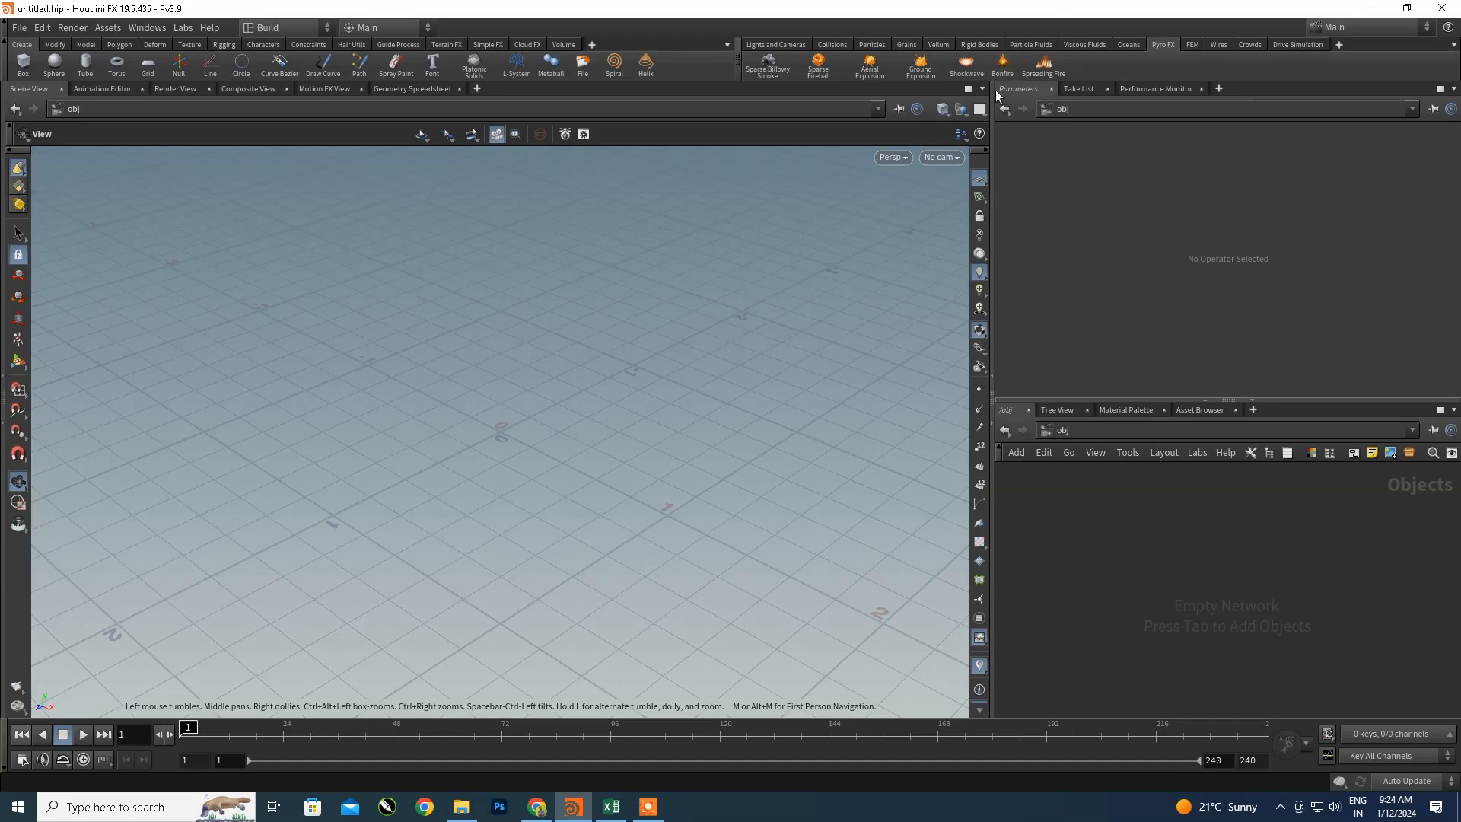
# - Create a Bonfire pyro effect at the world origin and start playing its simulation
pyautogui.click(1004, 67)
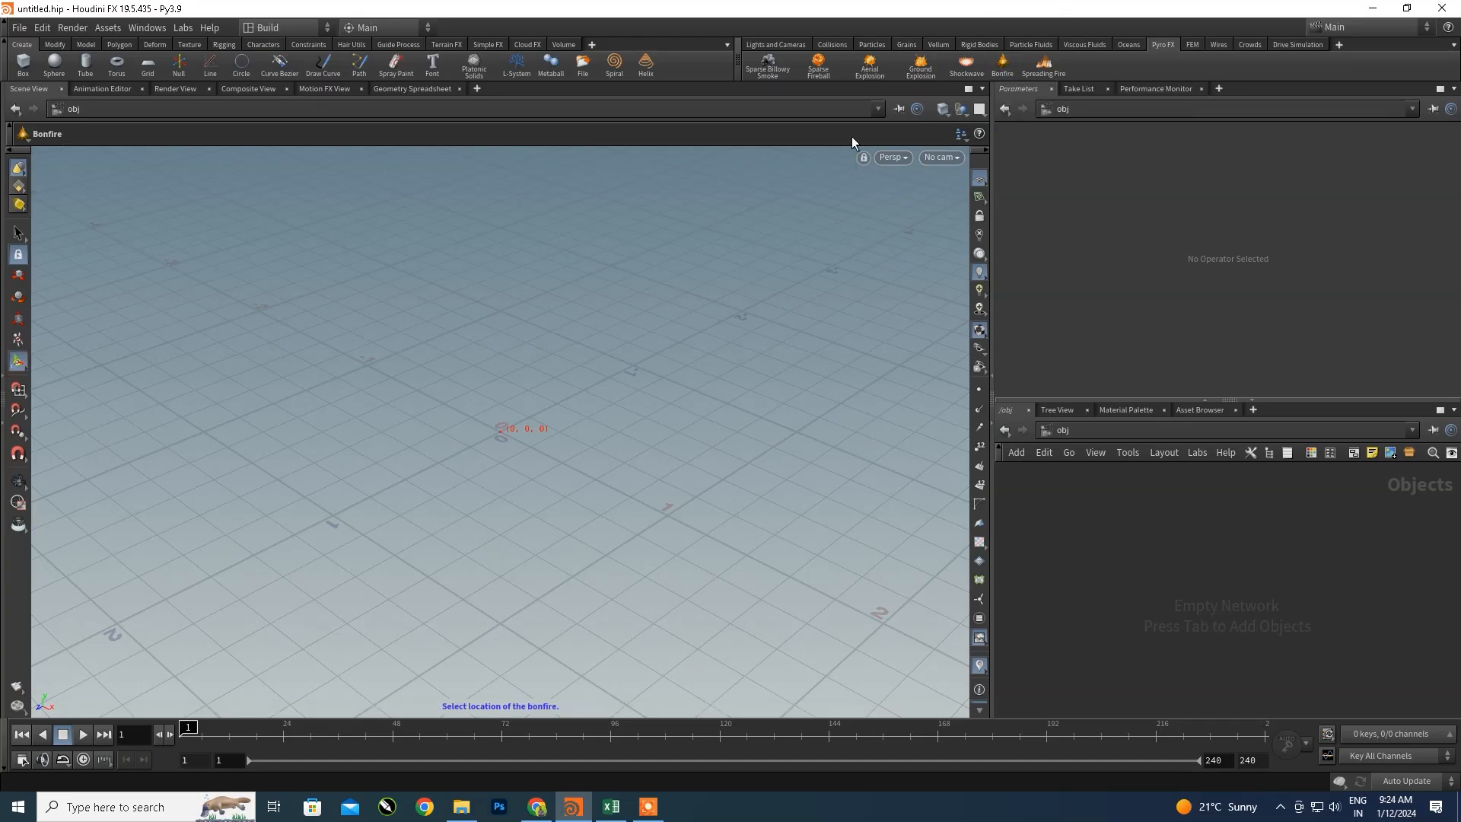
pyautogui.click(501, 431)
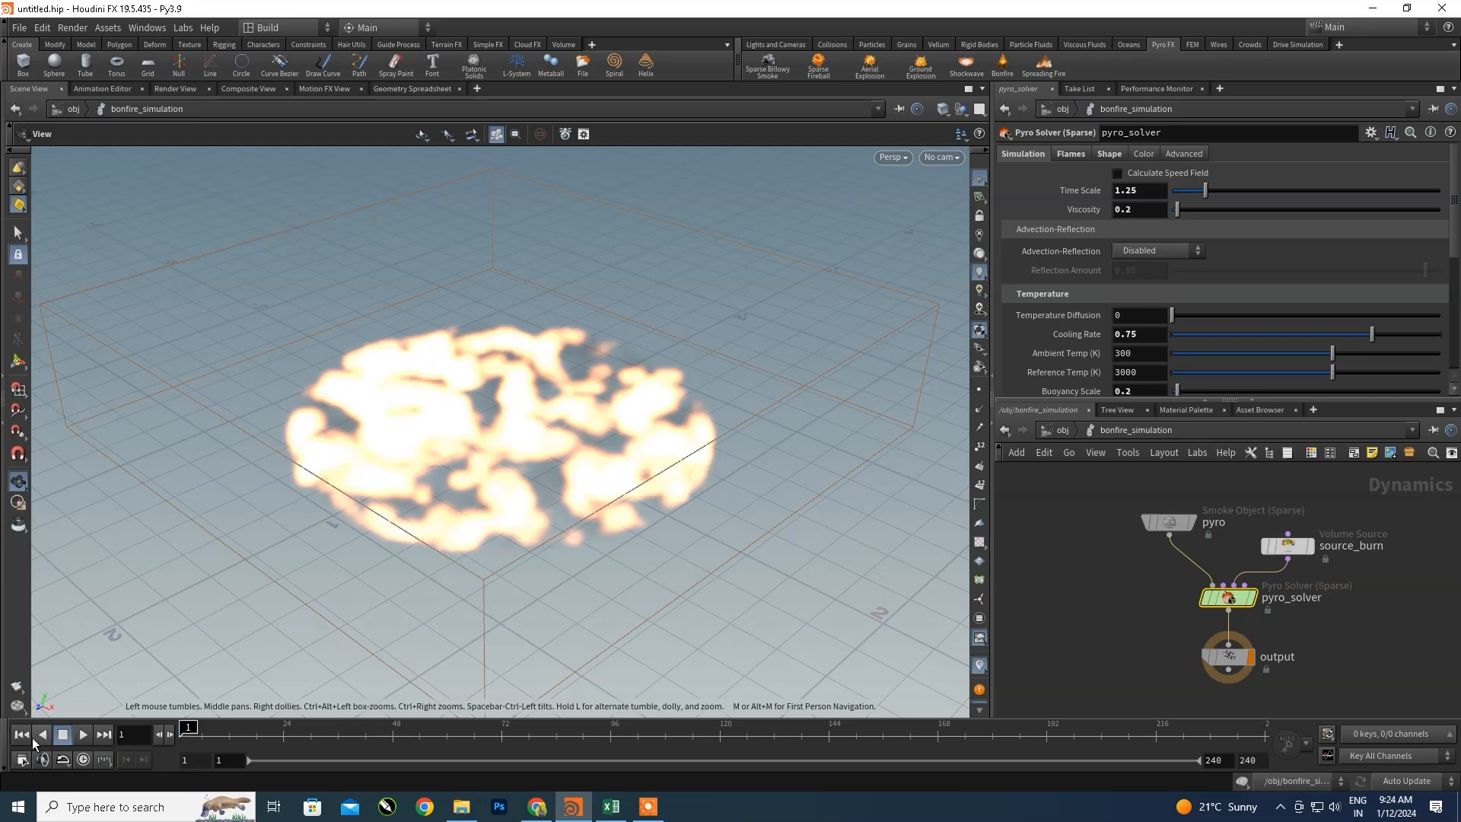
pyautogui.click(84, 734)
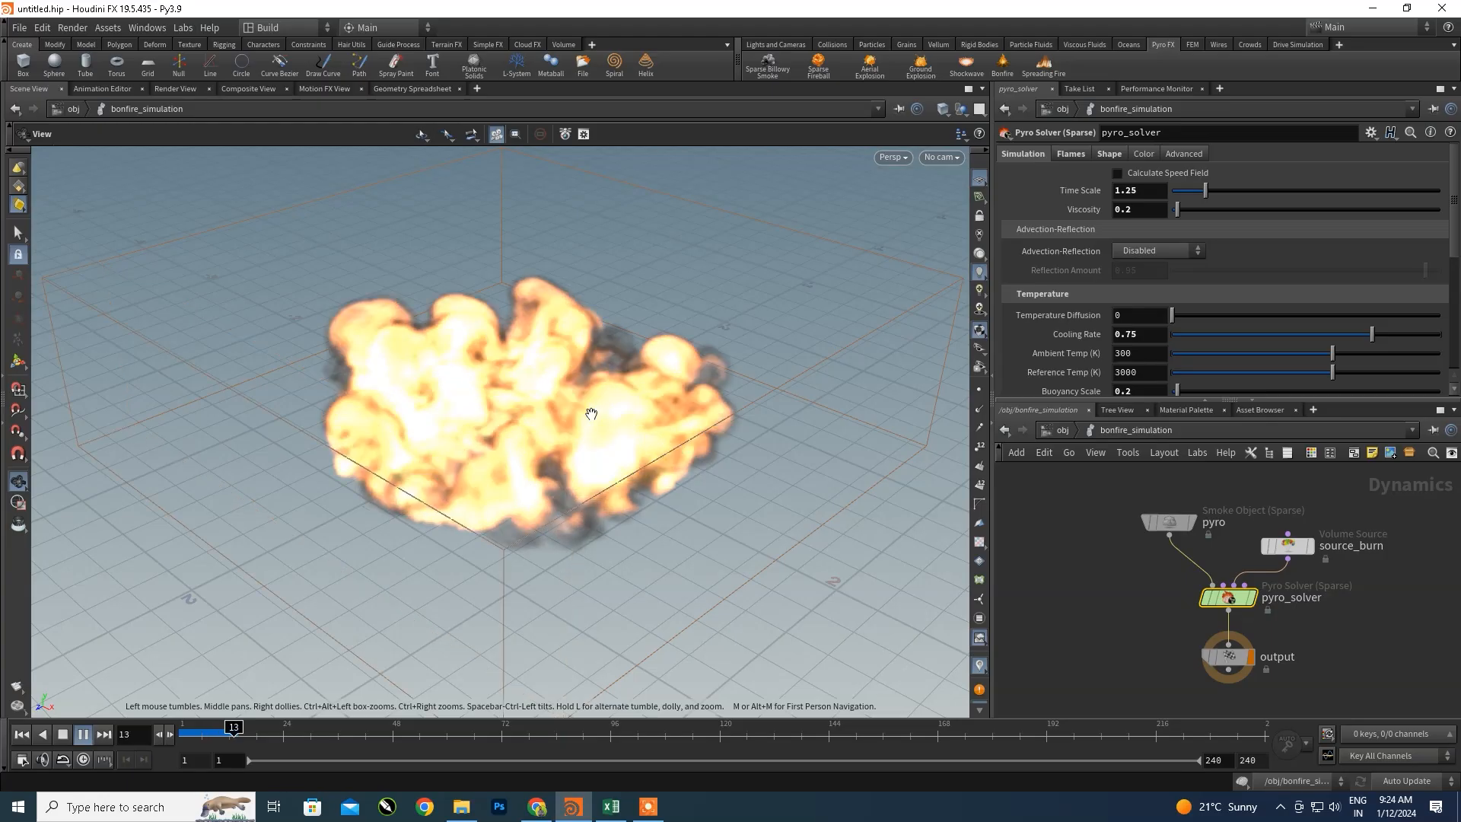
# - Set the viewport background's color scheme to Dark in the display options
pyautogui.press('d')
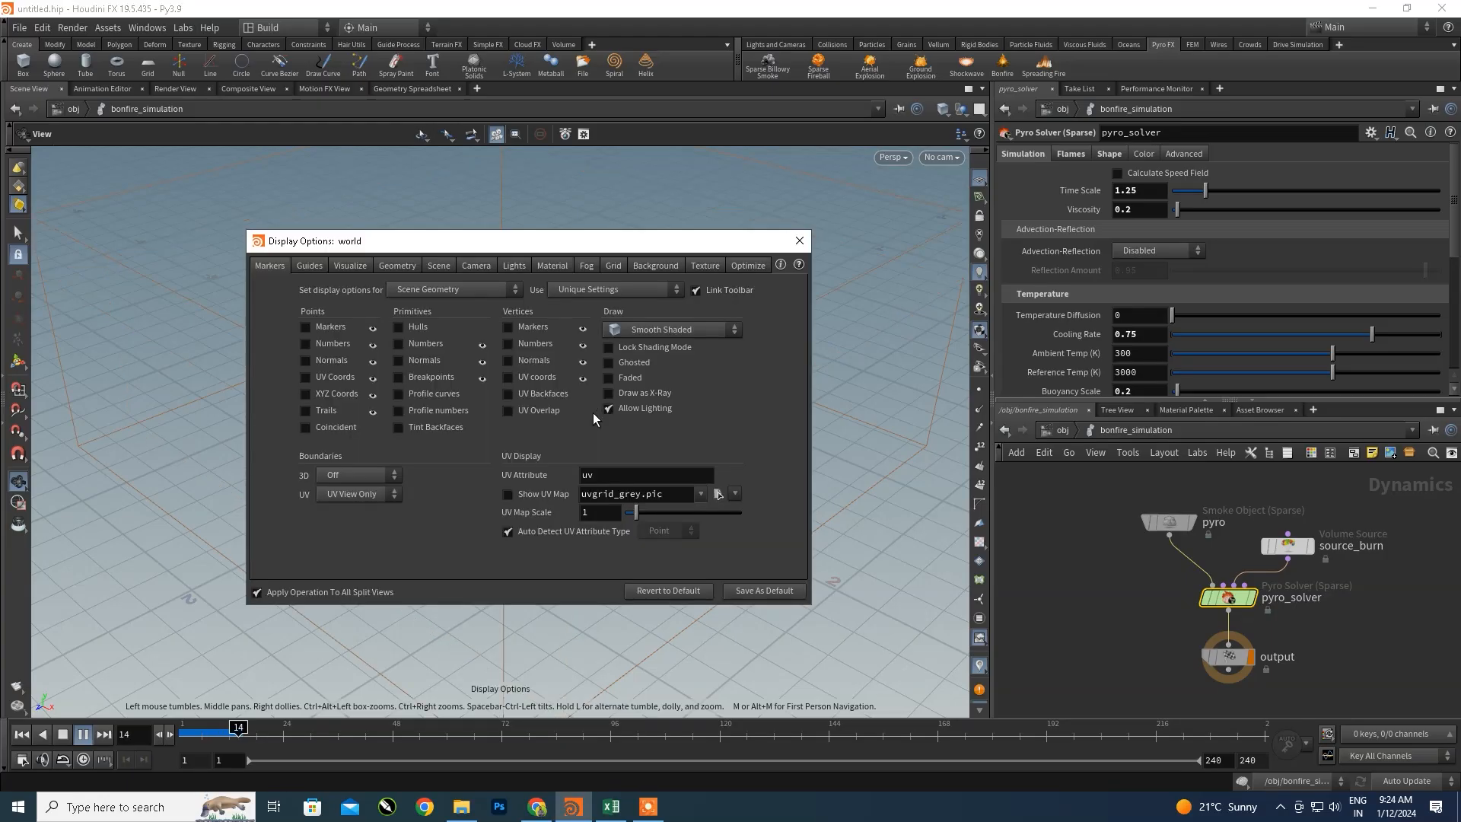
pyautogui.click(652, 266)
pyautogui.click(378, 290)
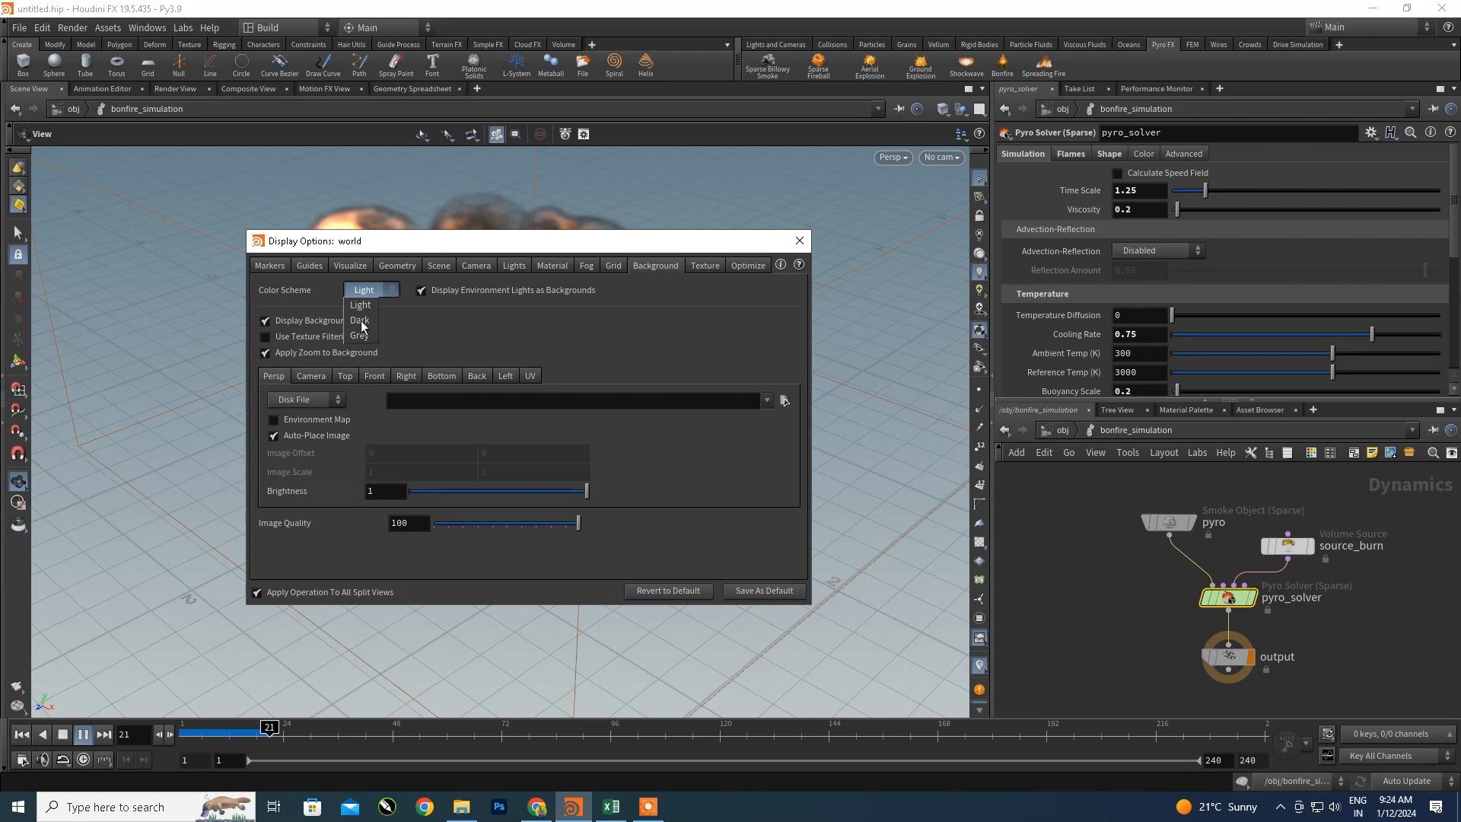
pyautogui.click(362, 323)
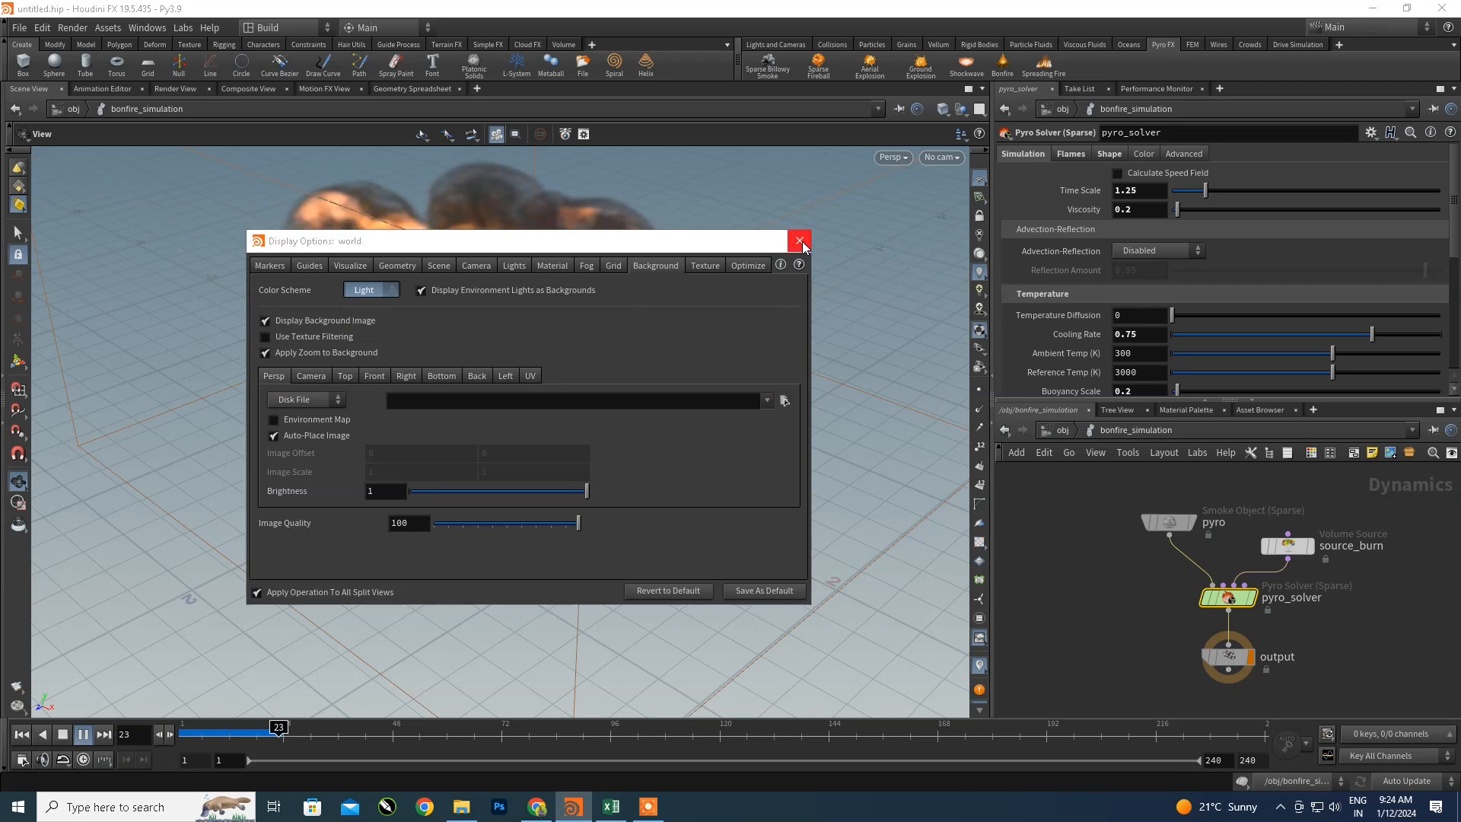
pyautogui.click(800, 241)
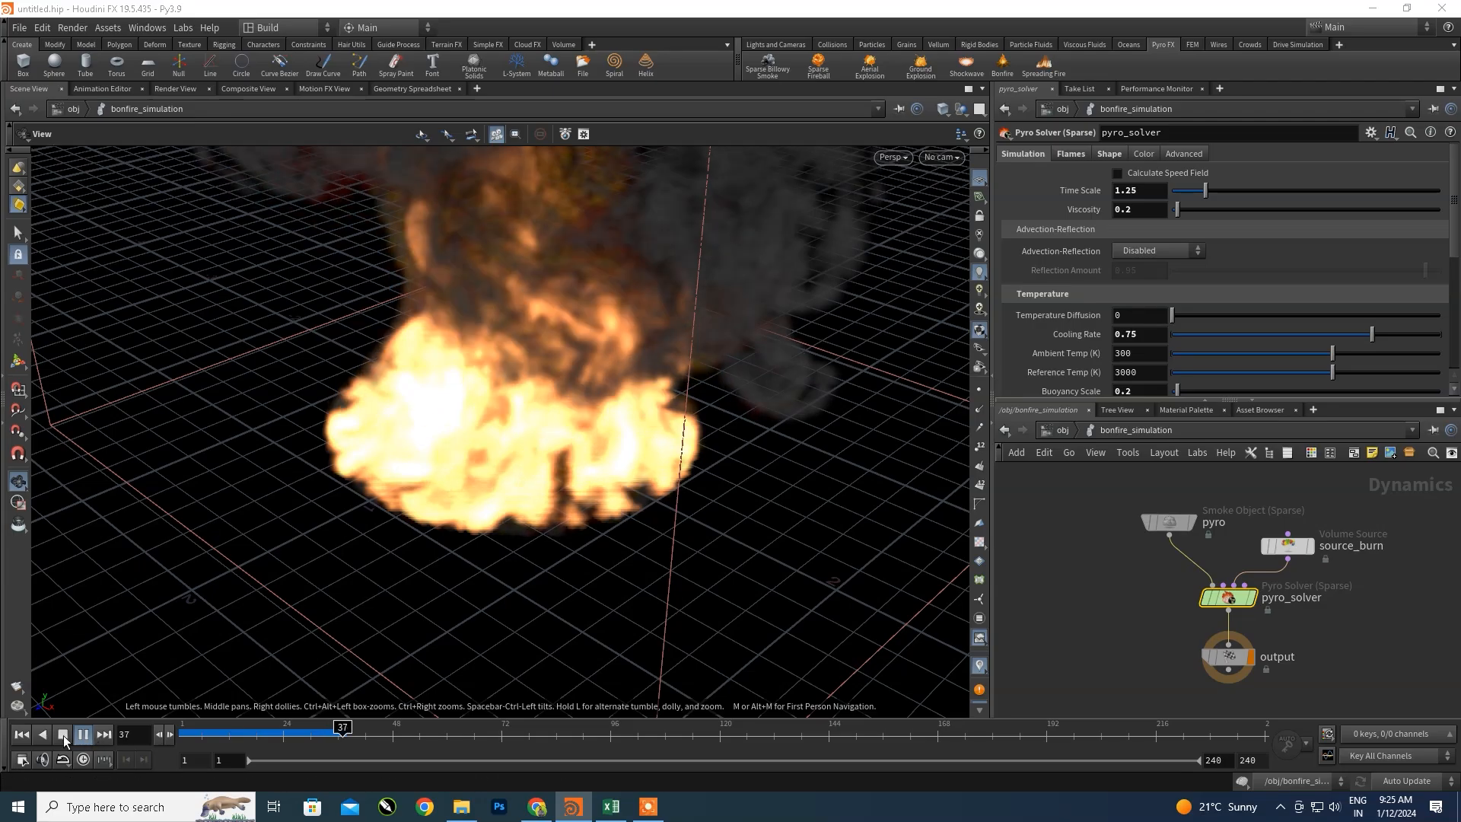
# - Preview the bonfire simulation up to about frame 48 with the whole flame in view, and stop playback
pyautogui.press('Escape')
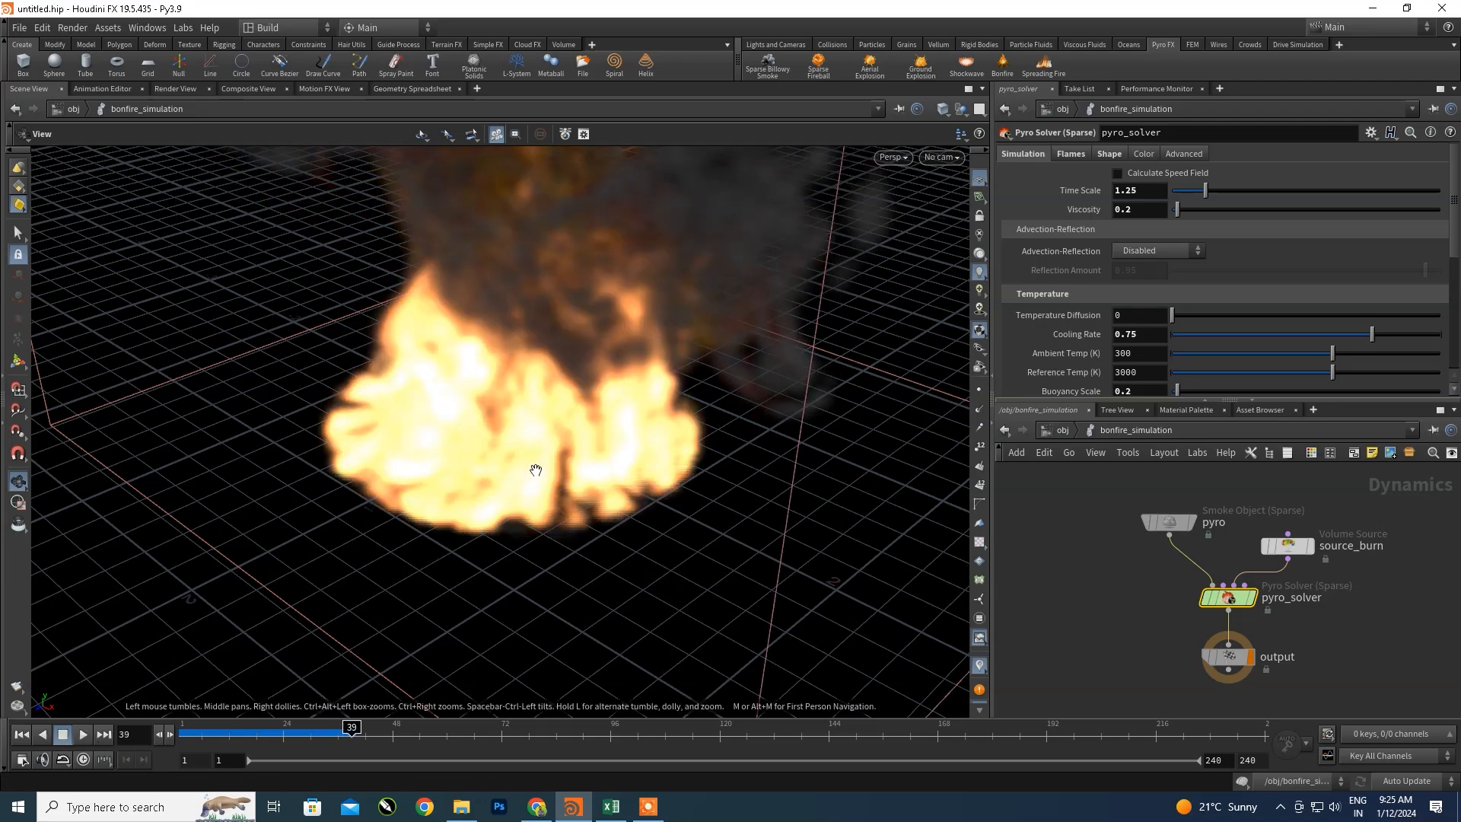
pyautogui.scroll(-10, 534, 467)
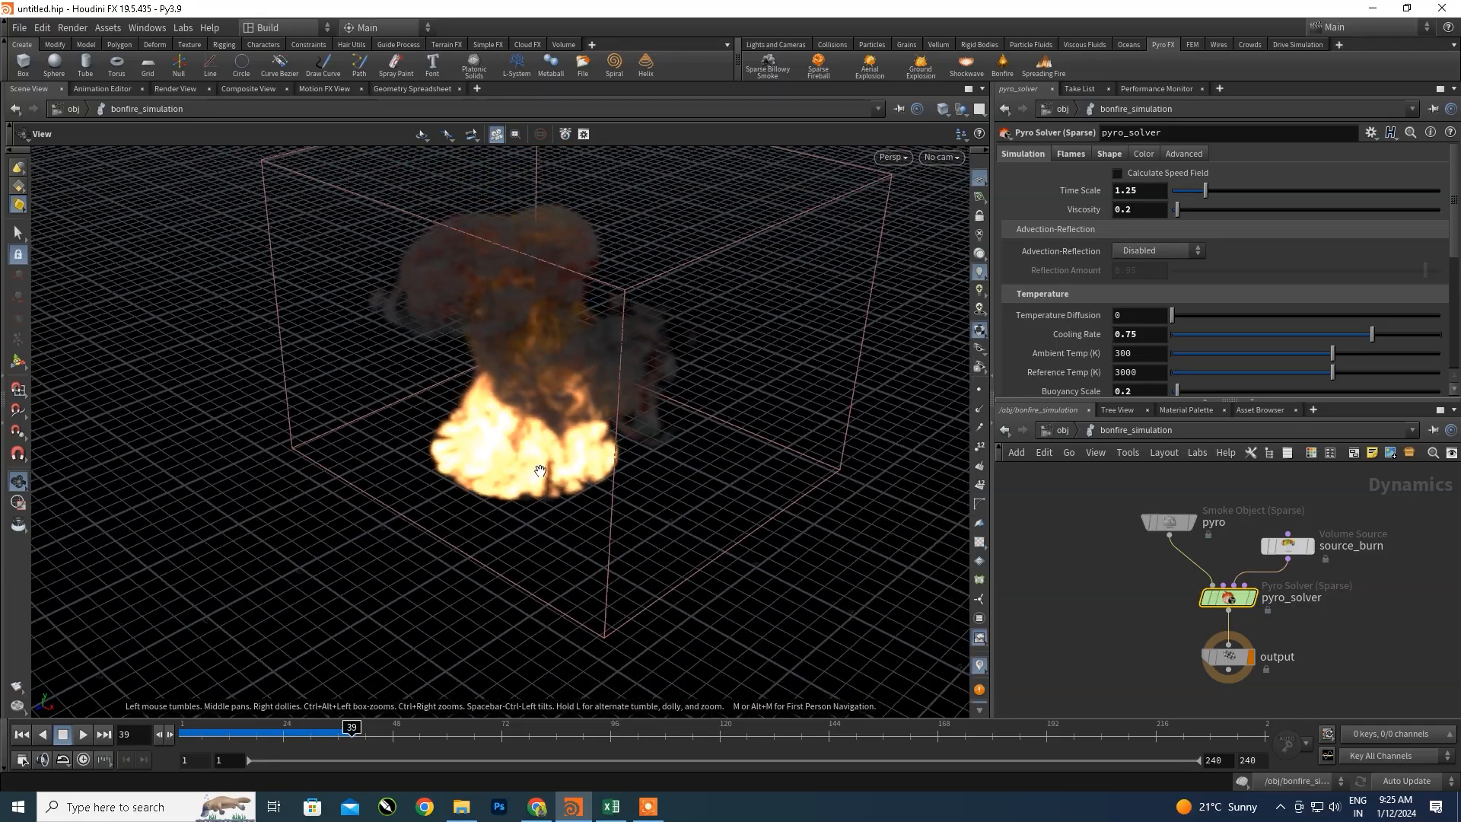
pyautogui.moveTo(467, 548); pyautogui.dragTo(510, 530)
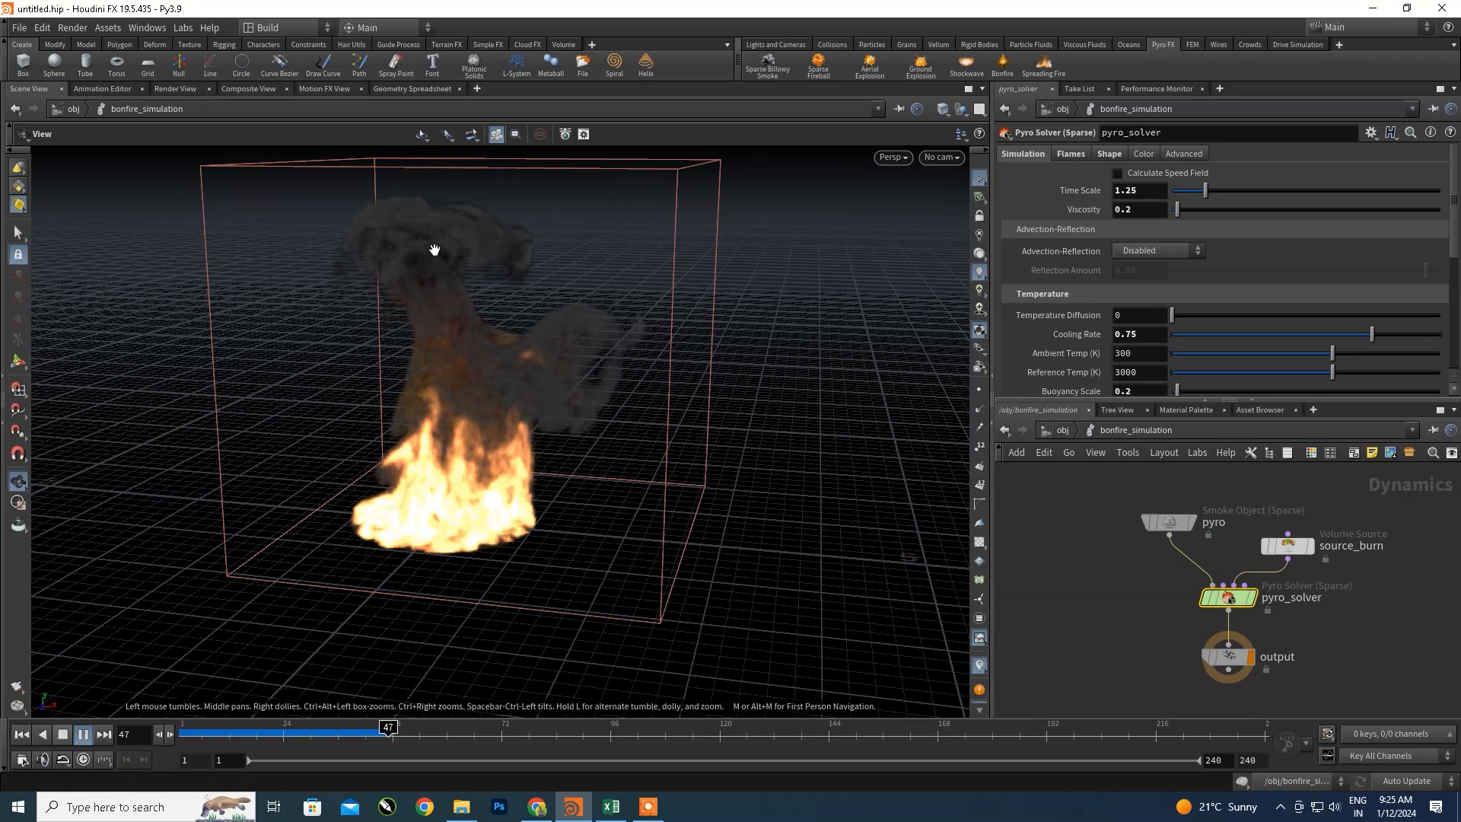
pyautogui.click(62, 733)
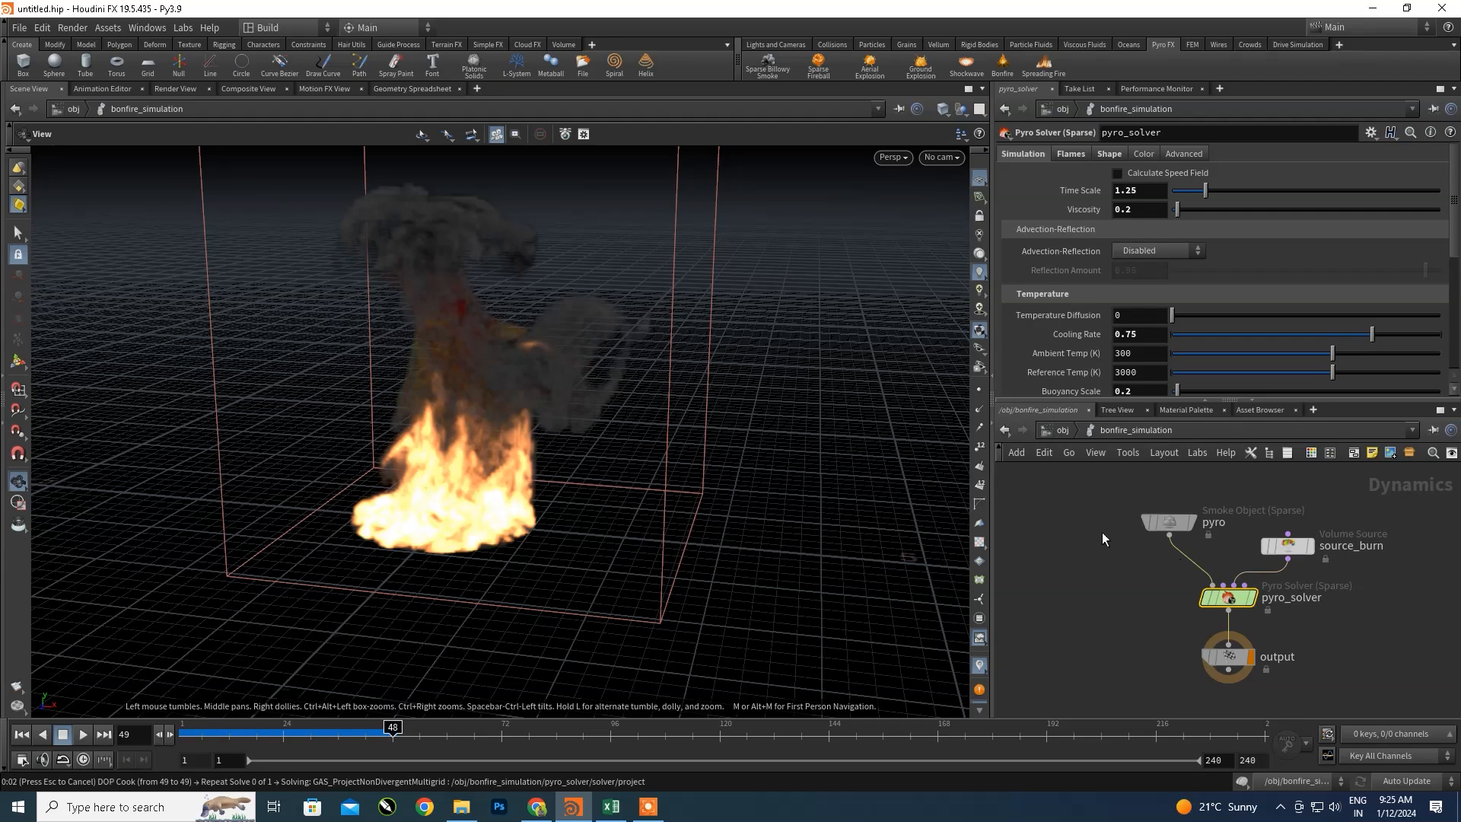
# - Examine the pyro and source_burn nodes' settings inside the bonfire_simulation network
pyautogui.click(1063, 430)
pyautogui.scroll(3, 1199, 554)
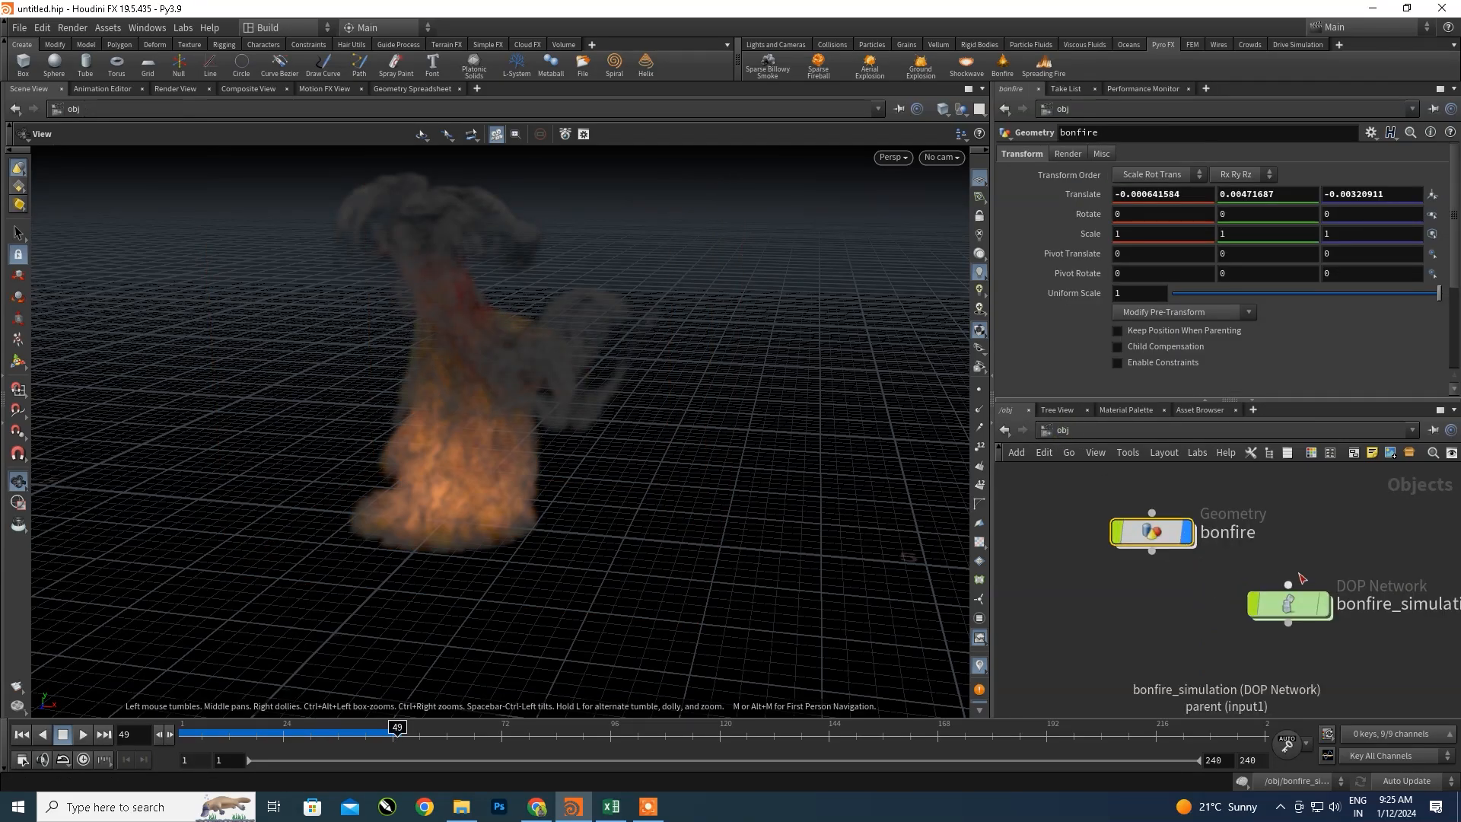
pyautogui.moveTo(1163, 524)
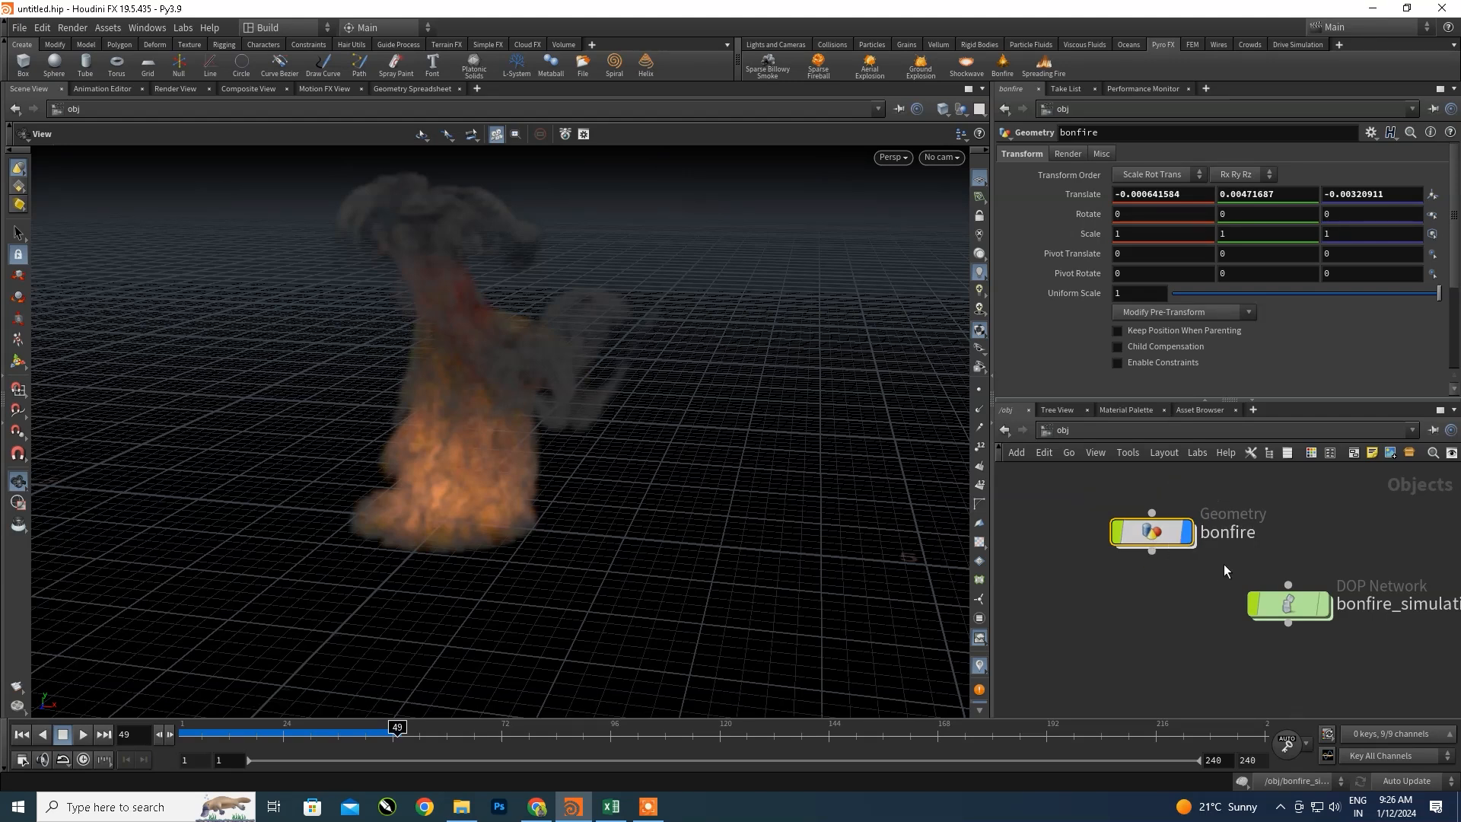
pyautogui.doubleClick(1295, 605)
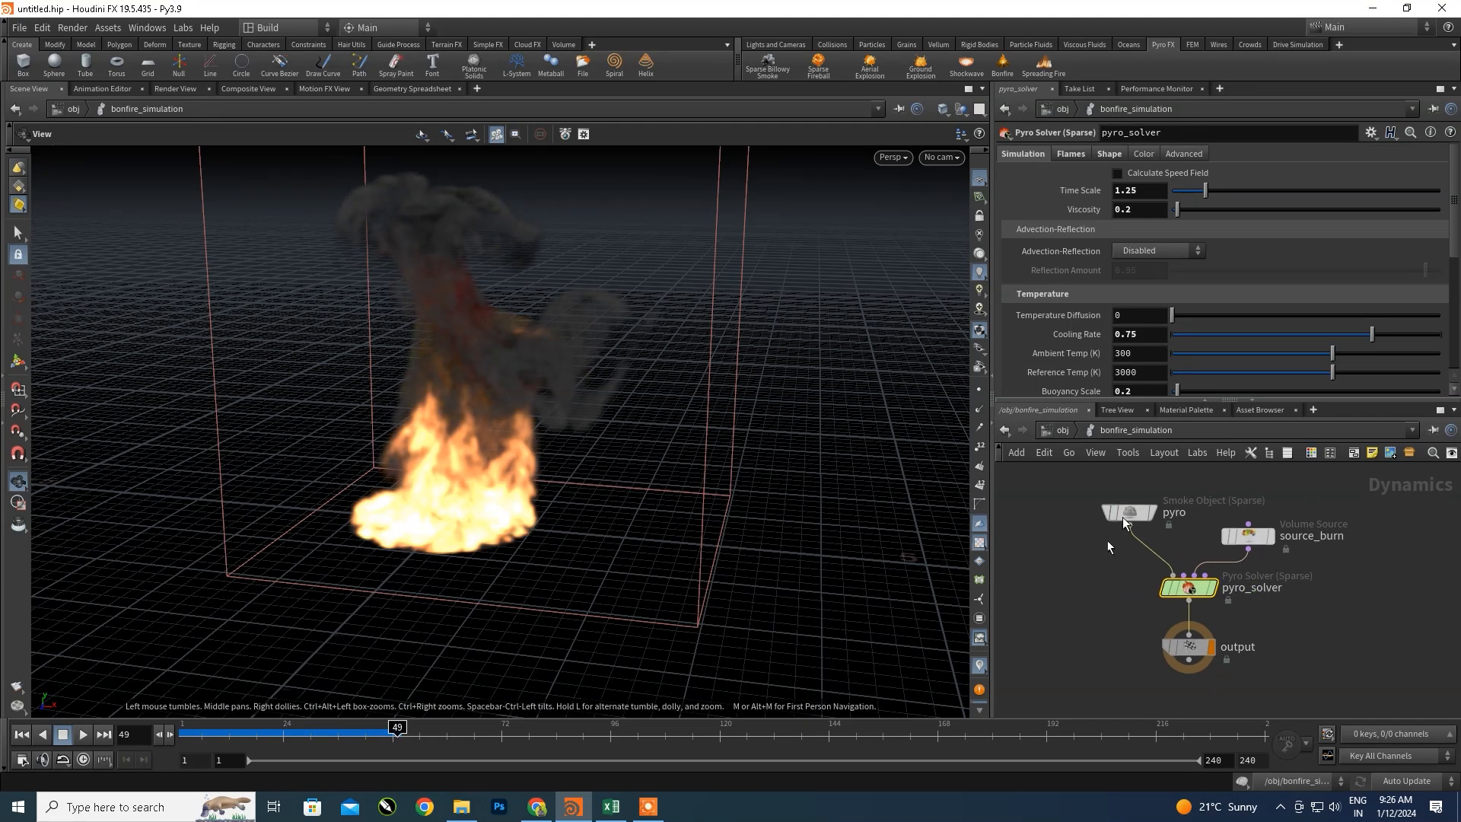
pyautogui.click(1130, 521)
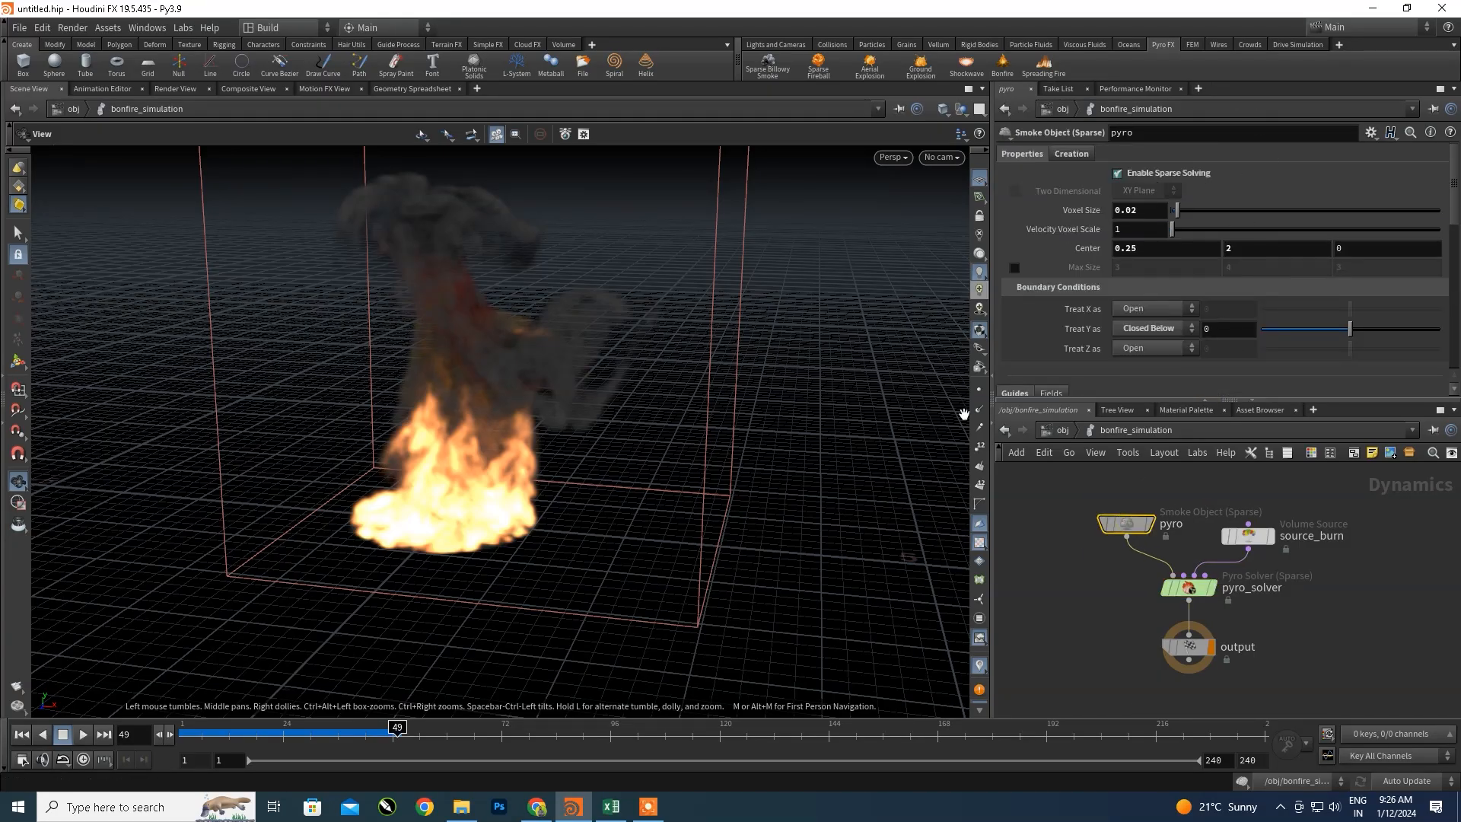
pyautogui.click(1248, 537)
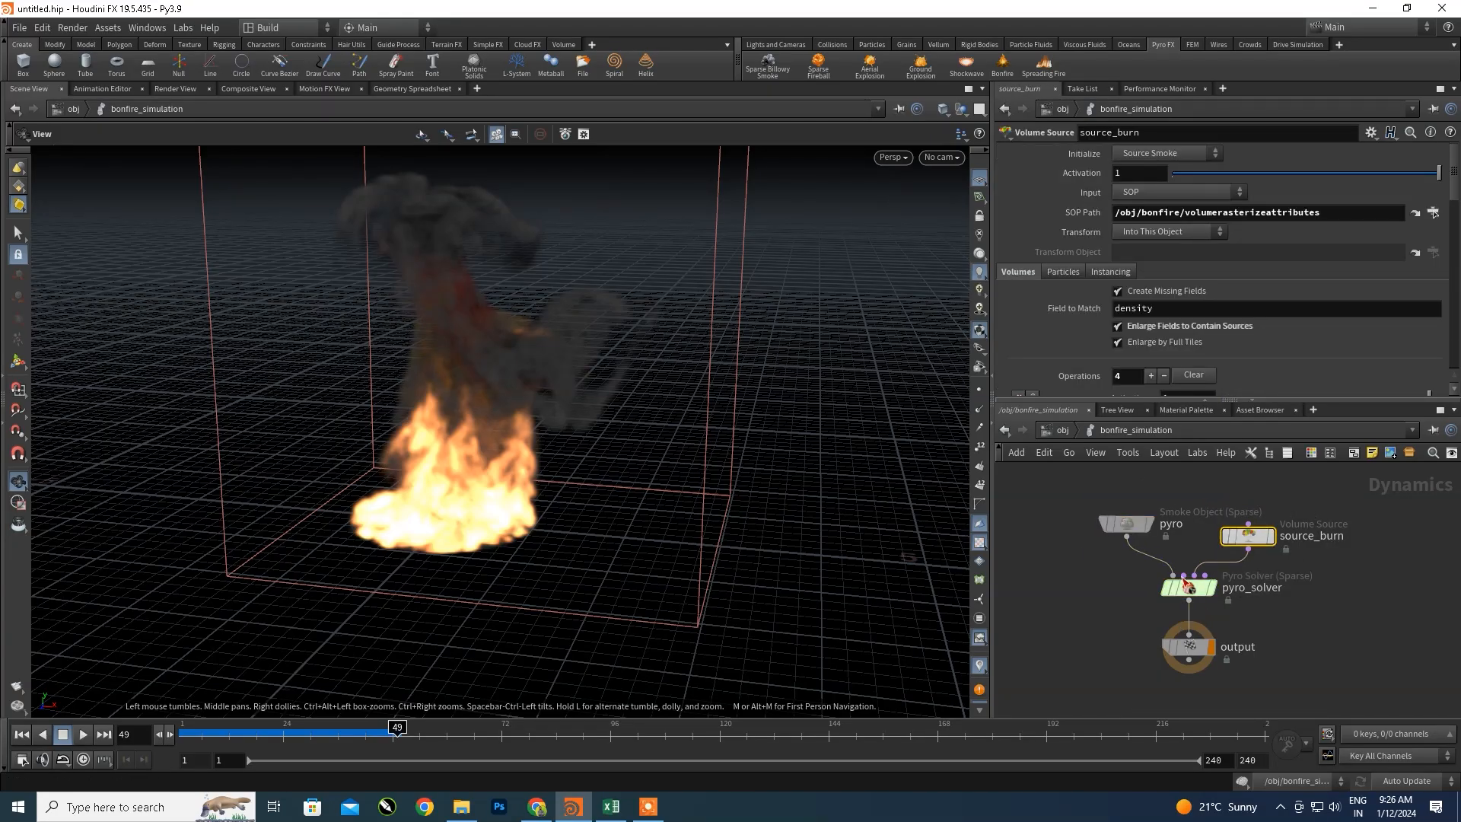
# - Open the bonfire geometry network and look over its node chain
pyautogui.click(1063, 431)
pyautogui.doubleClick(1161, 536)
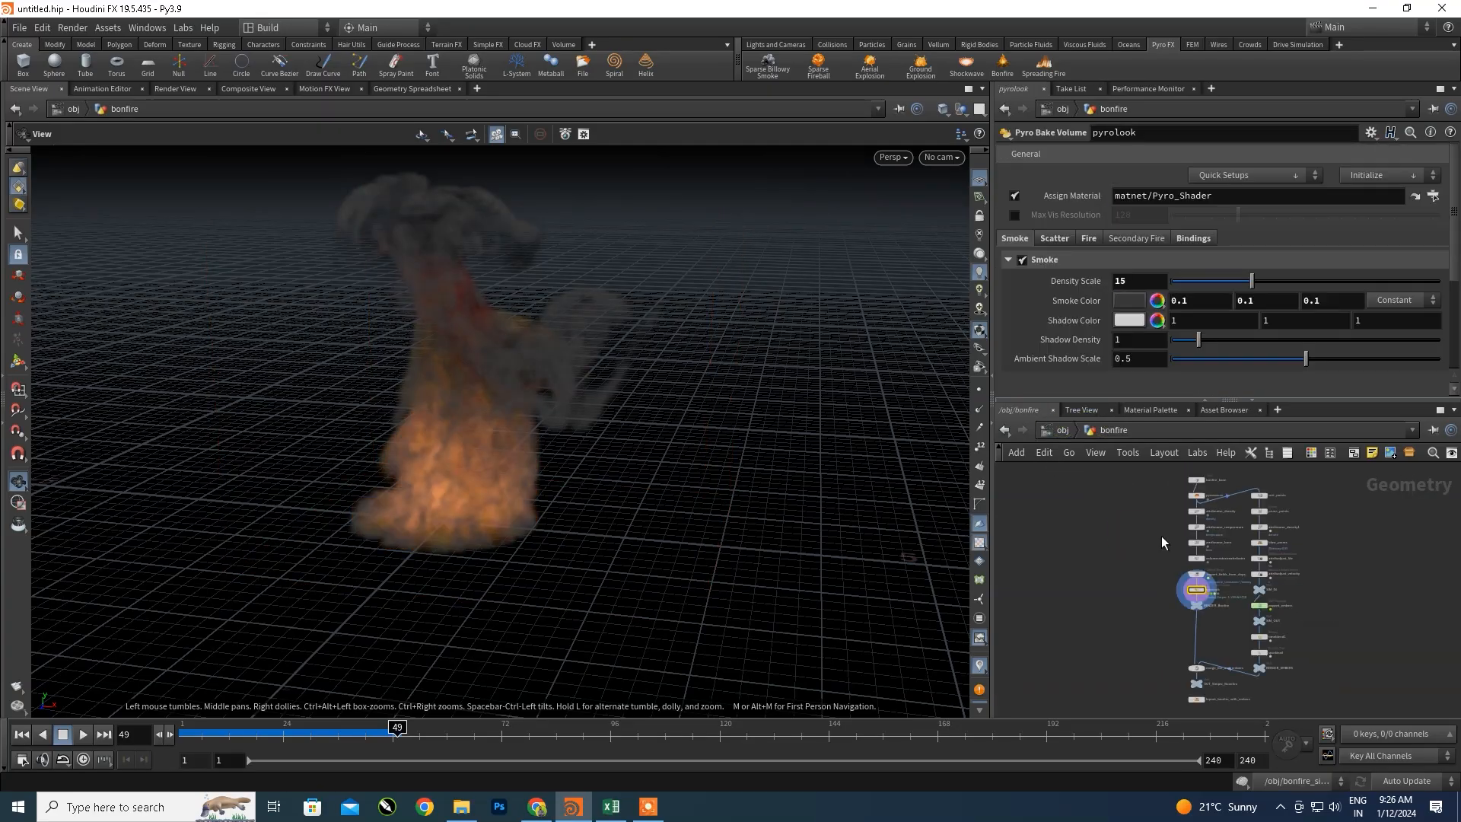
pyautogui.moveTo(1189, 559); pyautogui.dragTo(1130, 617, button='middle')
pyautogui.scroll(4, 1130, 616)
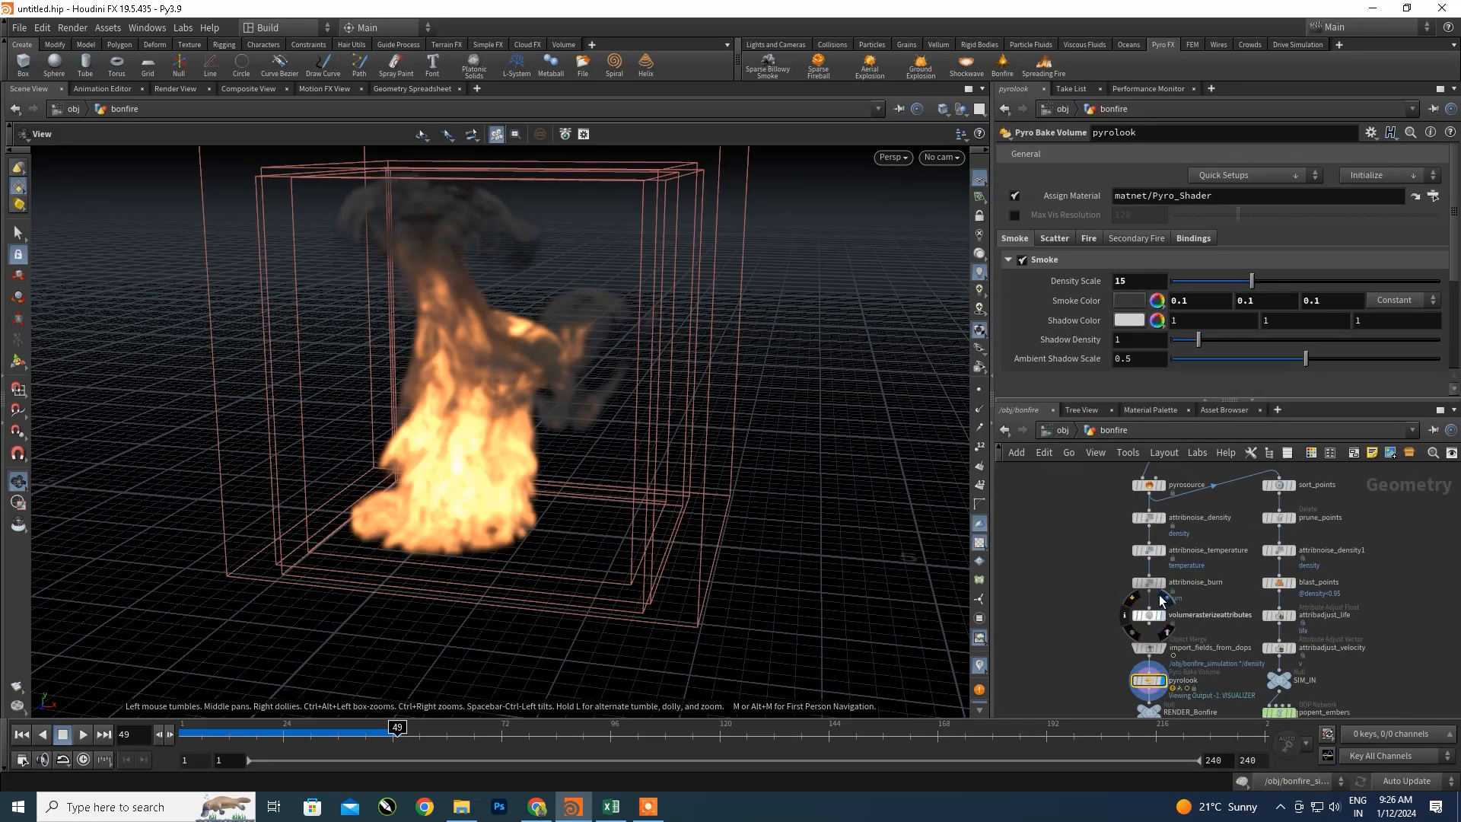
pyautogui.scroll(-3, 1162, 593)
pyautogui.scroll(5, 1181, 539)
pyautogui.moveTo(1180, 538); pyautogui.dragTo(1233, 603, button='middle')
pyautogui.scroll(-2, 1324, 618)
# - Examine the pyrosource node's settings, the bonfire_base node feeding it and the flame in the viewport
pyautogui.moveTo(1123, 512); pyautogui.dragTo(1193, 567)
pyautogui.click(1285, 515)
pyautogui.moveTo(1193, 513); pyautogui.dragTo(1183, 514)
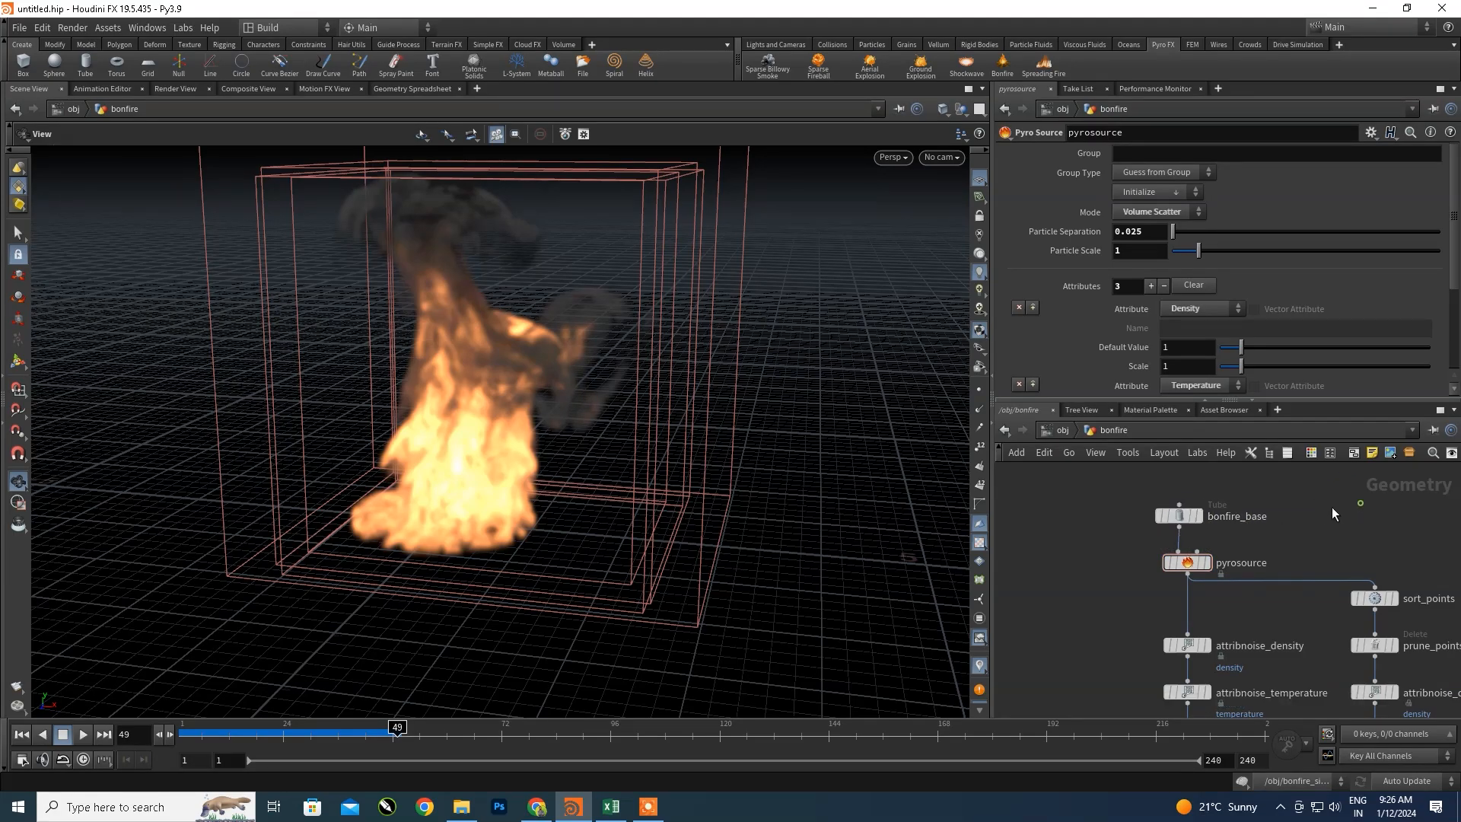
pyautogui.scroll(3, 1218, 502)
pyautogui.moveTo(1206, 532); pyautogui.dragTo(1190, 508, button='middle')
pyautogui.scroll(-2, 1255, 536)
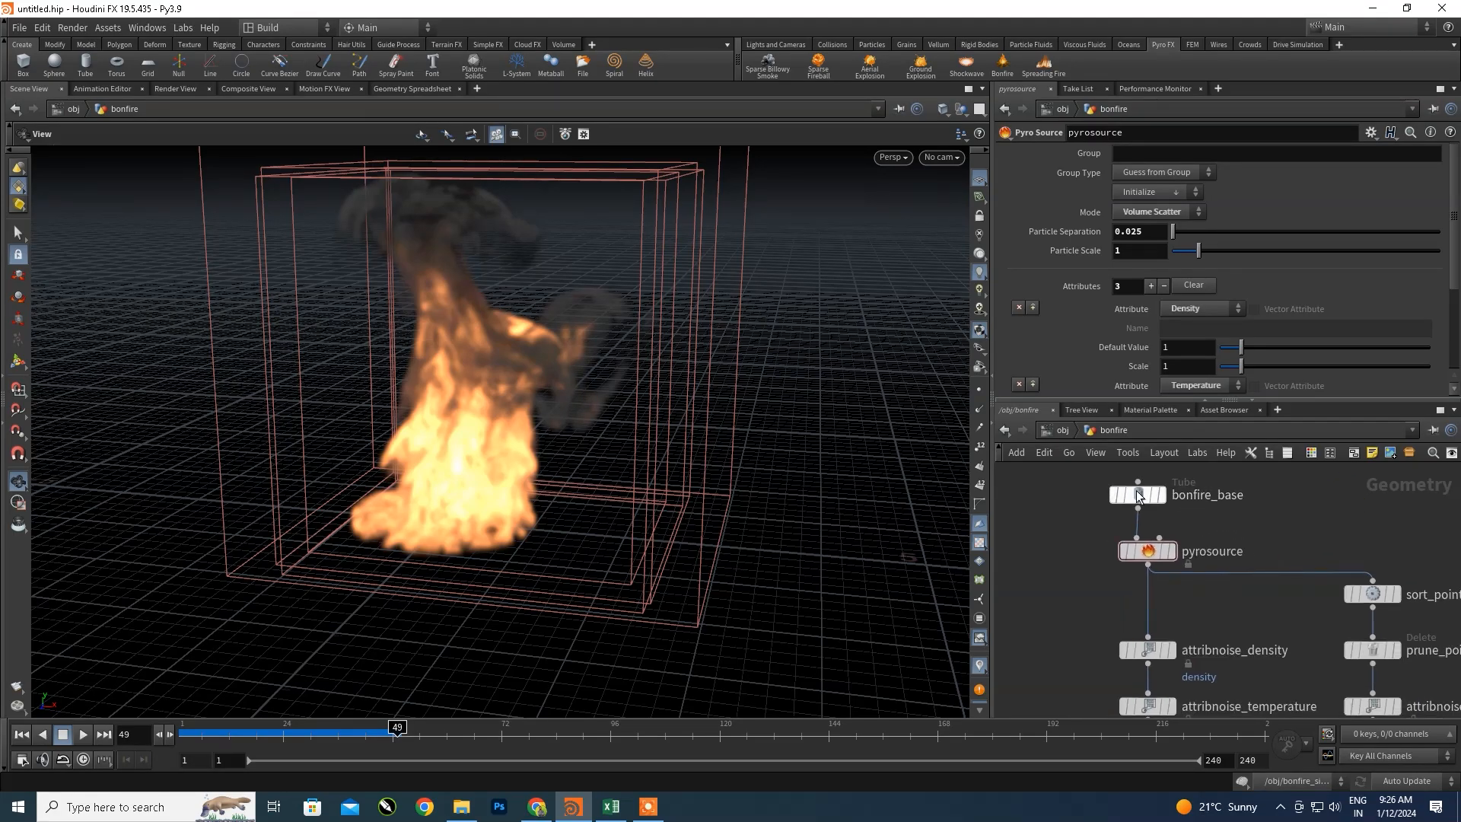
pyautogui.moveTo(415, 491); pyautogui.dragTo(459, 519)
pyautogui.moveTo(459, 518); pyautogui.dragTo(484, 508, button='right')
pyautogui.moveTo(484, 508); pyautogui.dragTo(499, 547, button='middle')
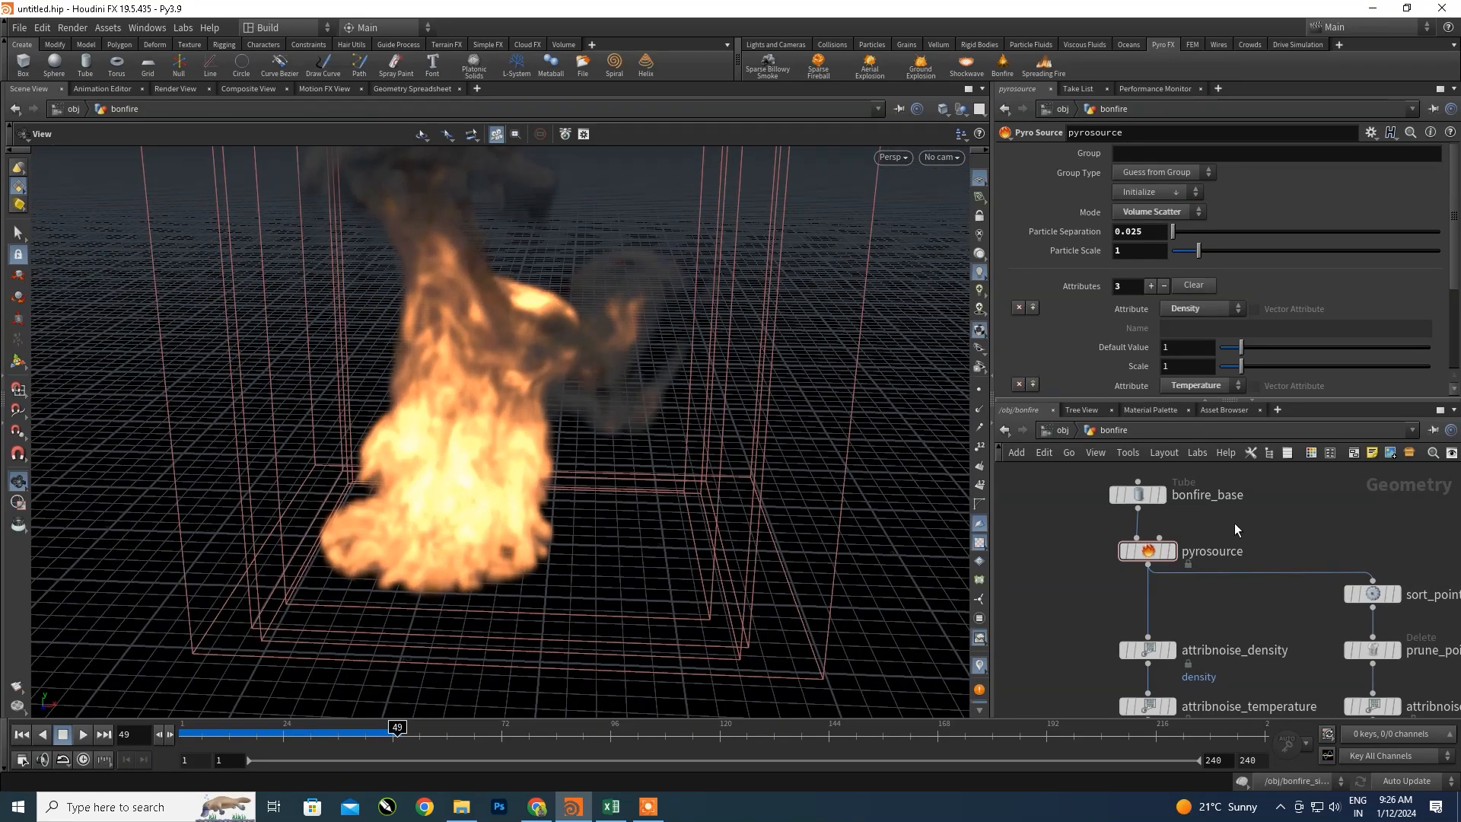
# - Display the bonfire_base node and examine the source tube's shape from several angles
pyautogui.moveTo(1235, 523); pyautogui.dragTo(1253, 582, button='middle')
pyautogui.moveTo(1156, 557)
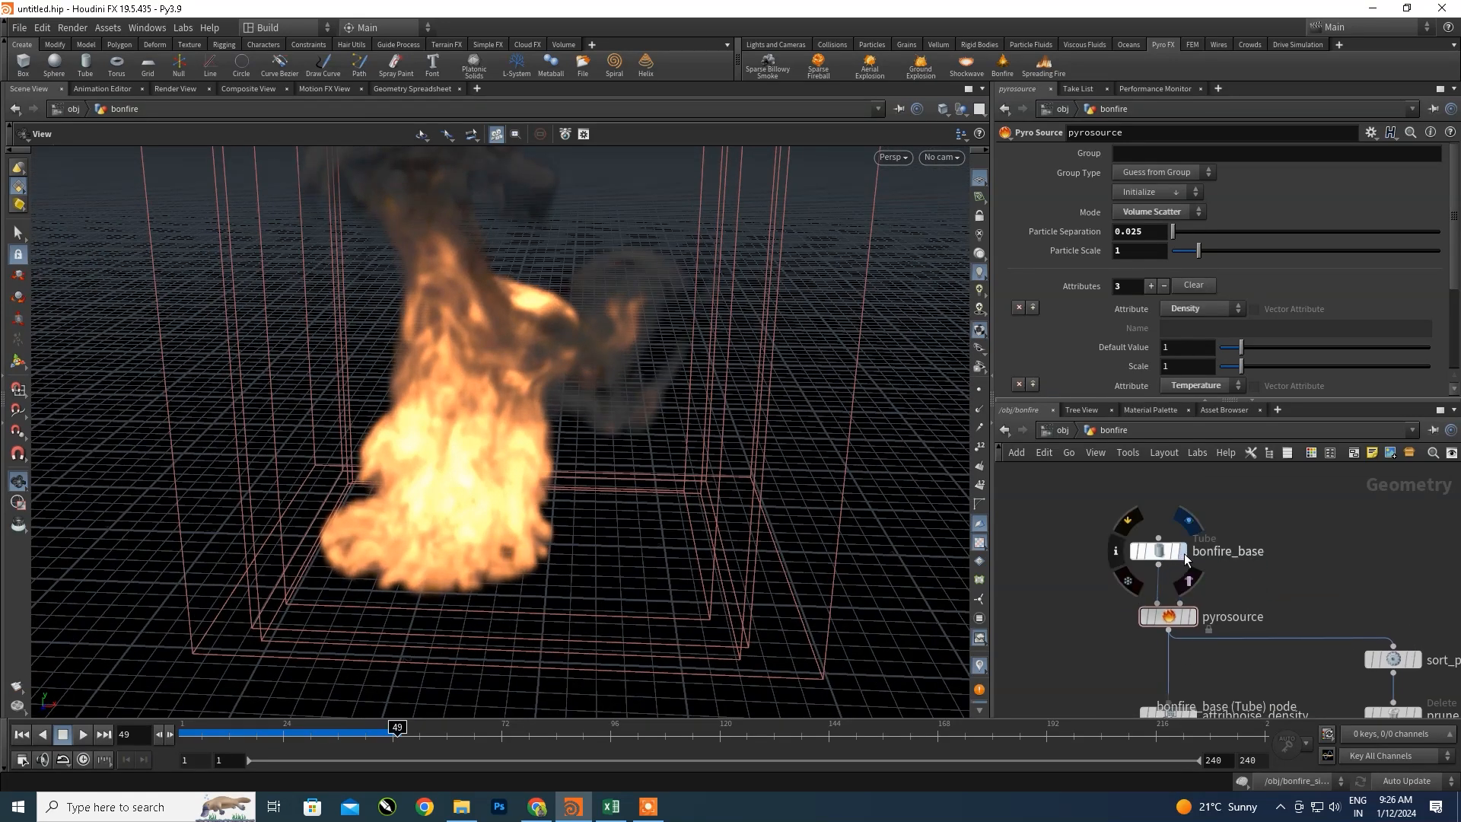
pyautogui.click(1185, 559)
pyautogui.moveTo(352, 555); pyautogui.dragTo(449, 561, button='right')
pyautogui.moveTo(450, 560); pyautogui.dragTo(464, 610)
pyautogui.scroll(-5, 483, 581)
pyautogui.moveTo(580, 550); pyautogui.dragTo(551, 470, button='middle')
pyautogui.moveTo(551, 469); pyautogui.dragTo(484, 491)
pyautogui.moveTo(484, 491); pyautogui.dragTo(508, 564, button='middle')
pyautogui.moveTo(509, 564)
pyautogui.mouseDown()
pyautogui.moveTo(528, 536)
pyautogui.moveTo(500, 545)
pyautogui.mouseUp()
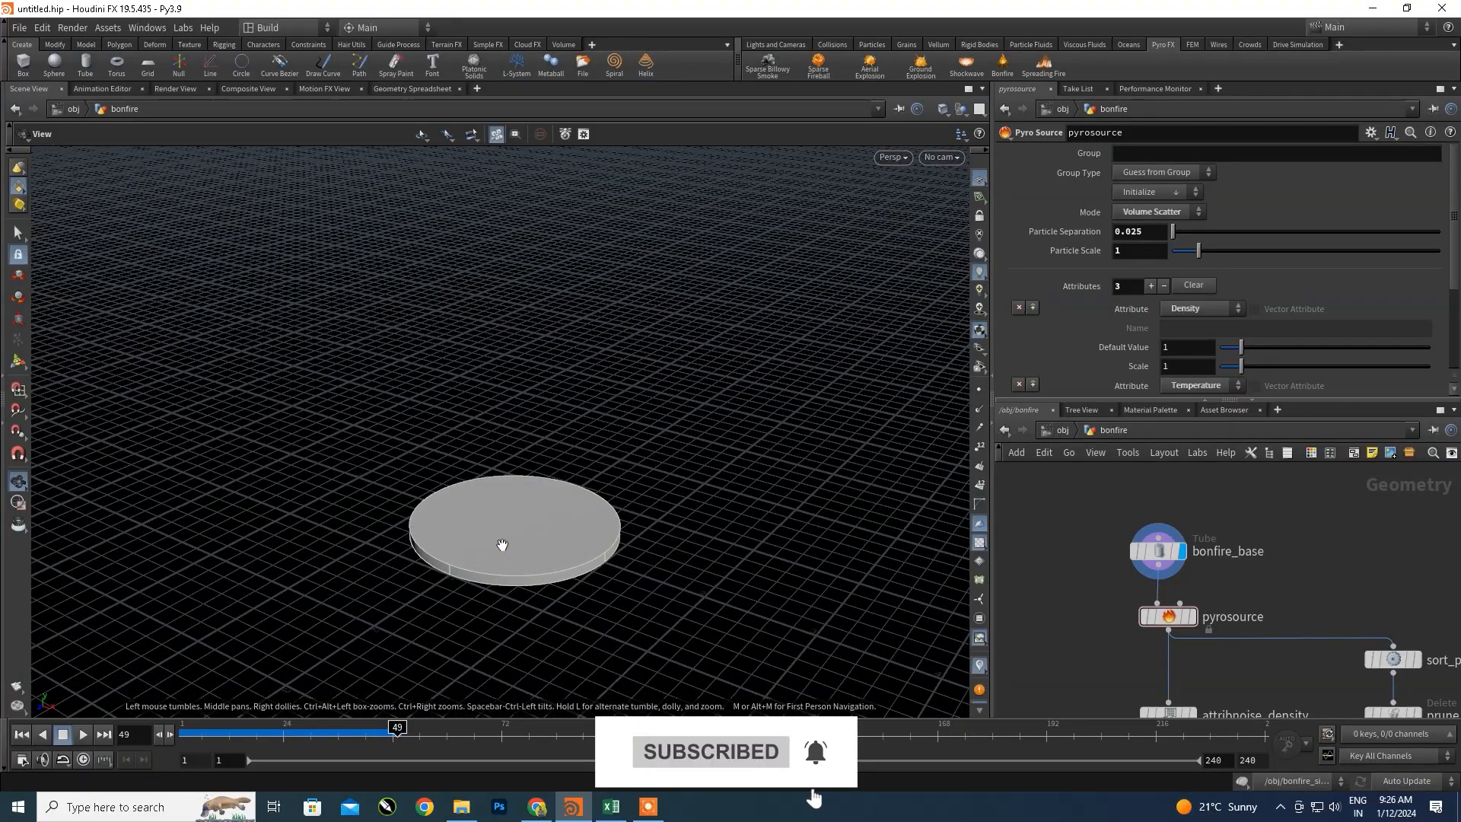
# - Add a Tube node beside bonfire_base, display it, and give it end caps and a radius scale of 0.145
pyautogui.scroll(-3, 1172, 569)
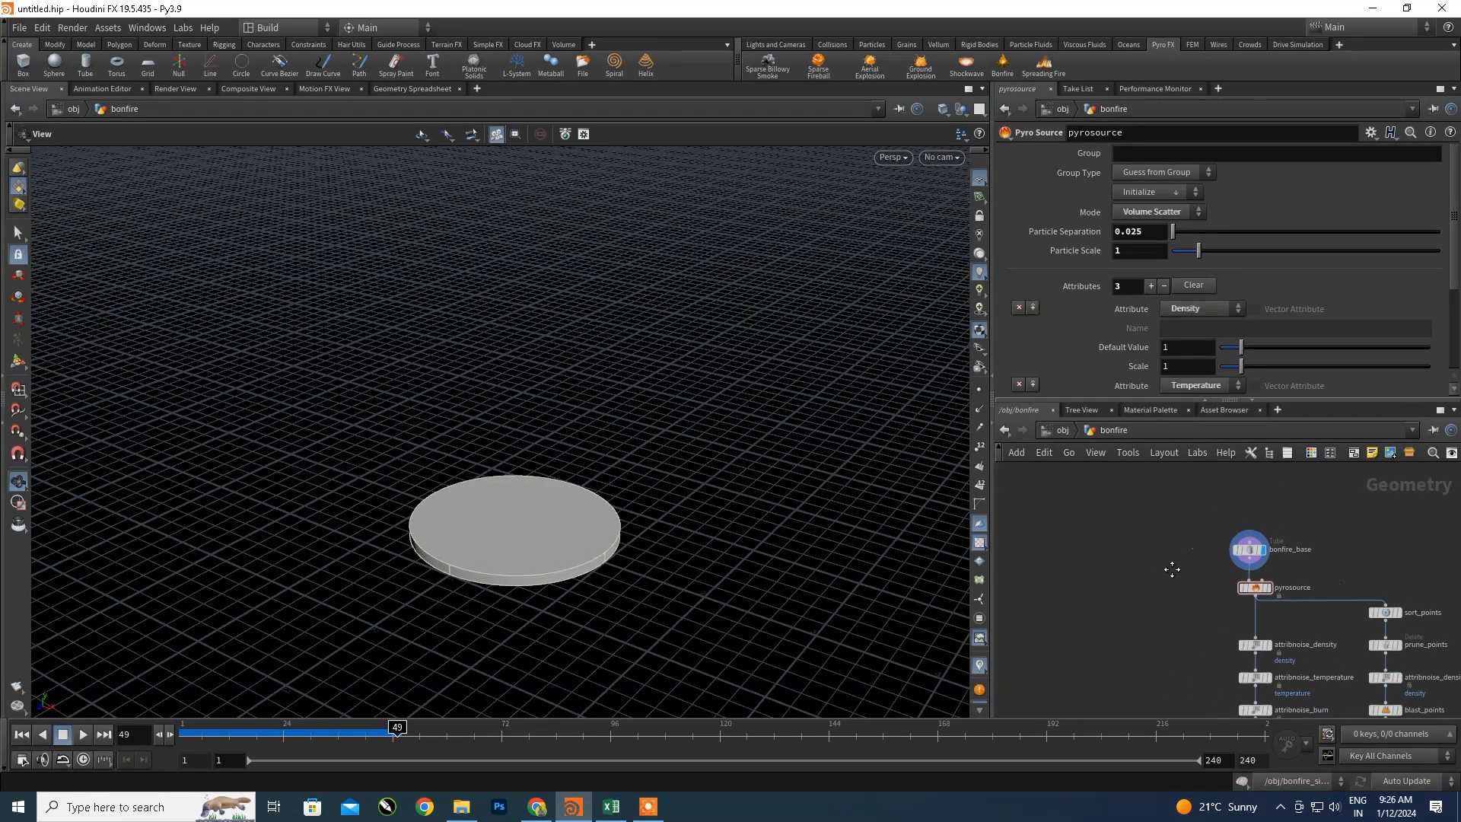
pyautogui.press('Tab')
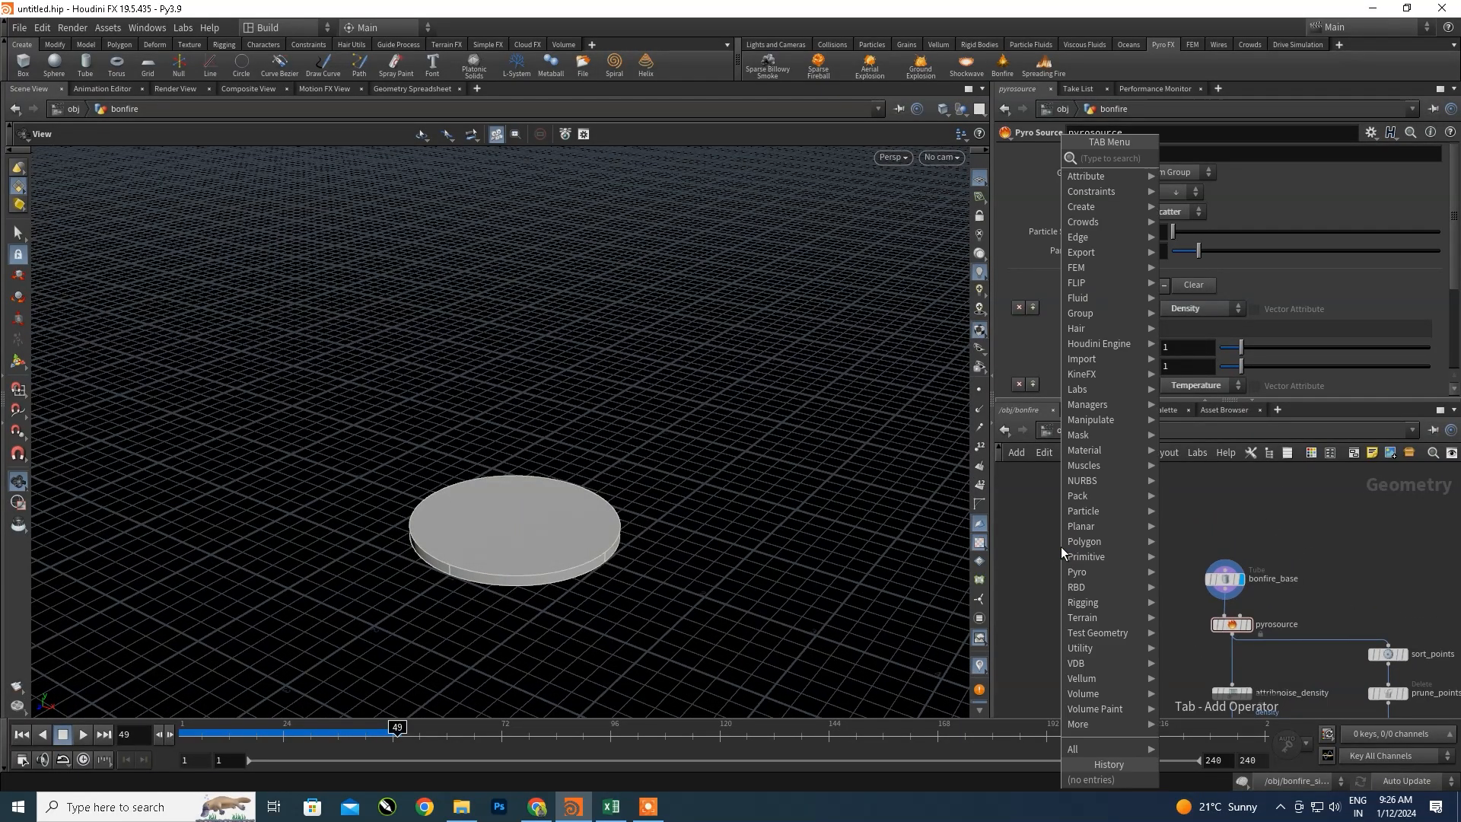
pyautogui.write('tube')
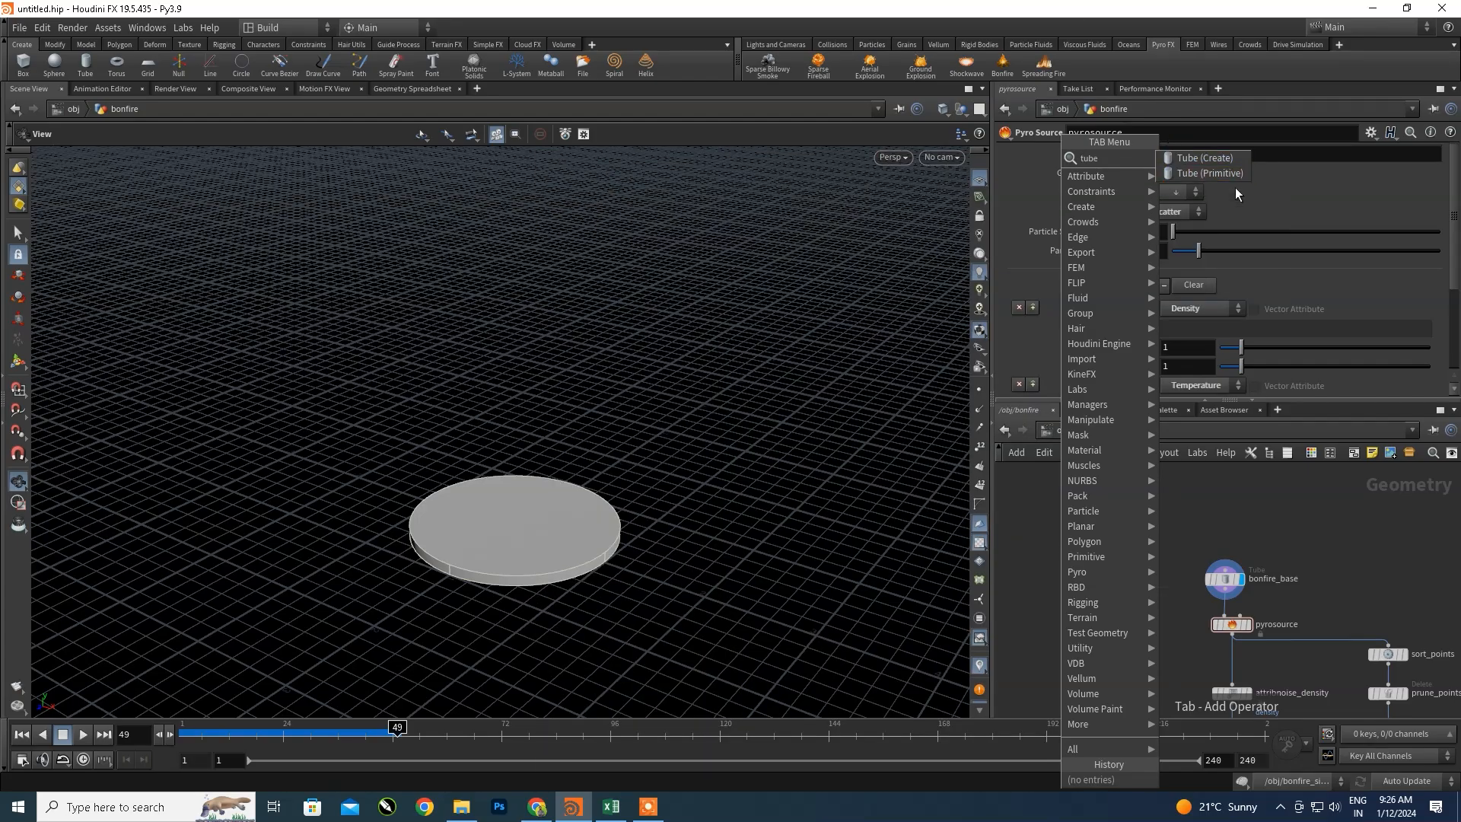
pyautogui.click(1204, 158)
pyautogui.click(1078, 537)
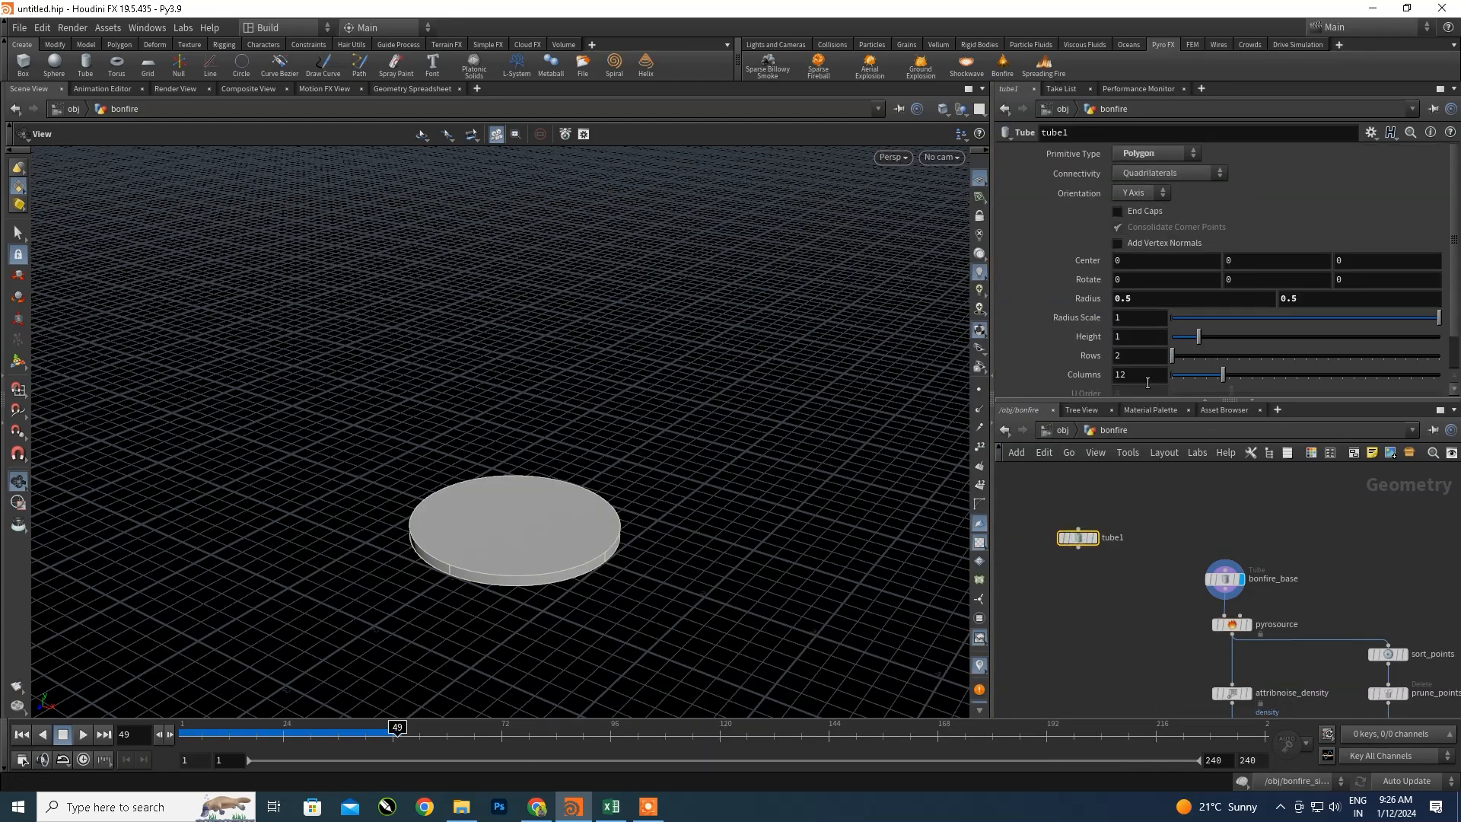
pyautogui.click(1094, 539)
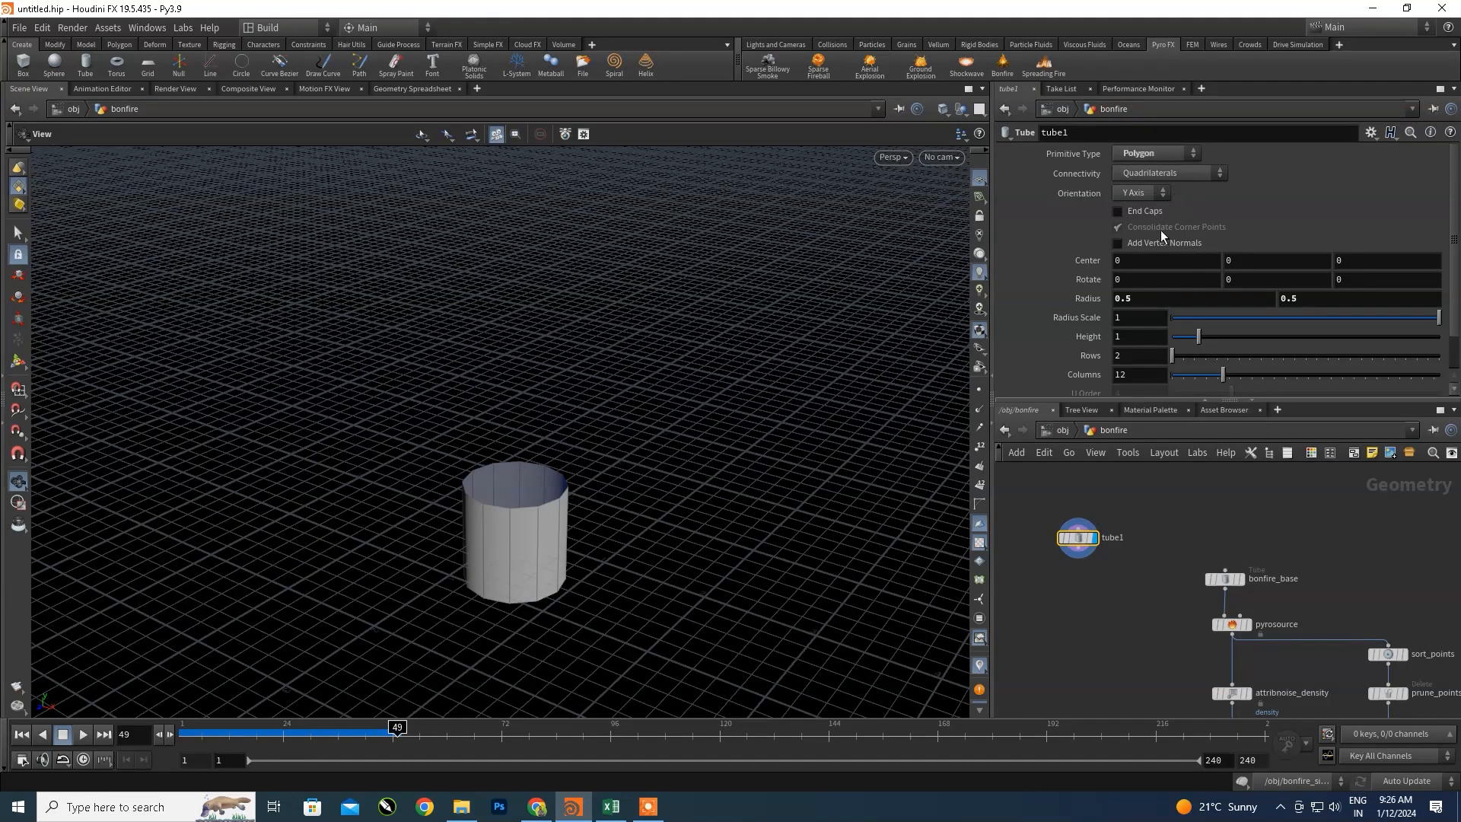
pyautogui.moveTo(1415, 315); pyautogui.dragTo(1213, 328)
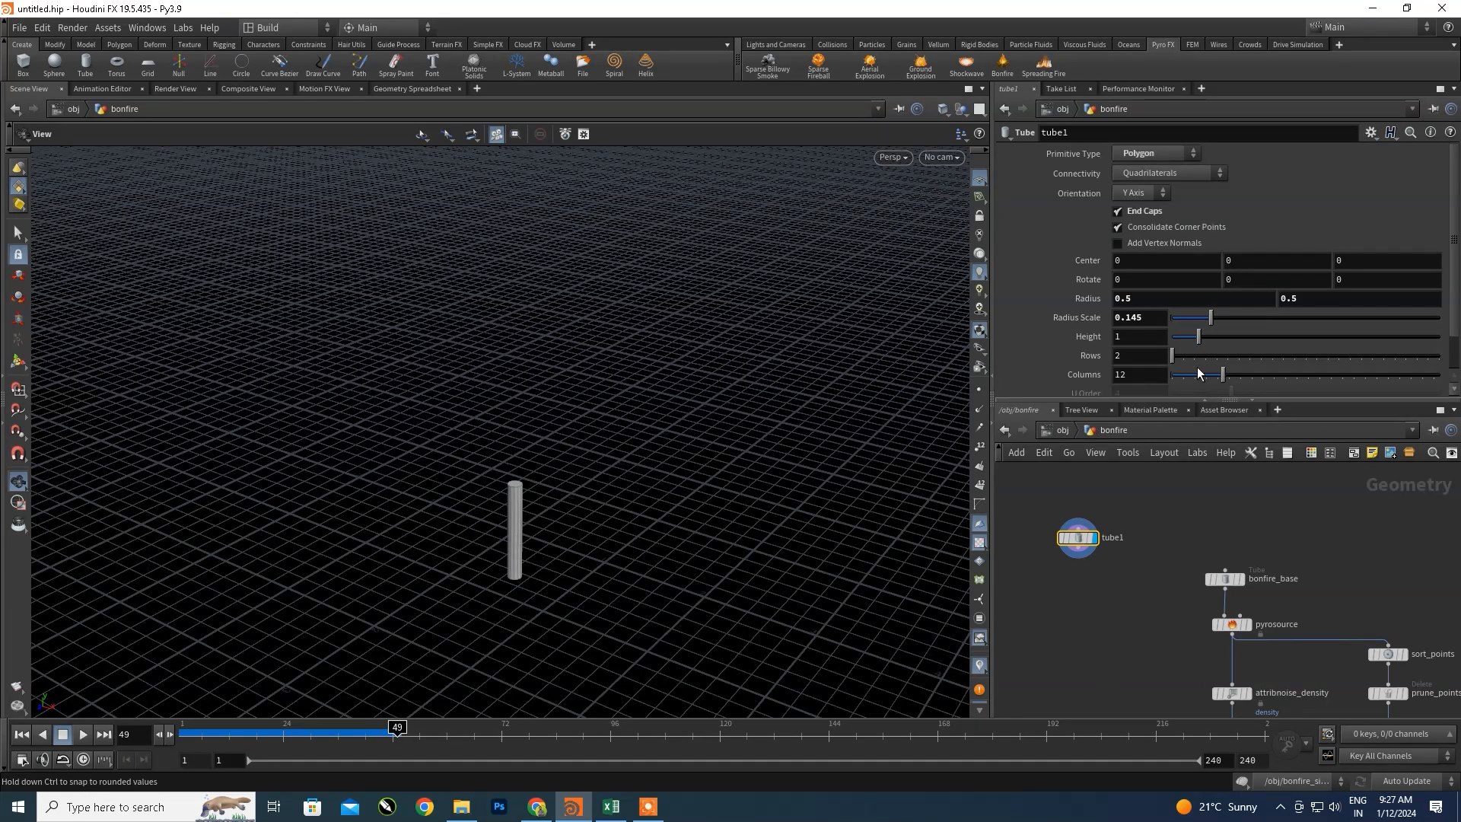
pyautogui.scroll(-2, 1262, 341)
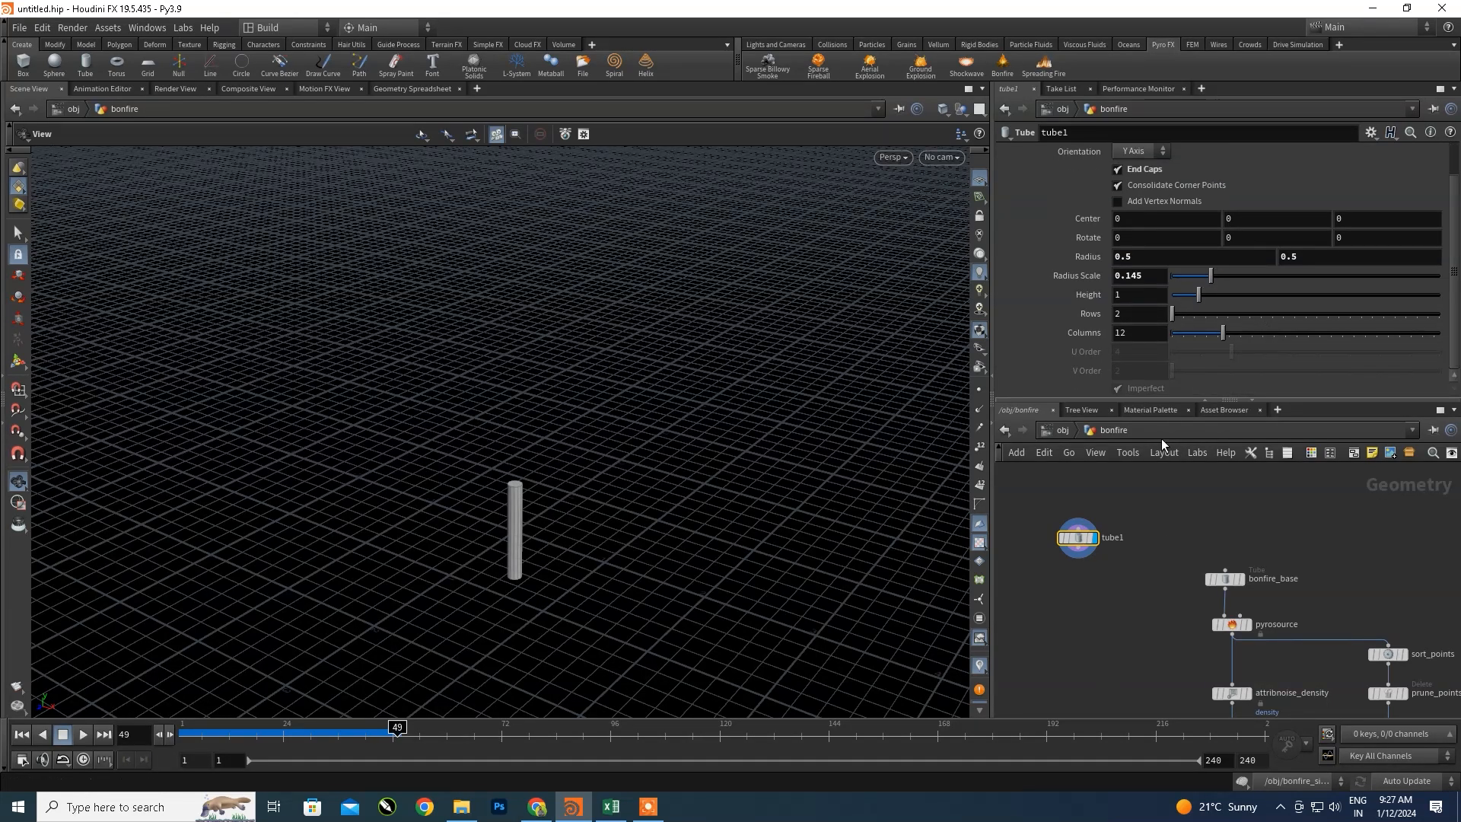
pyautogui.moveTo(1082, 563); pyautogui.dragTo(1106, 603)
pyautogui.press('Tab')
pyautogui.write('tran')
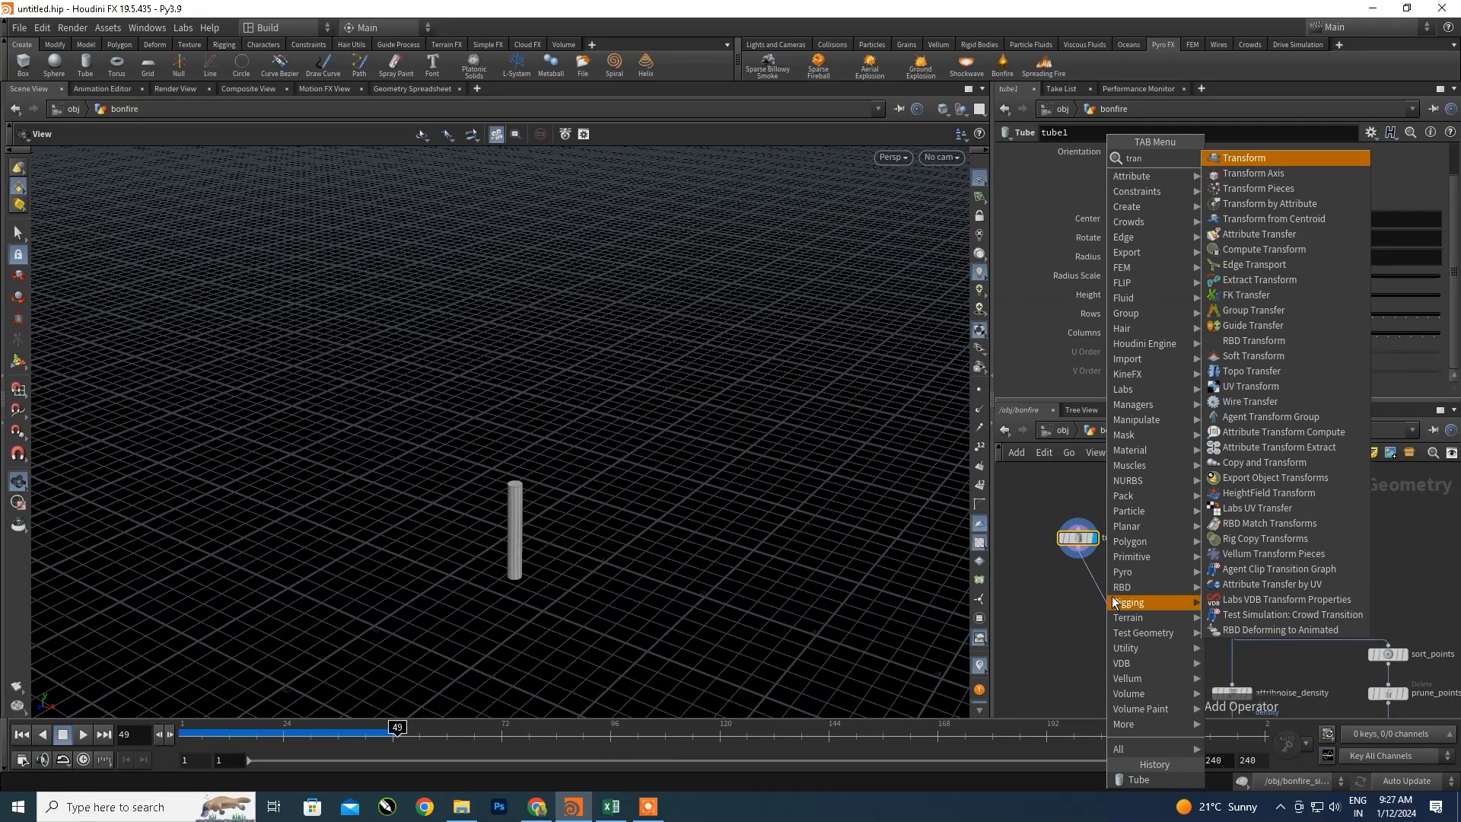
pyautogui.click(1240, 150)
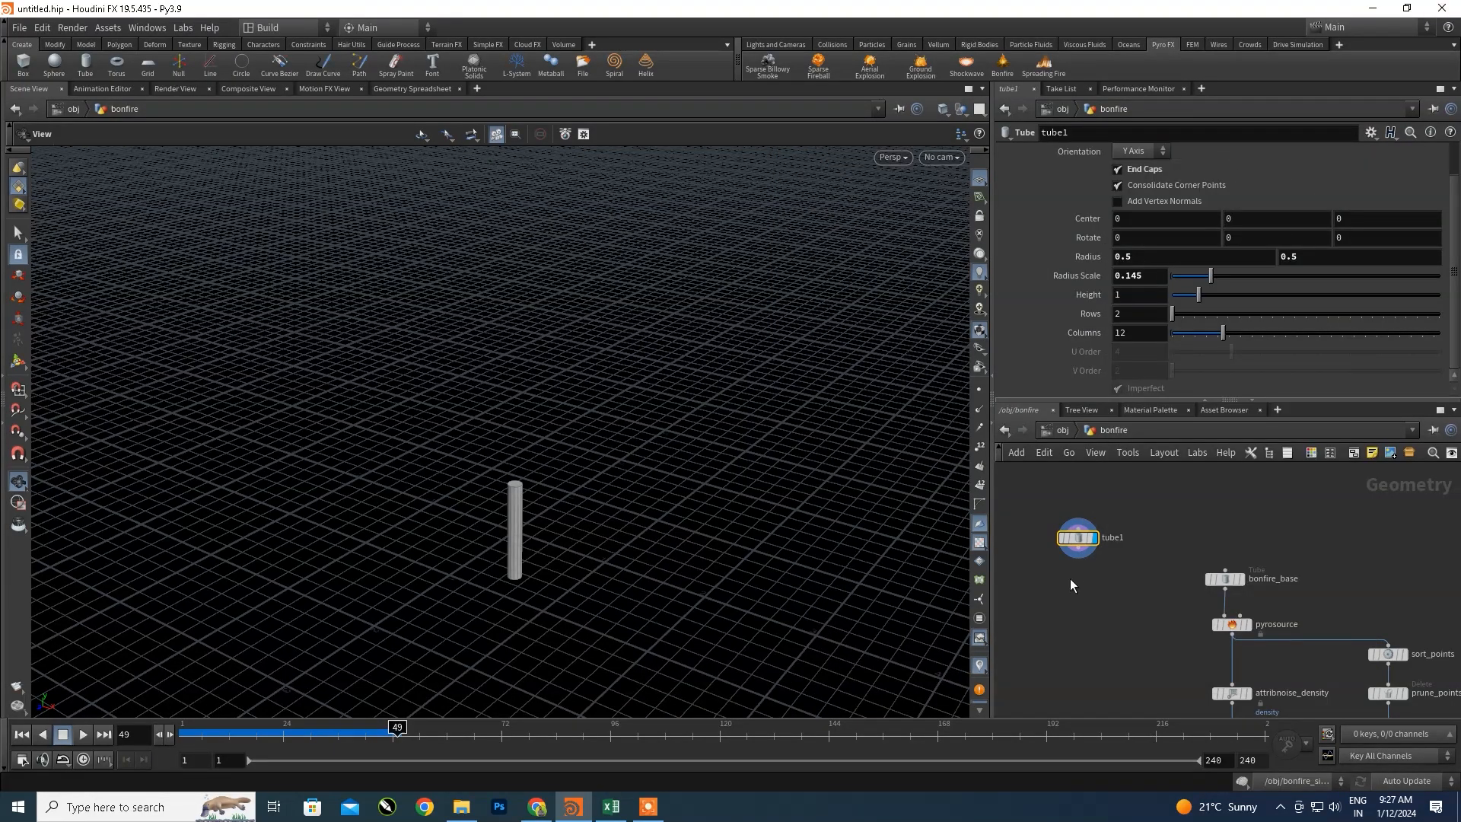
# - Add a Transform node connected to the output of the tube1 node
pyautogui.moveTo(1078, 553); pyautogui.dragTo(1121, 606)
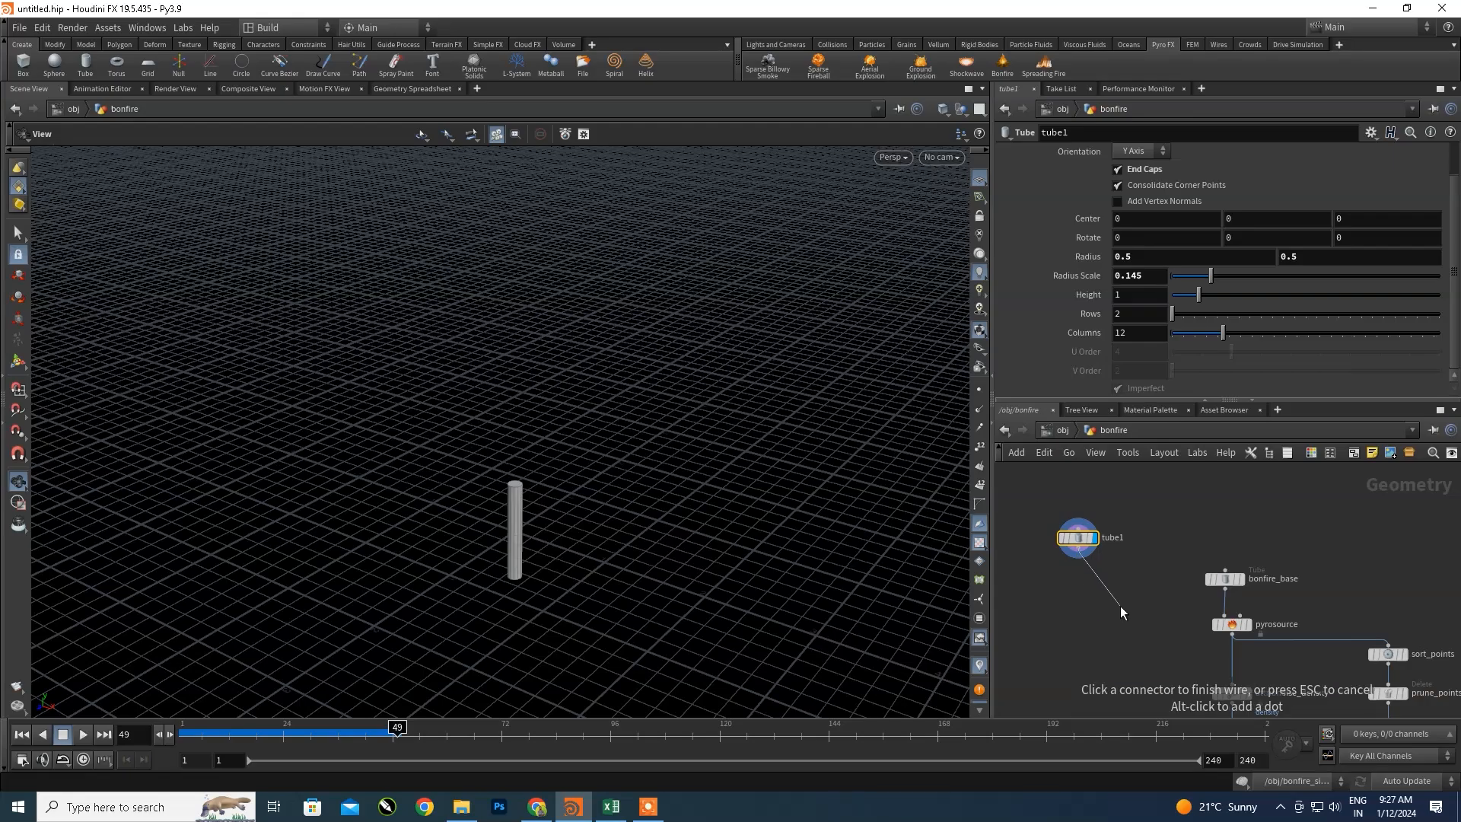
pyautogui.press('Tab')
pyautogui.write('trans')
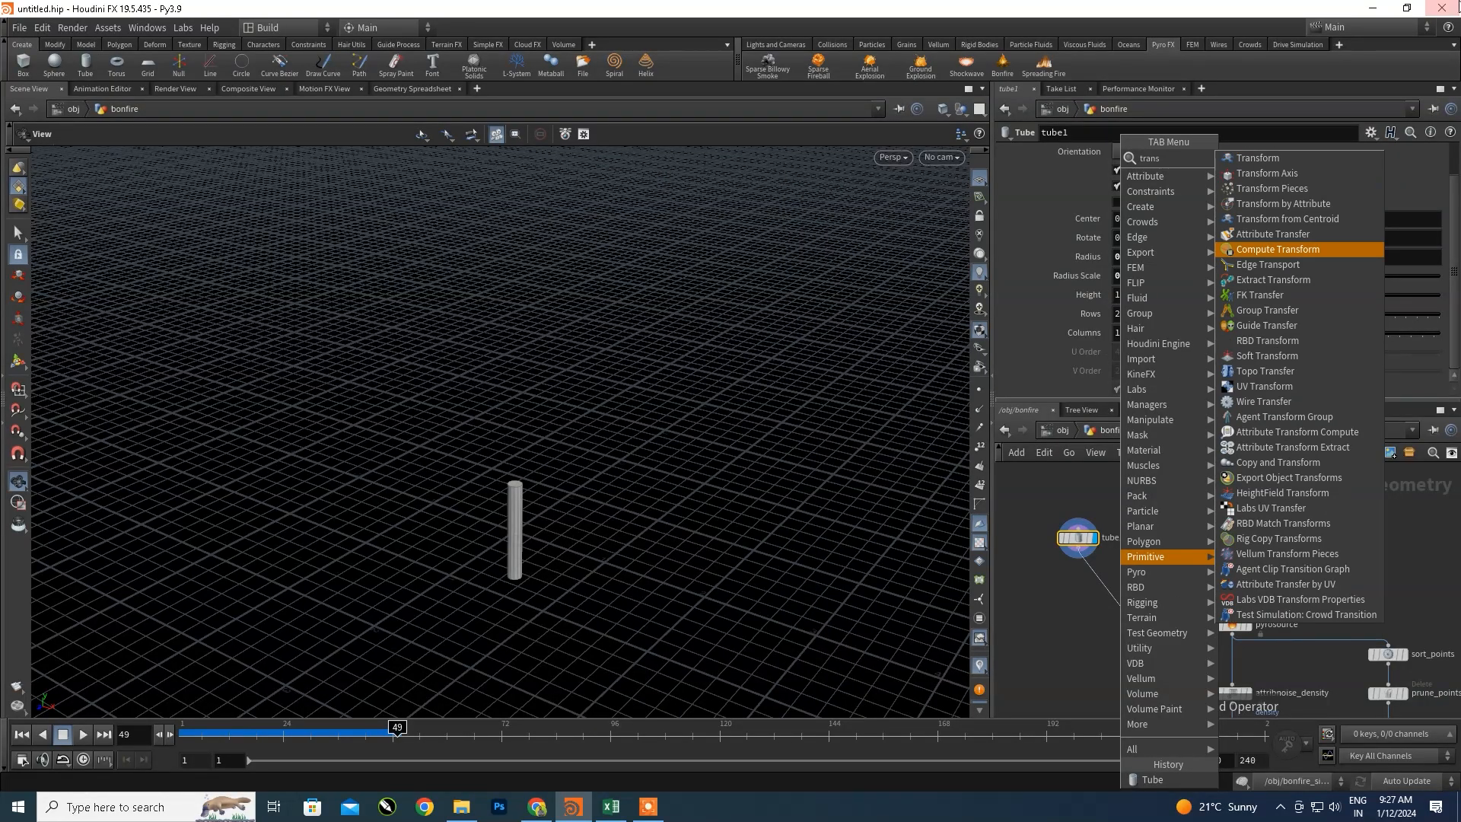
pyautogui.click(1257, 158)
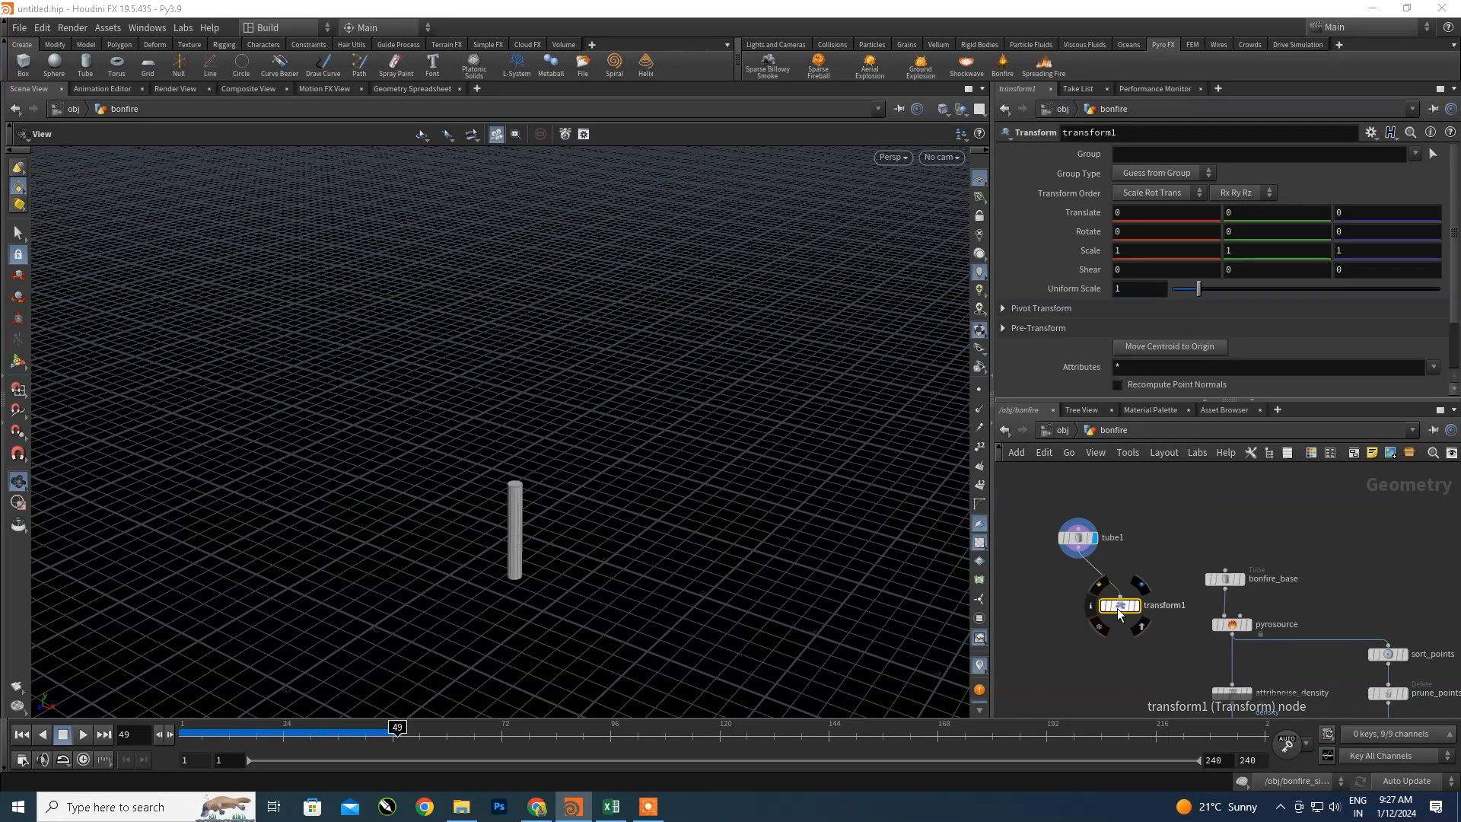
# - Place the transform1 node below tube1 and make it the displayed node
pyautogui.click(1081, 599)
pyautogui.scroll(4, 1079, 590)
pyautogui.moveTo(1090, 590)
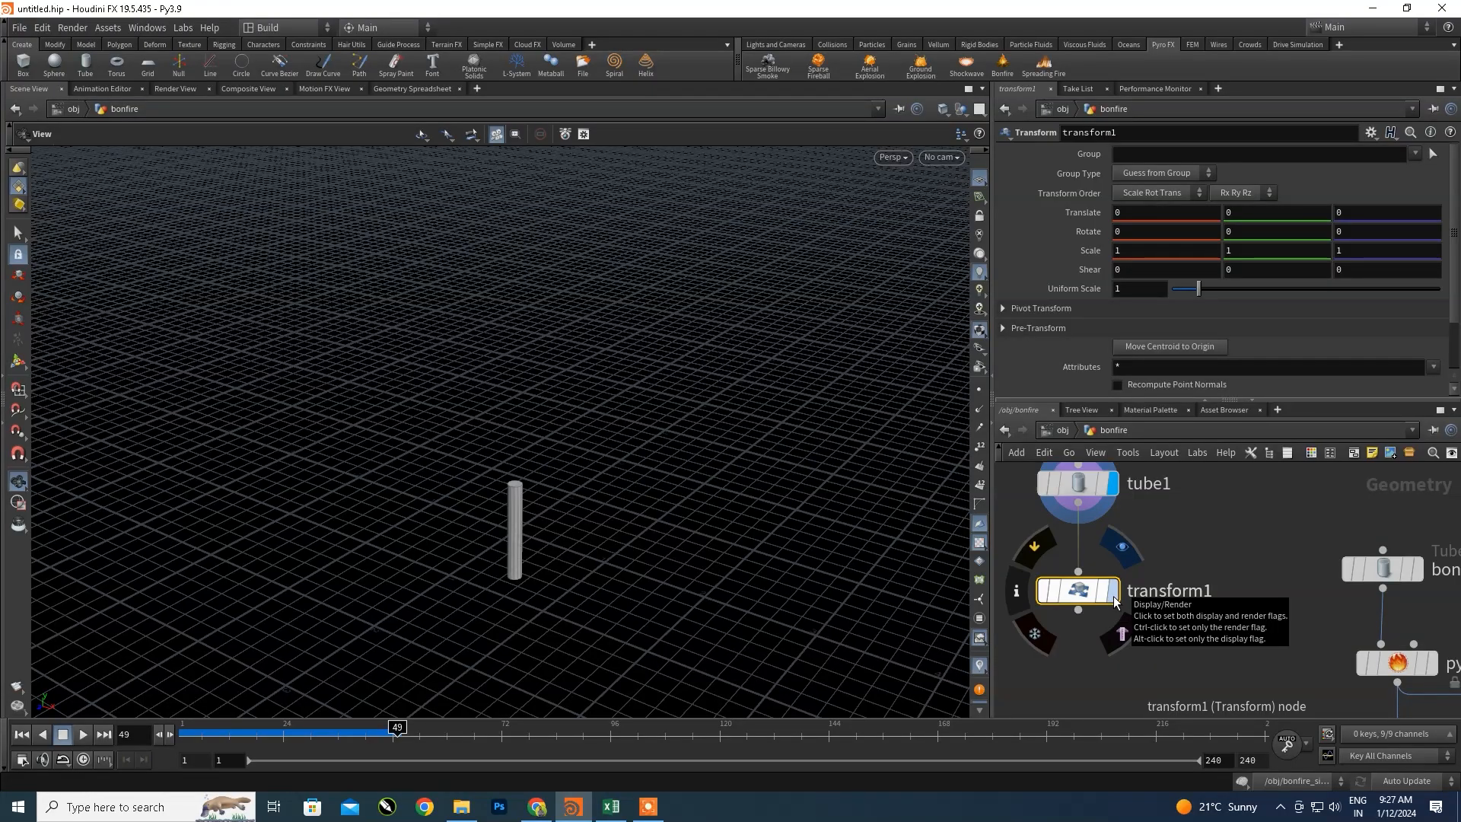
pyautogui.click(1115, 601)
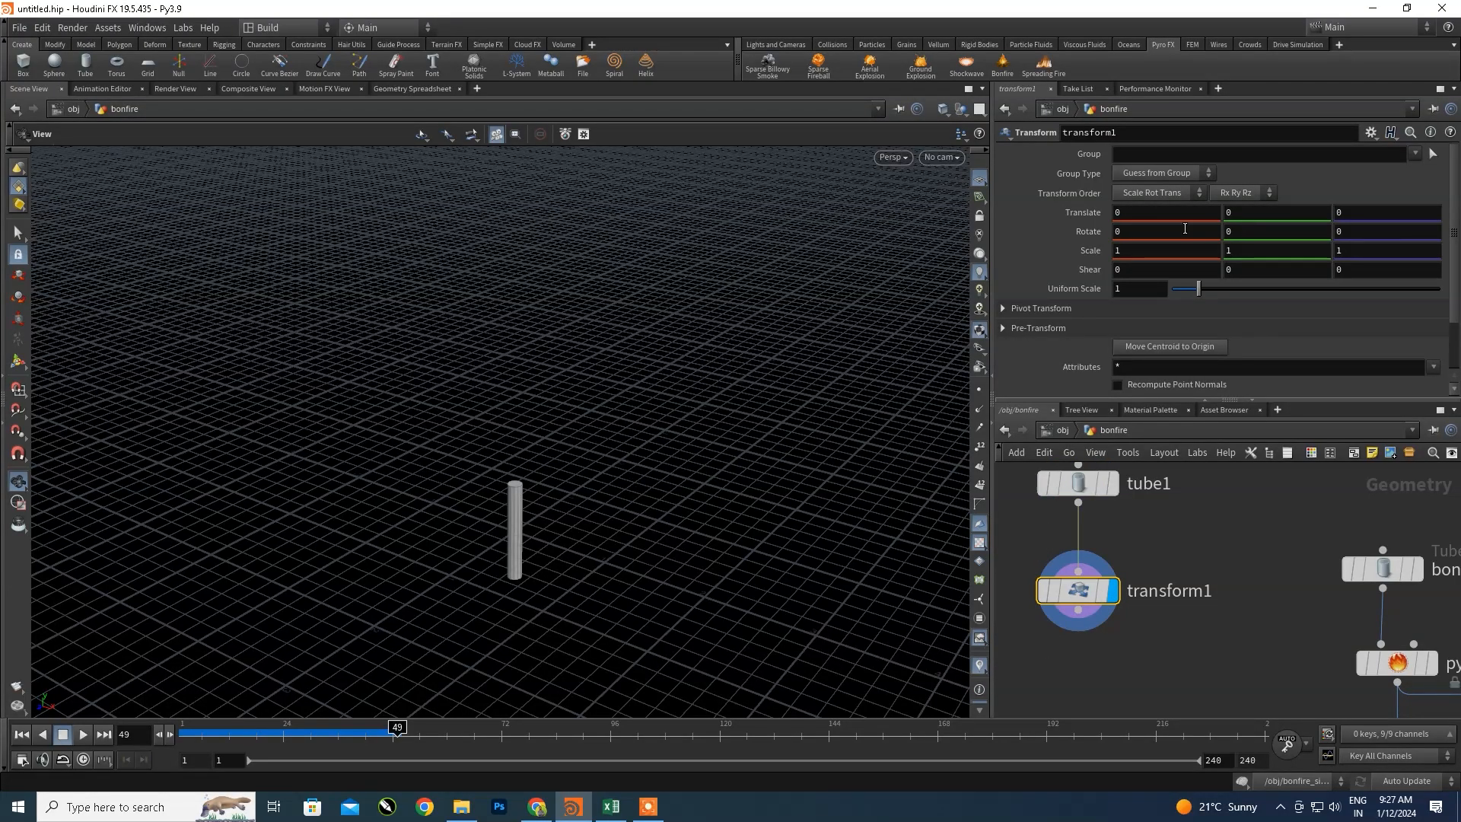
pyautogui.moveTo(1158, 229); pyautogui.dragTo(1158, 229, button='middle')
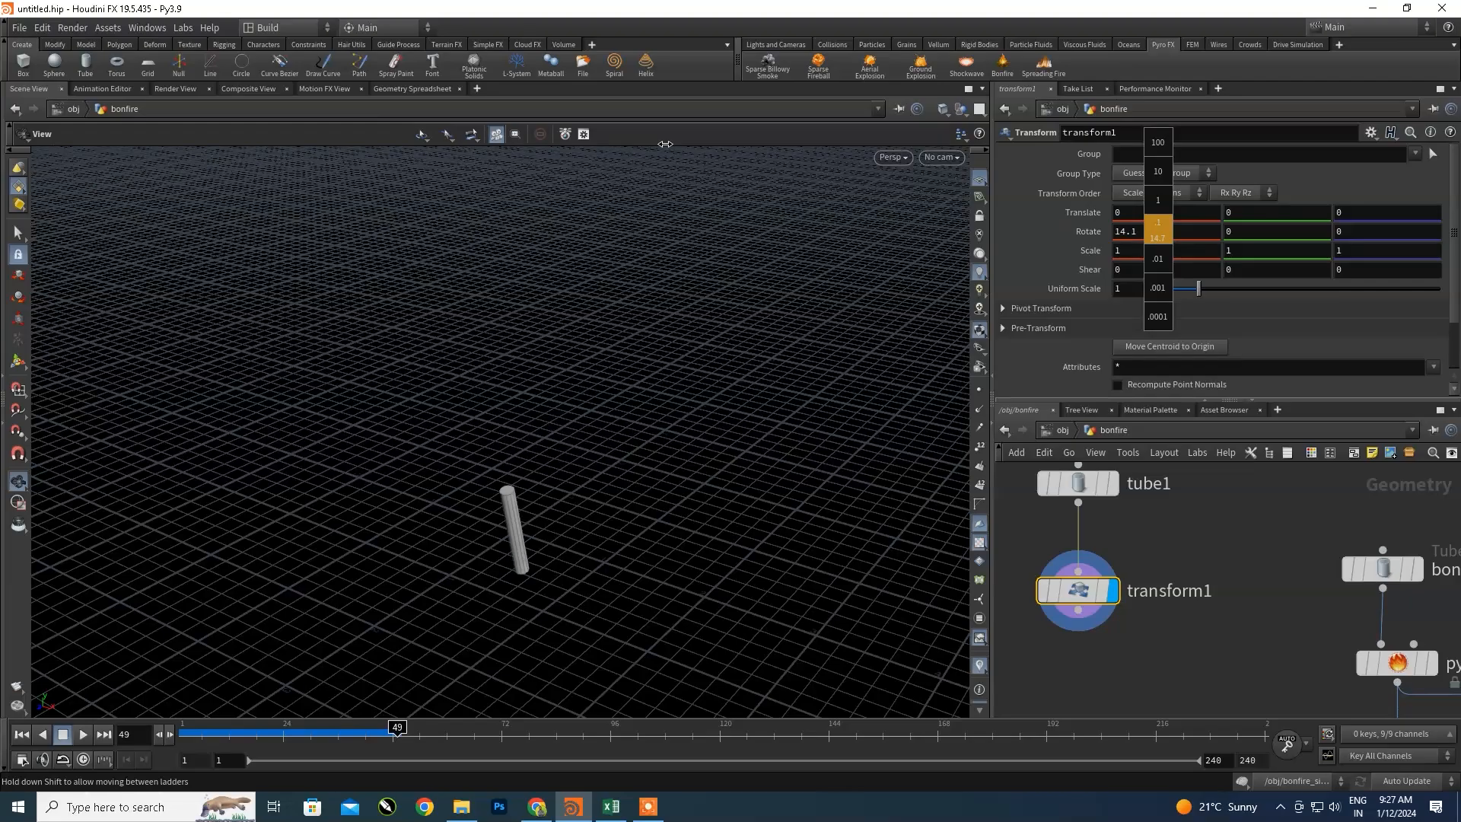
pyautogui.moveTo(665, 144); pyautogui.dragTo(676, 144, button='middle')
pyautogui.hotkey('ctrl', 'z')
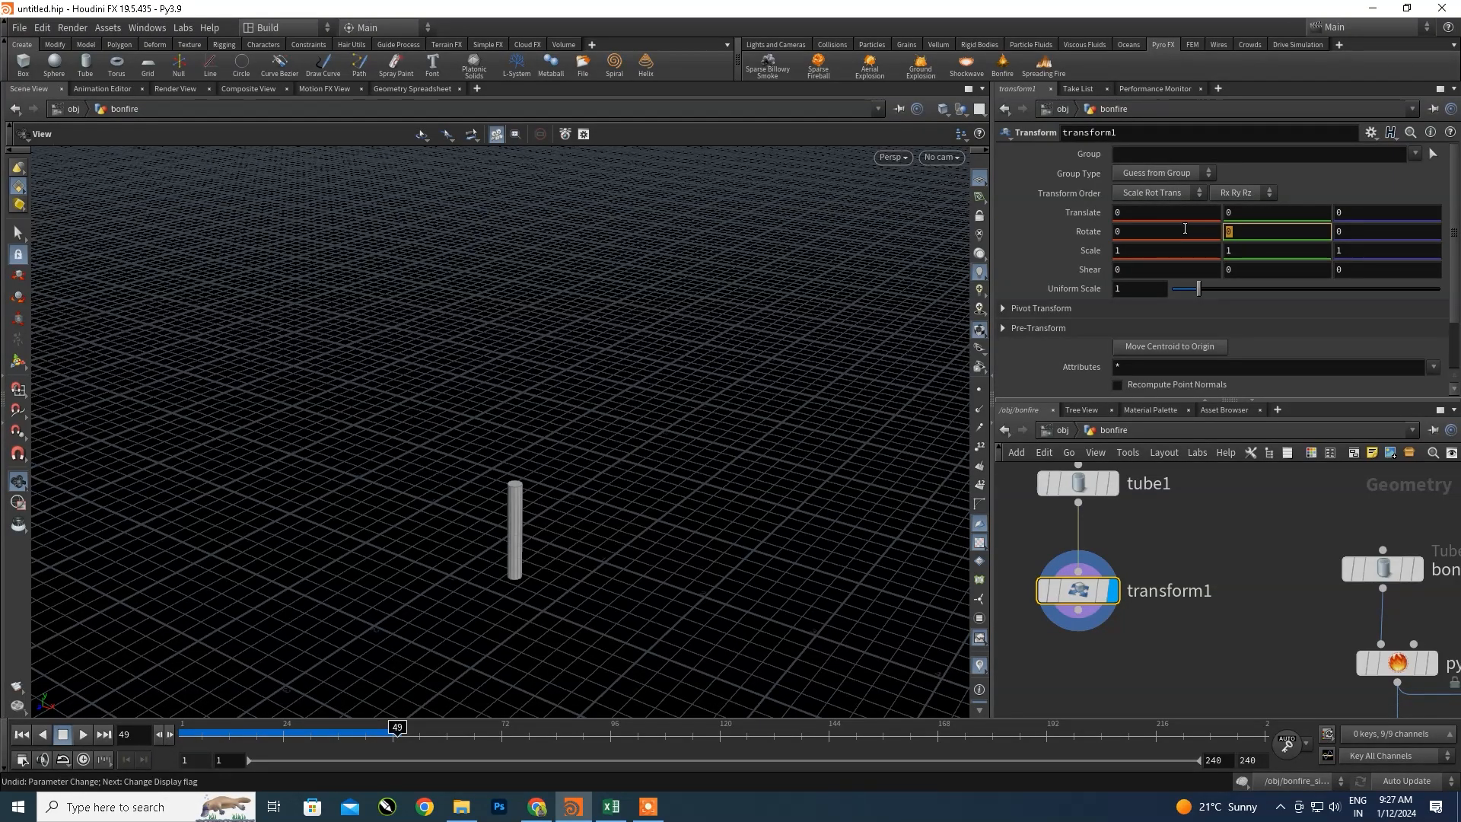
pyautogui.press('Return')
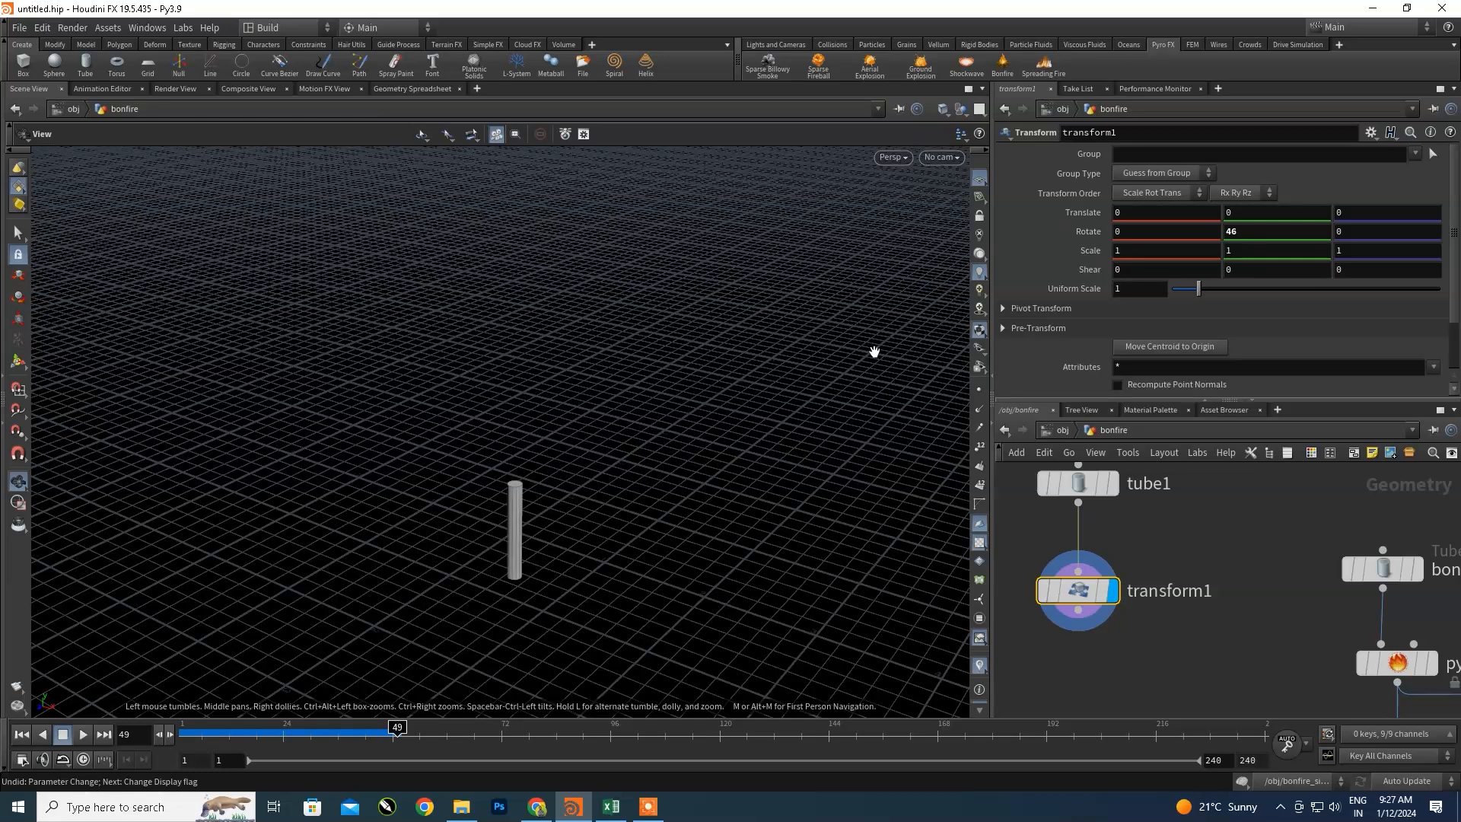
pyautogui.hotkey('ctrl', 'z')
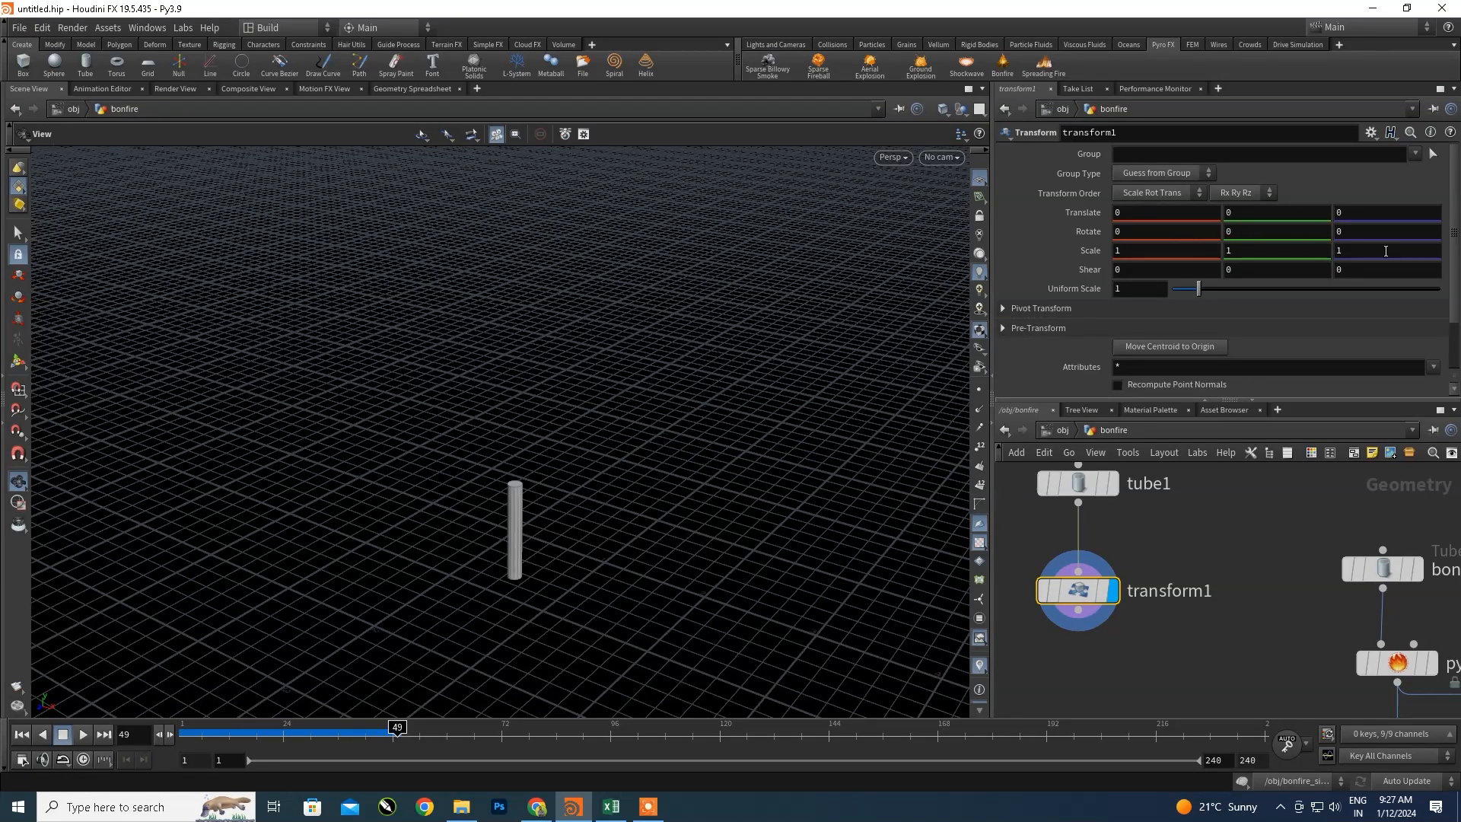
# - Set transform1's Z rotation to 70 so the tube leans over, and view it close up
pyautogui.press('Return')
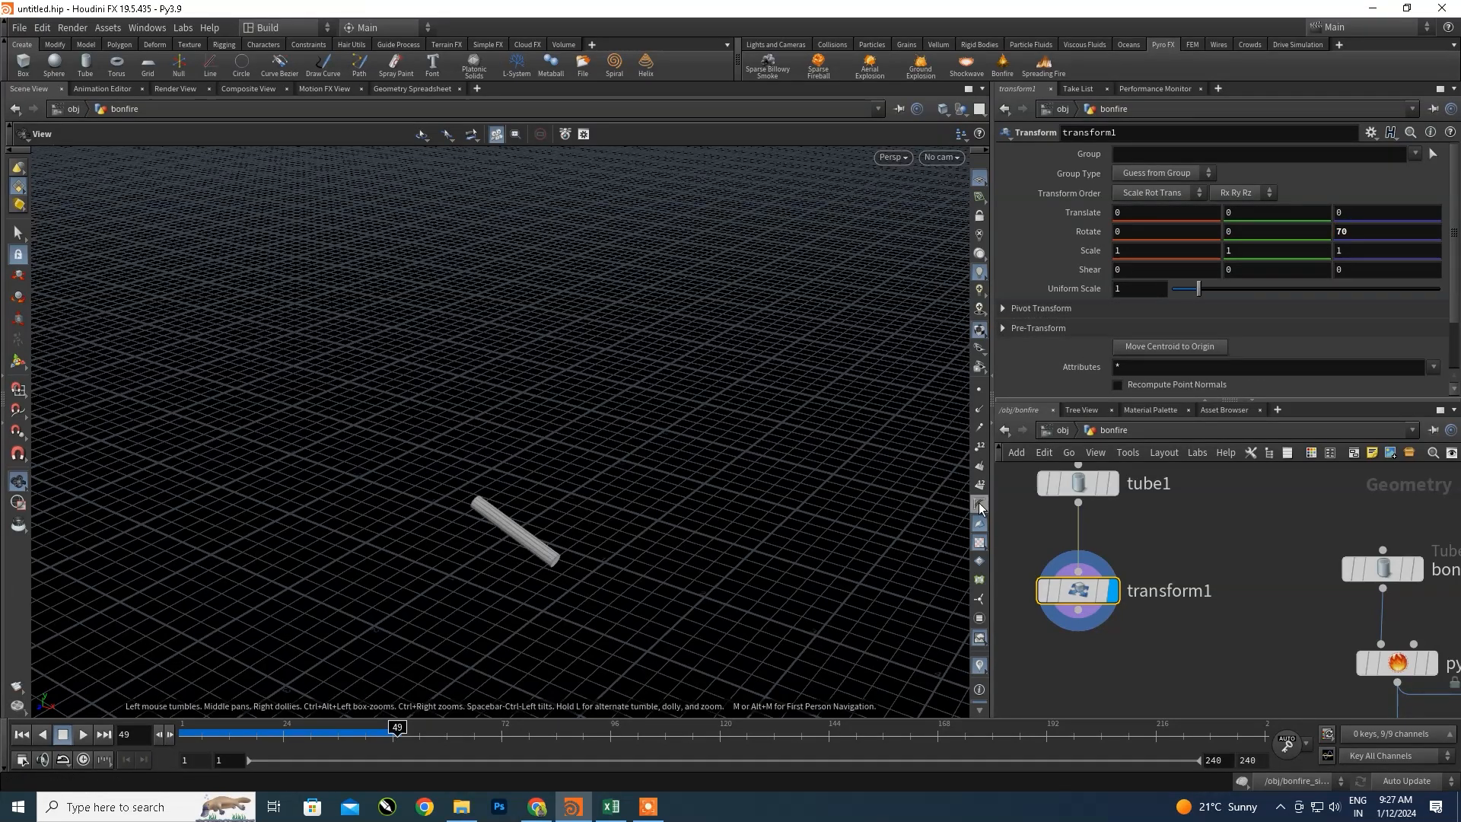
pyautogui.moveTo(521, 499)
pyautogui.mouseDown()
pyautogui.moveTo(701, 523)
pyautogui.moveTo(555, 561)
pyautogui.moveTo(529, 519)
pyautogui.moveTo(505, 571)
pyautogui.moveTo(597, 551)
pyautogui.moveTo(543, 546)
pyautogui.moveTo(469, 493)
pyautogui.moveTo(718, 483)
pyautogui.moveTo(535, 512)
pyautogui.moveTo(598, 484)
pyautogui.mouseUp()
pyautogui.moveTo(597, 485); pyautogui.dragTo(568, 496, button='middle')
pyautogui.scroll(-2, 571, 493)
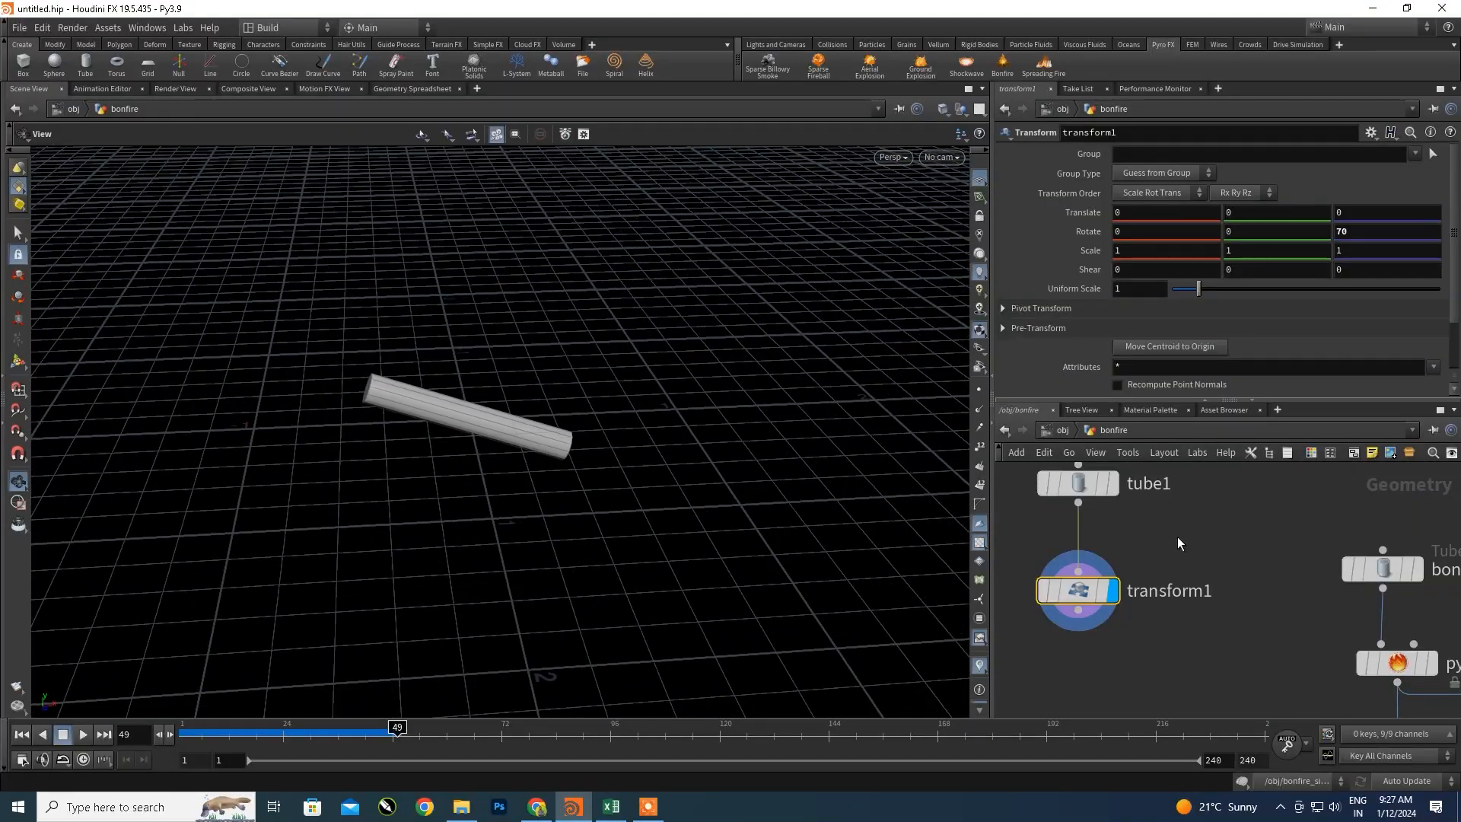
# - Duplicate the tube1 and transform1 nodes together and place the copies beside the originals
pyautogui.moveTo(1173, 533); pyautogui.dragTo(1161, 562, button='middle')
pyautogui.scroll(-2, 1150, 552)
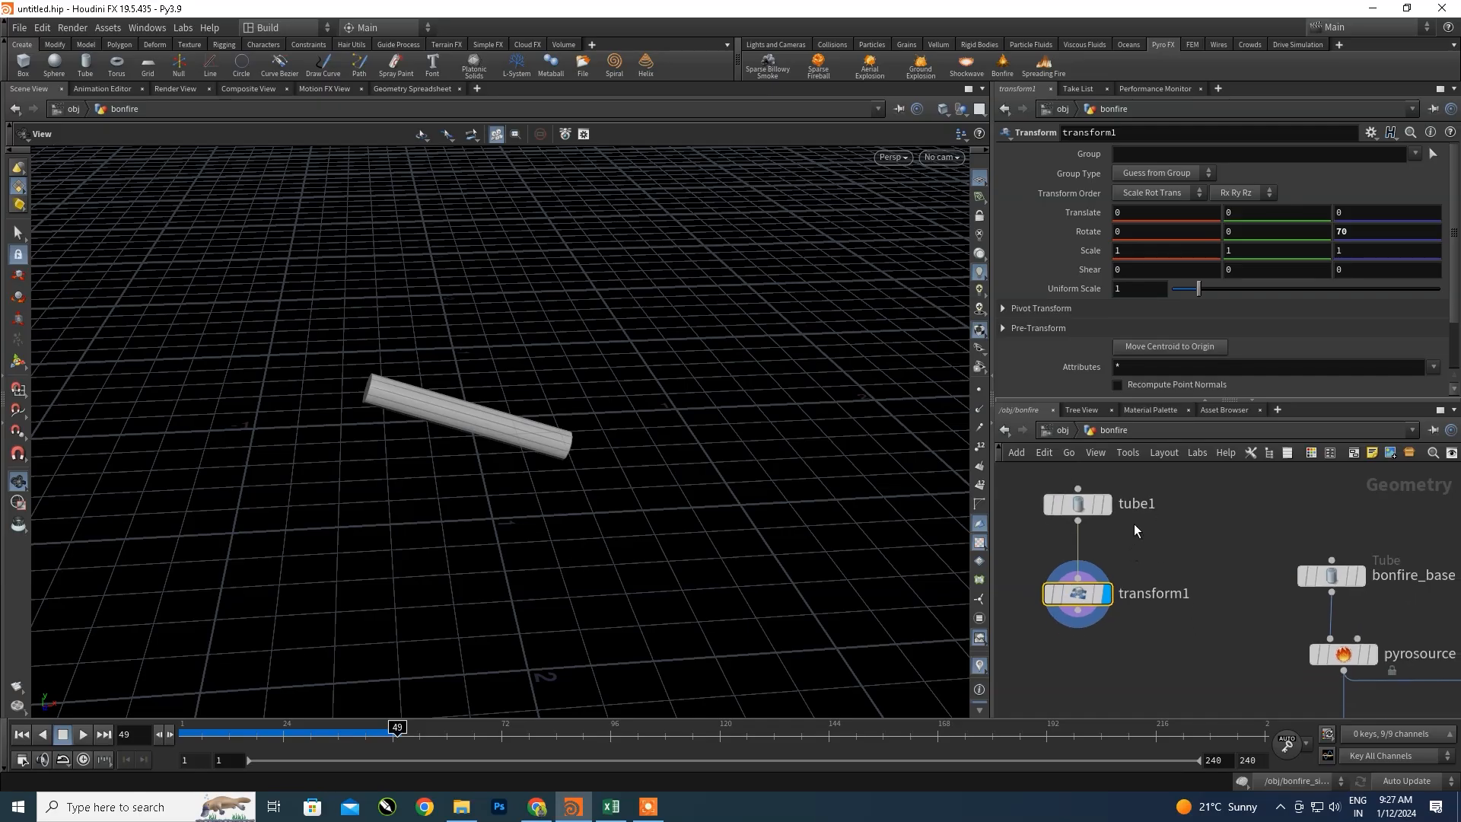
pyautogui.scroll(-2, 1173, 518)
pyautogui.moveTo(1195, 564); pyautogui.dragTo(1249, 632, button='middle')
pyautogui.moveTo(1221, 528); pyautogui.dragTo(1061, 707)
pyautogui.moveTo(1150, 632); pyautogui.dragTo(1017, 586)
pyautogui.hotkey('ctrl', 'c')
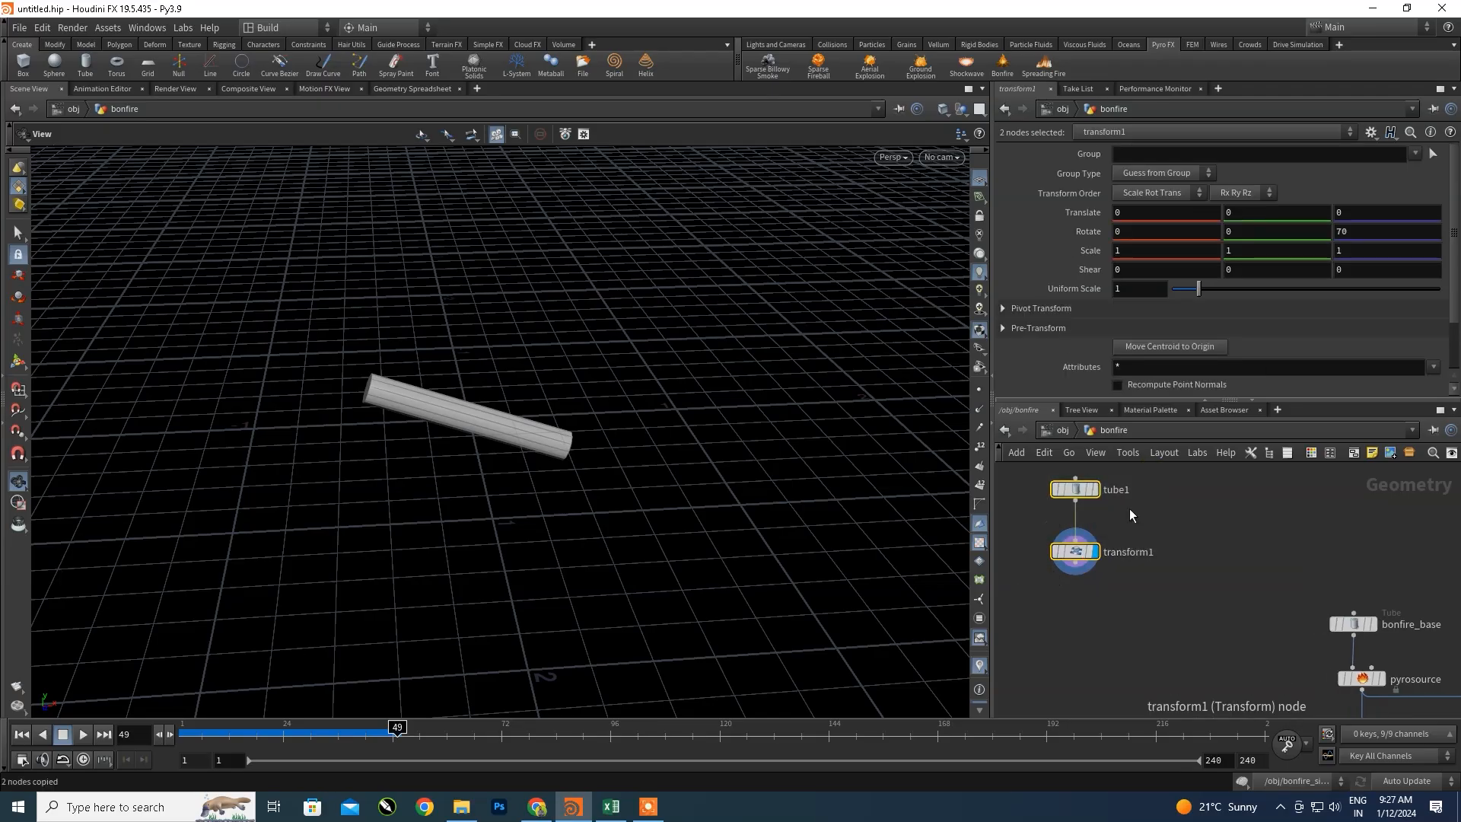
pyautogui.hotkey('ctrl', 'v')
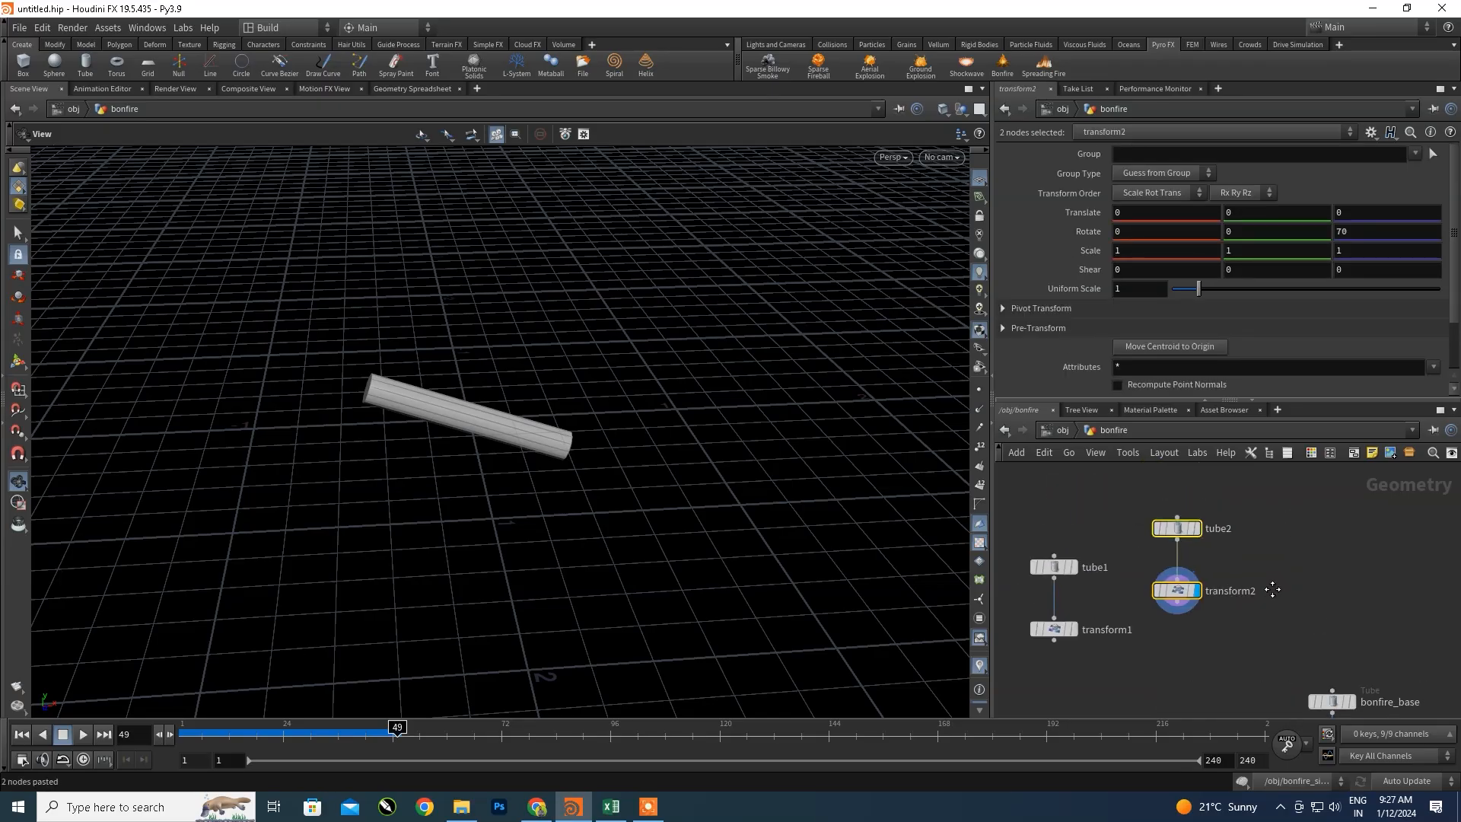
# - Rotate the copied tube with transform2's viewport handle to about -139.5, -19.5 and 102.9 degrees
pyautogui.click(1180, 624)
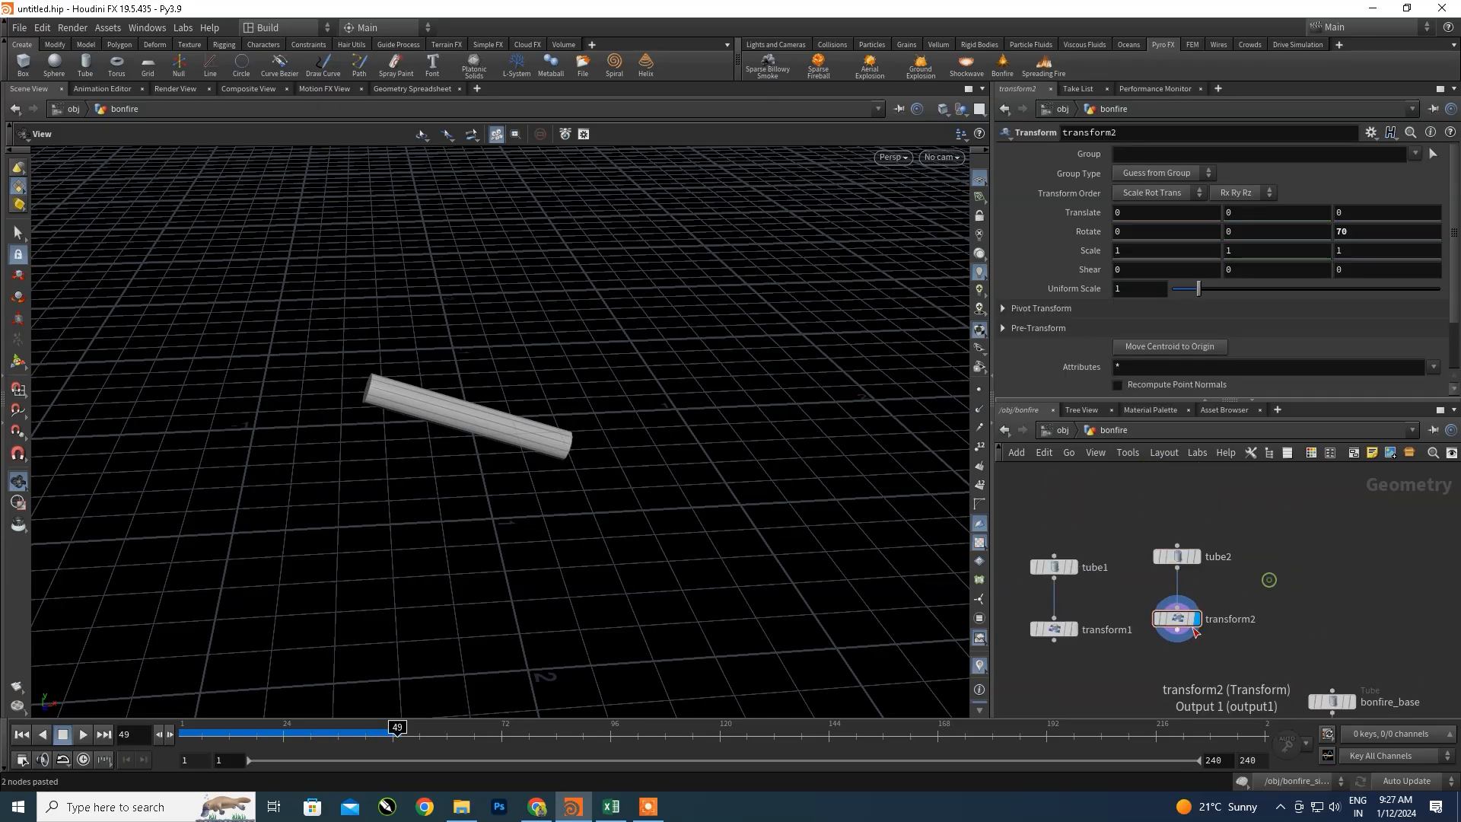
pyautogui.click(20, 361)
pyautogui.moveTo(515, 459); pyautogui.dragTo(386, 448)
pyautogui.moveTo(513, 420); pyautogui.dragTo(461, 427)
pyautogui.moveTo(455, 353); pyautogui.dragTo(414, 395)
# - Combine transform1 and transform2 in a Merge node, display it, and view both crossing tubes
pyautogui.moveTo(1258, 612); pyautogui.dragTo(1327, 533, button='middle')
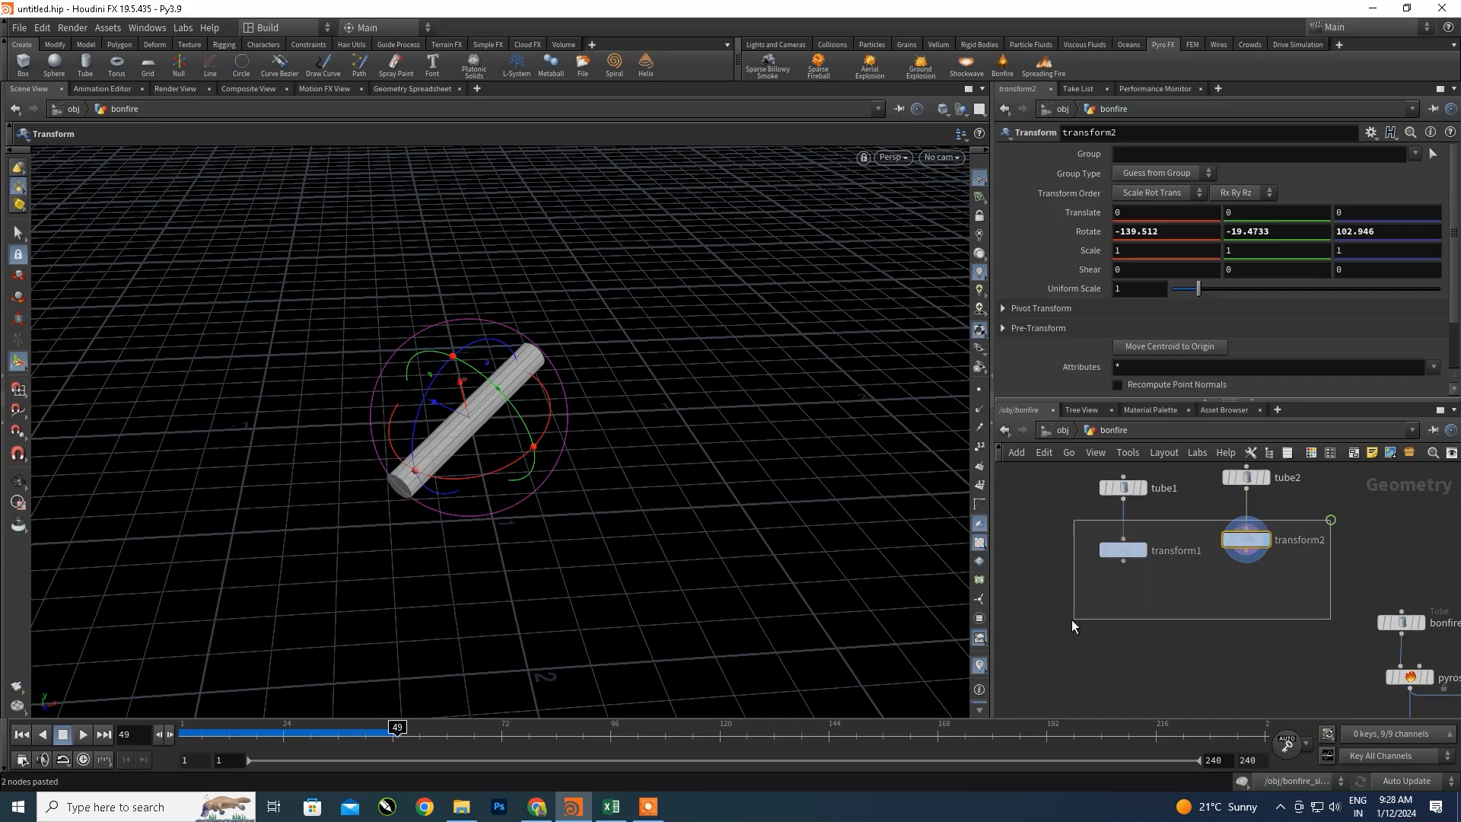
pyautogui.moveTo(1071, 625); pyautogui.dragTo(1071, 626)
pyautogui.moveTo(1124, 564); pyautogui.dragTo(1191, 638)
pyautogui.keyDown('alt'); pyautogui.moveTo(452, 405); pyautogui.dragTo(467, 463, button='right'); pyautogui.keyUp('alt')
pyautogui.keyDown('alt'); pyautogui.moveTo(467, 463); pyautogui.dragTo(631, 438); pyautogui.keyUp('alt')
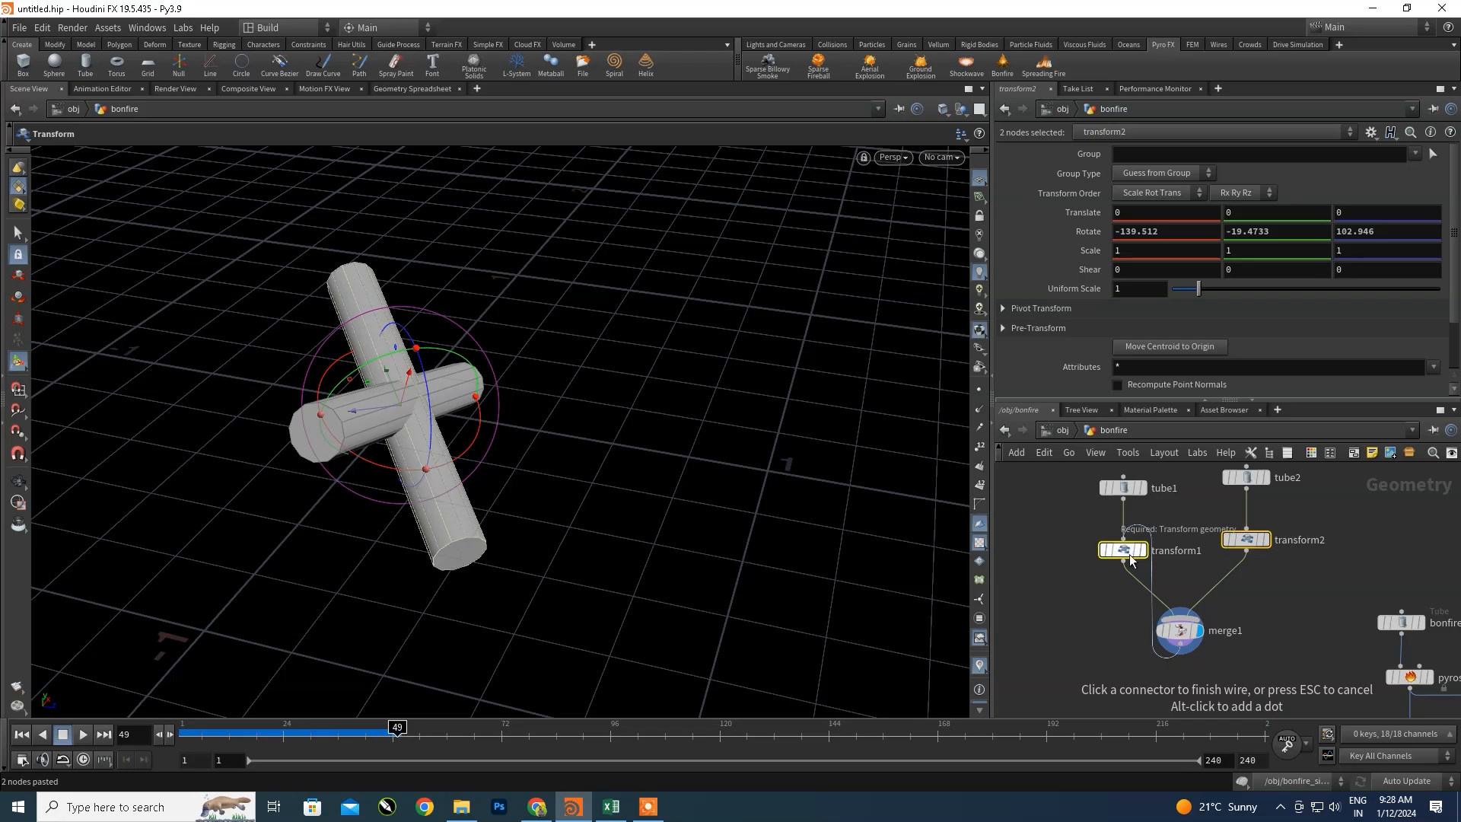
# - Thin both tubes by setting the radius scale to 0.057 on tube1 and 0.066 on tube2
pyautogui.click(1125, 491)
pyautogui.moveTo(1209, 271); pyautogui.dragTo(1189, 272)
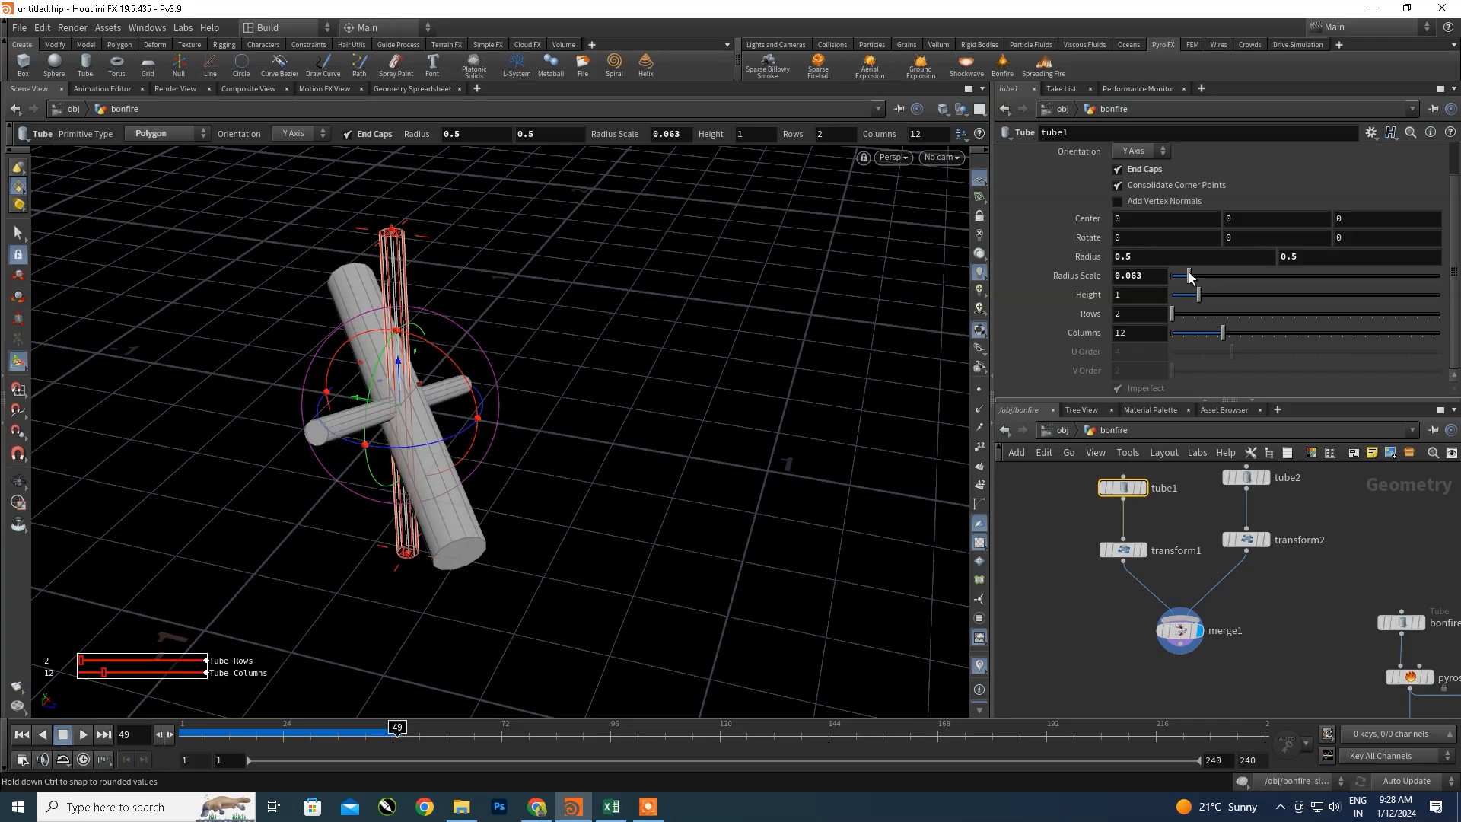
pyautogui.moveTo(1189, 271); pyautogui.dragTo(1187, 274)
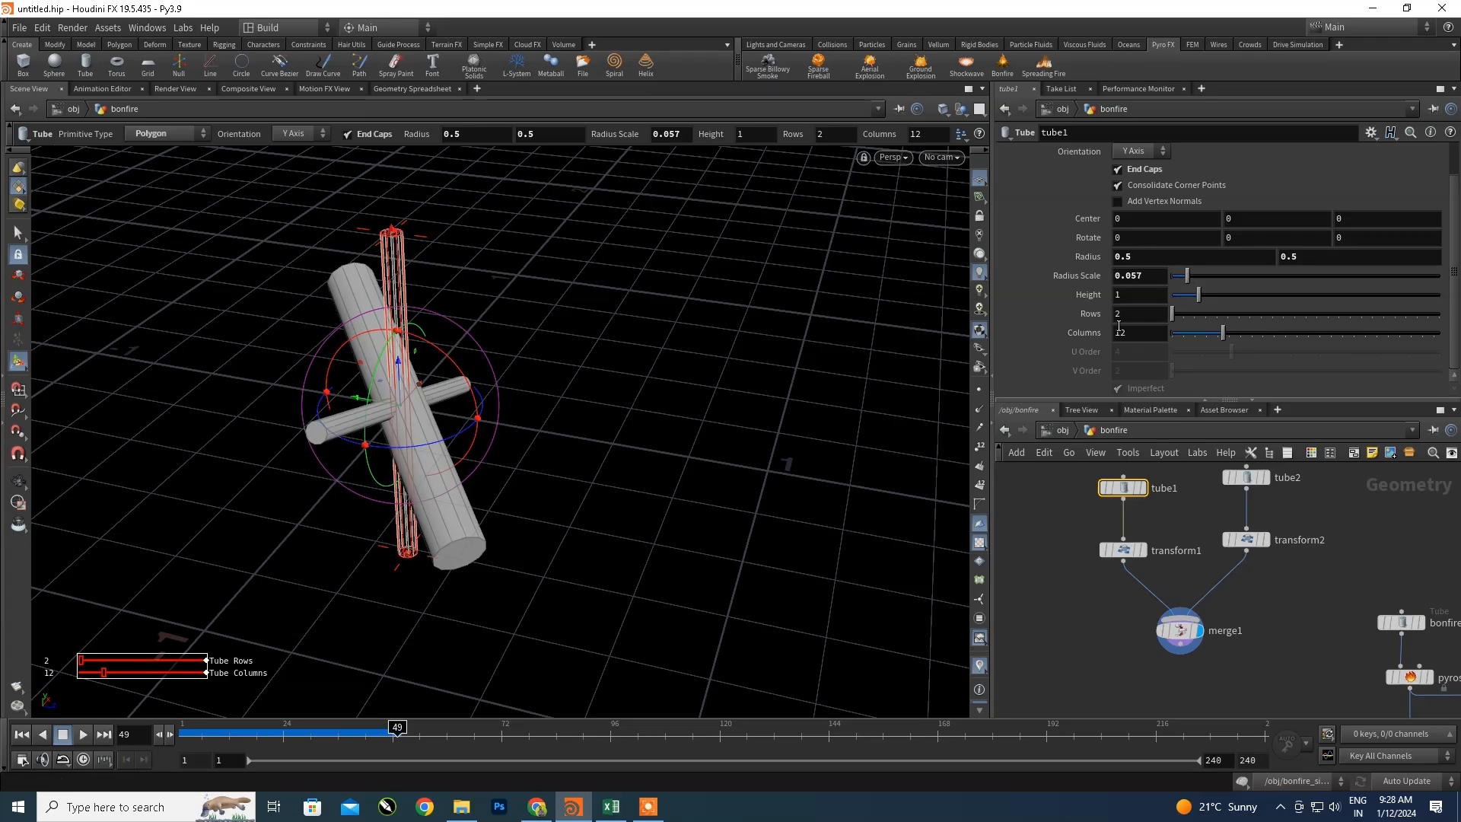
pyautogui.click(1251, 477)
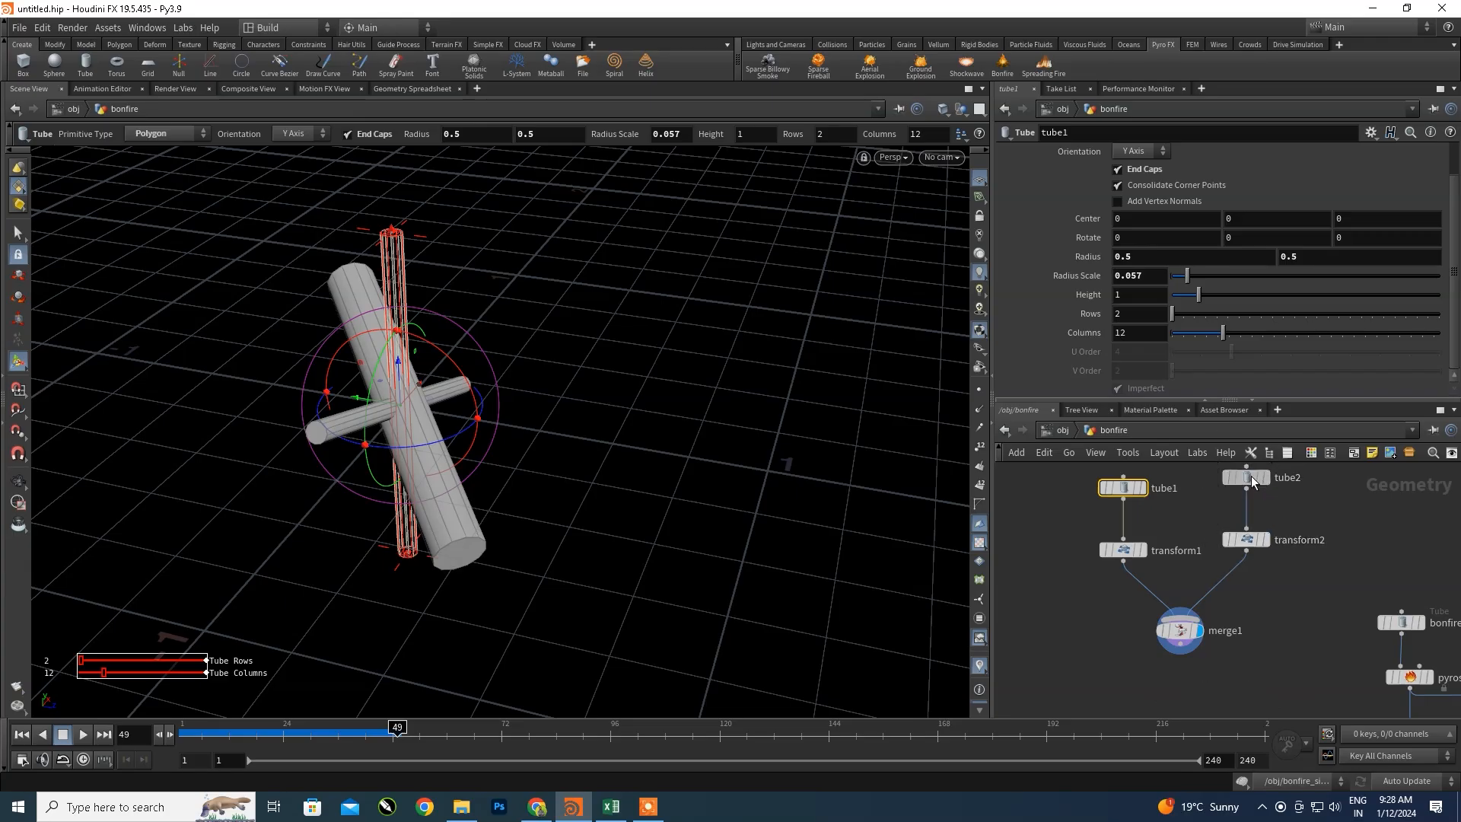
pyautogui.moveTo(1211, 272); pyautogui.dragTo(1189, 274)
pyautogui.press('Escape')
pyautogui.moveTo(349, 516); pyautogui.dragTo(915, 242)
pyautogui.moveTo(528, 480); pyautogui.dragTo(572, 461)
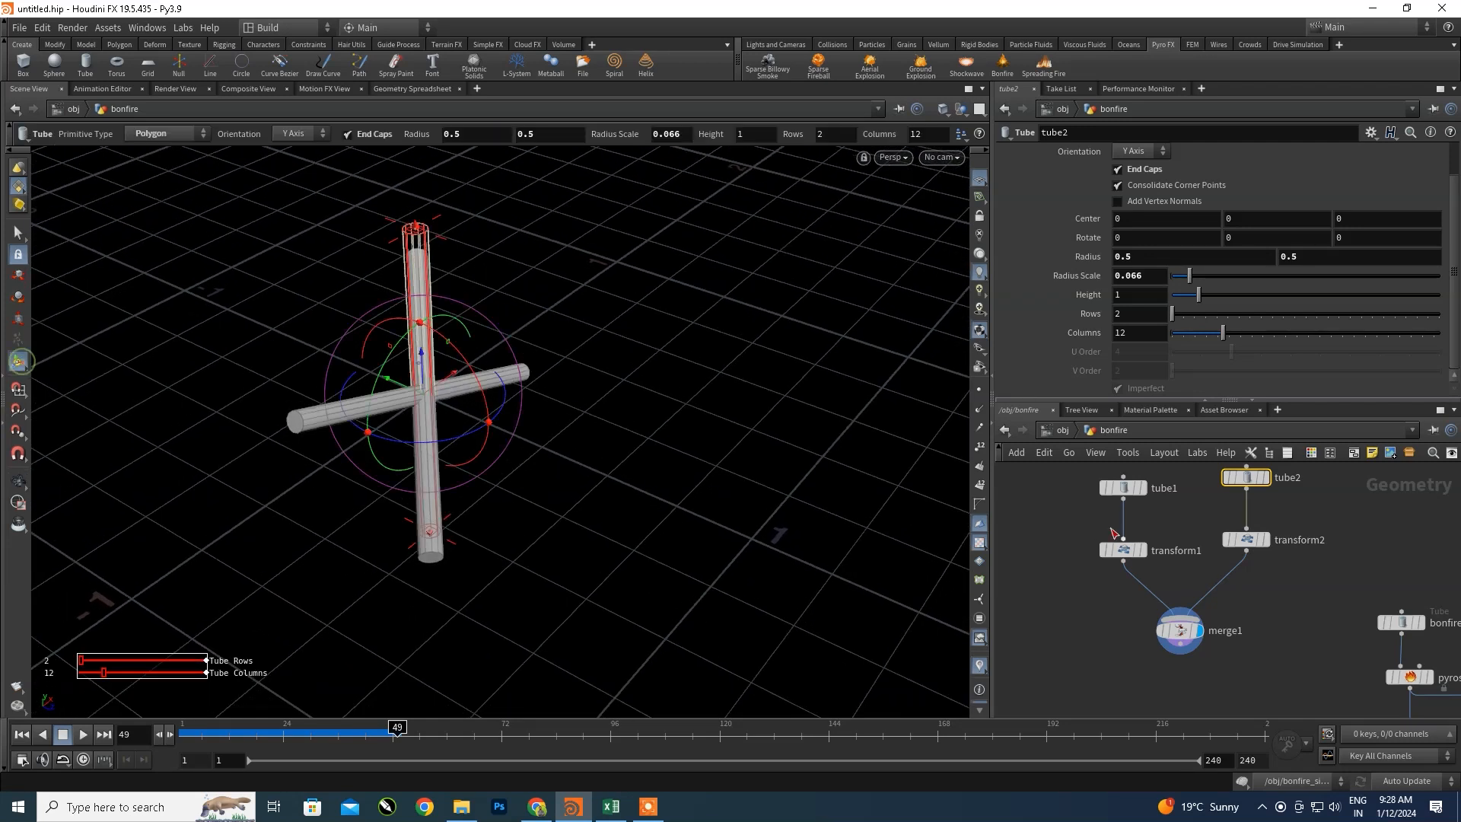
# - Move transform2's tube to about -0.564, -0.067, 0.145 and rotate it to about -141.2, -23, 107.5 so it leans against the other
pyautogui.click(1258, 542)
pyautogui.moveTo(430, 412); pyautogui.dragTo(339, 499)
pyautogui.moveTo(590, 449)
pyautogui.mouseDown()
pyautogui.moveTo(569, 434)
pyautogui.moveTo(418, 446)
pyautogui.moveTo(464, 453)
pyautogui.moveTo(557, 425)
pyautogui.moveTo(499, 506)
pyautogui.moveTo(643, 414)
pyautogui.moveTo(528, 454)
pyautogui.moveTo(577, 424)
pyautogui.mouseUp()
pyautogui.keyDown('alt'); pyautogui.moveTo(577, 424); pyautogui.dragTo(435, 539); pyautogui.keyUp('alt')
pyautogui.moveTo(347, 335); pyautogui.dragTo(381, 337)
pyautogui.keyDown('alt'); pyautogui.moveTo(382, 449); pyautogui.dragTo(632, 459); pyautogui.keyUp('alt')
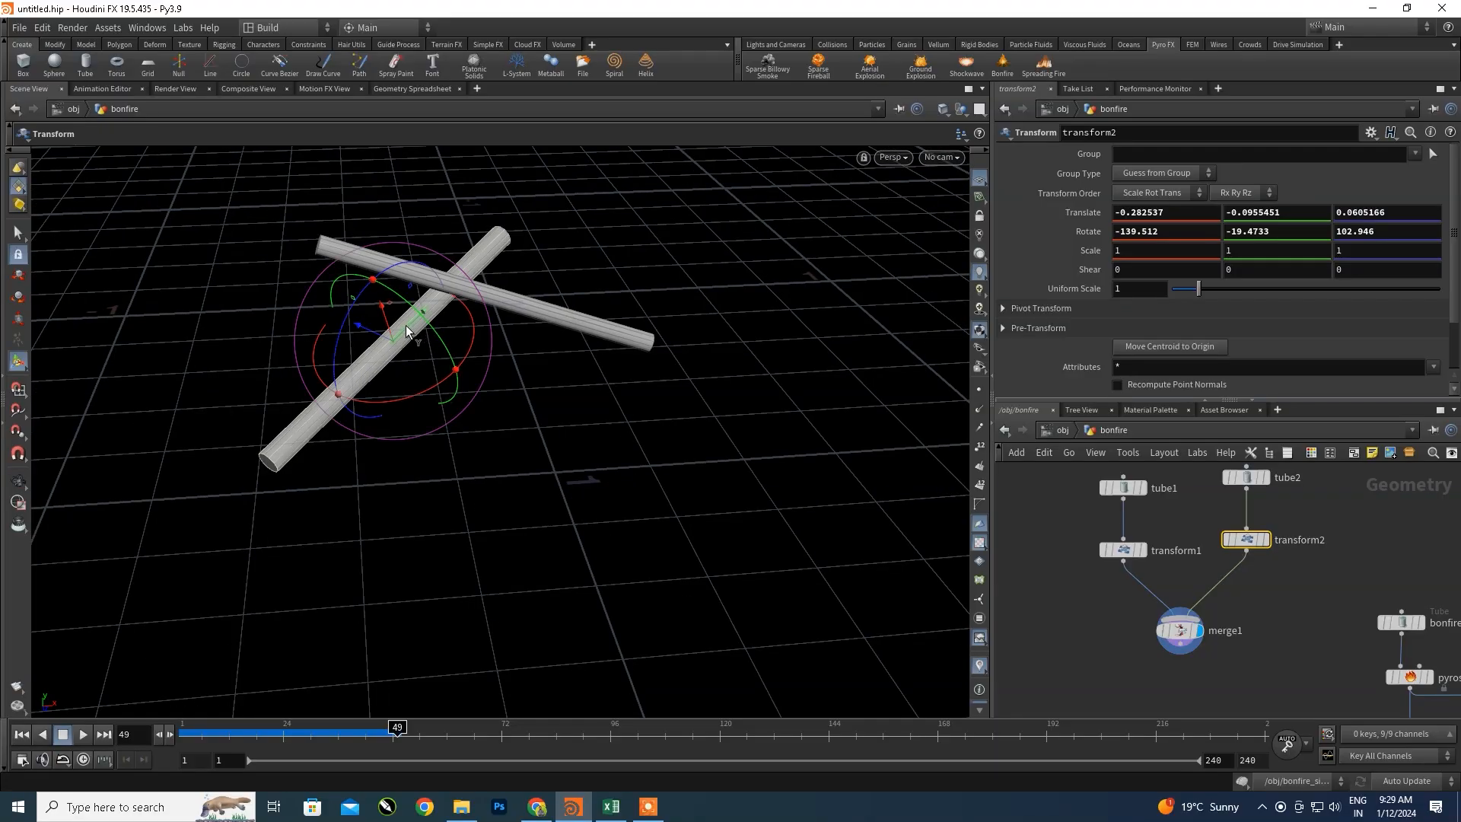
pyautogui.moveTo(395, 344); pyautogui.dragTo(387, 391)
pyautogui.moveTo(275, 323); pyautogui.dragTo(296, 334)
pyautogui.keyDown('alt'); pyautogui.moveTo(242, 460); pyautogui.dragTo(68, 479); pyautogui.keyUp('alt')
pyautogui.keyDown('alt'); pyautogui.moveTo(456, 493); pyautogui.dragTo(243, 487); pyautogui.keyUp('alt')
pyautogui.scroll(-3, 1256, 575)
pyautogui.moveTo(1298, 526); pyautogui.dragTo(1212, 562, button='middle')
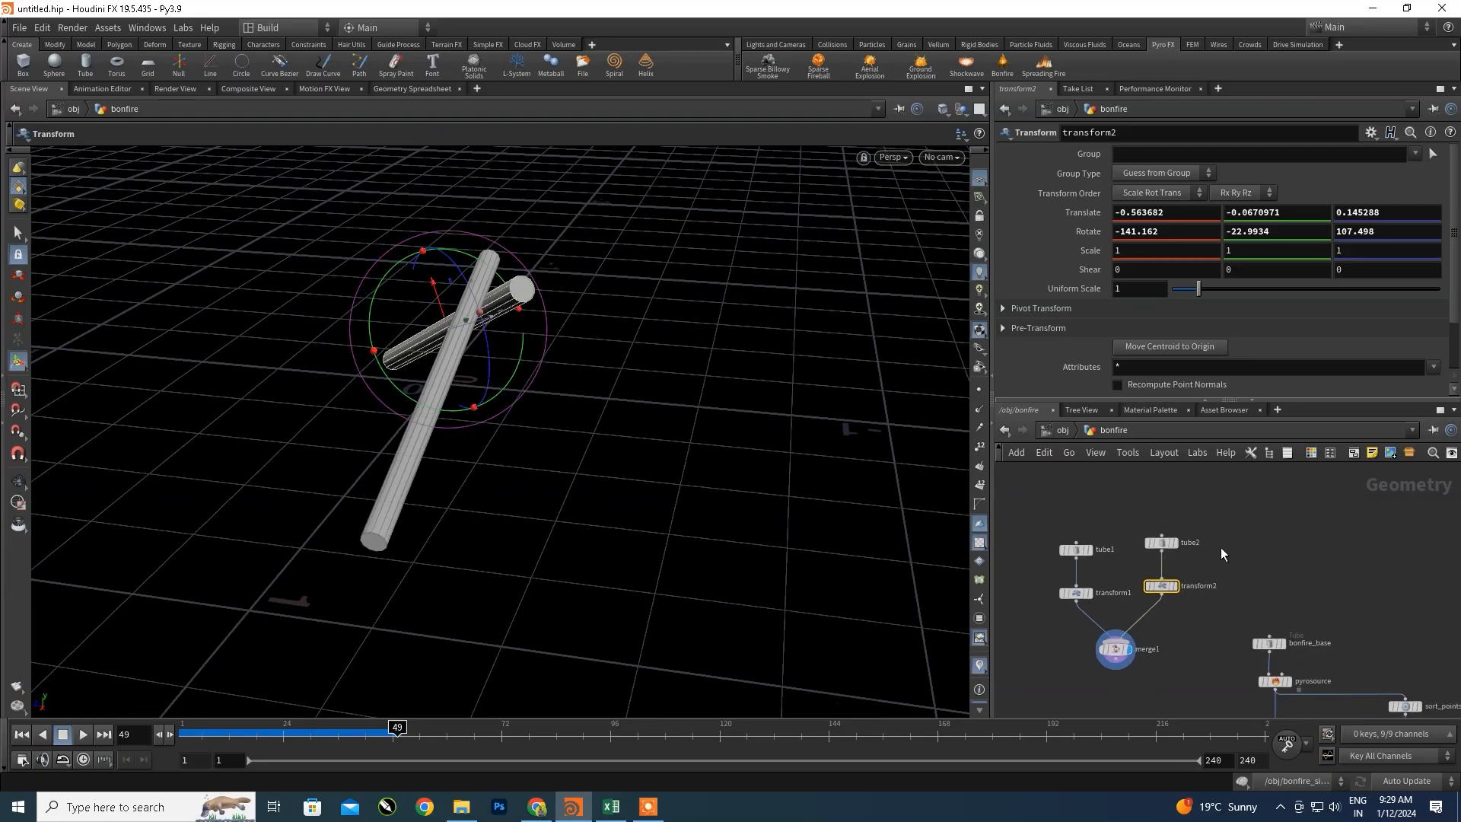
pyautogui.moveTo(1170, 585); pyautogui.dragTo(1148, 610)
pyautogui.moveTo(1226, 587); pyautogui.dragTo(1340, 515, button='middle')
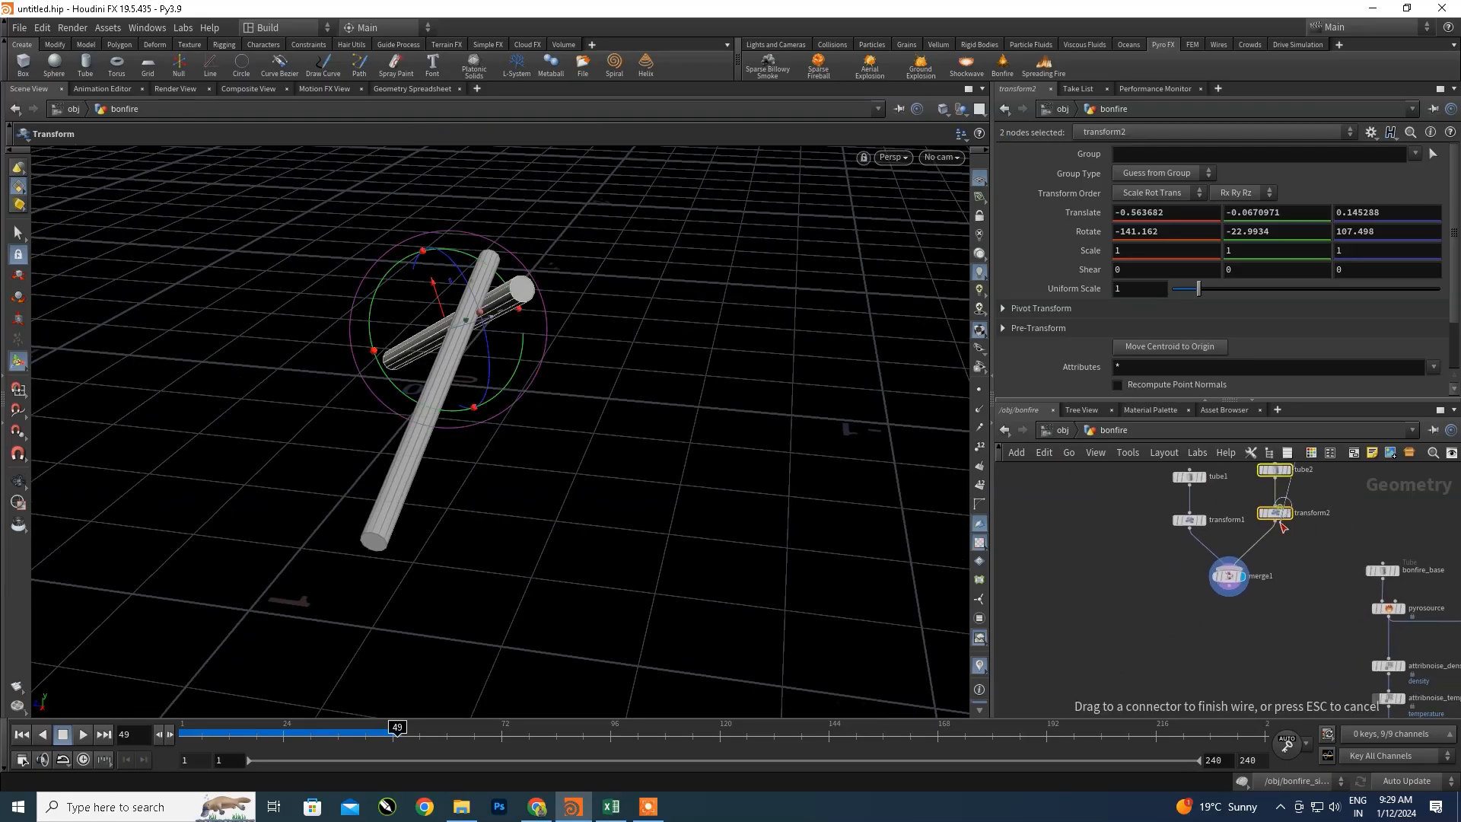
pyautogui.moveTo(1319, 491); pyautogui.dragTo(1326, 492)
pyautogui.press('Escape')
pyautogui.click(1325, 494)
pyautogui.moveTo(1335, 549); pyautogui.dragTo(1335, 585, button='middle')
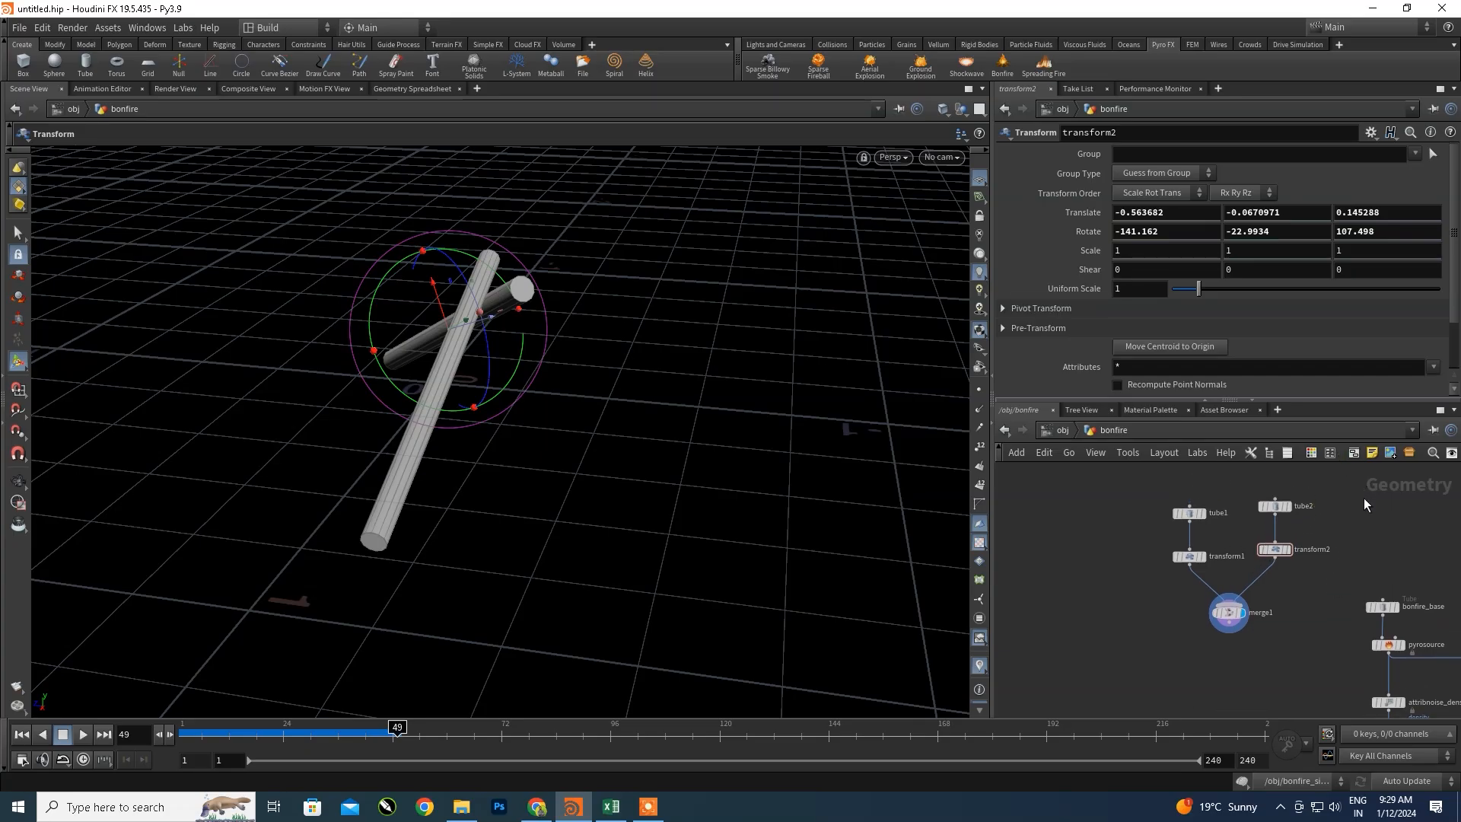
# - Duplicate tube1 and transform1 as a third tube branch and wire it into merge1
pyautogui.moveTo(1318, 490); pyautogui.dragTo(1269, 561)
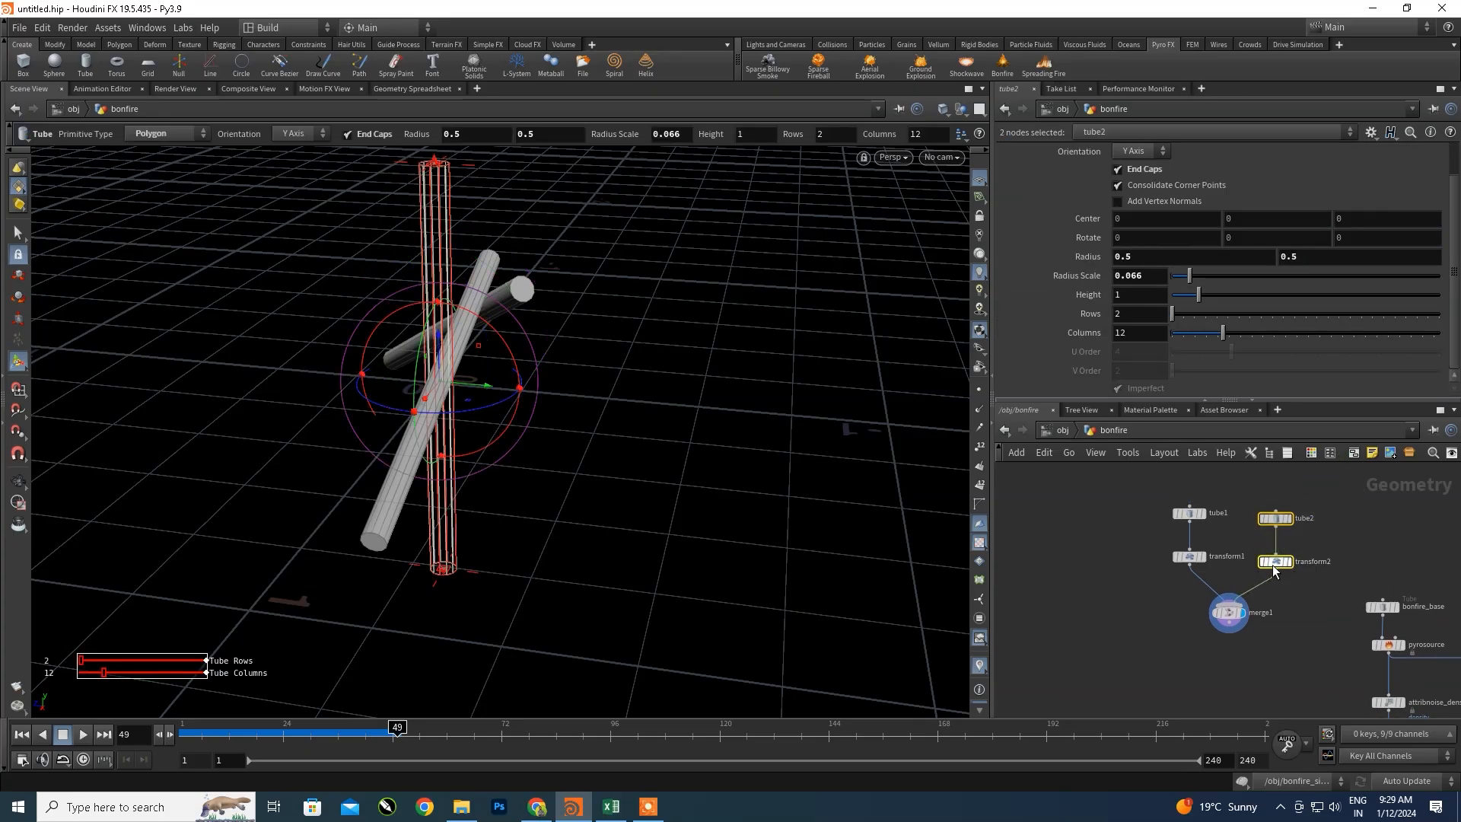
pyautogui.moveTo(1117, 487); pyautogui.dragTo(1225, 571)
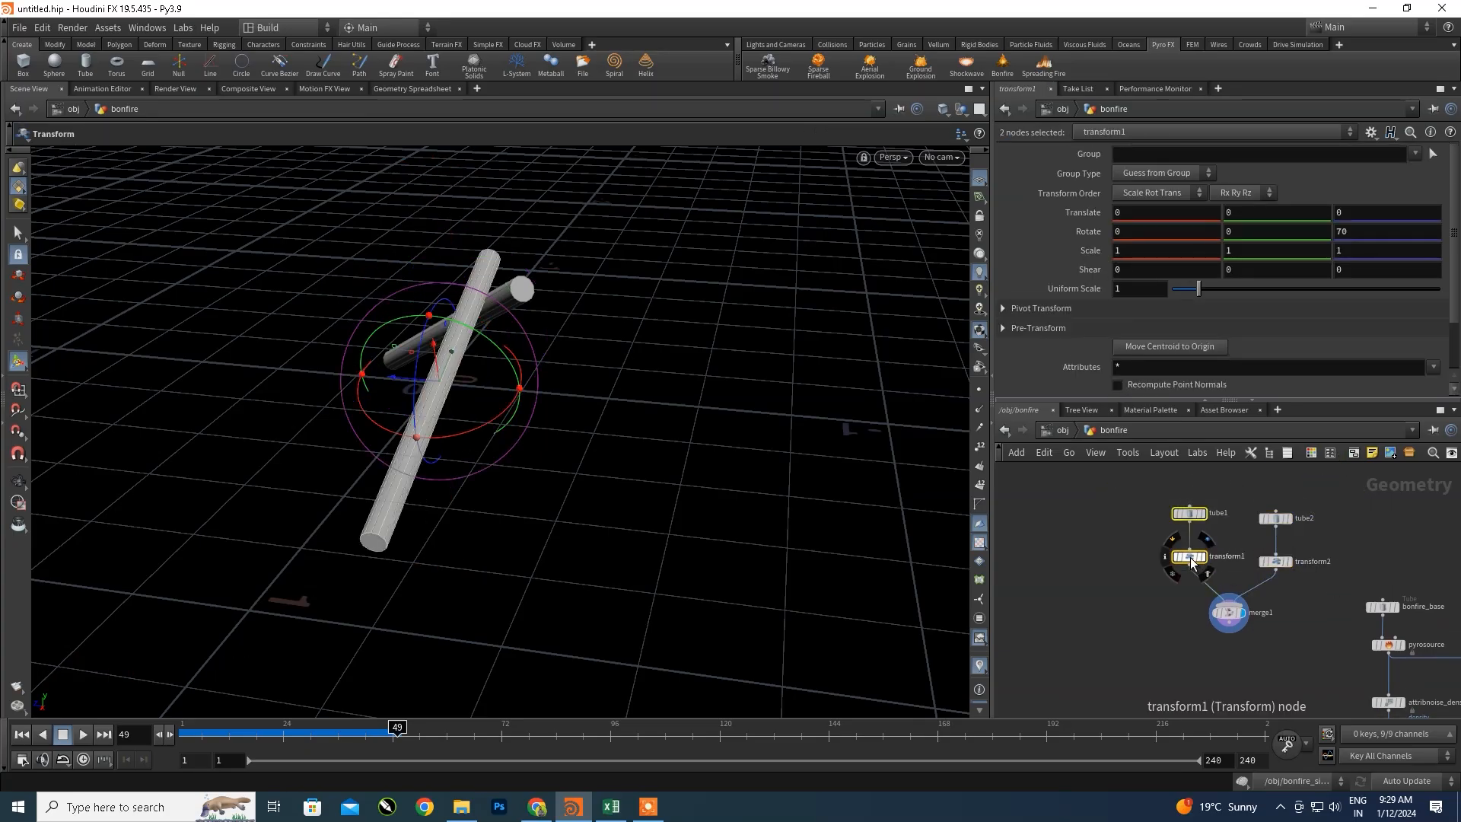
pyautogui.hotkey('ctrl', 'v')
pyautogui.moveTo(1076, 573); pyautogui.dragTo(1224, 601)
pyautogui.press('Escape')
pyautogui.moveTo(670, 552); pyautogui.dragTo(698, 434)
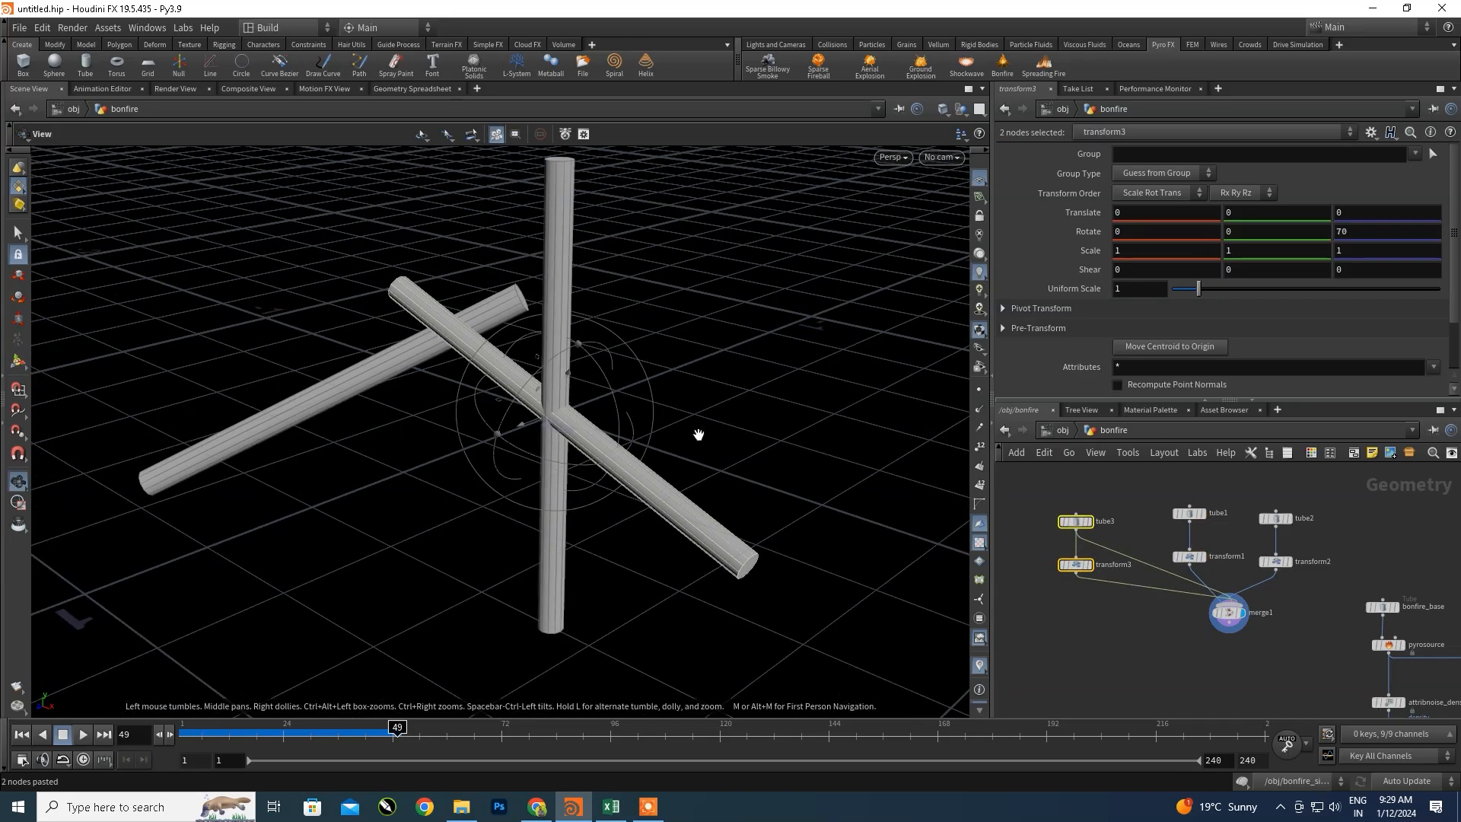
pyautogui.press('Return')
pyautogui.moveTo(546, 358); pyautogui.dragTo(395, 431)
pyautogui.hotkey('ctrl', 'z')
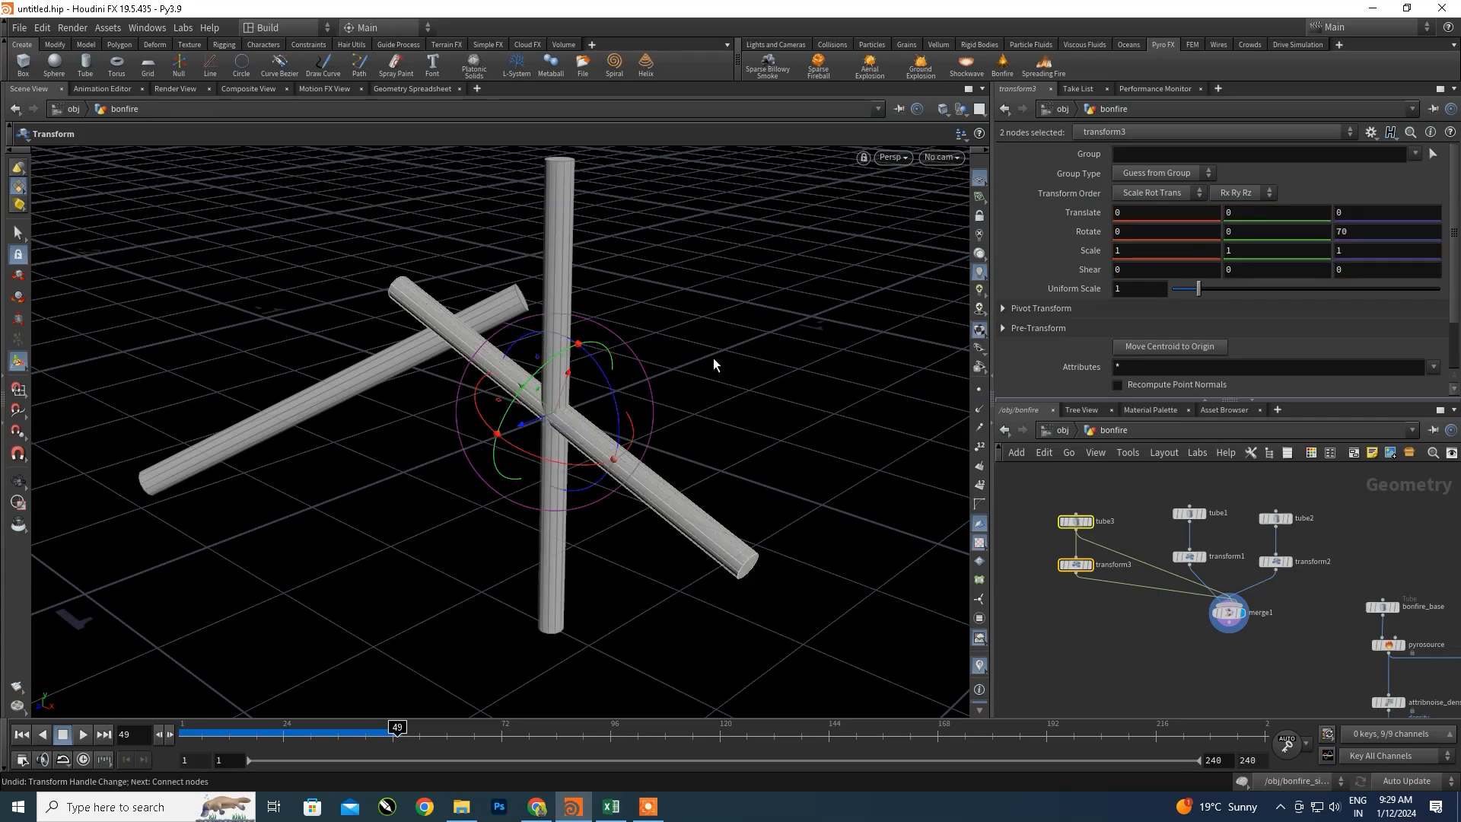
# - Delete the wire running directly from tube3 to merge1 and check merge1's inputs
pyautogui.click(1148, 548)
pyautogui.press('Delete')
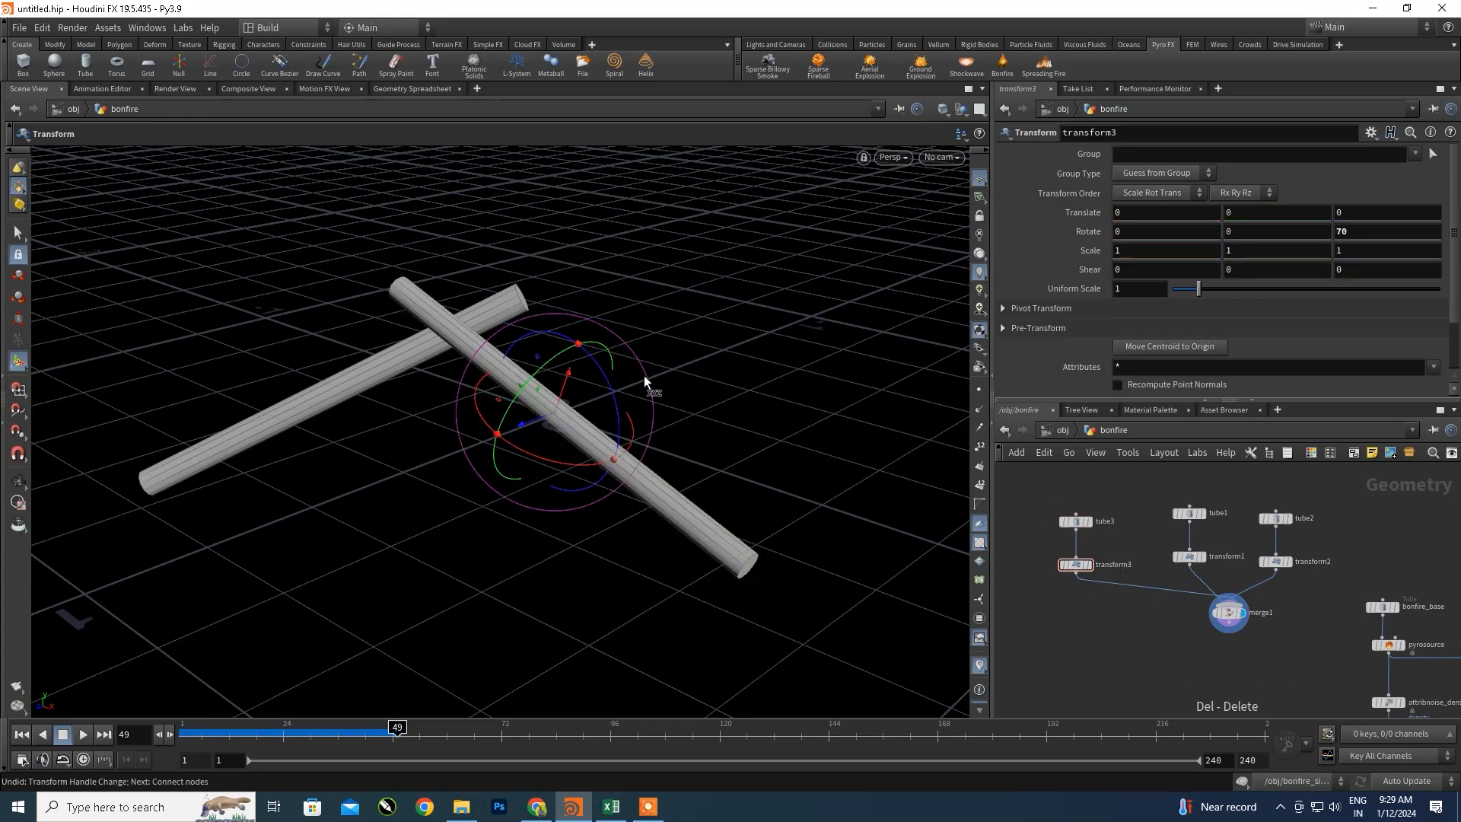
pyautogui.click(1238, 616)
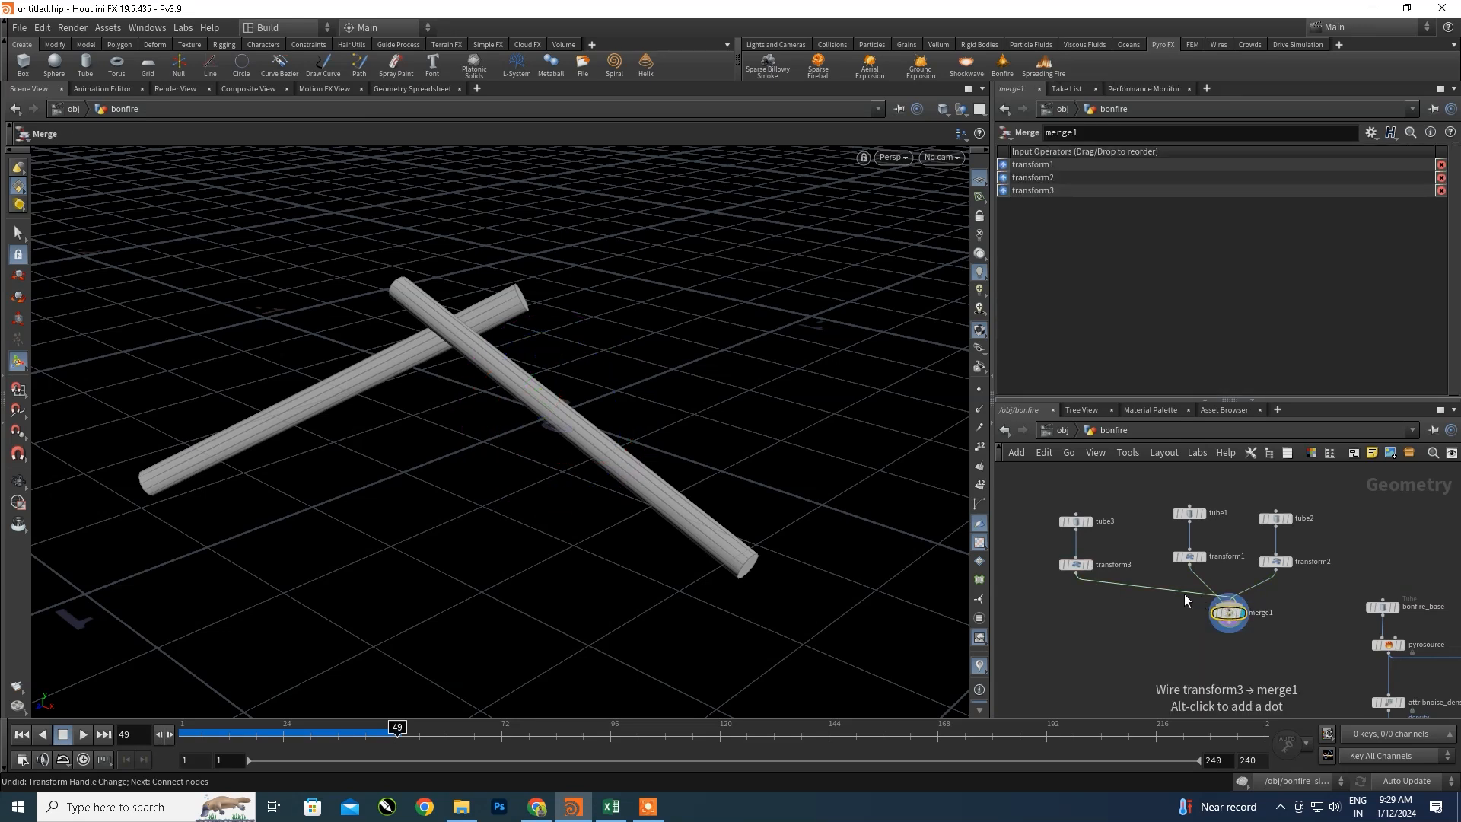
# - Display transform3 alone to check its tube, and switch the display back to merge1
pyautogui.click(1078, 565)
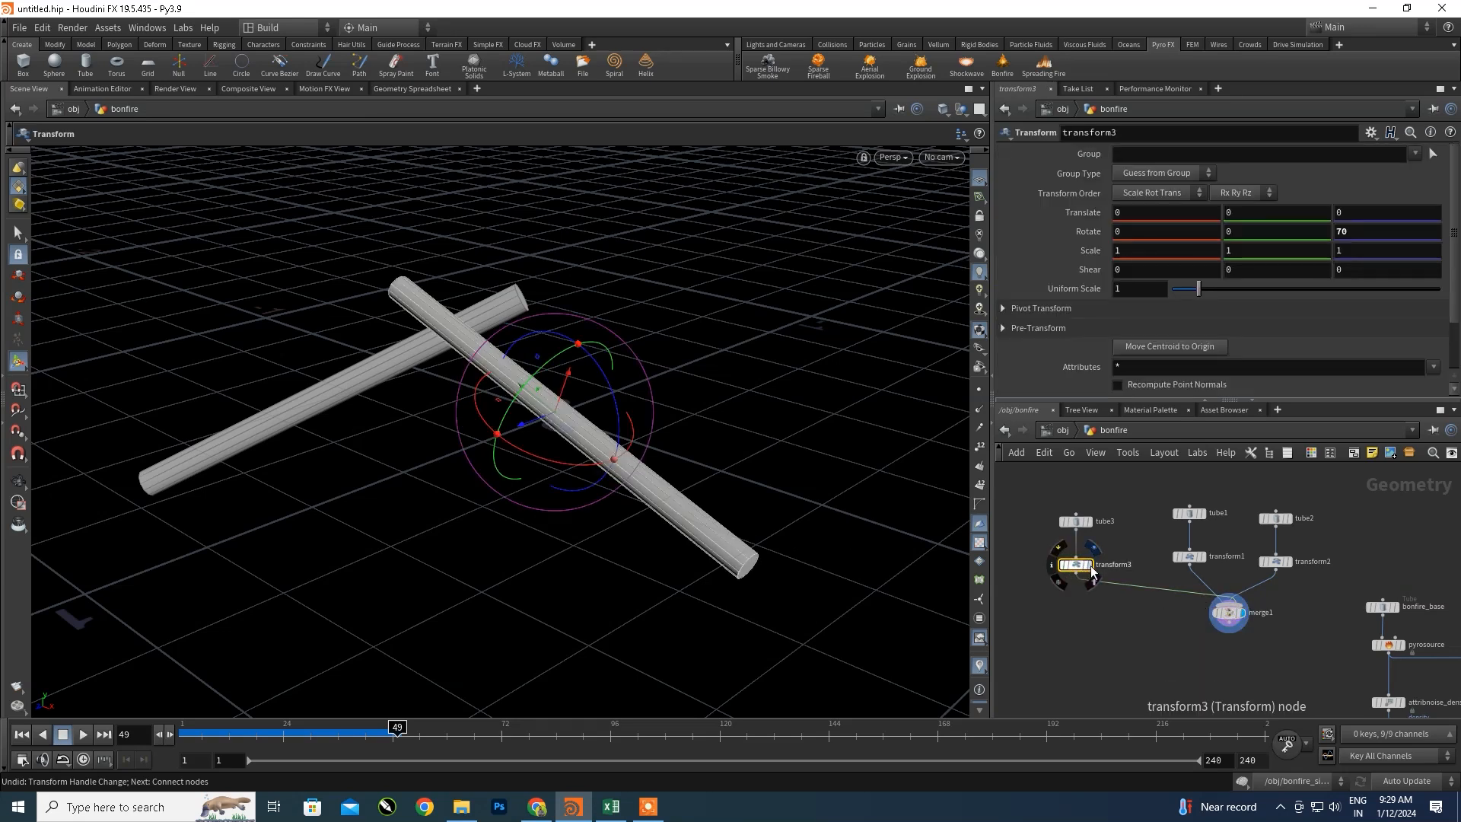
pyautogui.click(1091, 570)
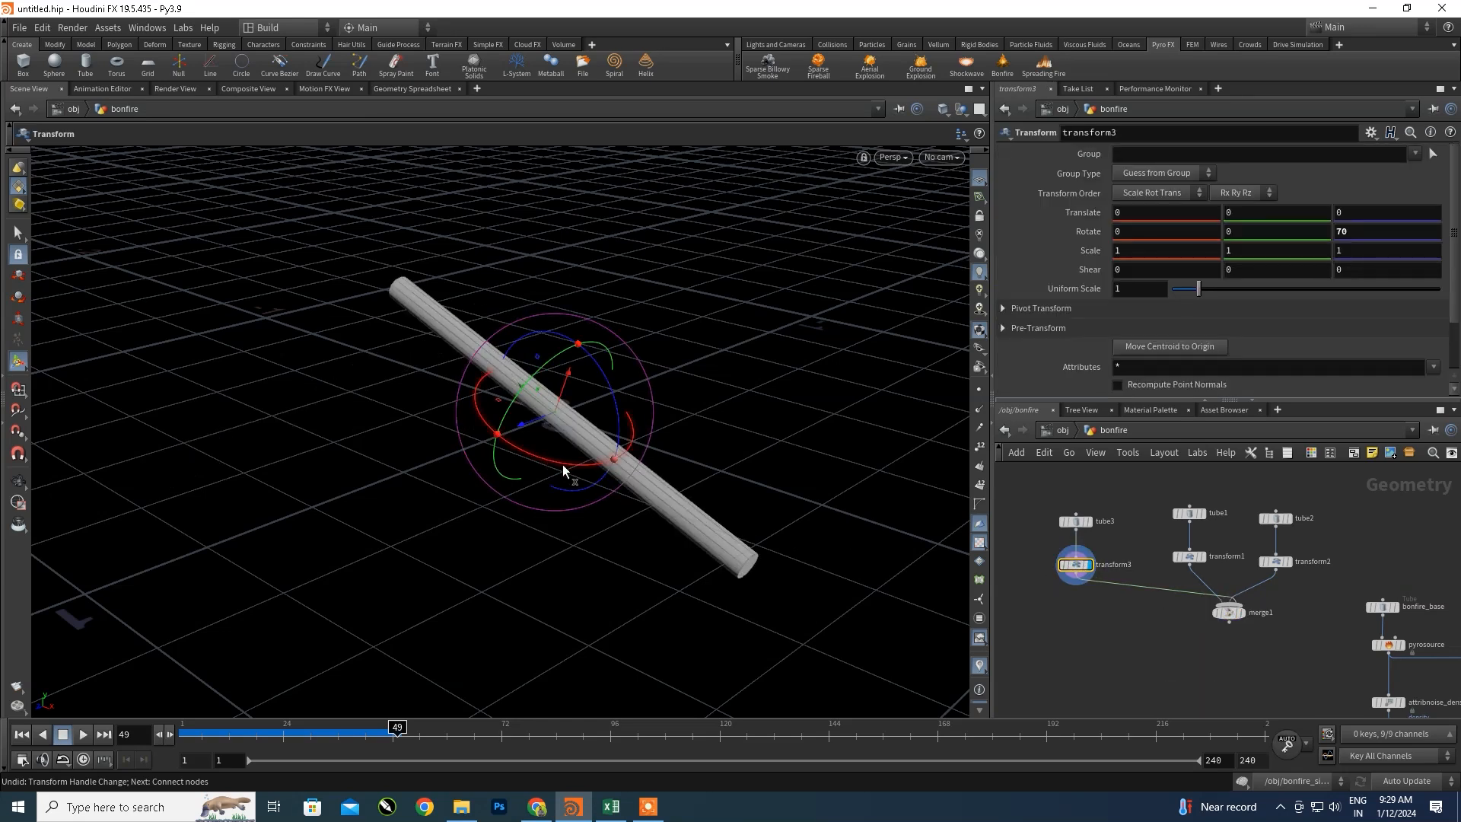
pyautogui.click(1247, 623)
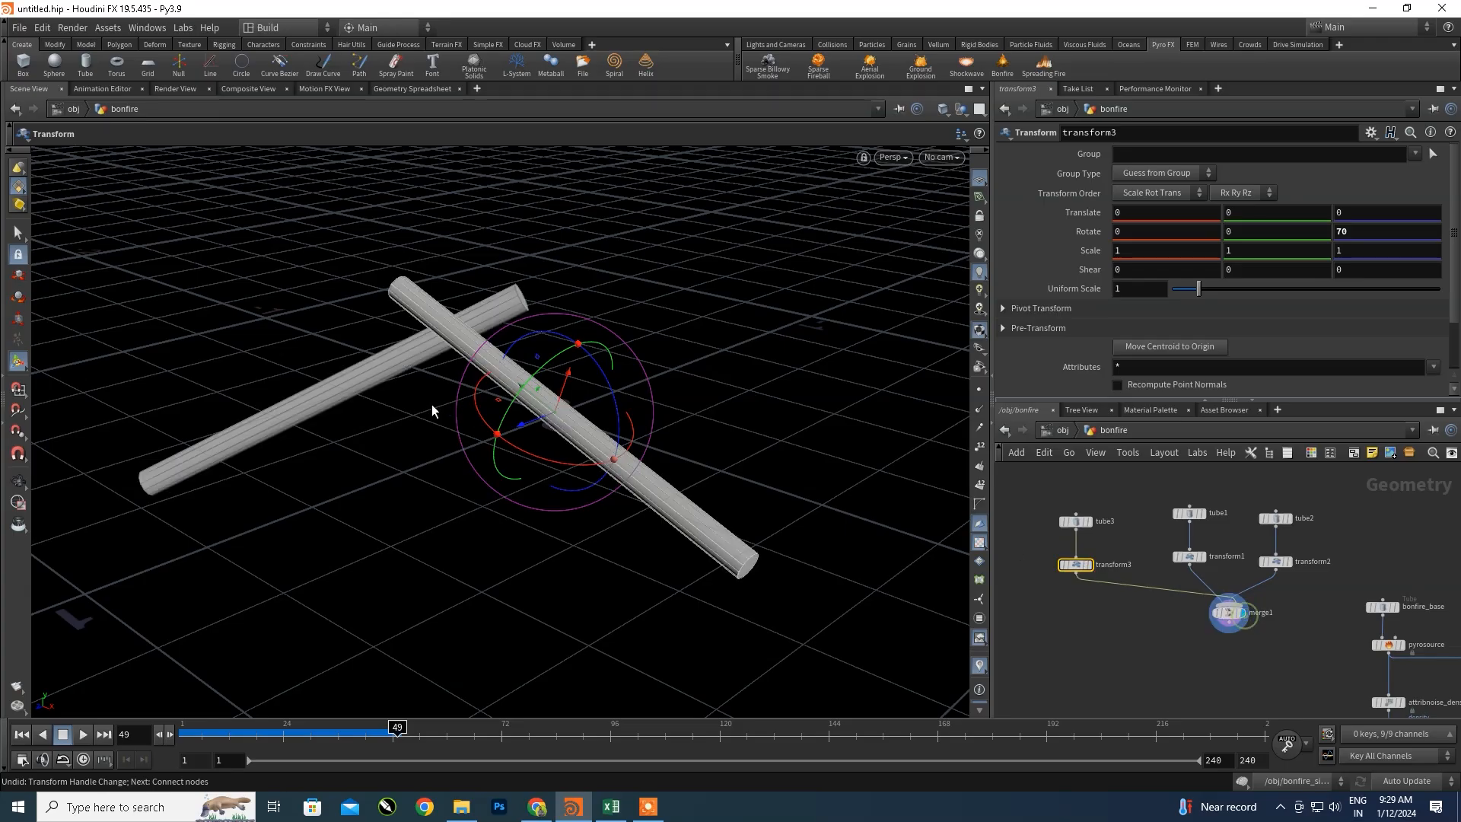
# - Move transform3's tube to about -0.152, 0.052, -0.312 and rotate it to about 68.3, 6.9, 61.6 to complete the log pile
pyautogui.moveTo(538, 459); pyautogui.dragTo(427, 438)
pyautogui.keyDown('alt'); pyautogui.moveTo(678, 515); pyautogui.dragTo(646, 463); pyautogui.keyUp('alt')
pyautogui.moveTo(705, 337); pyautogui.dragTo(669, 353)
pyautogui.keyDown('alt'); pyautogui.moveTo(613, 523); pyautogui.dragTo(537, 487); pyautogui.keyUp('alt')
pyautogui.moveTo(464, 441); pyautogui.dragTo(339, 369)
pyautogui.keyDown('alt'); pyautogui.moveTo(815, 481); pyautogui.dragTo(568, 361); pyautogui.keyUp('alt')
pyautogui.moveTo(614, 239); pyautogui.dragTo(586, 297)
pyautogui.keyDown('alt'); pyautogui.moveTo(523, 361); pyautogui.dragTo(528, 496); pyautogui.keyUp('alt')
pyautogui.press('Escape')
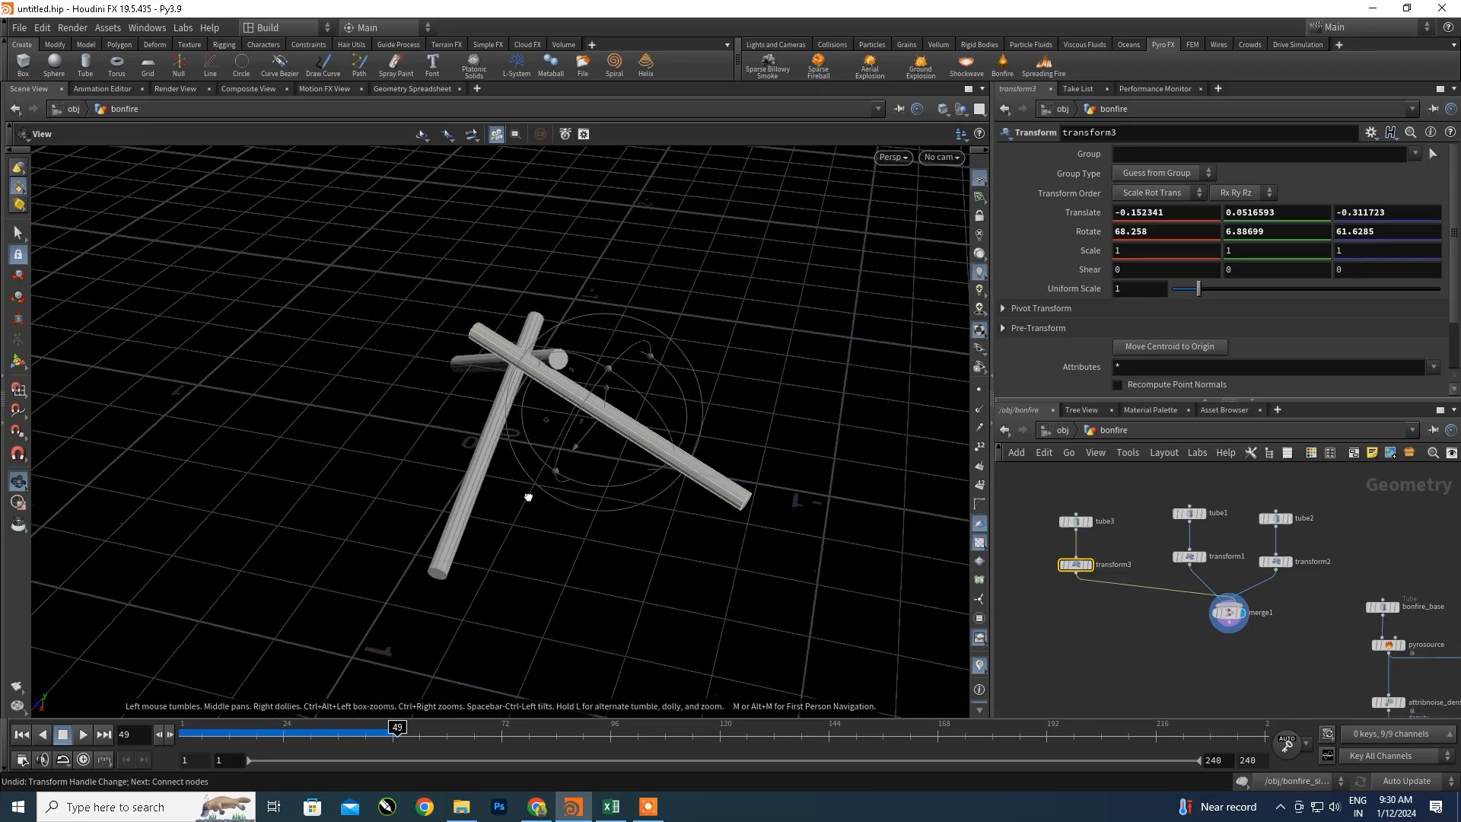
pyautogui.scroll(1, 1180, 646)
pyautogui.scroll(-2, 1203, 647)
pyautogui.moveTo(1251, 645); pyautogui.dragTo(1212, 617, button='middle')
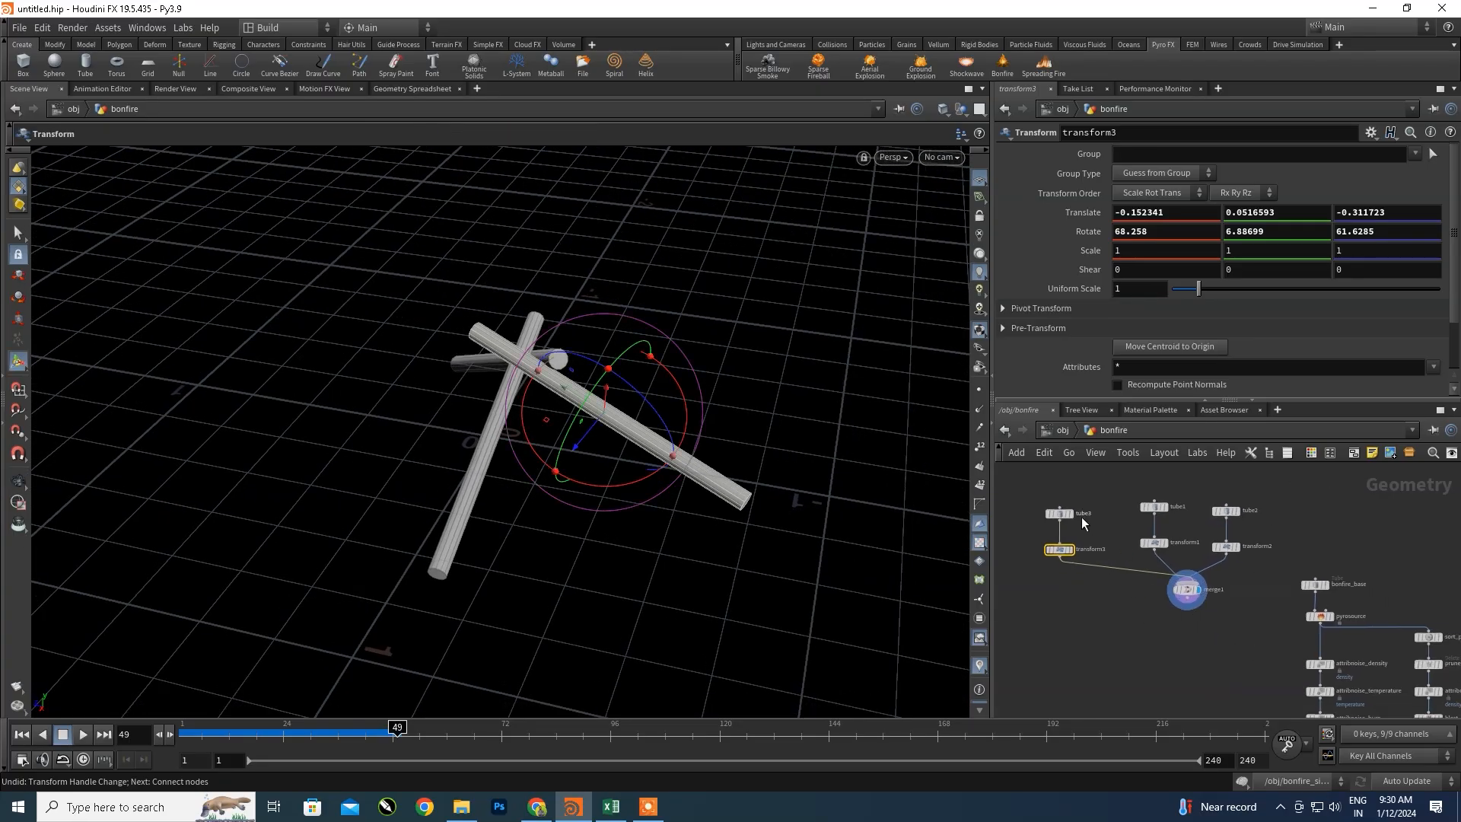
pyautogui.scroll(1, 1209, 608)
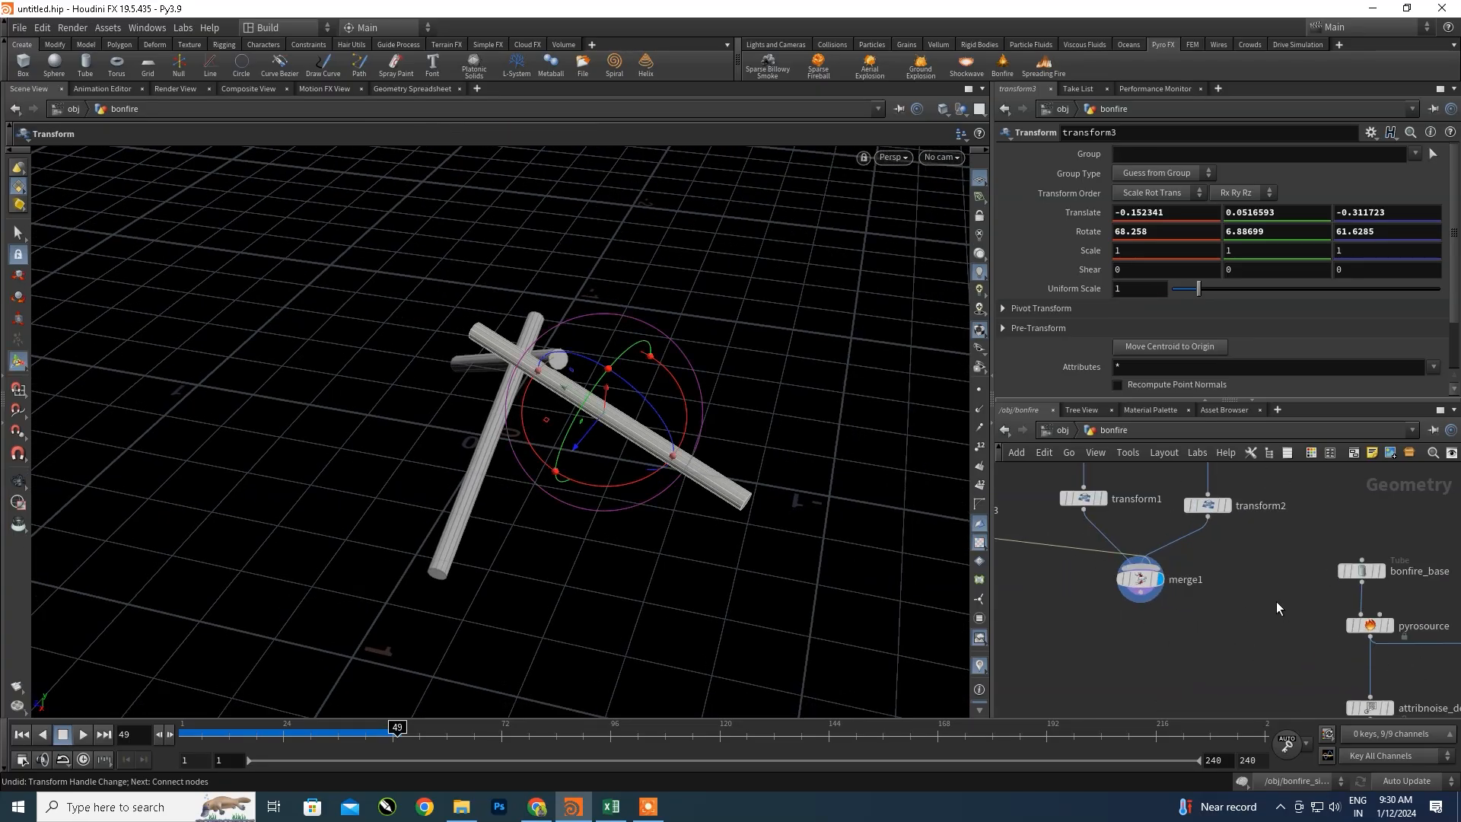
pyautogui.scroll(-1, 1277, 601)
pyautogui.moveTo(1277, 601); pyautogui.dragTo(1331, 652, button='middle')
pyautogui.moveTo(1068, 516); pyautogui.dragTo(1322, 694)
pyautogui.moveTo(1260, 645); pyautogui.dragTo(1233, 617)
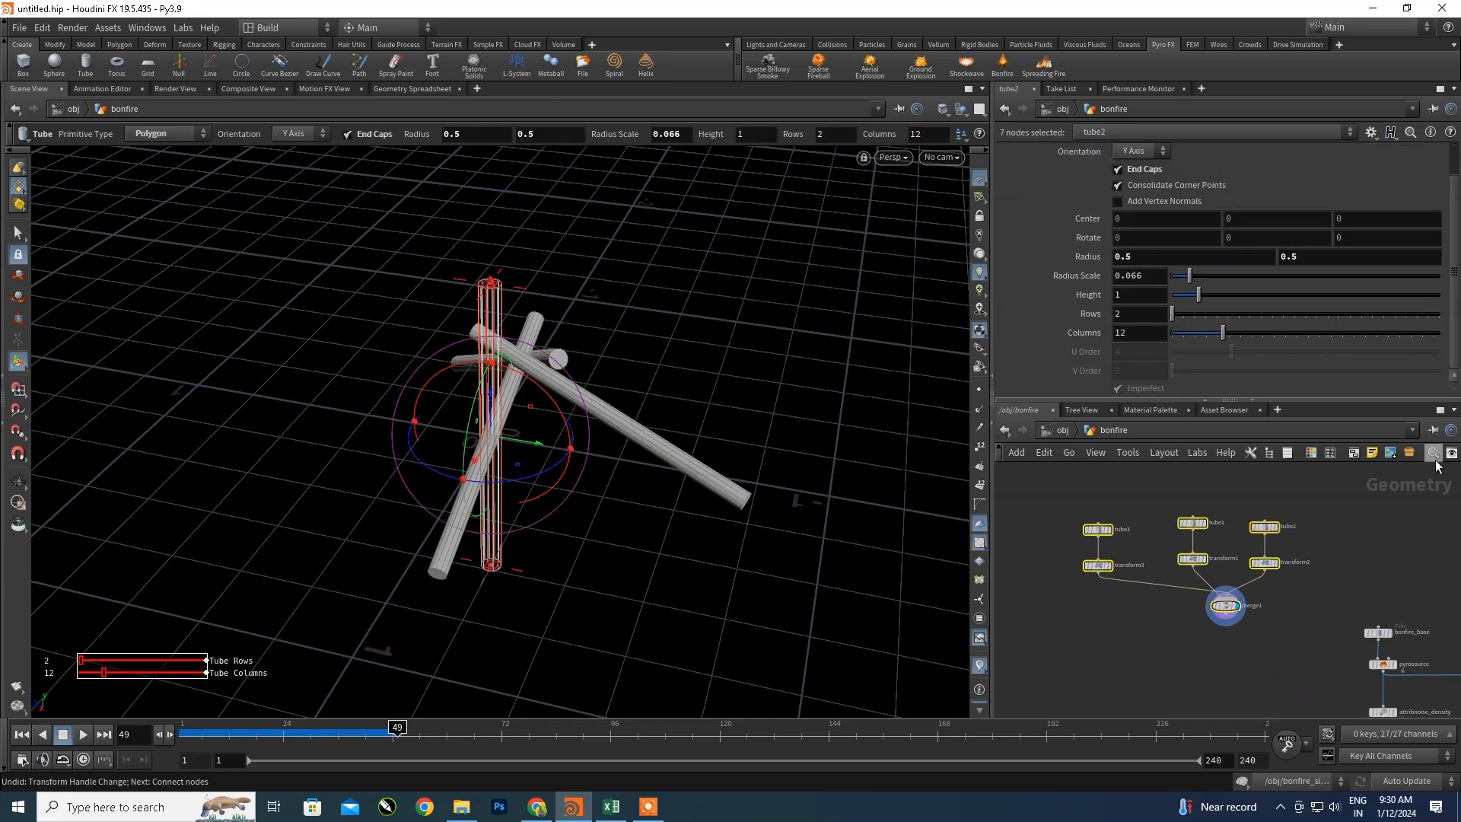
pyautogui.hotkey('ctrl', 'f')
pyautogui.click(1435, 318)
pyautogui.click(1130, 632)
# - Line up the tube3 and tube2 branches beside tube1's and enclose all seven log nodes in a network box extending below merge1
pyautogui.moveTo(1063, 500); pyautogui.dragTo(1140, 561)
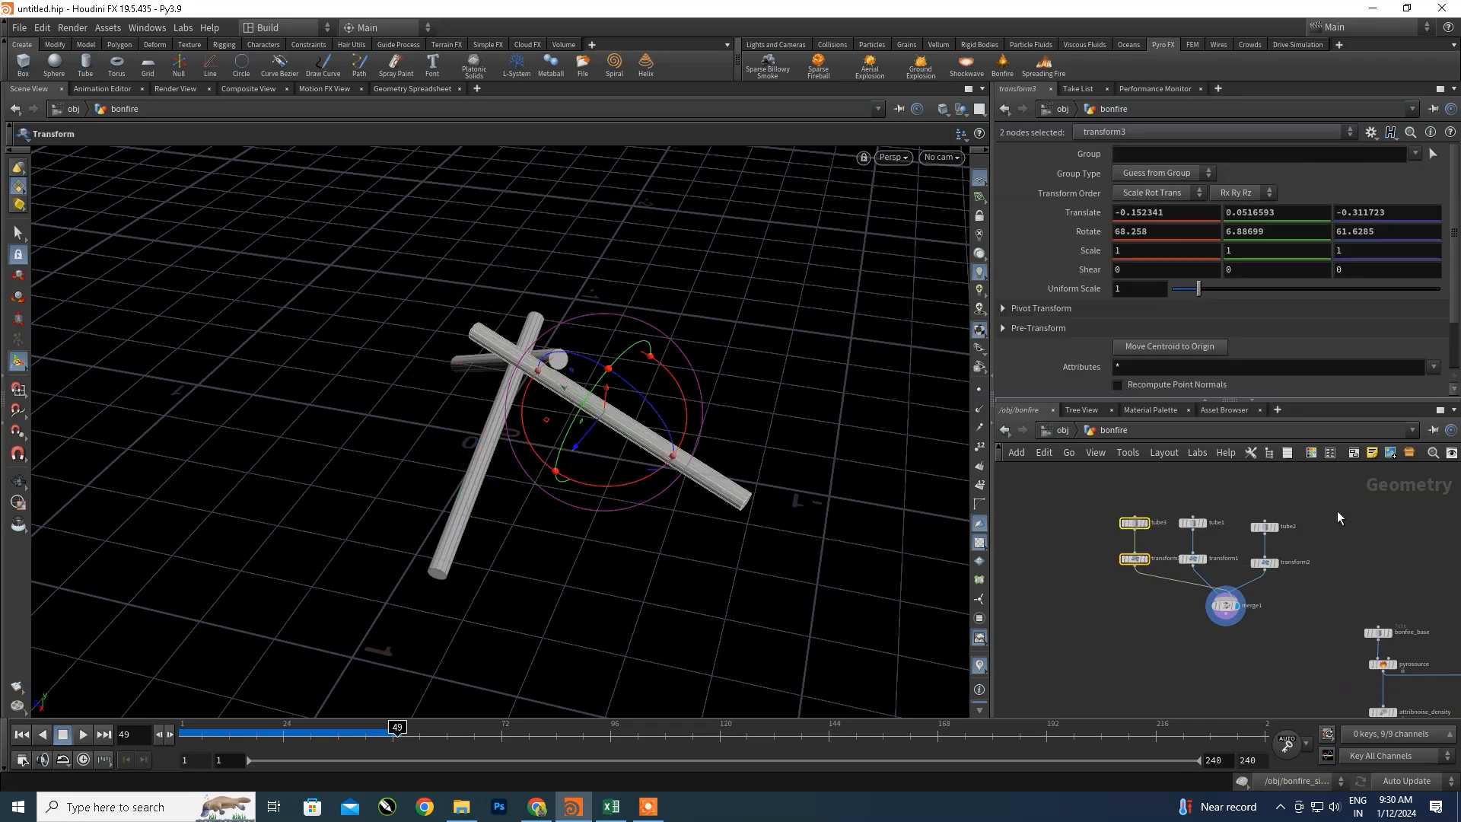
pyautogui.moveTo(1247, 563); pyautogui.dragTo(1248, 564)
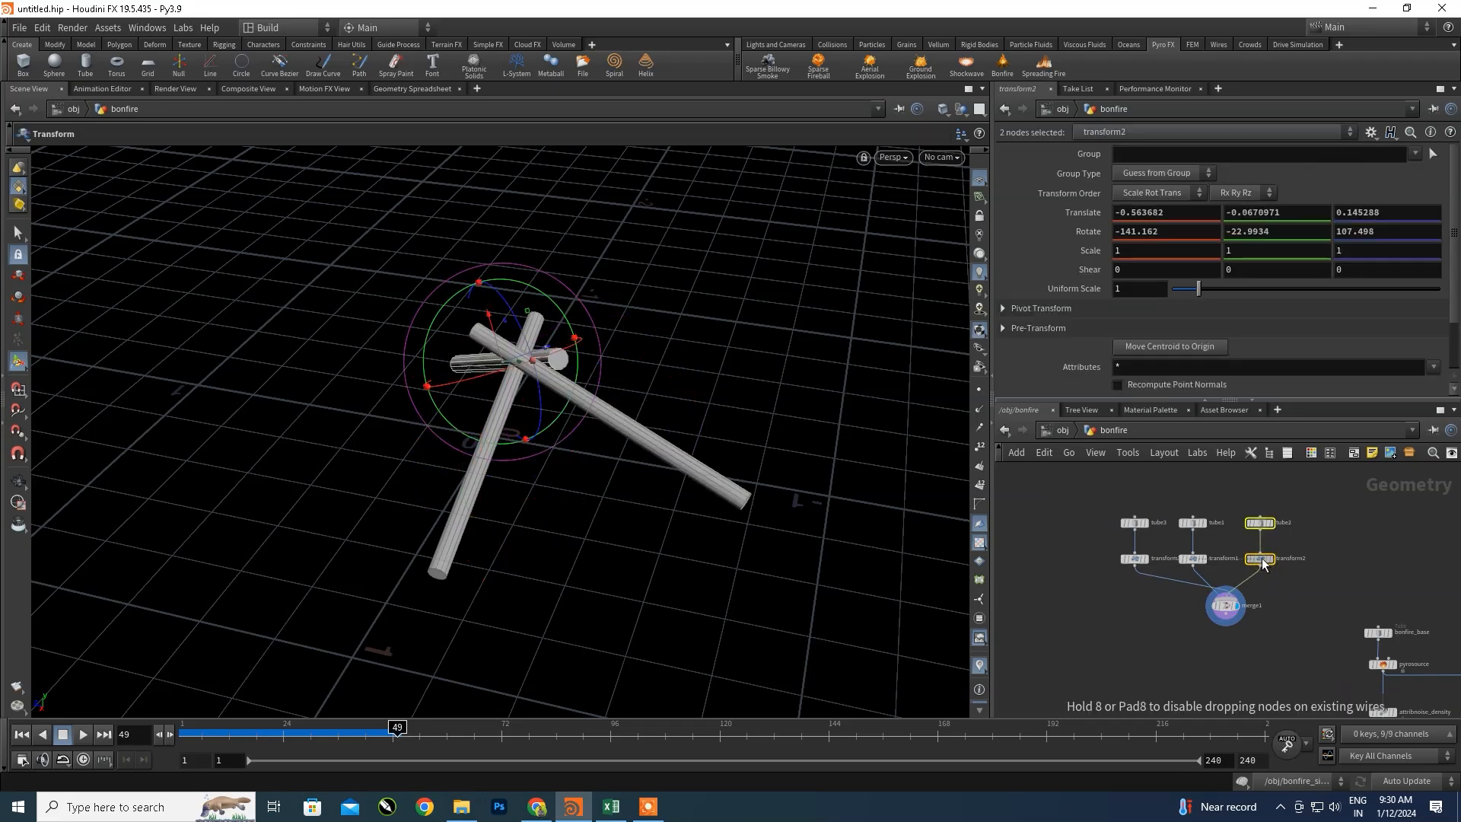
pyautogui.moveTo(1338, 486); pyautogui.dragTo(1034, 653)
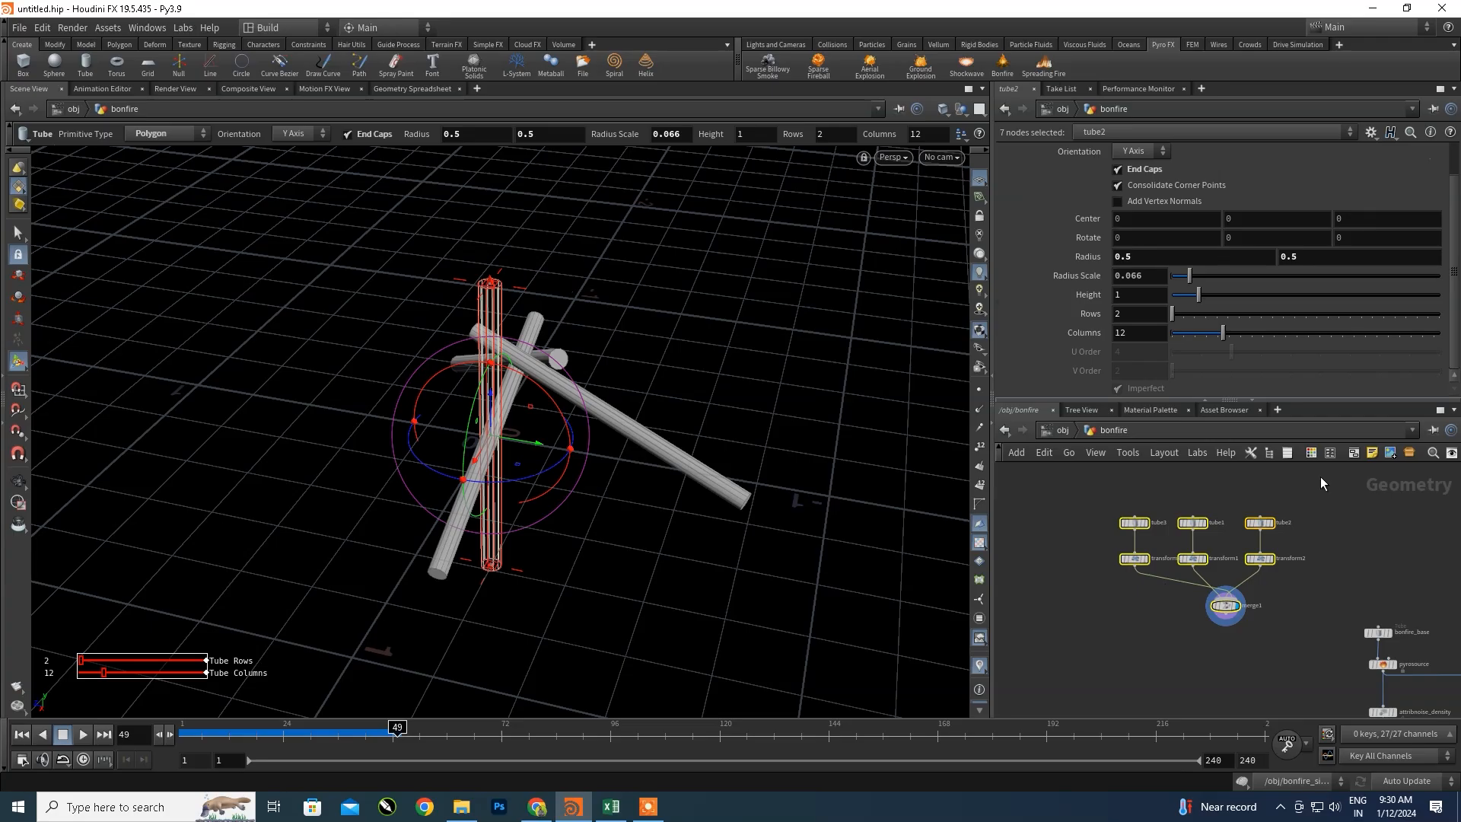
pyautogui.click(1356, 453)
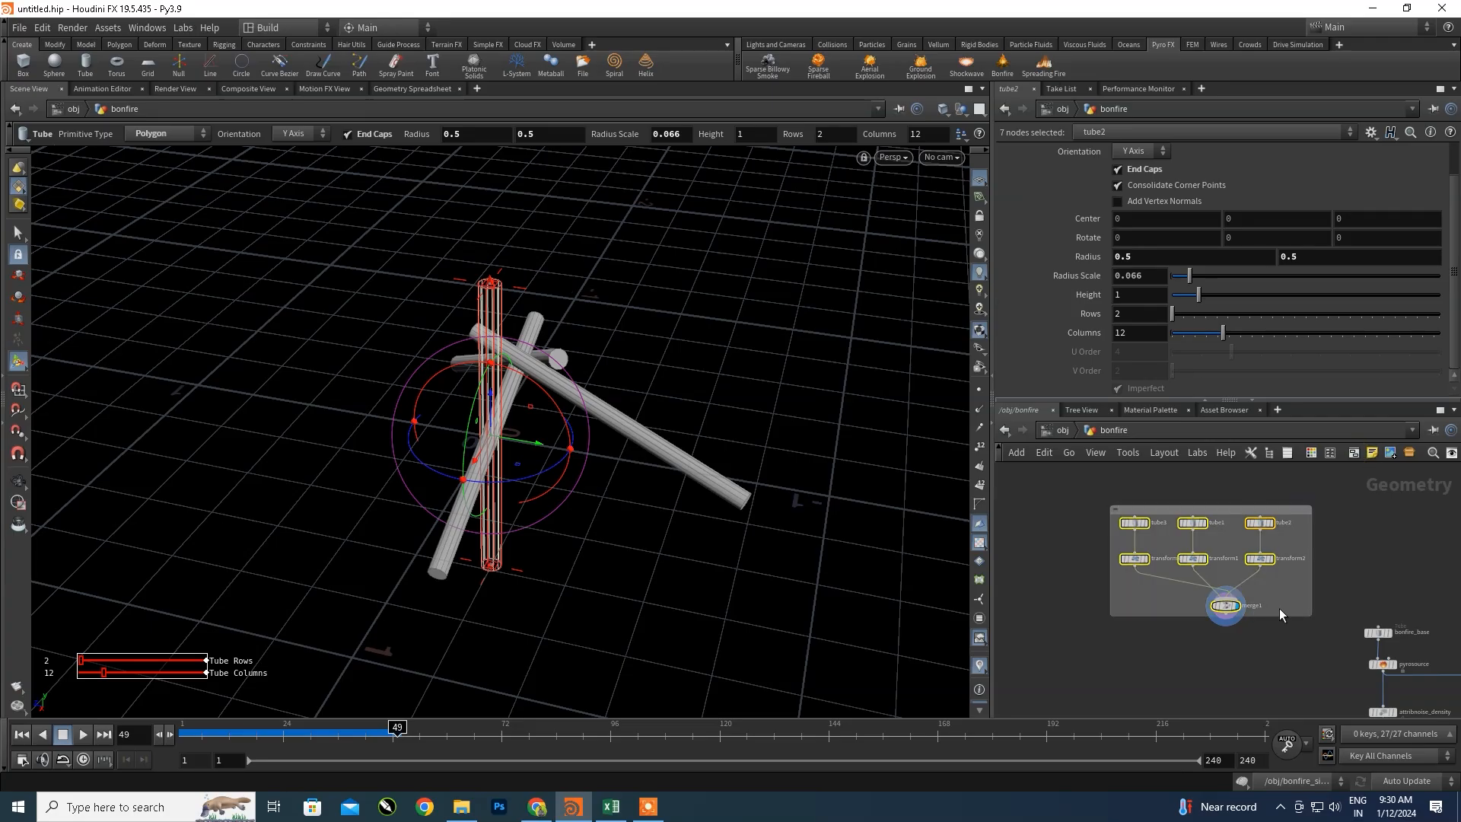
pyautogui.moveTo(1276, 615); pyautogui.dragTo(1273, 638)
pyautogui.moveTo(1286, 627); pyautogui.dragTo(1246, 606, button='middle')
pyautogui.click(1299, 555)
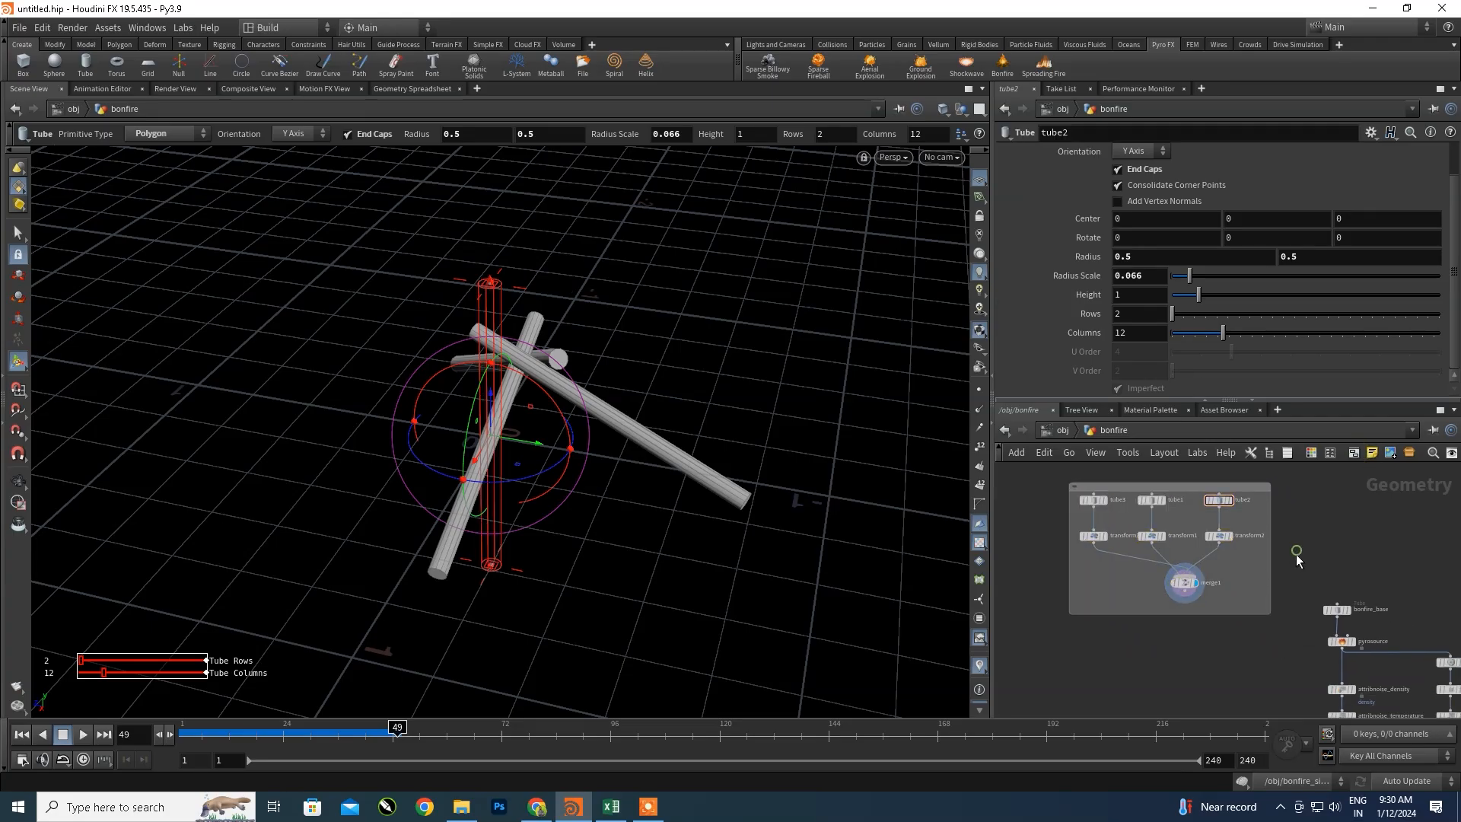
pyautogui.moveTo(1298, 555); pyautogui.dragTo(1327, 562, button='middle')
pyautogui.scroll(3, 1265, 548)
pyautogui.scroll(-2, 1259, 550)
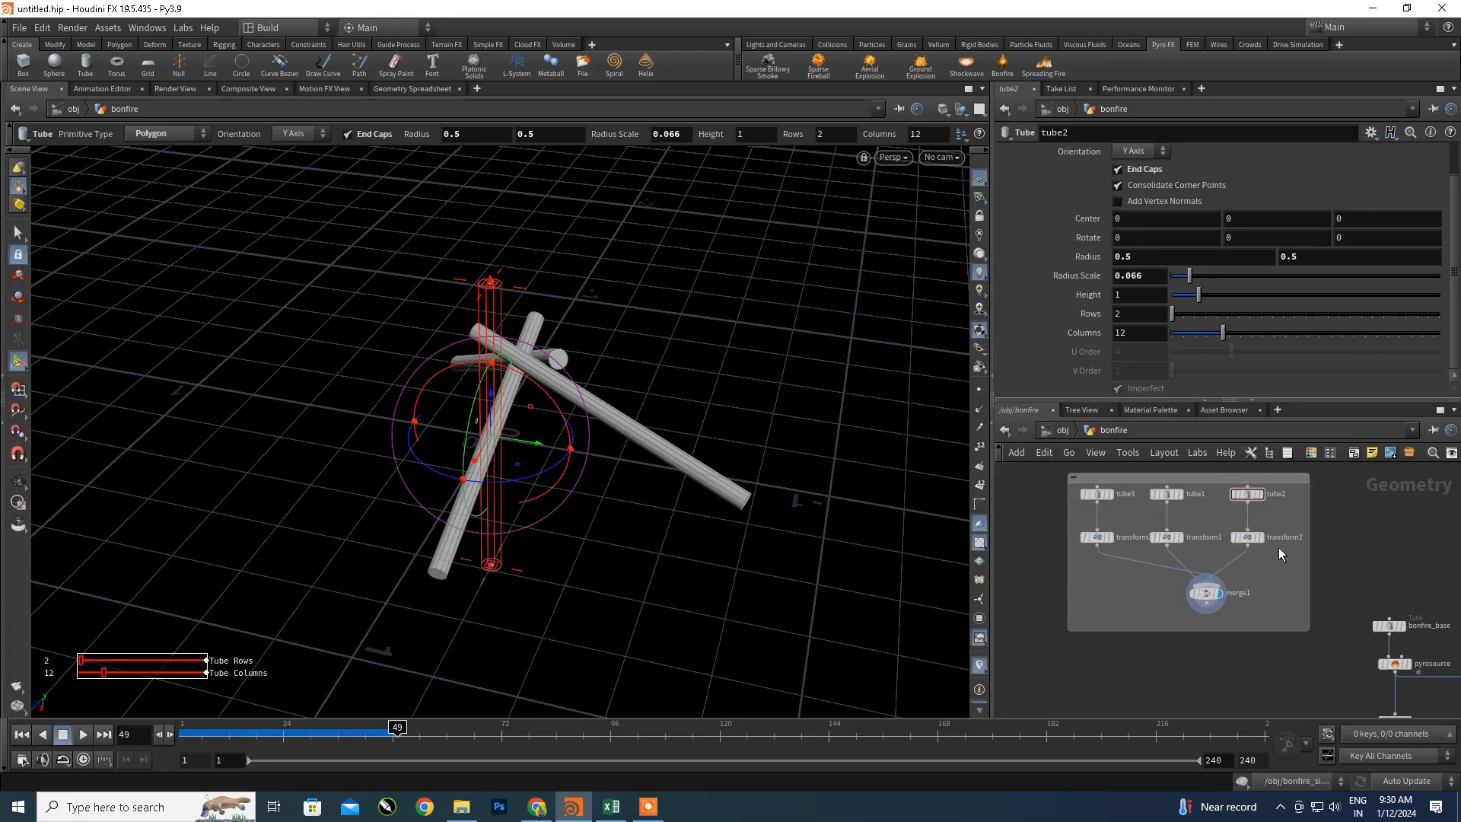
pyautogui.doubleClick(1274, 477)
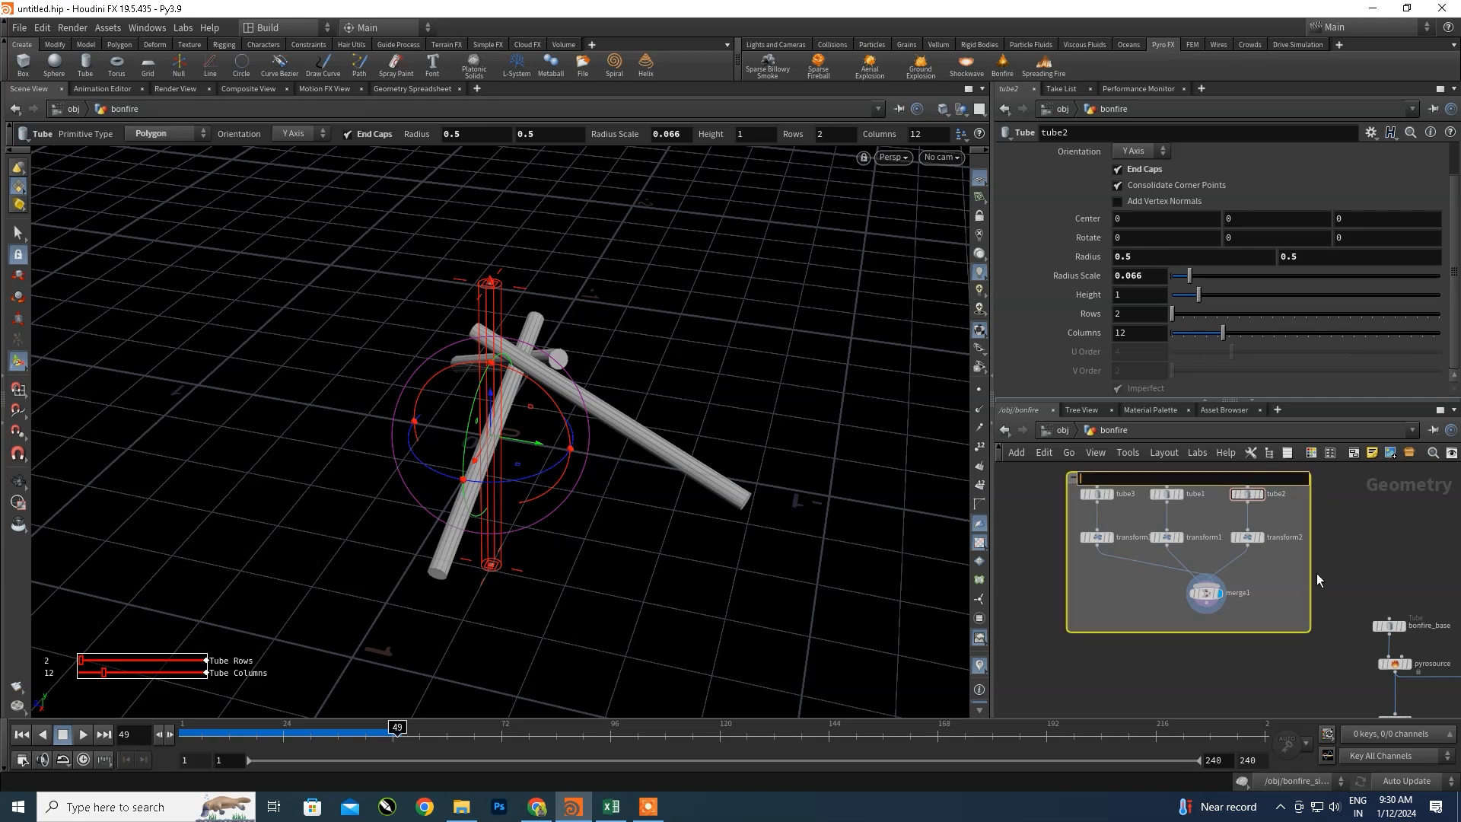
pyautogui.click(1278, 577)
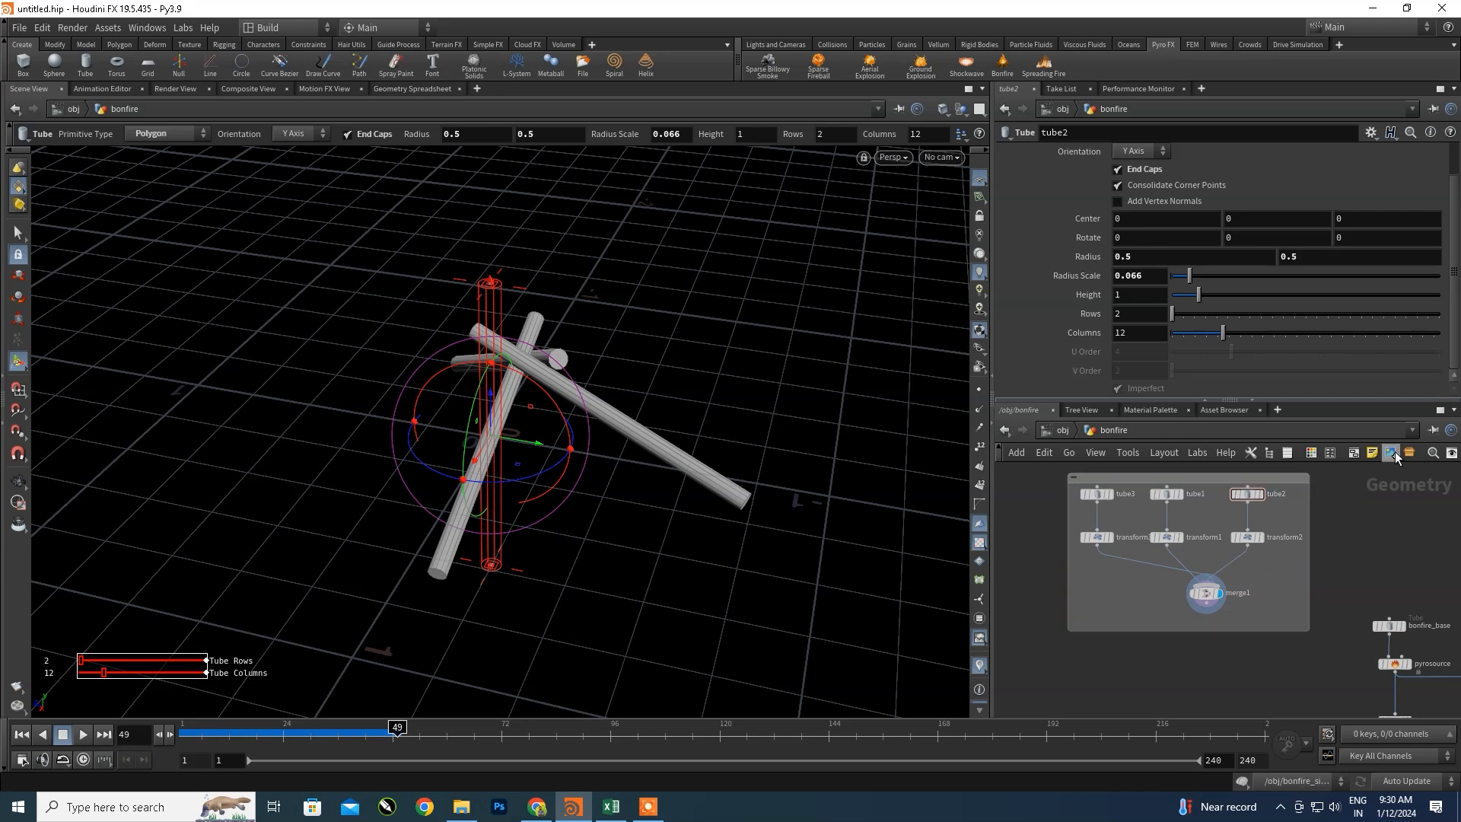
# - Wire merge1's output into pyrosource's first input, replacing bonfire_base as the fire source
pyautogui.scroll(-2, 1285, 583)
pyautogui.scroll(5, 1108, 569)
pyautogui.moveTo(1238, 565); pyautogui.dragTo(1166, 564, button='middle')
pyautogui.scroll(-3, 1166, 563)
pyautogui.click(1303, 518)
pyautogui.scroll(2, 1121, 610)
pyautogui.moveTo(1121, 609); pyautogui.dragTo(1053, 556, button='middle')
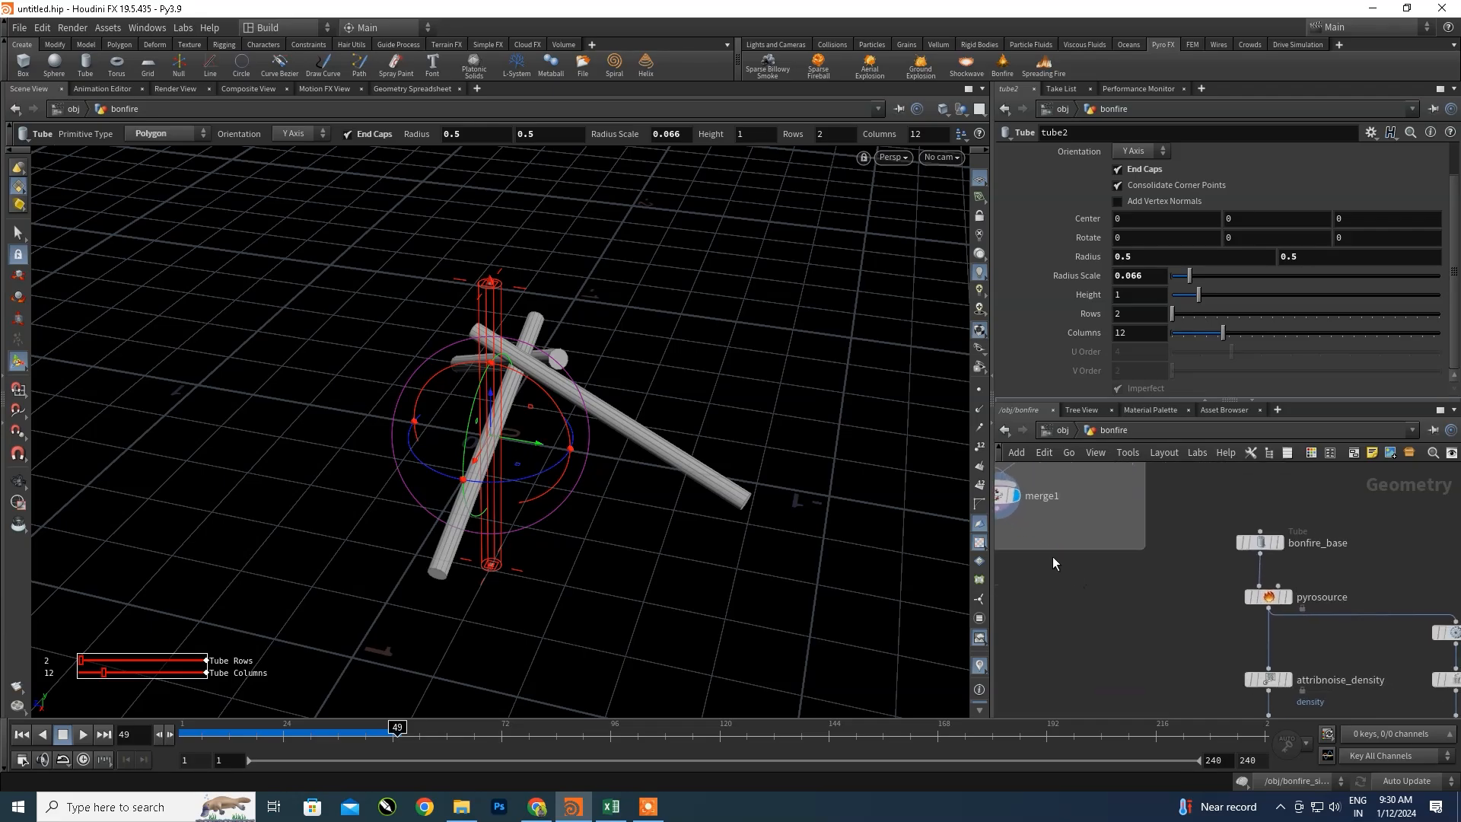
pyautogui.moveTo(1002, 518); pyautogui.dragTo(1245, 601)
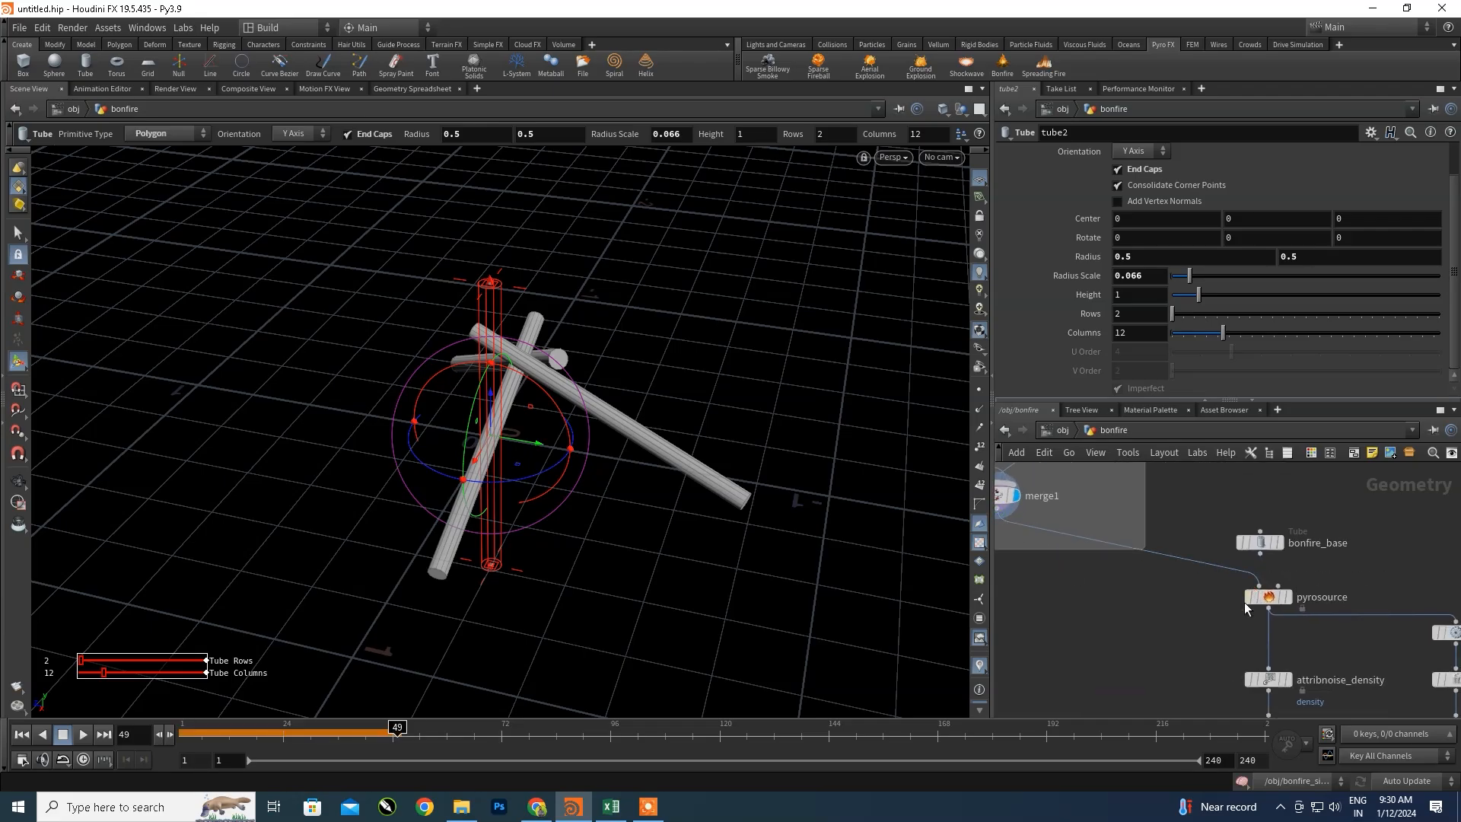
# - Display pyrosource to inspect the points scattered over the logs, and nudge sort_points slightly lower in the network
pyautogui.click(1288, 601)
pyautogui.press('Escape')
pyautogui.moveTo(571, 365); pyautogui.dragTo(308, 440)
pyautogui.scroll(-2, 1142, 587)
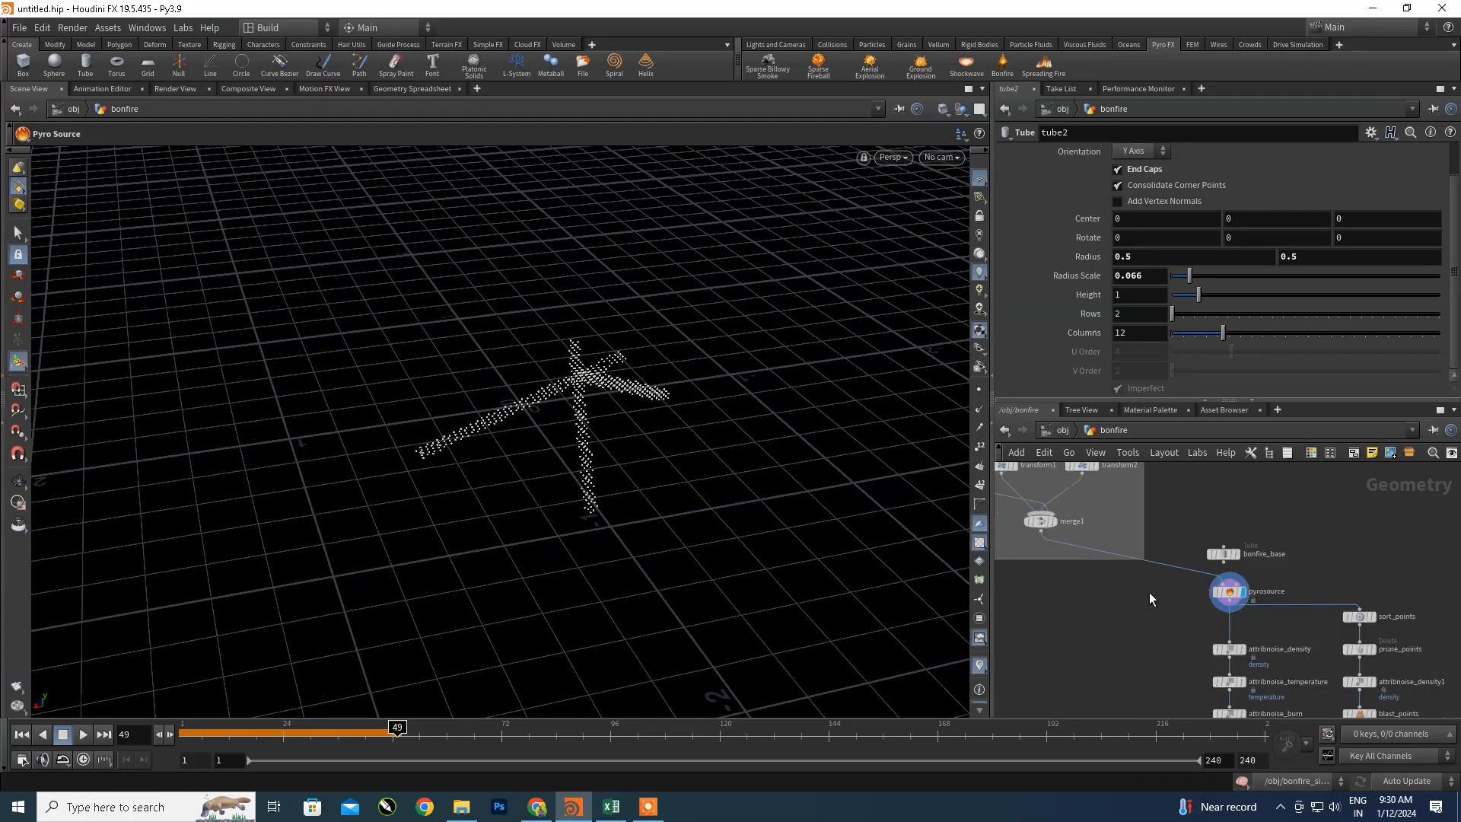
pyautogui.moveTo(1252, 626); pyautogui.dragTo(1213, 570, button='middle')
pyautogui.scroll(3, 1291, 585)
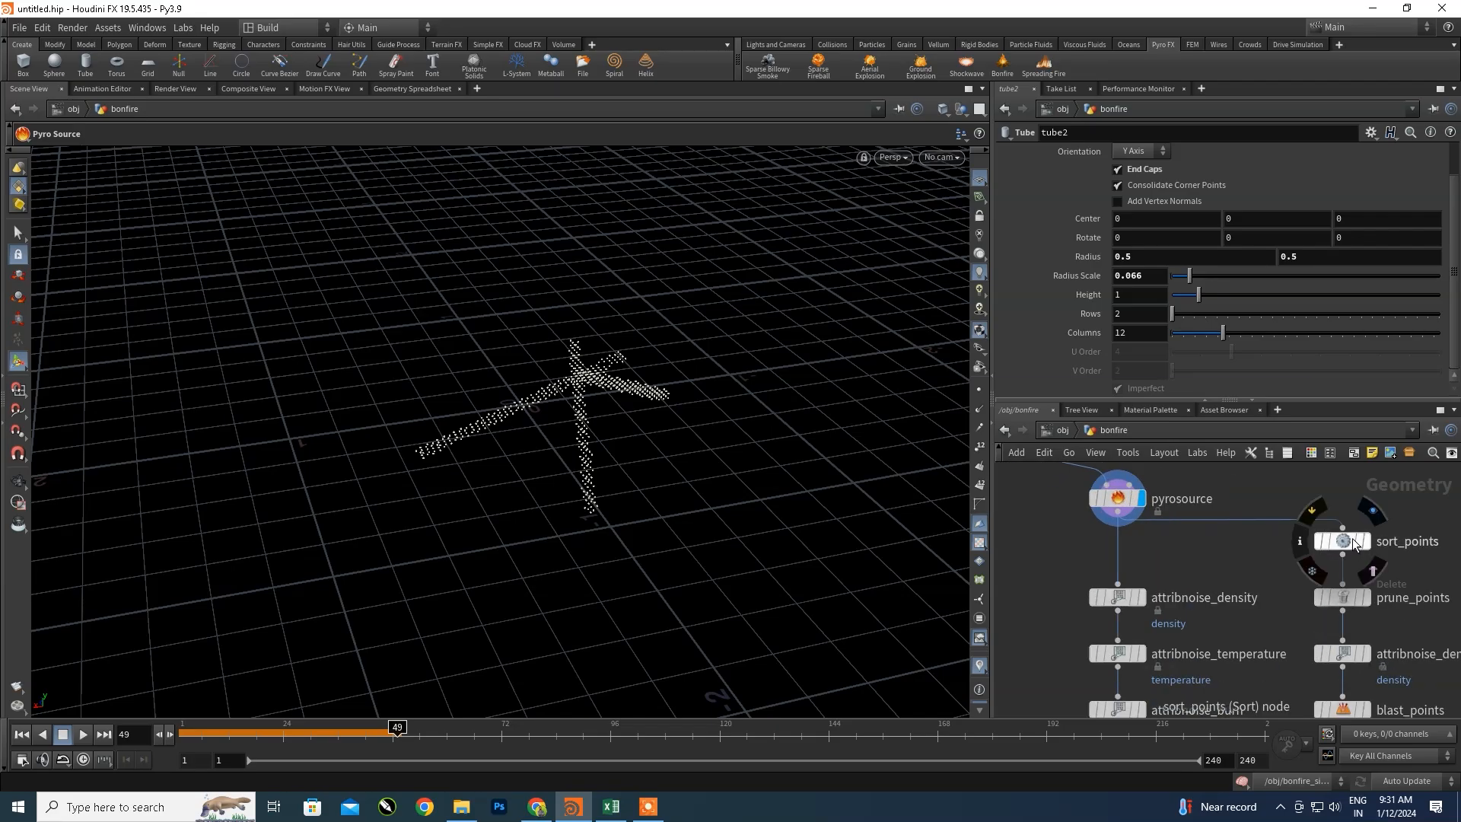
pyautogui.moveTo(1354, 542); pyautogui.dragTo(1353, 546)
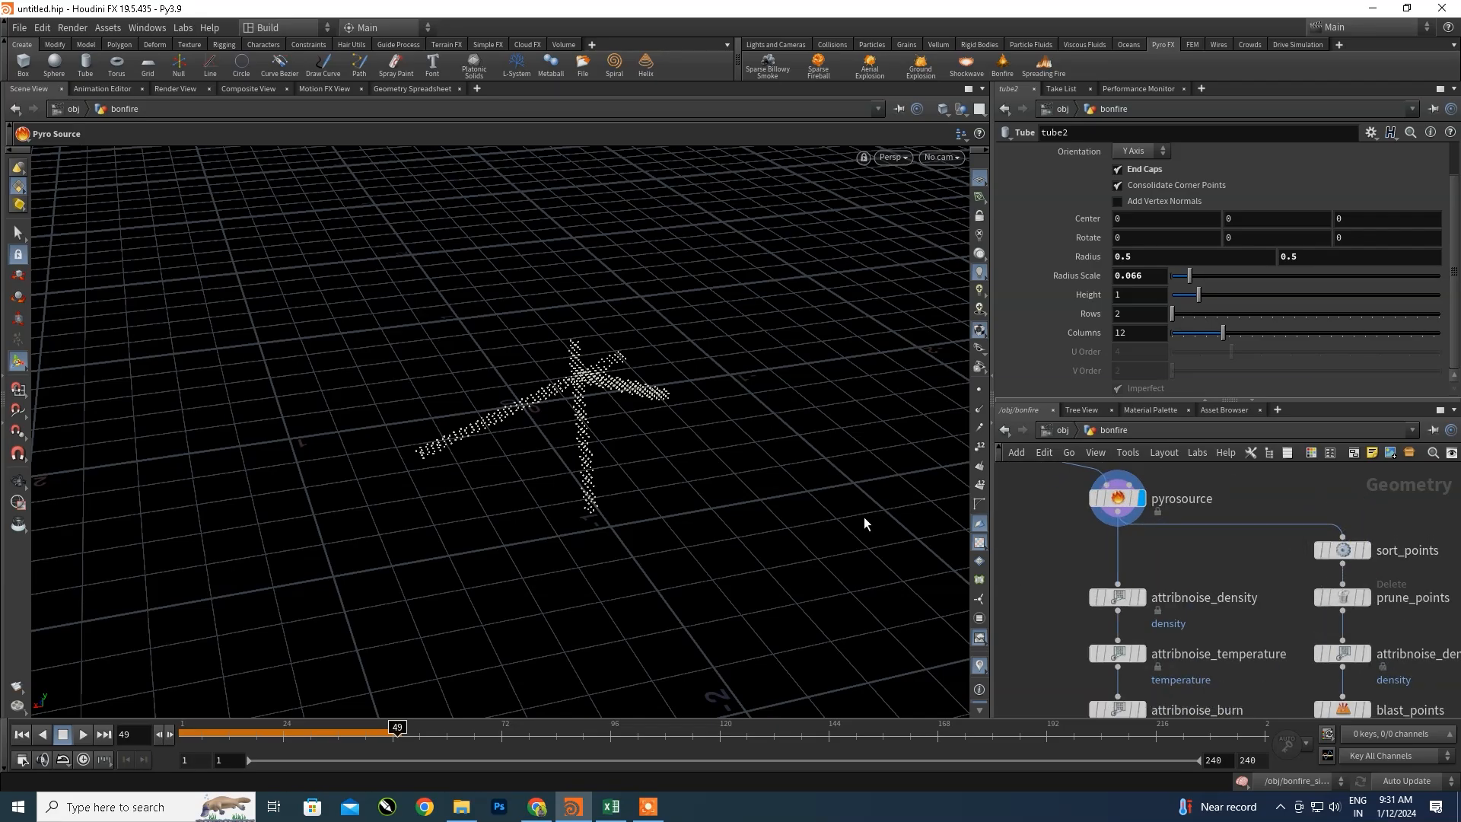
# - Display the OUT_Simple_Bonefire null at the end of the network and look over the combined fire and embers
pyautogui.scroll(-3, 1221, 535)
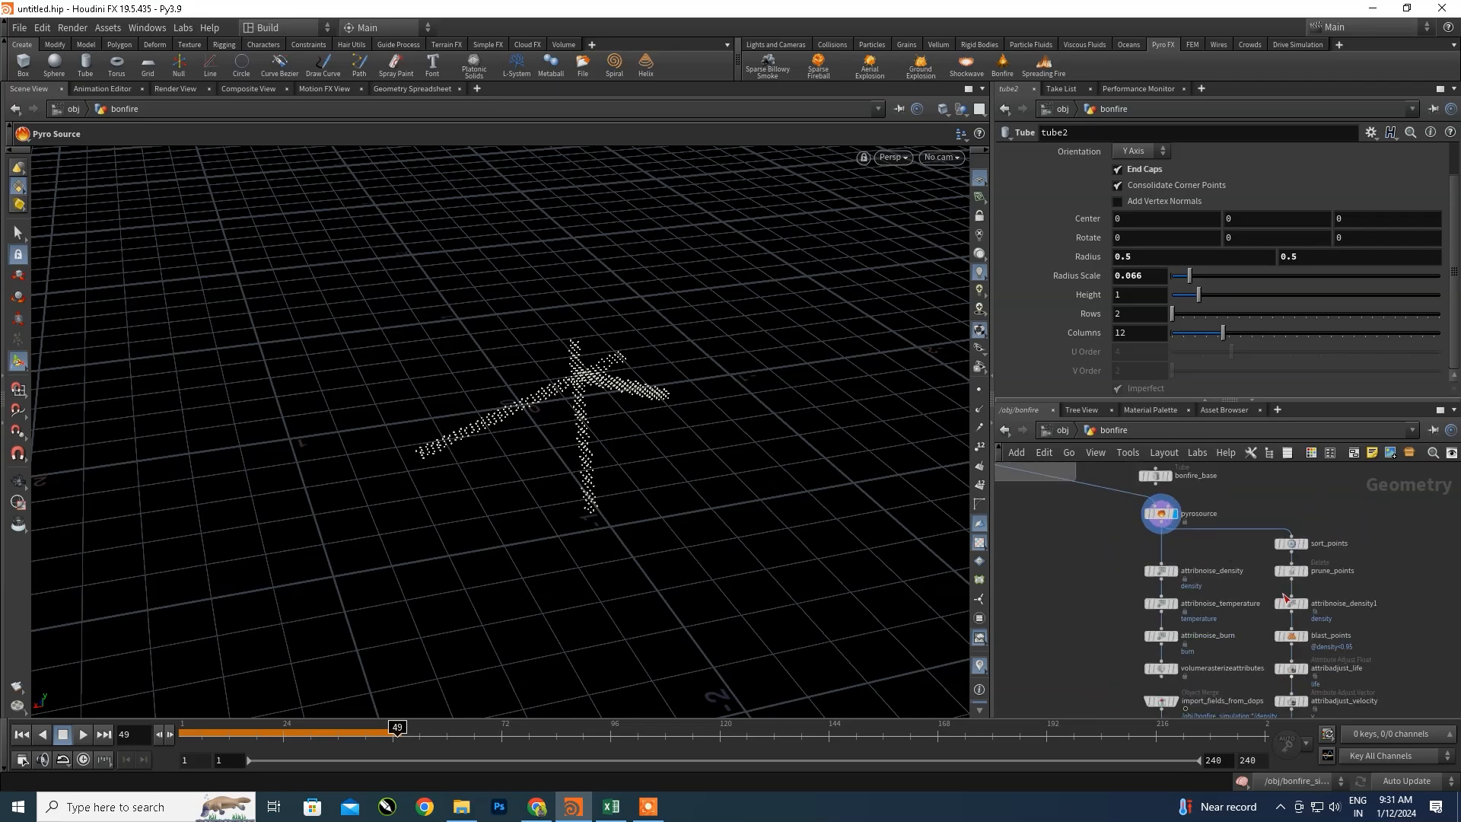
pyautogui.scroll(-3, 1232, 640)
pyautogui.moveTo(1235, 705); pyautogui.dragTo(1224, 564, button='middle')
pyautogui.scroll(4, 1208, 608)
pyautogui.scroll(-5, 1208, 592)
pyautogui.scroll(5, 1212, 602)
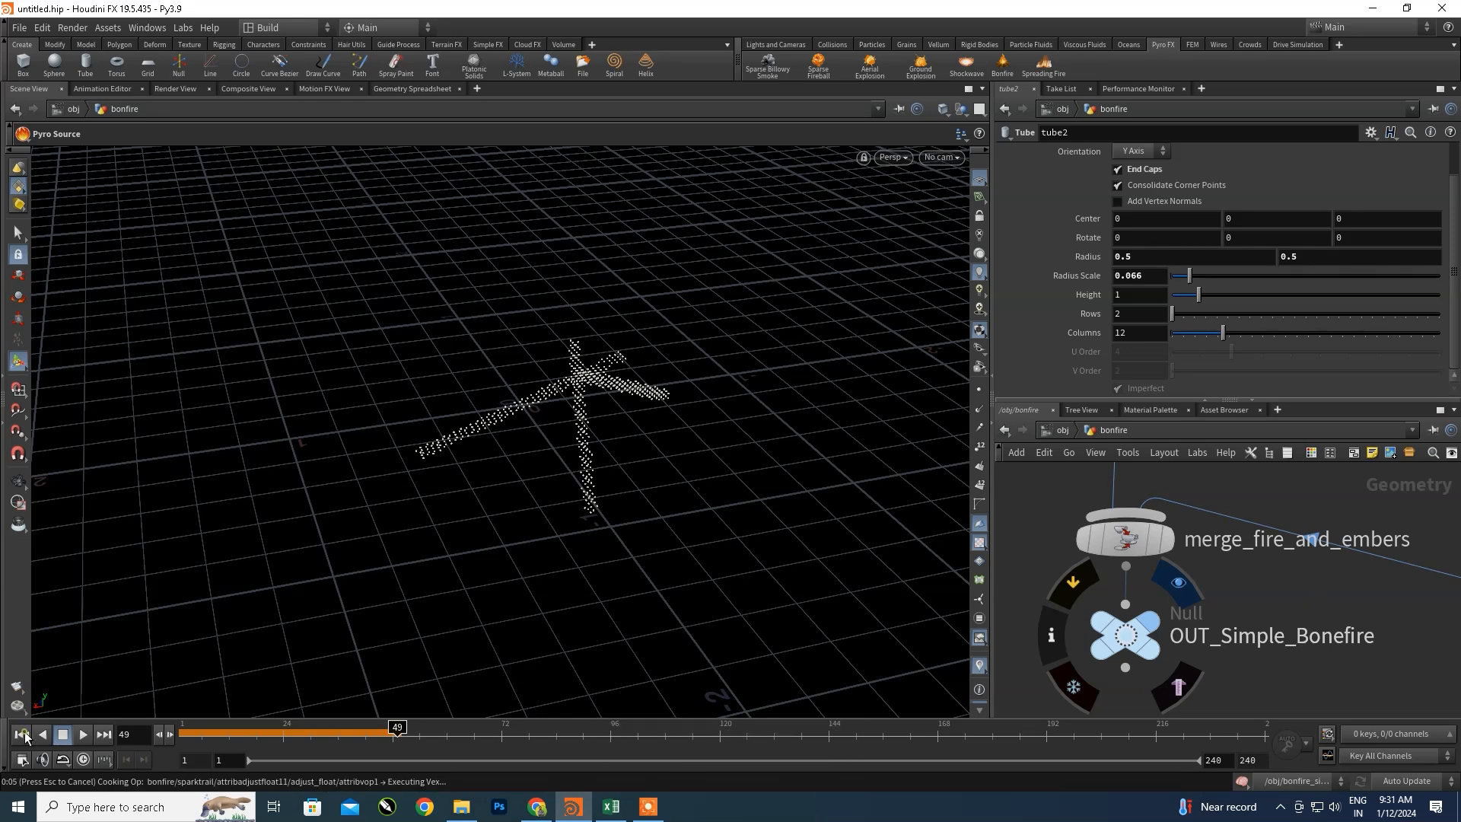
pyautogui.moveTo(626, 344); pyautogui.dragTo(603, 417, button='right')
pyautogui.moveTo(604, 417); pyautogui.dragTo(585, 525, button='middle')
pyautogui.moveTo(586, 525)
pyautogui.mouseDown()
pyautogui.moveTo(613, 528)
pyautogui.moveTo(593, 528)
pyautogui.mouseUp()
pyautogui.press('Escape')
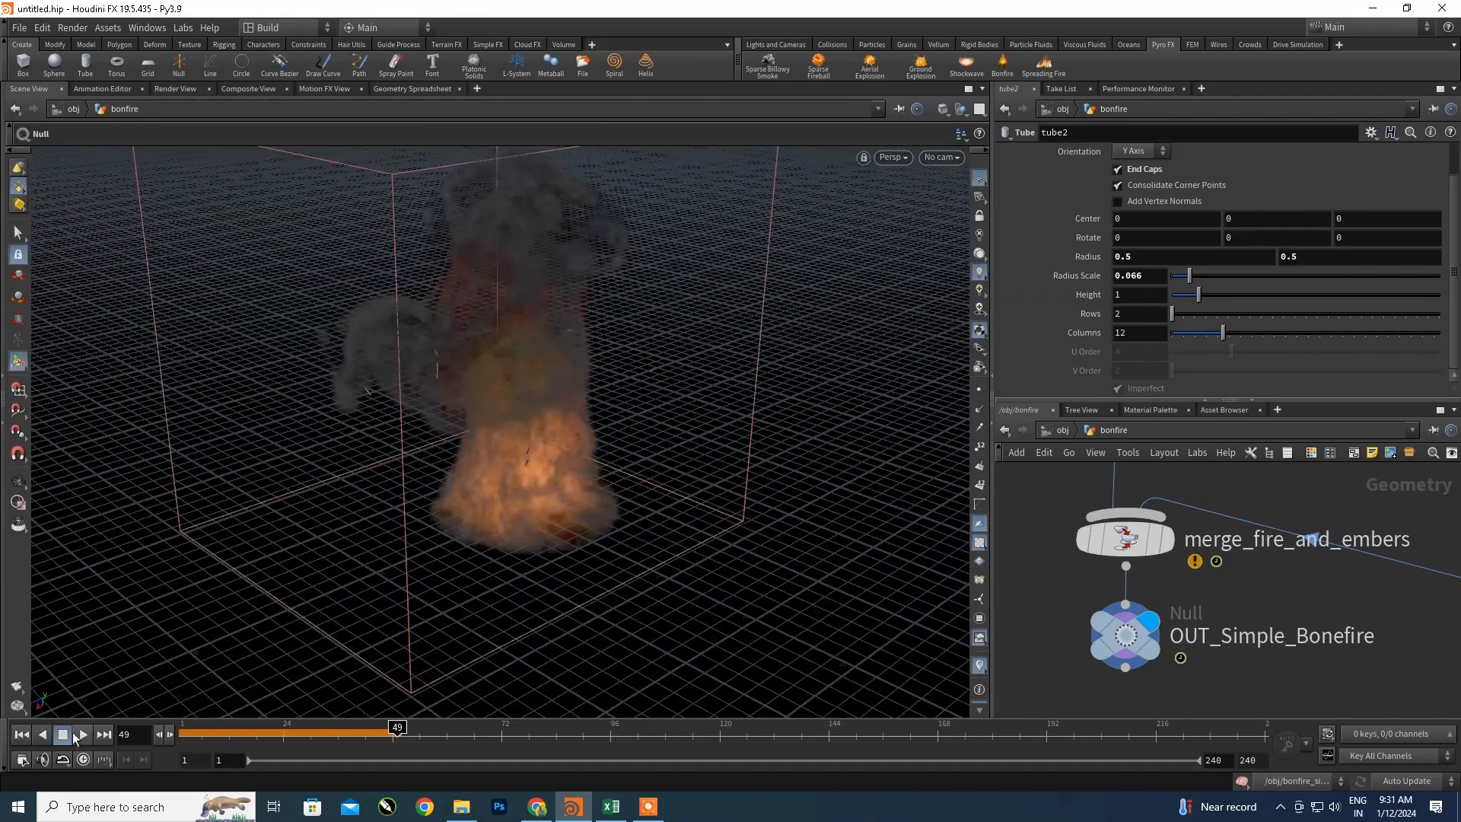
# - Play the bonfire simulation from frame 1, stop it at frame 69 and examine the smoke rising from the logs
pyautogui.click(22, 736)
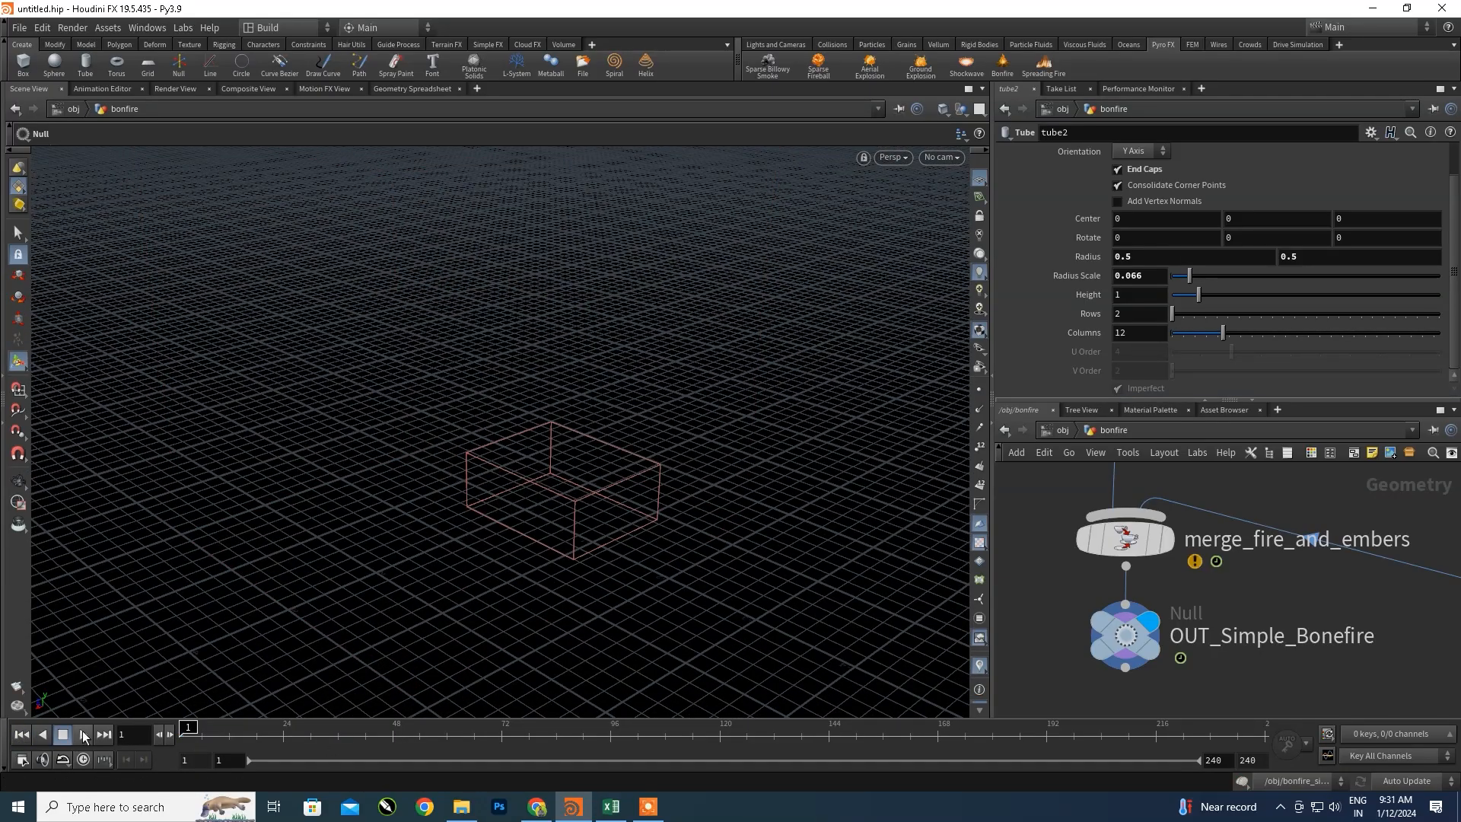
pyautogui.click(83, 734)
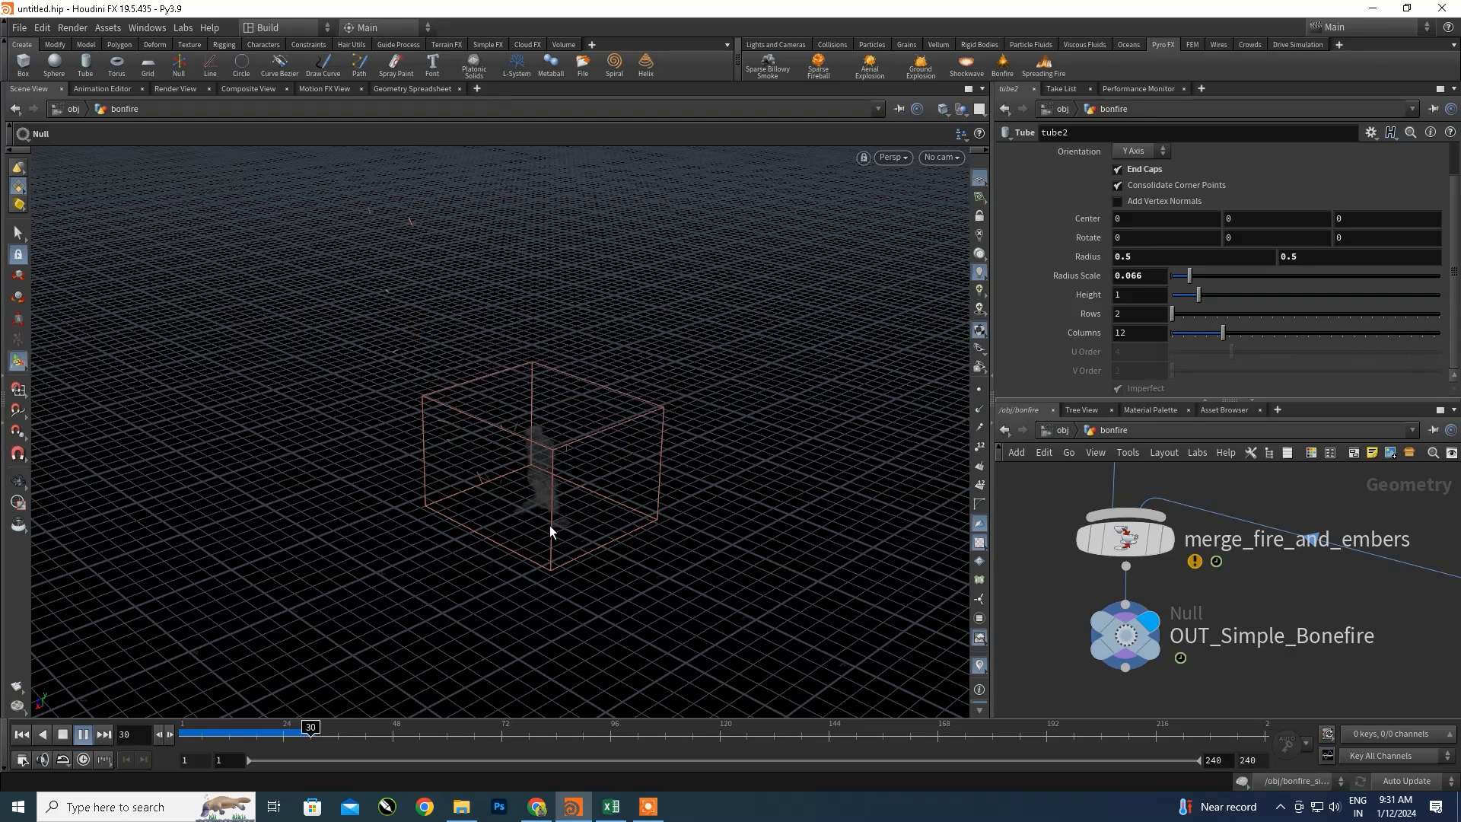
pyautogui.press('Escape')
pyautogui.moveTo(495, 553); pyautogui.dragTo(575, 546)
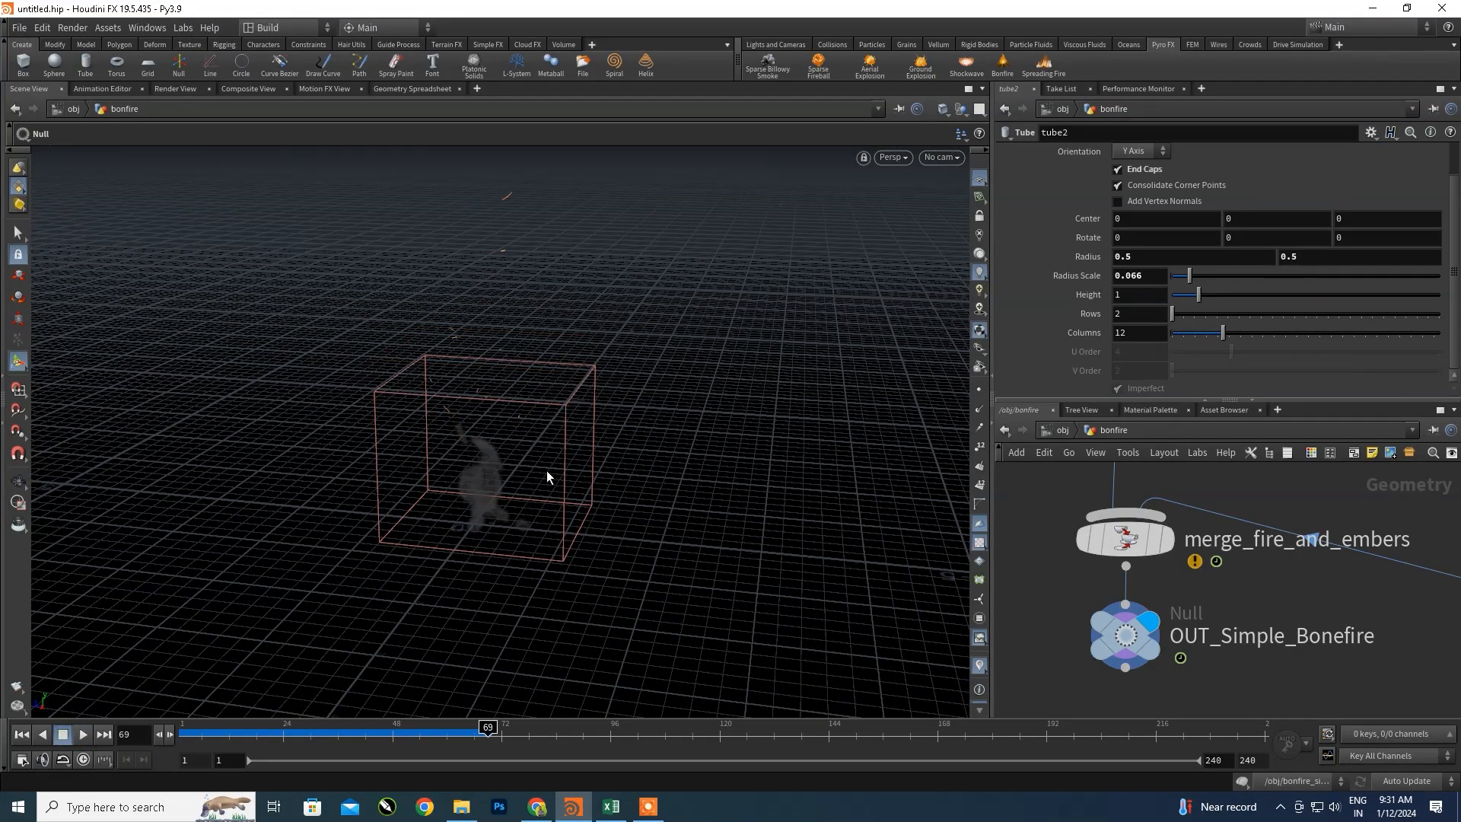
pyautogui.scroll(7, 462, 495)
pyautogui.scroll(3, 516, 481)
pyautogui.moveTo(516, 503); pyautogui.dragTo(618, 538)
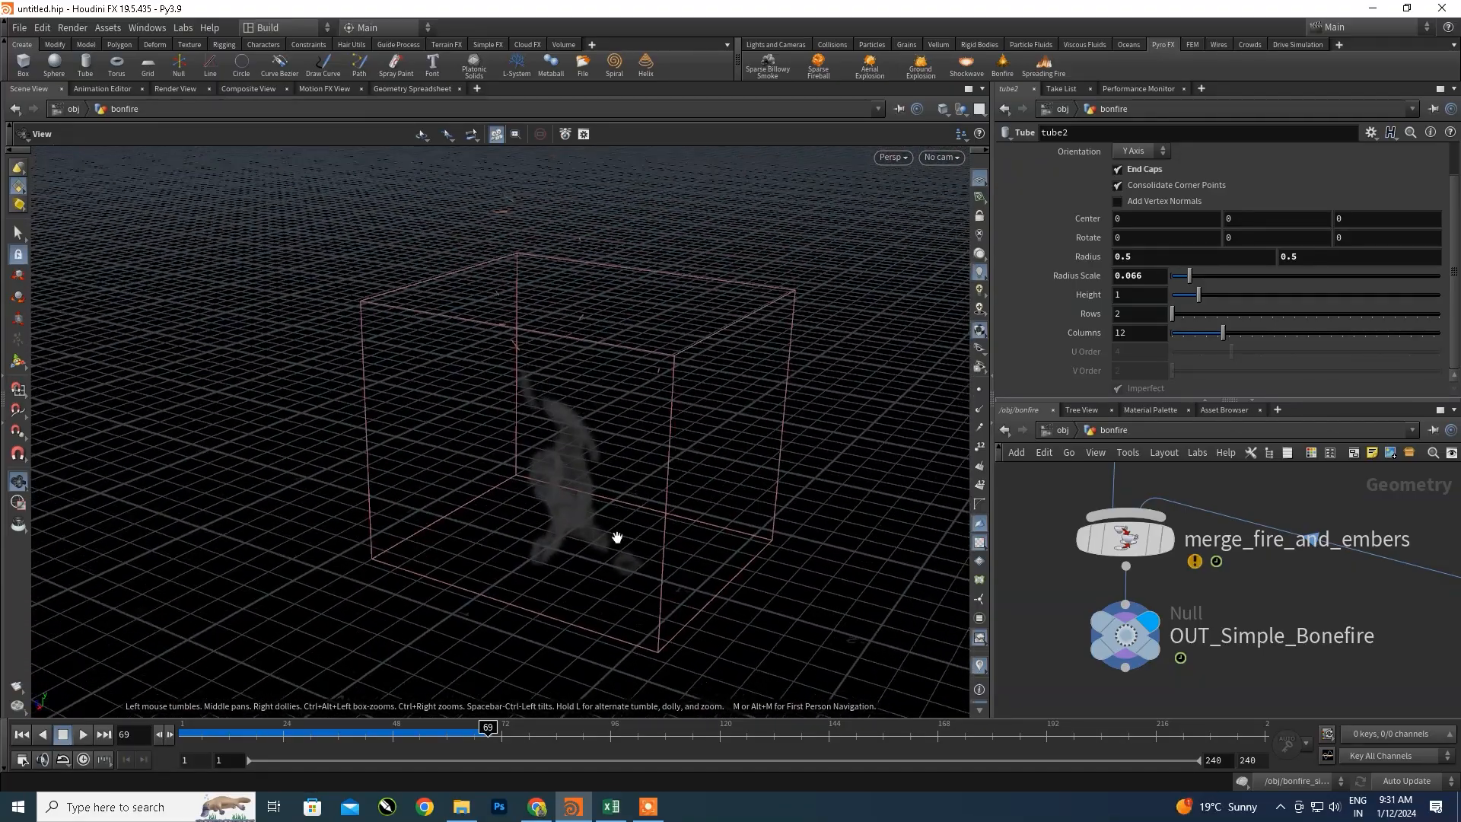
# - Display the attribnoise_density, attribnoise_temperature and attribnoise_burn nodes in turn to check the source points on the logs
pyautogui.scroll(-8, 1272, 599)
pyautogui.scroll(5, 1216, 591)
pyautogui.scroll(-3, 1218, 590)
pyautogui.scroll(4, 1208, 580)
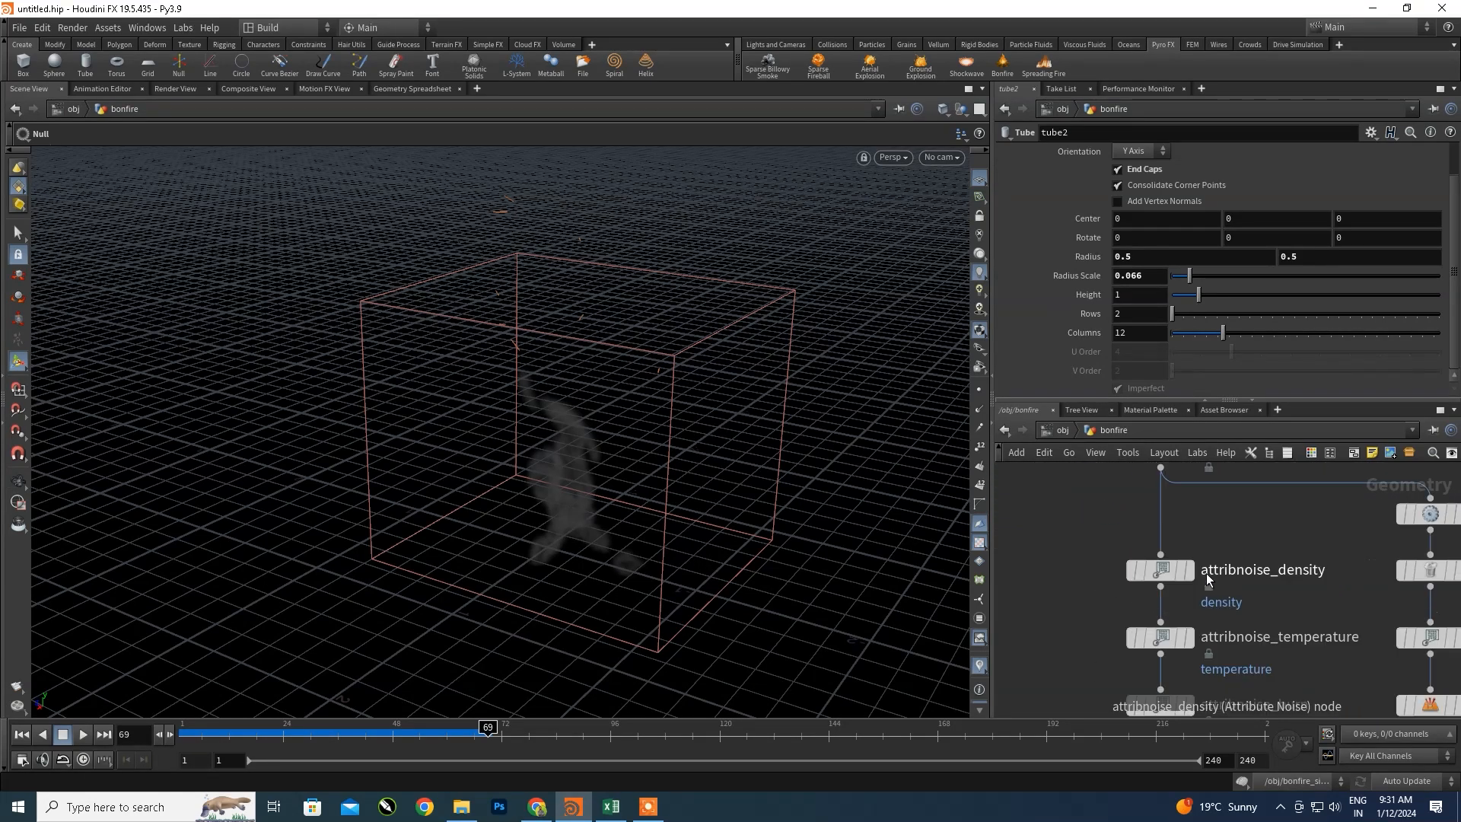
pyautogui.click(1189, 571)
pyautogui.scroll(2, 589, 545)
pyautogui.click(1188, 636)
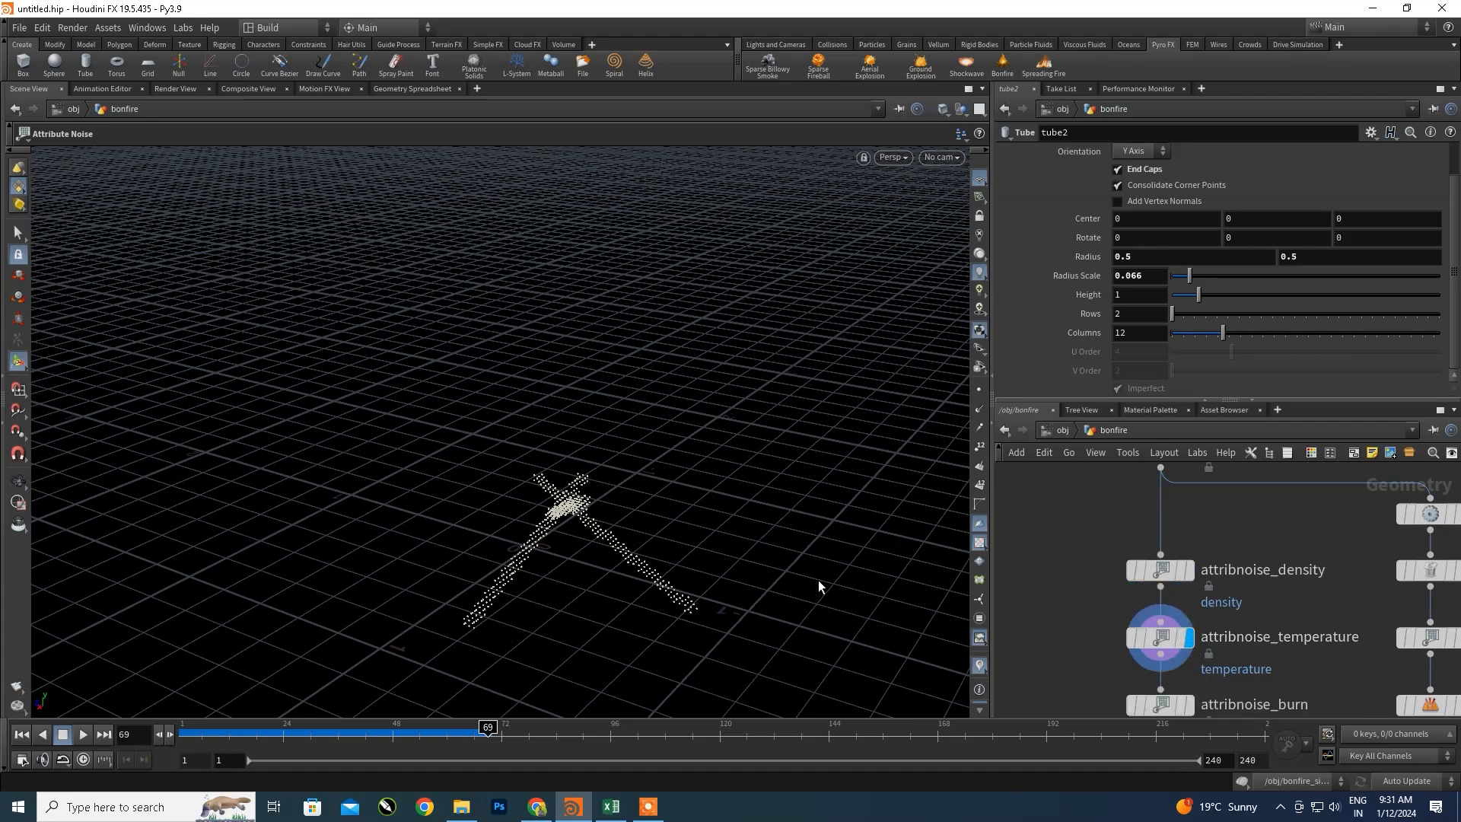
pyautogui.scroll(-3, 1221, 570)
pyautogui.click(1212, 553)
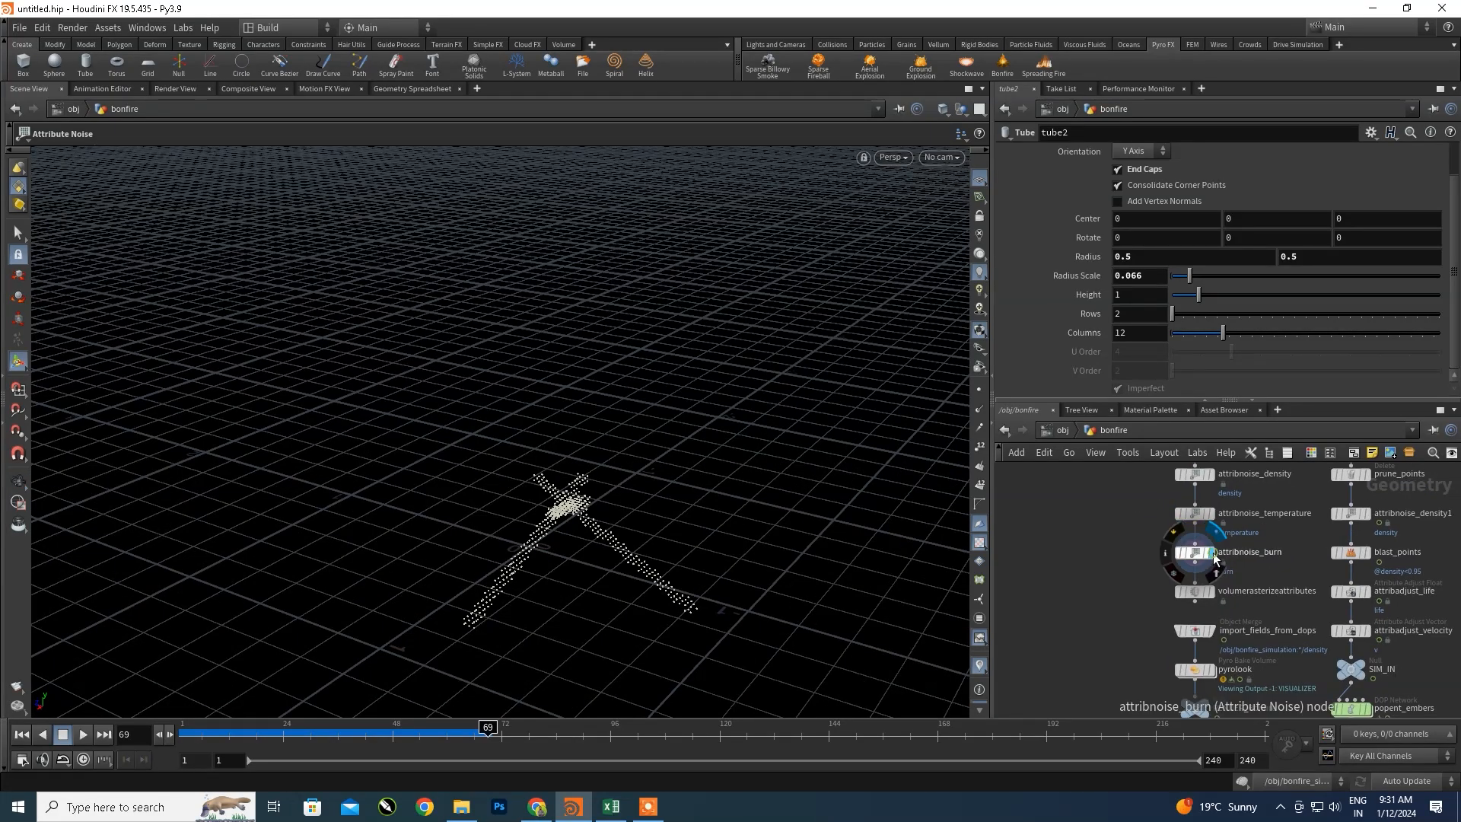
pyautogui.keyDown('alt'); pyautogui.moveTo(566, 550); pyautogui.dragTo(538, 606); pyautogui.keyUp('alt')
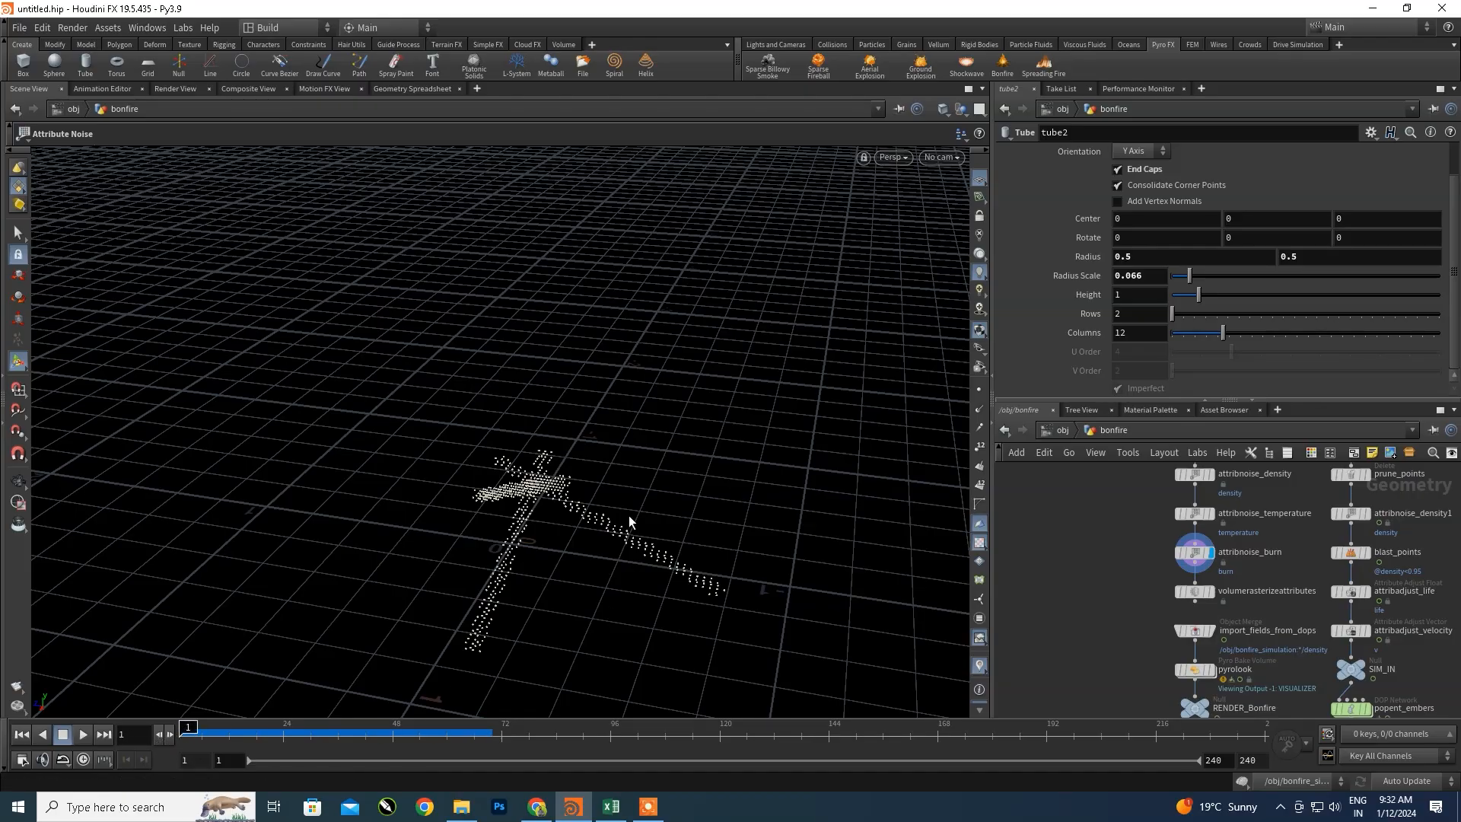
# - Try displaying volumerasterizeattributes, and switch the display back to attribnoise_burn
pyautogui.scroll(5, 1218, 597)
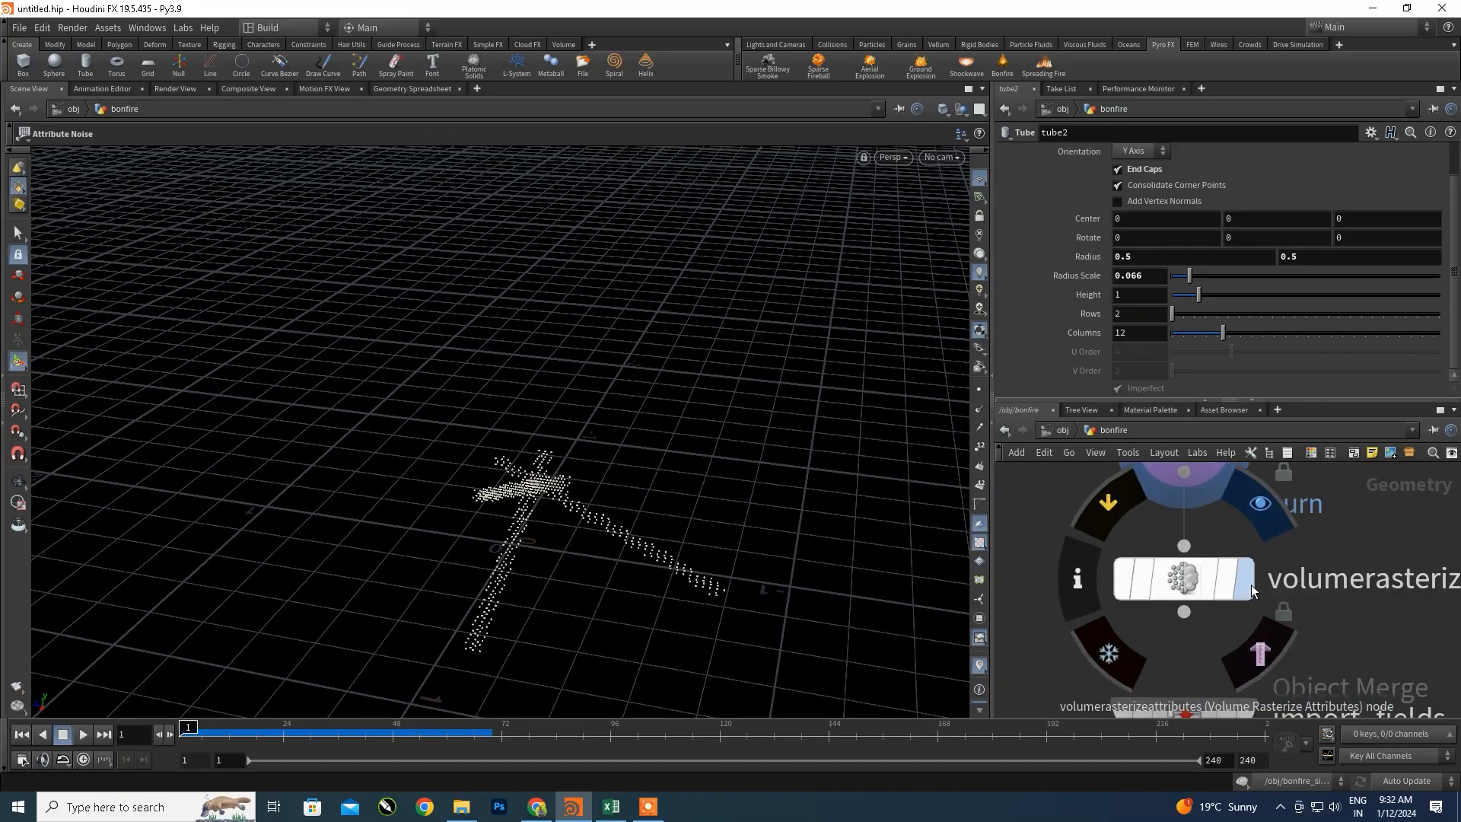
pyautogui.click(1249, 583)
pyautogui.scroll(3, 1134, 592)
pyautogui.scroll(-3, 1241, 522)
pyautogui.moveTo(1349, 537); pyautogui.dragTo(1321, 629, button='middle')
pyautogui.click(1217, 565)
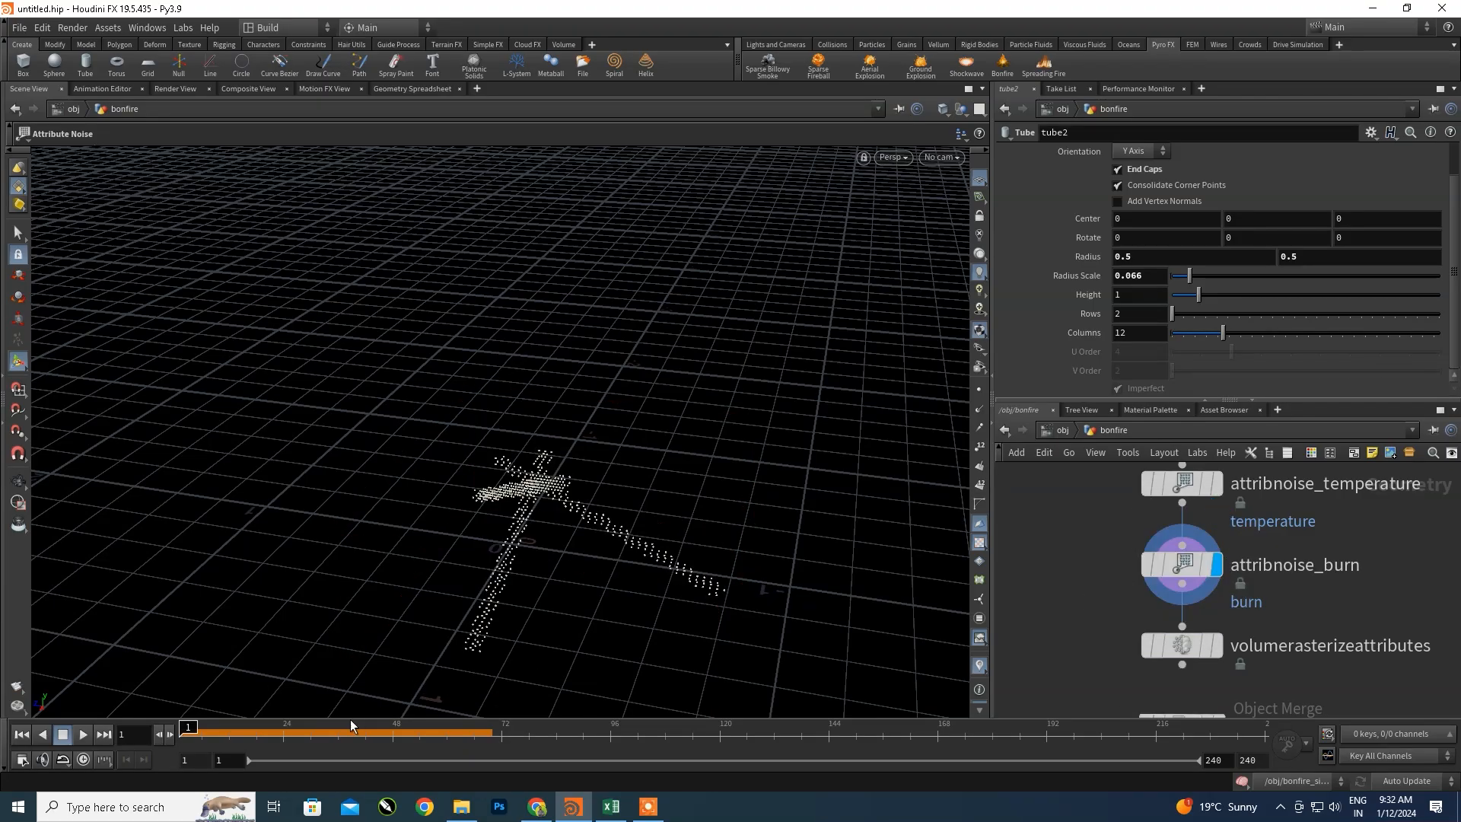
# - Replay the source points from the first frame with real-time playback on, and display attribnoise_temperature
pyautogui.click(22, 734)
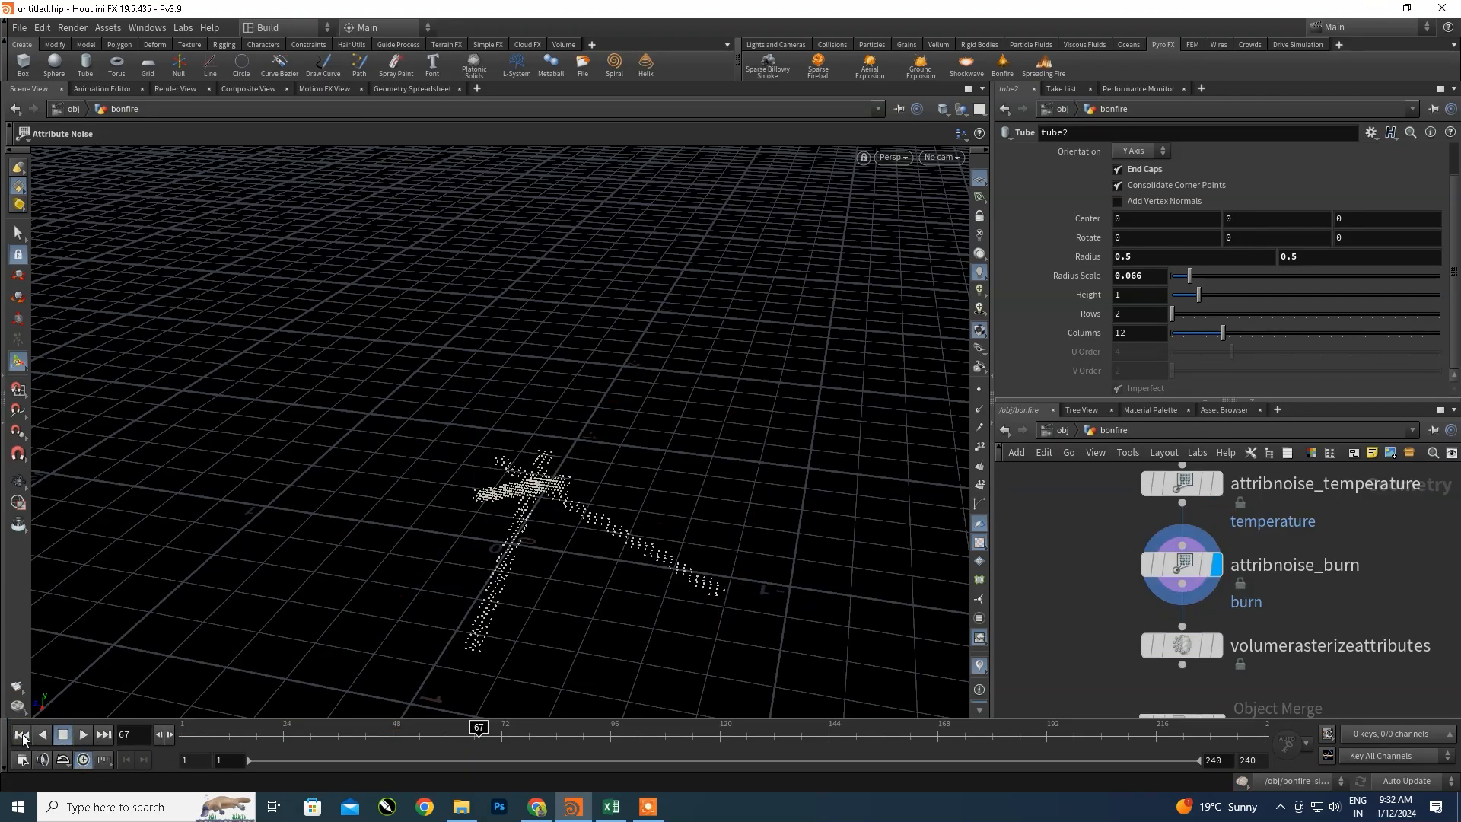
pyautogui.click(85, 737)
pyautogui.moveTo(1233, 508); pyautogui.dragTo(1214, 583, button='middle')
pyautogui.click(1198, 560)
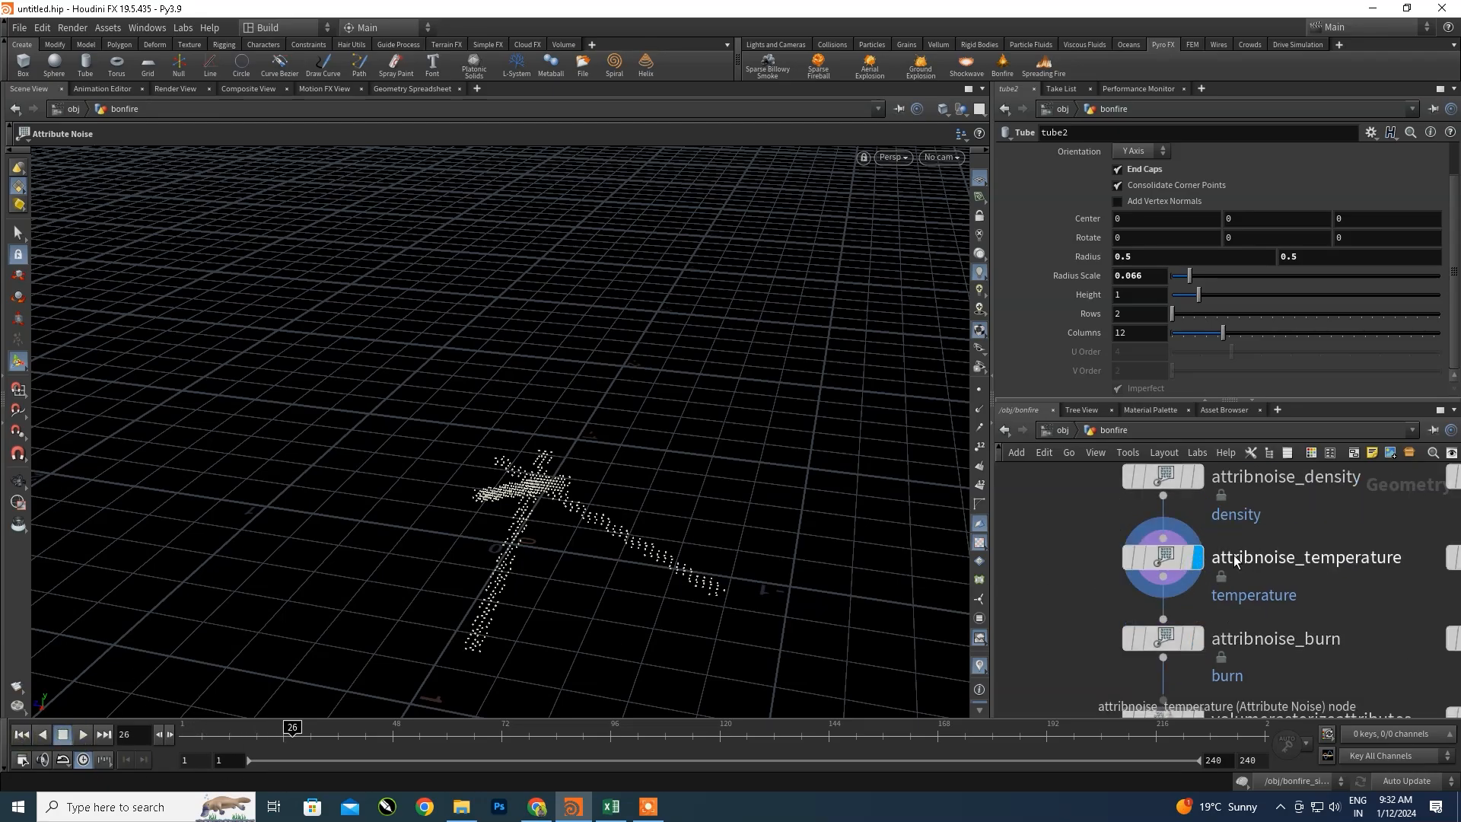
# - Set the display back to OUT_Simple_Bonefire and go up to the obj level
pyautogui.scroll(-5, 1235, 555)
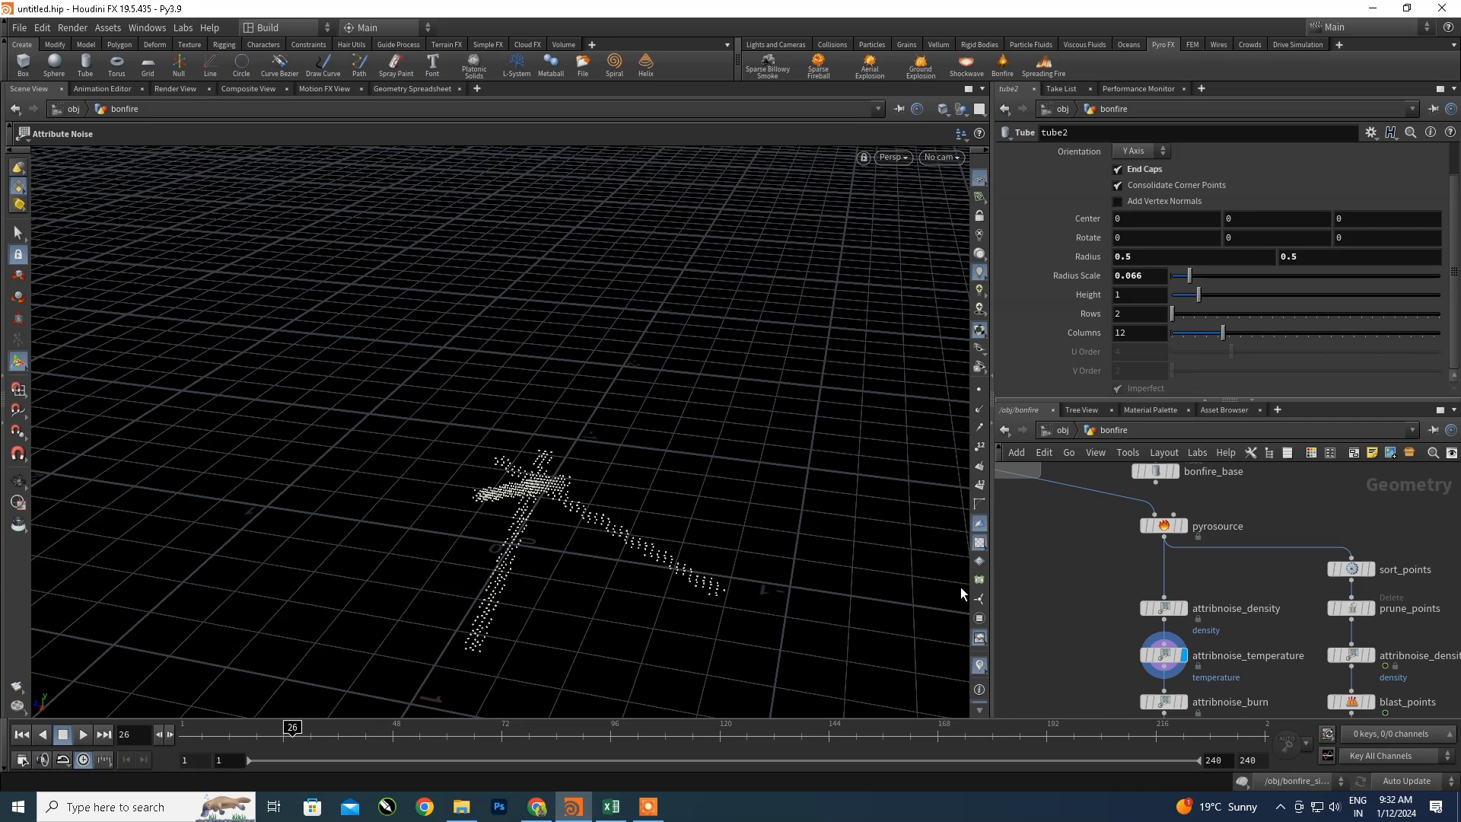
pyautogui.scroll(-6, 1270, 552)
pyautogui.moveTo(1267, 685); pyautogui.dragTo(1194, 628, button='middle')
pyautogui.scroll(2, 1214, 574)
pyautogui.scroll(6, 1195, 627)
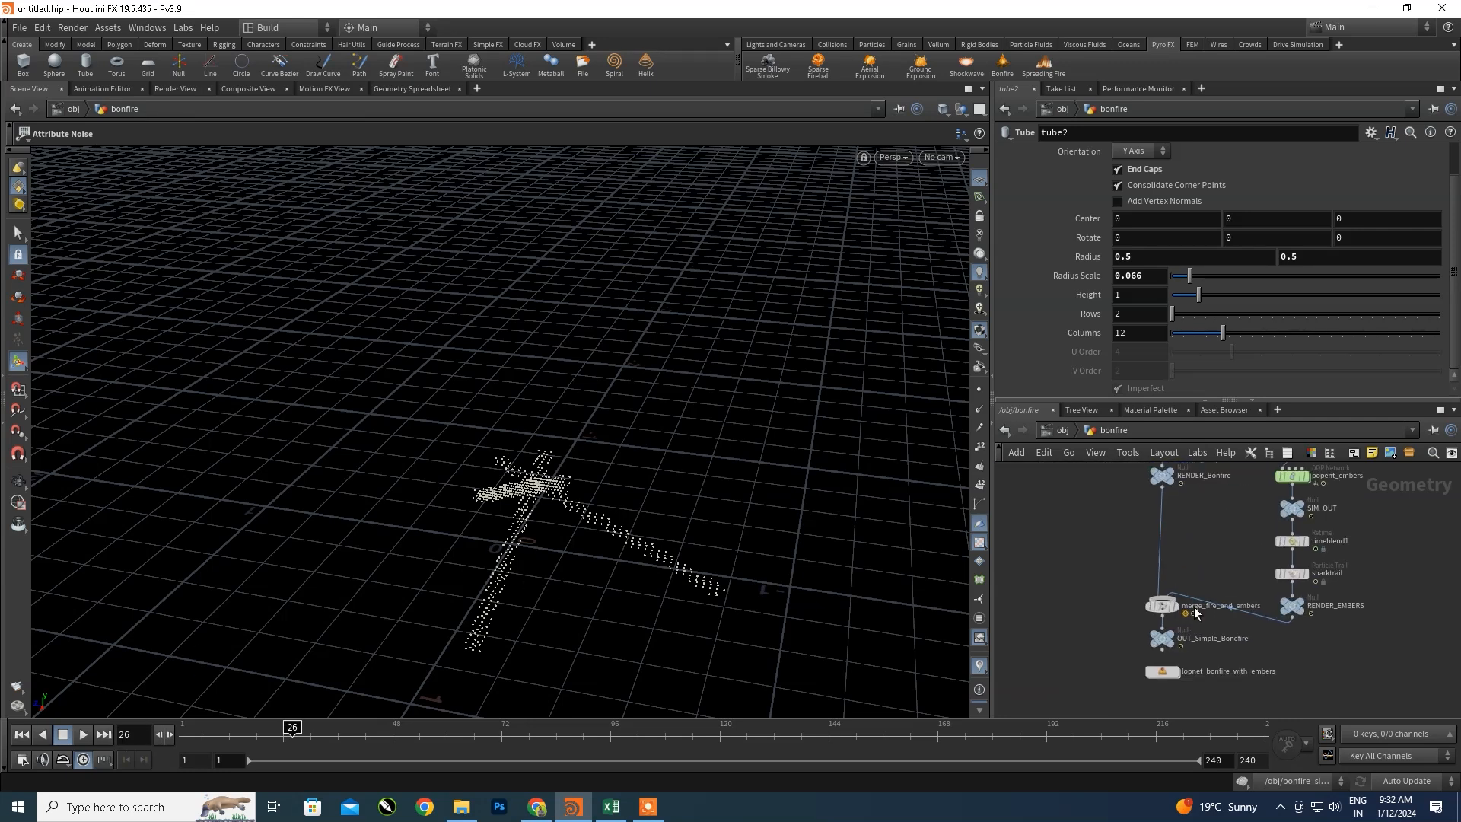
pyautogui.click(1175, 635)
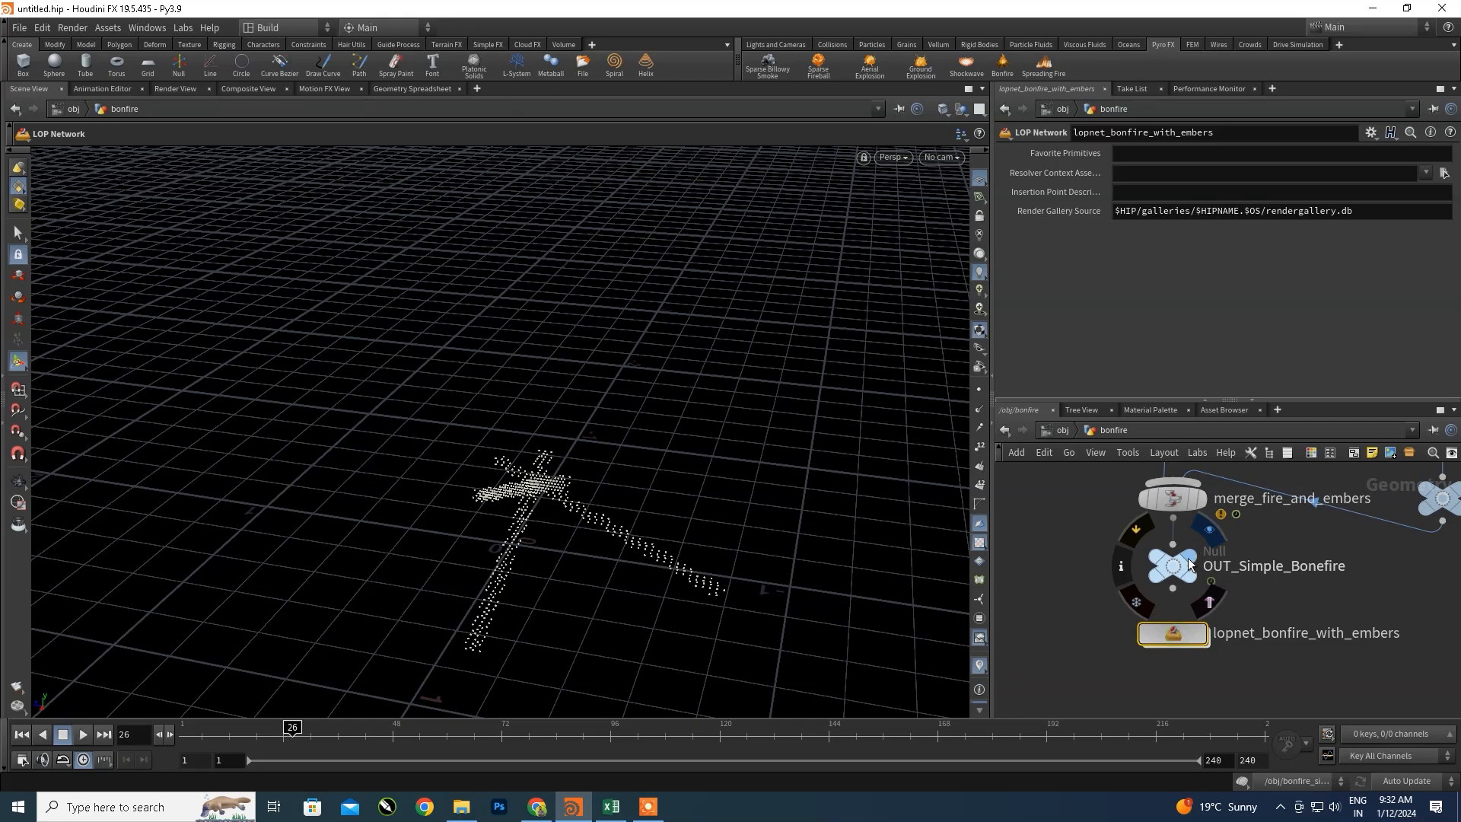
pyautogui.click(1062, 431)
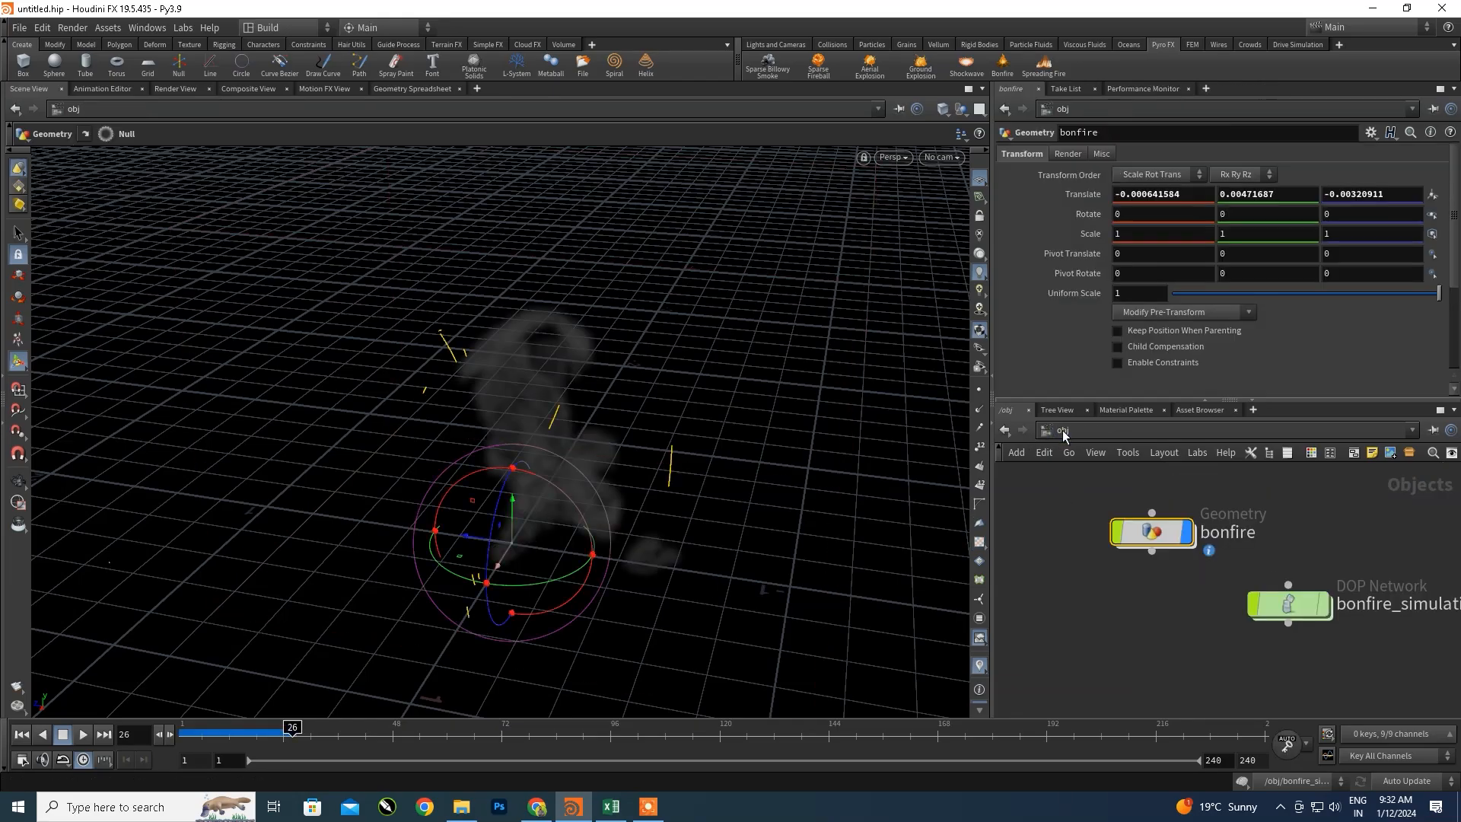
# - Turn on the display of the bonfire_simulation DOP network, replay the fire from the first frame, and examine it from several angles
pyautogui.click(1327, 610)
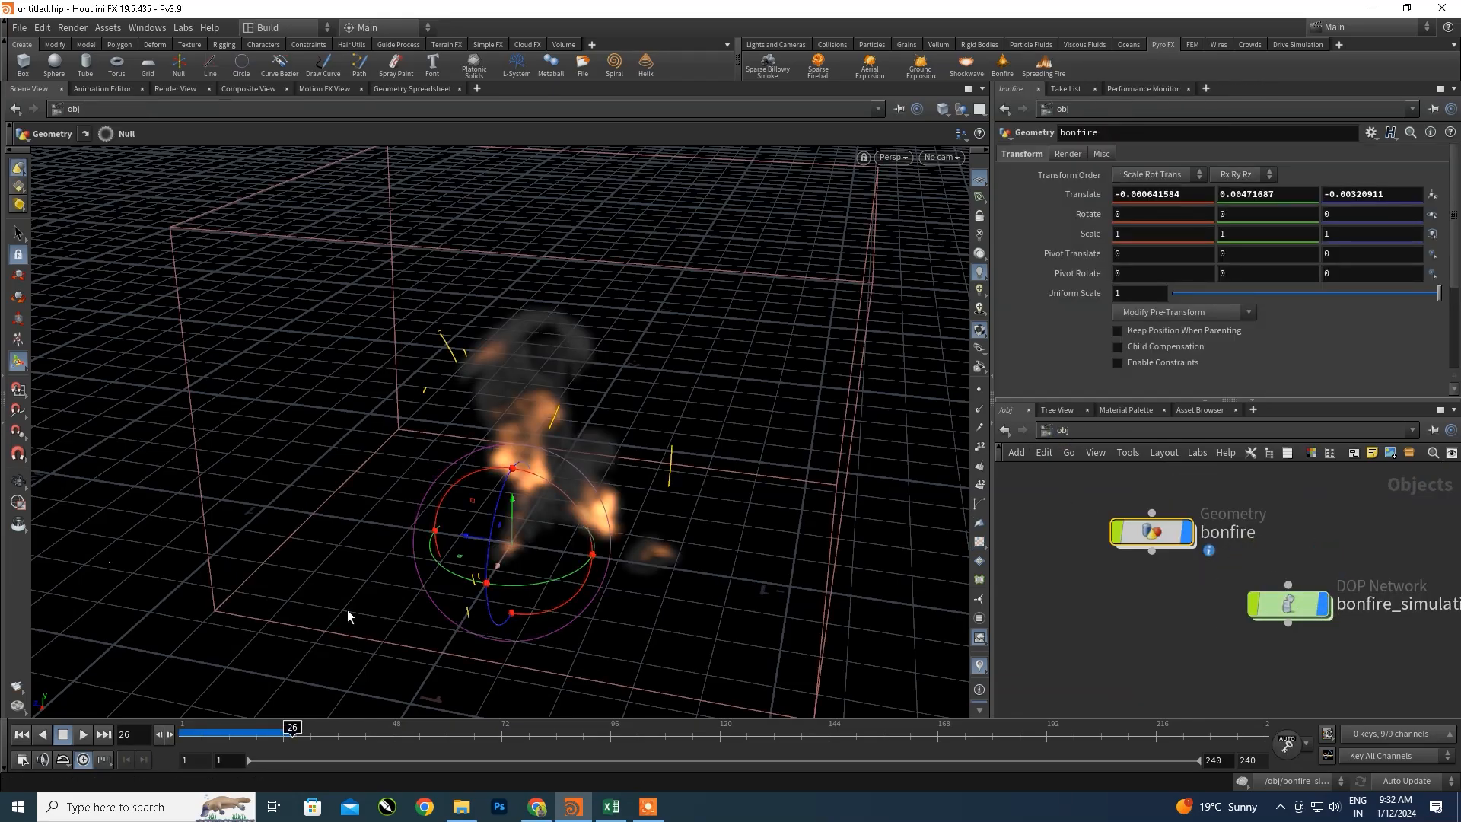
pyautogui.click(21, 734)
pyautogui.keyDown('alt'); pyautogui.moveTo(525, 575); pyautogui.dragTo(547, 507, button='middle'); pyautogui.keyUp('alt')
pyautogui.keyDown('alt'); pyautogui.moveTo(547, 507); pyautogui.dragTo(601, 495); pyautogui.keyUp('alt')
pyautogui.click(83, 734)
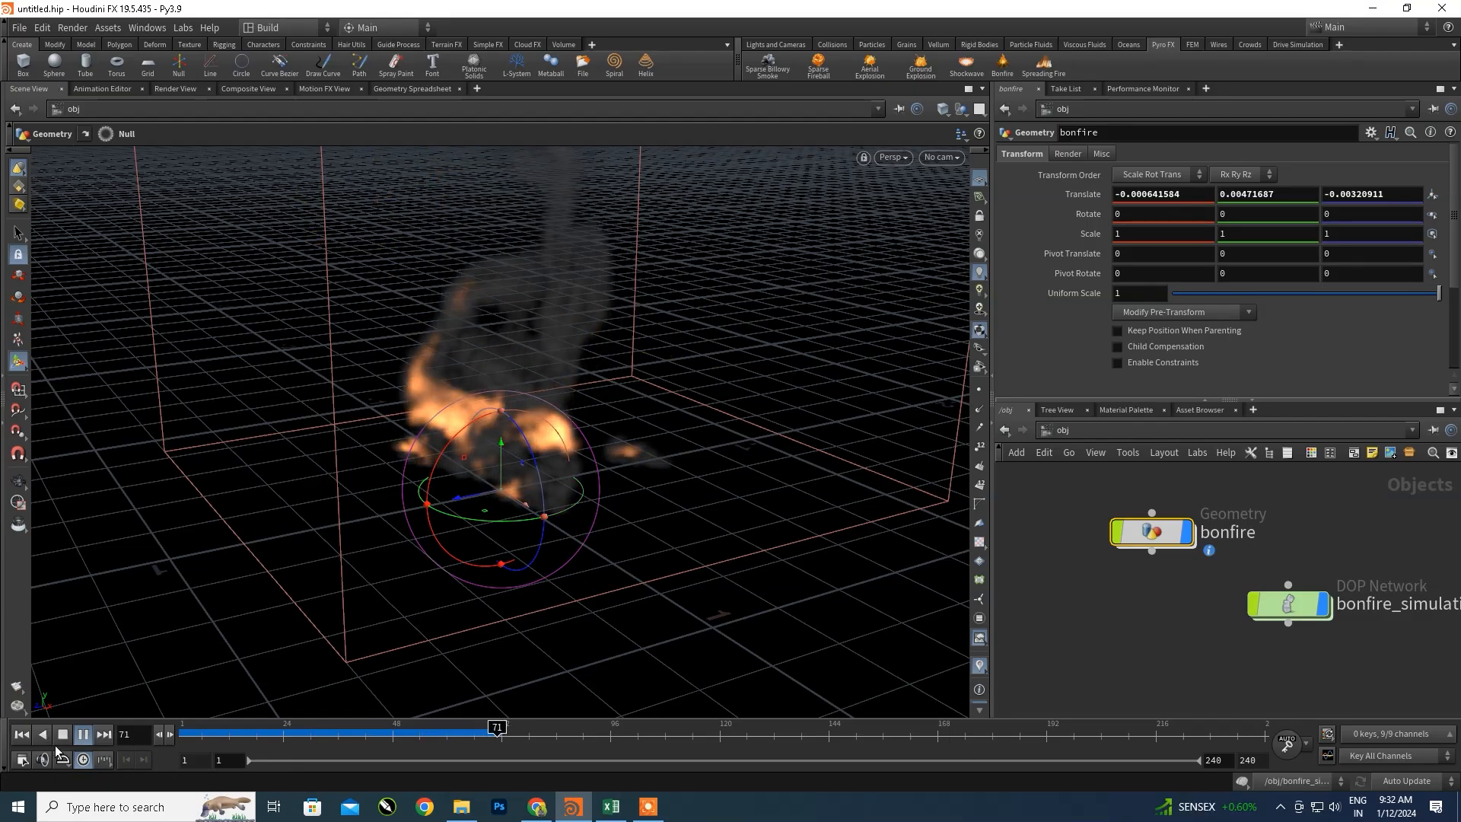
pyautogui.keyDown('alt'); pyautogui.moveTo(477, 437); pyautogui.dragTo(532, 471); pyautogui.keyUp('alt')
pyautogui.scroll(-5, 539, 483)
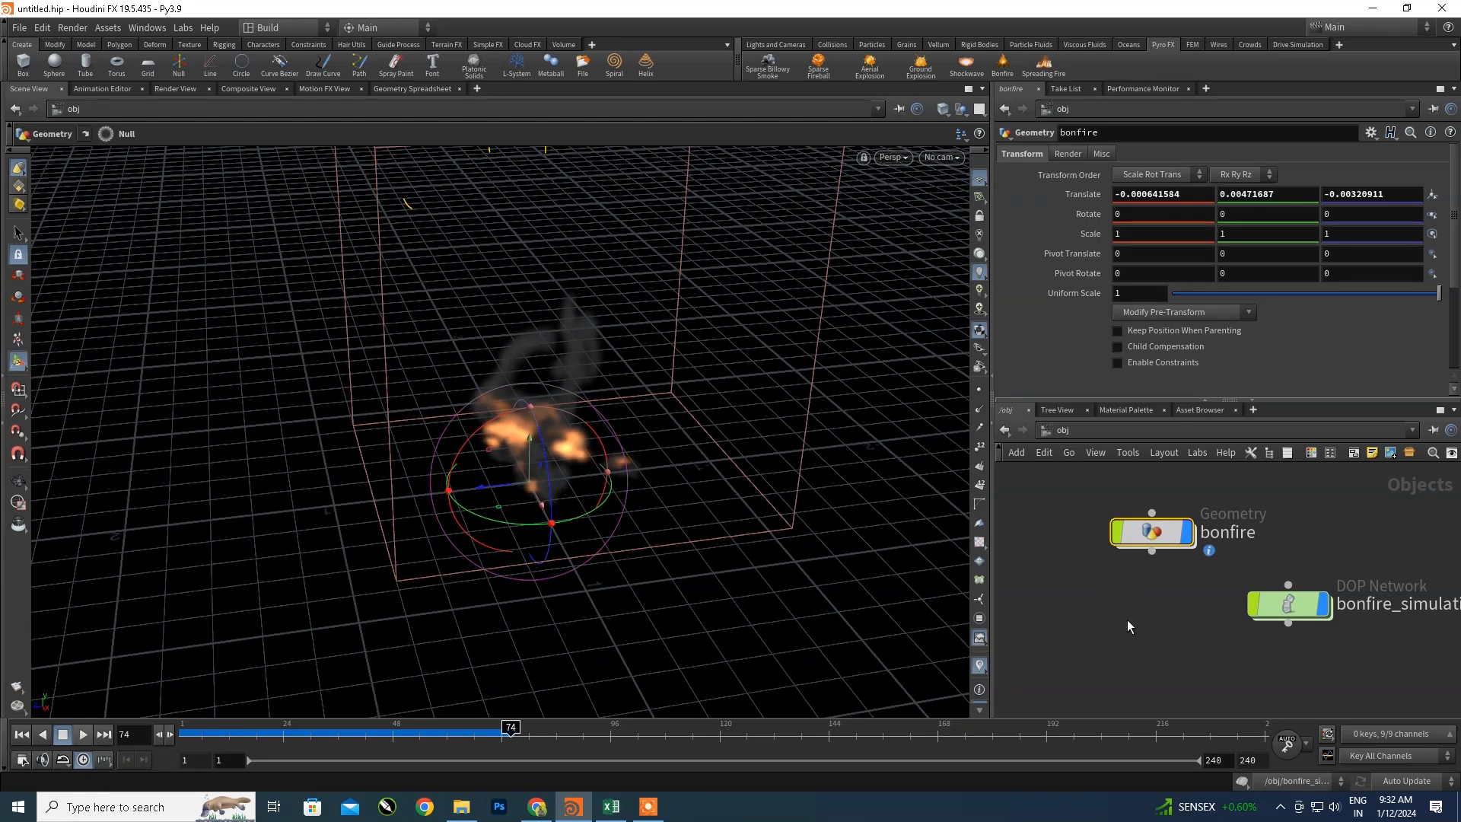
pyautogui.keyDown('alt'); pyautogui.moveTo(650, 553); pyautogui.dragTo(550, 538); pyautogui.keyUp('alt')
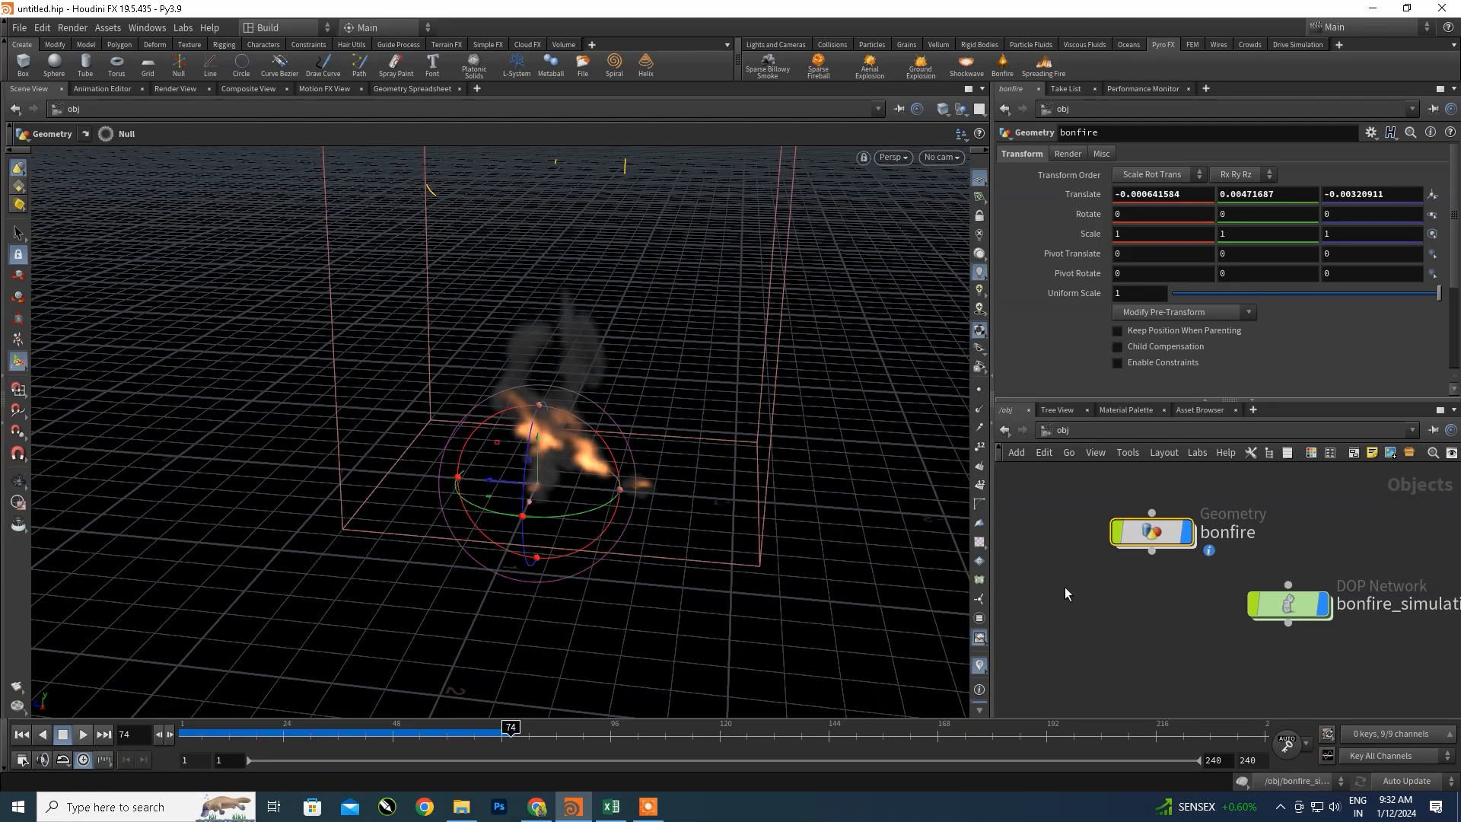
# - Open the bonfire network and move merge_fire_and_embers, OUT_Simple_Bonefire and lopnet_bonfire_with_embers together slightly further down
pyautogui.moveTo(1090, 579); pyautogui.dragTo(1125, 632, button='middle')
pyautogui.doubleClick(1188, 585)
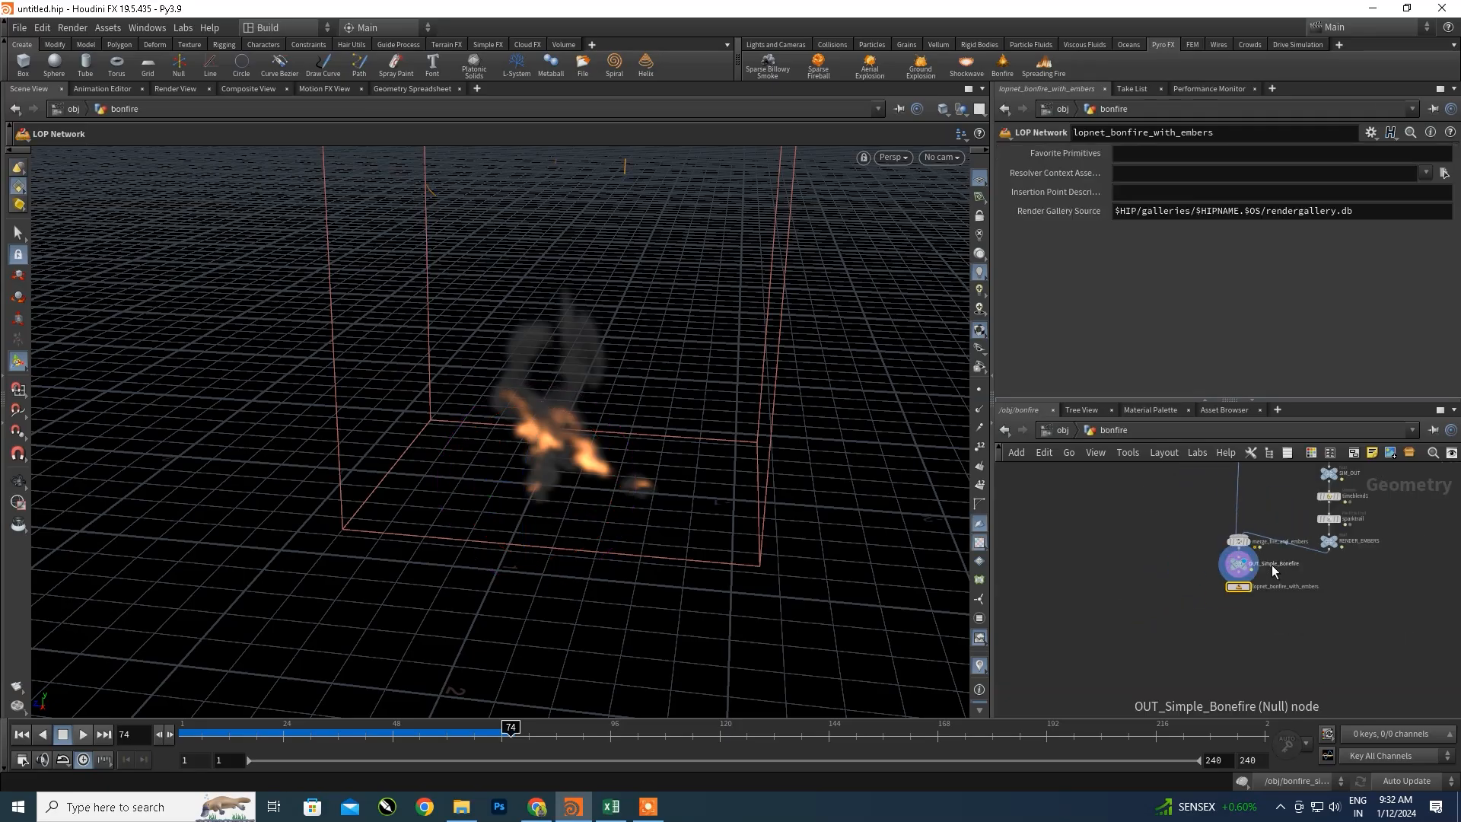
pyautogui.scroll(4, 1298, 551)
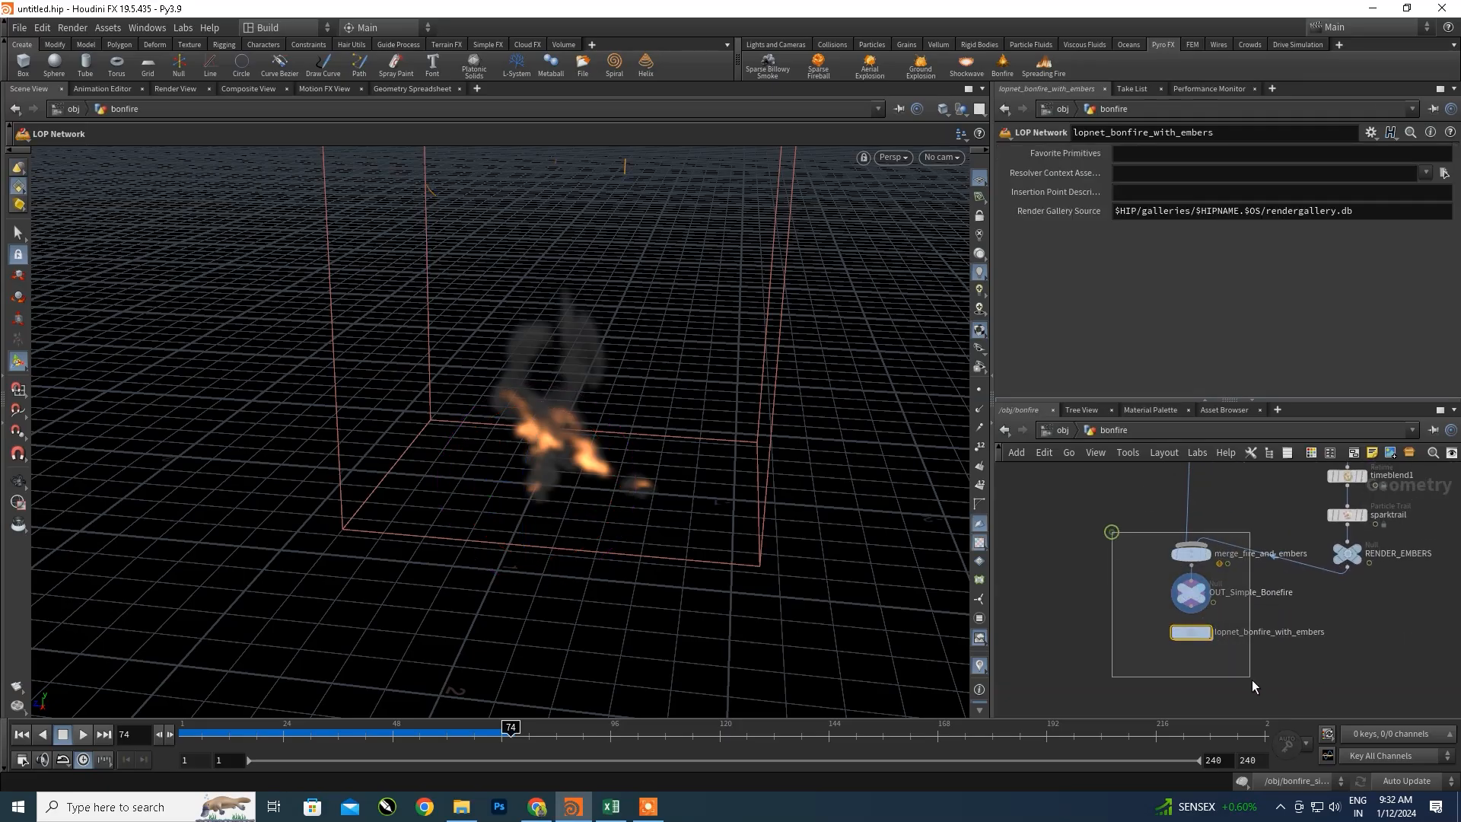
pyautogui.moveTo(1252, 679); pyautogui.dragTo(1253, 680)
pyautogui.moveTo(1196, 559); pyautogui.dragTo(1202, 593)
pyautogui.scroll(-6, 1301, 565)
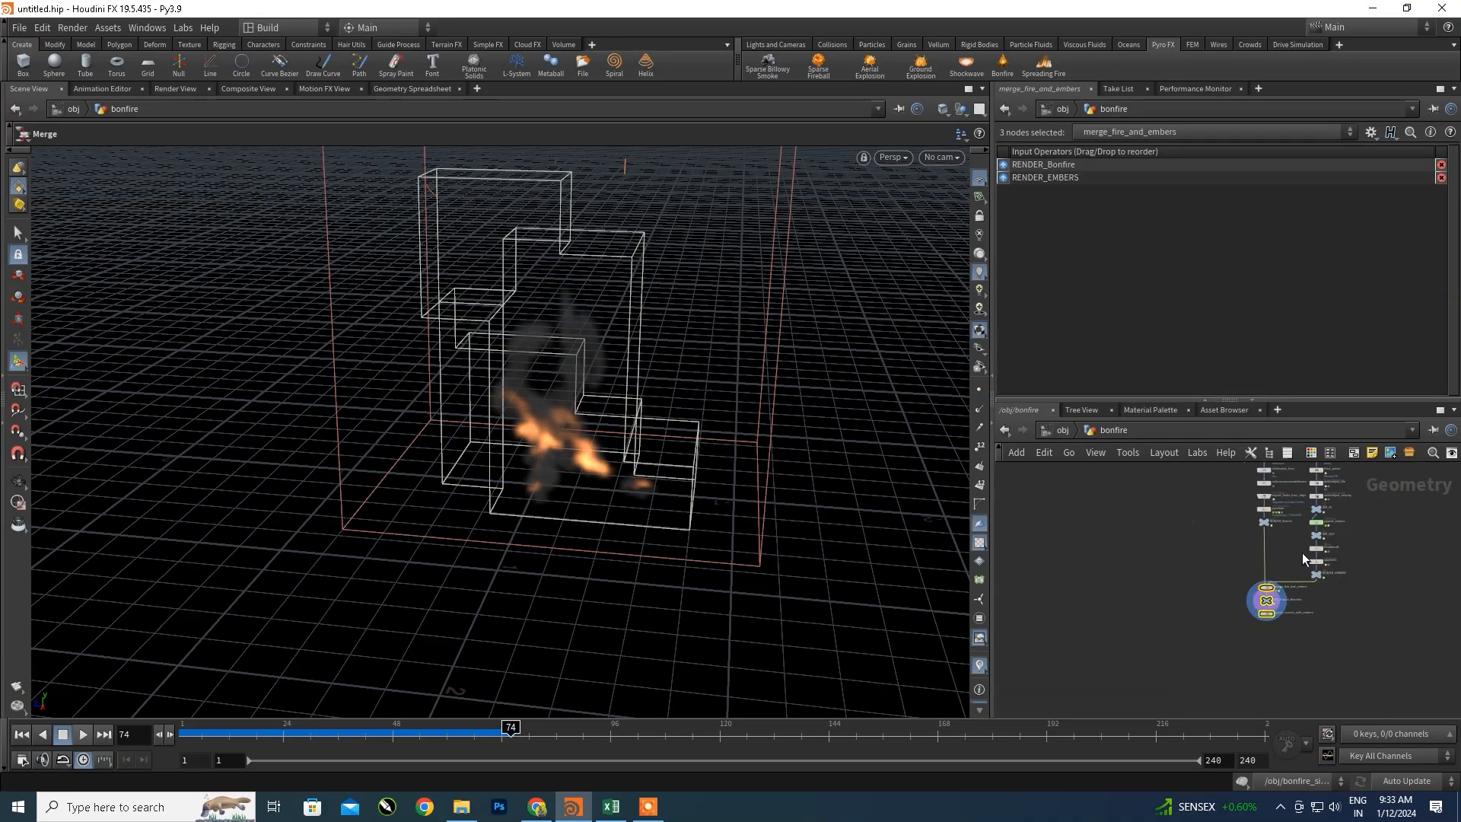
pyautogui.moveTo(1303, 558); pyautogui.dragTo(1168, 634, button='middle')
pyautogui.scroll(1, 1168, 634)
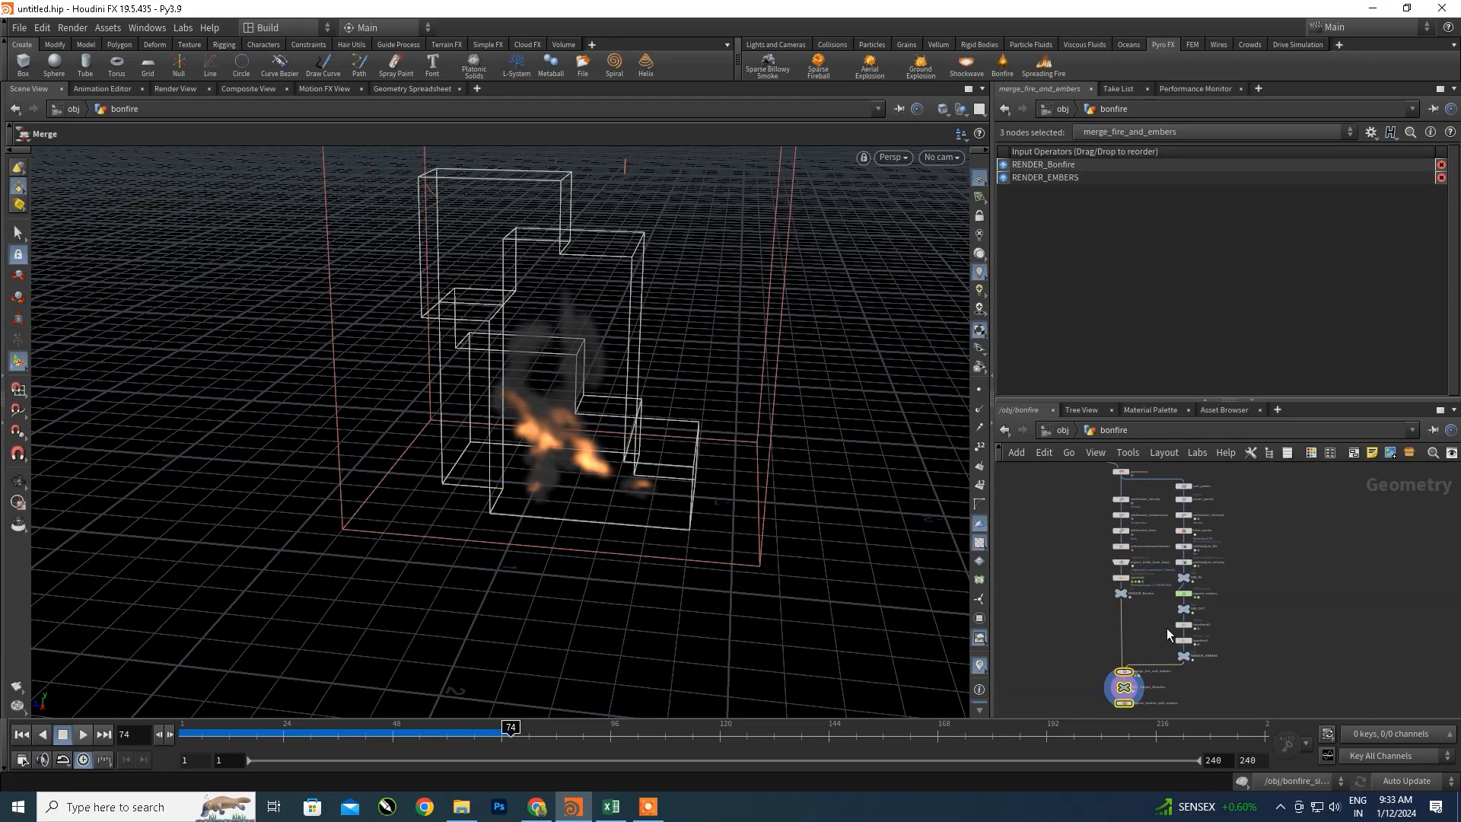
# - Switch to the my_Workspace desktop and set the viewport background color scheme to Dark
pyautogui.click(277, 29)
pyautogui.click(335, 274)
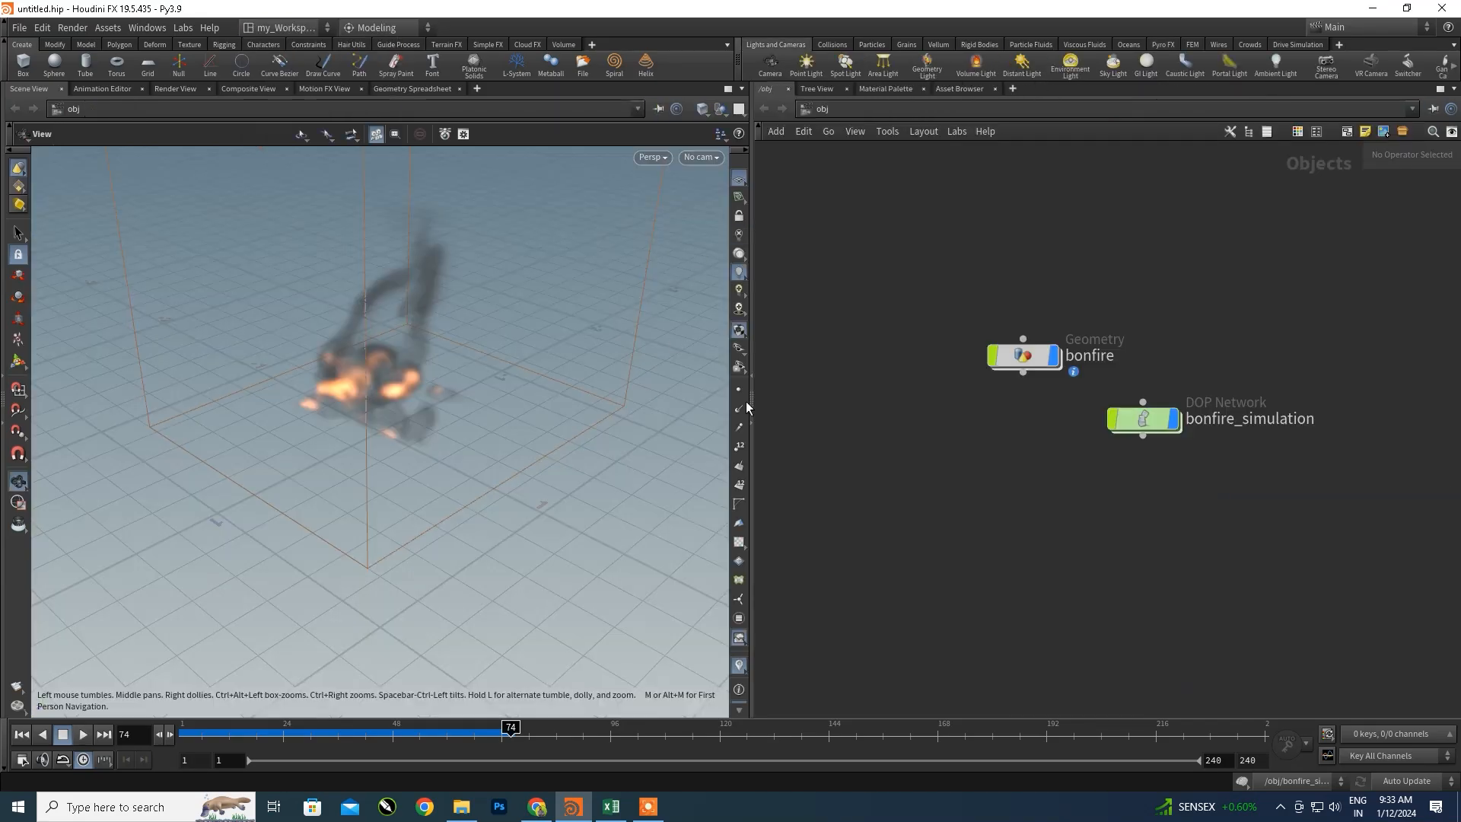
pyautogui.press('d')
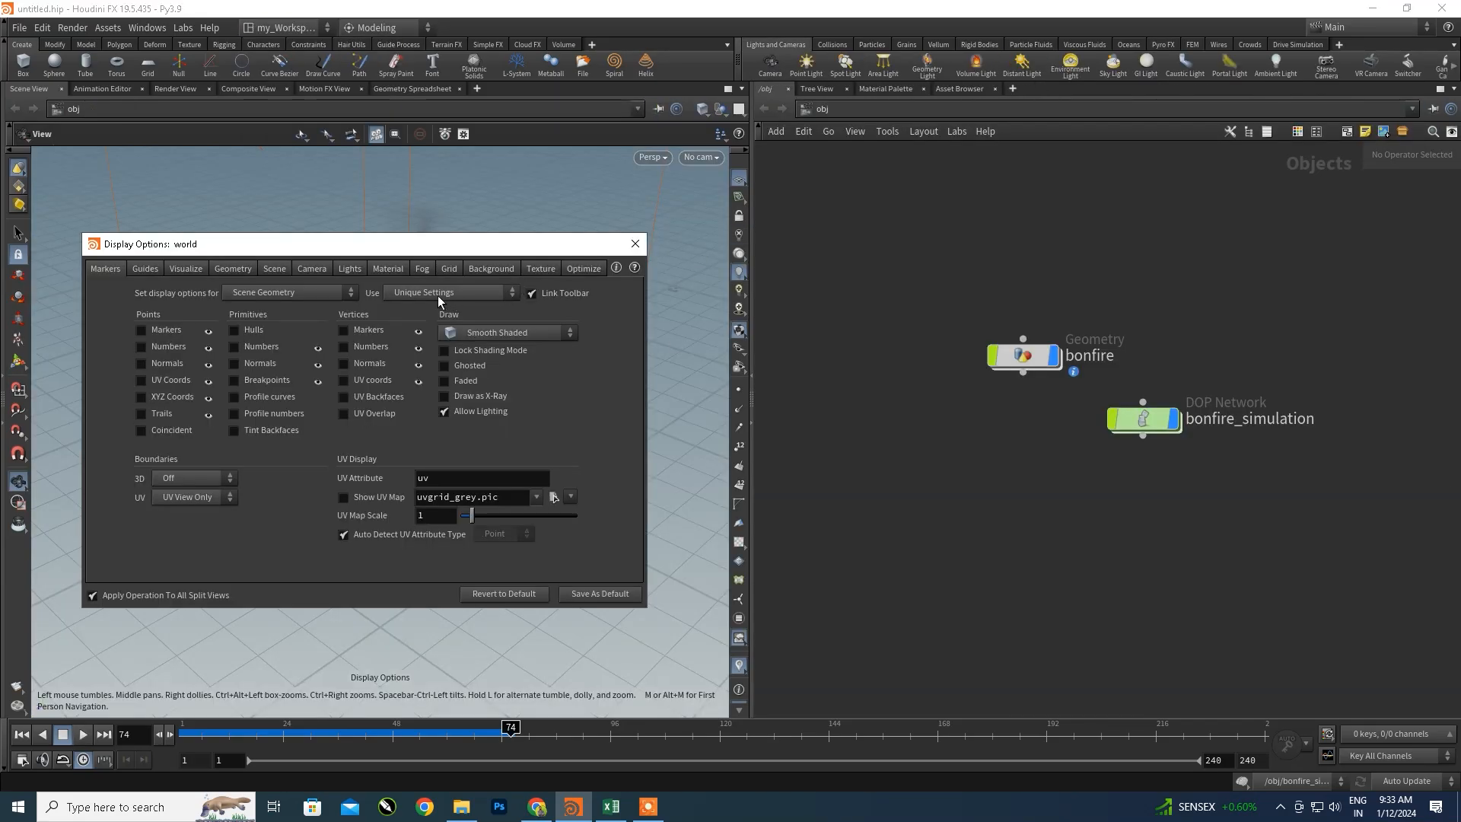
pyautogui.click(492, 268)
pyautogui.click(200, 293)
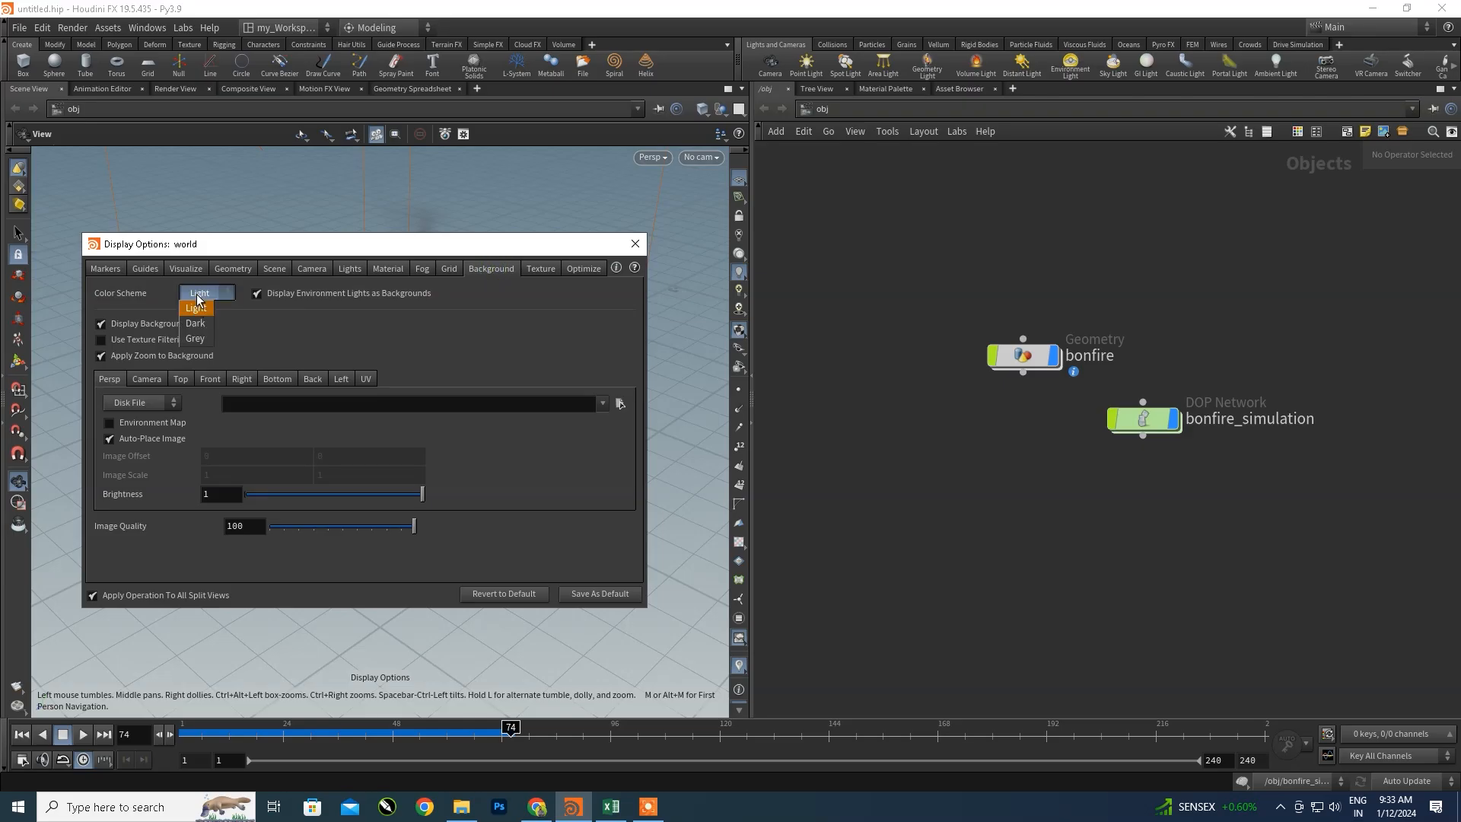
pyautogui.click(193, 322)
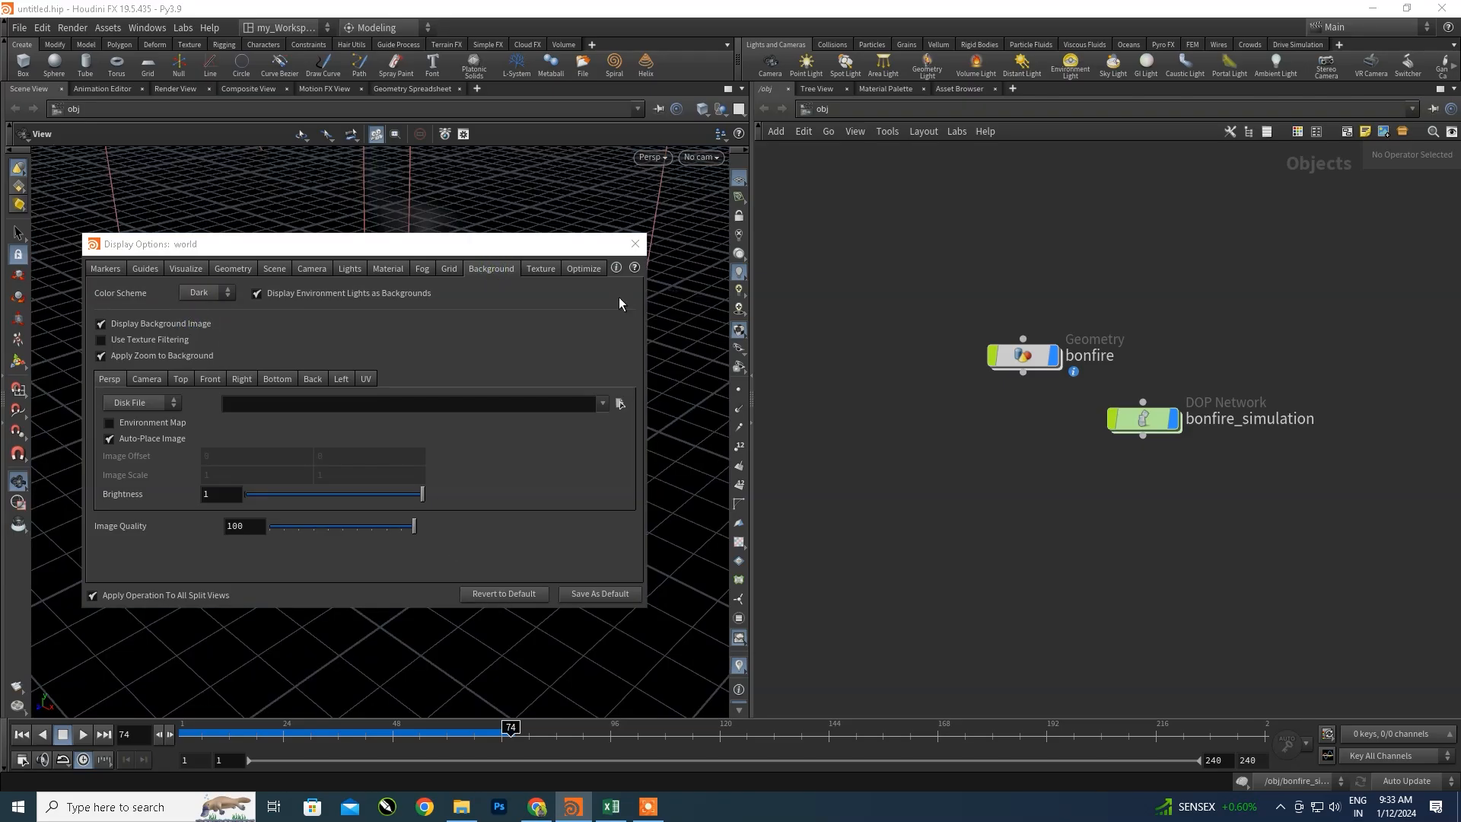
pyautogui.click(635, 244)
pyautogui.moveTo(402, 434); pyautogui.dragTo(373, 504)
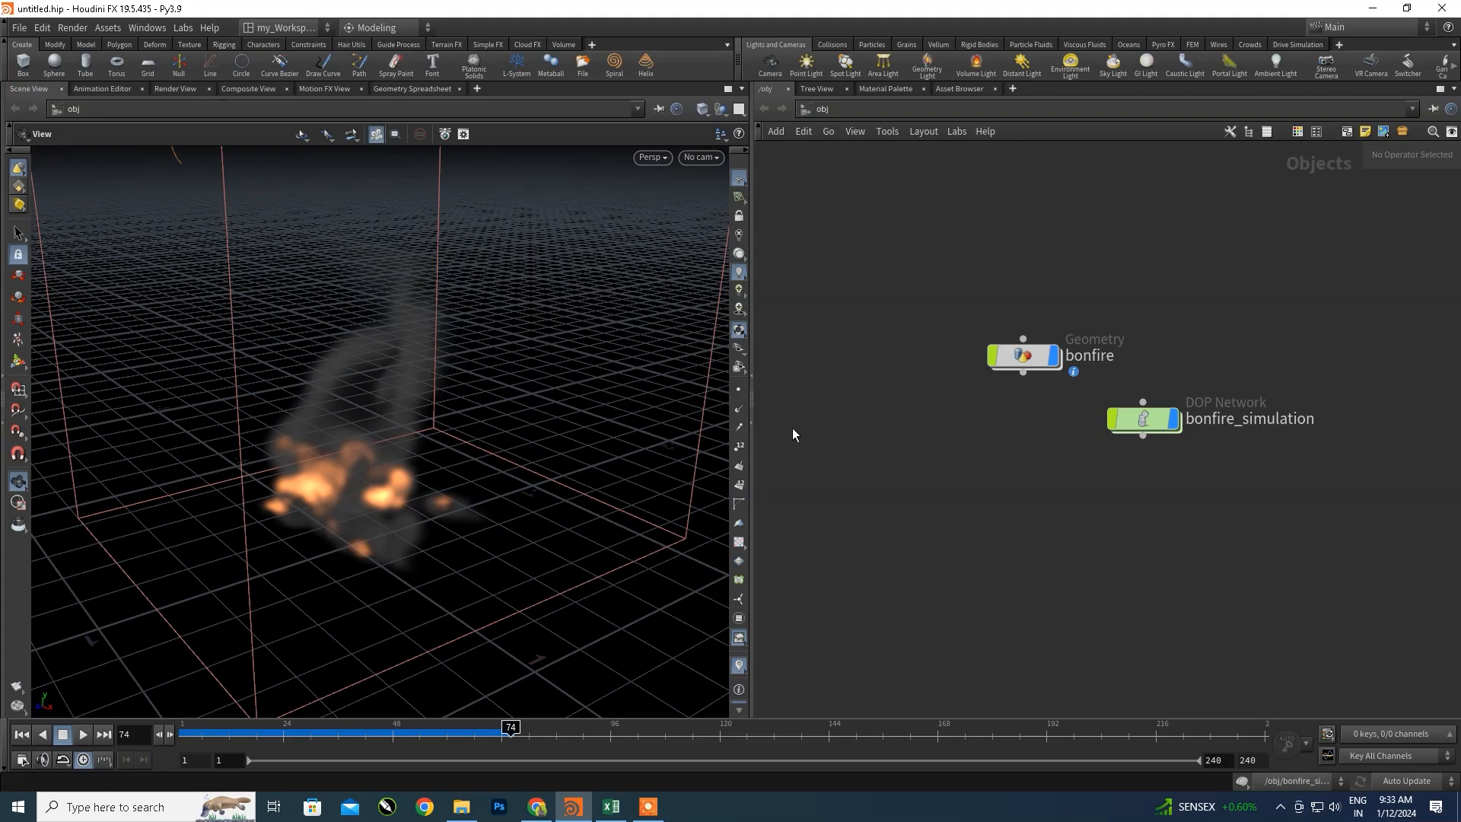
pyautogui.moveTo(749, 388); pyautogui.dragTo(733, 387)
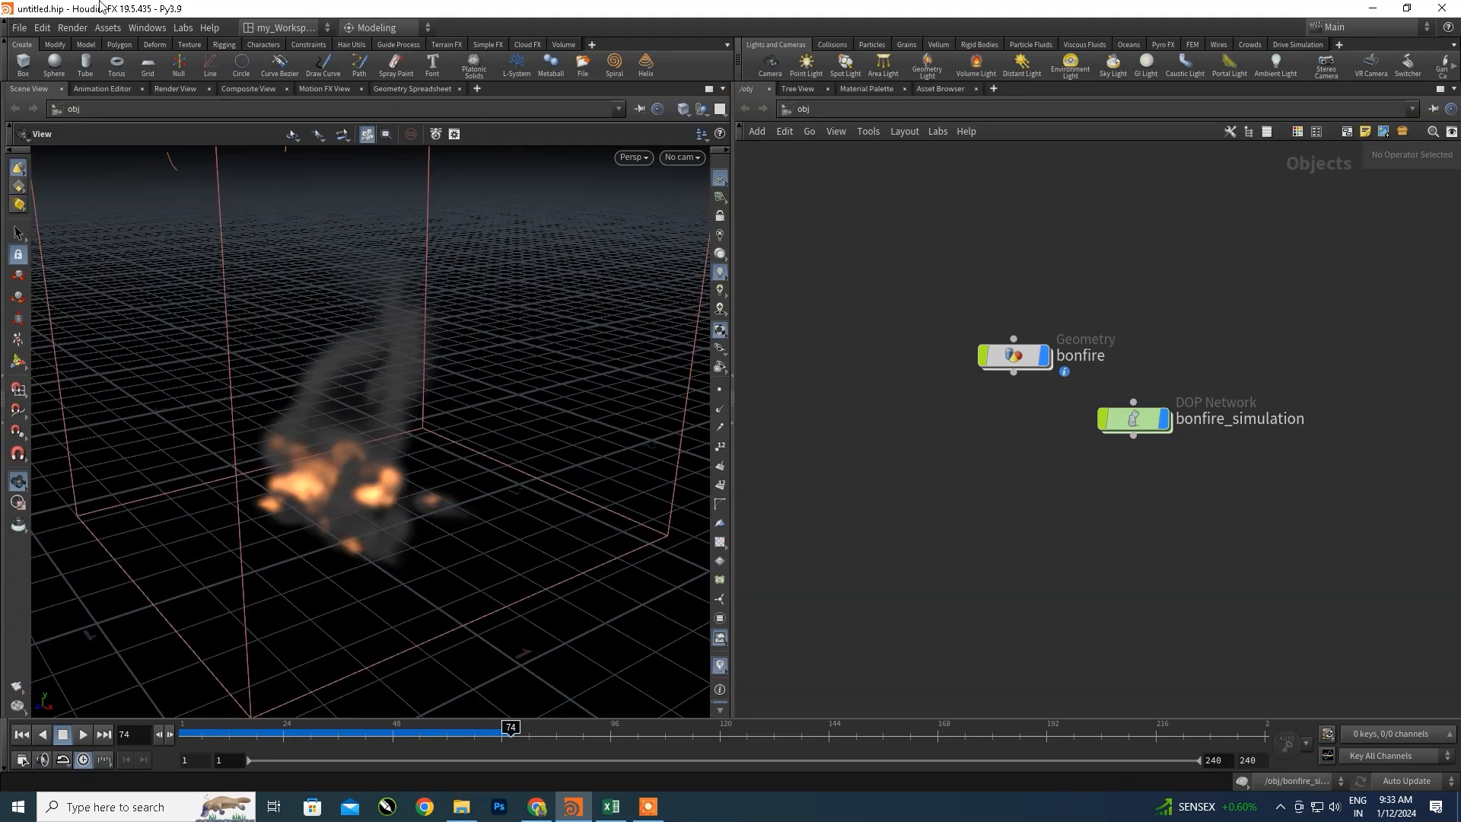
# - Switch to the MY_WorkSPACE_2 desktop, set the viewport background color scheme to Dark, and frame the fire
pyautogui.click(260, 23)
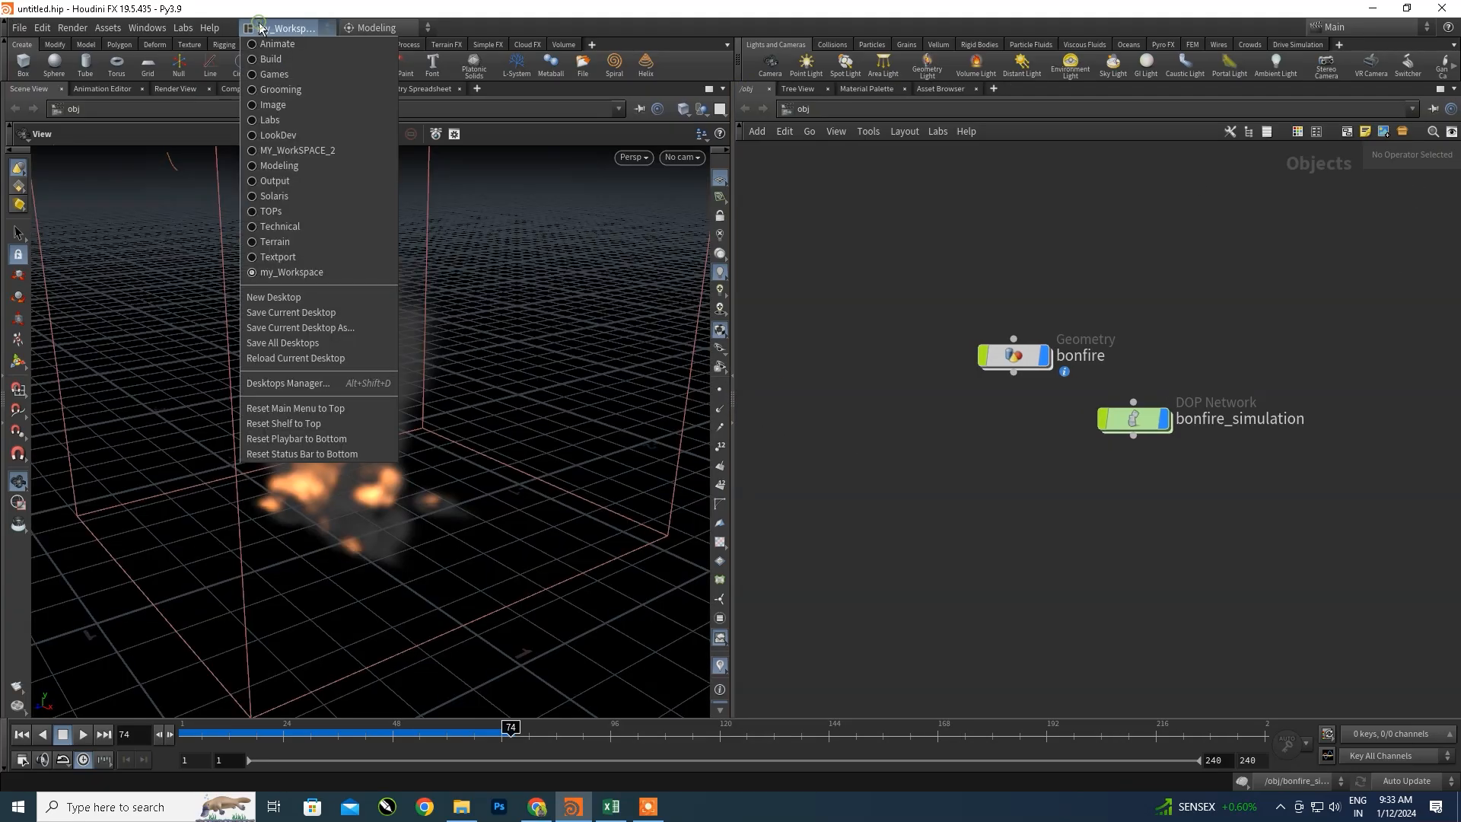
pyautogui.click(331, 151)
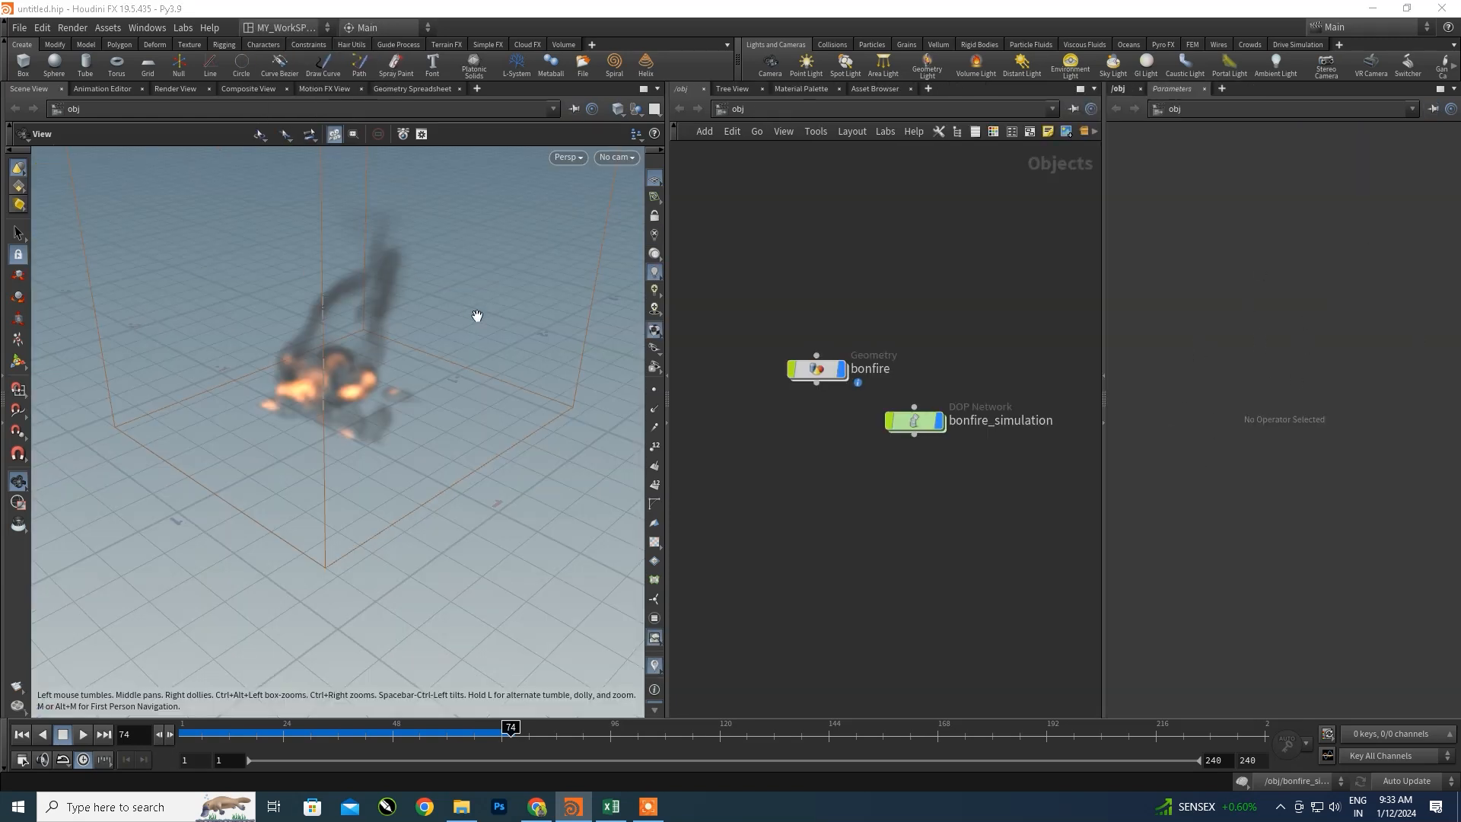
pyautogui.press('d')
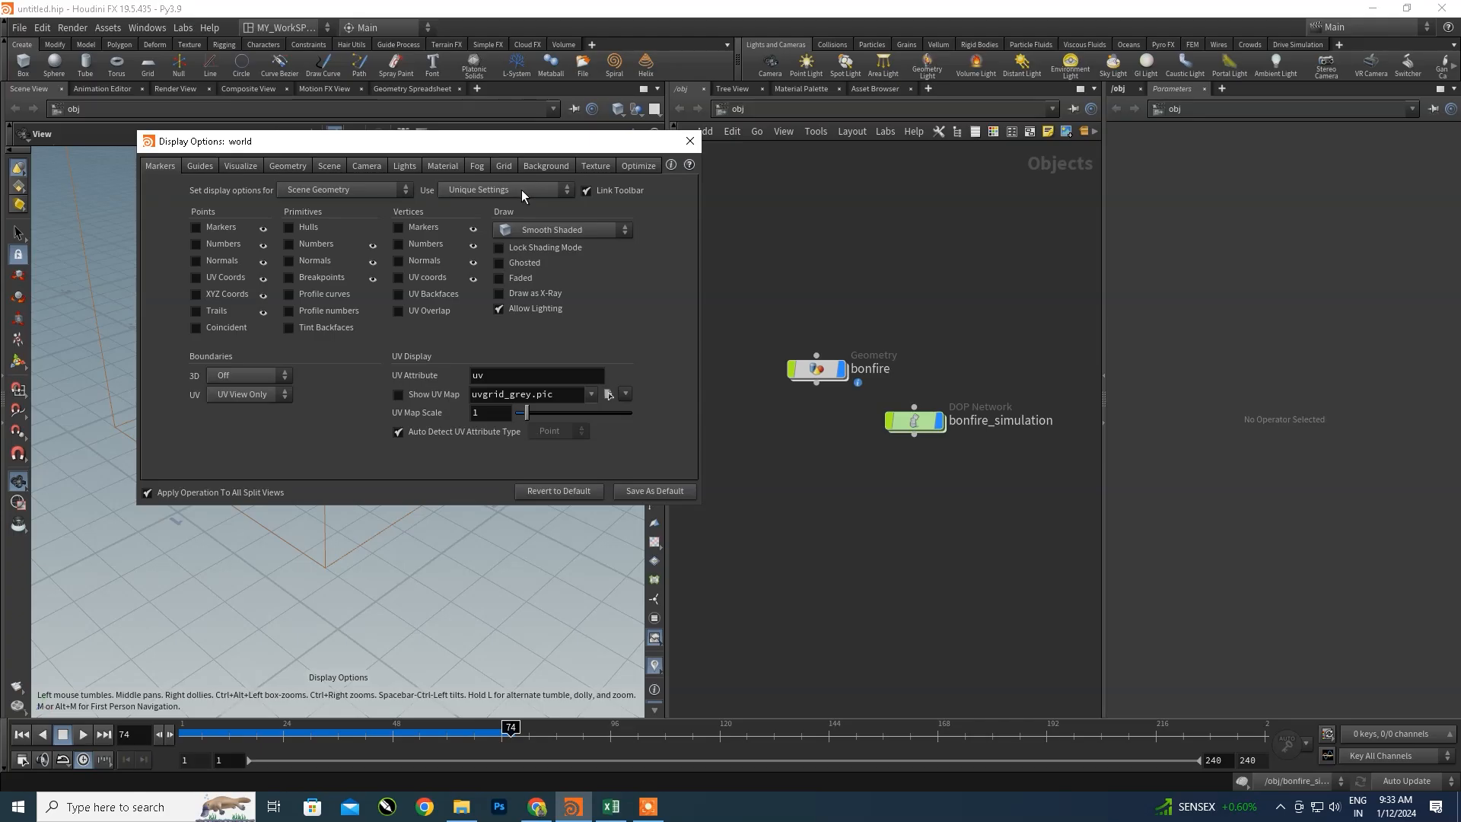
pyautogui.click(543, 167)
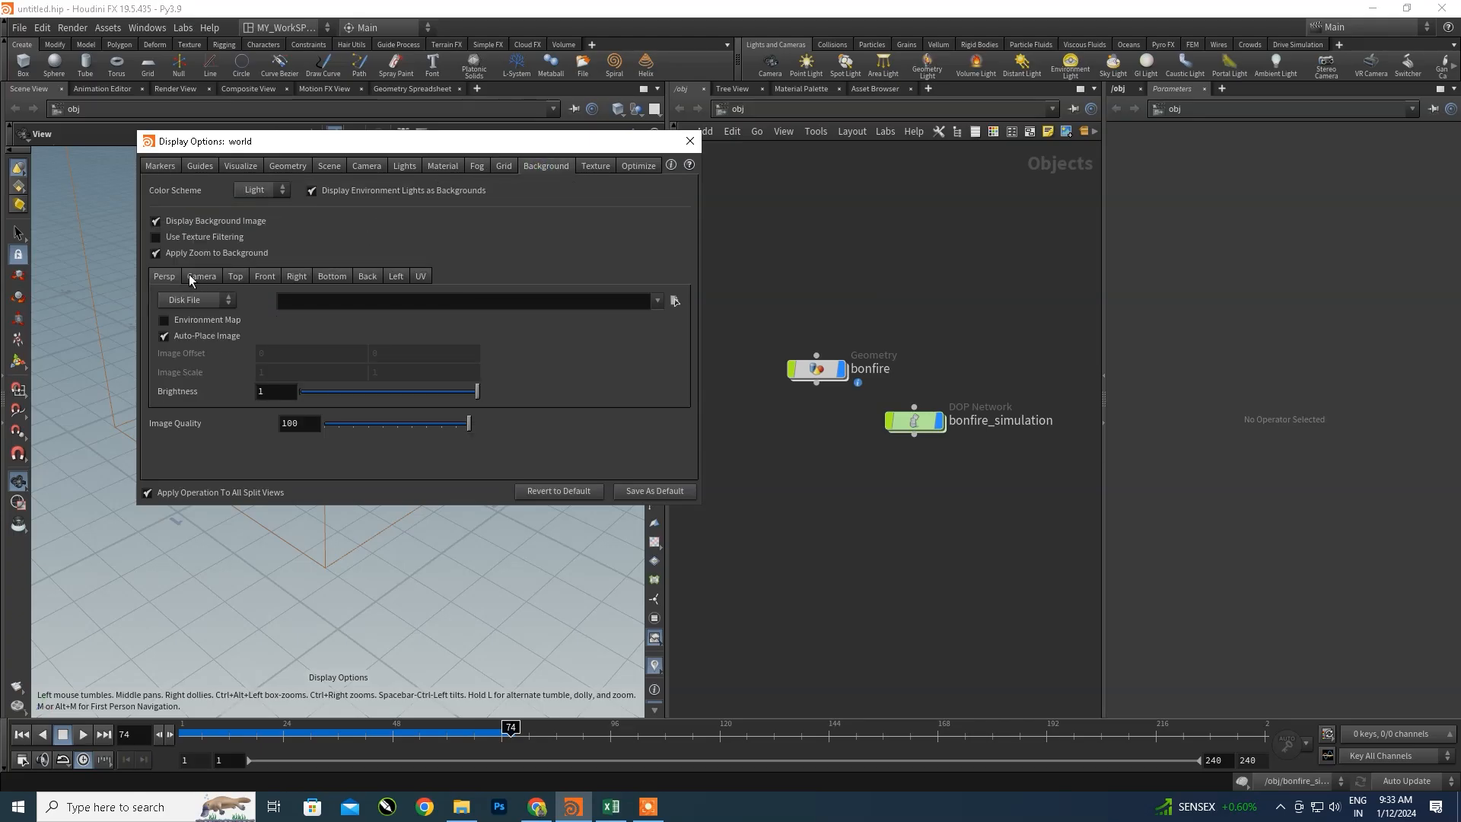
pyautogui.click(250, 221)
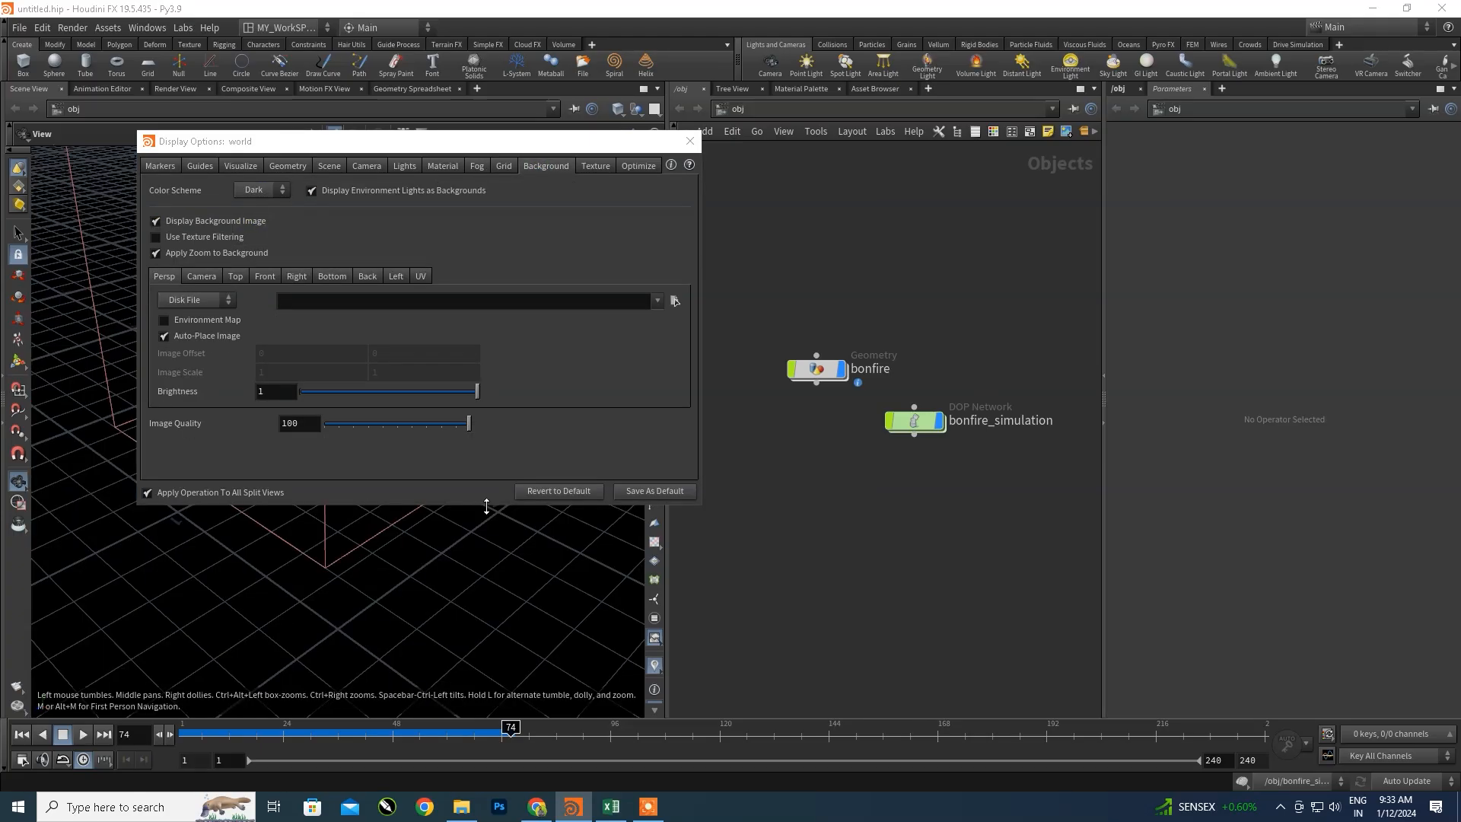
pyautogui.click(690, 142)
pyautogui.moveTo(375, 414); pyautogui.dragTo(324, 568)
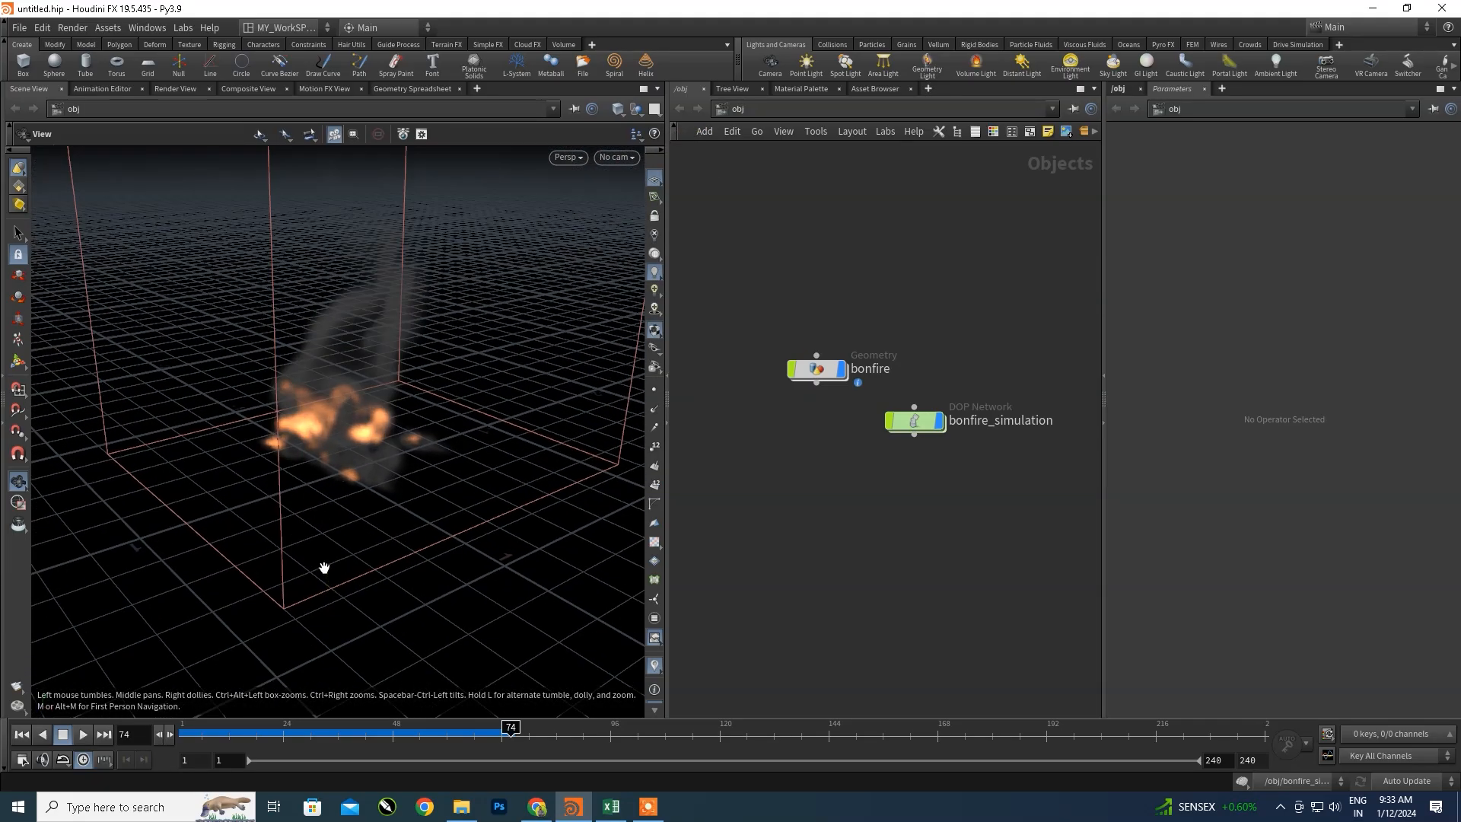
pyautogui.moveTo(319, 606); pyautogui.dragTo(375, 466)
# - Open the bonfire network and look over the log setup, the pyrosource chain and the ember branch
pyautogui.moveTo(818, 371); pyautogui.dragTo(803, 331)
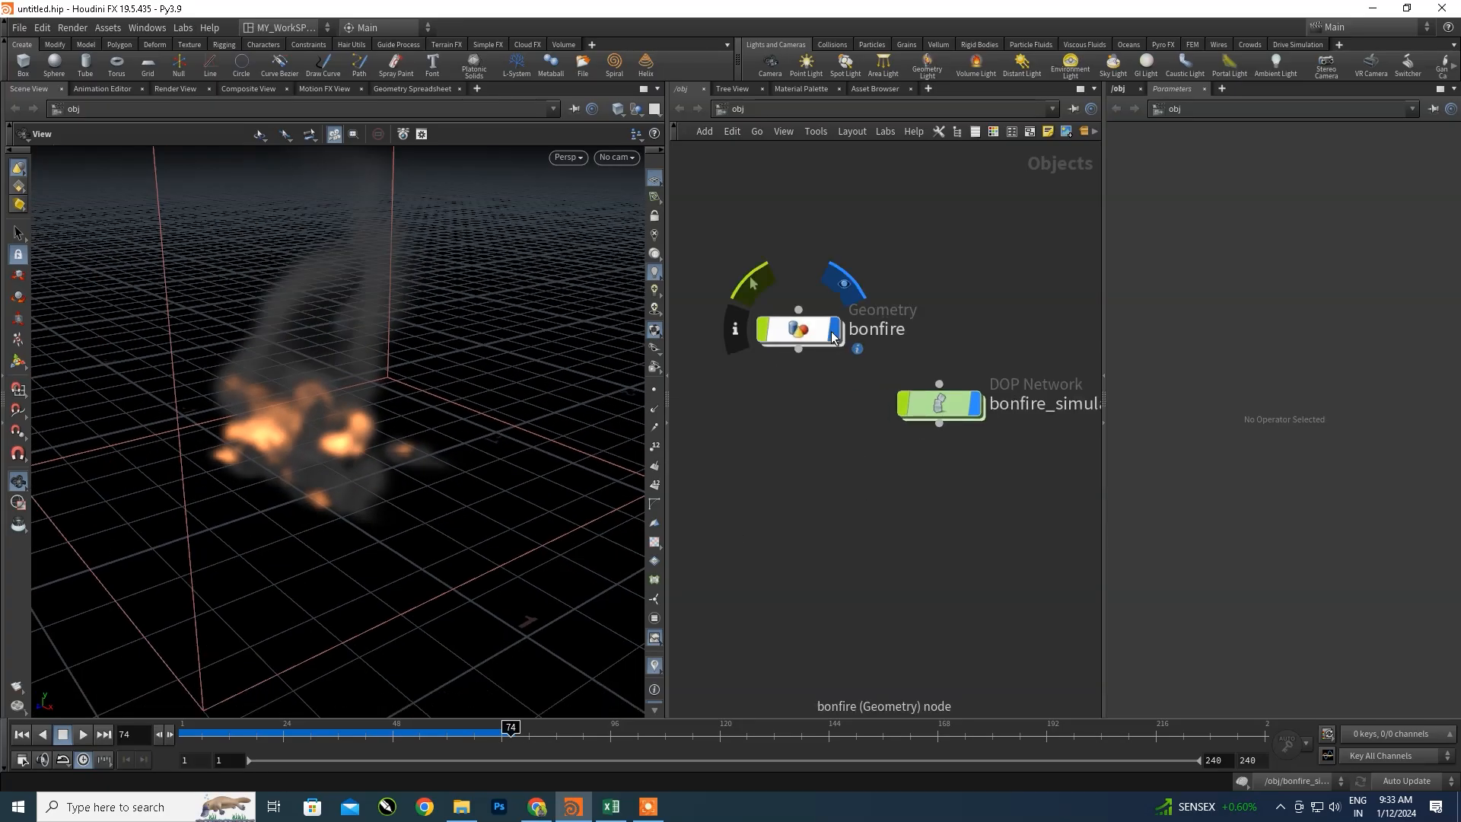
pyautogui.doubleClick(802, 330)
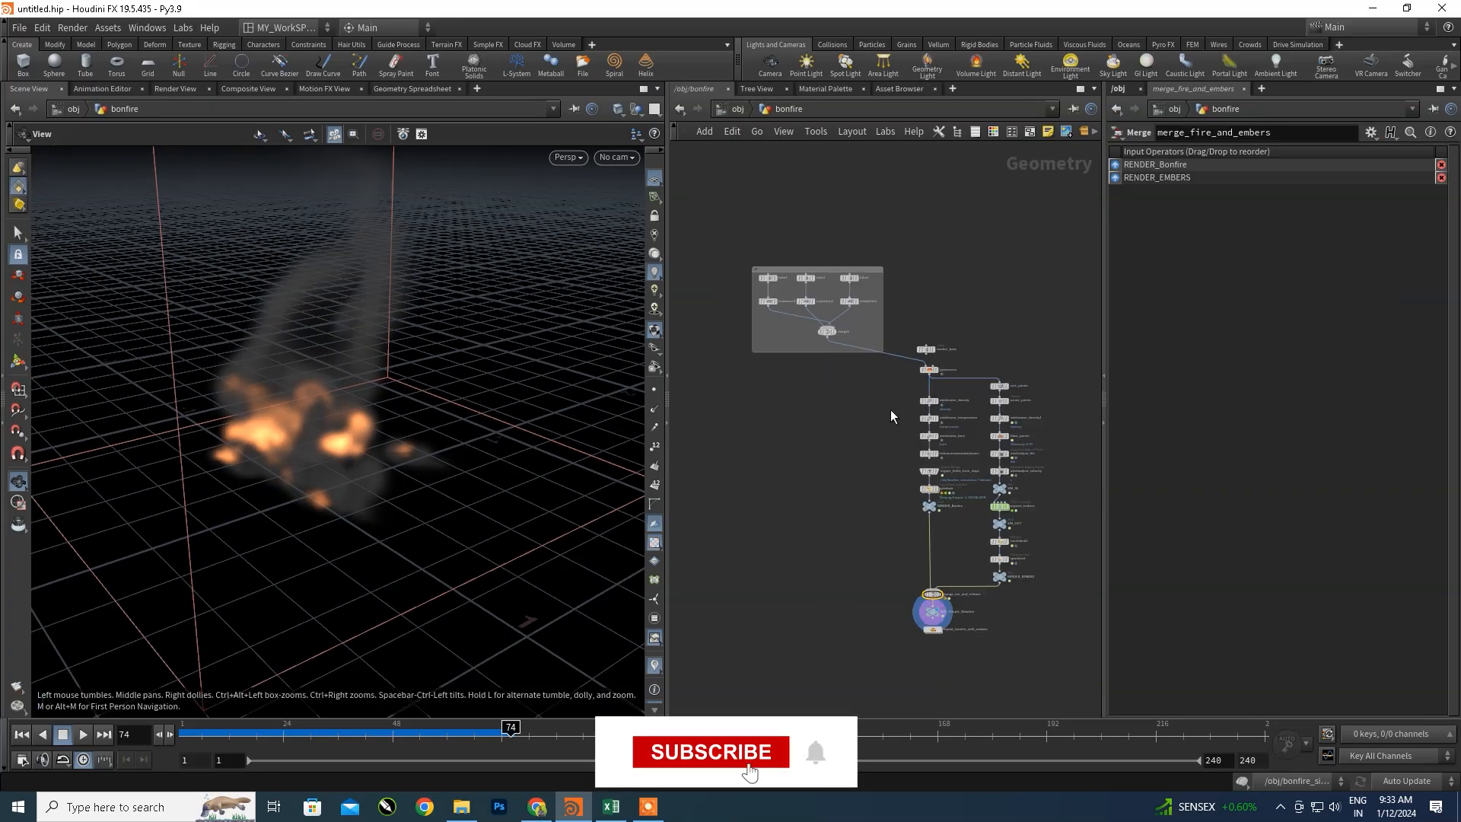
pyautogui.scroll(2, 895, 435)
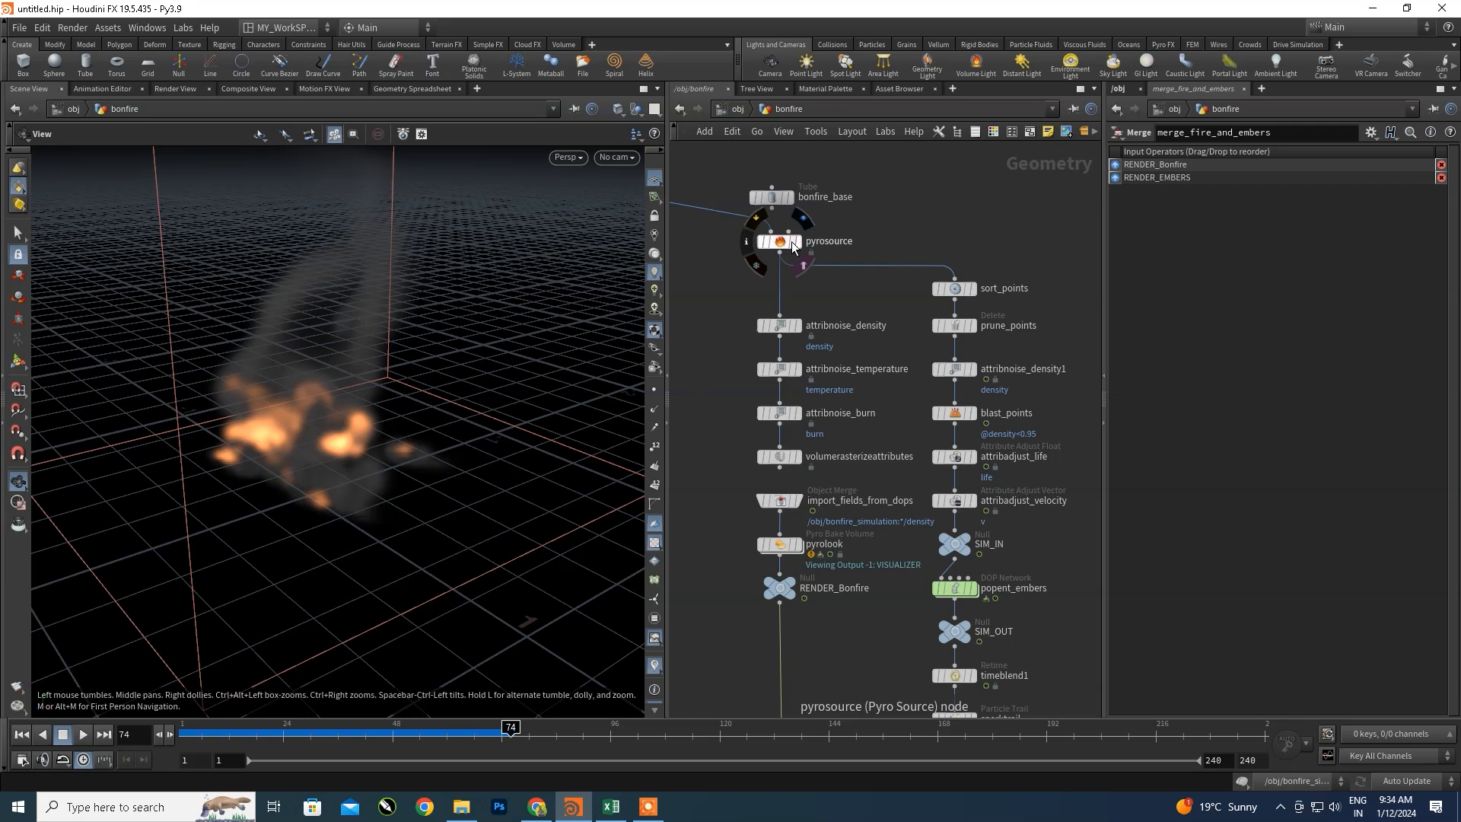
pyautogui.scroll(-3, 819, 298)
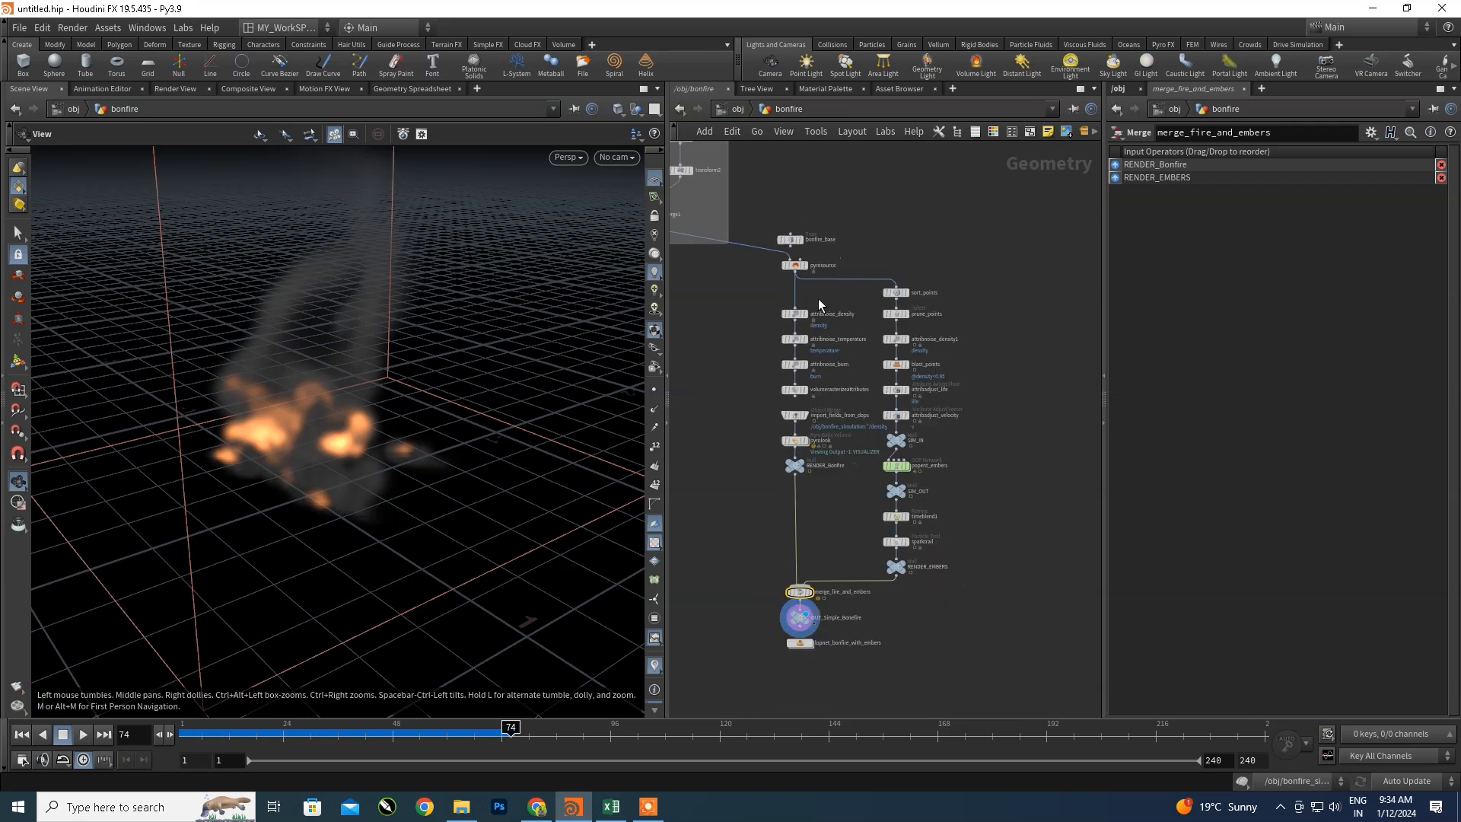
pyautogui.moveTo(819, 298); pyautogui.dragTo(902, 372, button='middle')
pyautogui.scroll(4, 864, 318)
pyautogui.scroll(-3, 876, 304)
pyautogui.moveTo(876, 304); pyautogui.dragTo(995, 352, button='middle')
pyautogui.moveTo(863, 401); pyautogui.dragTo(727, 385, button='middle')
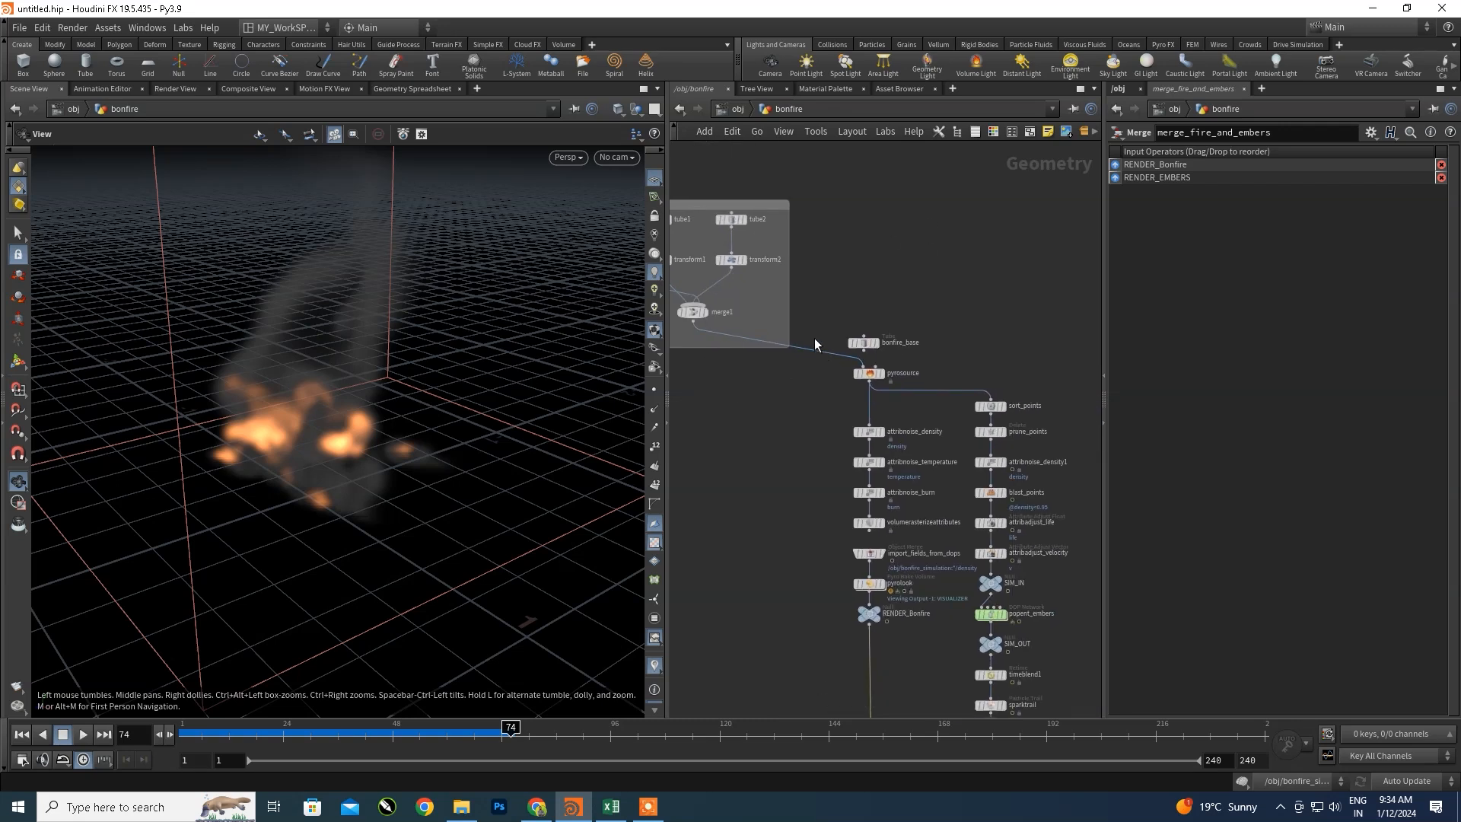
# - Cut the wire between merge1 and pyrosource and connect bonfire_base to the first input of pyrosource instead
pyautogui.press('y')
pyautogui.moveTo(814, 326); pyautogui.dragTo(782, 408)
pyautogui.scroll(5, 864, 373)
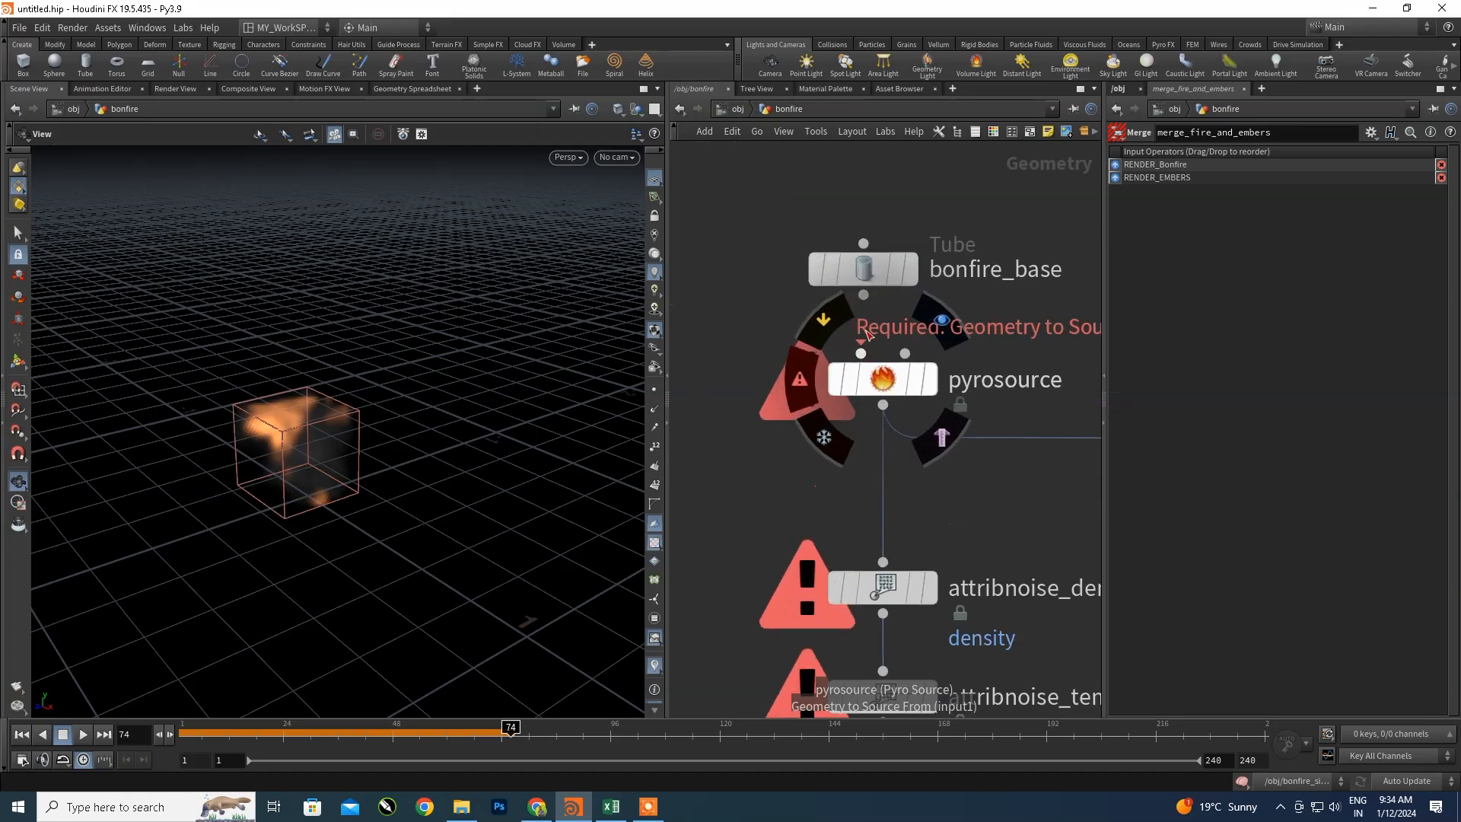
pyautogui.moveTo(863, 352); pyautogui.dragTo(863, 303)
pyautogui.scroll(1, 875, 342)
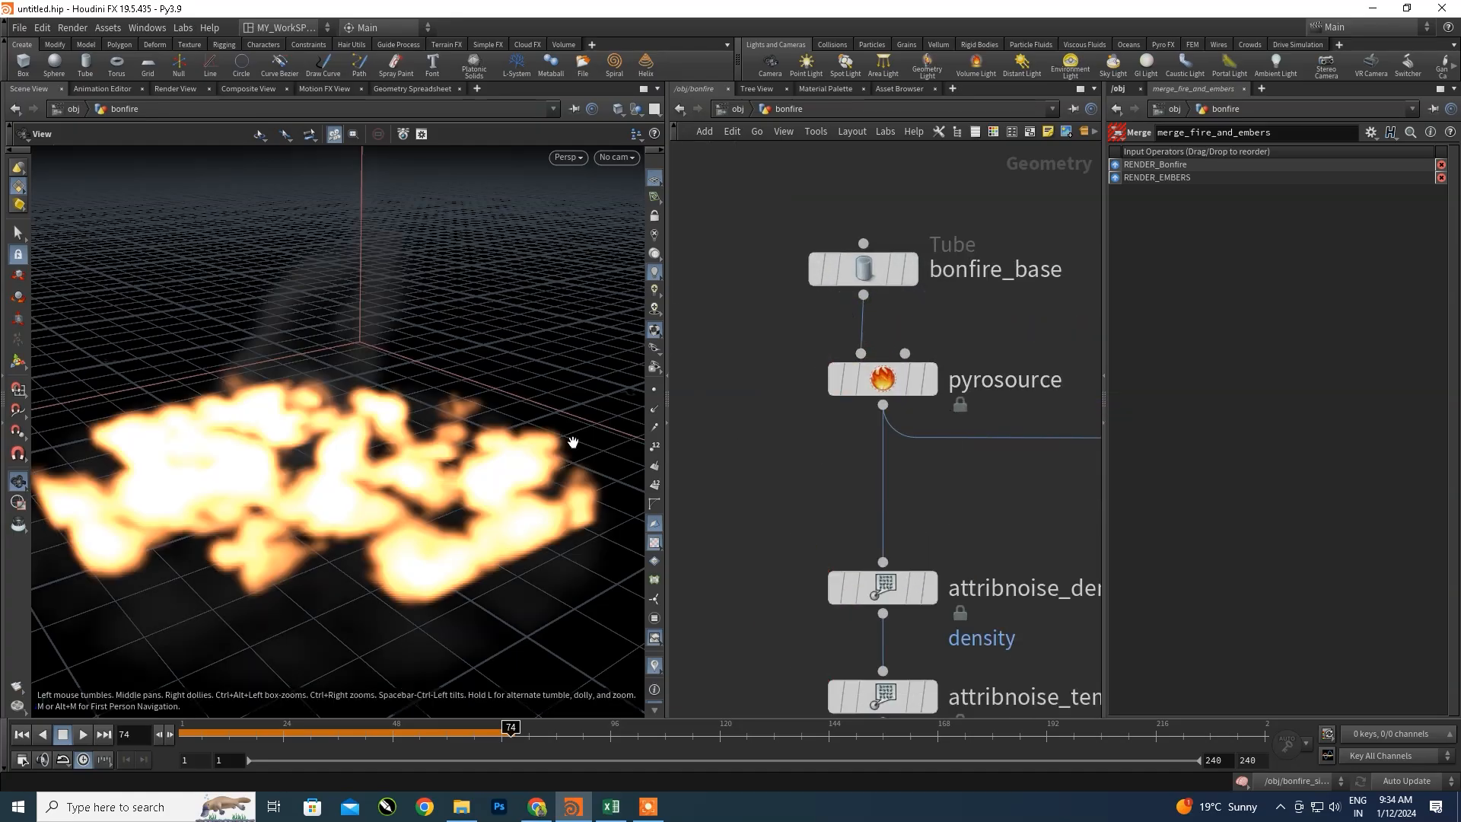
# - Display the bonfire_base tube and examine how the fire spreads over the disc
pyautogui.scroll(-5, 385, 477)
pyautogui.click(910, 270)
pyautogui.moveTo(426, 517); pyautogui.dragTo(381, 480)
pyautogui.moveTo(279, 522); pyautogui.dragTo(277, 473)
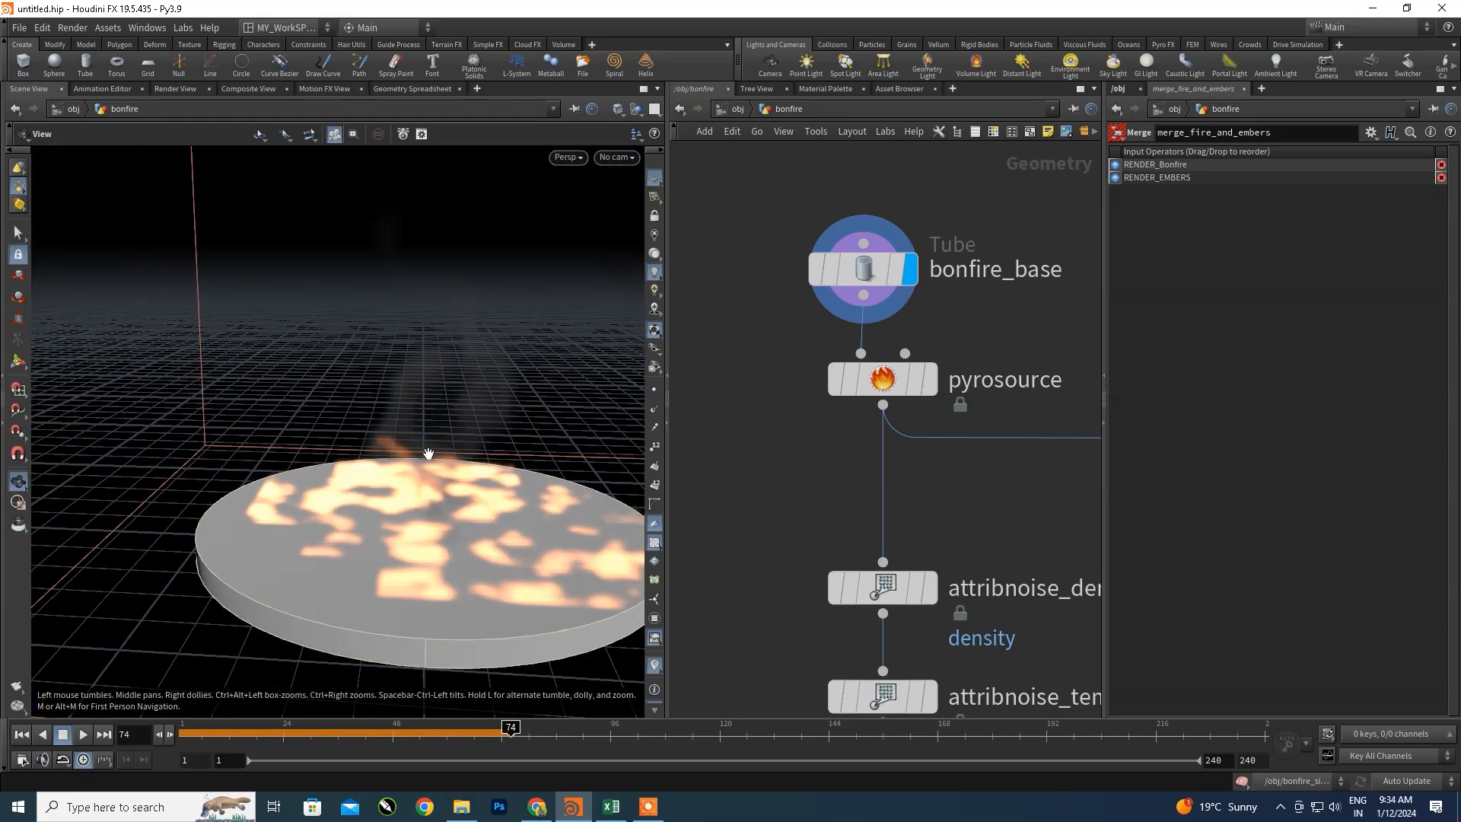
pyautogui.moveTo(429, 453); pyautogui.dragTo(398, 440)
pyautogui.scroll(-2, 398, 440)
pyautogui.moveTo(398, 440); pyautogui.dragTo(376, 402, button='middle')
pyautogui.moveTo(299, 452); pyautogui.dragTo(298, 483)
pyautogui.scroll(-2, 916, 402)
# - Inspect the bonfire_base node and its link to pyrosource, and view the disc up close
pyautogui.scroll(-3, 905, 423)
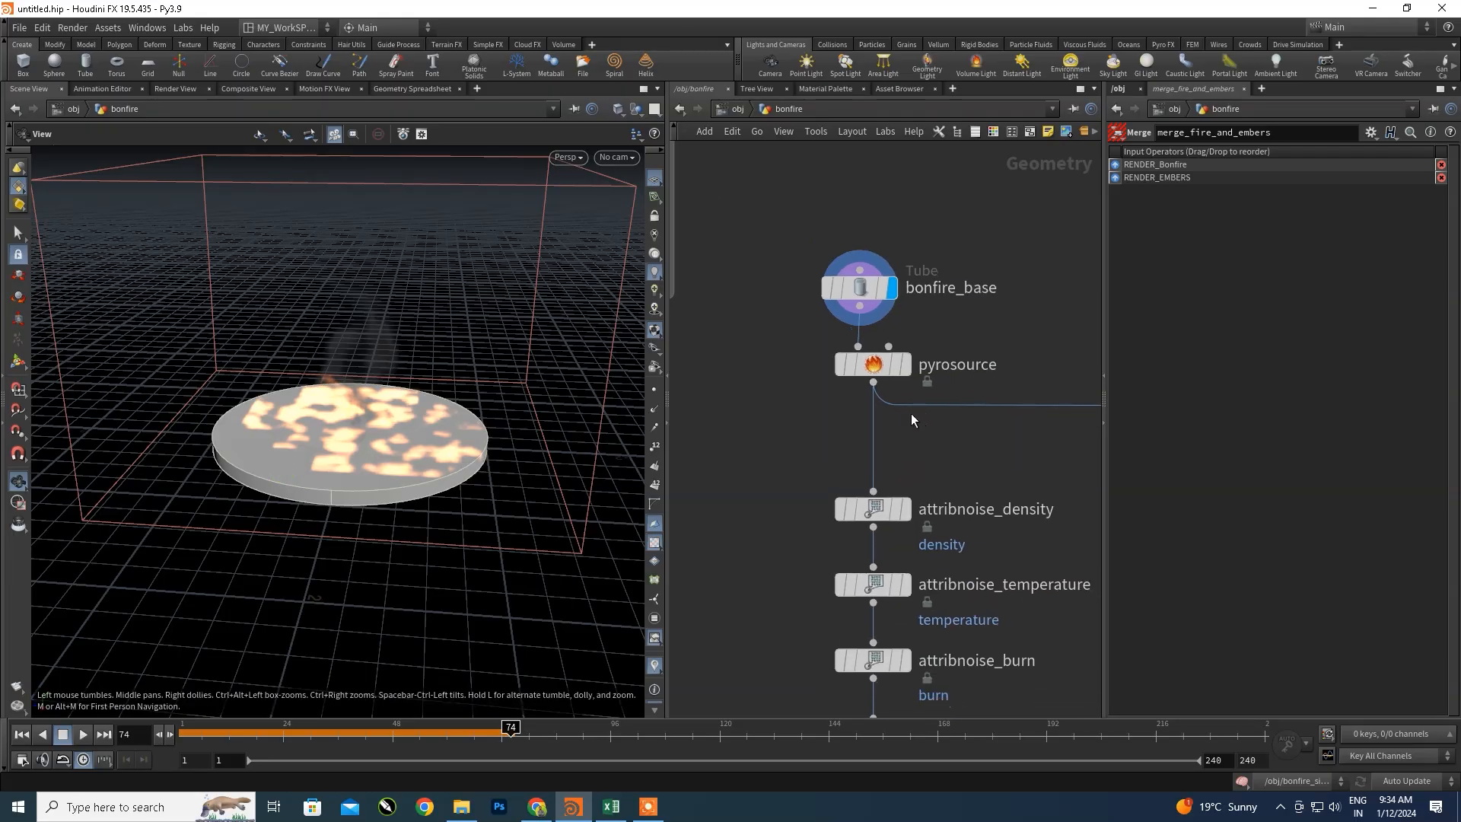
pyautogui.scroll(3, 892, 374)
pyautogui.scroll(-3, 837, 342)
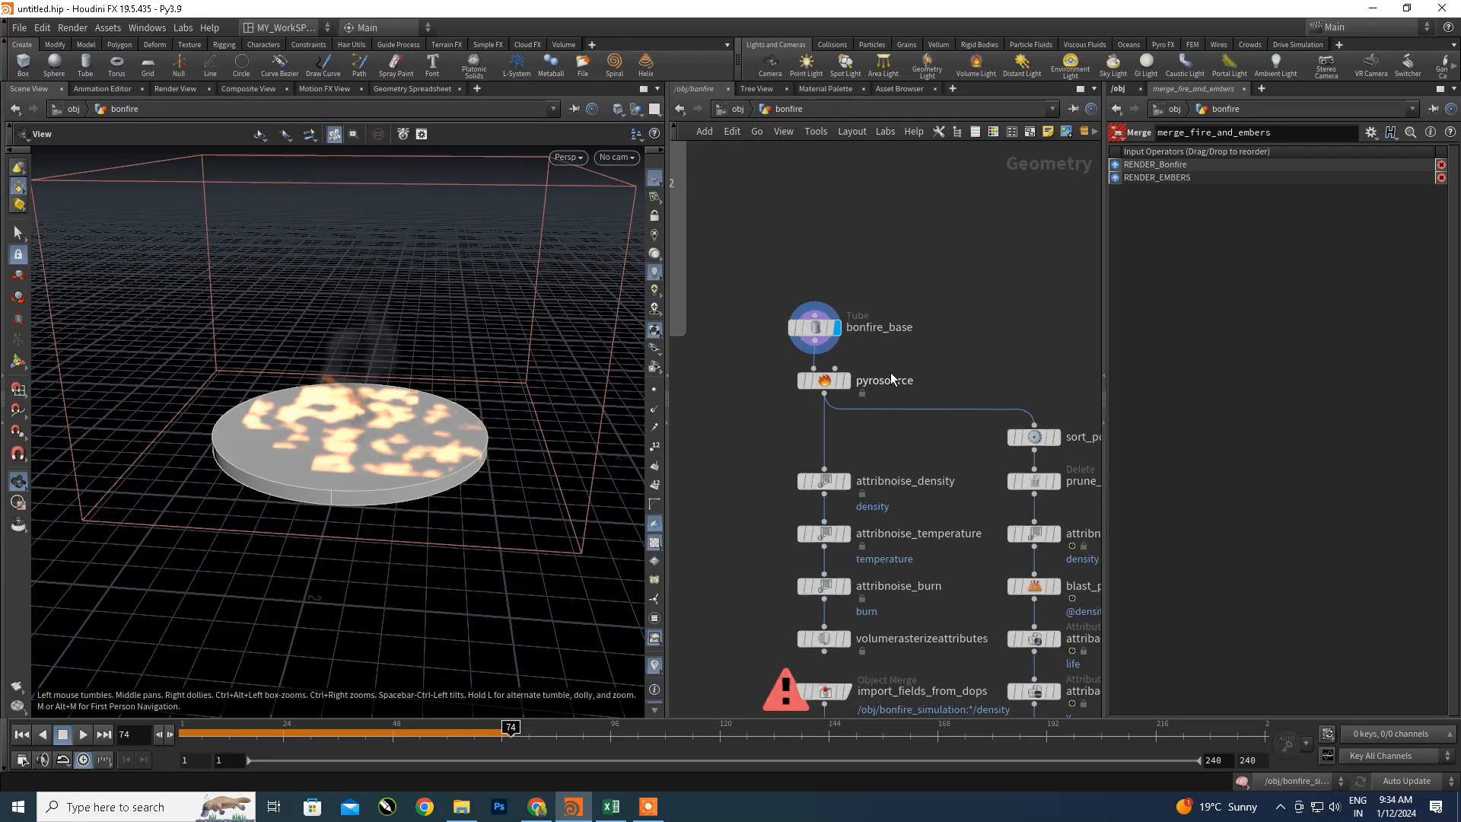
pyautogui.scroll(5, 832, 320)
pyautogui.moveTo(832, 315)
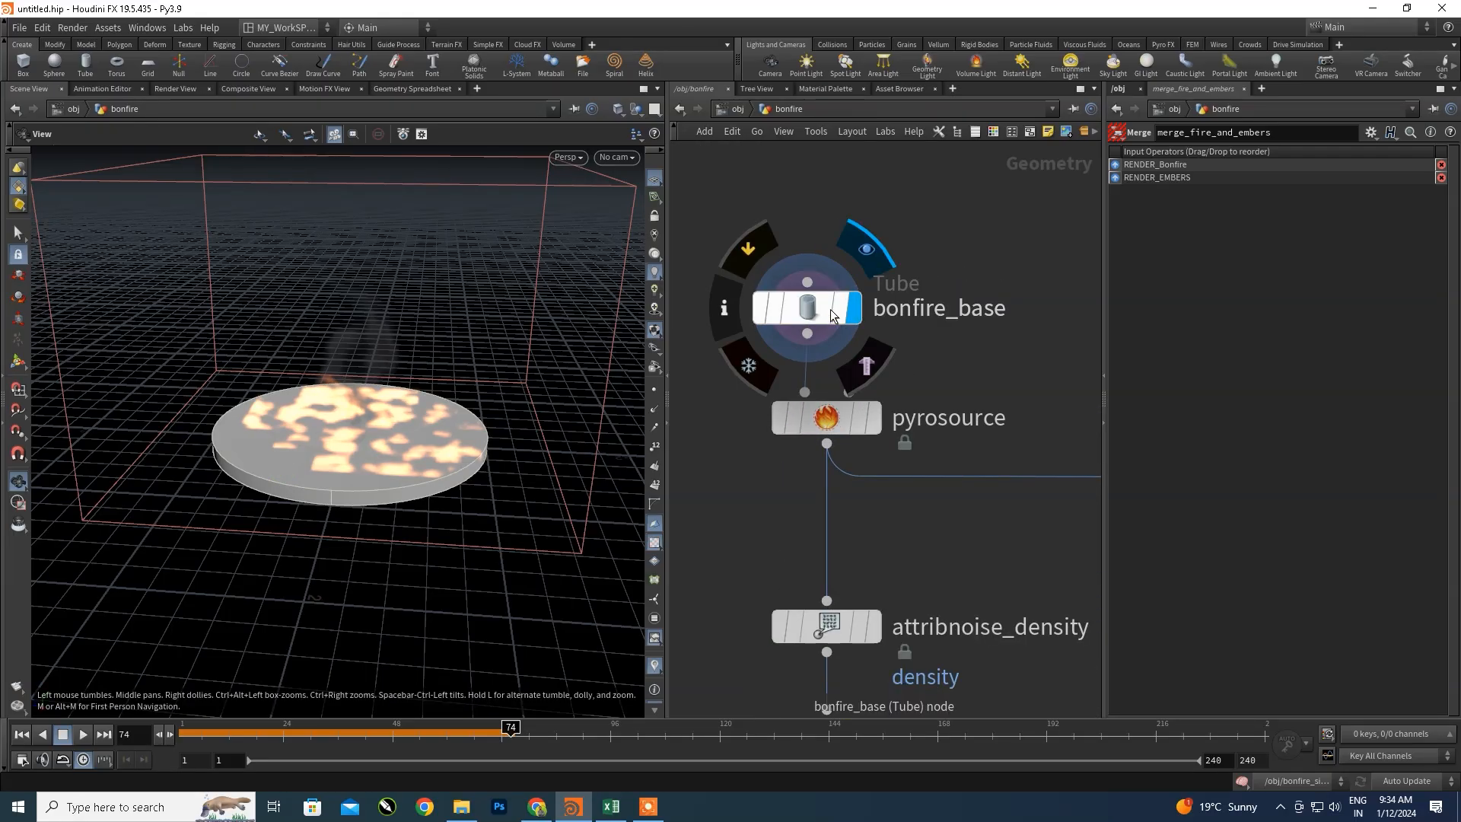
pyautogui.scroll(-5, 832, 315)
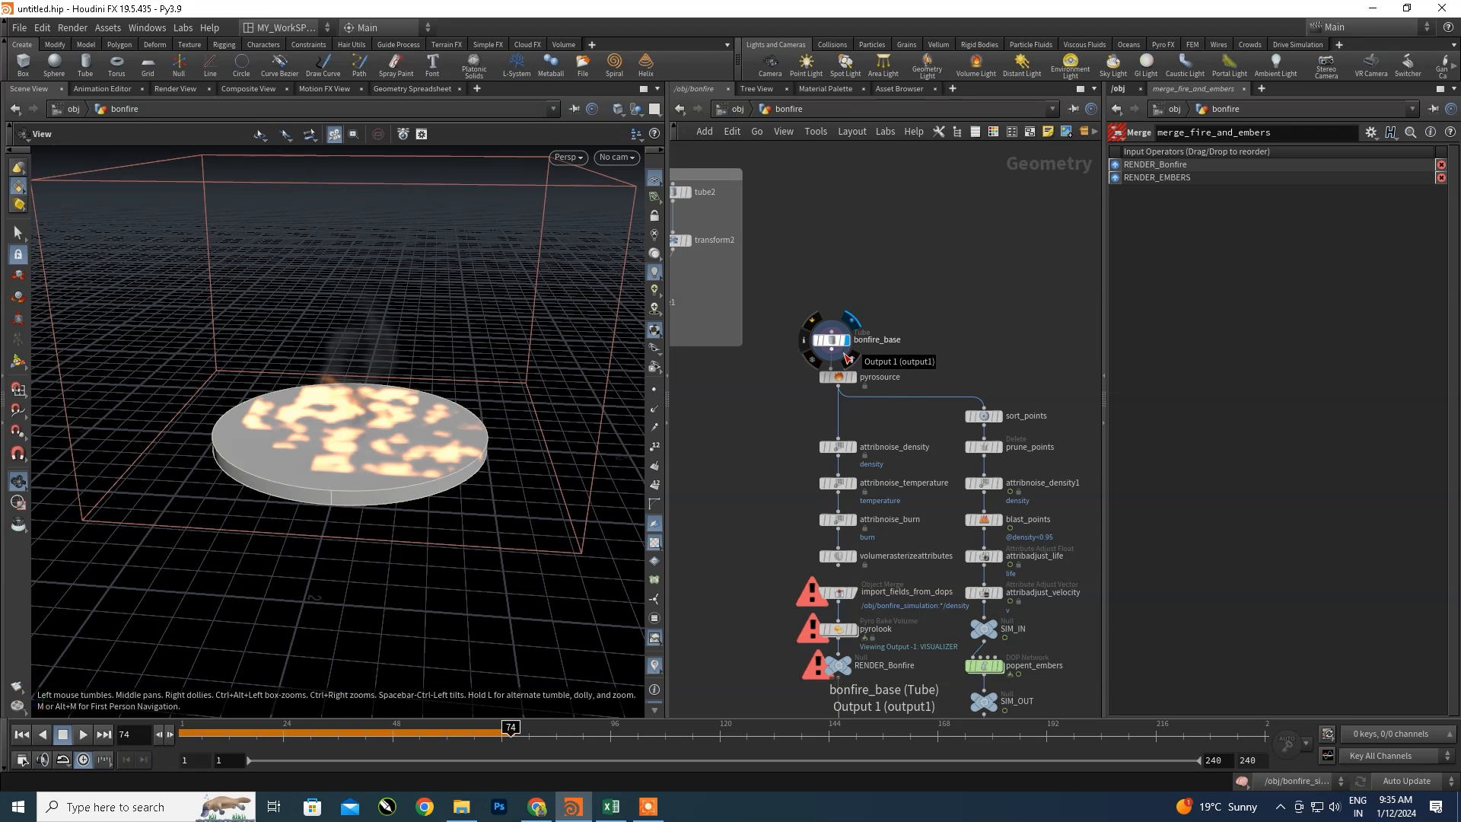
pyautogui.moveTo(303, 457); pyautogui.dragTo(424, 433, button='right')
pyautogui.moveTo(424, 433); pyautogui.dragTo(388, 440)
pyautogui.moveTo(388, 441); pyautogui.dragTo(381, 475, button='right')
# - Display the pyrosource node, bring up its parameters, and check the scattered source points on the disc
pyautogui.scroll(7, 874, 374)
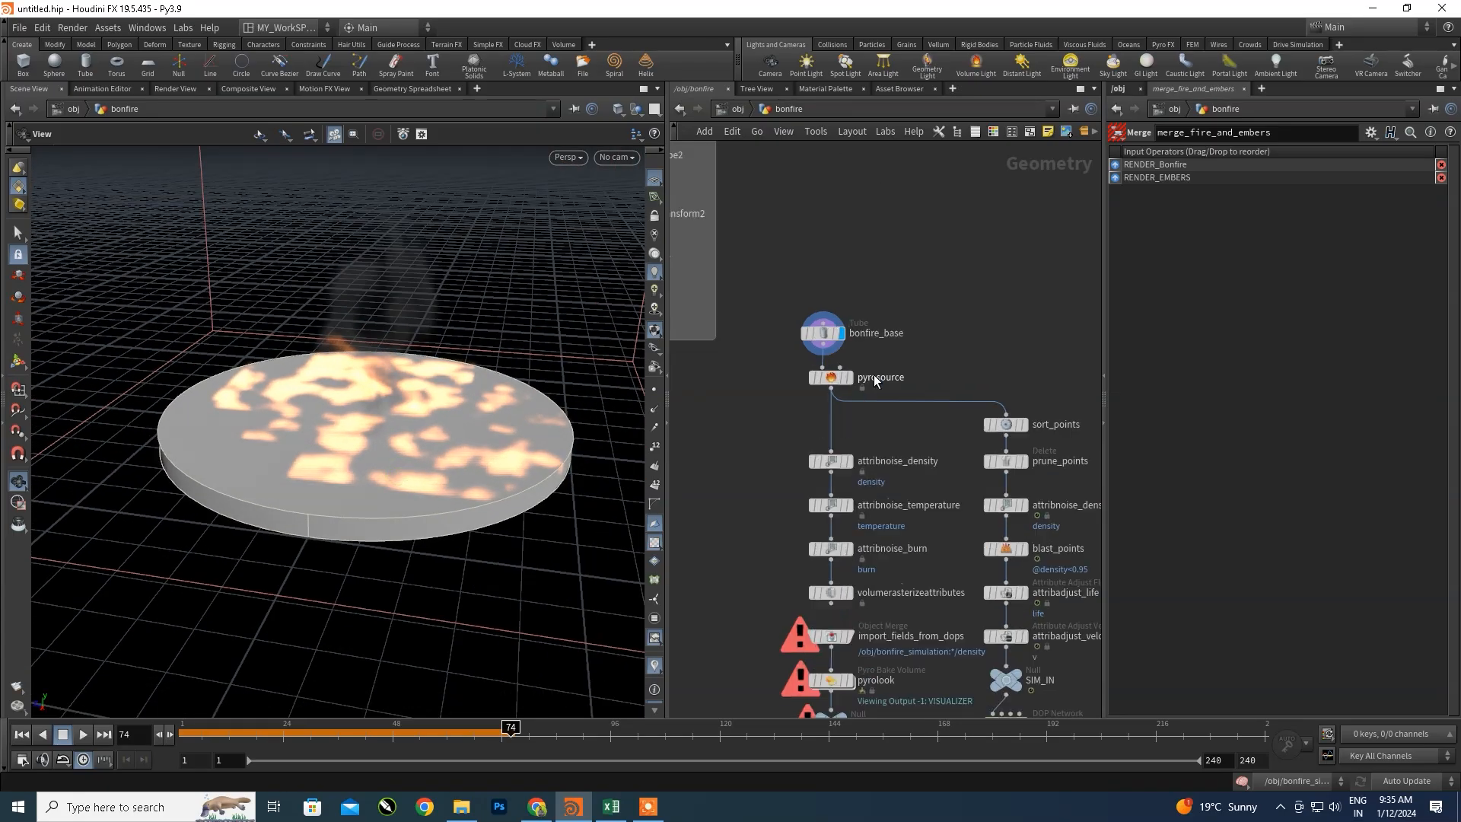
pyautogui.moveTo(862, 358); pyautogui.dragTo(925, 337, button='middle')
pyautogui.click(888, 371)
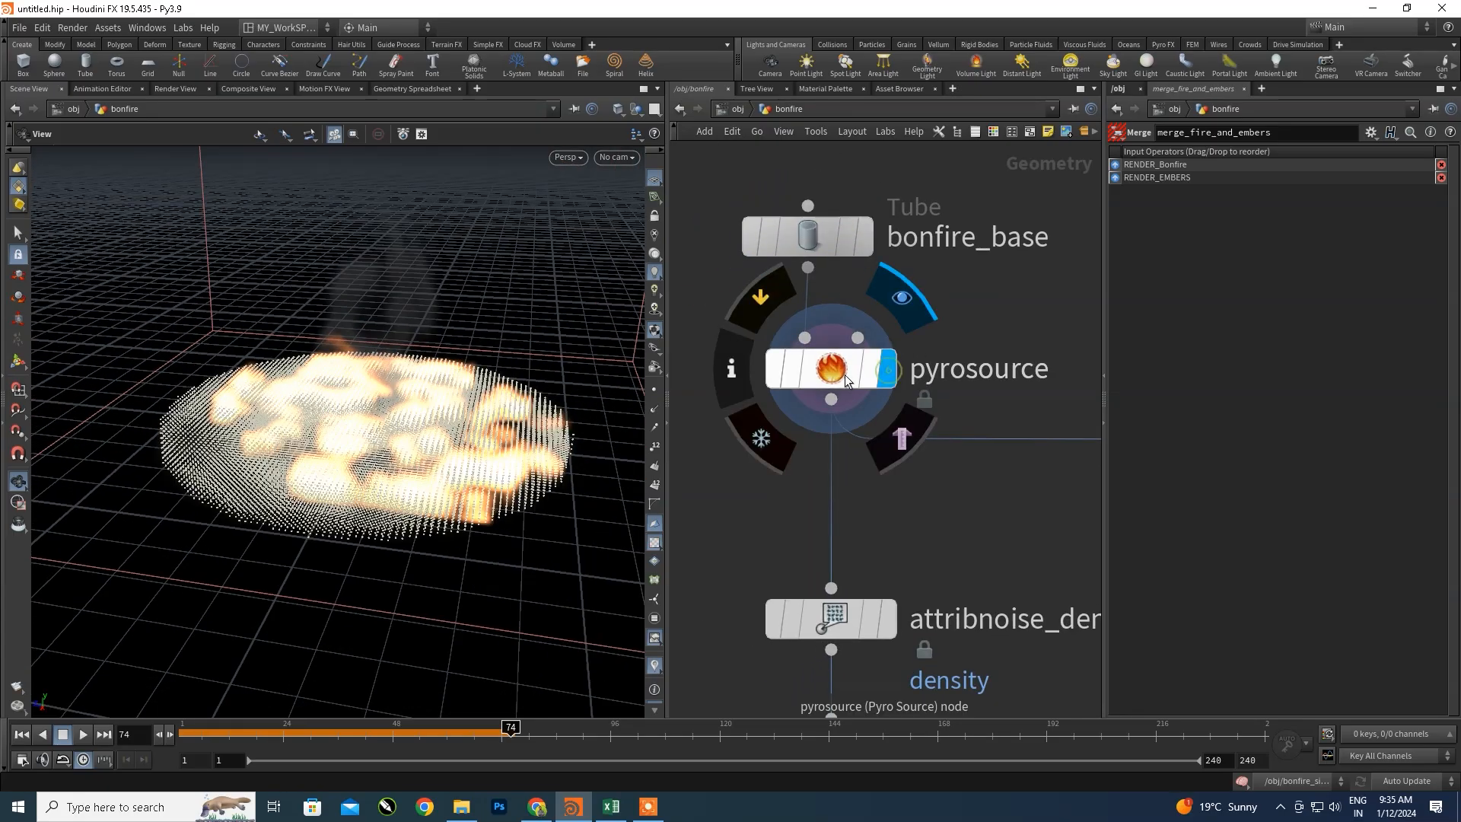
pyautogui.click(834, 373)
pyautogui.scroll(2, 359, 423)
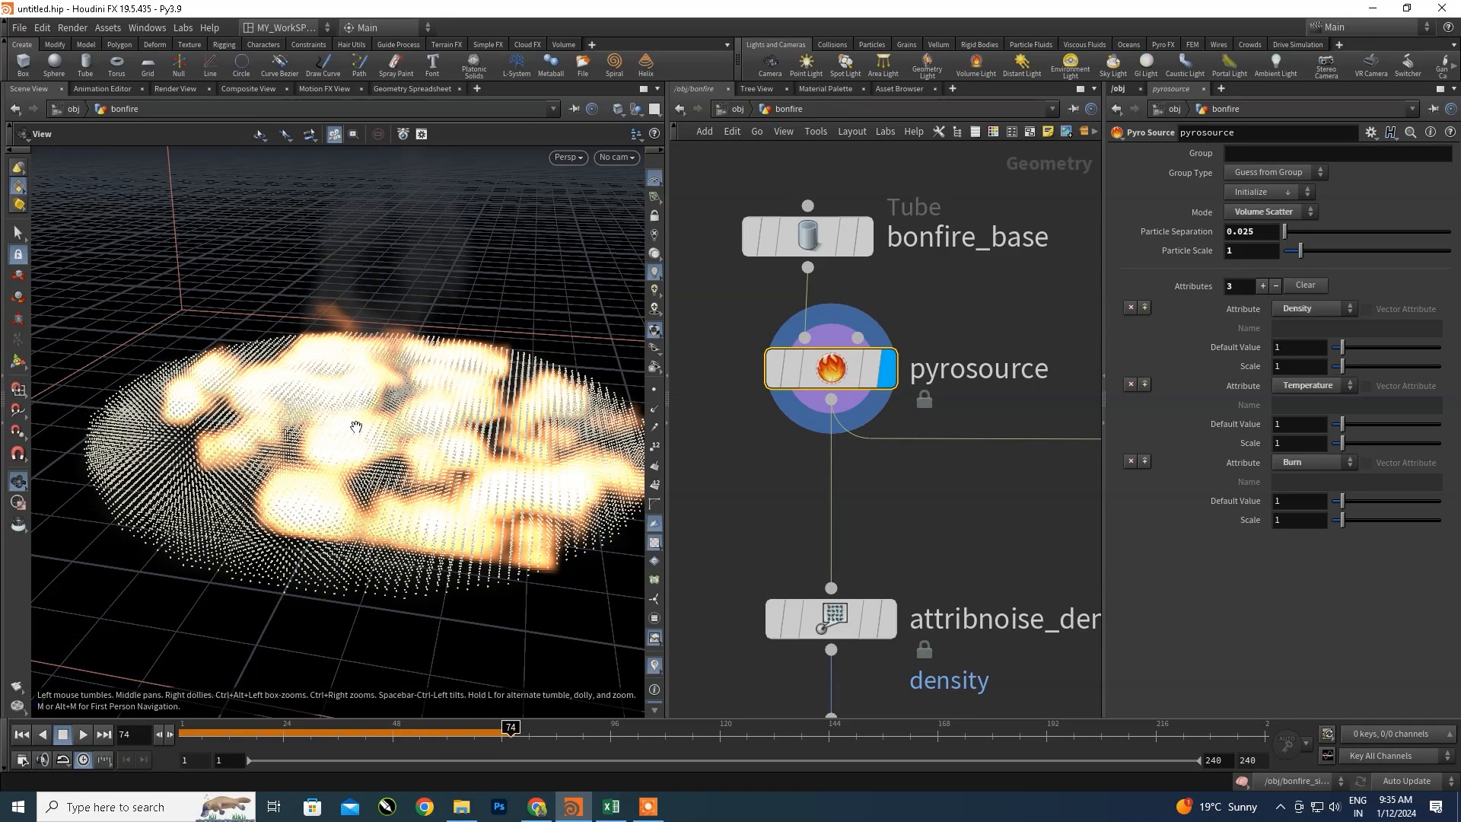
# - Return to the object level, re-enter the bonfire network, and inspect the pyrosource points on the disc
pyautogui.scroll(2, 361, 424)
pyautogui.scroll(-2, 362, 426)
pyautogui.moveTo(363, 428); pyautogui.dragTo(376, 493, button='right')
pyautogui.moveTo(376, 493); pyautogui.dragTo(365, 498)
pyautogui.moveTo(816, 378)
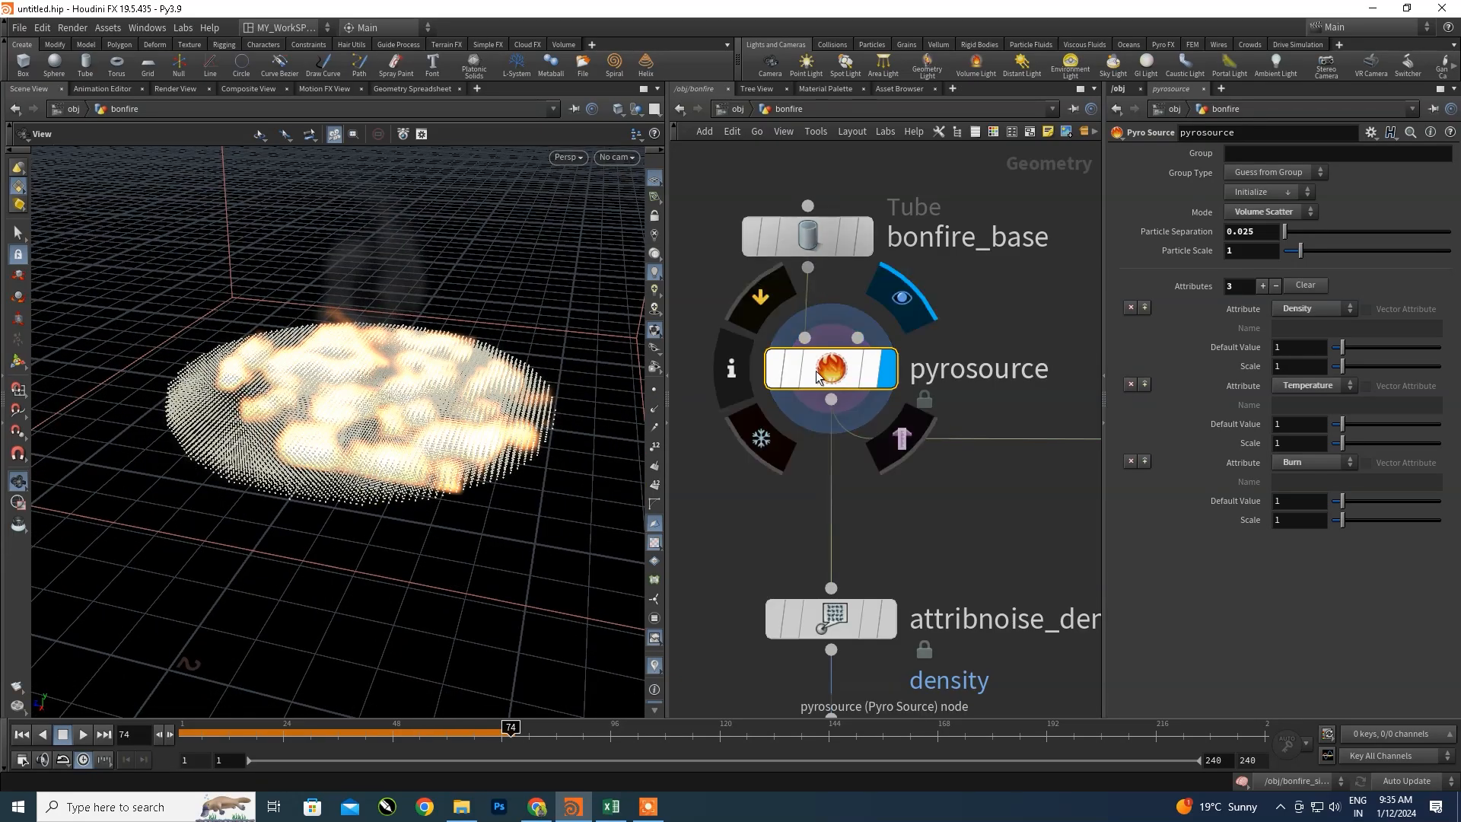
pyautogui.click(735, 108)
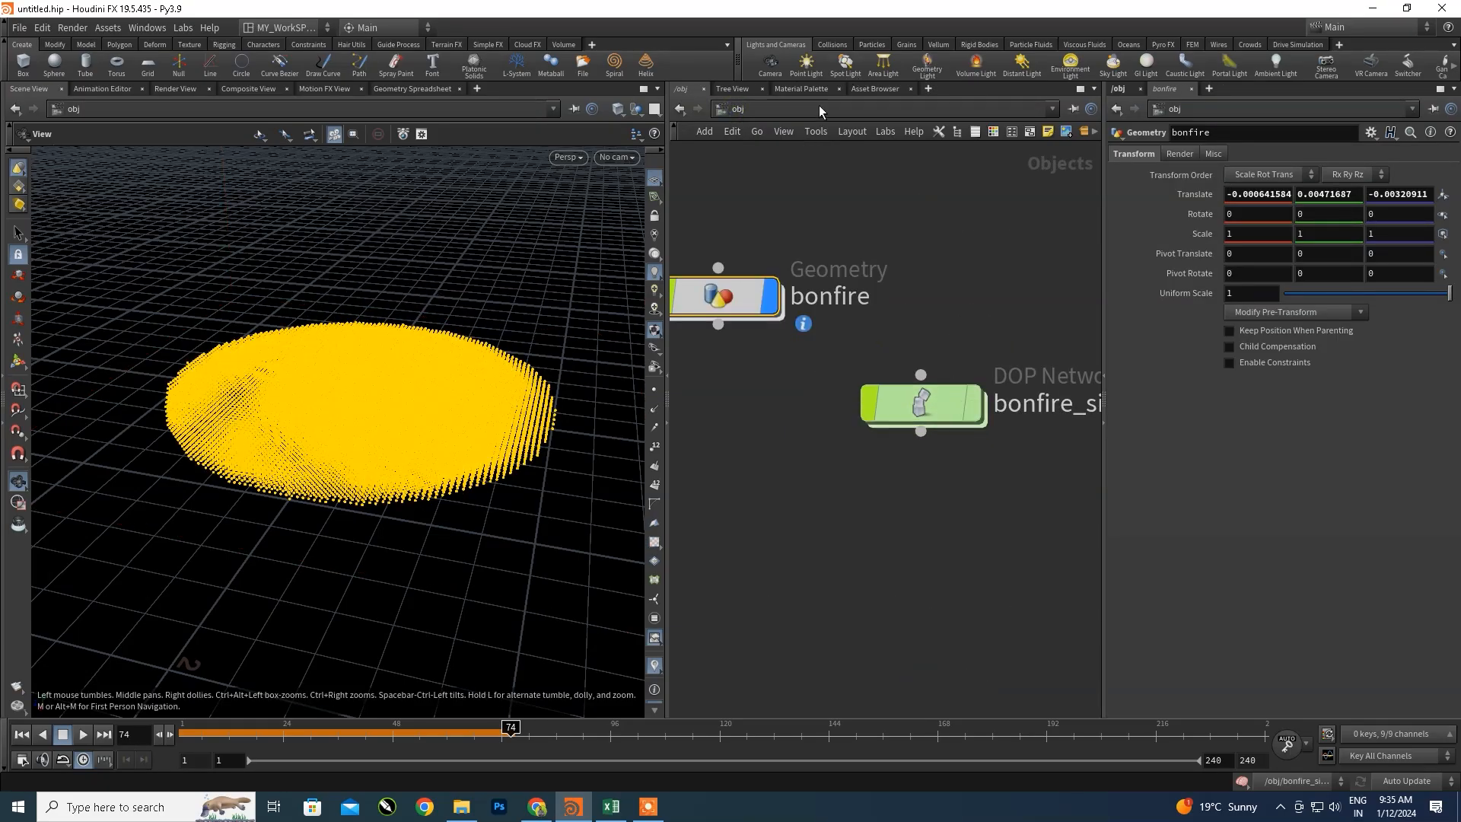
pyautogui.doubleClick(723, 296)
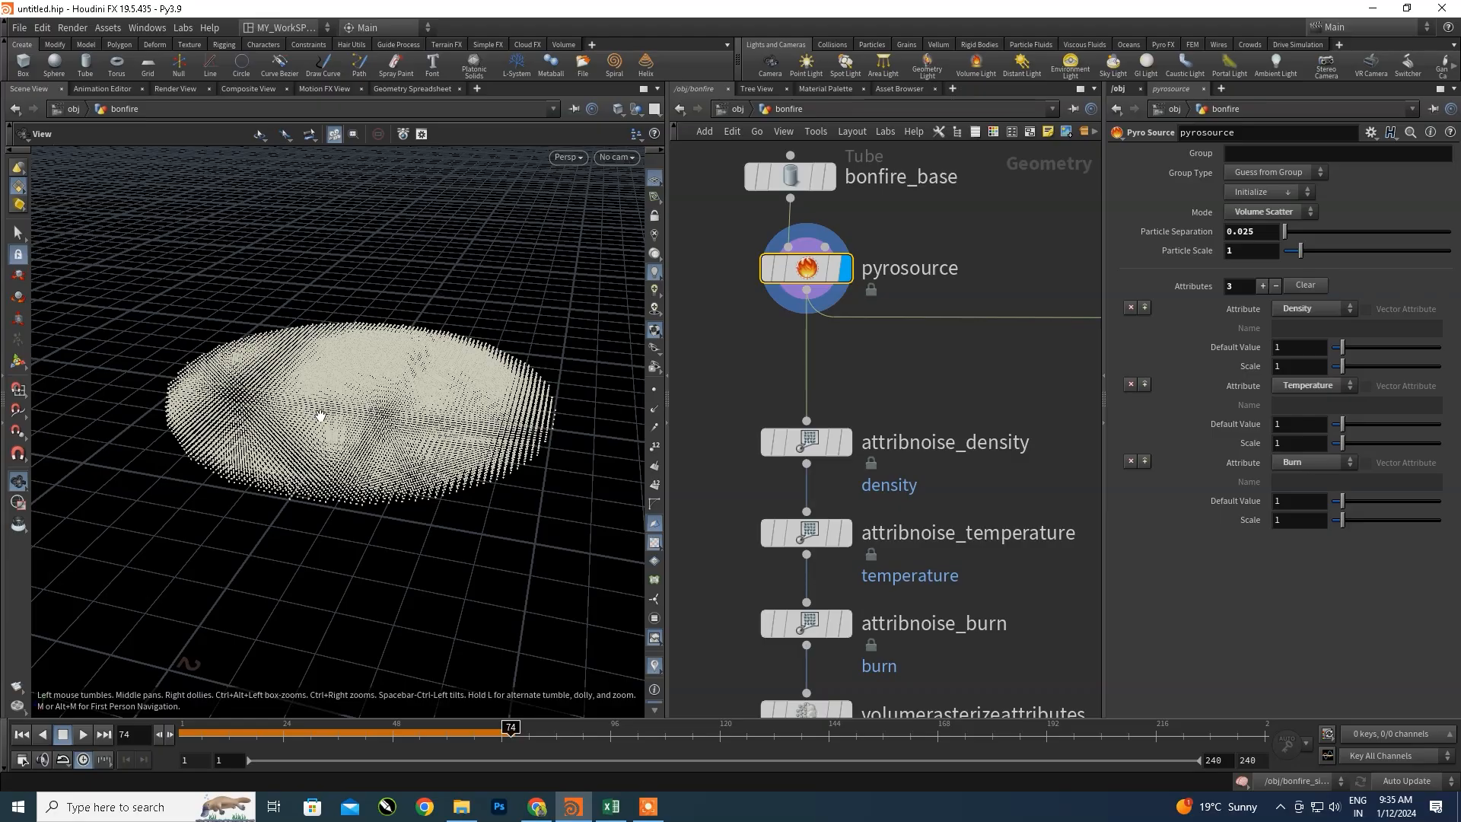
pyautogui.scroll(3, 323, 416)
pyautogui.moveTo(324, 416); pyautogui.dragTo(366, 414)
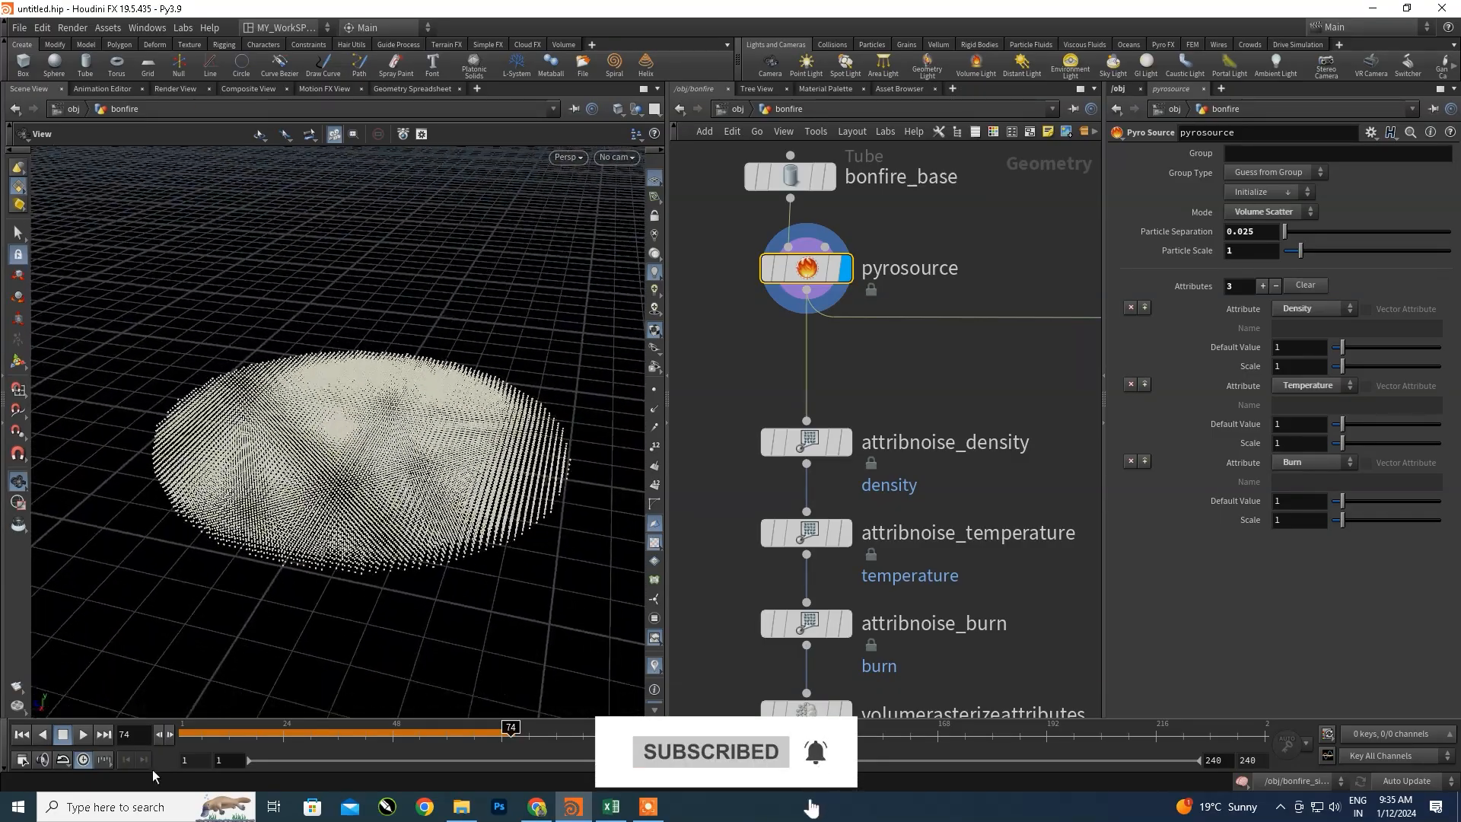
# - Play the timeline from the first frame to check the pyrosource points over time, stop at frame 55, and survey the downstream nodes
pyautogui.click(23, 735)
pyautogui.click(85, 737)
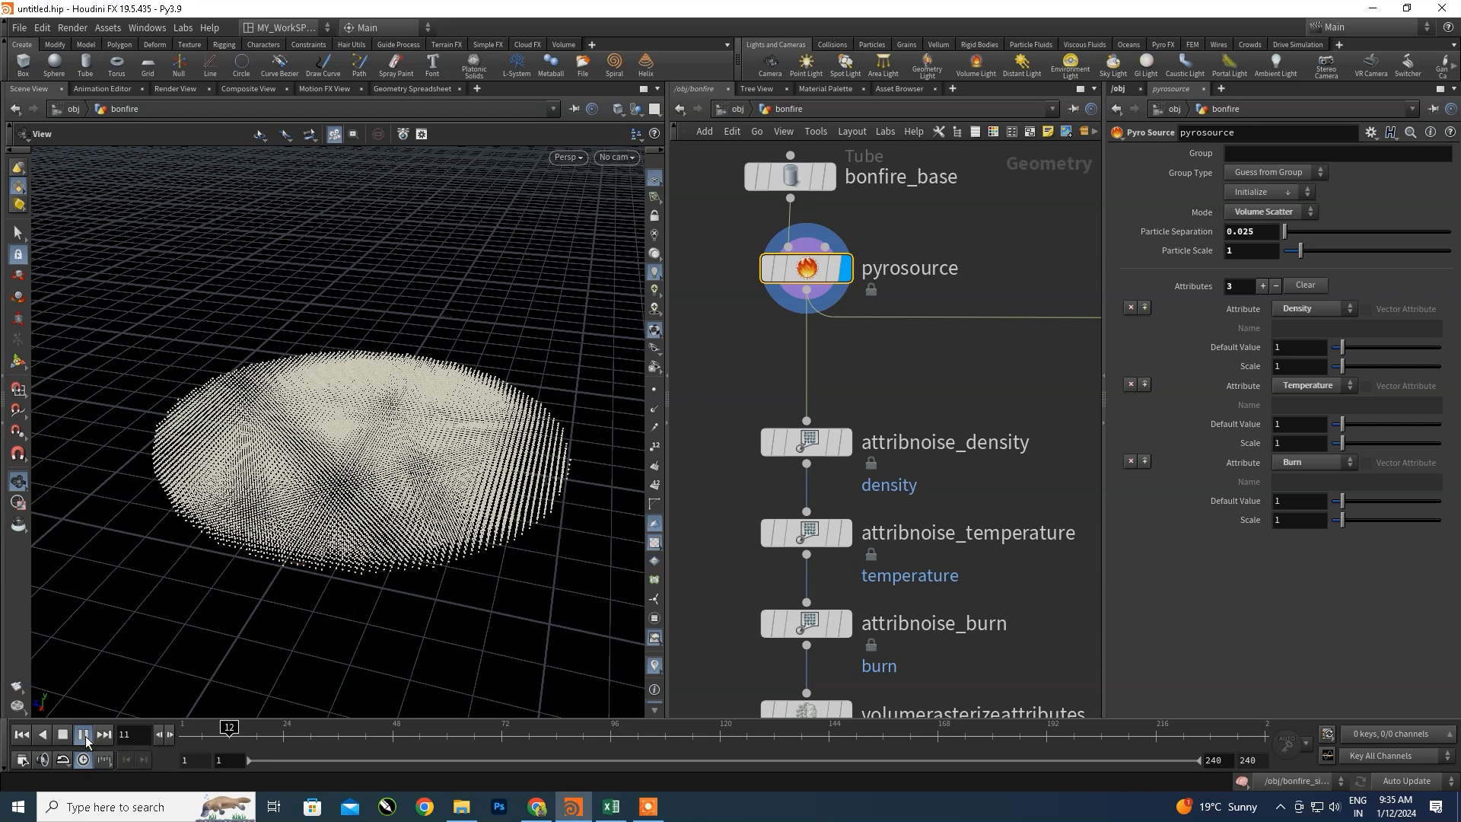
pyautogui.click(86, 737)
pyautogui.scroll(-5, 885, 392)
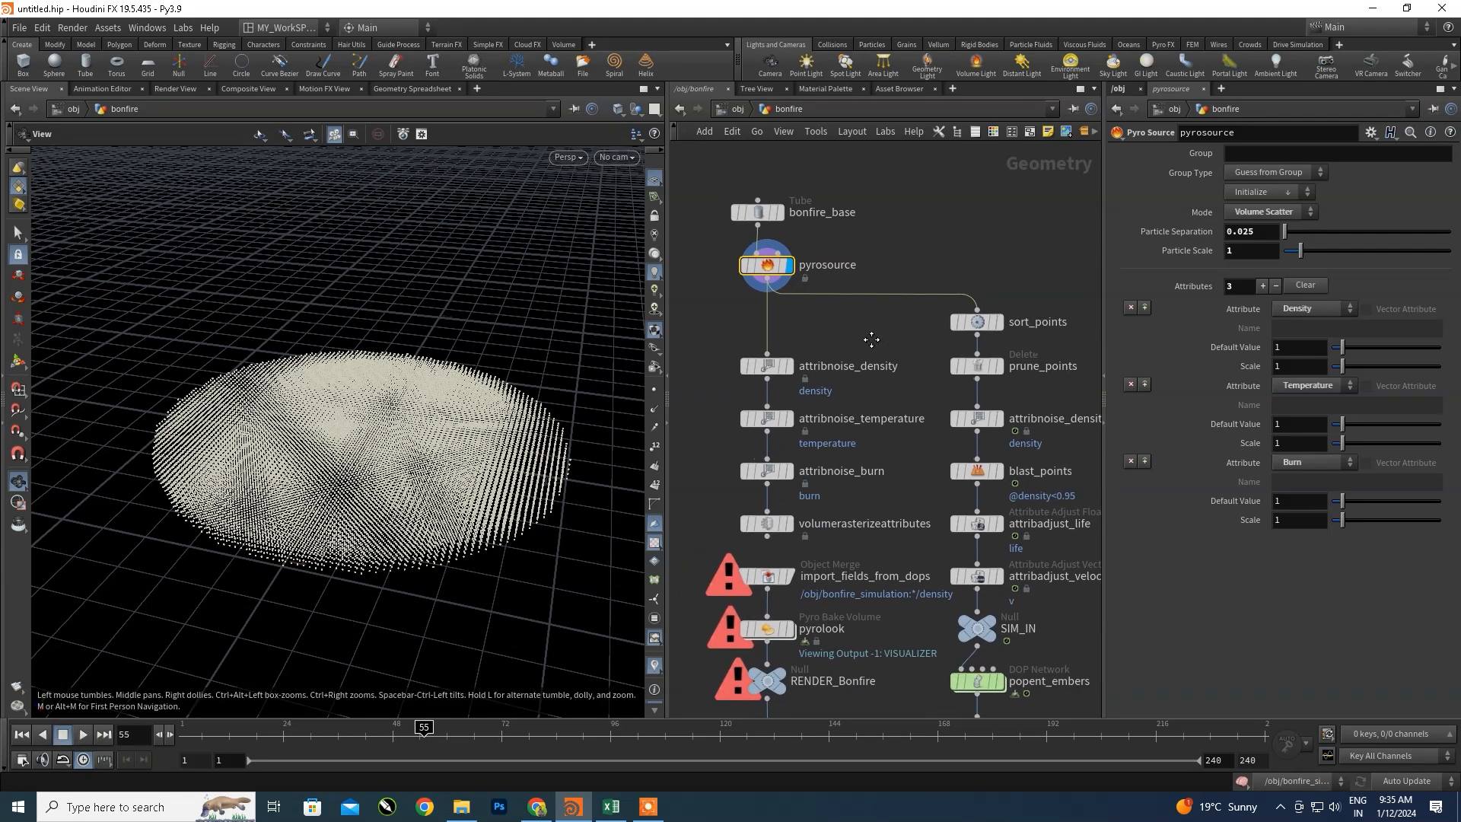
pyautogui.scroll(3, 853, 328)
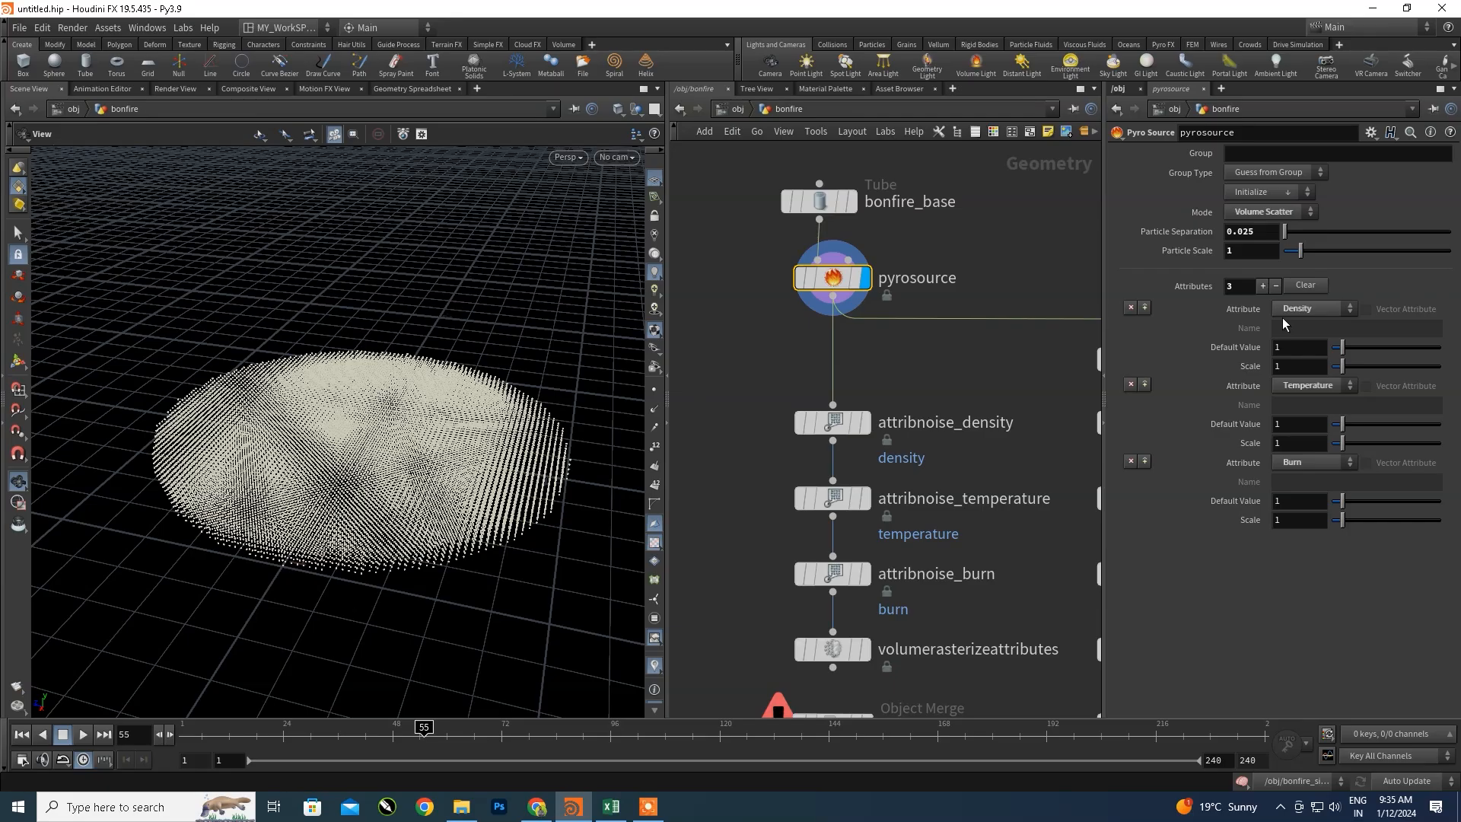
# - Try a Particle Separation of .05 on the pyrosource node and undo the change
pyautogui.doubleClick(1267, 230)
pyautogui.write('.05')
pyautogui.press('Return')
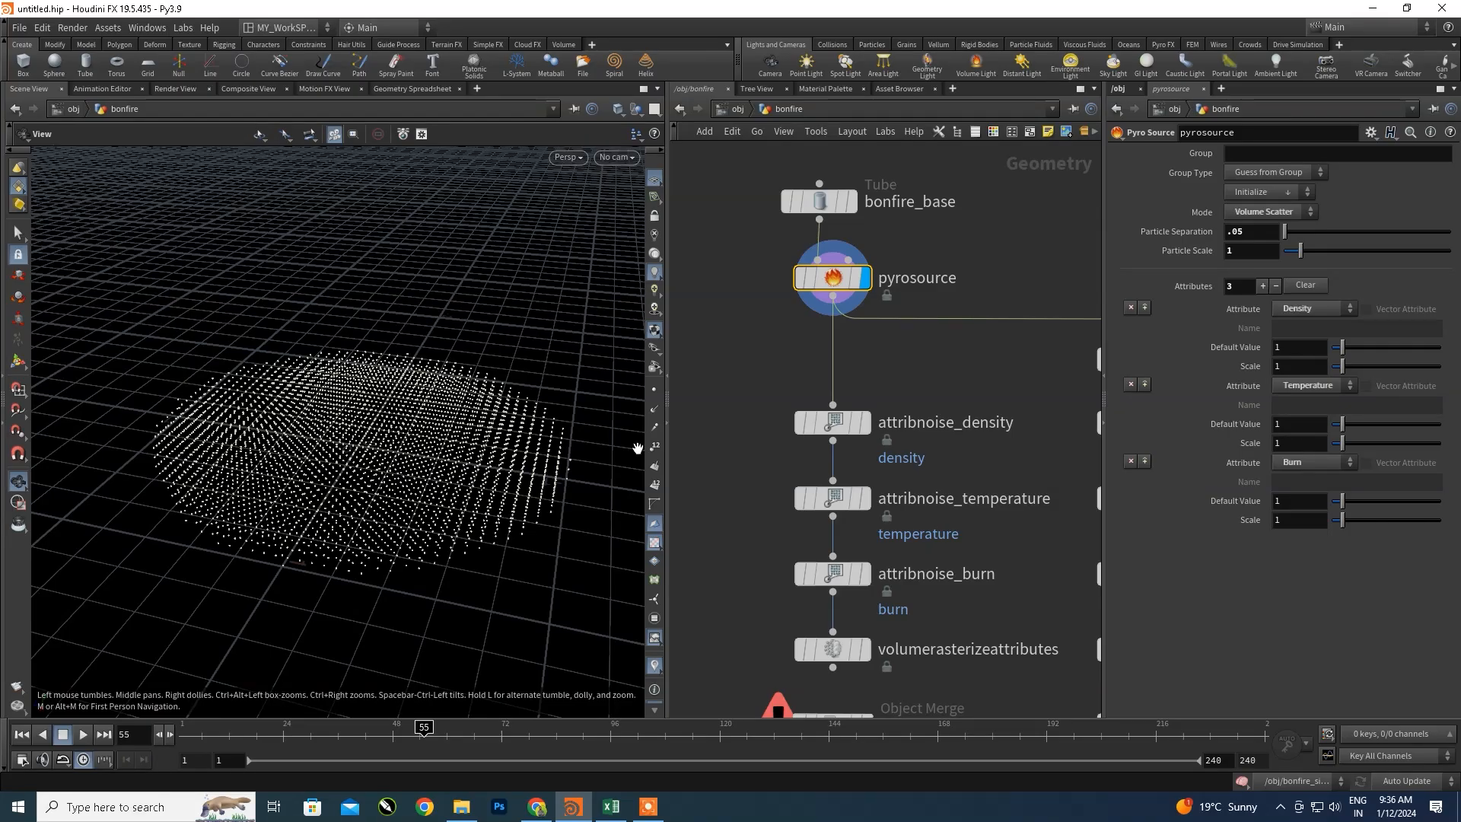
pyautogui.hotkey('ctrl', 'z')
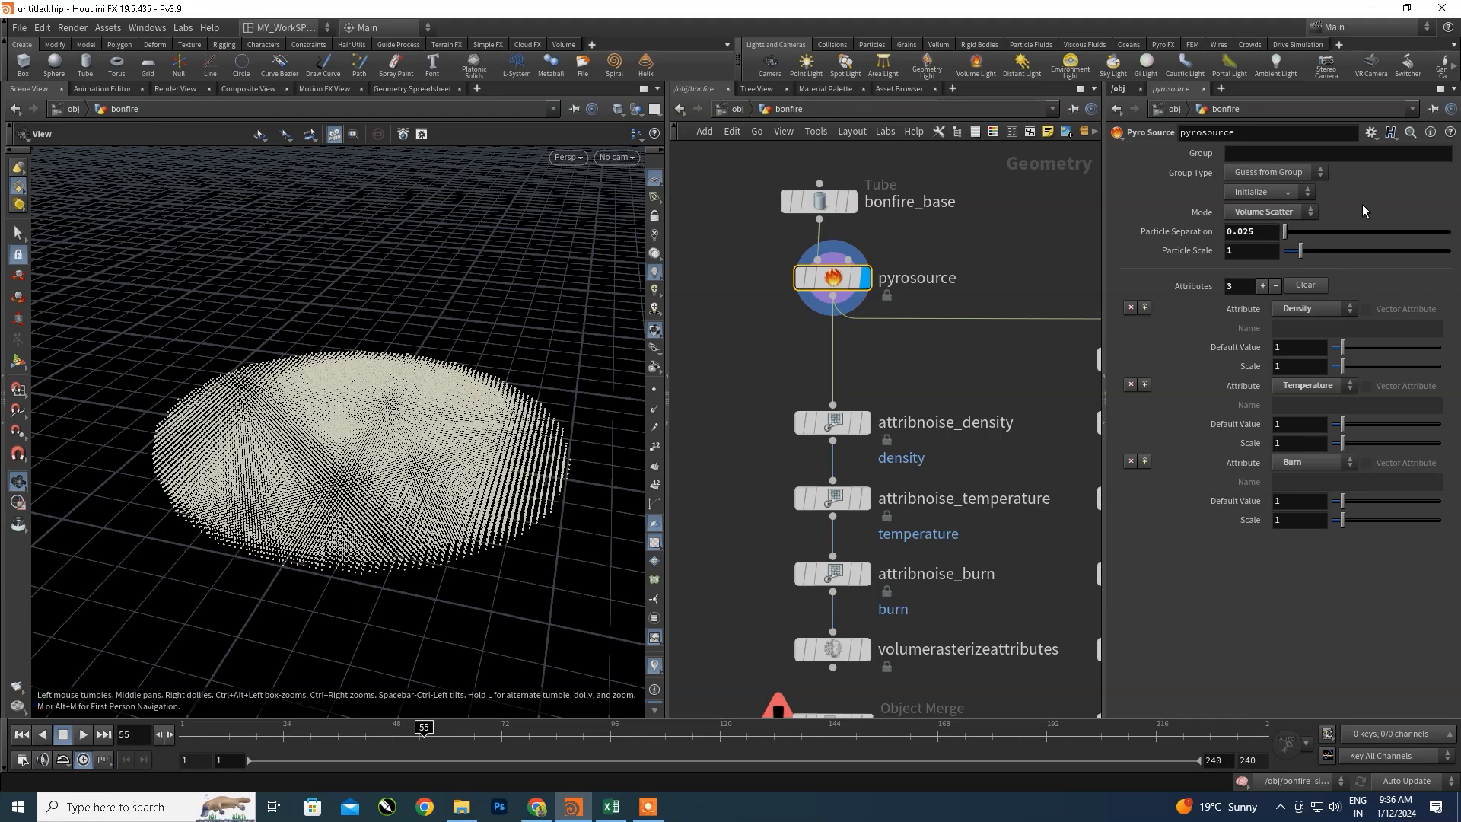
# - Try the Surface Scatter mode on the pyrosource node and switch back to Volume Scatter
pyautogui.click(1284, 209)
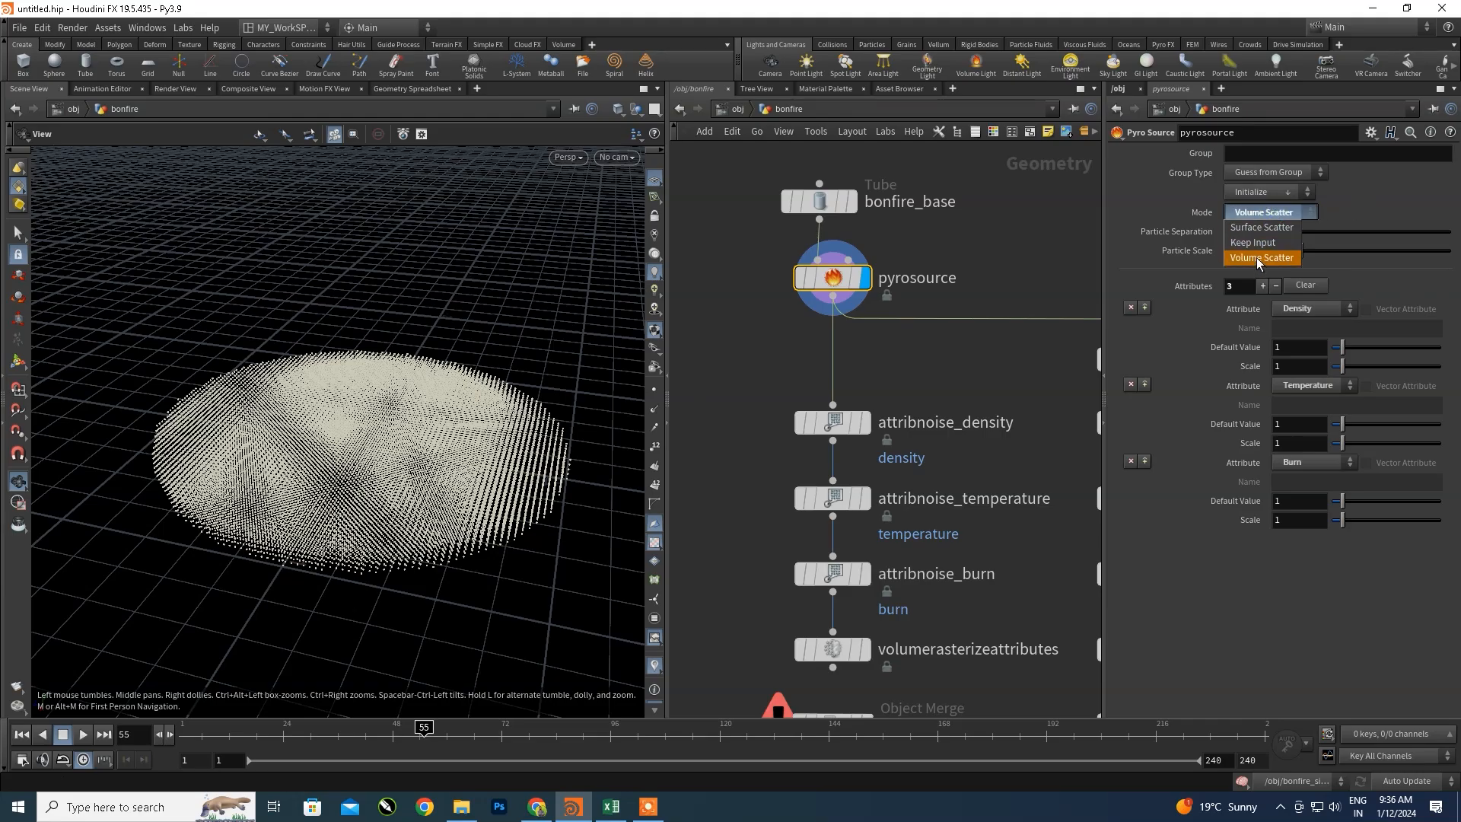
pyautogui.click(1261, 228)
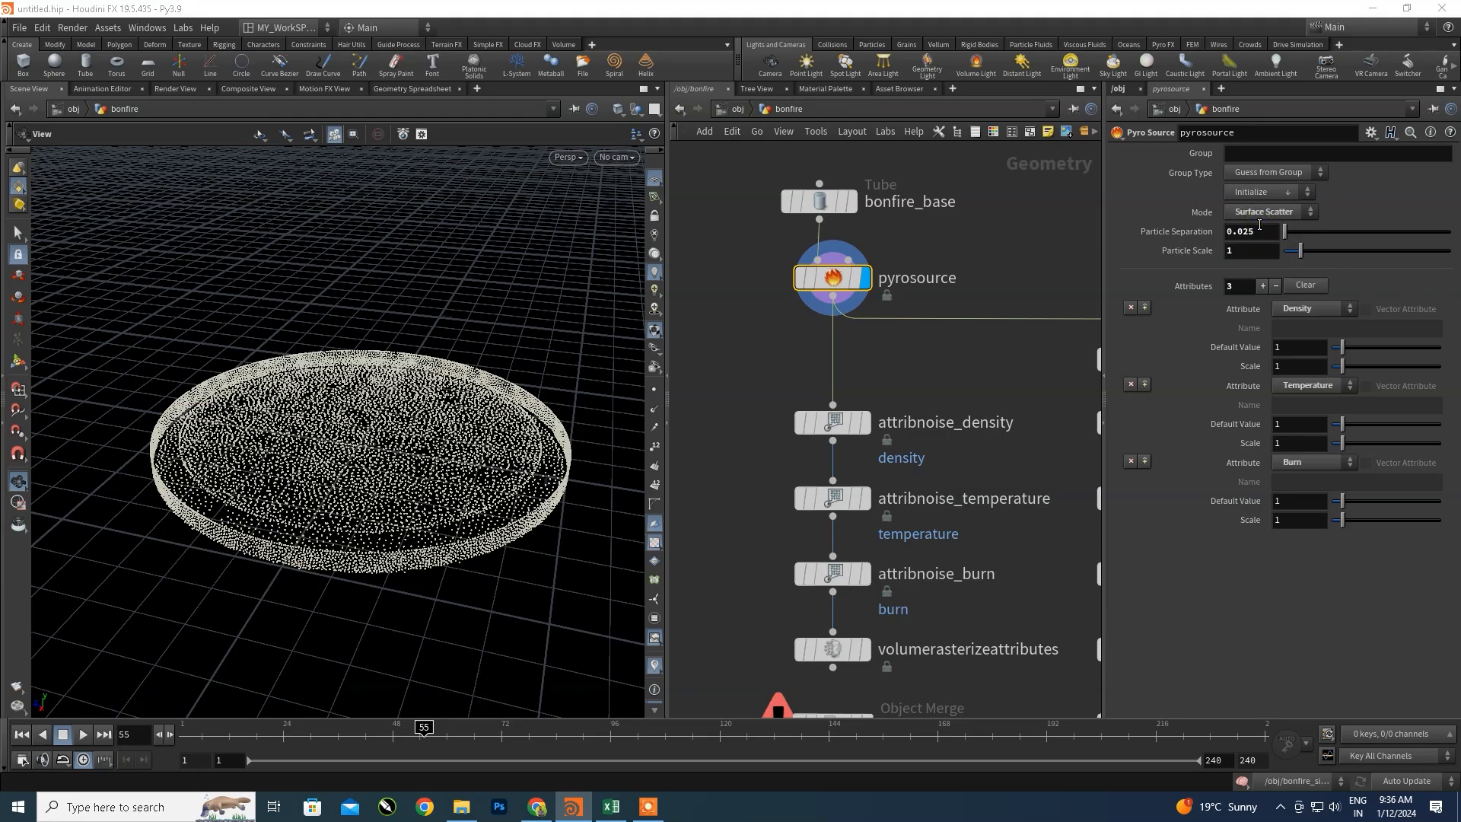
pyautogui.click(1261, 217)
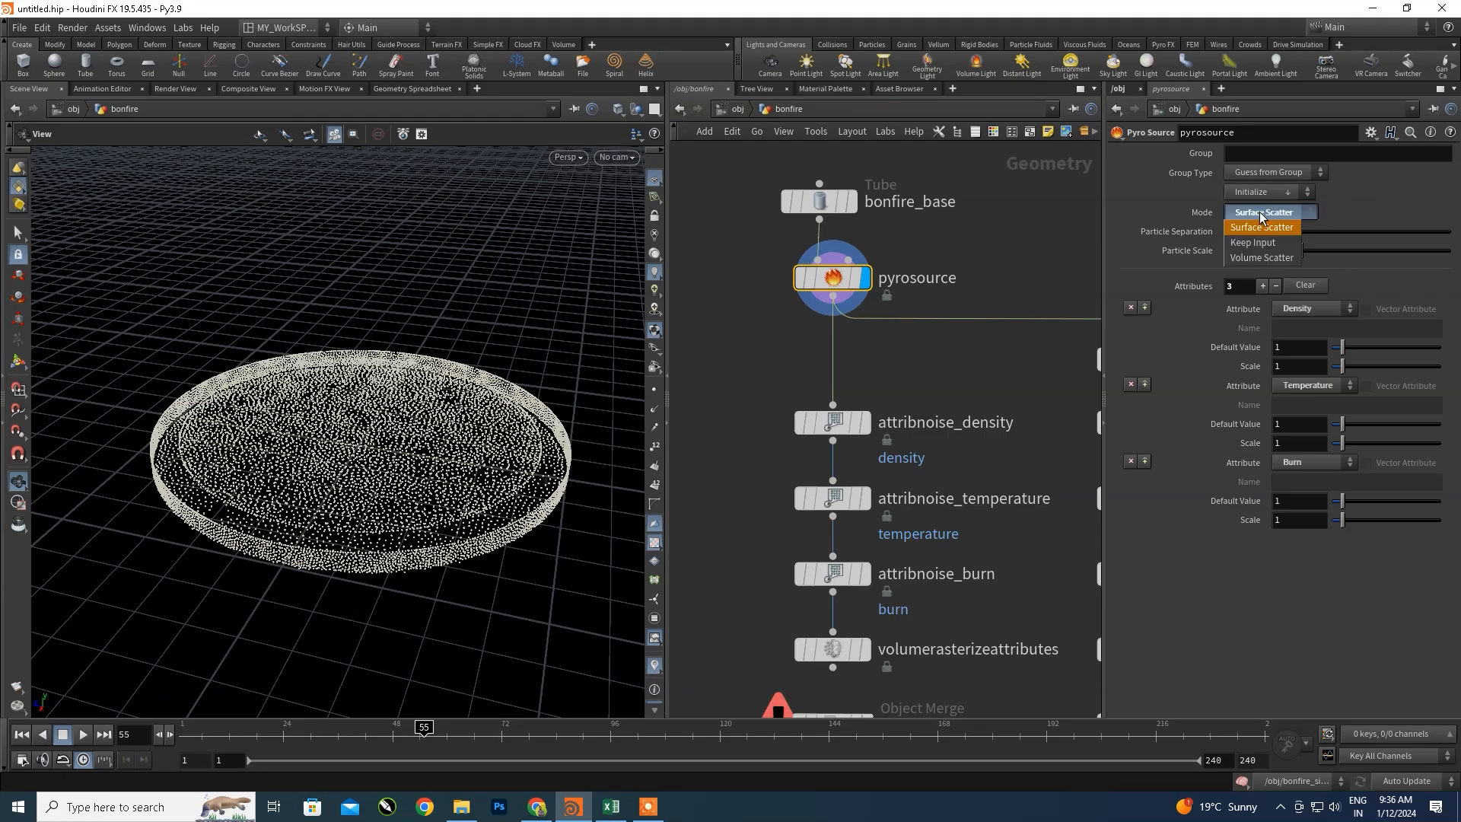
pyautogui.click(1261, 255)
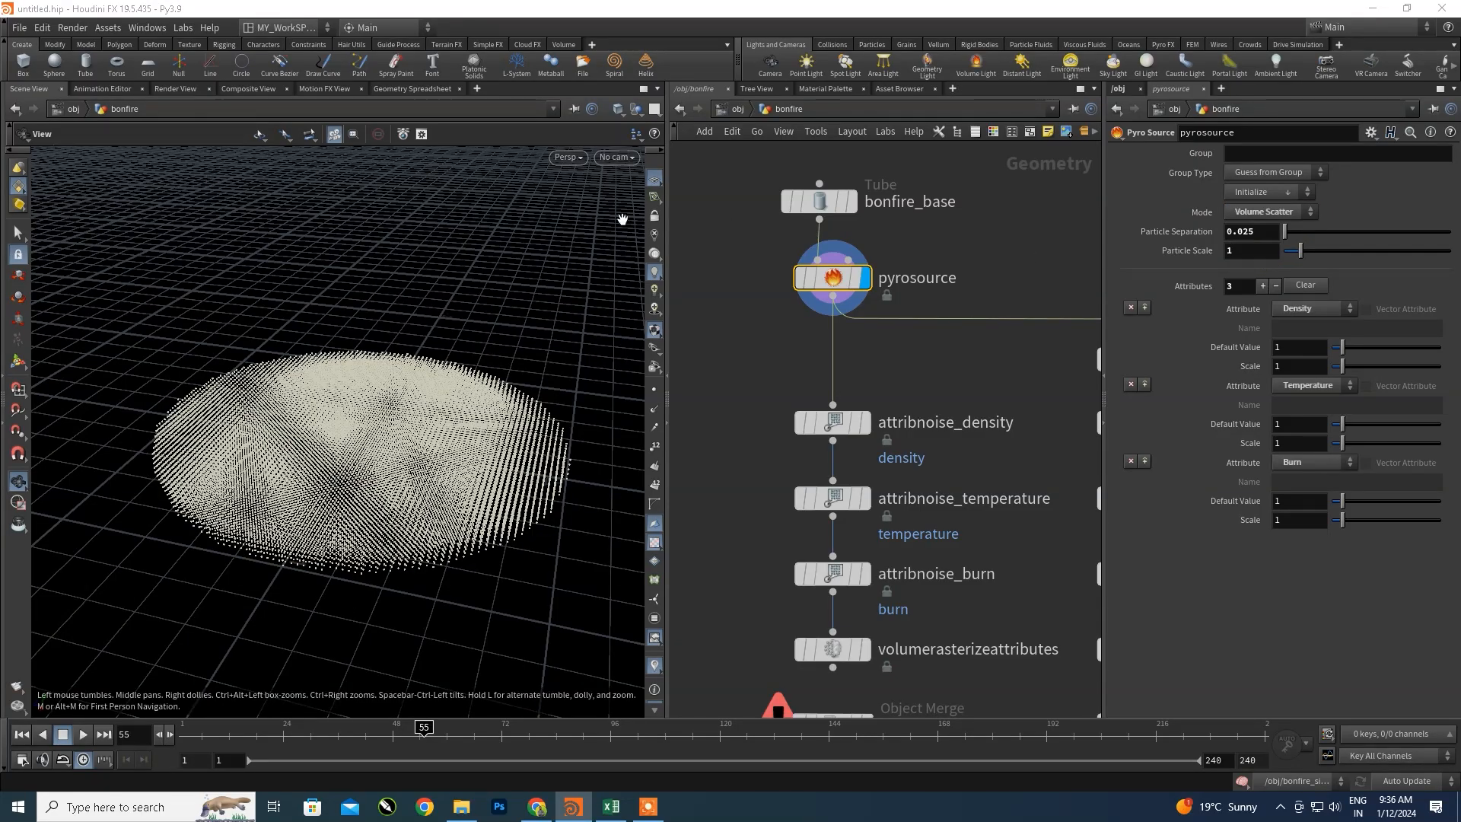
# - Select the attribnoise_density node below pyrosource to bring up its parameters
pyautogui.scroll(-3, 906, 327)
pyautogui.moveTo(941, 363); pyautogui.dragTo(913, 325, button='middle')
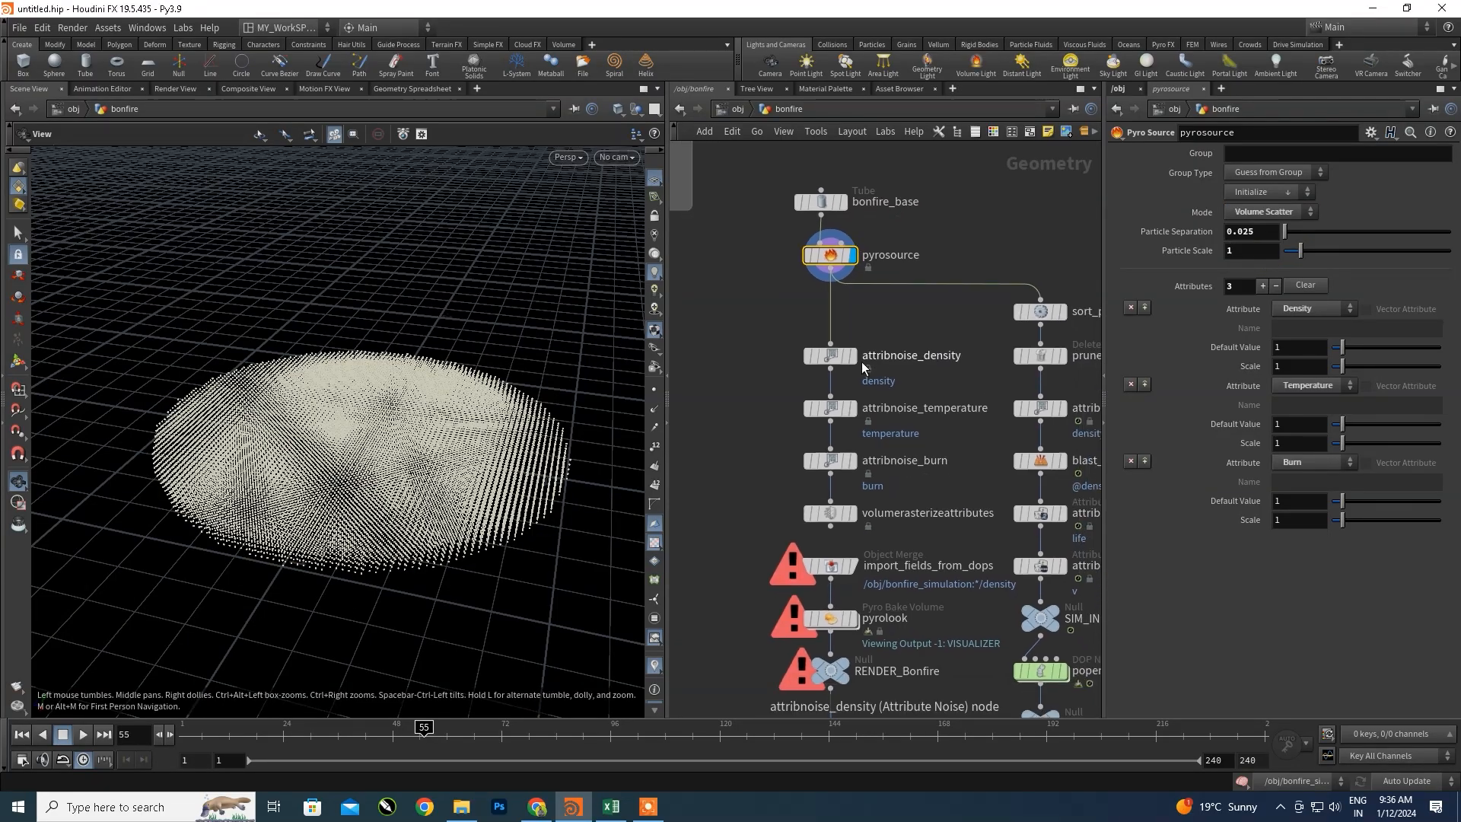
pyautogui.click(834, 363)
pyautogui.scroll(2, 834, 363)
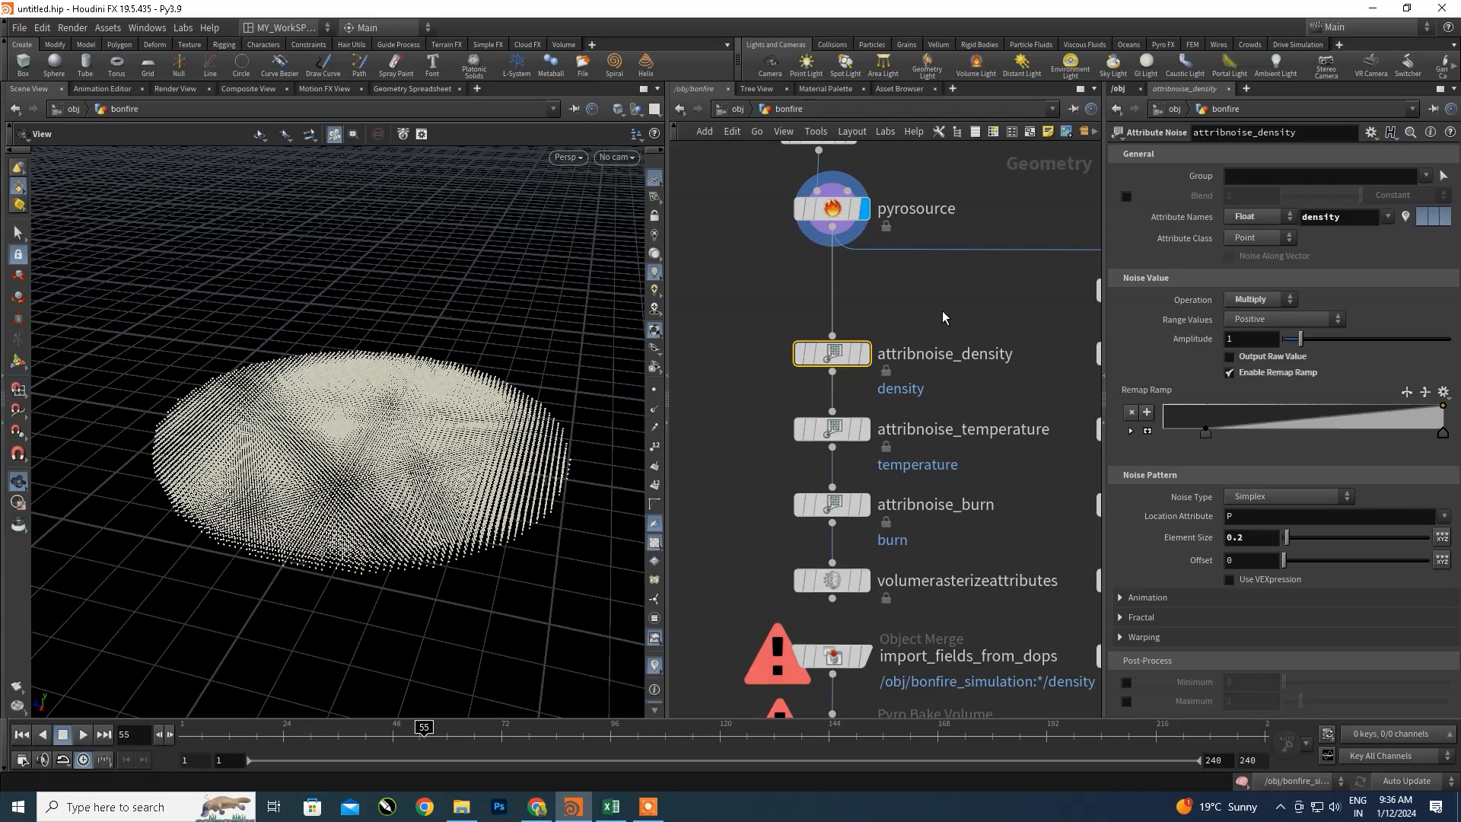
# - Add a separate Attribute Noise node and place it unconnected beside attribnoise_density
pyautogui.press('Tab')
pyautogui.write('a')
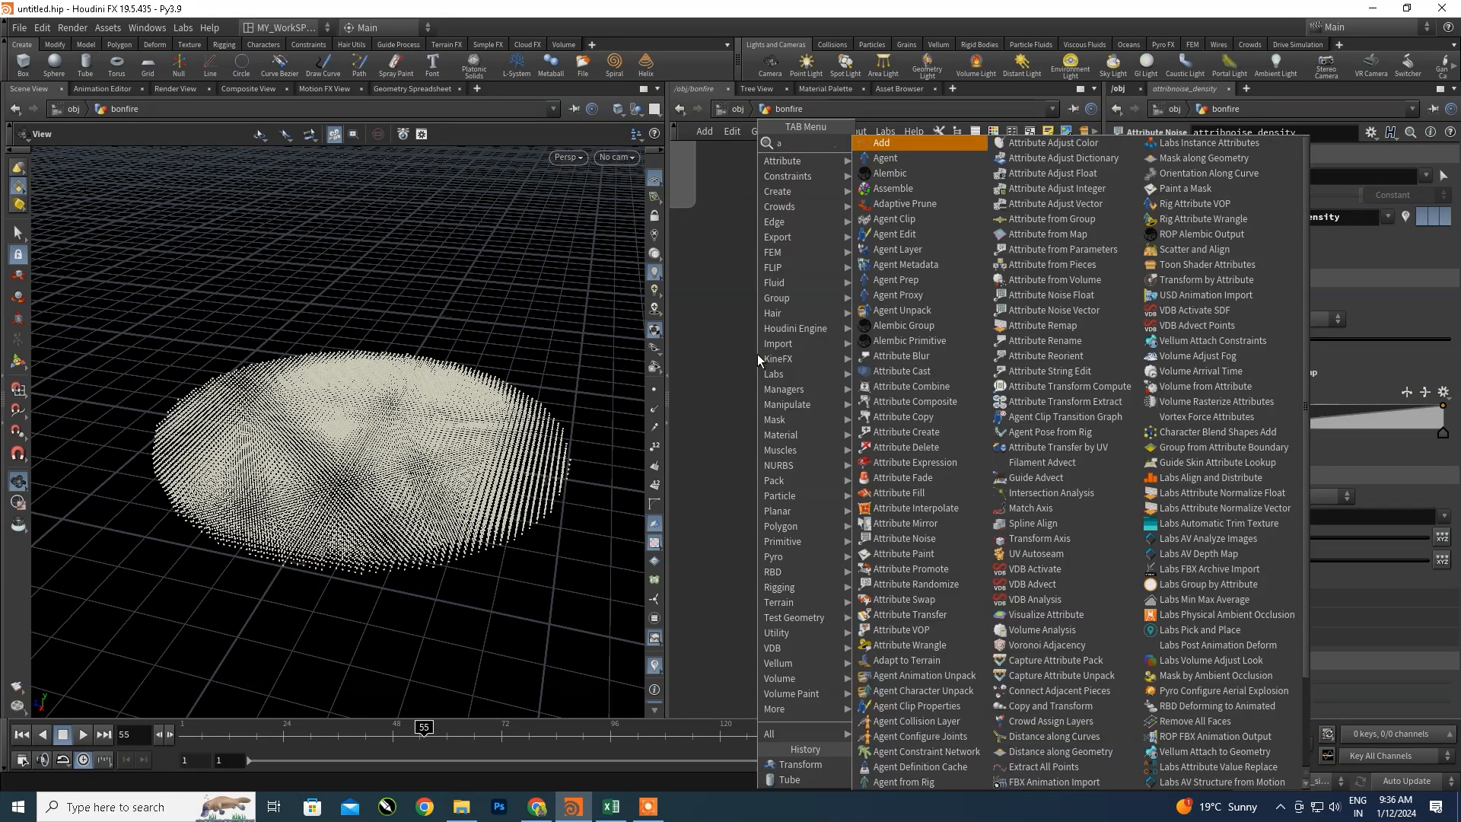
pyautogui.write('ttribute')
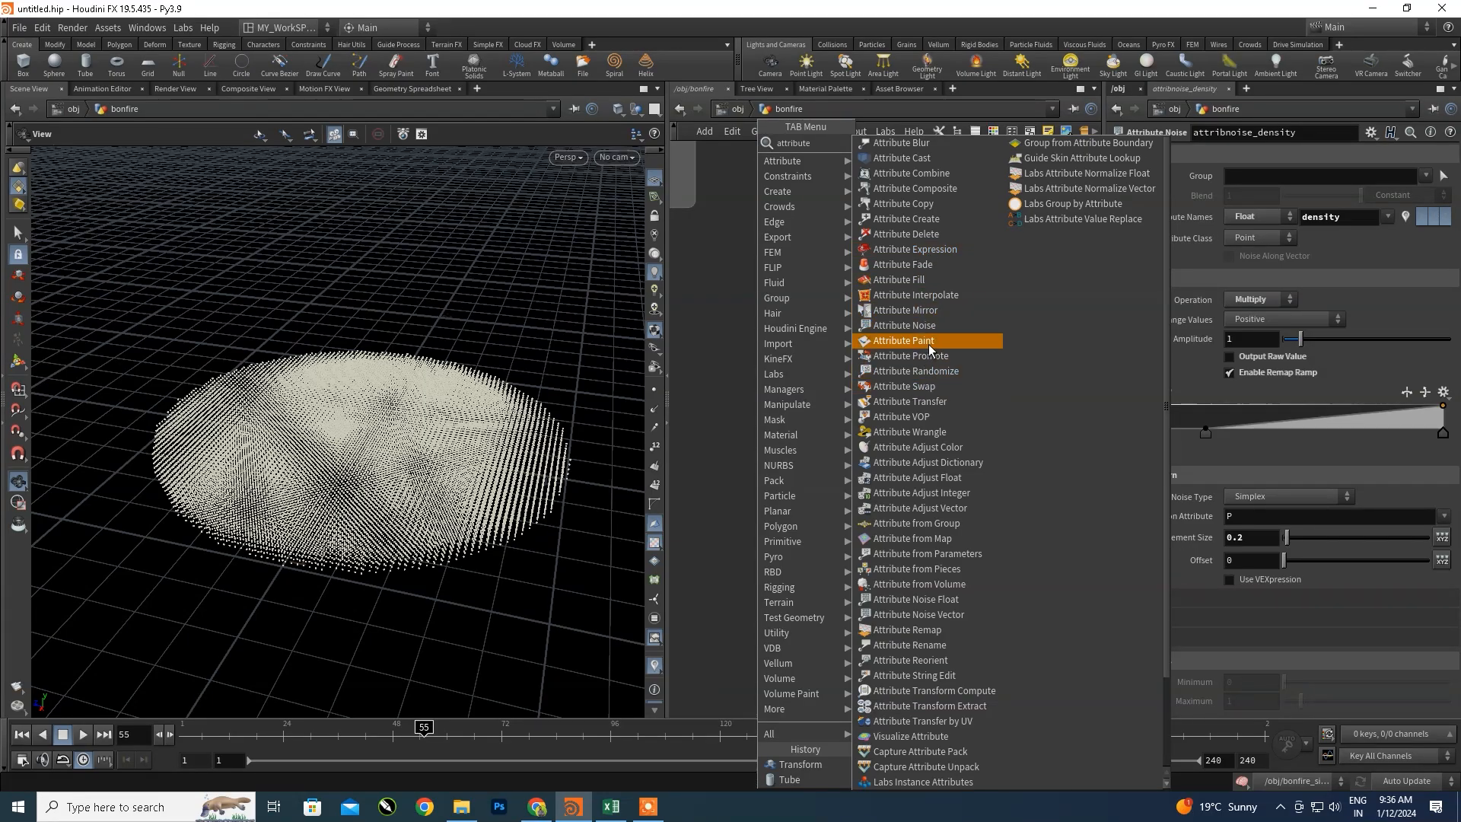
pyautogui.write('noi')
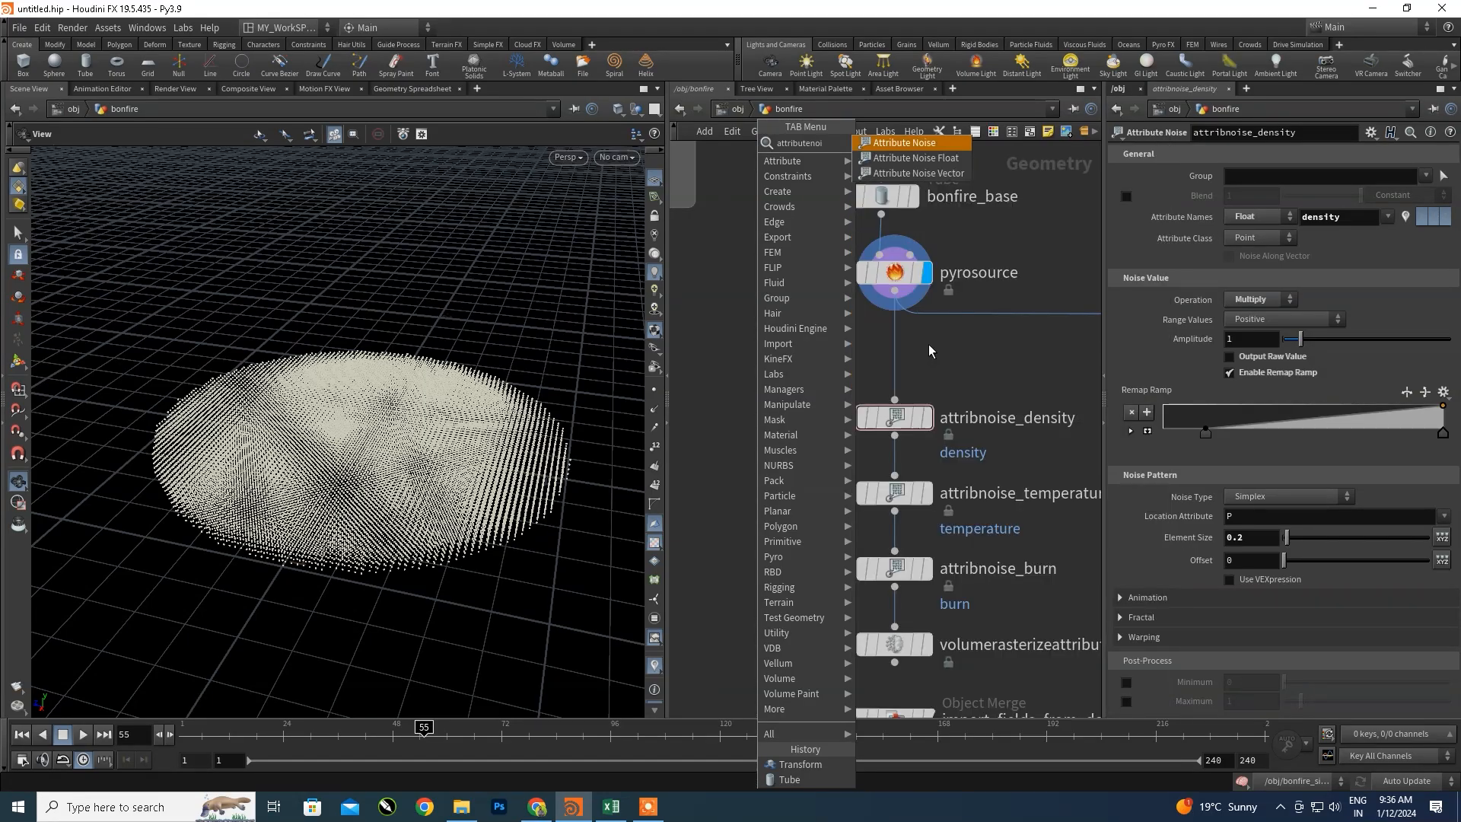
pyautogui.click(906, 144)
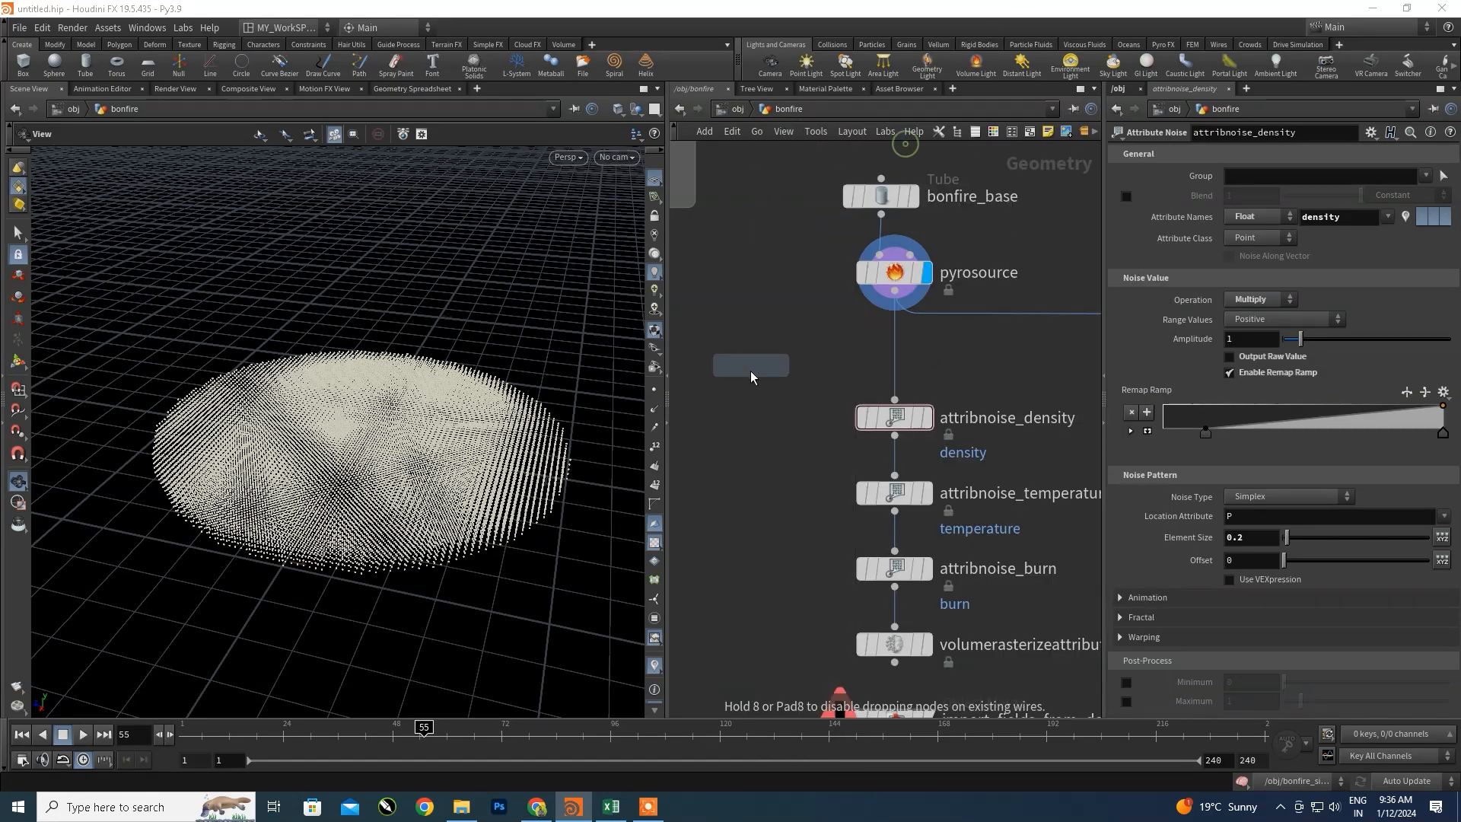
pyautogui.click(749, 381)
pyautogui.click(903, 427)
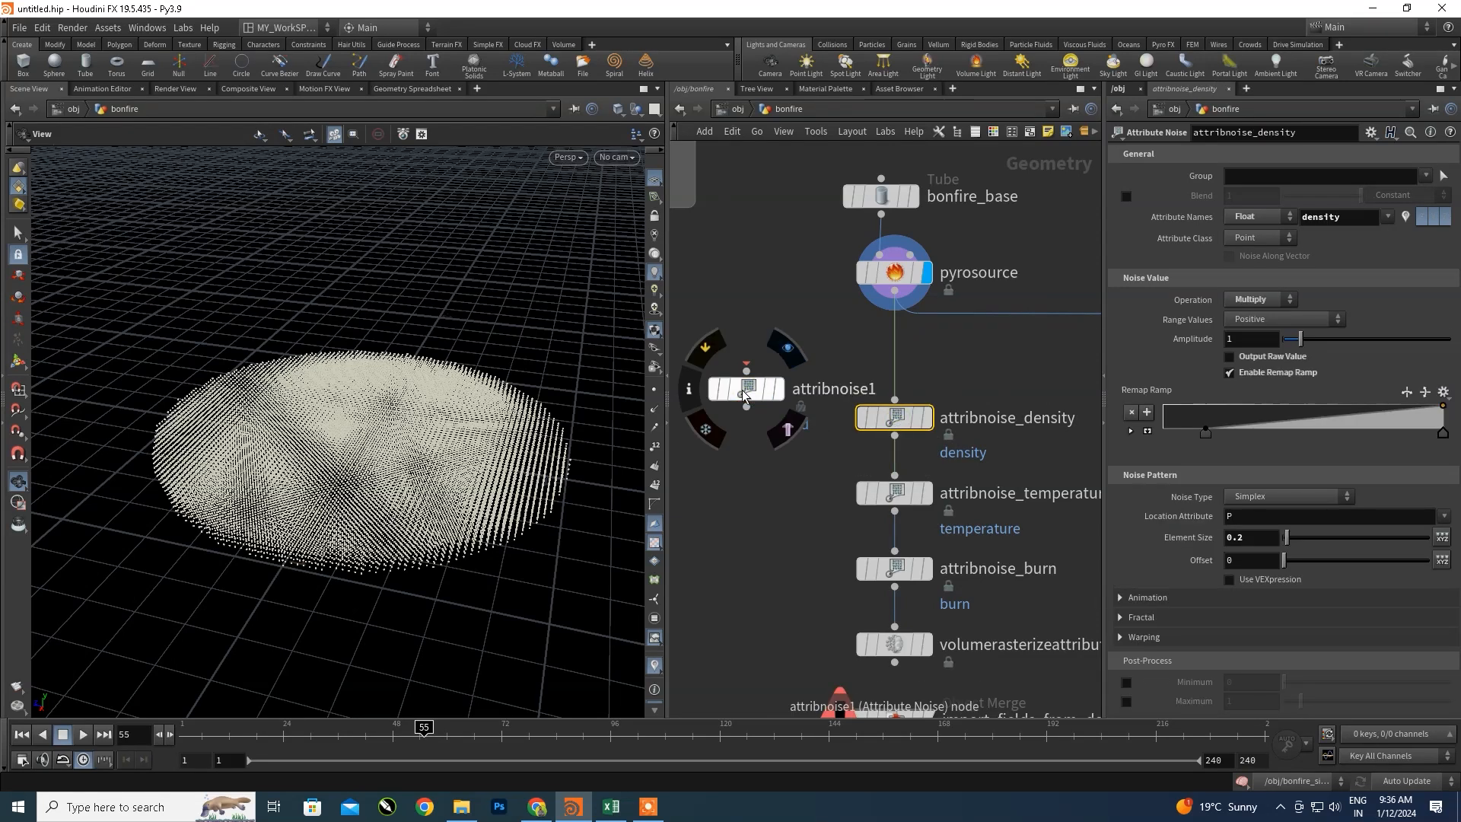
pyautogui.moveTo(742, 390); pyautogui.dragTo(725, 380)
# - Select attribnoise_density and turn on its display in the viewport
pyautogui.click(899, 417)
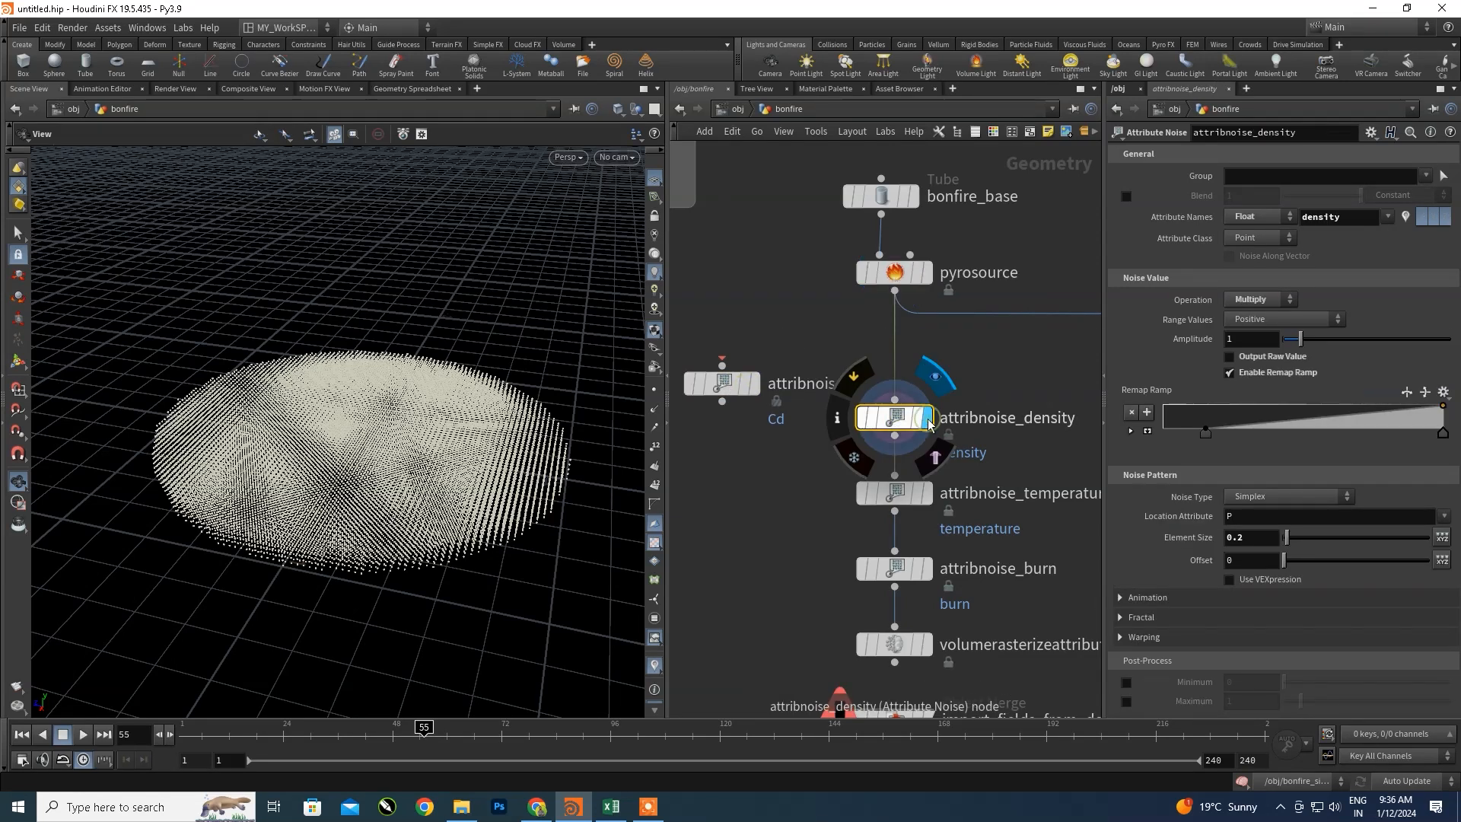
pyautogui.click(926, 417)
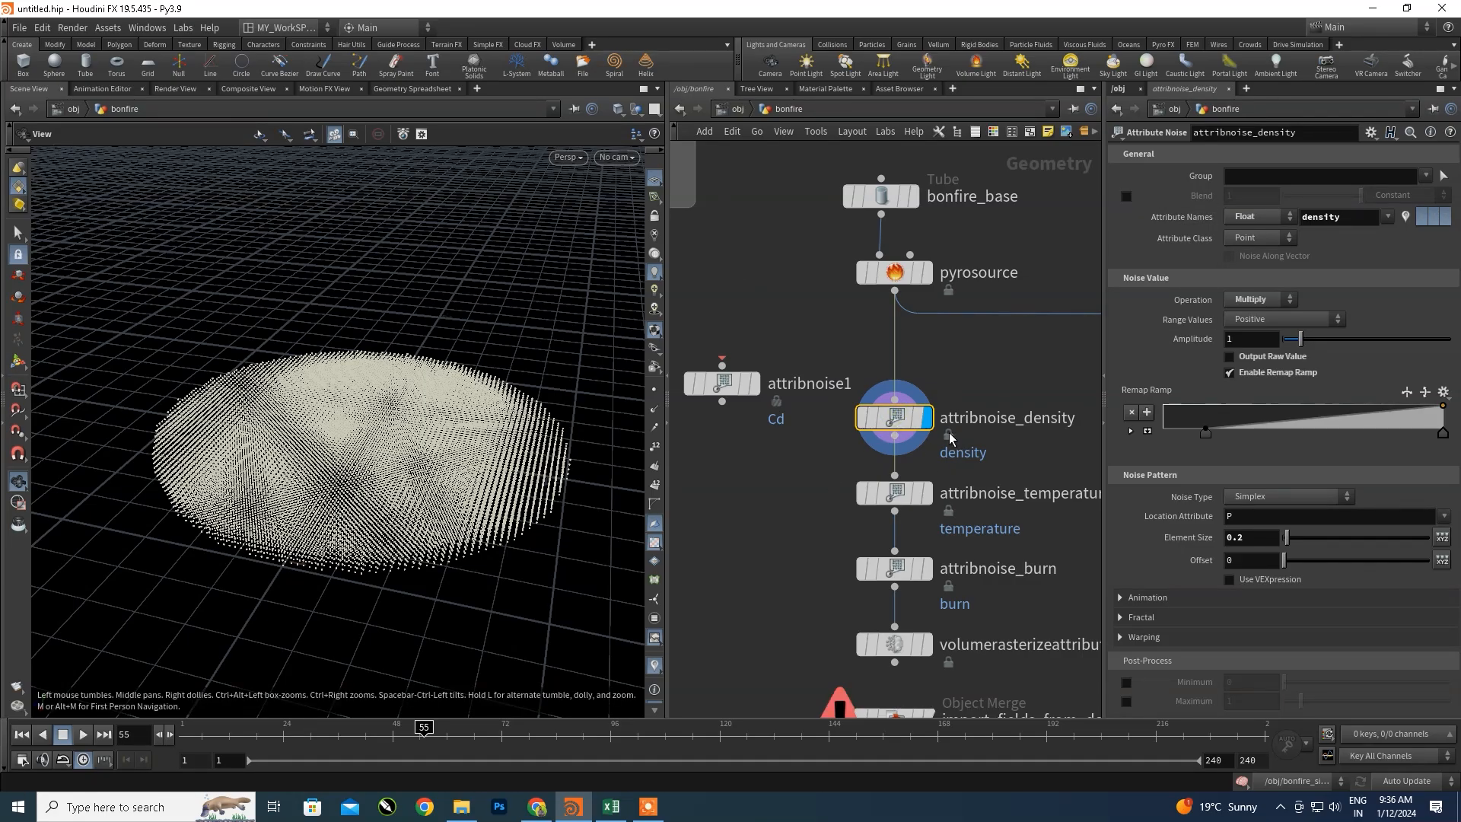
pyautogui.moveTo(936, 430)
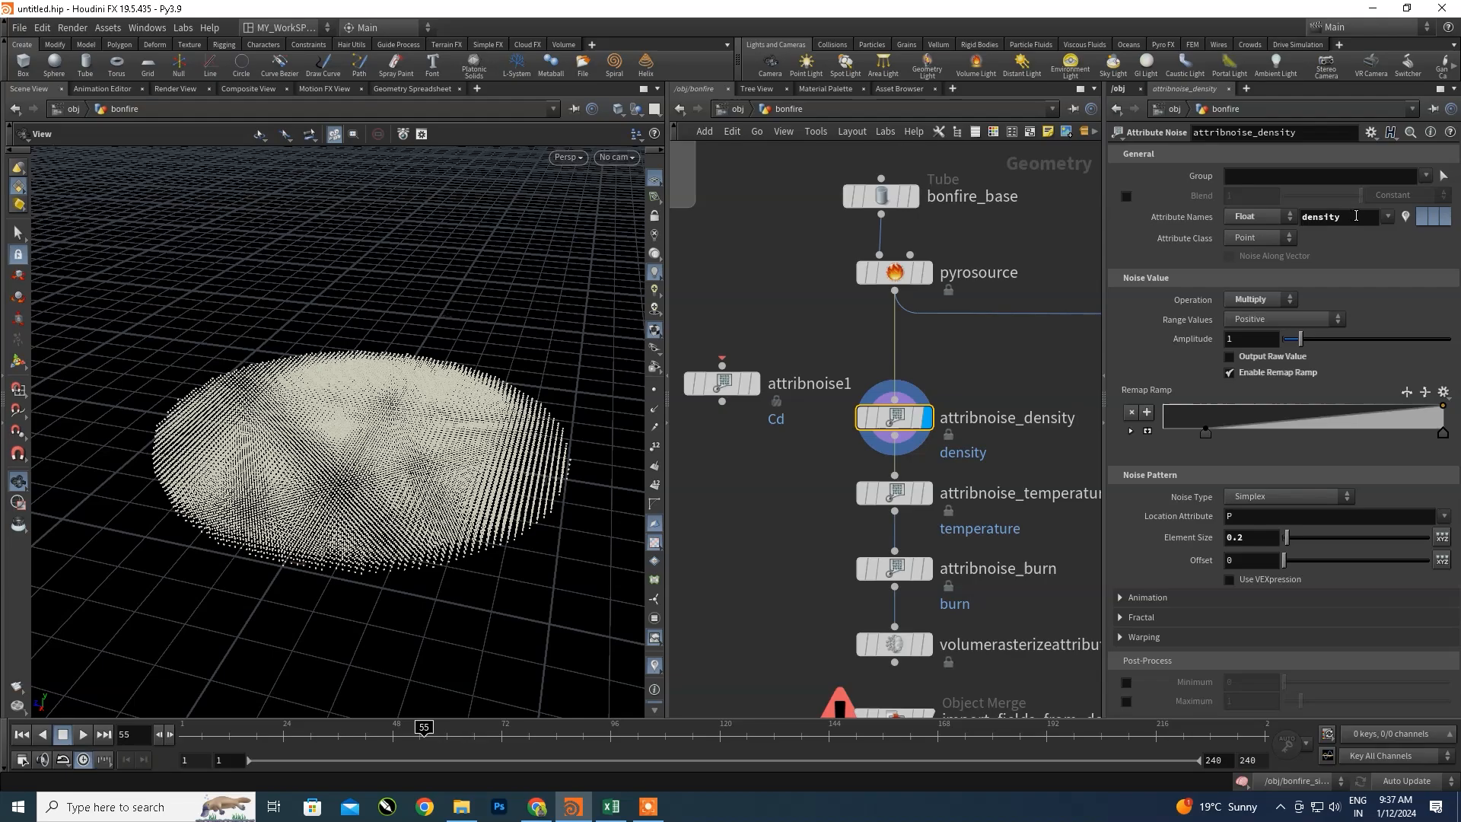
# - Toggle the density entry in the Attribute Names of attribnoise_density and pick Point as the attribute class
pyautogui.click(1388, 217)
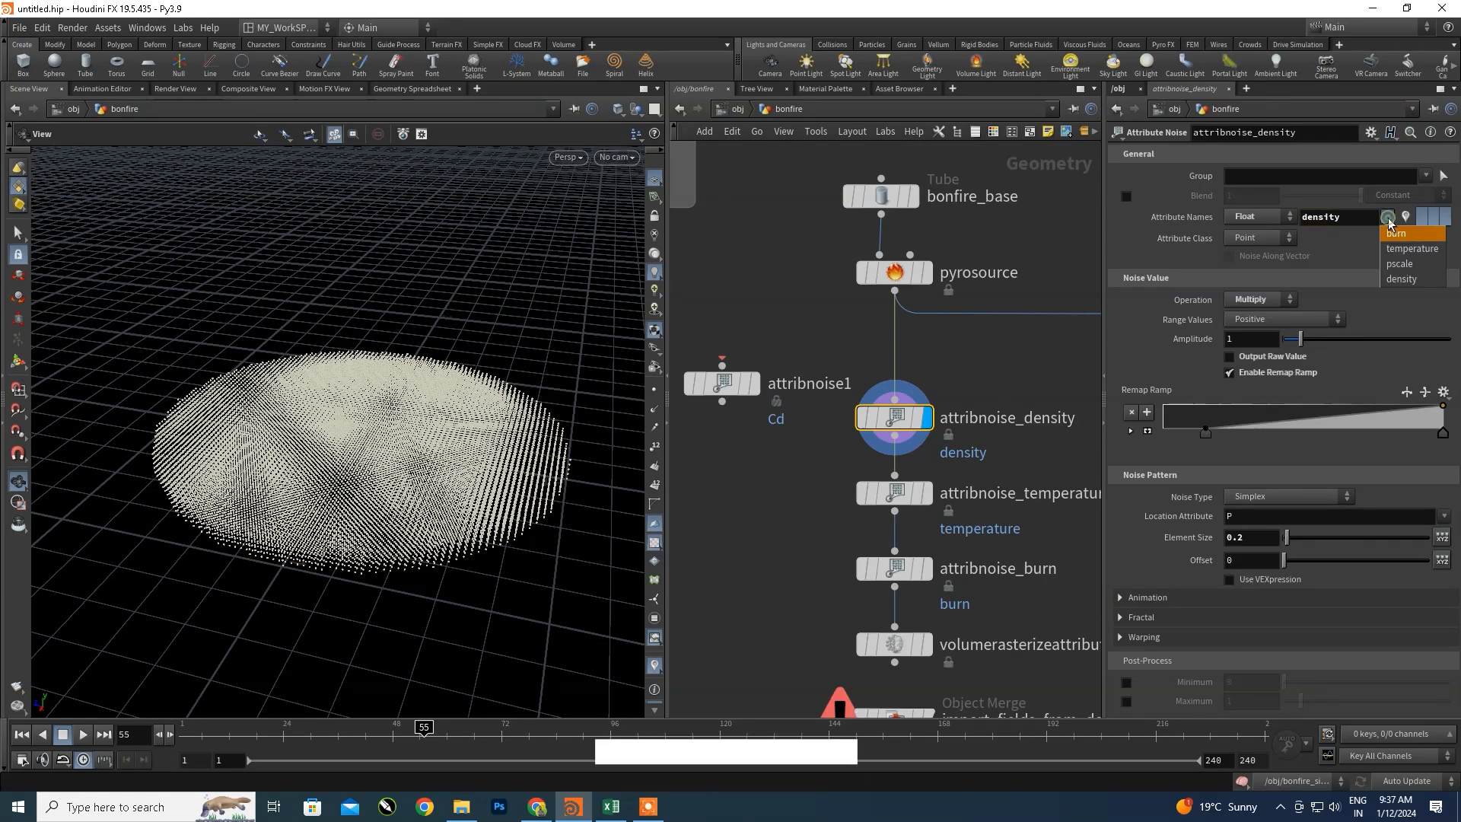
pyautogui.click(1402, 280)
pyautogui.click(1249, 238)
pyautogui.click(1251, 254)
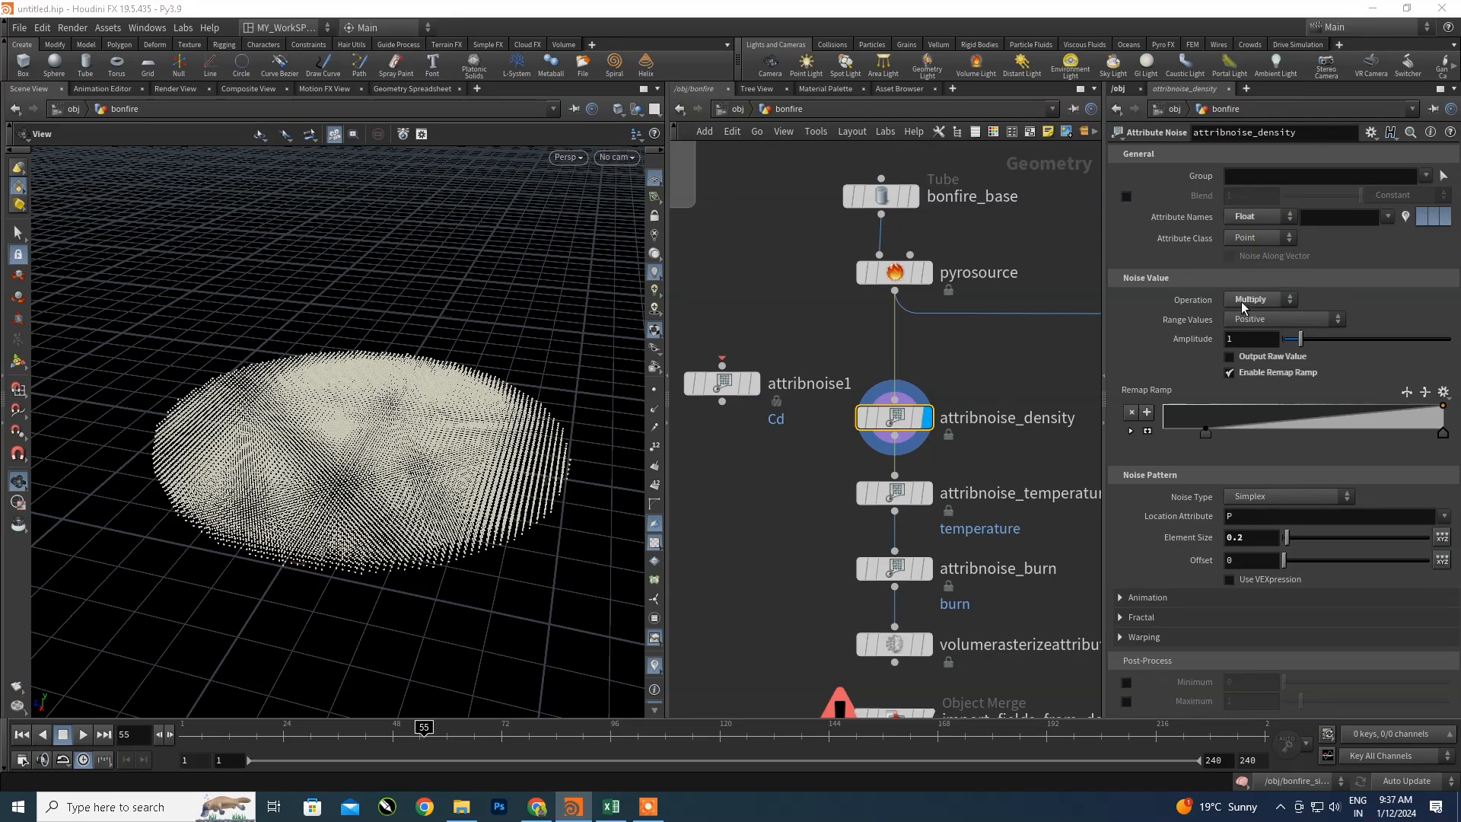
# - Examine the available Operation and Range Values options of the density noise
pyautogui.click(1260, 302)
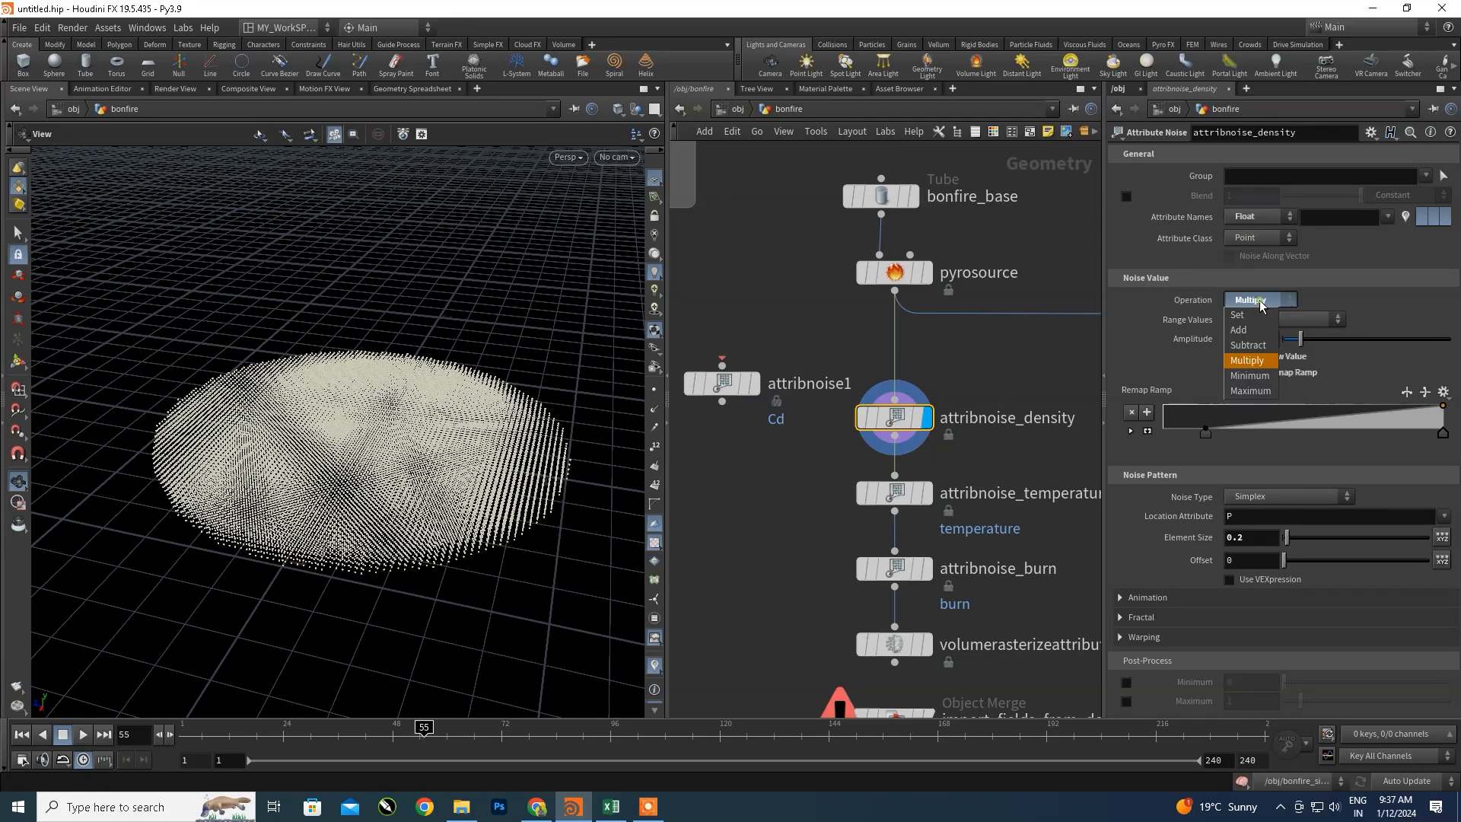
pyautogui.click(1407, 305)
pyautogui.click(1289, 319)
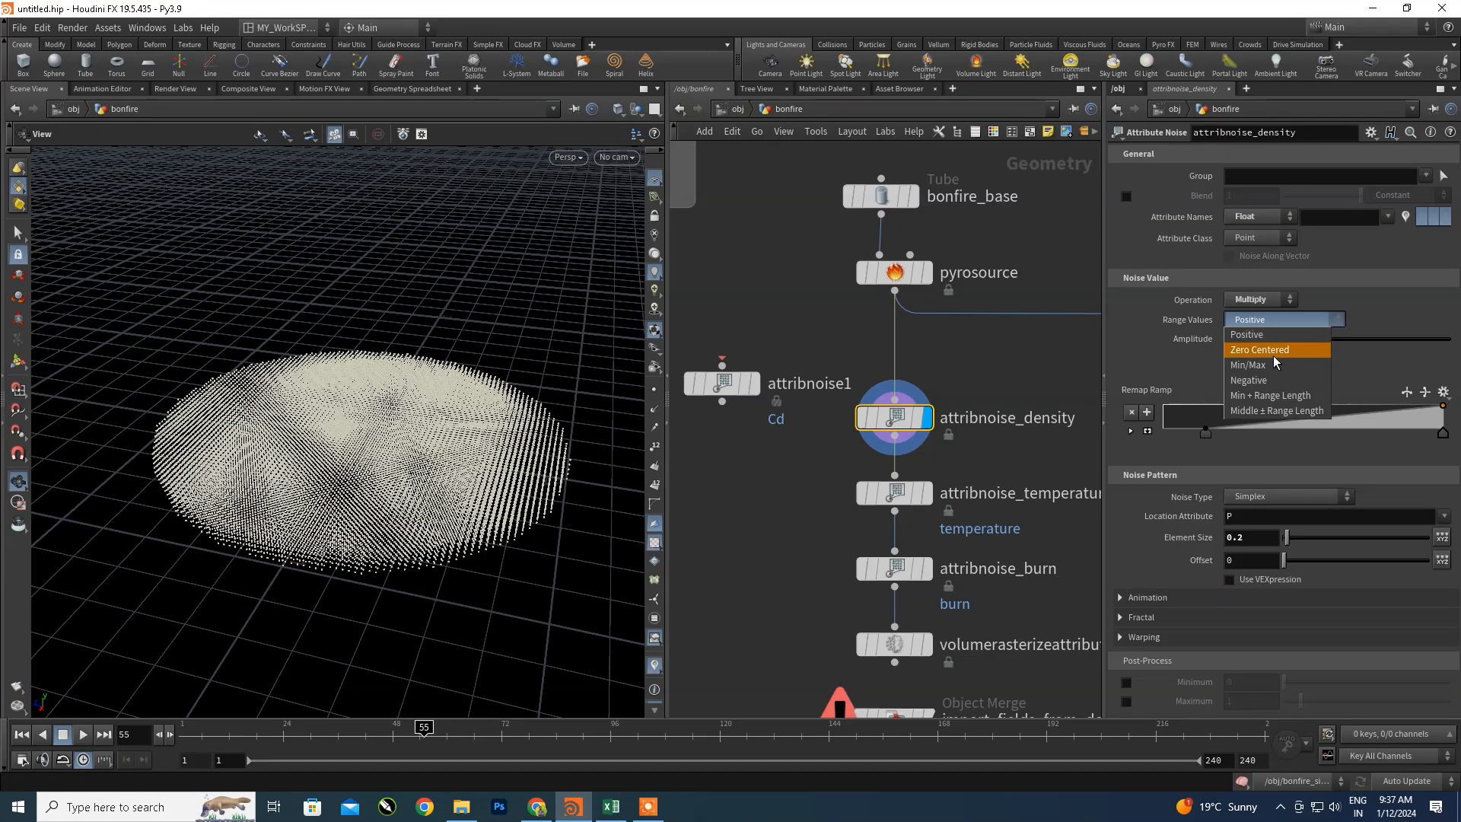
pyautogui.click(1411, 312)
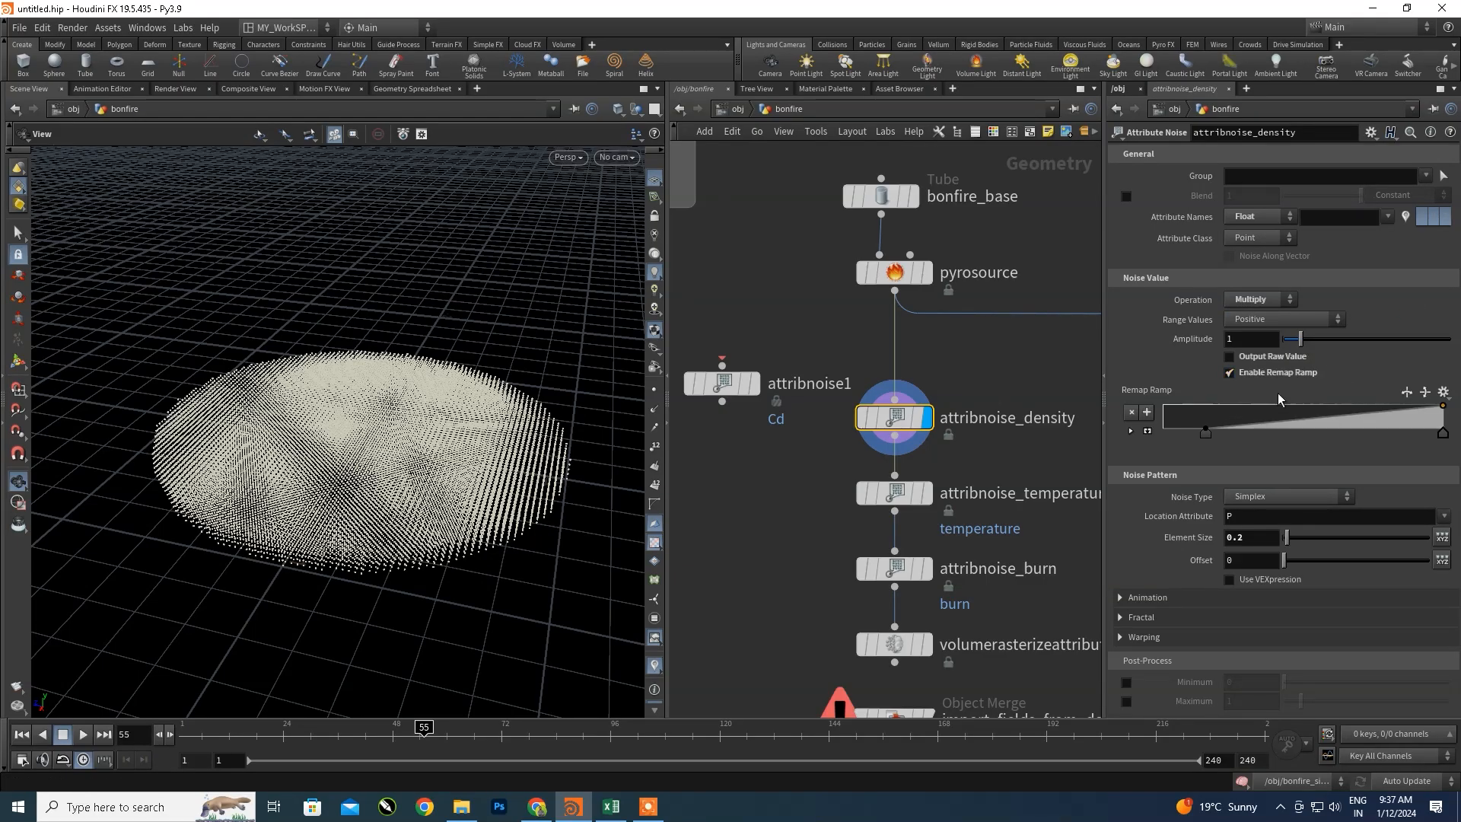
# - Try shifting the remap ramp's lower point and using Manhattan Cellular F1 noise, restoring the ramp and the Simplex noise type
pyautogui.moveTo(1210, 431)
pyautogui.mouseDown()
pyautogui.moveTo(1167, 432)
pyautogui.moveTo(1217, 431)
pyautogui.moveTo(1201, 431)
pyautogui.mouseUp()
pyautogui.hotkey('ctrl', 'z')
pyautogui.click(1252, 497)
pyautogui.click(1256, 633)
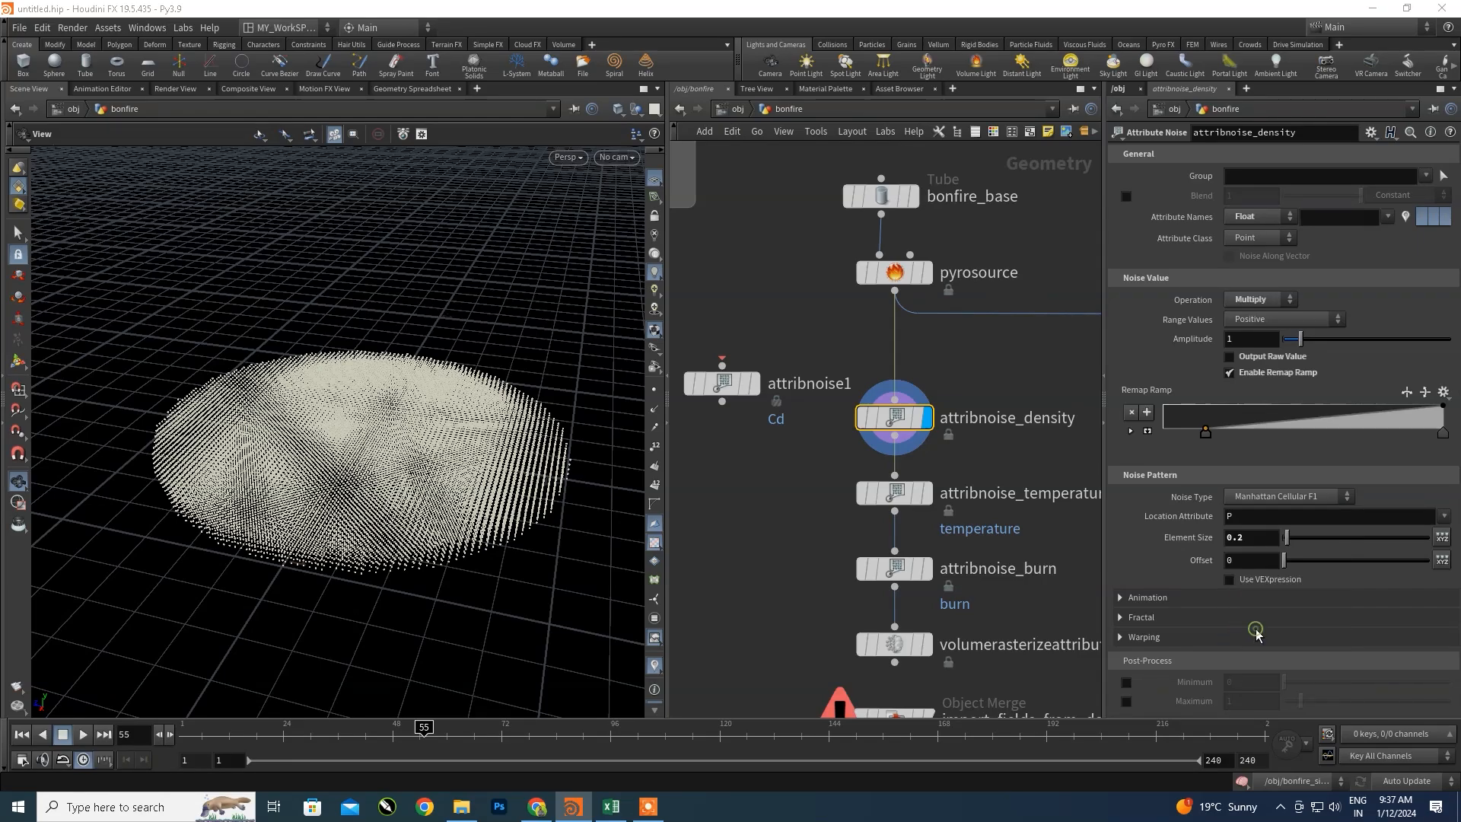
pyautogui.moveTo(902, 419)
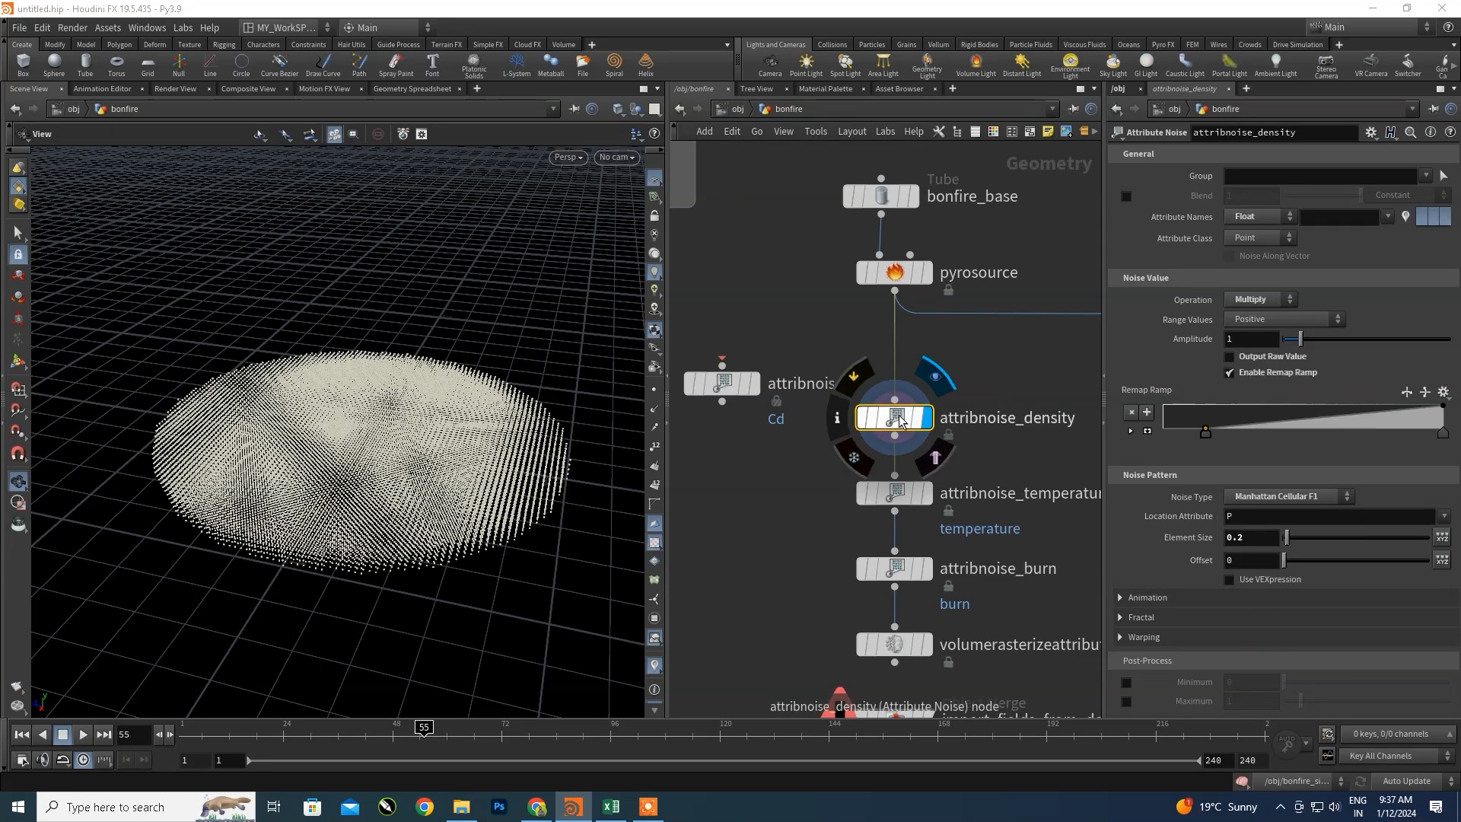
pyautogui.click(1273, 498)
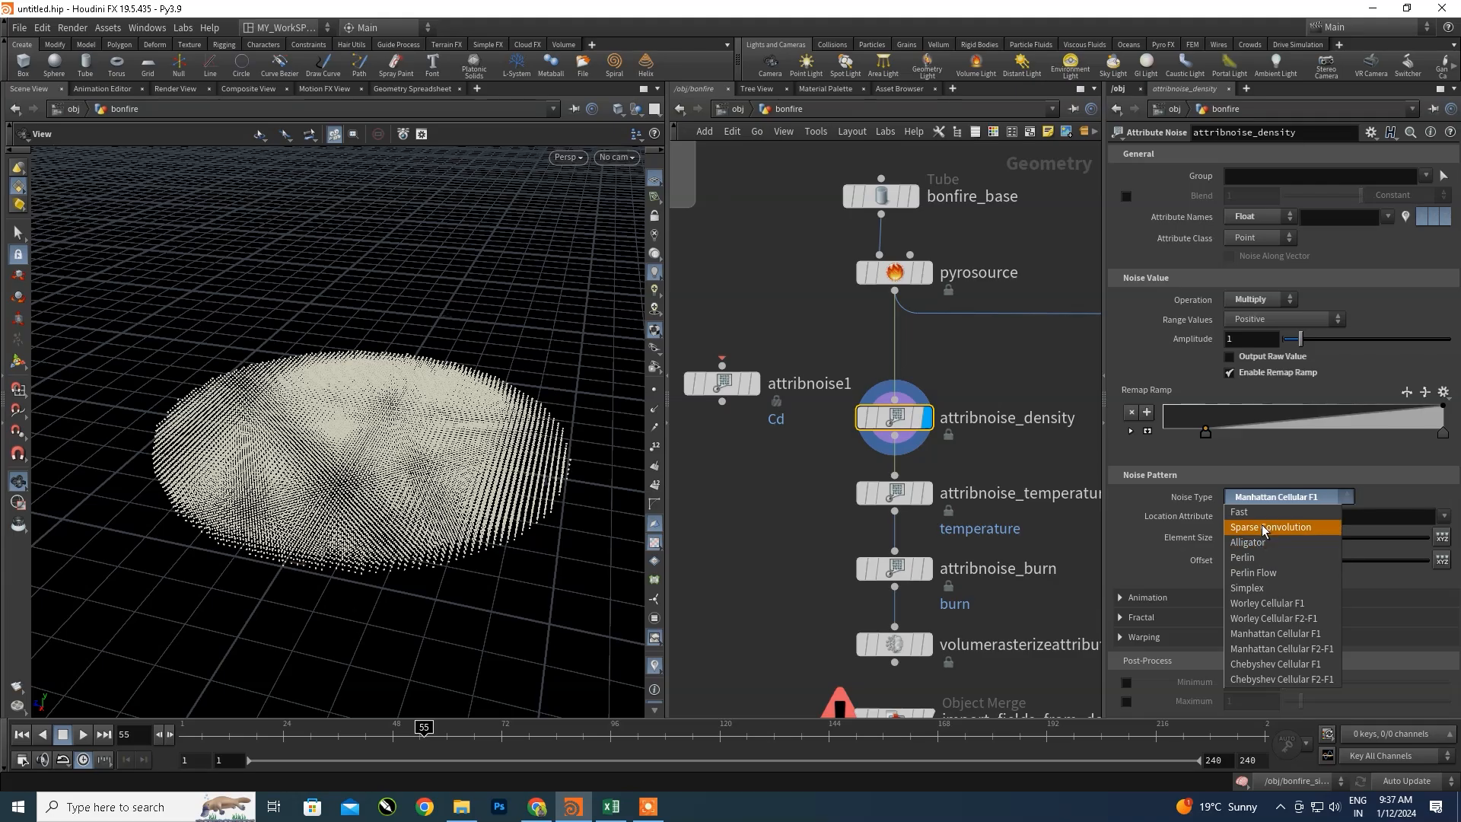
pyautogui.click(1256, 588)
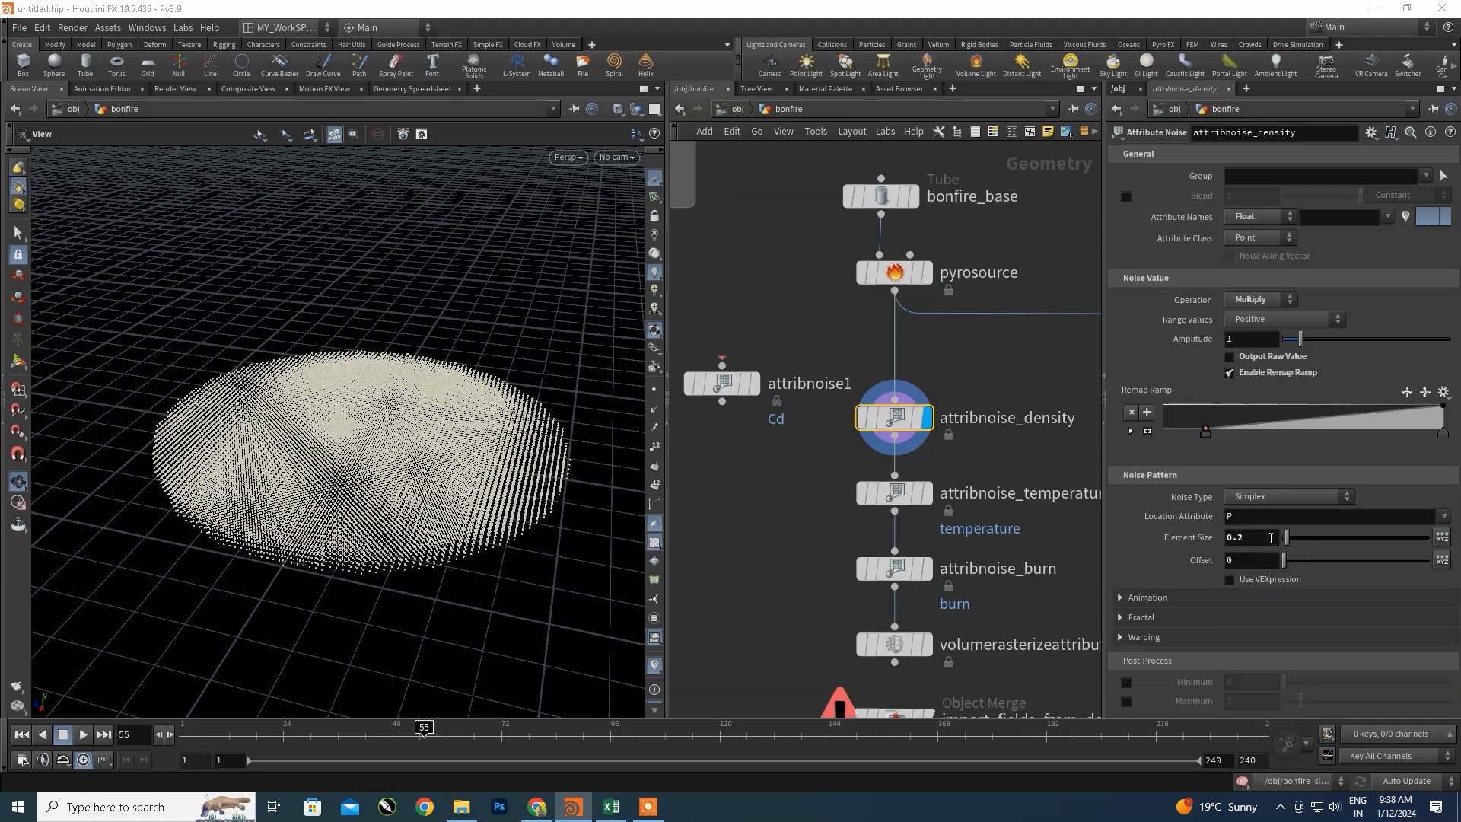
# - Examine the density noise's Location Attribute choices and its Animation settings
pyautogui.click(1445, 518)
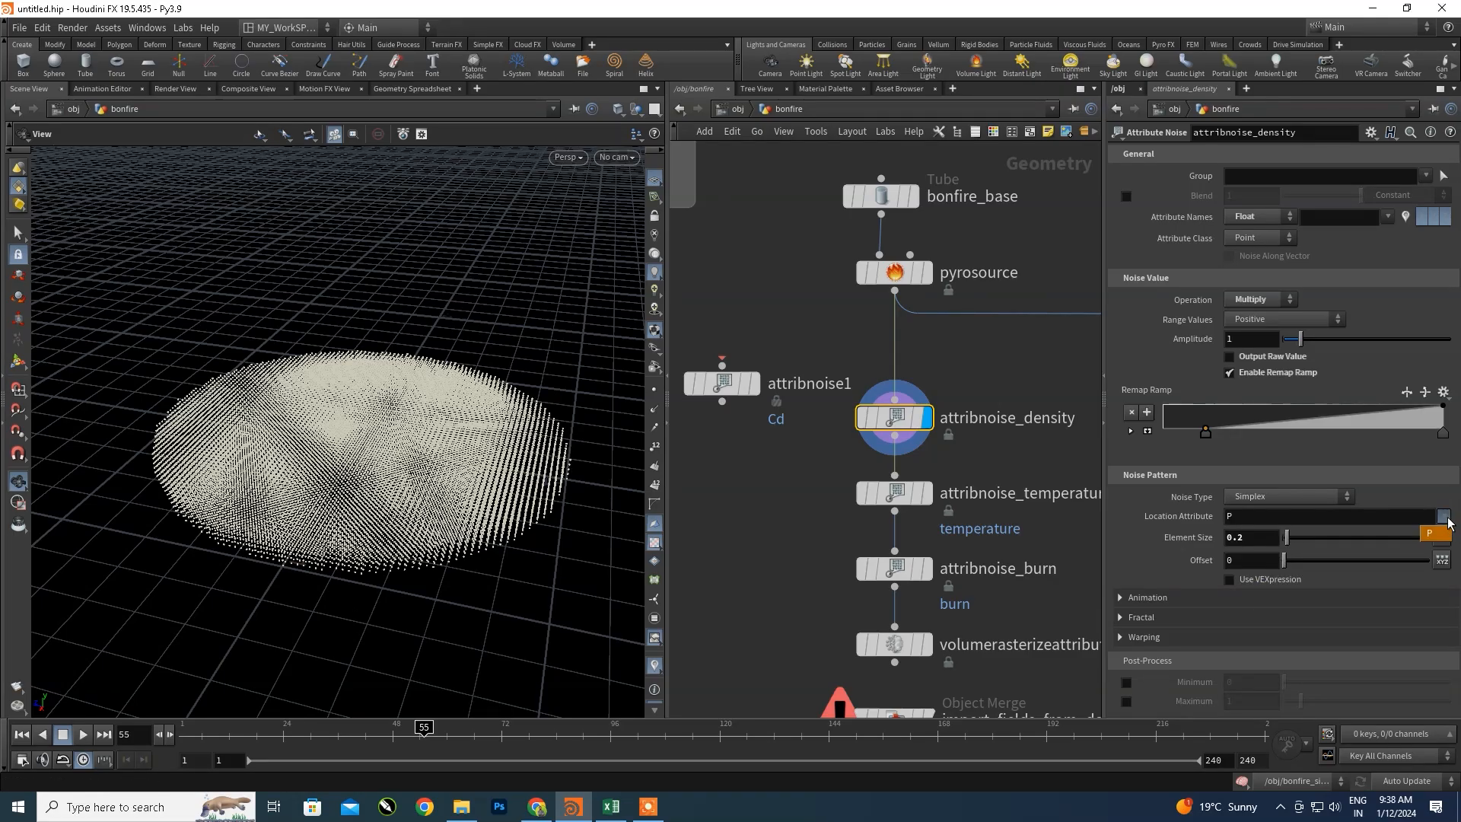
pyautogui.click(1240, 518)
pyautogui.click(1121, 599)
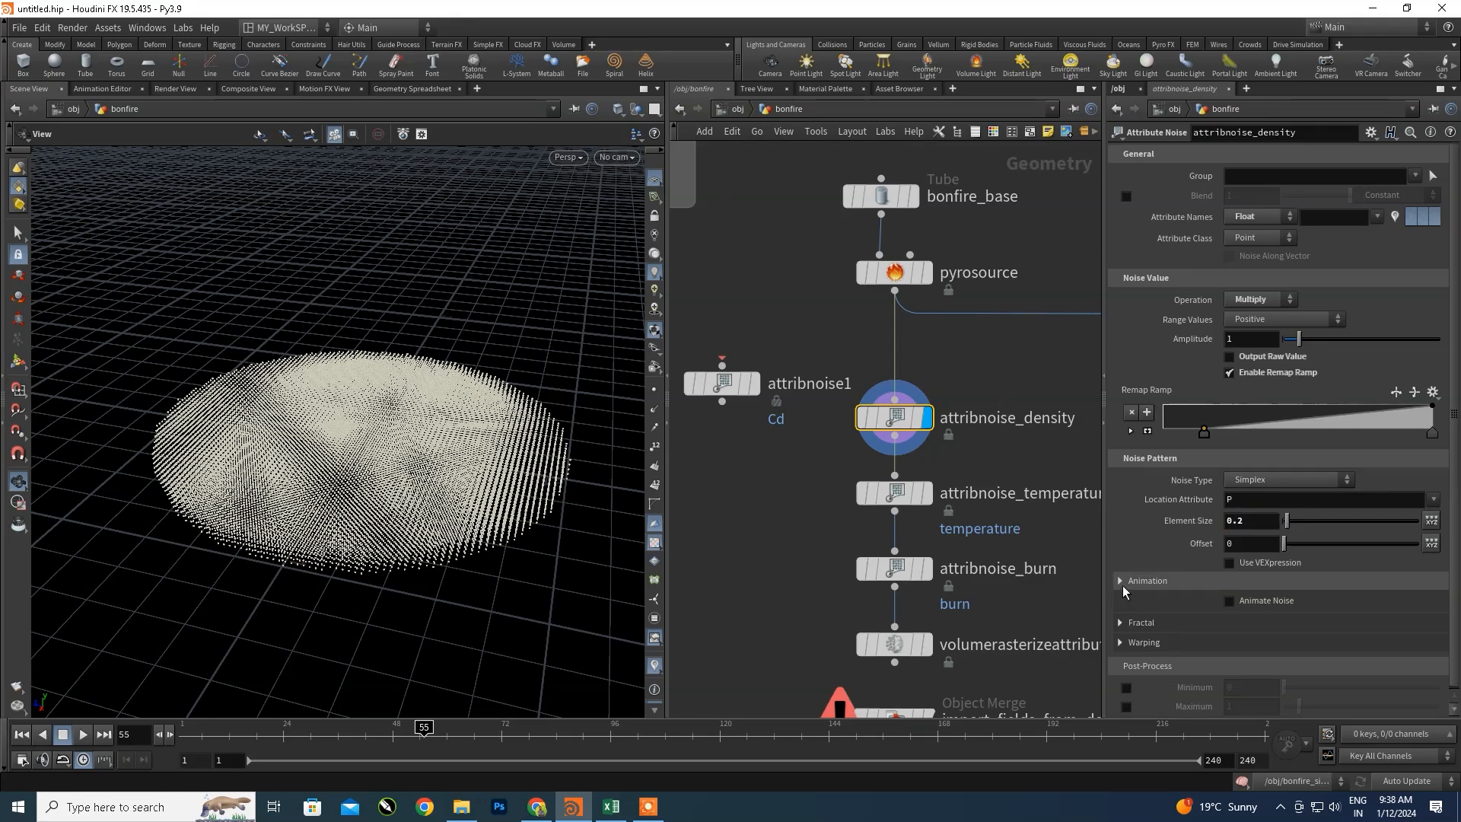
pyautogui.click(1122, 582)
pyautogui.moveTo(967, 274); pyautogui.dragTo(914, 273, button='middle')
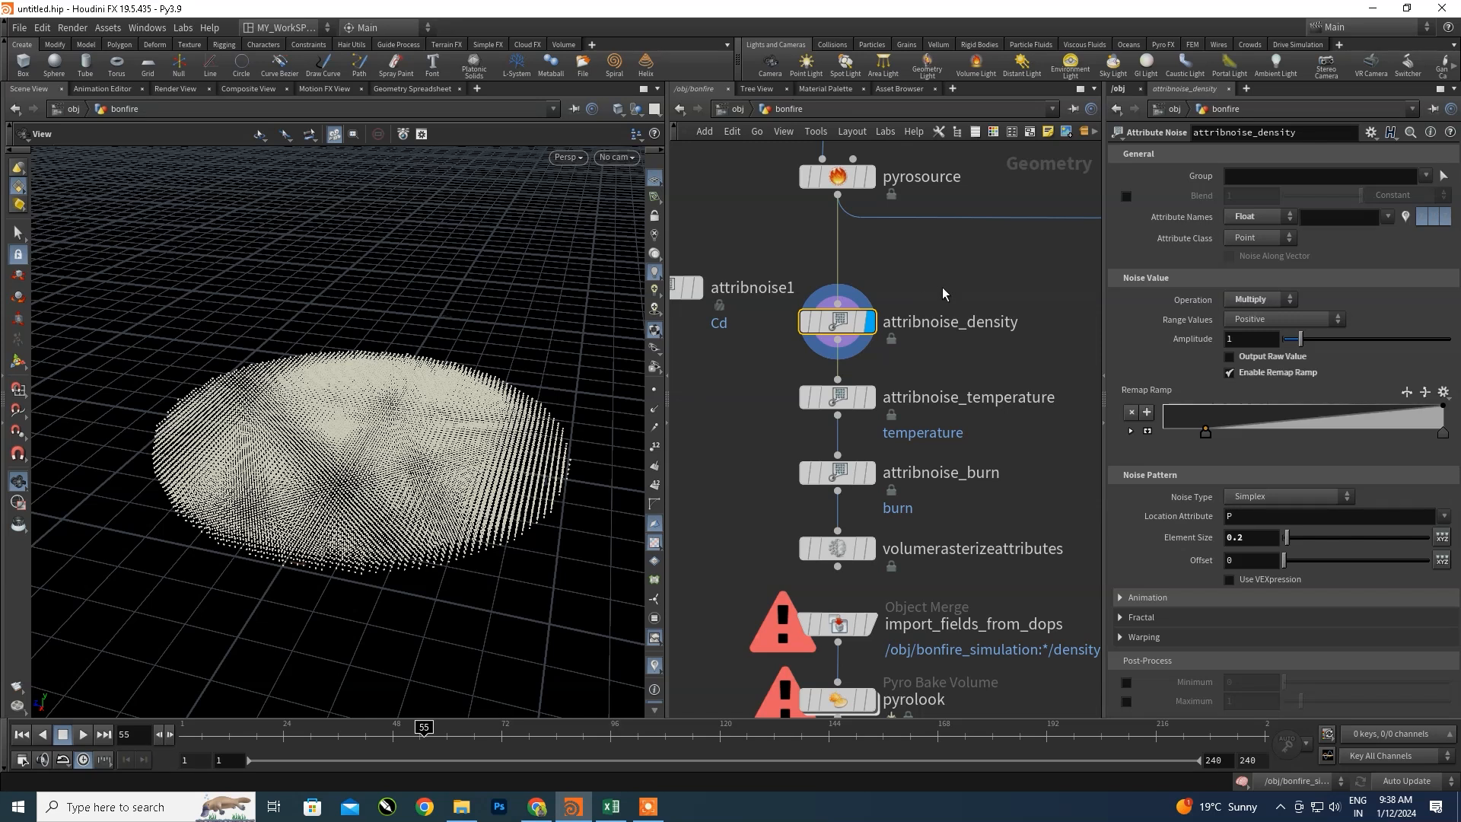
# - Move the attribnoise1 node away from the bonfire chain into the free space below merge1
pyautogui.scroll(-3, 941, 295)
pyautogui.moveTo(935, 291); pyautogui.dragTo(978, 417, button='middle')
pyautogui.moveTo(798, 332); pyautogui.dragTo(849, 350, button='middle')
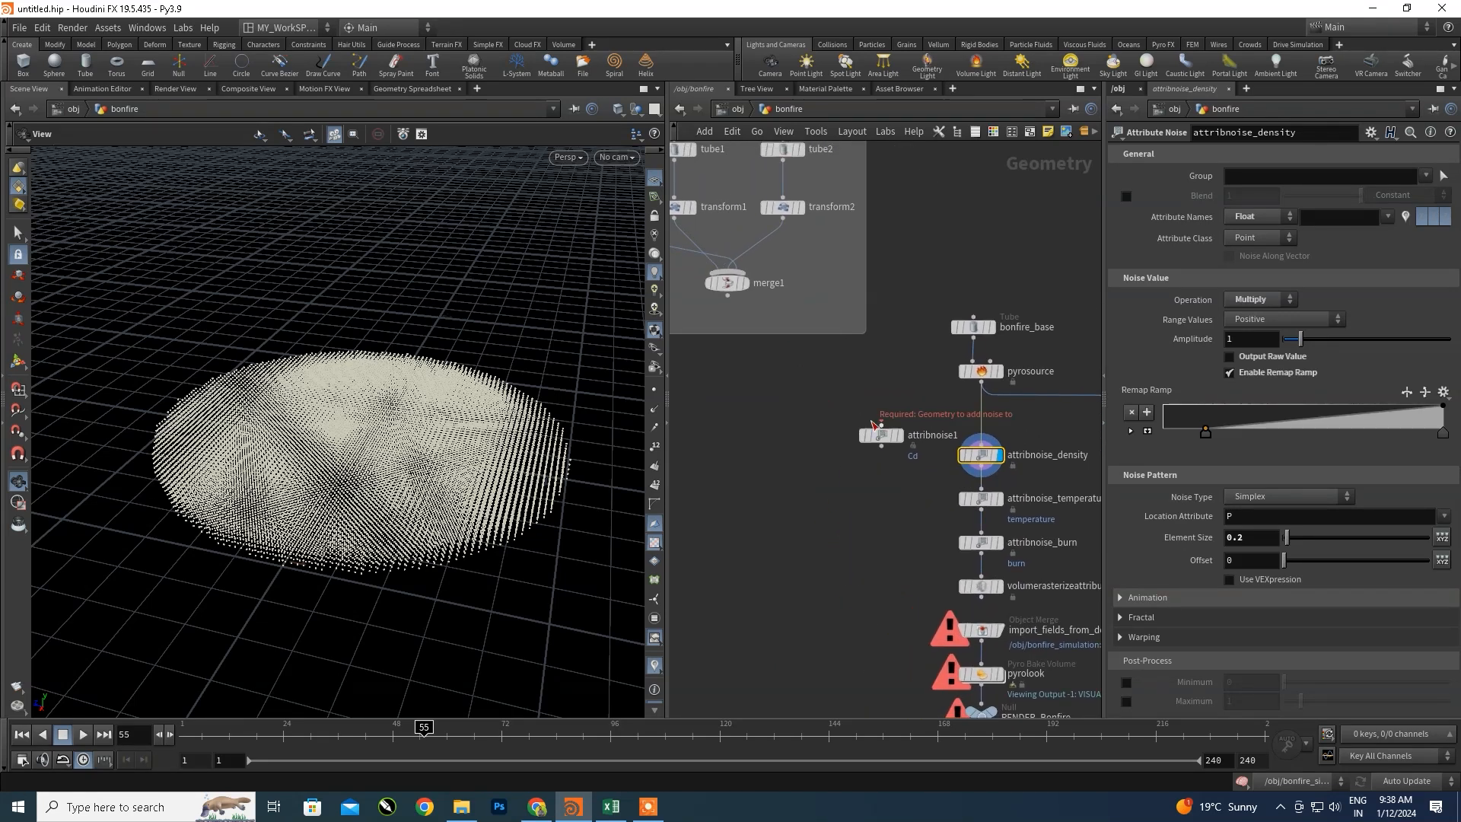
pyautogui.moveTo(886, 436); pyautogui.dragTo(757, 448)
pyautogui.moveTo(743, 329); pyautogui.dragTo(815, 358, button='middle')
pyautogui.moveTo(831, 478); pyautogui.dragTo(768, 495)
pyautogui.click(793, 446)
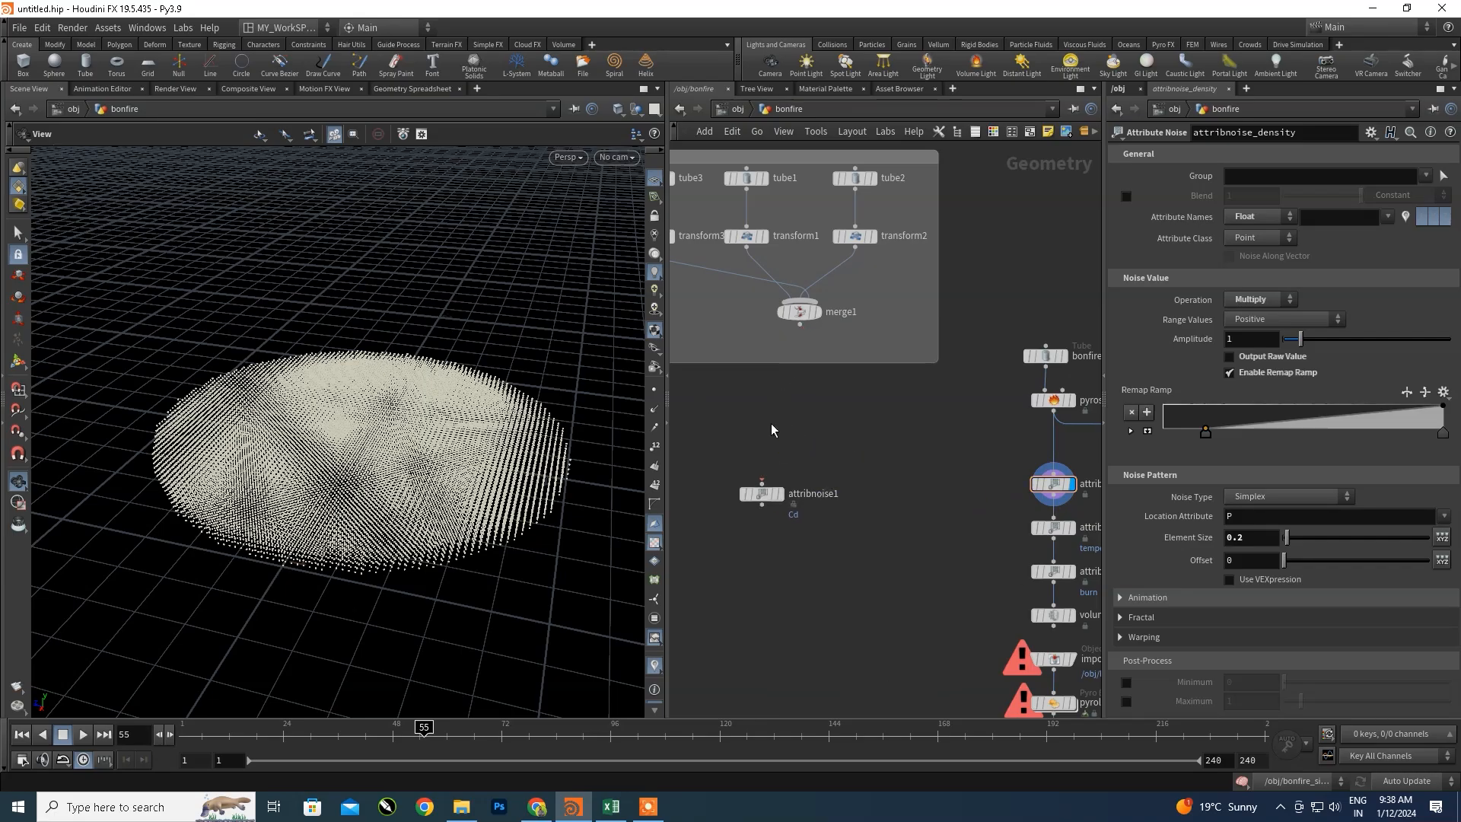
# - Add a Pyro Source node below merge1, connect merge1's output to its first input, and display the new node
pyautogui.press('Tab')
pyautogui.write('py')
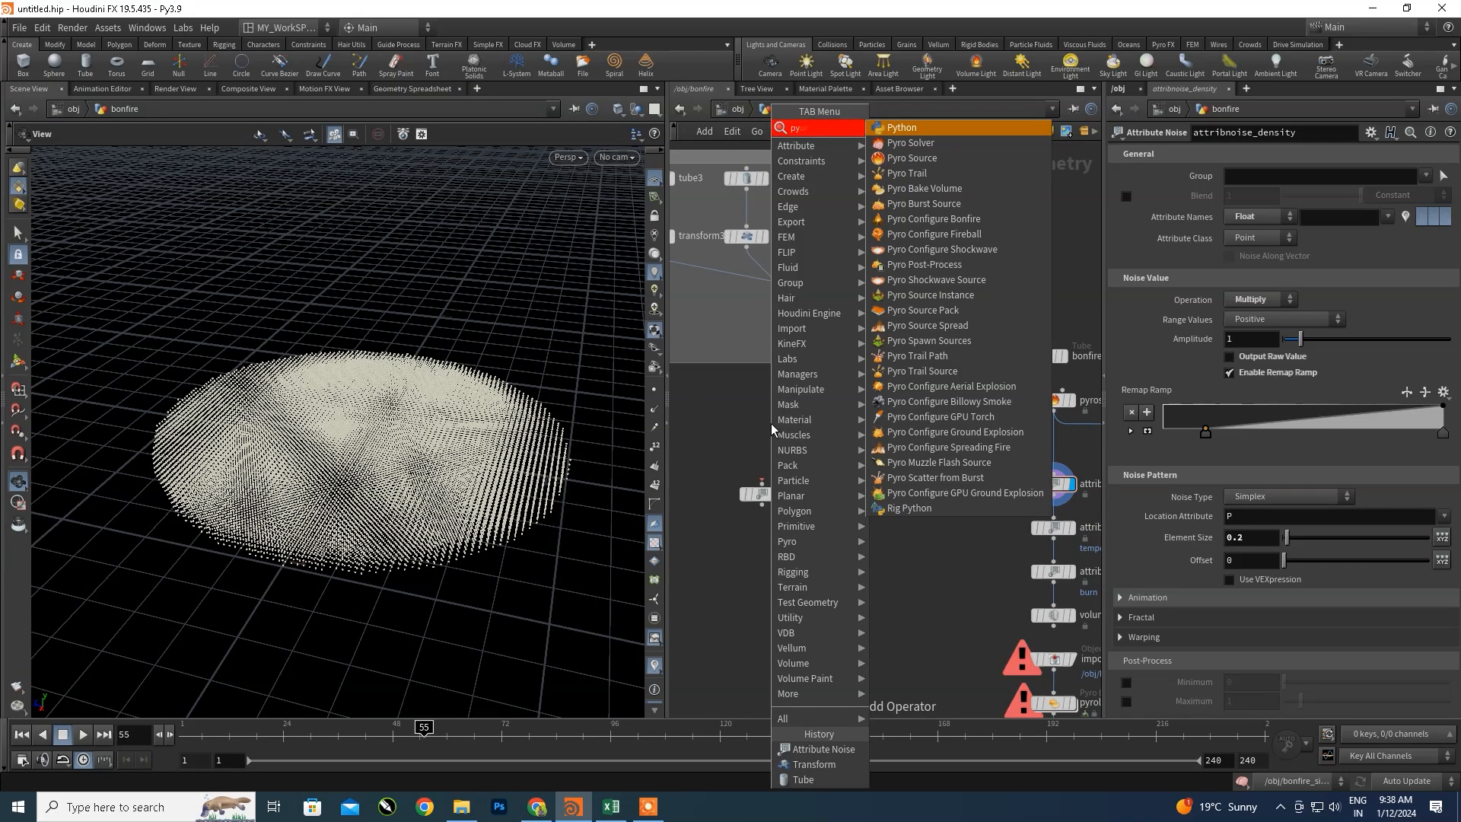
pyautogui.click(911, 157)
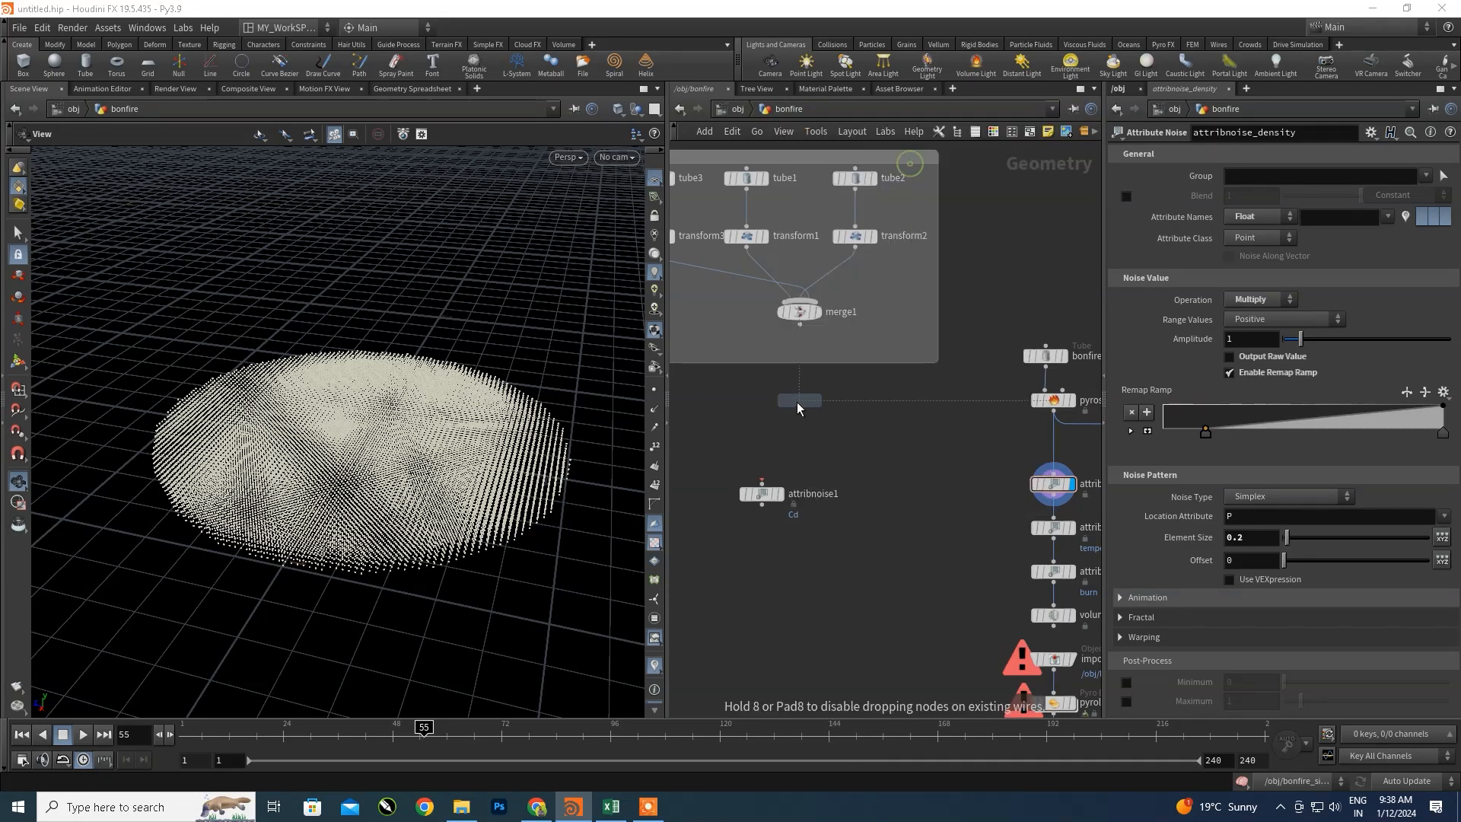
pyautogui.click(795, 423)
pyautogui.moveTo(799, 326); pyautogui.dragTo(794, 419)
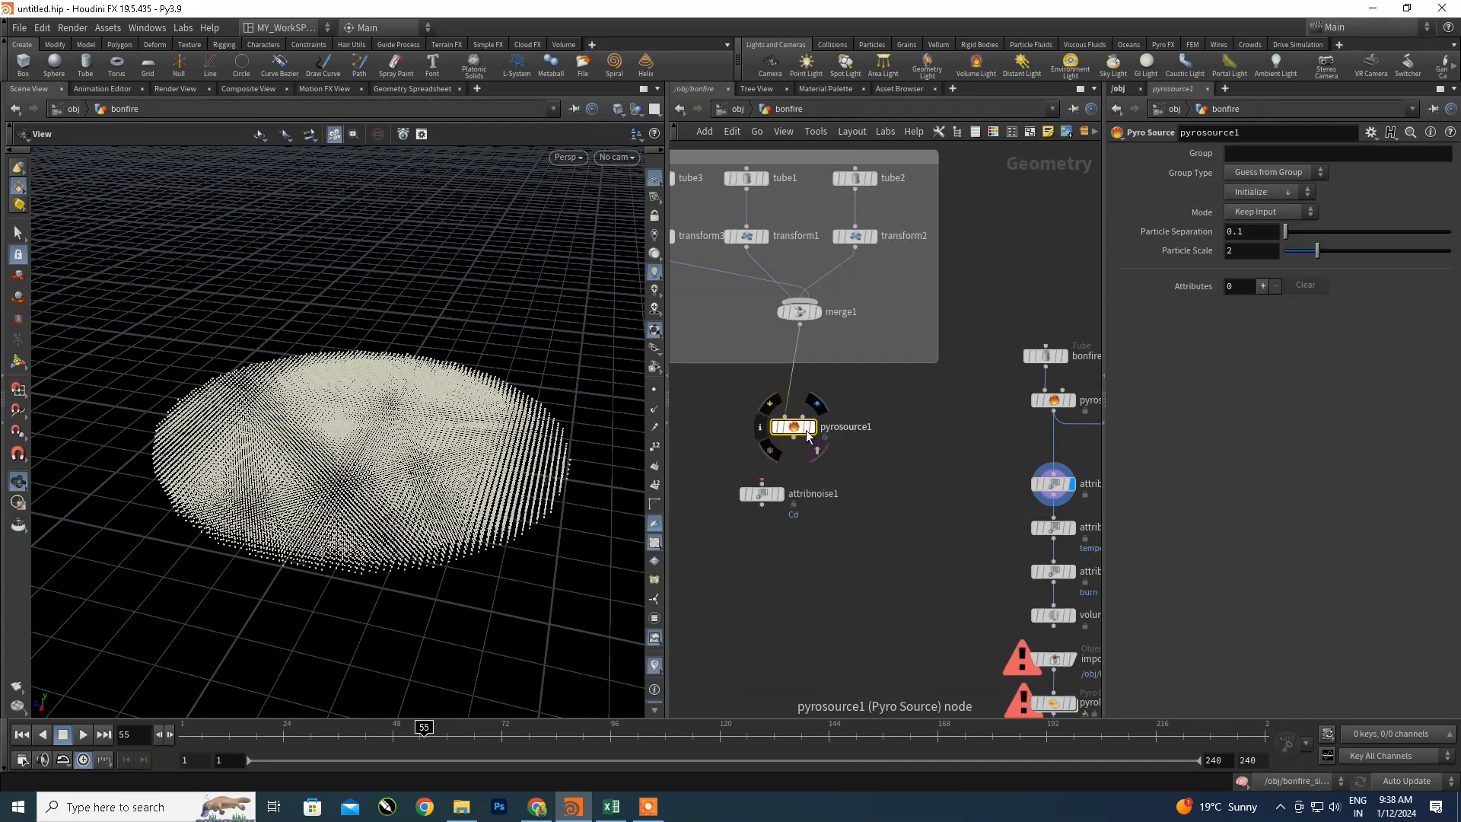
pyautogui.click(812, 430)
# - Set the new Pyro Source's mode to Volume Scatter
pyautogui.moveTo(362, 457)
pyautogui.mouseDown(button='right')
pyautogui.moveTo(379, 372)
pyautogui.moveTo(292, 433)
pyautogui.mouseUp(button='right')
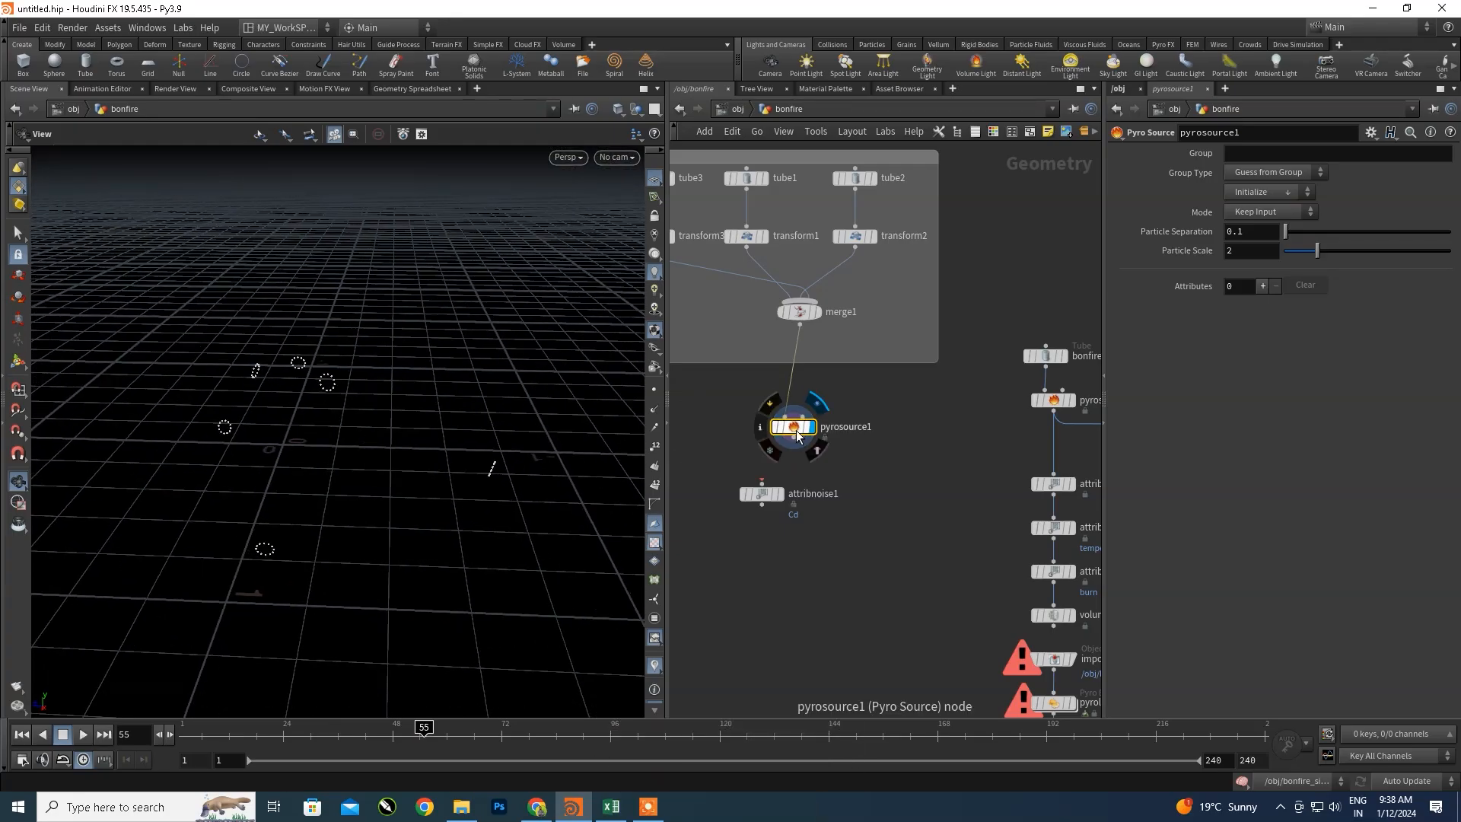
pyautogui.click(1275, 212)
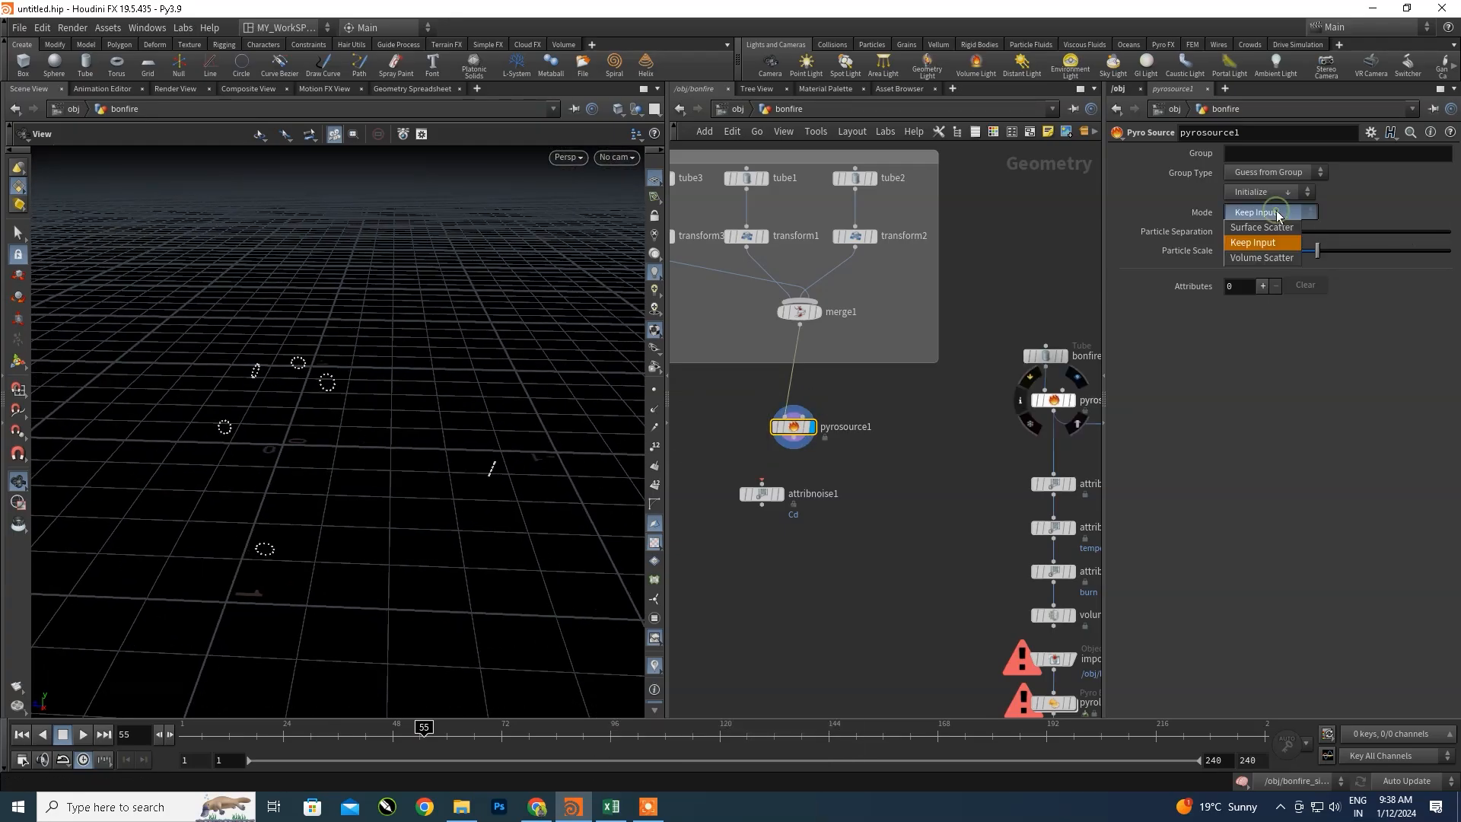
pyautogui.click(1262, 258)
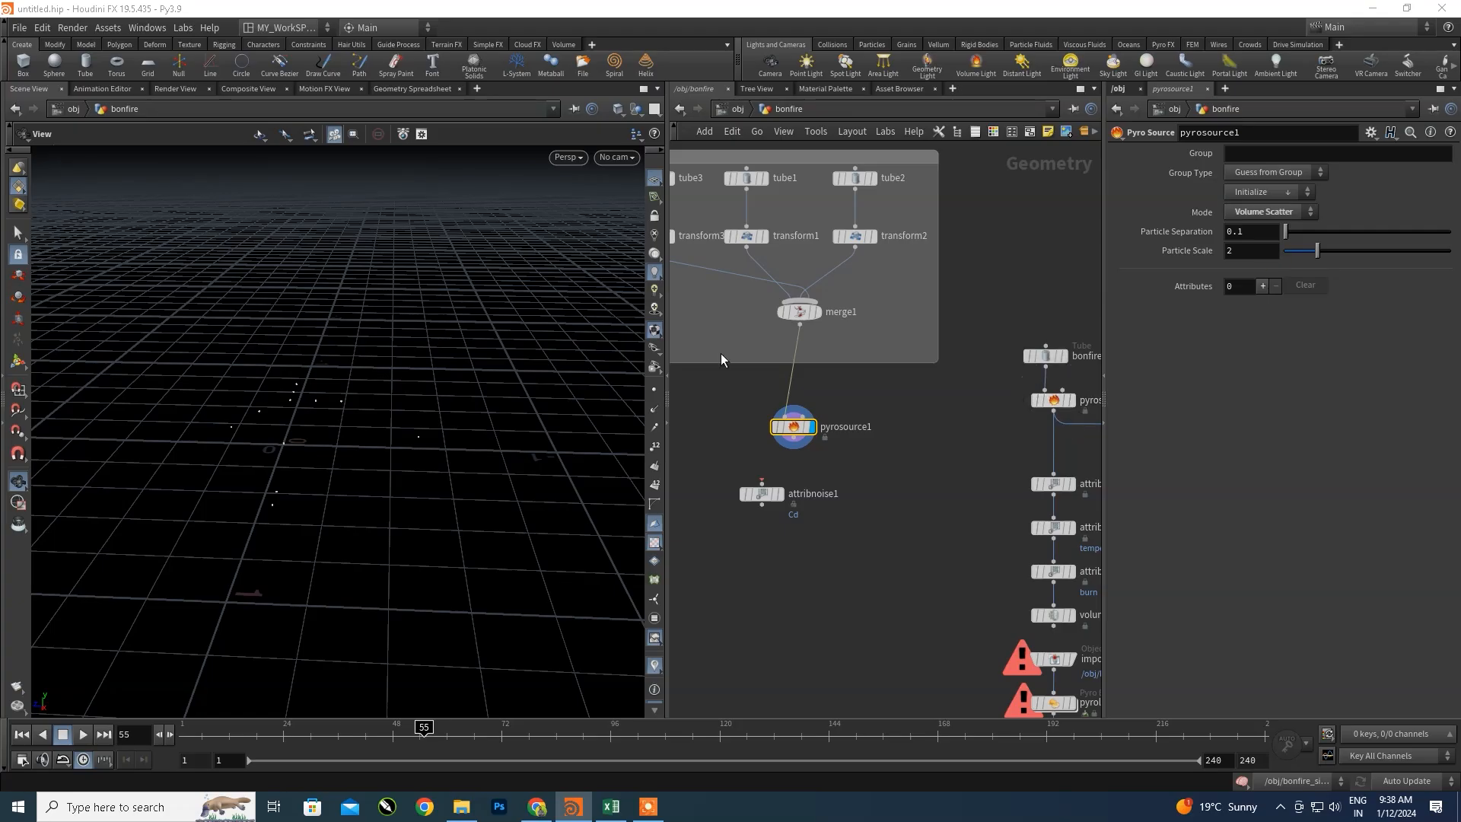
pyautogui.moveTo(312, 459); pyautogui.dragTo(338, 487)
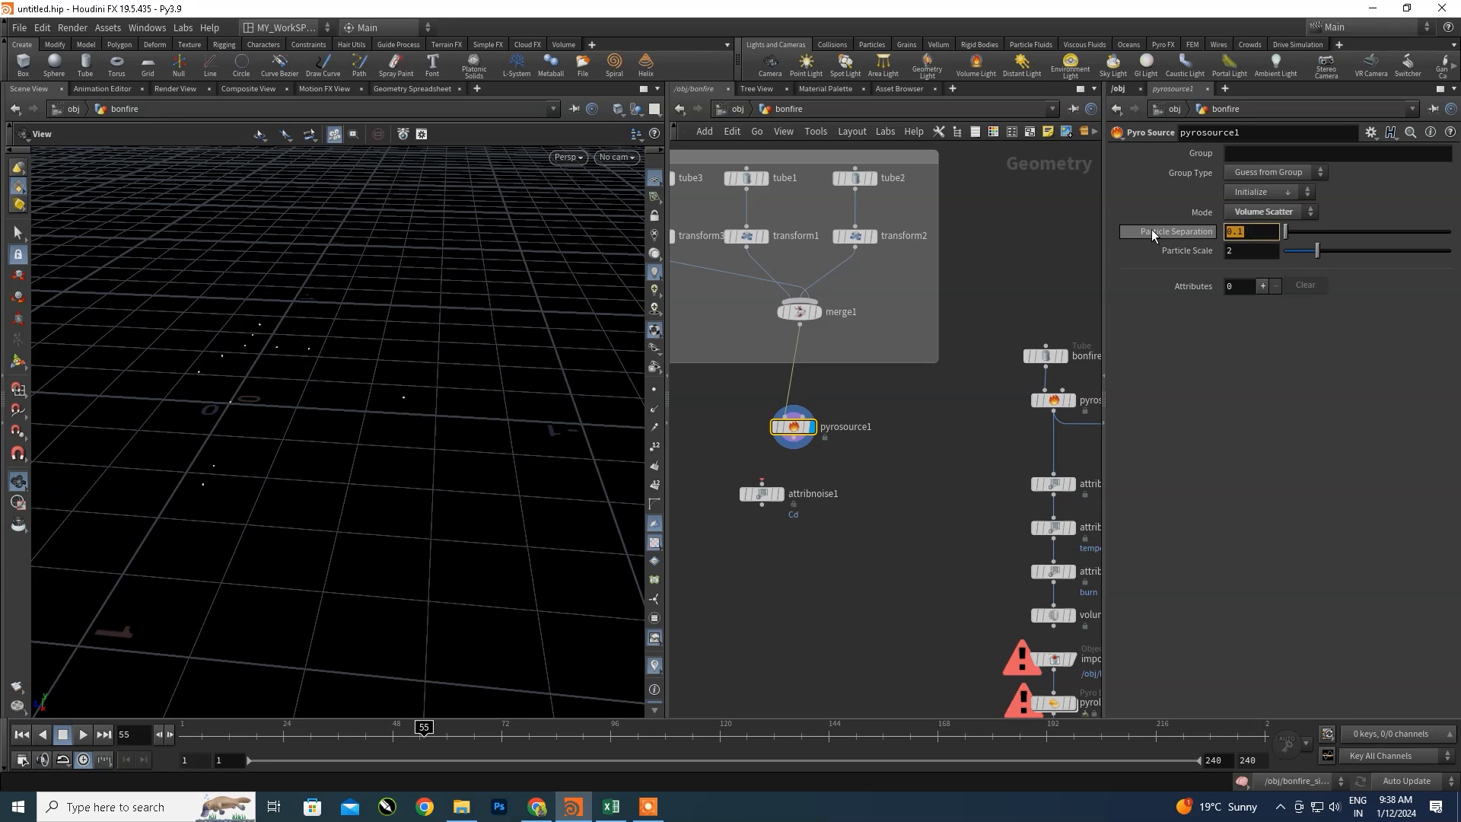
# - Try particle separations of .025 and .002 on pyrosource1 and inspect the point density of the logs
pyautogui.write('.025')
pyautogui.press('Return')
pyautogui.moveTo(293, 433); pyautogui.dragTo(577, 426)
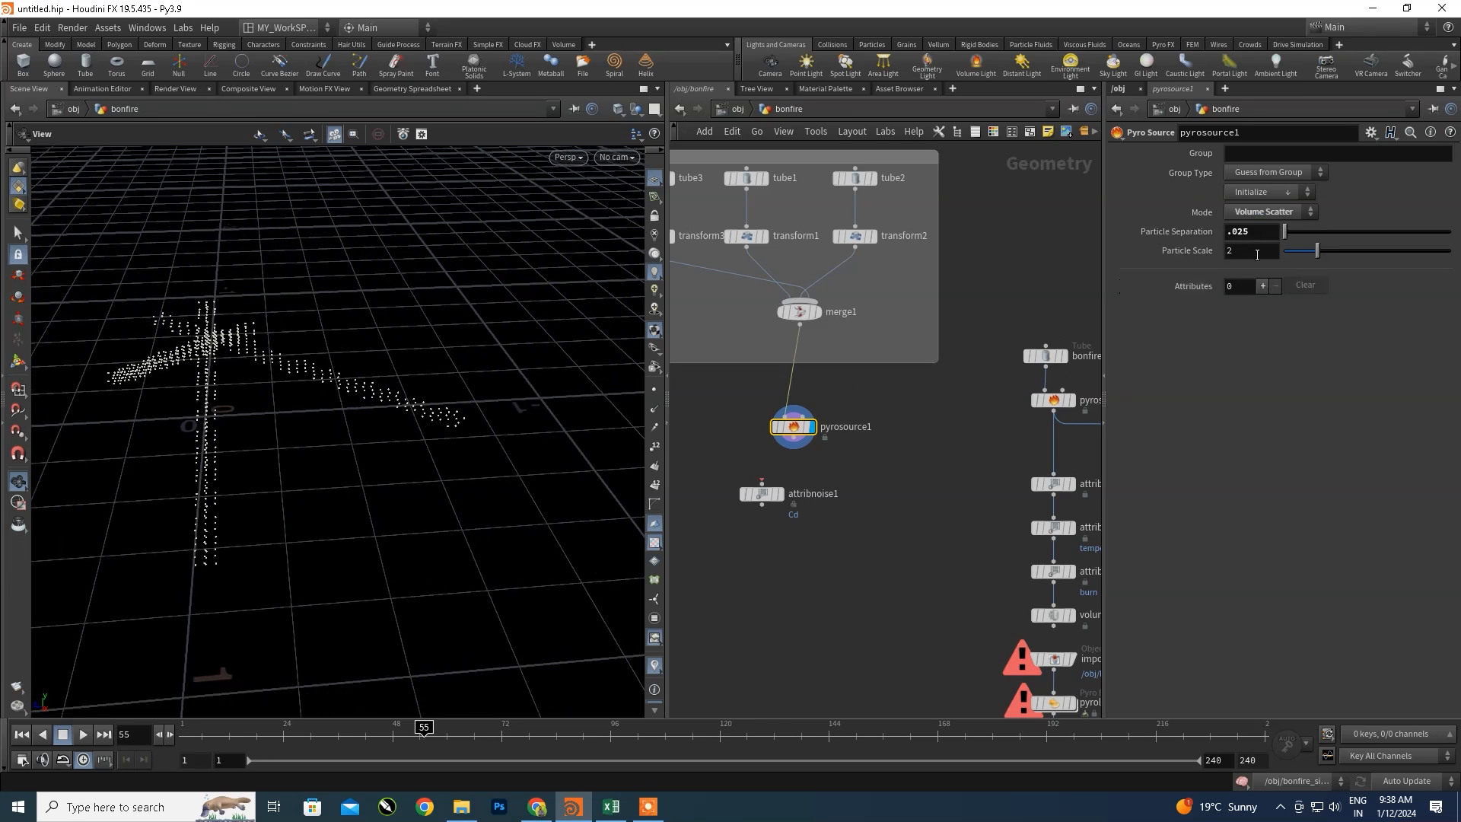
pyautogui.write('.0')
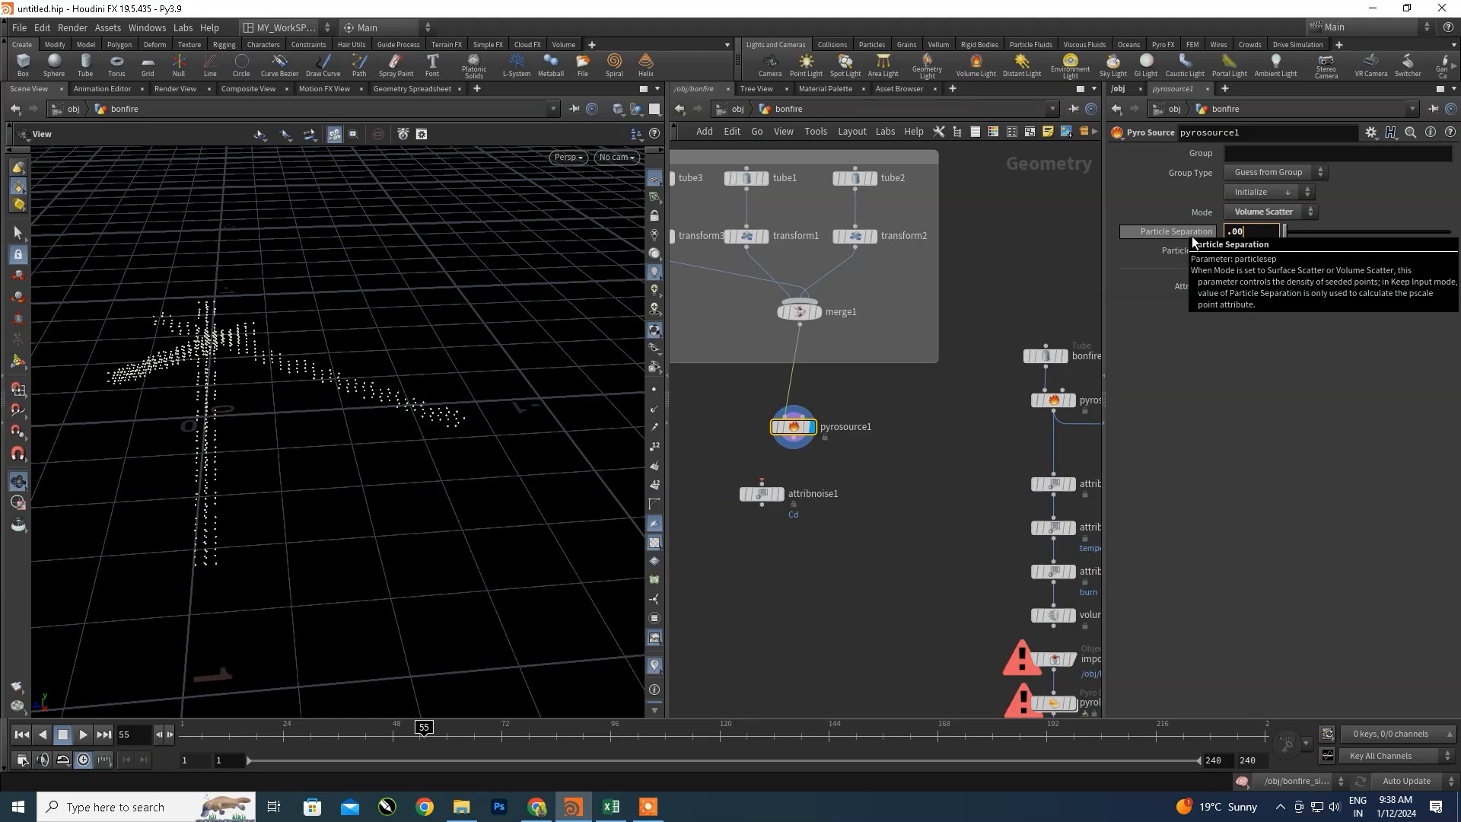
pyautogui.scroll(8, 241, 382)
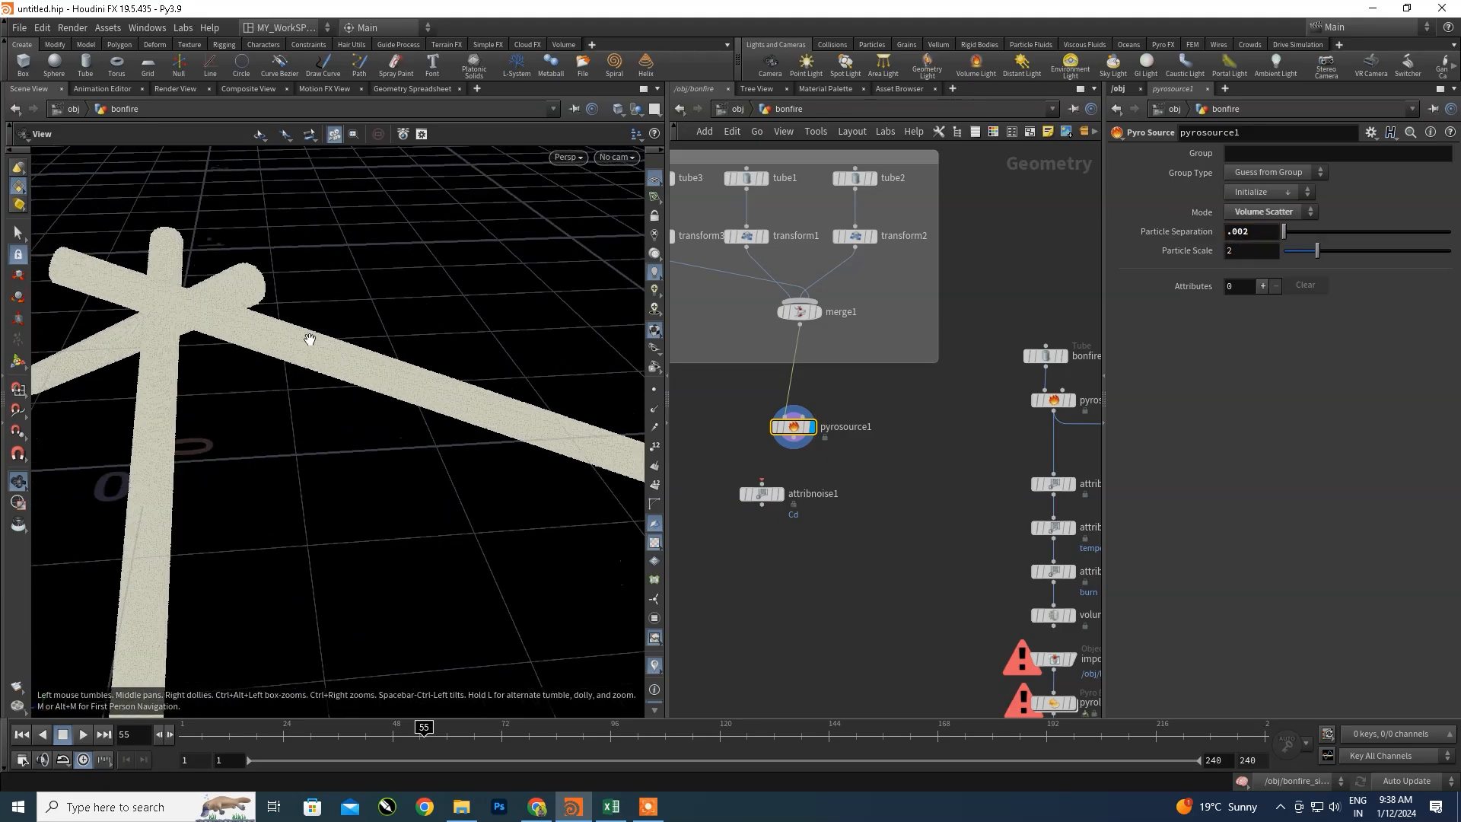
pyautogui.scroll(-8, 308, 340)
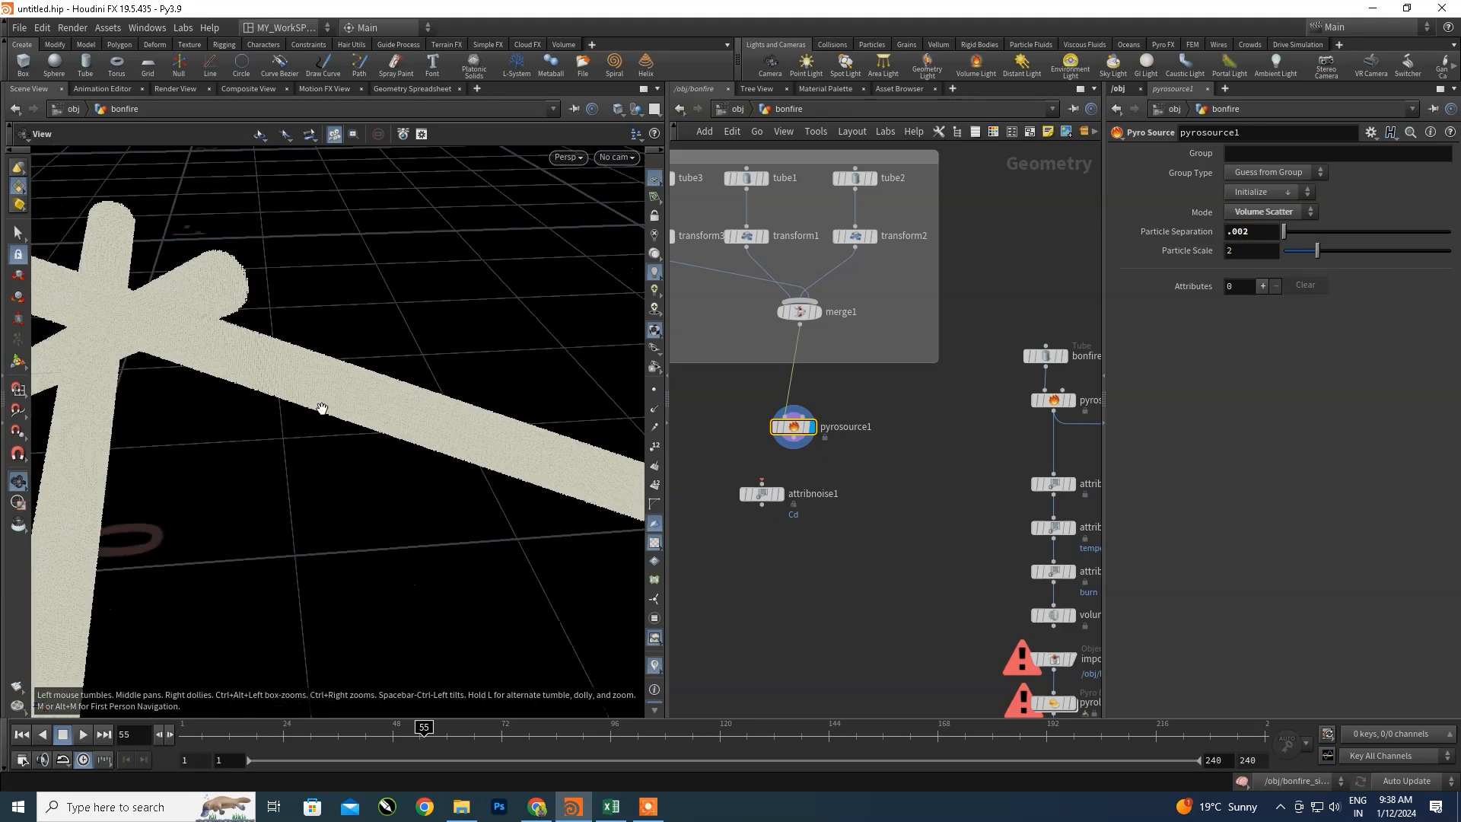
pyautogui.scroll(-5, 327, 415)
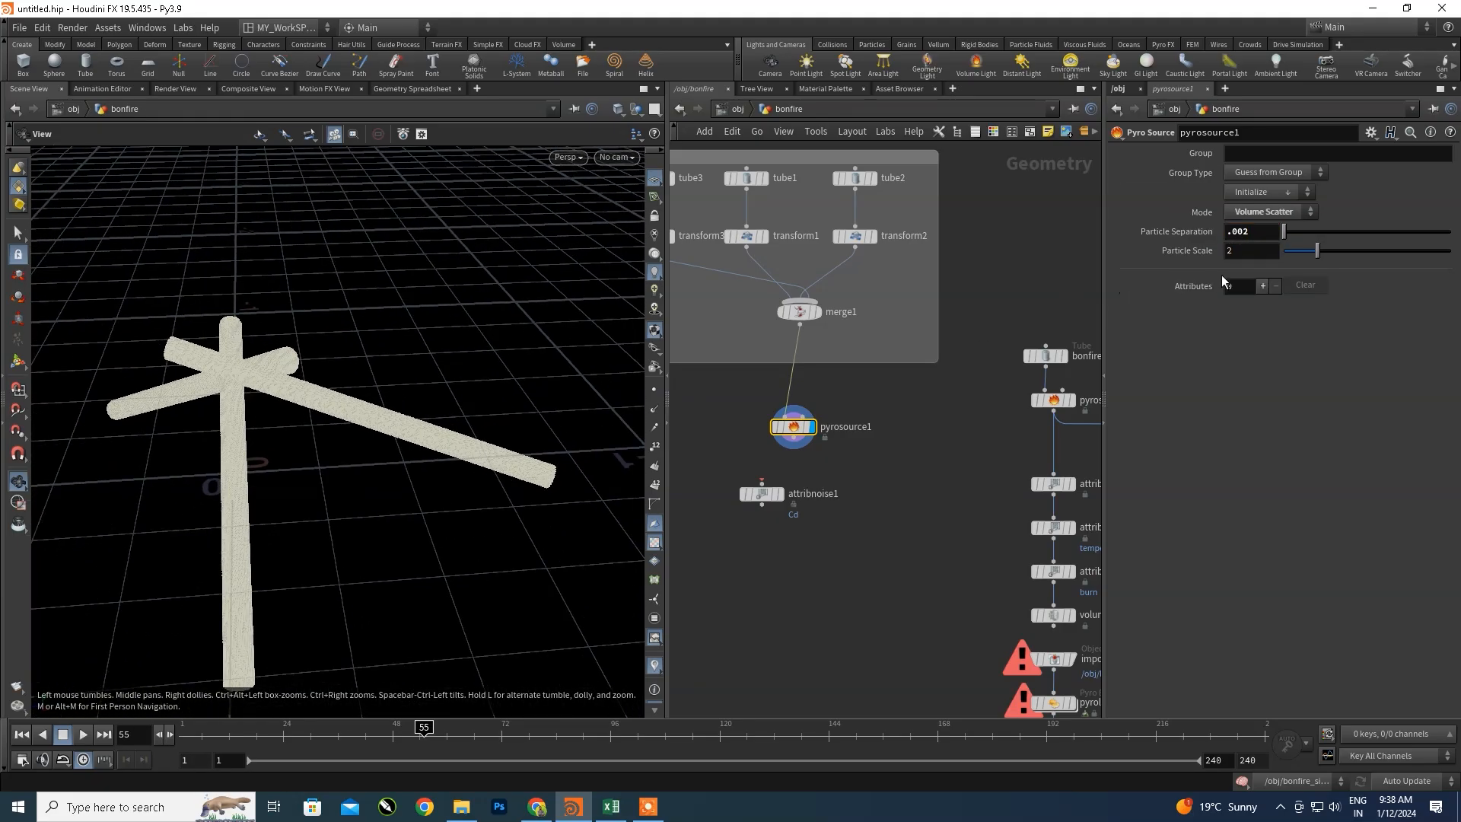
# - Set pyrosource1's particle separation to .008 and check the scattered points on the logs
pyautogui.click(1243, 230)
pyautogui.write('8')
pyautogui.press('Return')
pyautogui.moveTo(391, 373); pyautogui.dragTo(379, 401)
pyautogui.moveTo(303, 497); pyautogui.dragTo(312, 480, button='middle')
pyautogui.moveTo(300, 486); pyautogui.dragTo(352, 471)
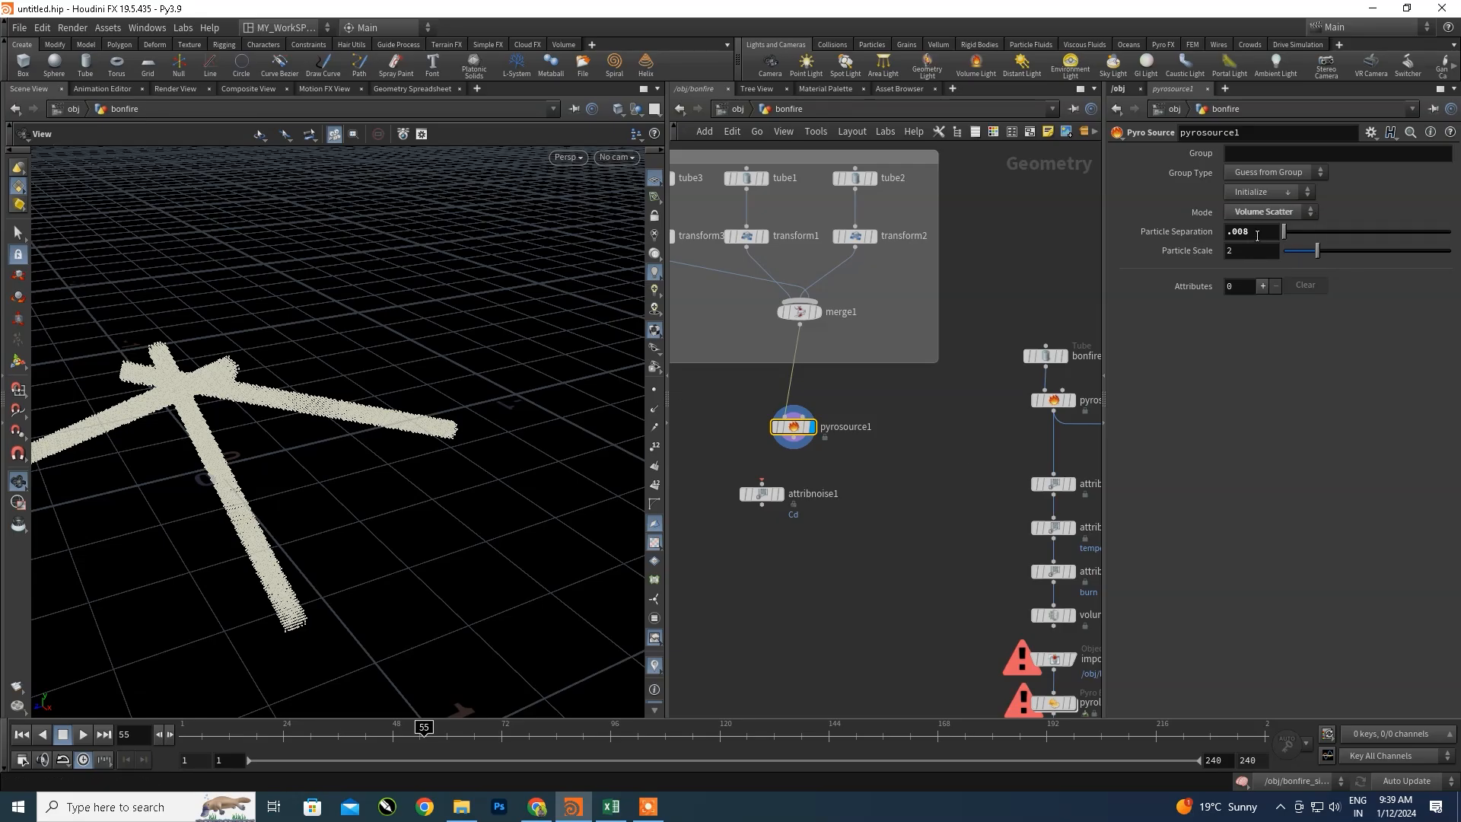
# - Set pyrosource1's particle scale to 1 and add three attribute entries
pyautogui.moveTo(857, 526); pyautogui.dragTo(810, 506, button='middle')
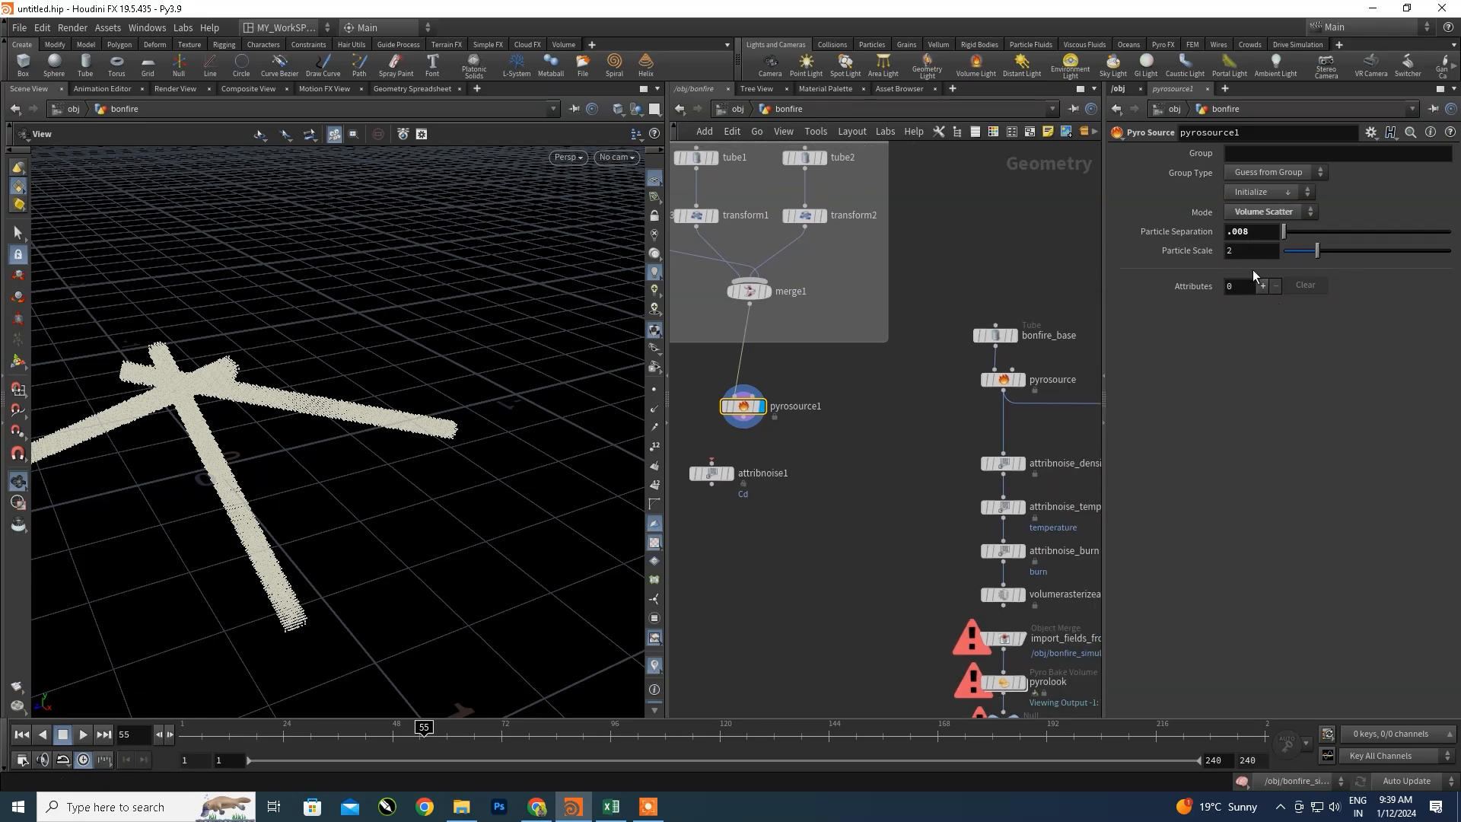
pyautogui.moveTo(1238, 254); pyautogui.dragTo(1210, 254)
pyautogui.write('1')
pyautogui.press('Return')
pyautogui.click(1261, 287)
pyautogui.click(1262, 286)
pyautogui.click(1262, 286)
# - Assign Density, Temperature and Burn to pyrosource1's three attribute entries in that order
pyautogui.click(1309, 308)
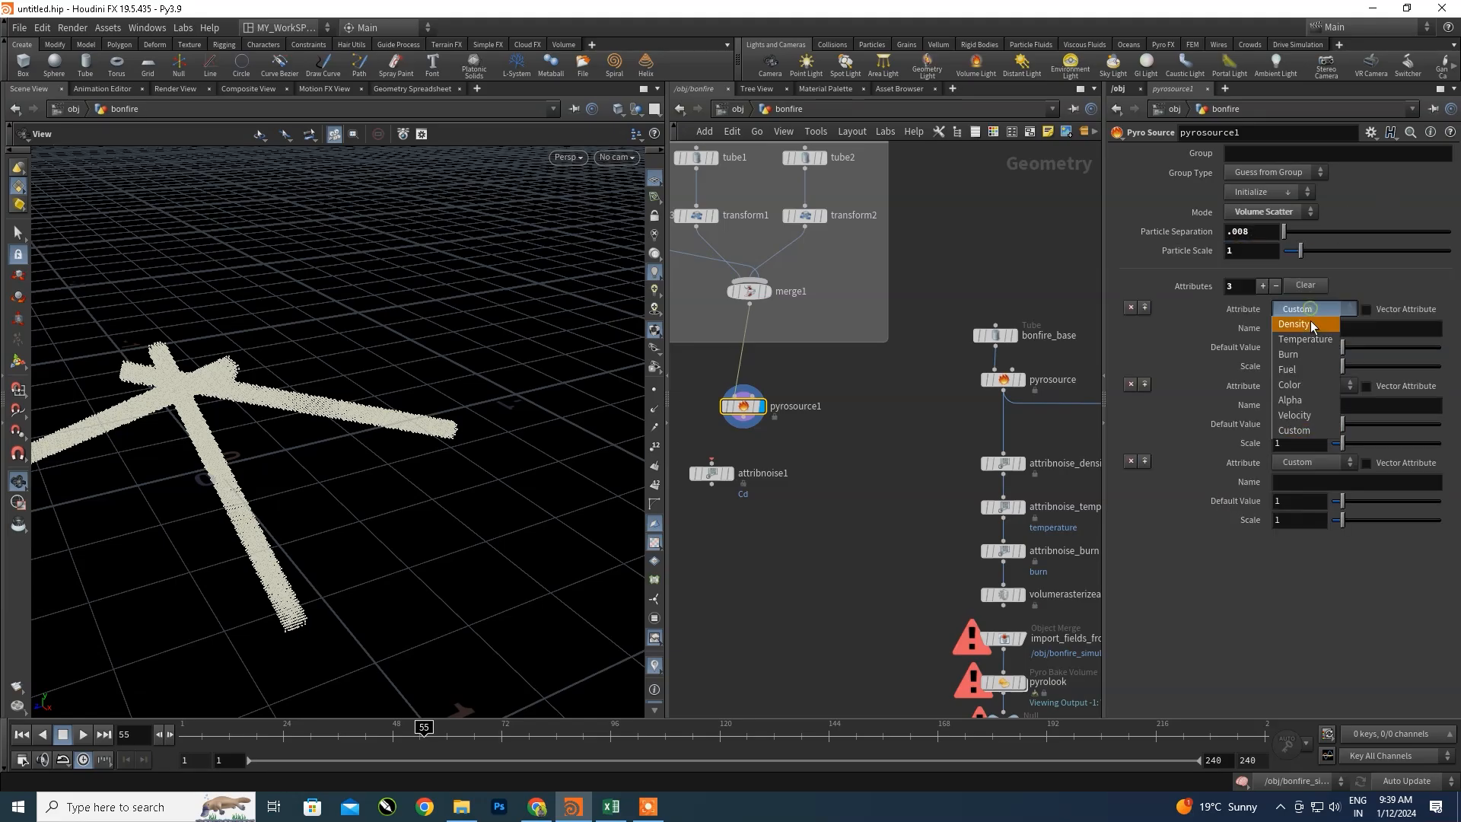
pyautogui.click(1301, 324)
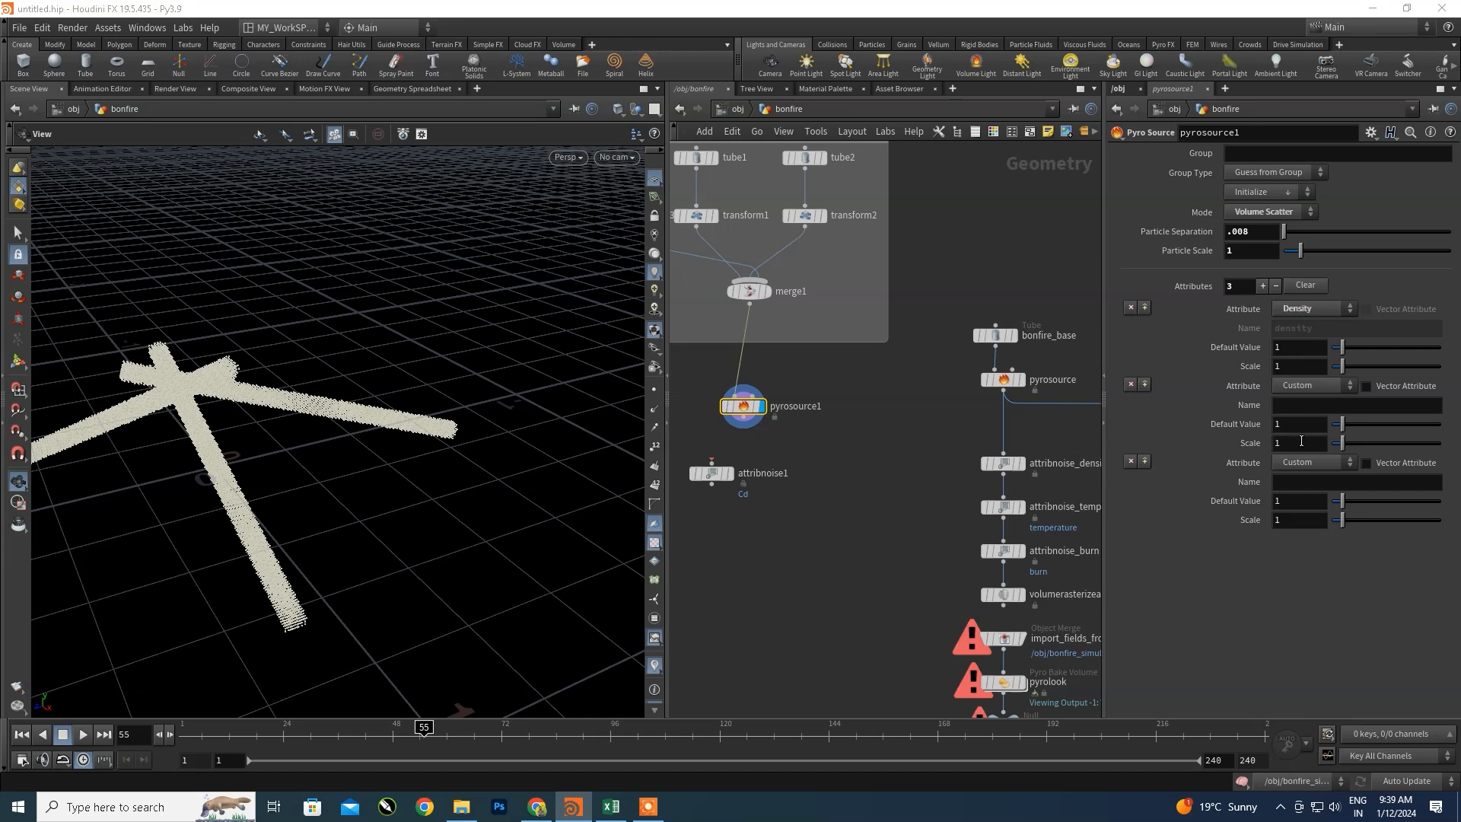
pyautogui.click(1313, 385)
pyautogui.click(1305, 416)
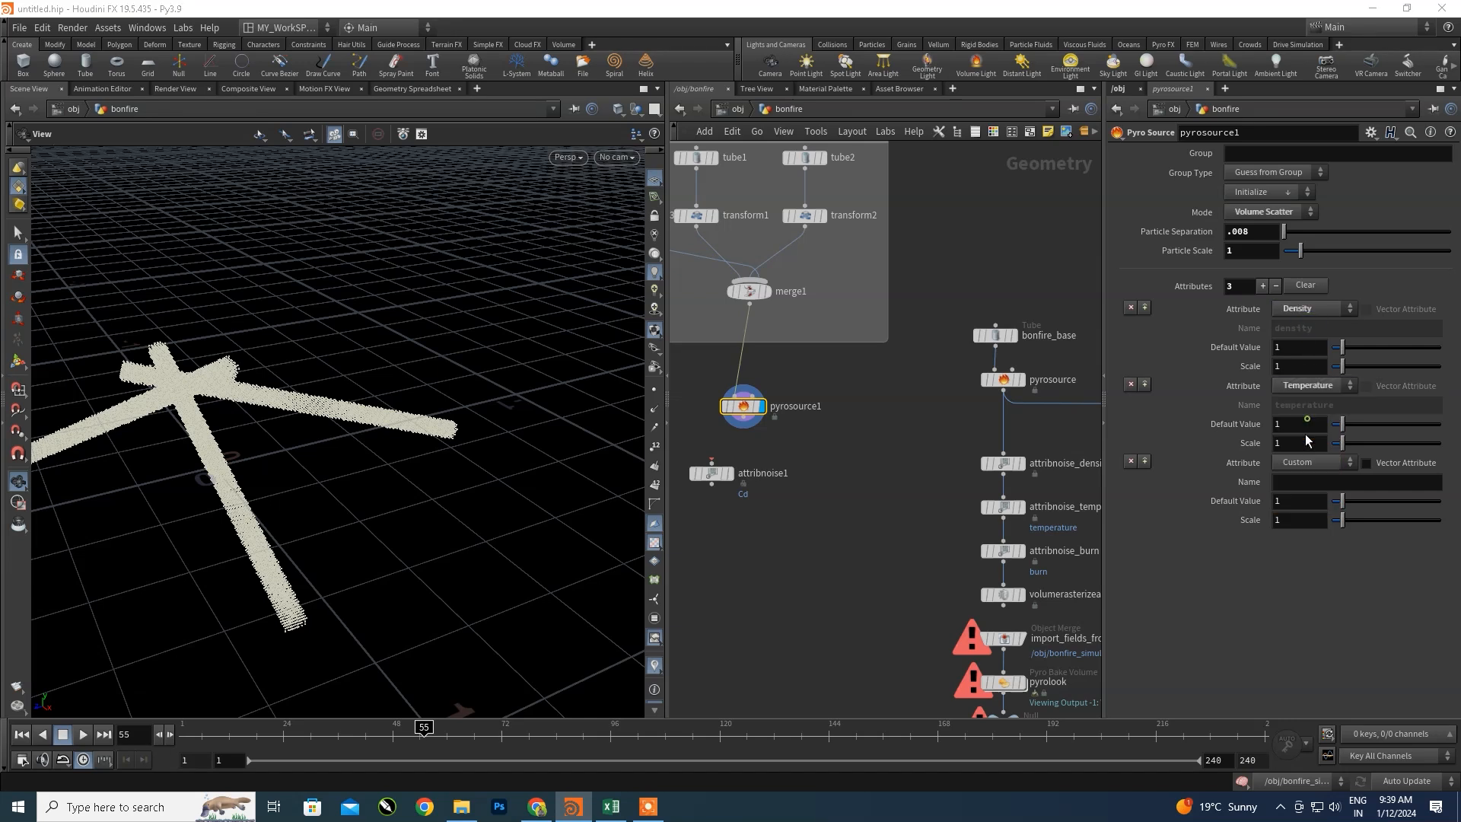
pyautogui.click(1311, 463)
pyautogui.click(1306, 508)
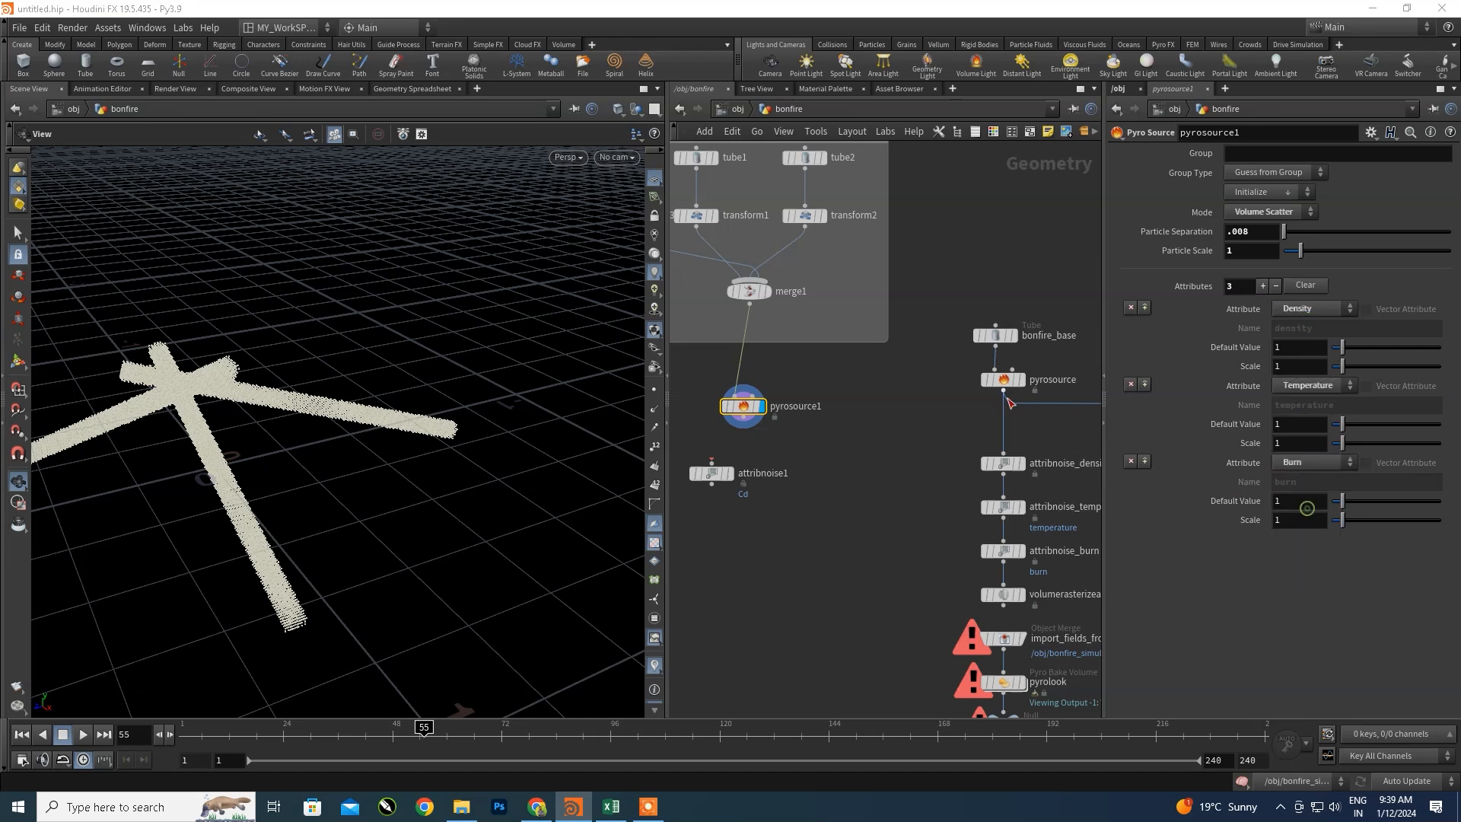
# - Check the original pyrosource's settings and place attribnoise1 directly below pyrosource1
pyautogui.click(1006, 383)
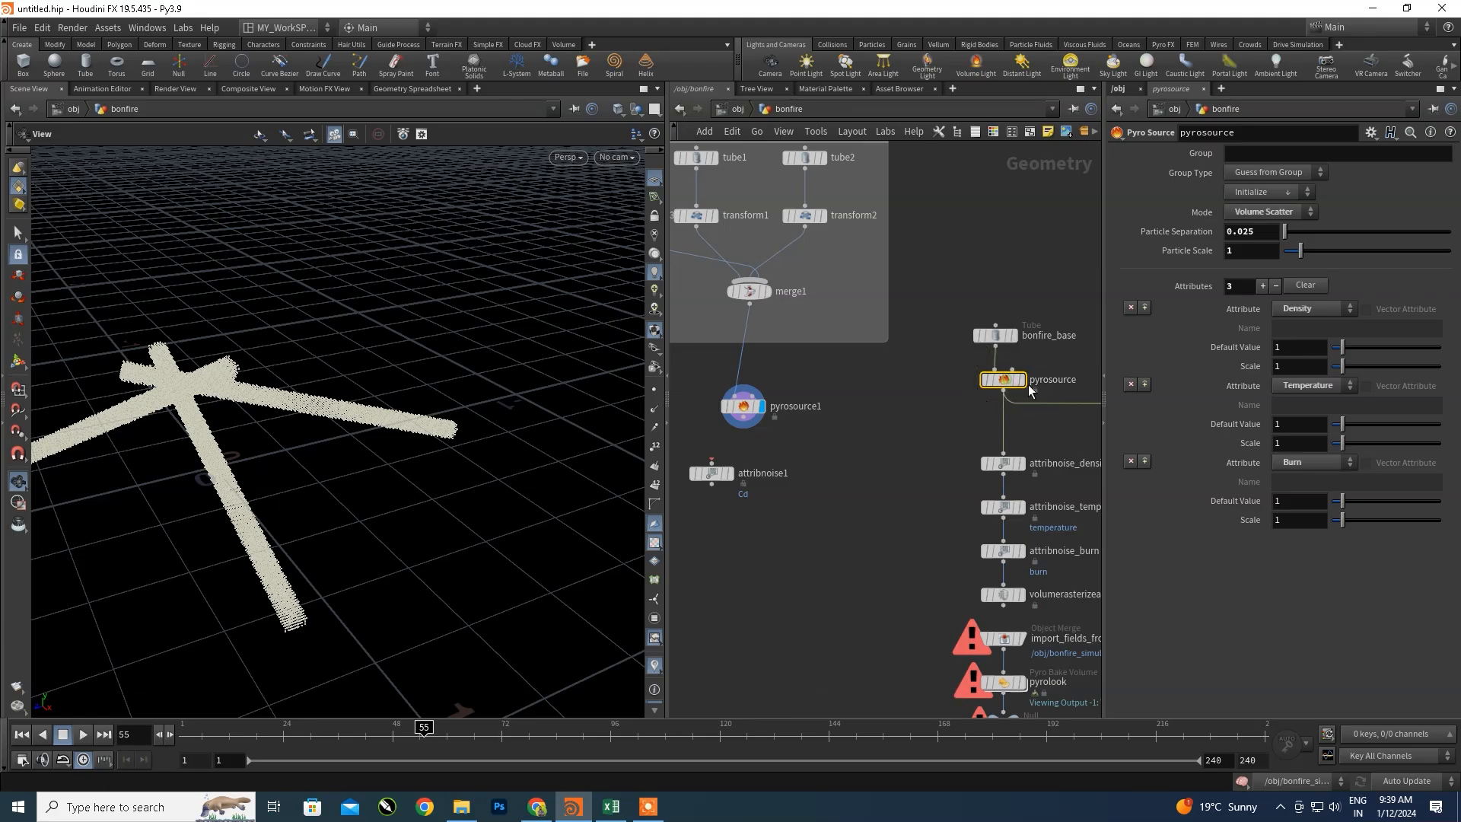
pyautogui.click(712, 473)
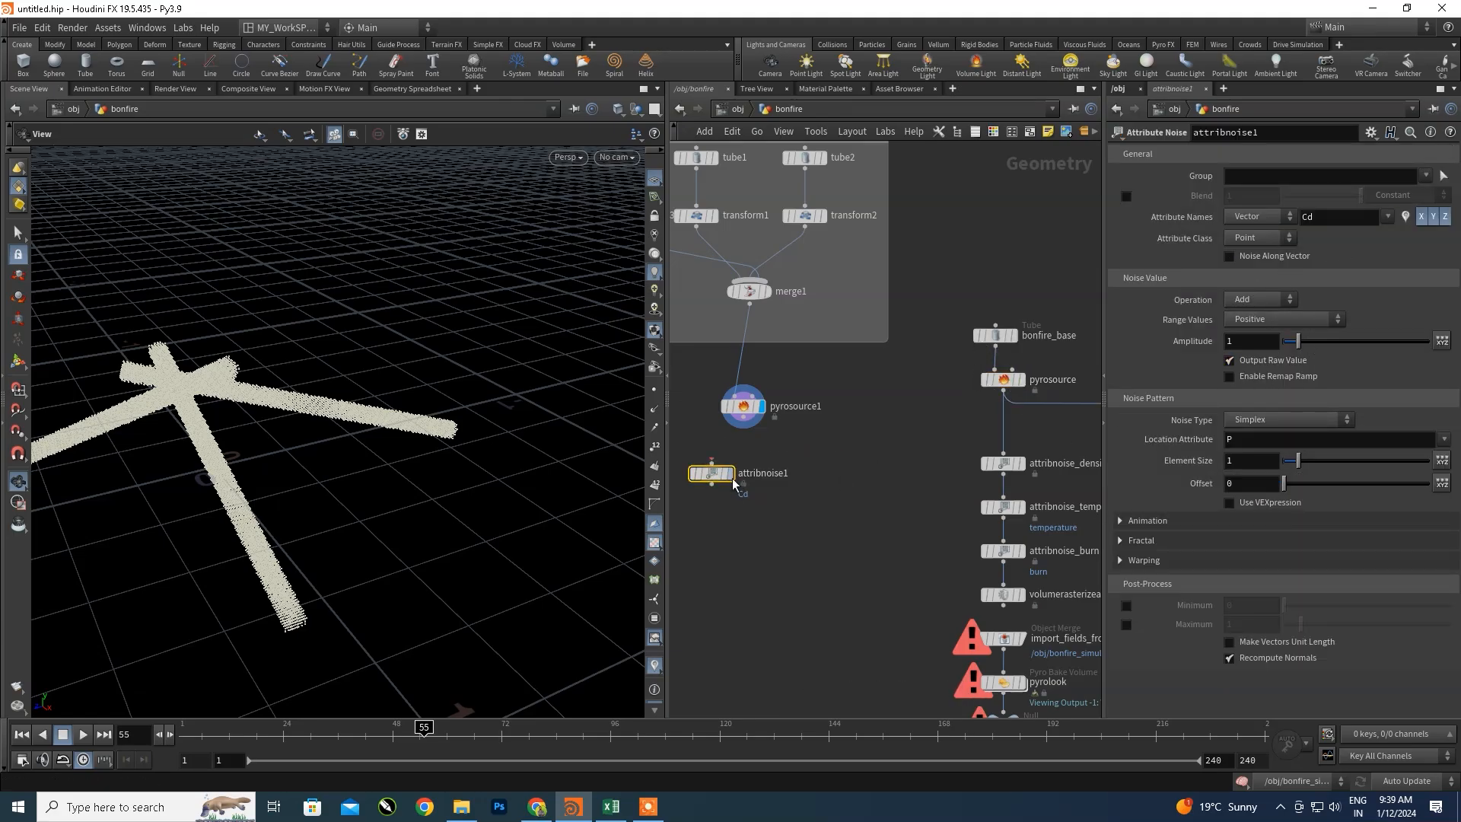
pyautogui.moveTo(733, 484); pyautogui.dragTo(765, 484)
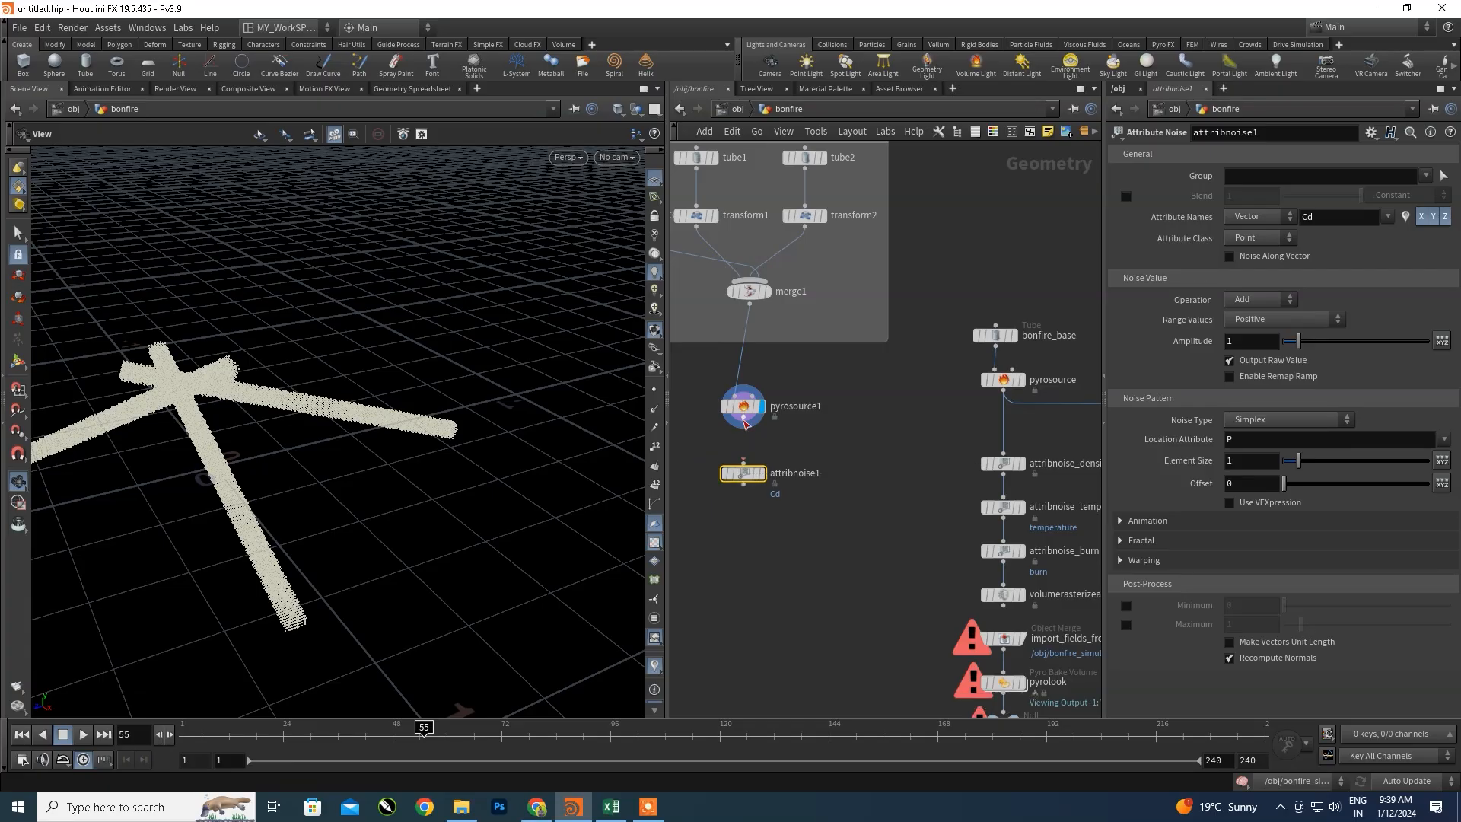
# - Compare pyrosource1's mode, particle and attribute settings with those of the original pyrosource node
pyautogui.click(744, 406)
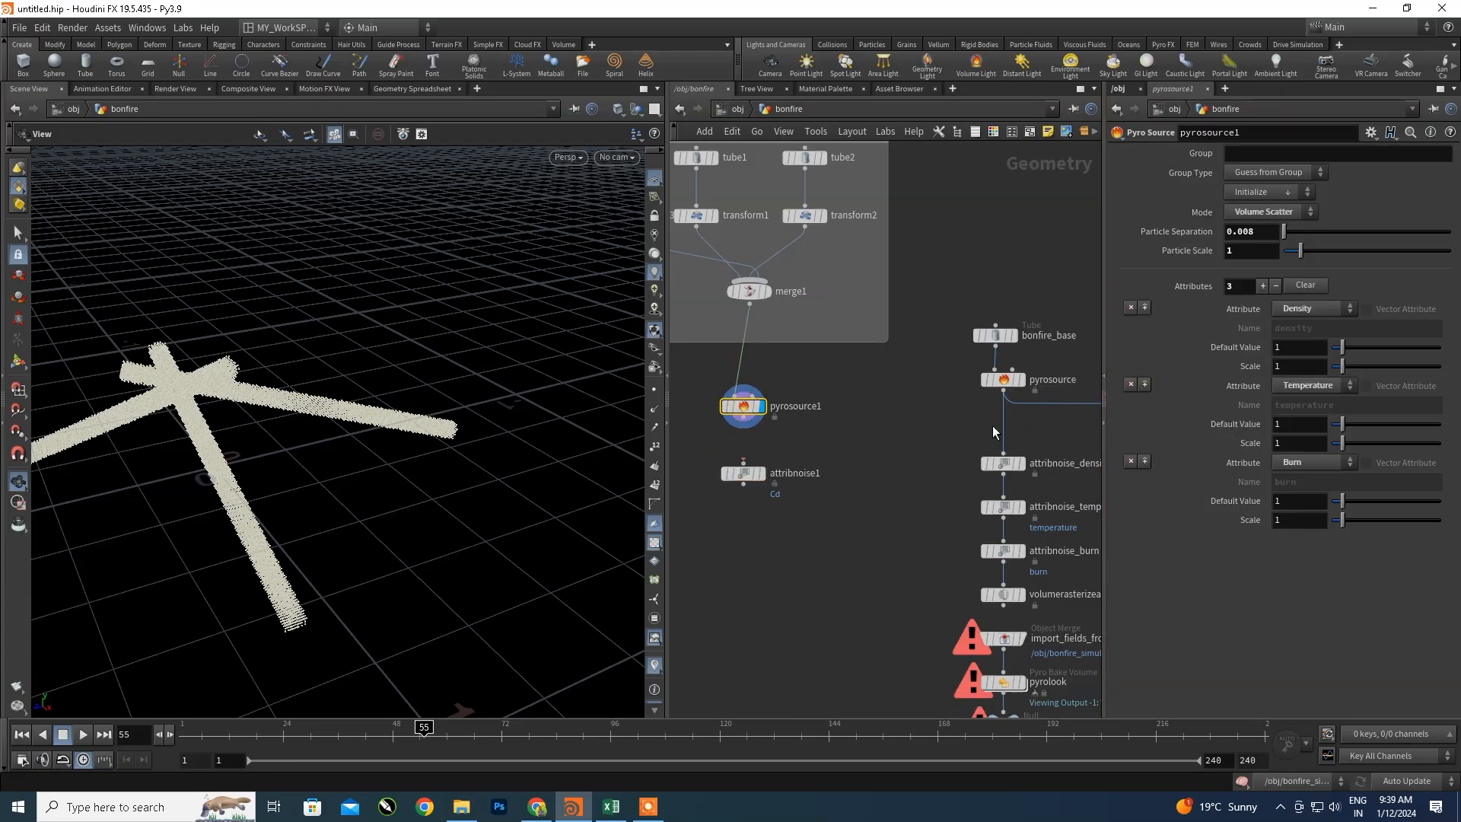
pyautogui.click(1003, 379)
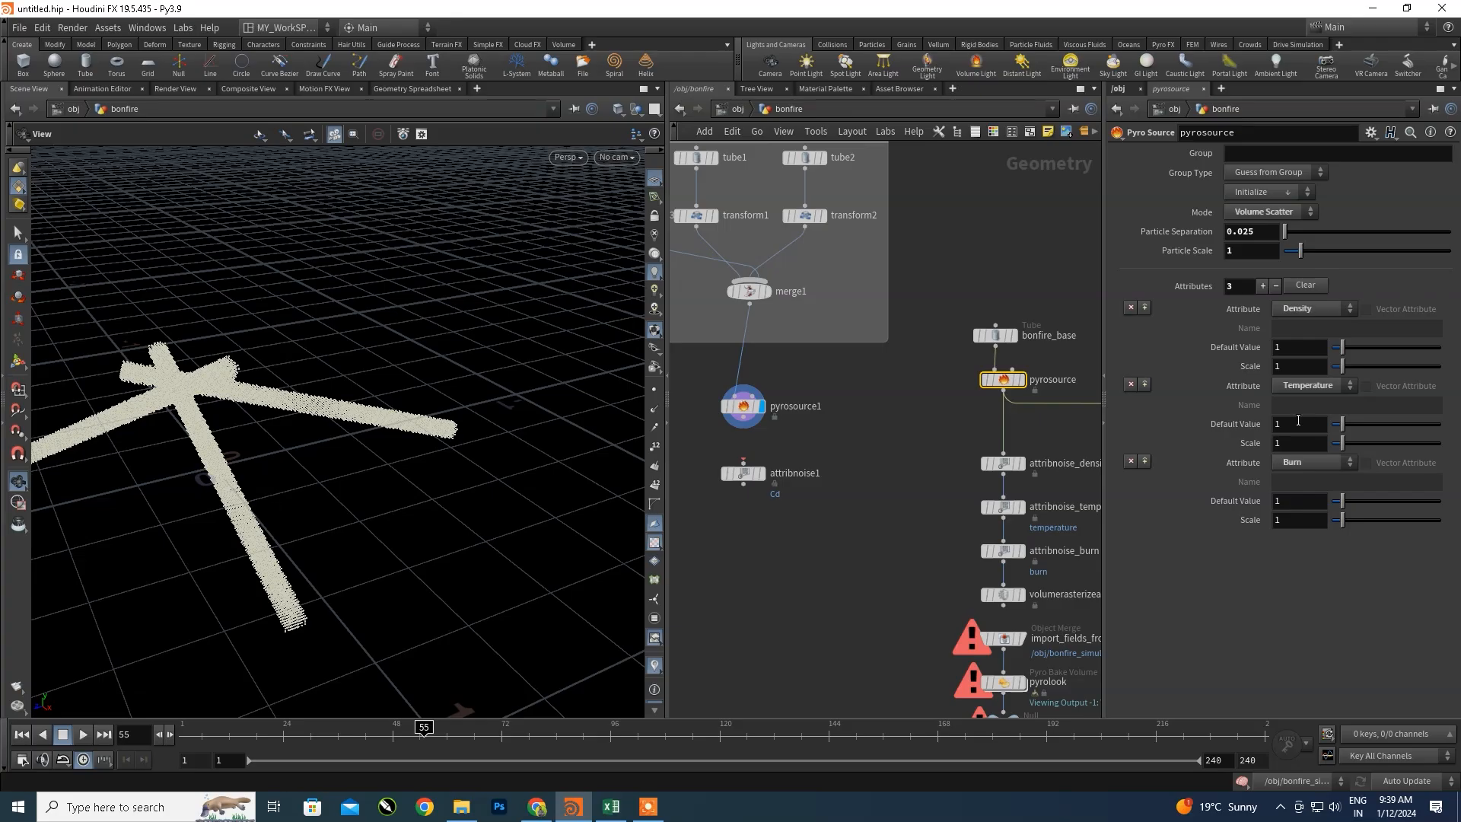
pyautogui.click(750, 407)
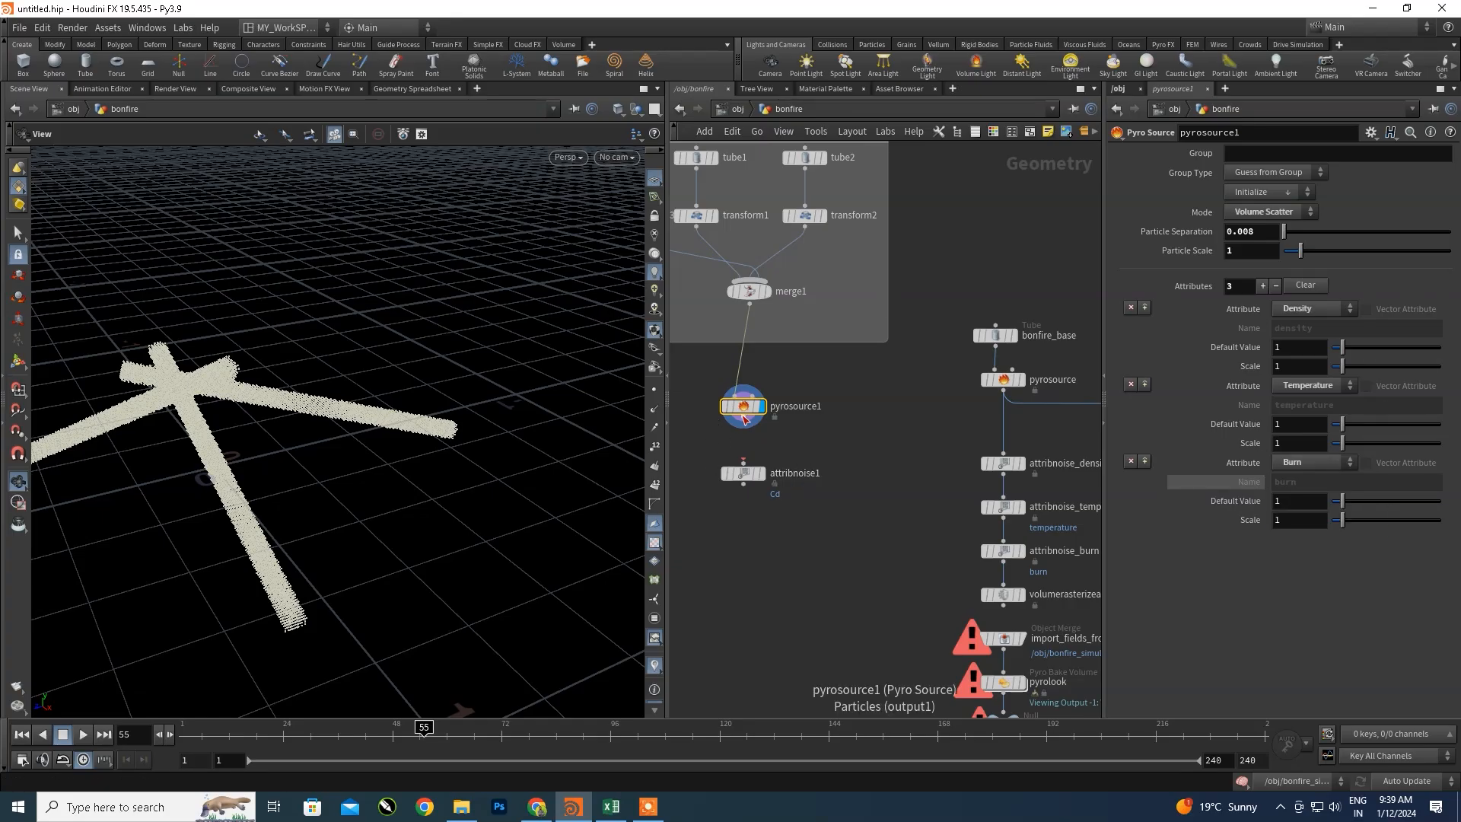
pyautogui.moveTo(747, 474)
pyautogui.moveTo(747, 472); pyautogui.dragTo(743, 469)
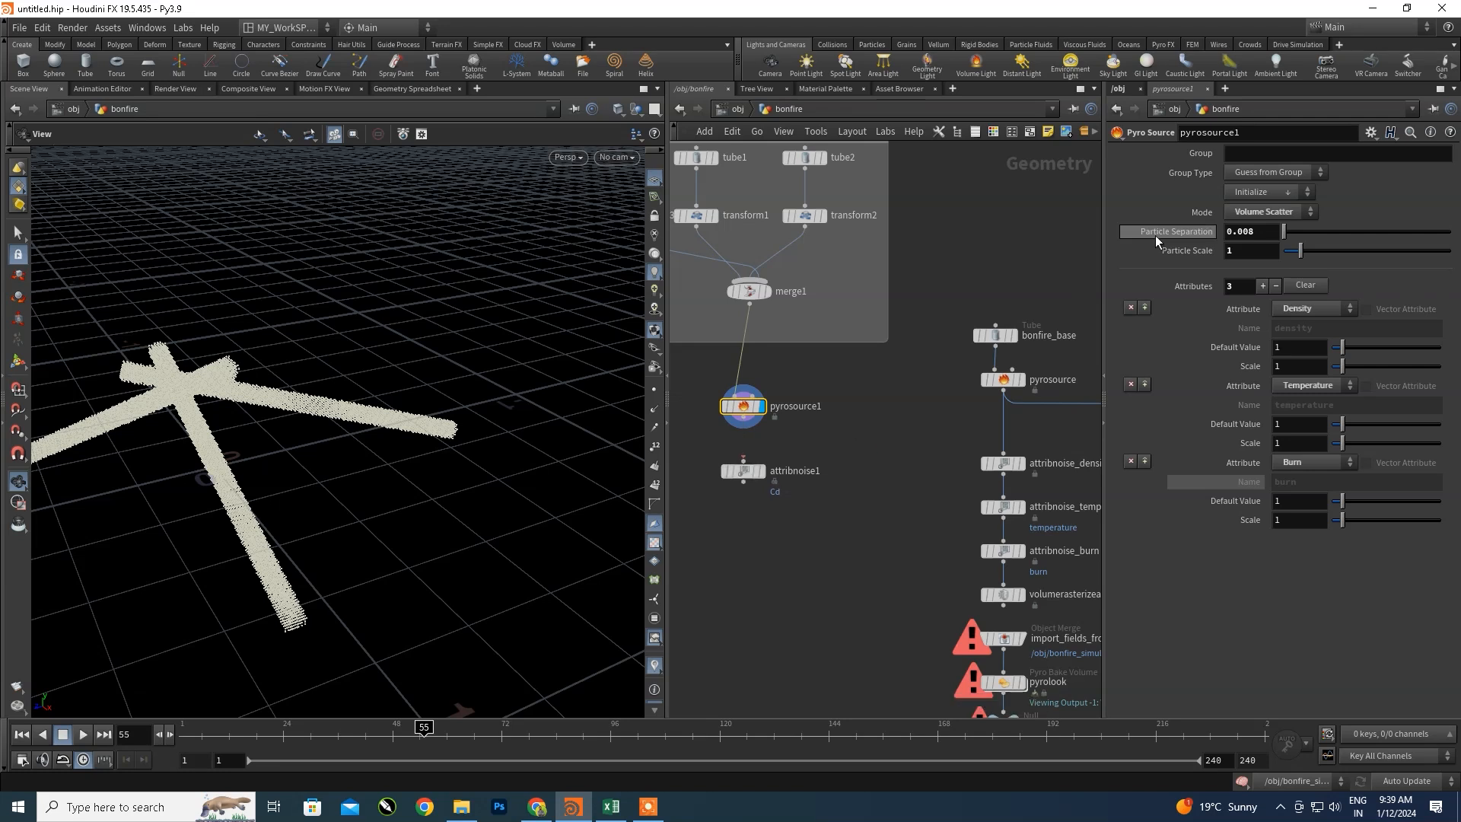
pyautogui.click(1247, 195)
pyautogui.click(1272, 188)
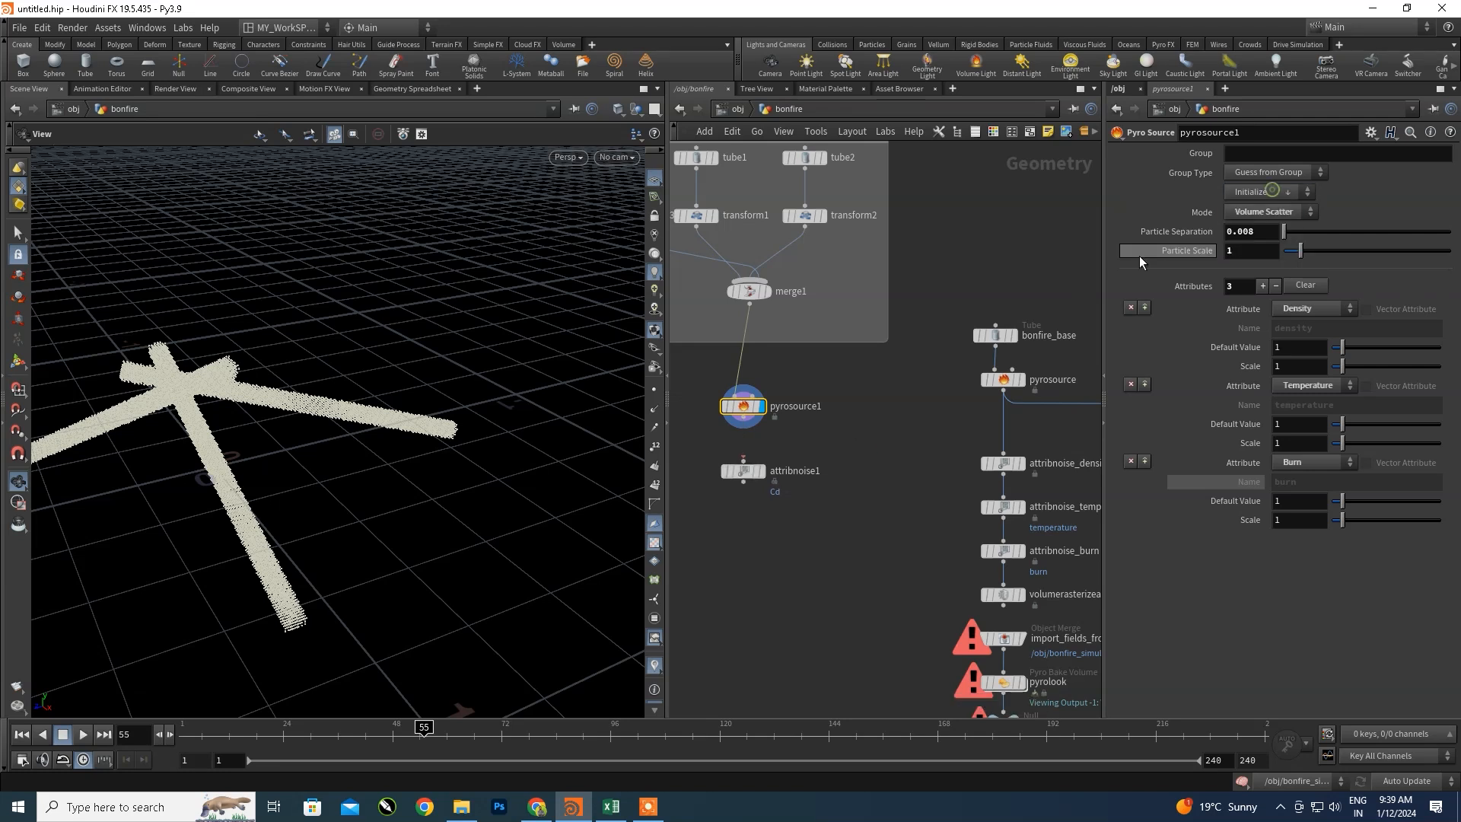
pyautogui.click(1006, 380)
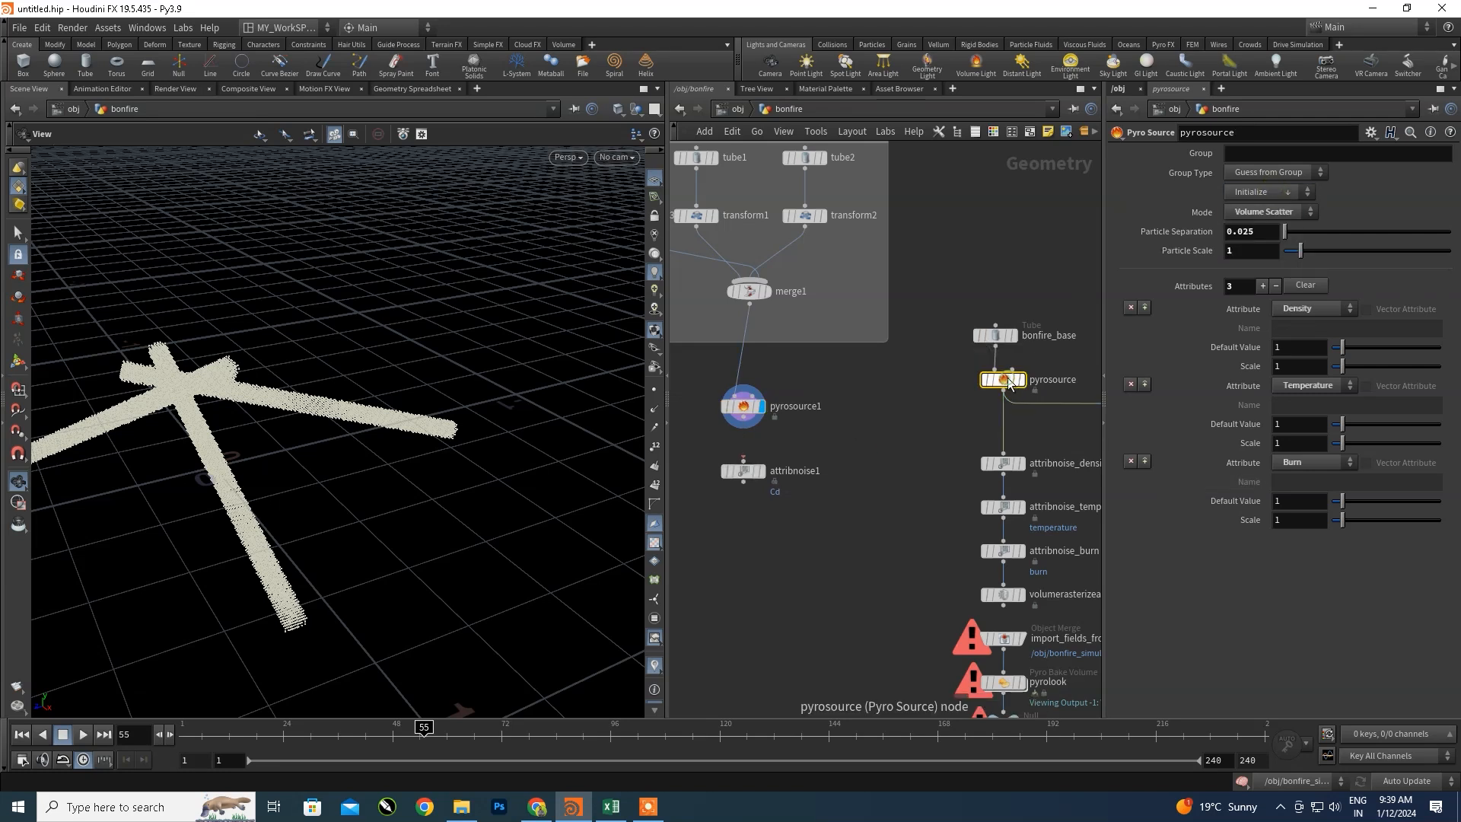
# - Connect pyrosource1's output to attribnoise1 and display the noise node's result
pyautogui.click(746, 474)
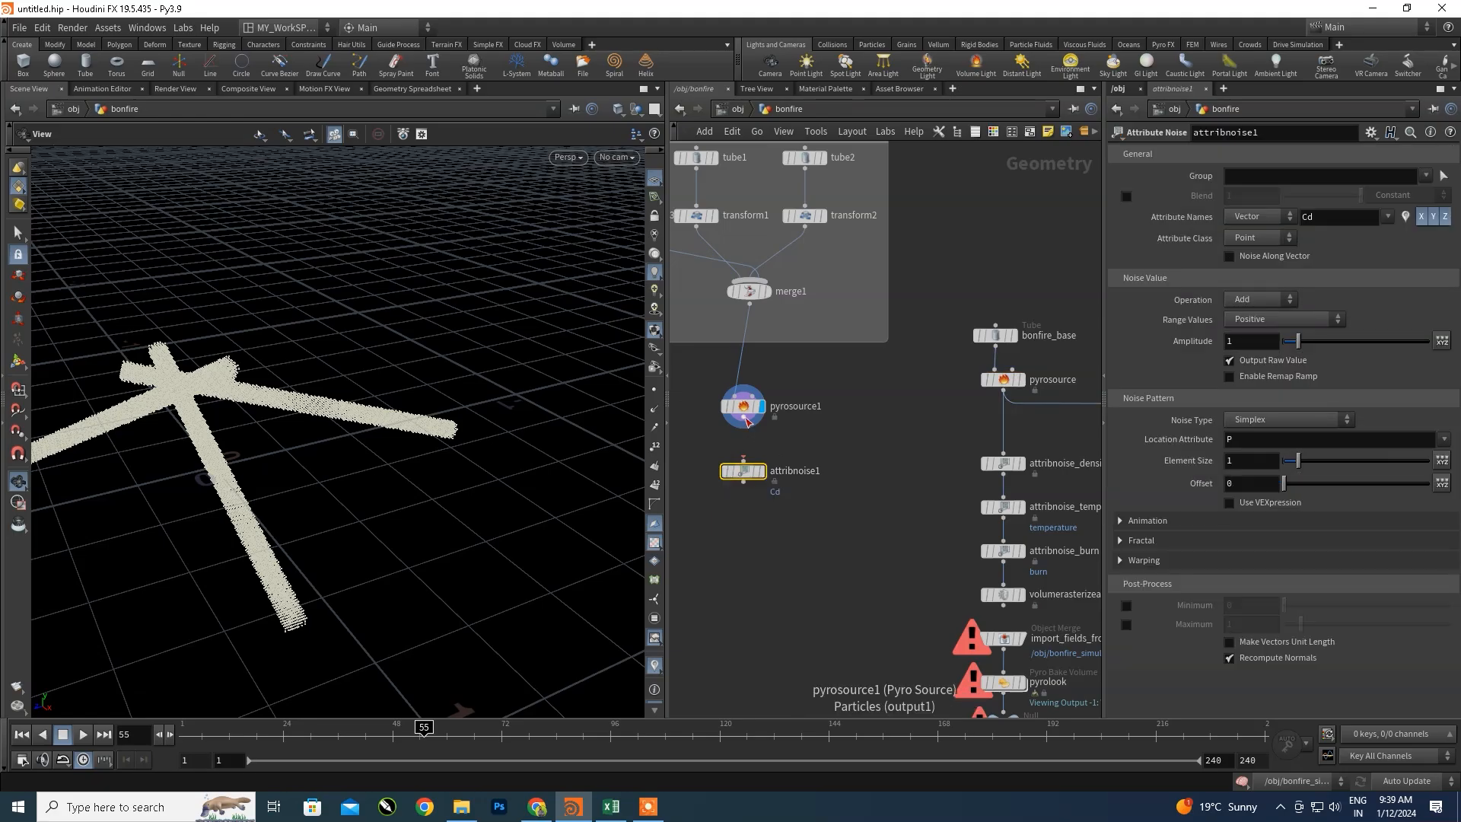
pyautogui.click(764, 472)
pyautogui.scroll(3, 742, 484)
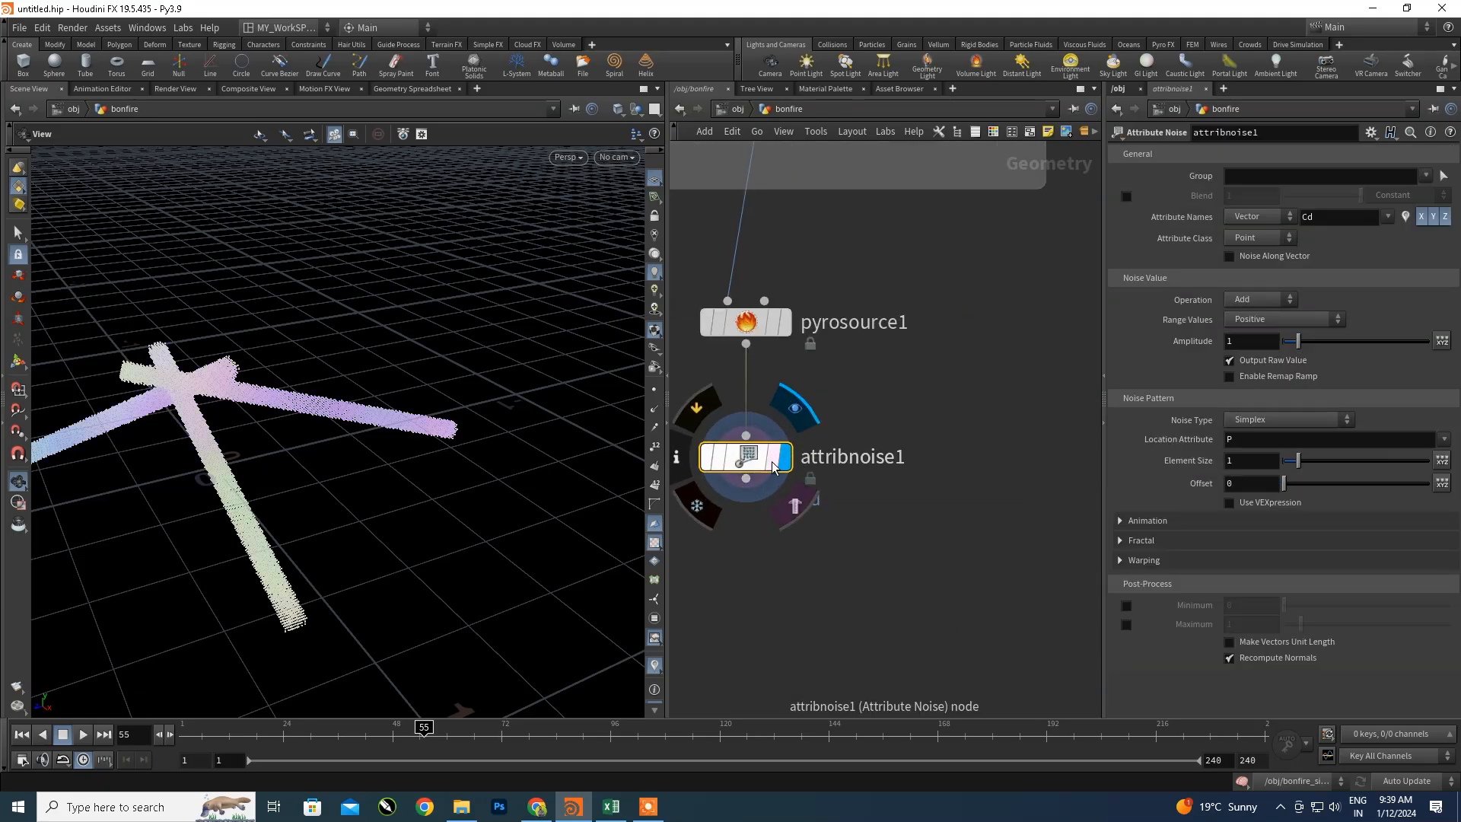
pyautogui.scroll(-2, 770, 462)
pyautogui.middleClick(770, 461)
pyautogui.scroll(-3, 838, 457)
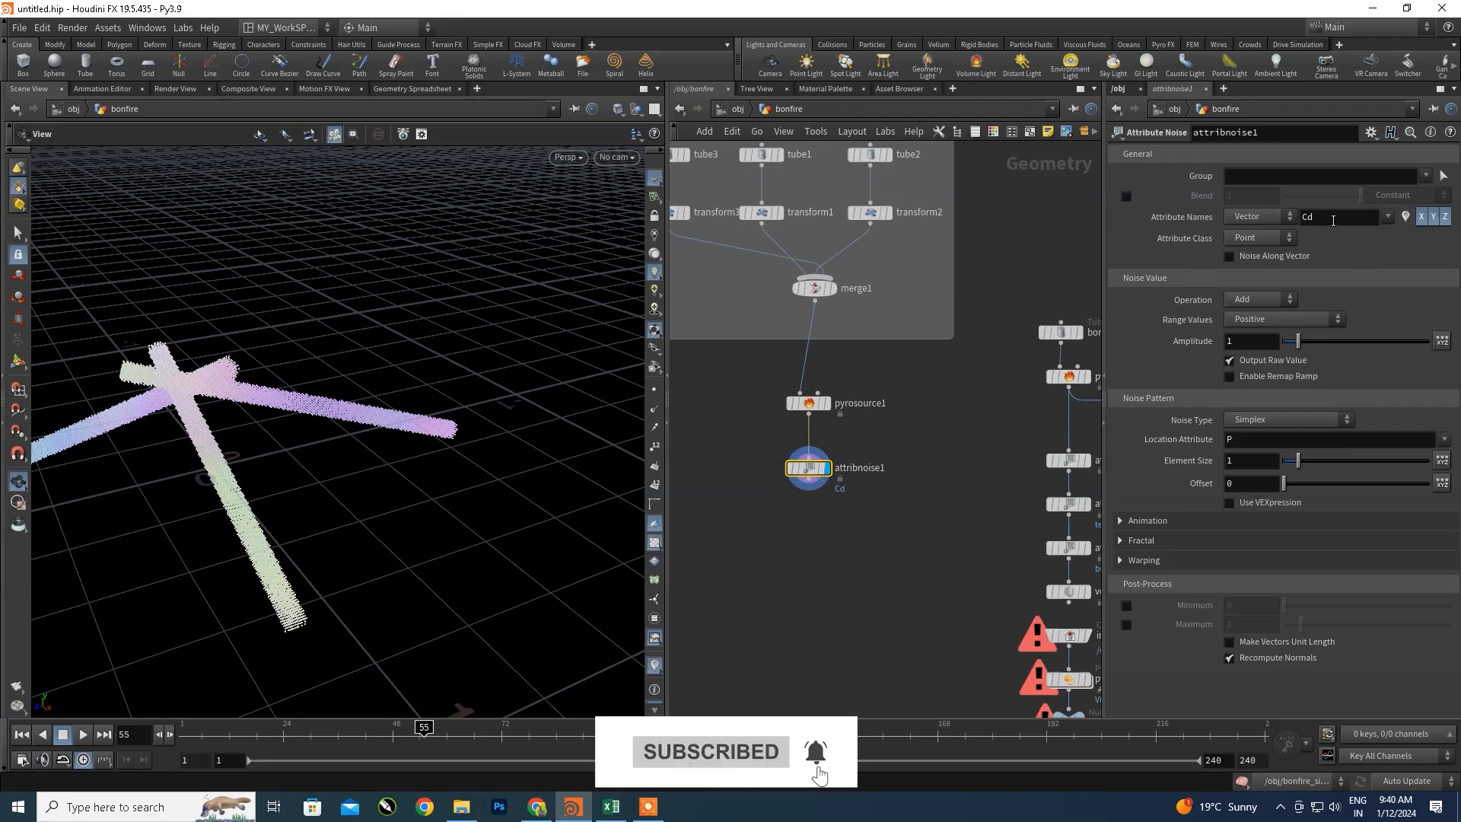
# - Change attribnoise1's attribute type to Float, enter density as its attribute name, and pick density from the available attributes
pyautogui.moveTo(957, 463); pyautogui.dragTo(857, 447, button='middle')
pyautogui.scroll(3, 970, 454)
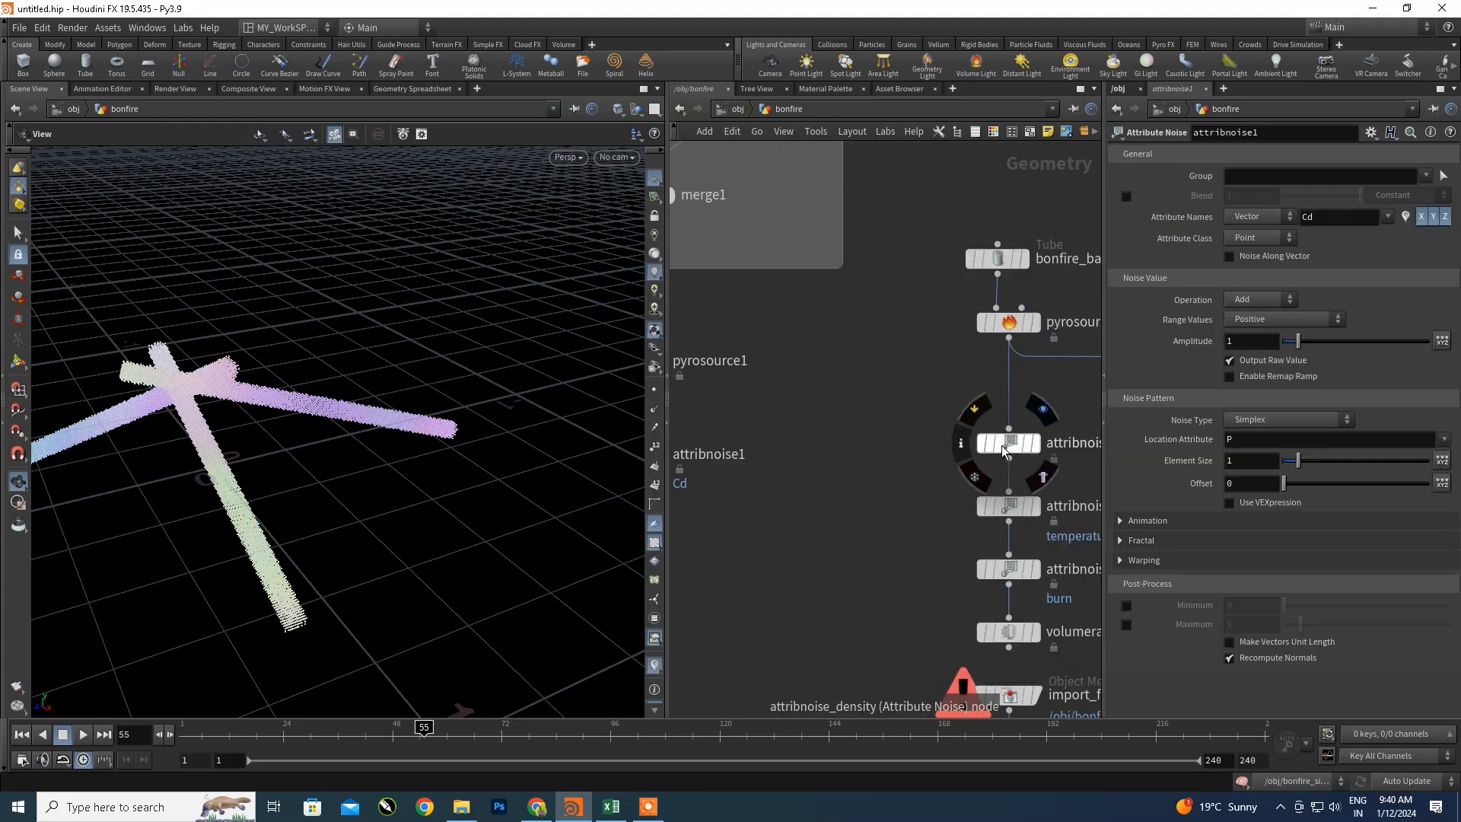
pyautogui.click(1004, 444)
pyautogui.moveTo(879, 474); pyautogui.dragTo(1054, 463, button='middle')
pyautogui.click(812, 444)
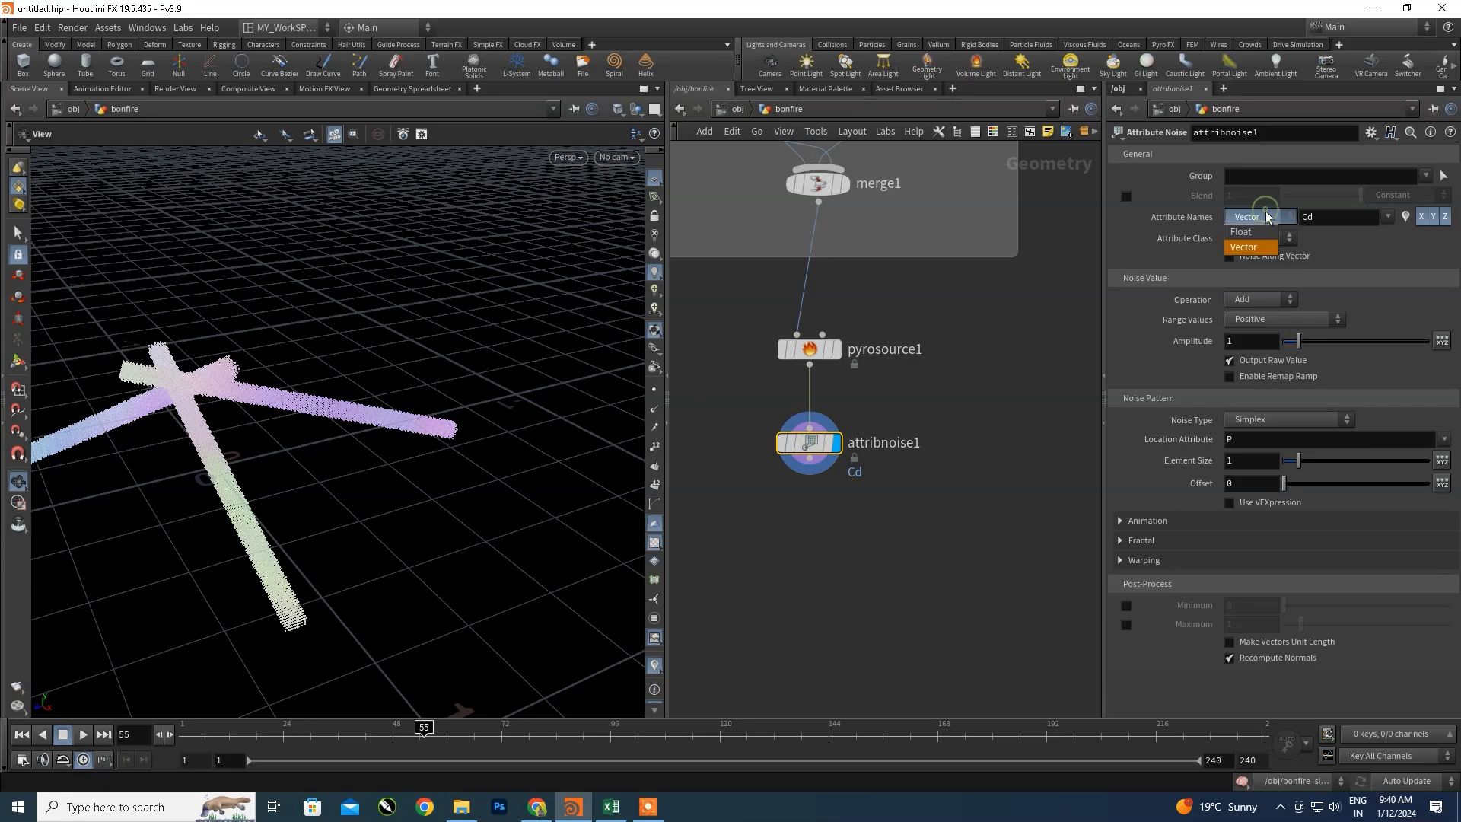
pyautogui.click(1253, 231)
pyautogui.write('density')
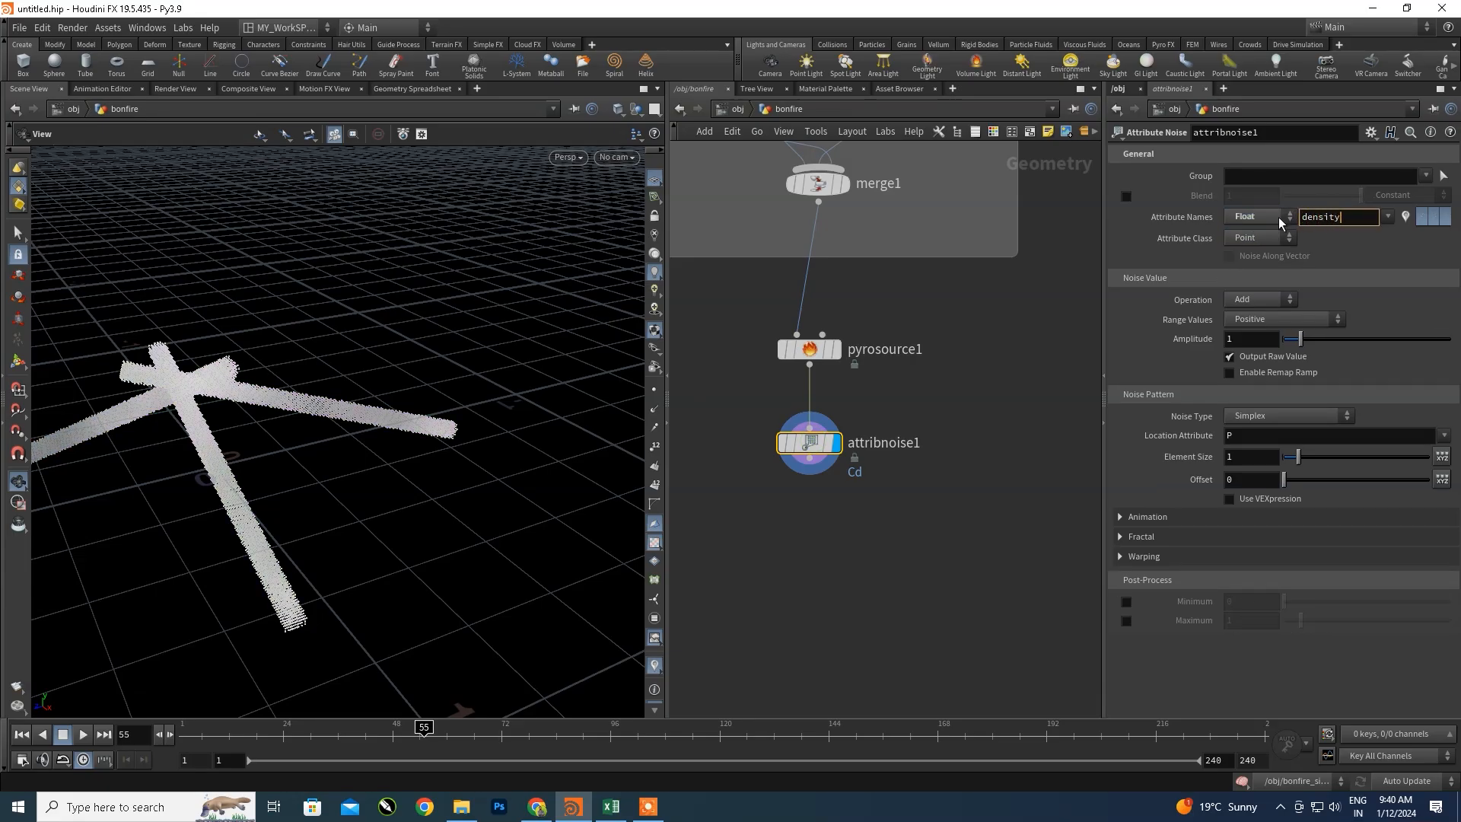
pyautogui.press('Return')
pyautogui.click(1389, 216)
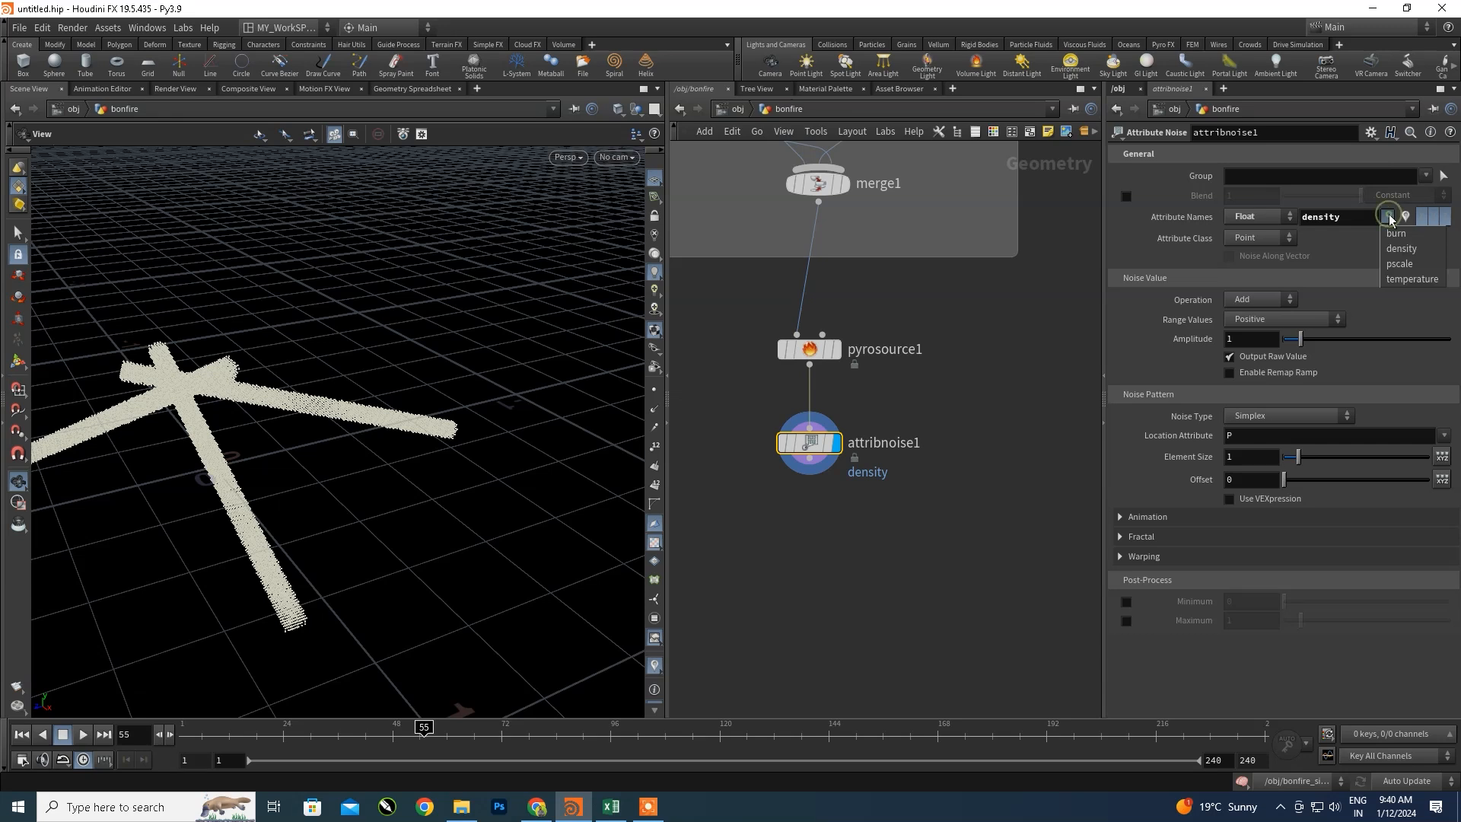
pyautogui.click(1413, 249)
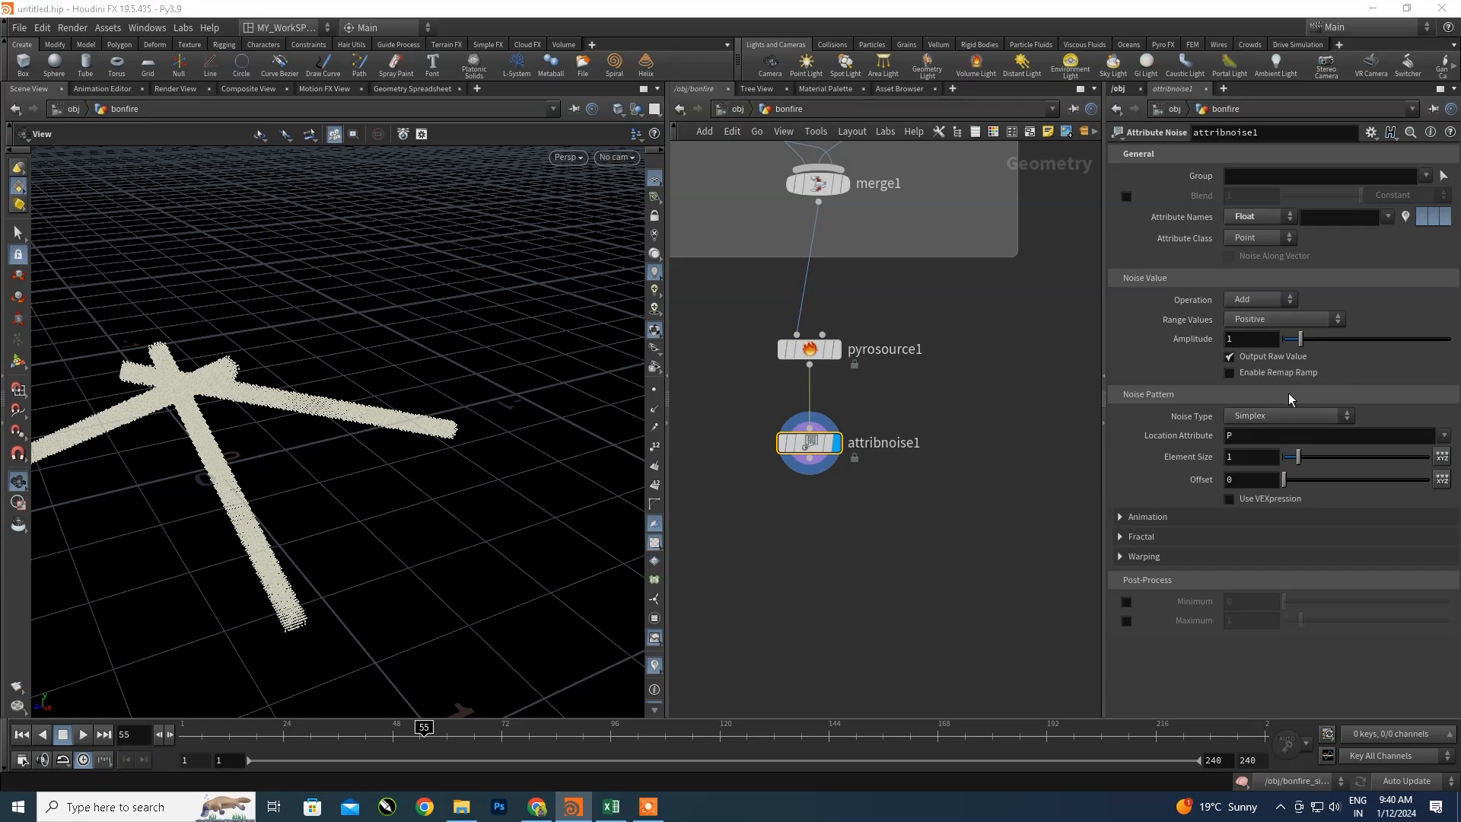
# - Enable the remap ramp on attribnoise1 and shift the ramp's first point slightly inward from the start
pyautogui.click(1230, 373)
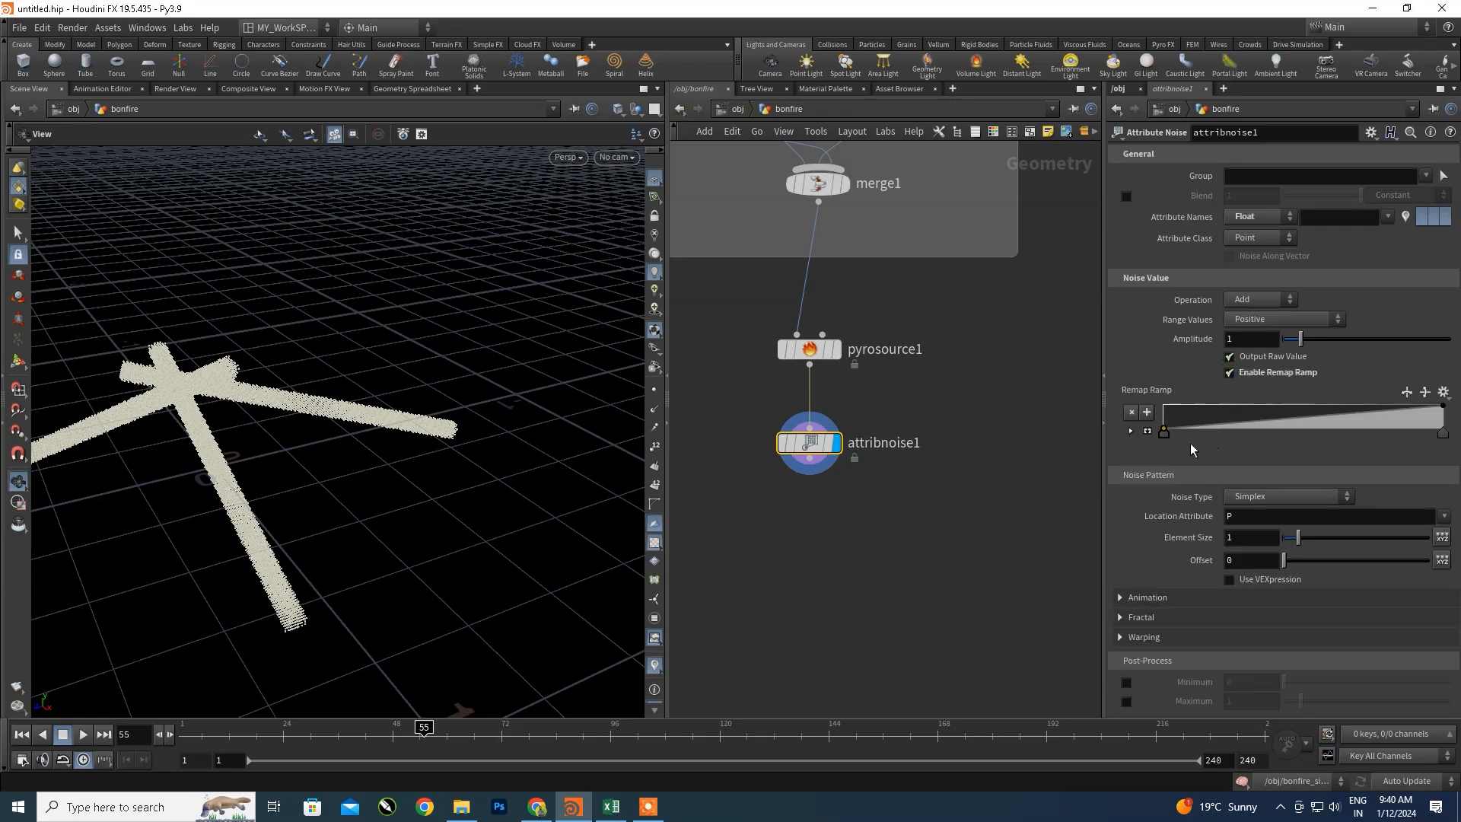
pyautogui.moveTo(1167, 436); pyautogui.dragTo(1194, 437)
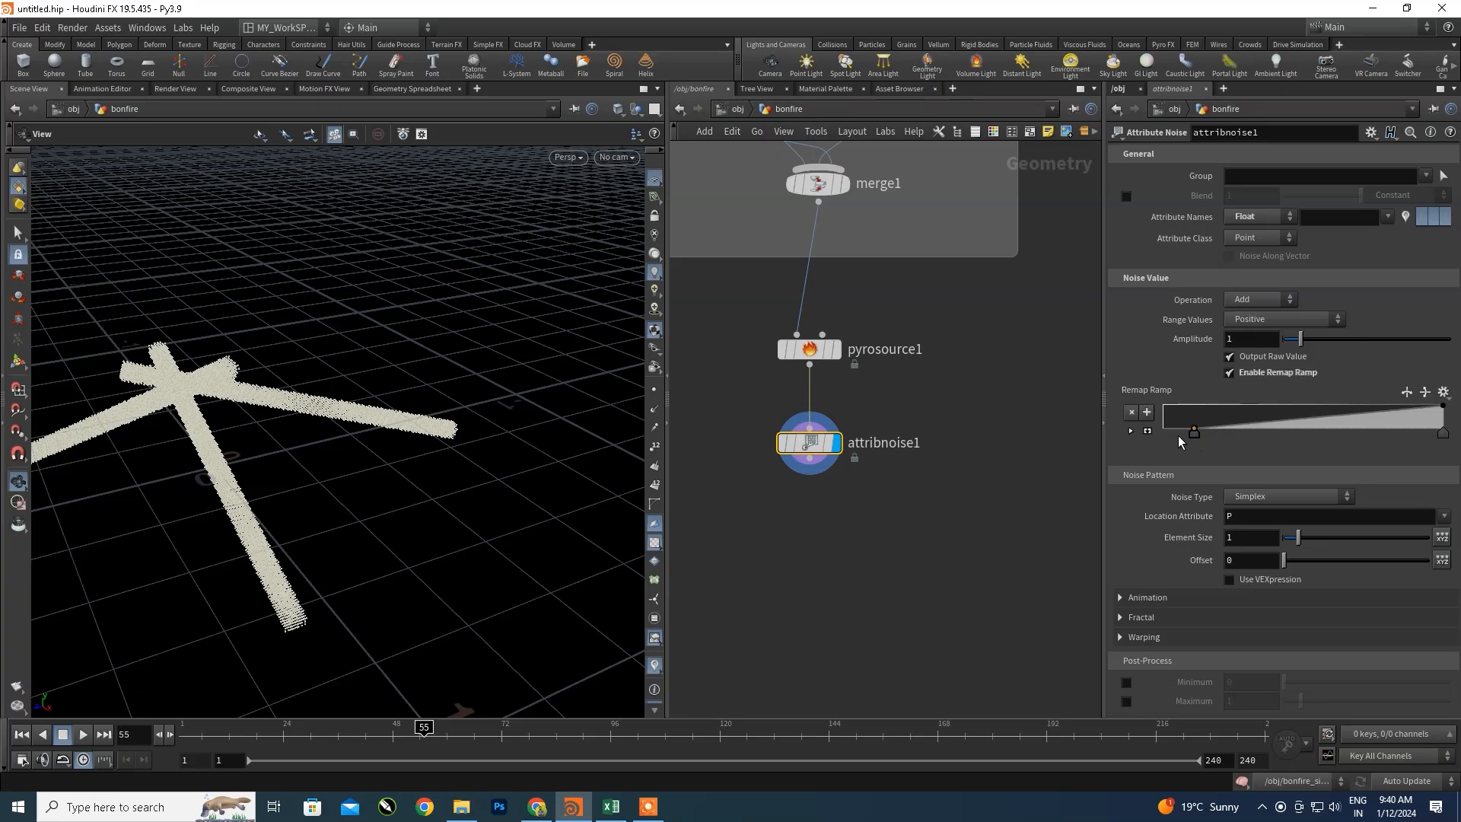
pyautogui.moveTo(222, 434); pyautogui.dragTo(434, 499)
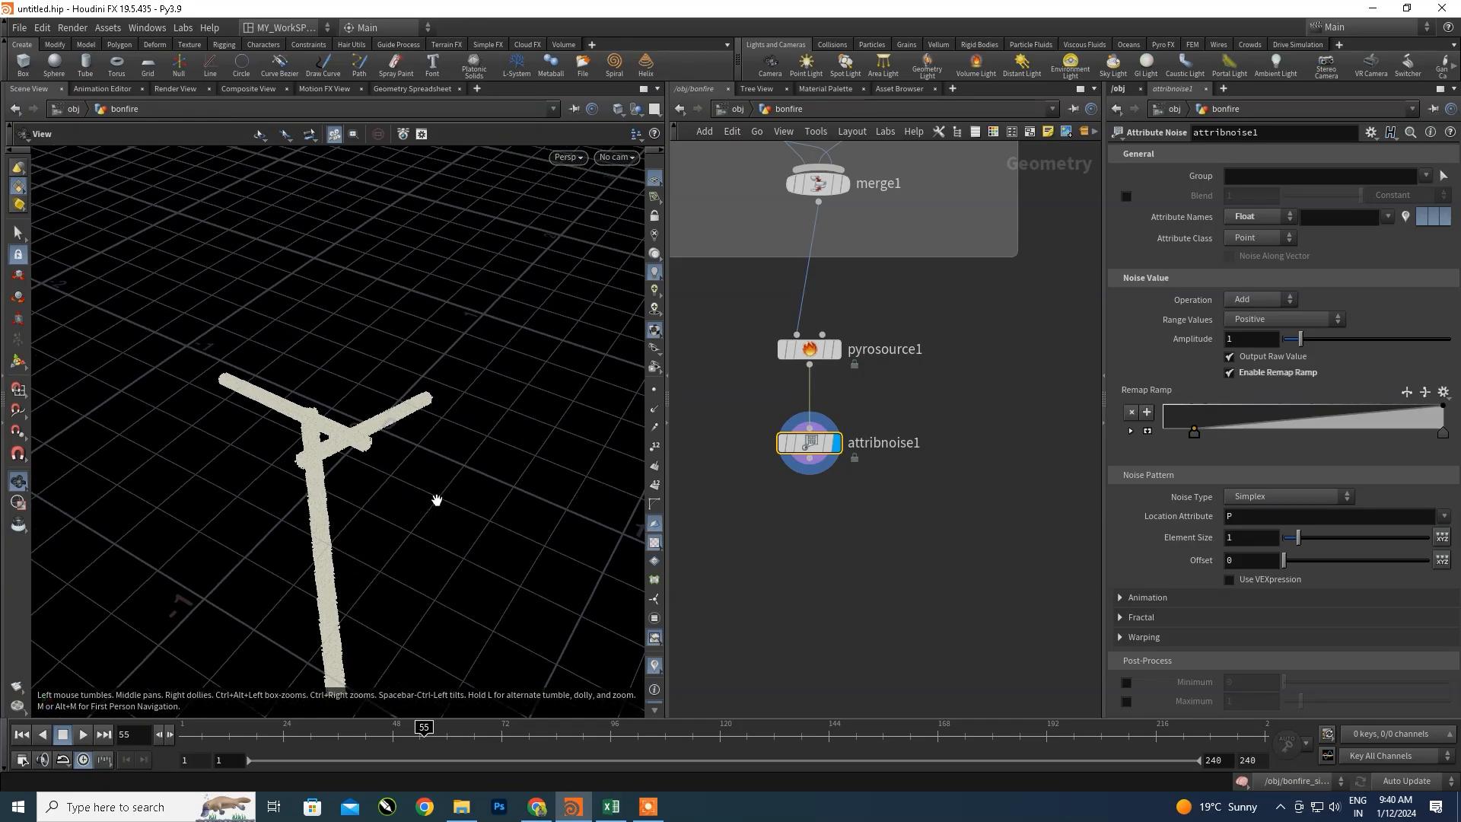
# - Move attribnoise1 slightly closer beneath pyrosource1 in the network
pyautogui.scroll(-2, 873, 482)
pyautogui.moveTo(950, 487); pyautogui.dragTo(830, 410, button='middle')
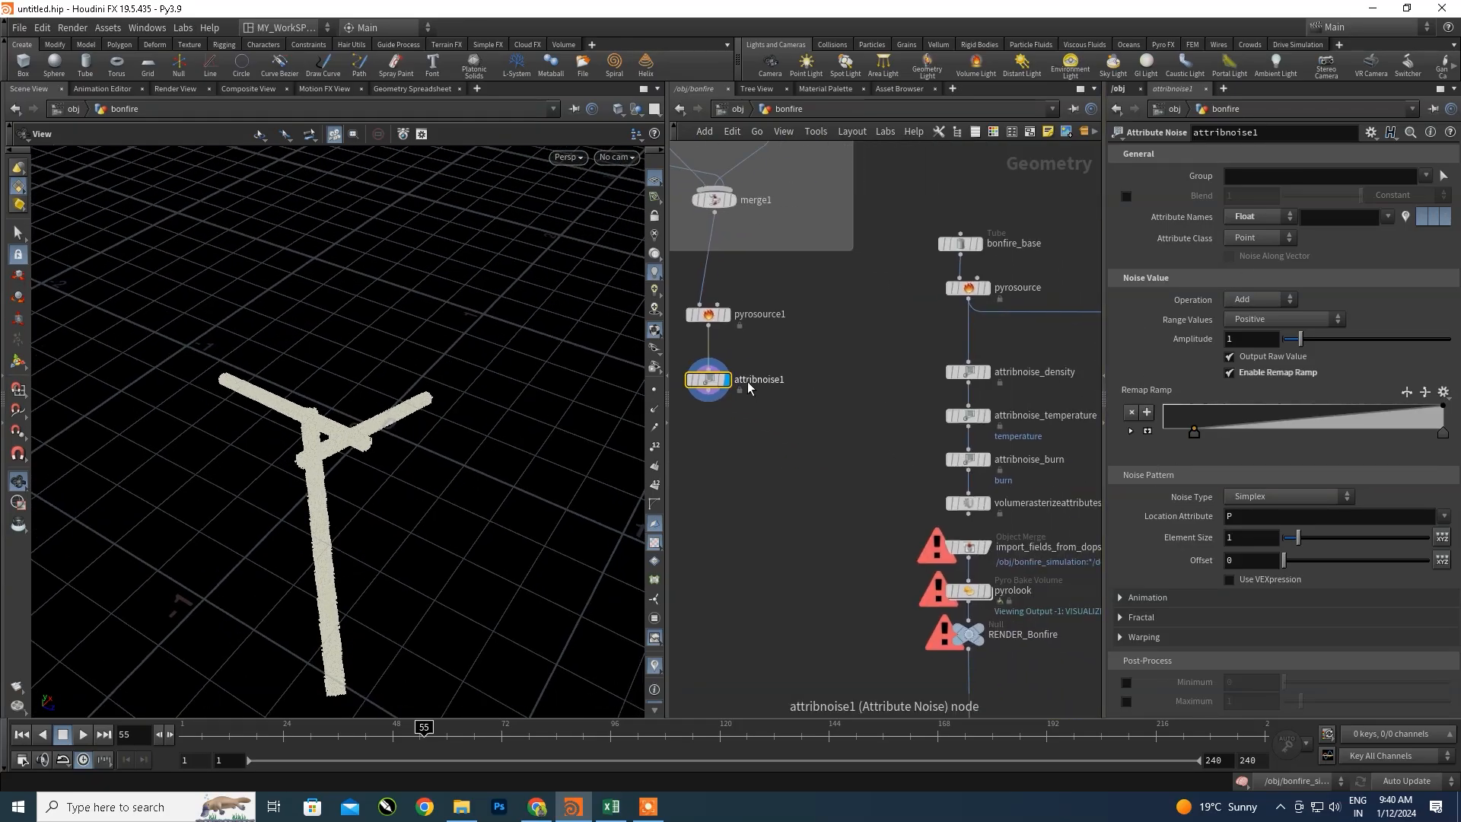
pyautogui.moveTo(752, 411); pyautogui.dragTo(806, 401, button='middle')
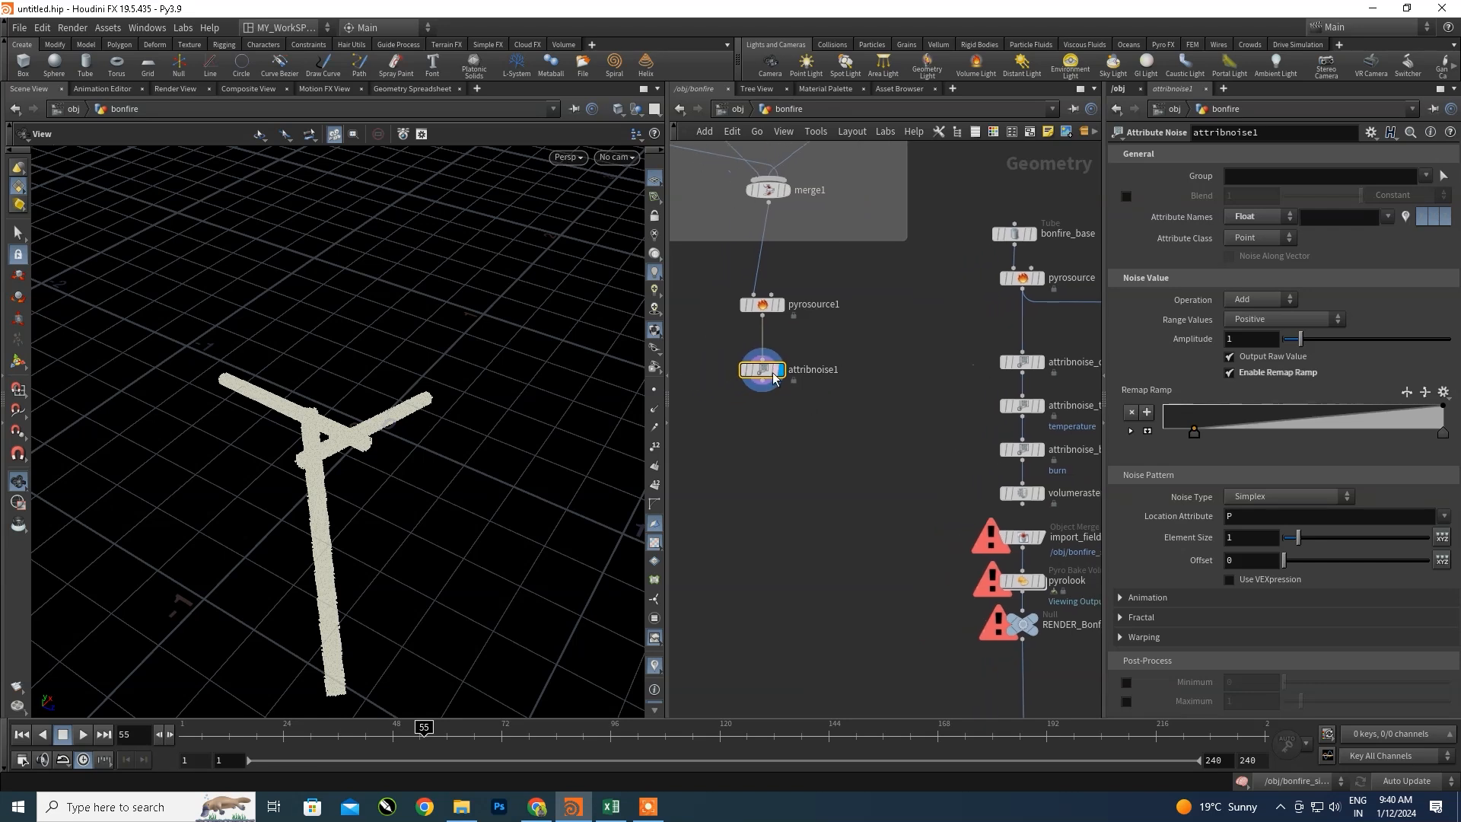
pyautogui.moveTo(767, 373); pyautogui.dragTo(764, 366)
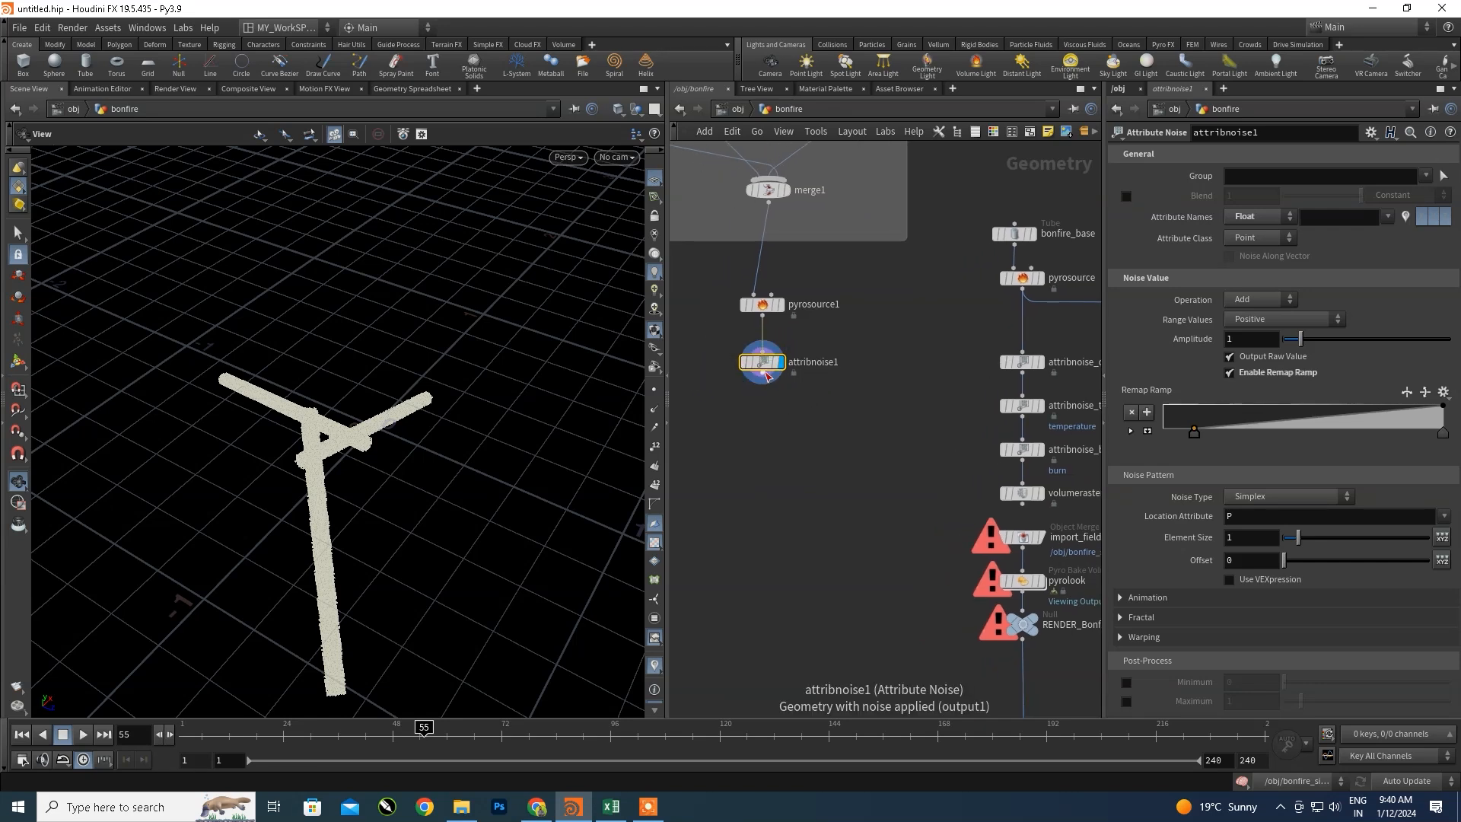
pyautogui.press('Tab')
pyautogui.write('attribu')
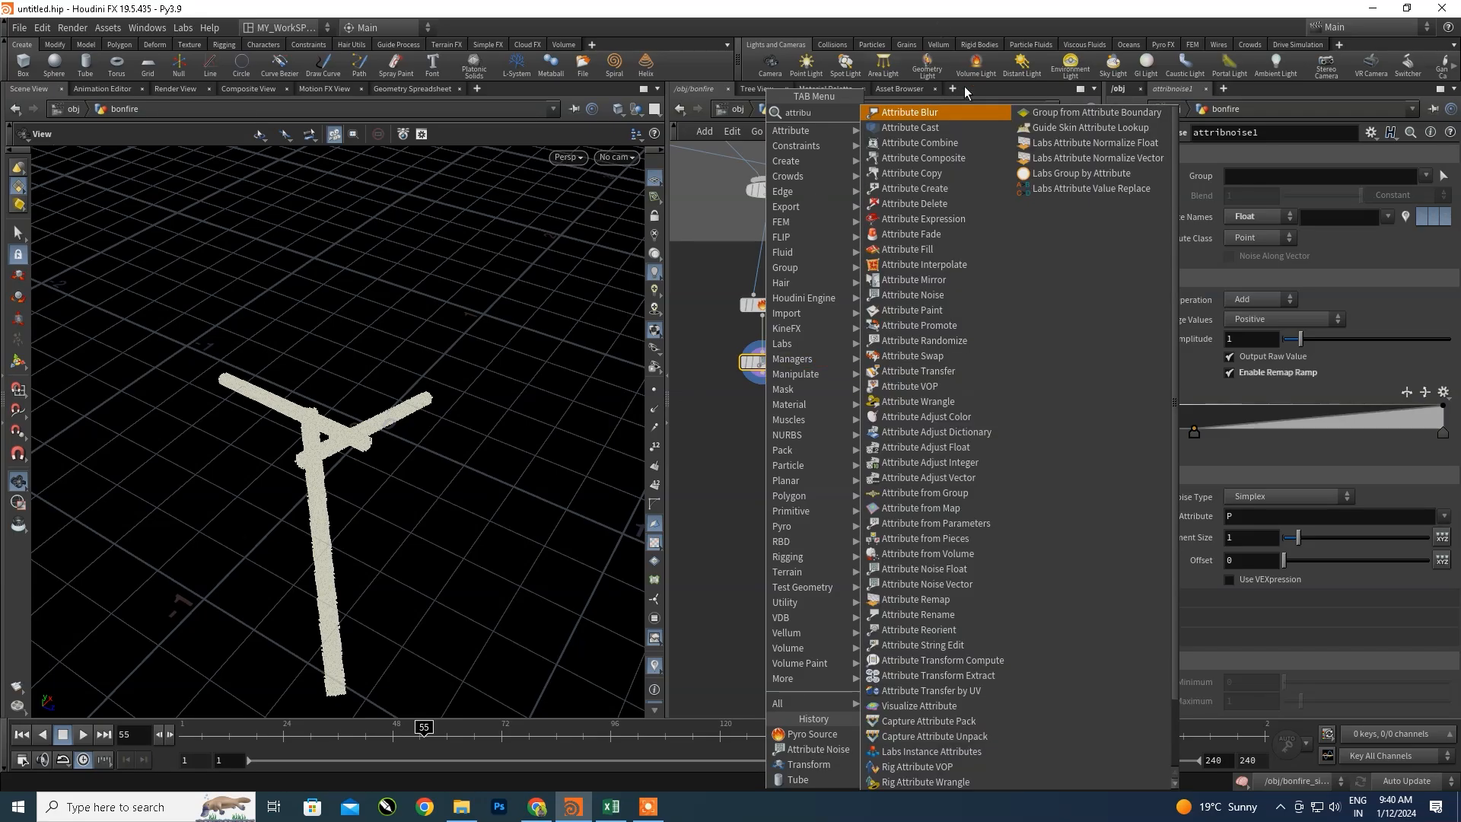
pyautogui.write('n')
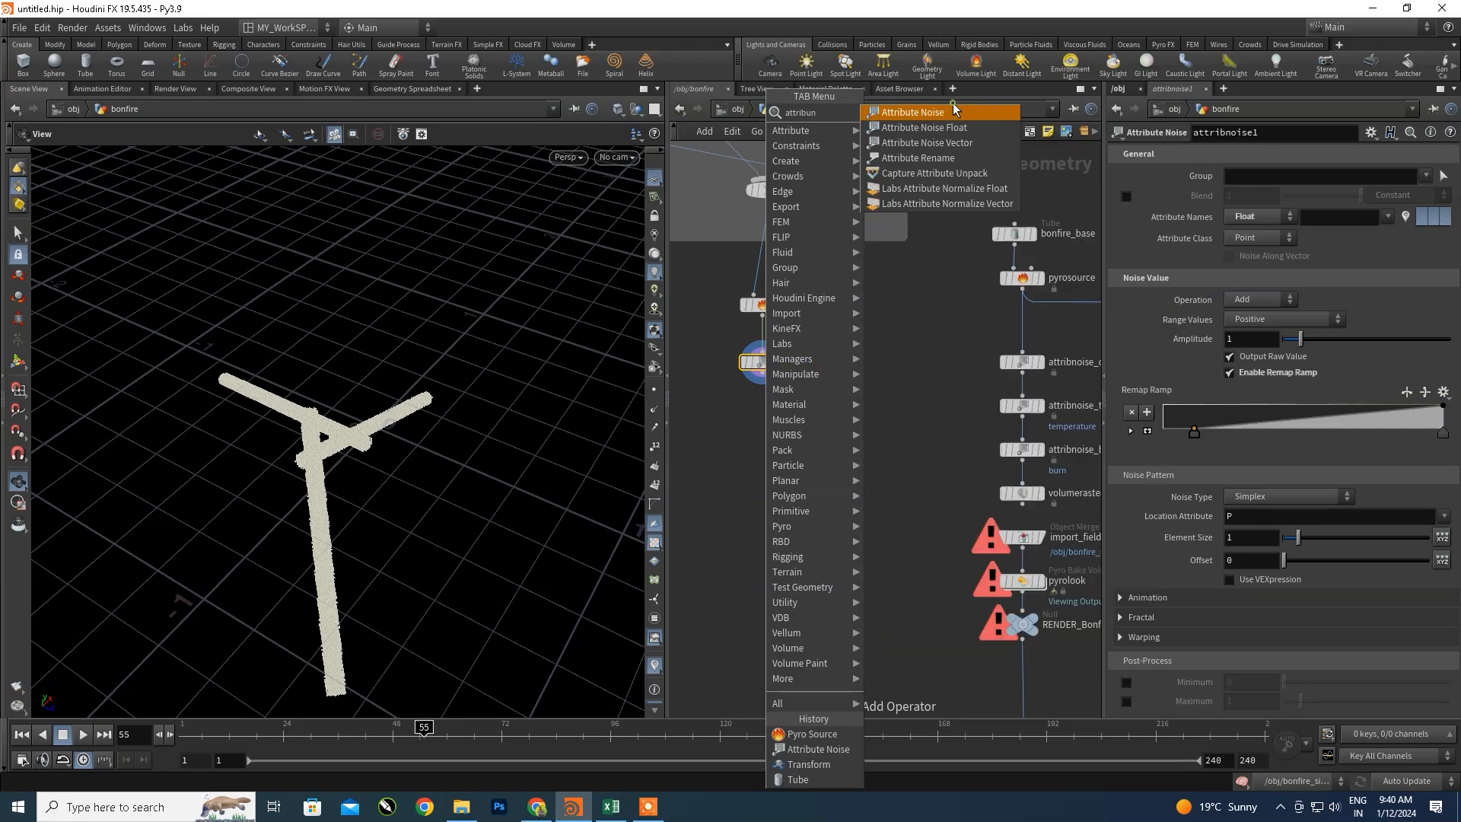
pyautogui.click(953, 105)
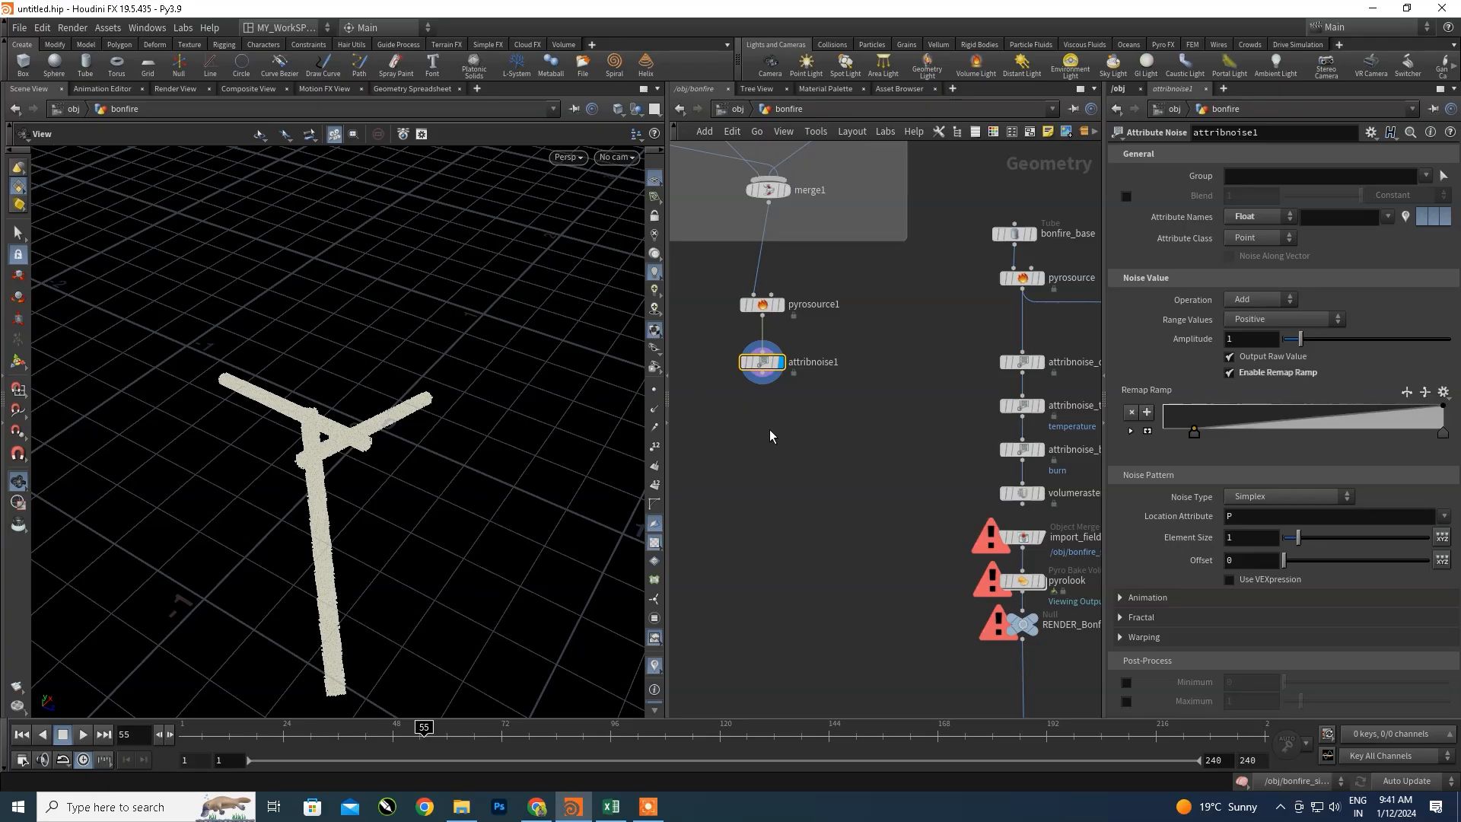
# - Add a second Attribute Noise node below attribnoise1, fed by its output, and display the new node's result
pyautogui.press('Tab')
pyautogui.write('at')
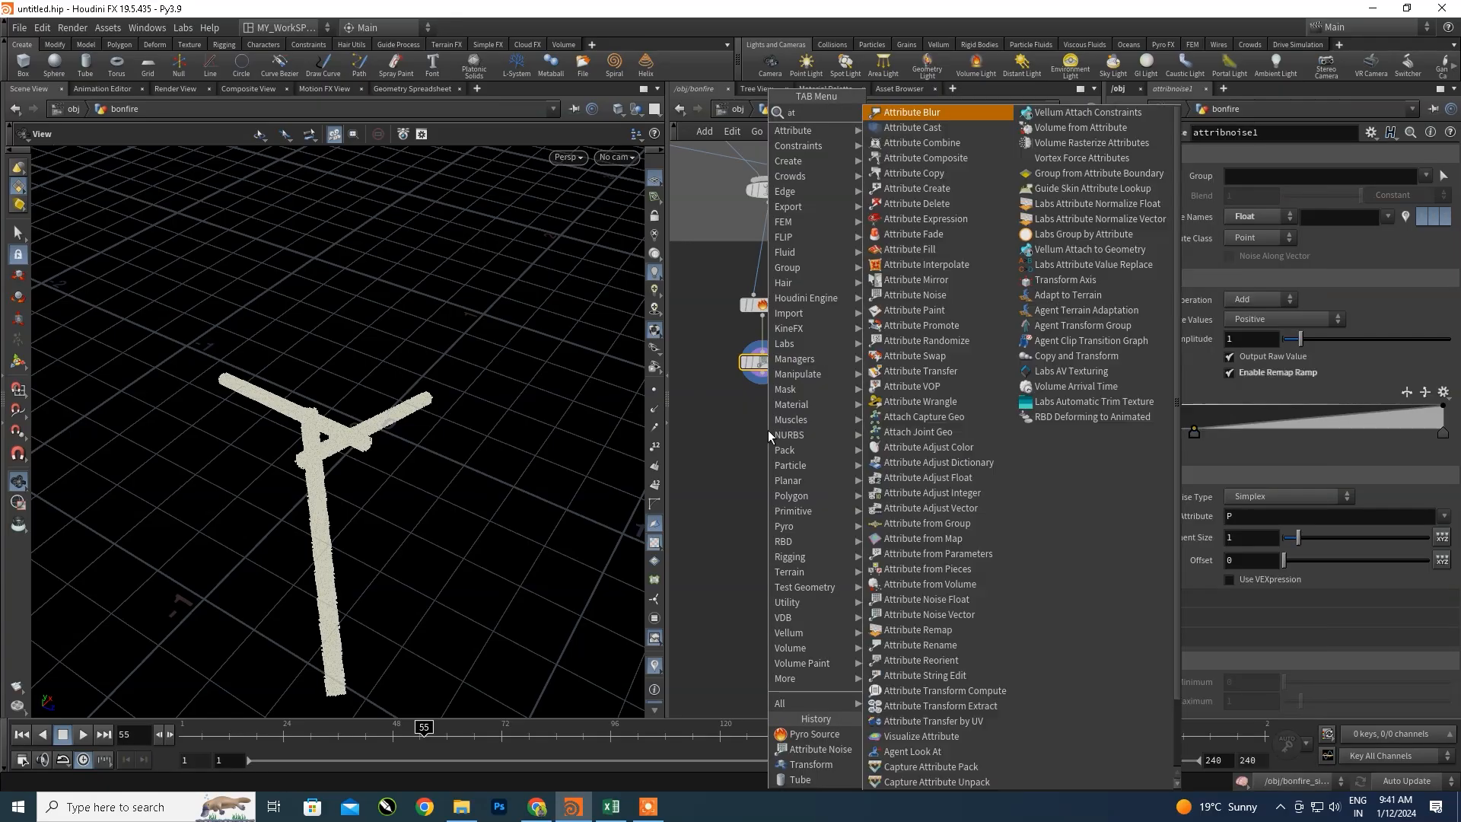
pyautogui.write('trin')
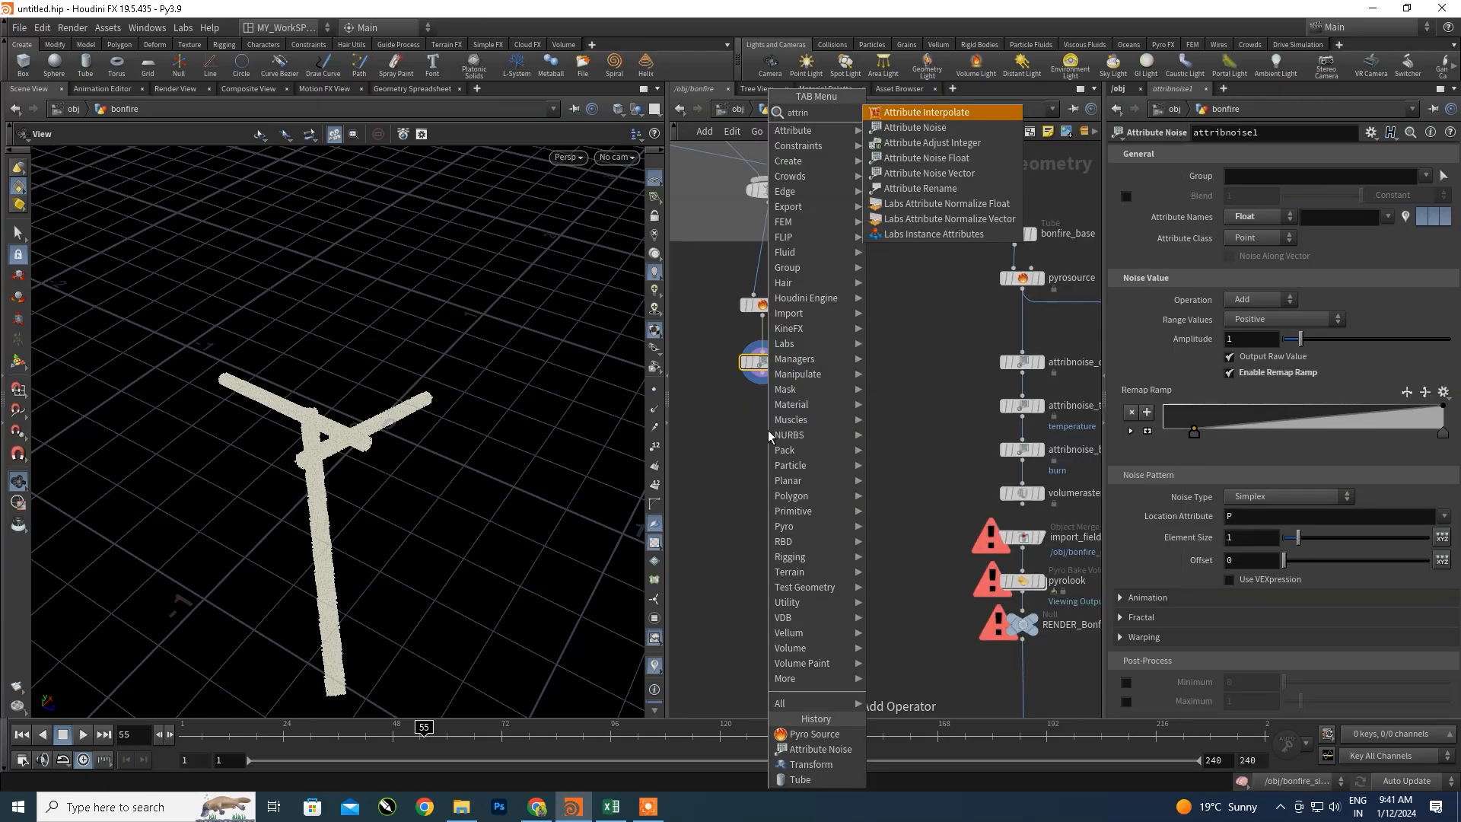
pyautogui.click(930, 127)
pyautogui.click(757, 433)
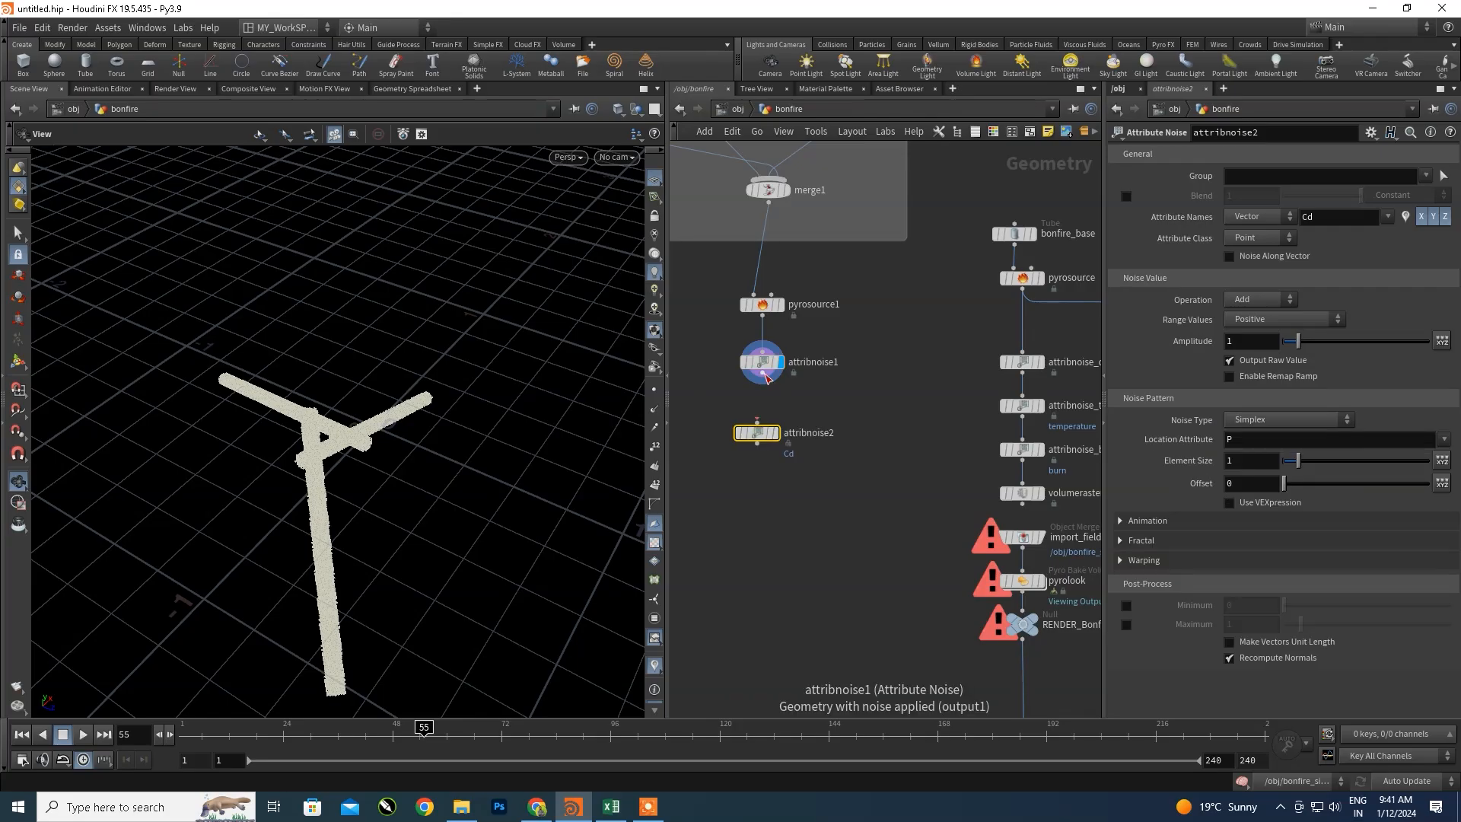
pyautogui.click(777, 433)
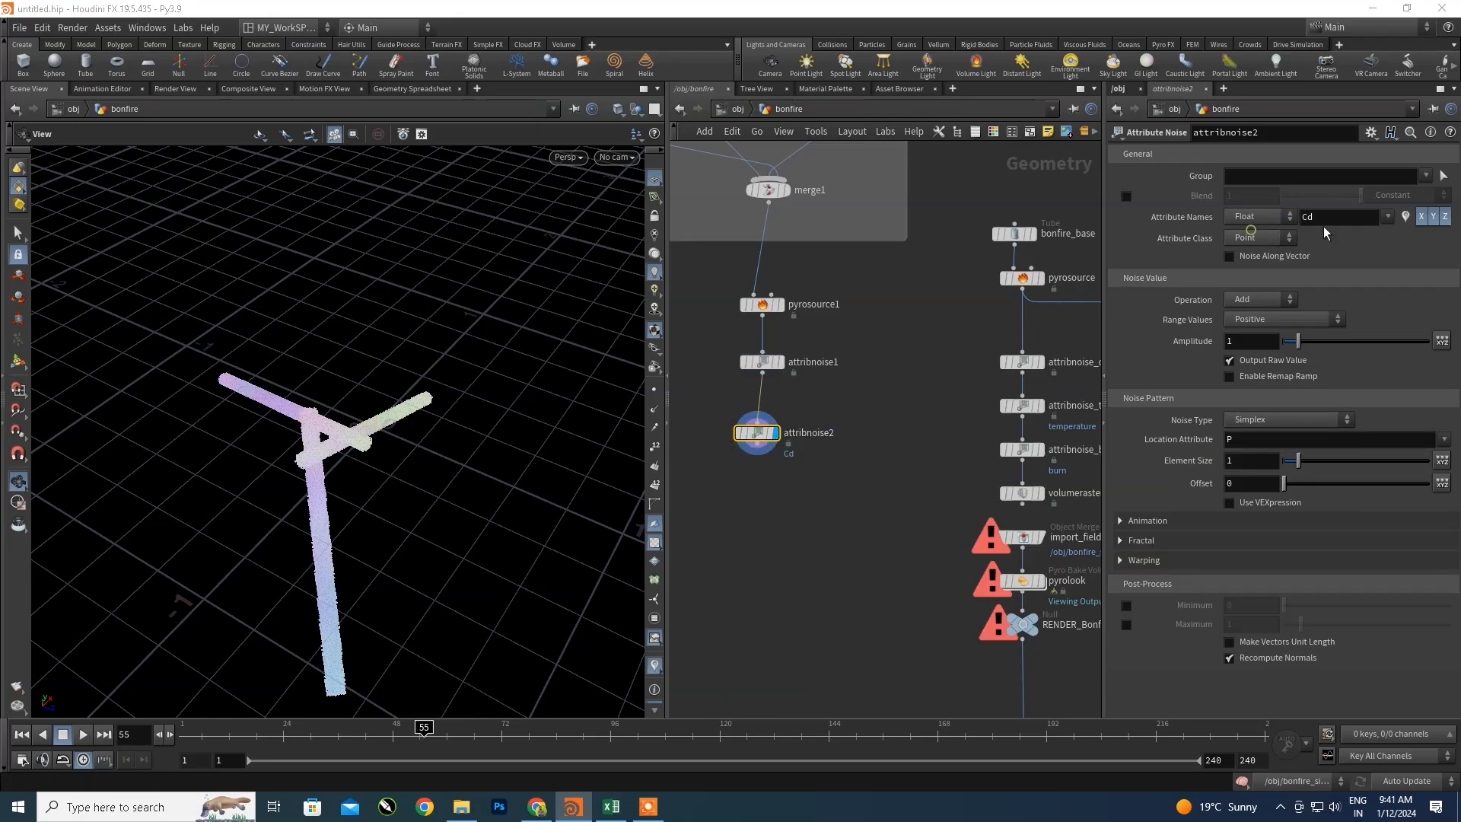
# - Change attribnoise2's attribute type to Float and assign the temperature attribute to it
pyautogui.click(1243, 232)
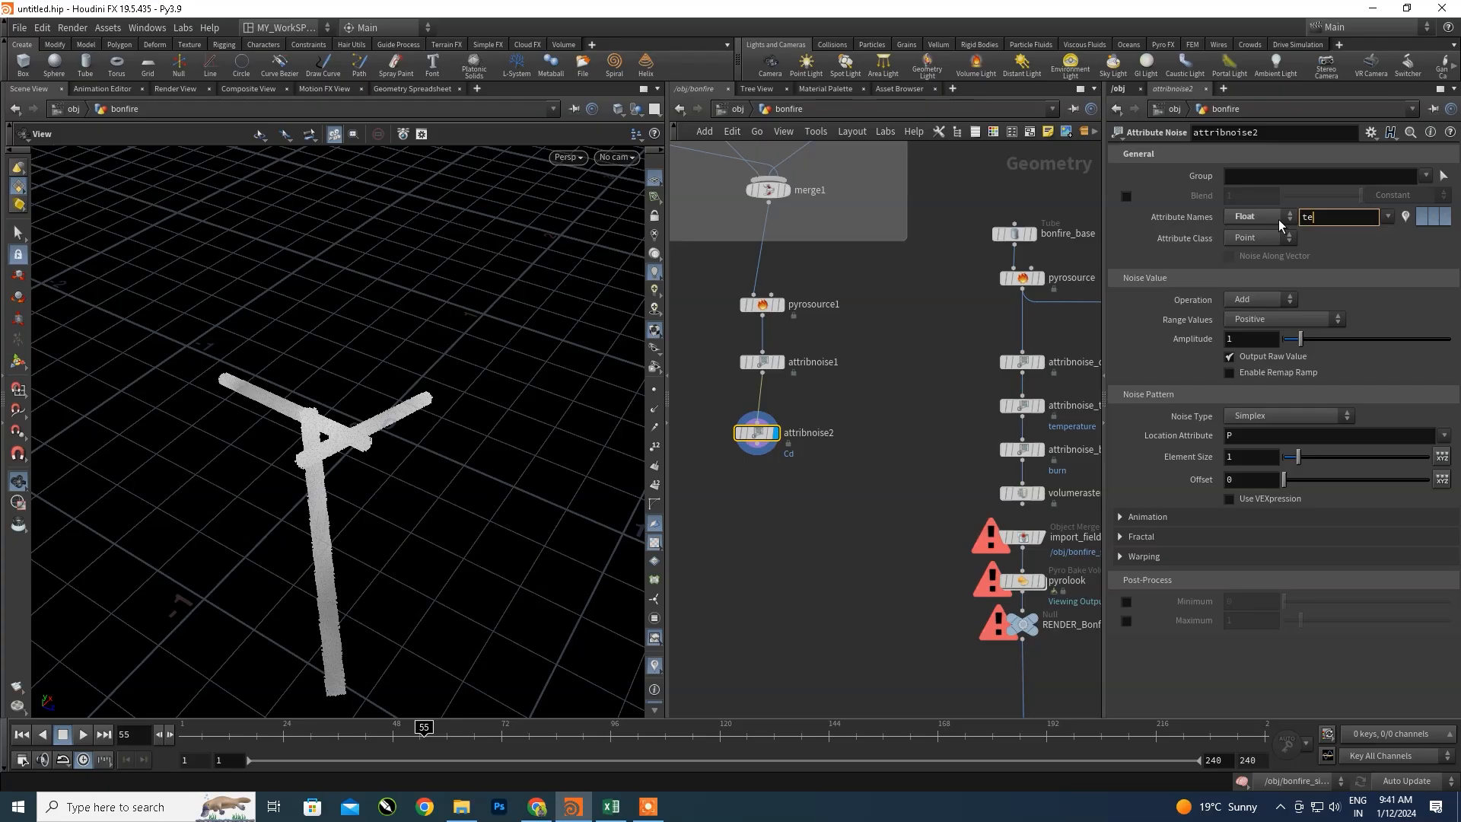
pyautogui.click(1390, 216)
pyautogui.click(1398, 276)
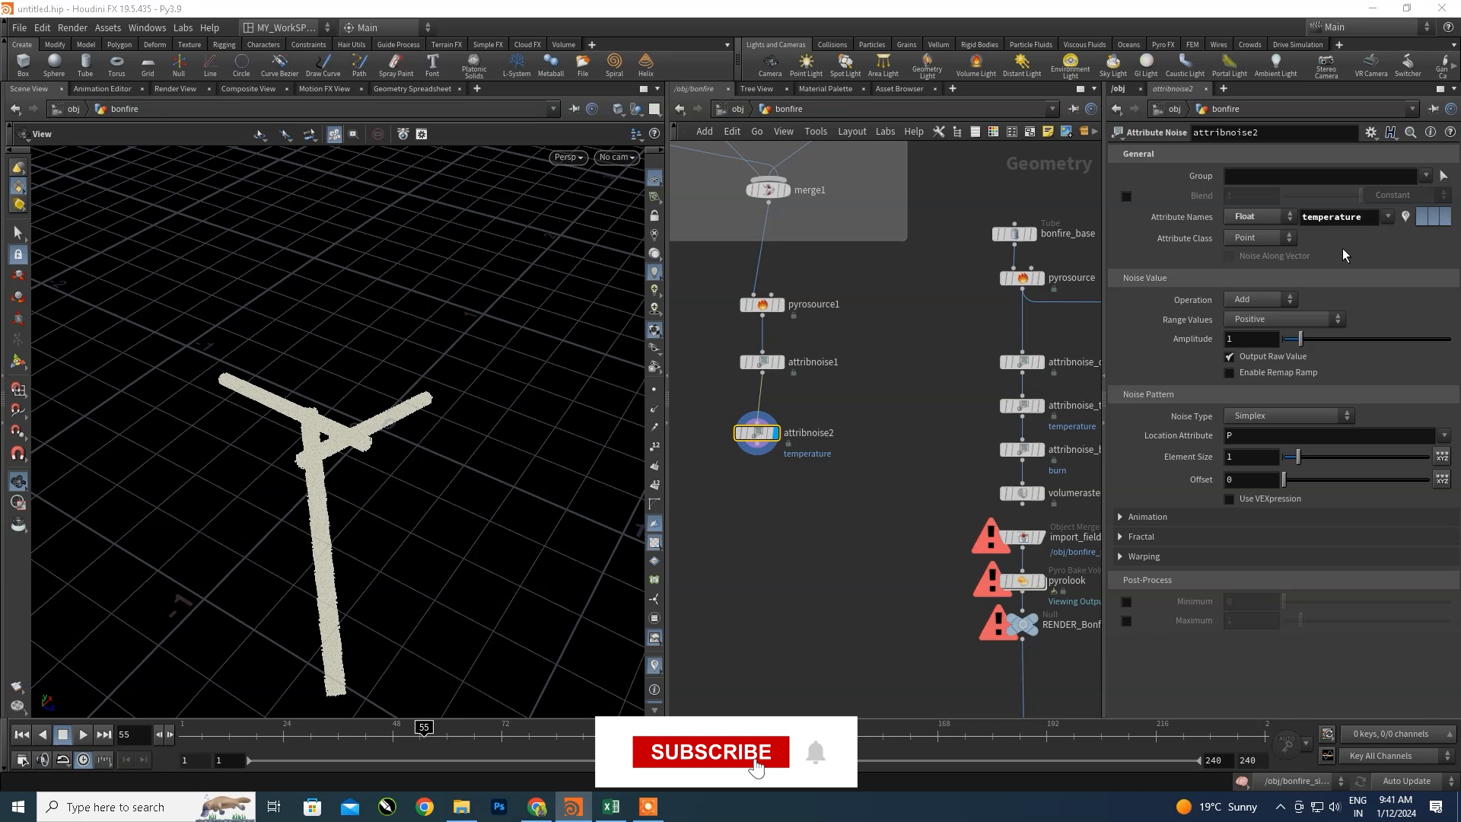
# - Following the original attribnoise_temperature, set attribnoise2 to Multiply with the remap ramp enabled and an element size of 0.25
pyautogui.scroll(8, 894, 396)
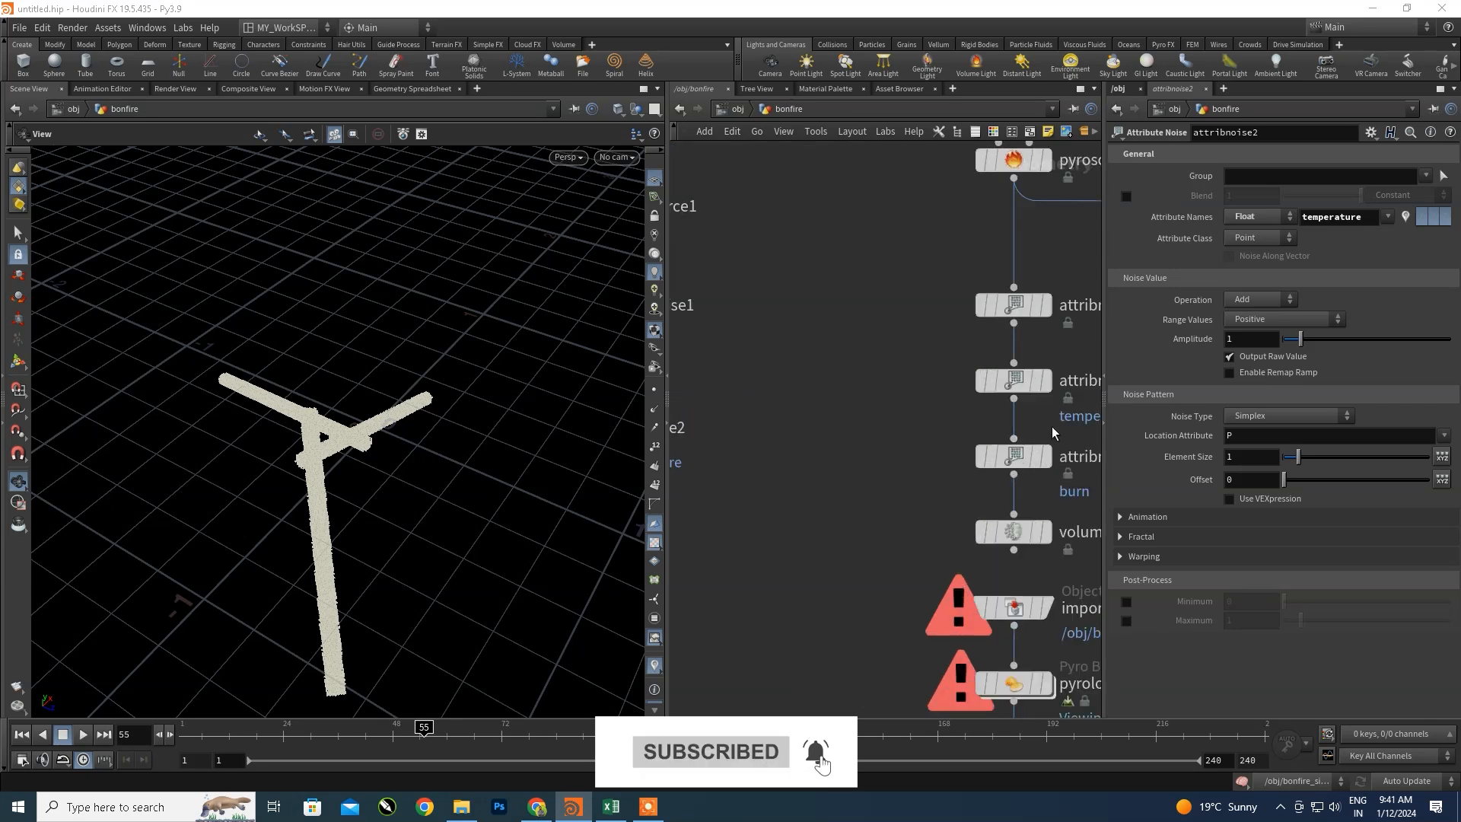
pyautogui.scroll(-5, 894, 396)
pyautogui.click(852, 376)
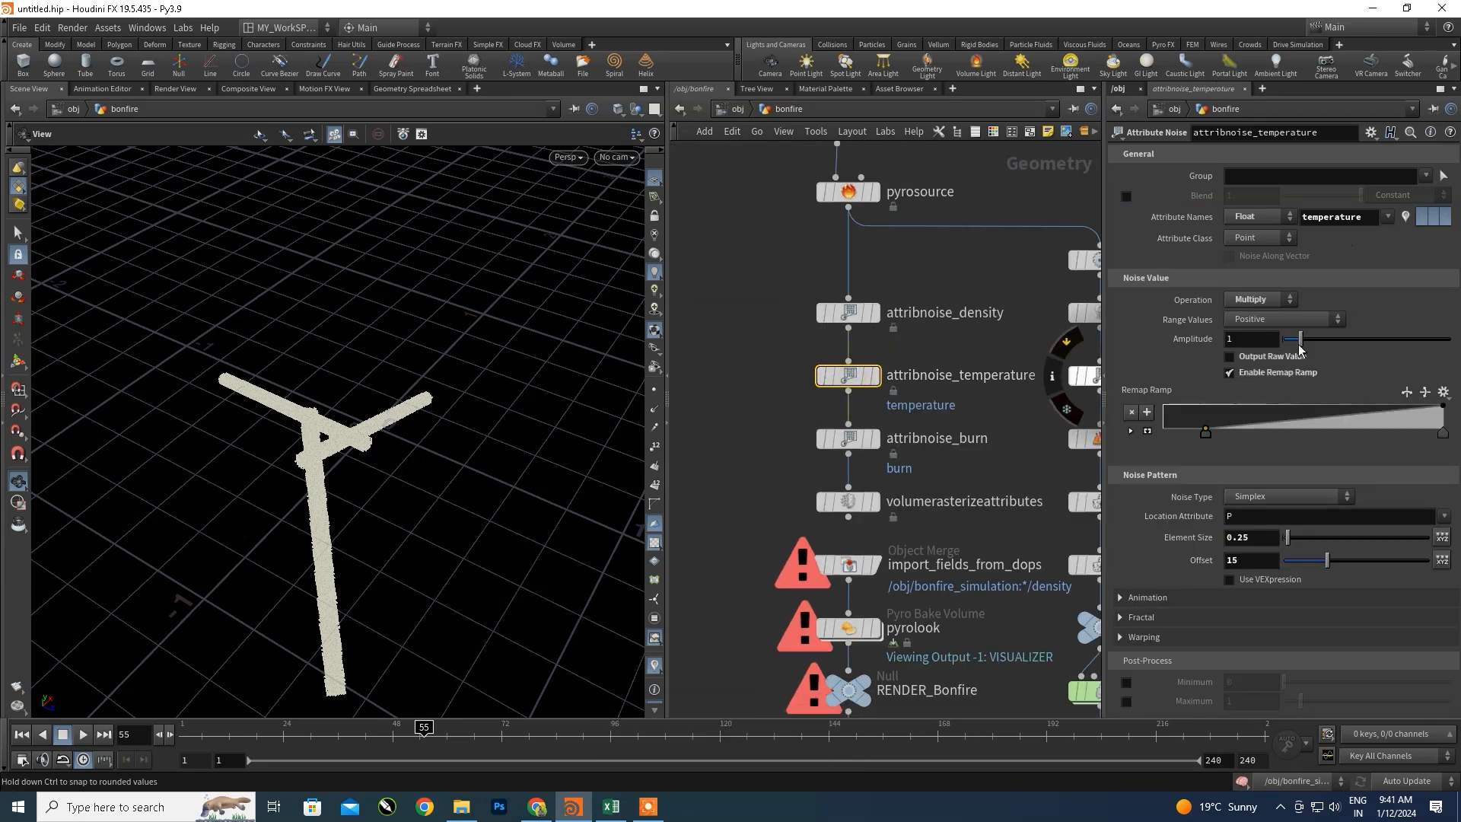
pyautogui.scroll(-3, 837, 391)
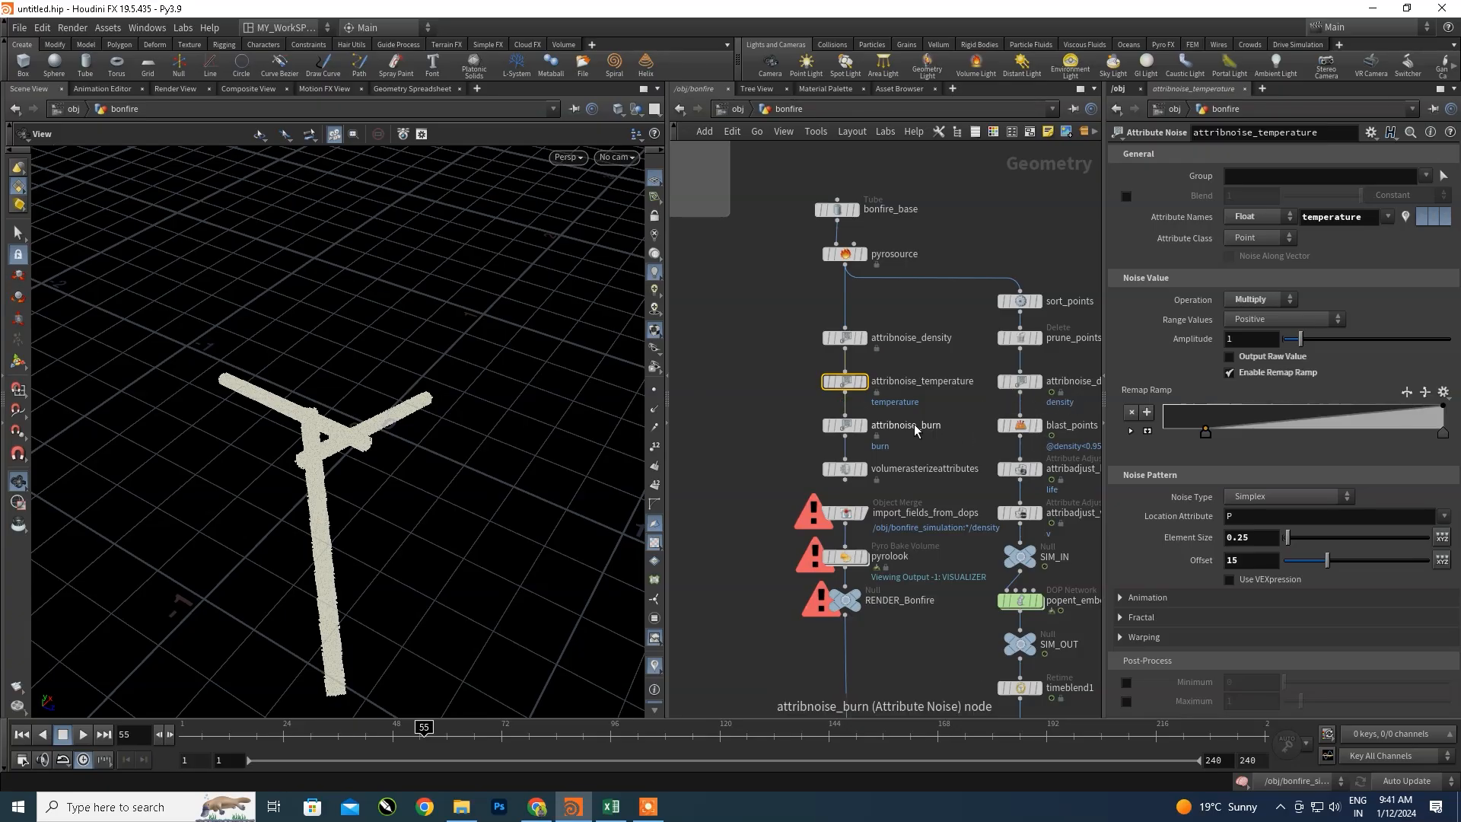
pyautogui.scroll(-2, 915, 423)
pyautogui.moveTo(902, 432); pyautogui.dragTo(1003, 419, button='middle')
pyautogui.click(788, 399)
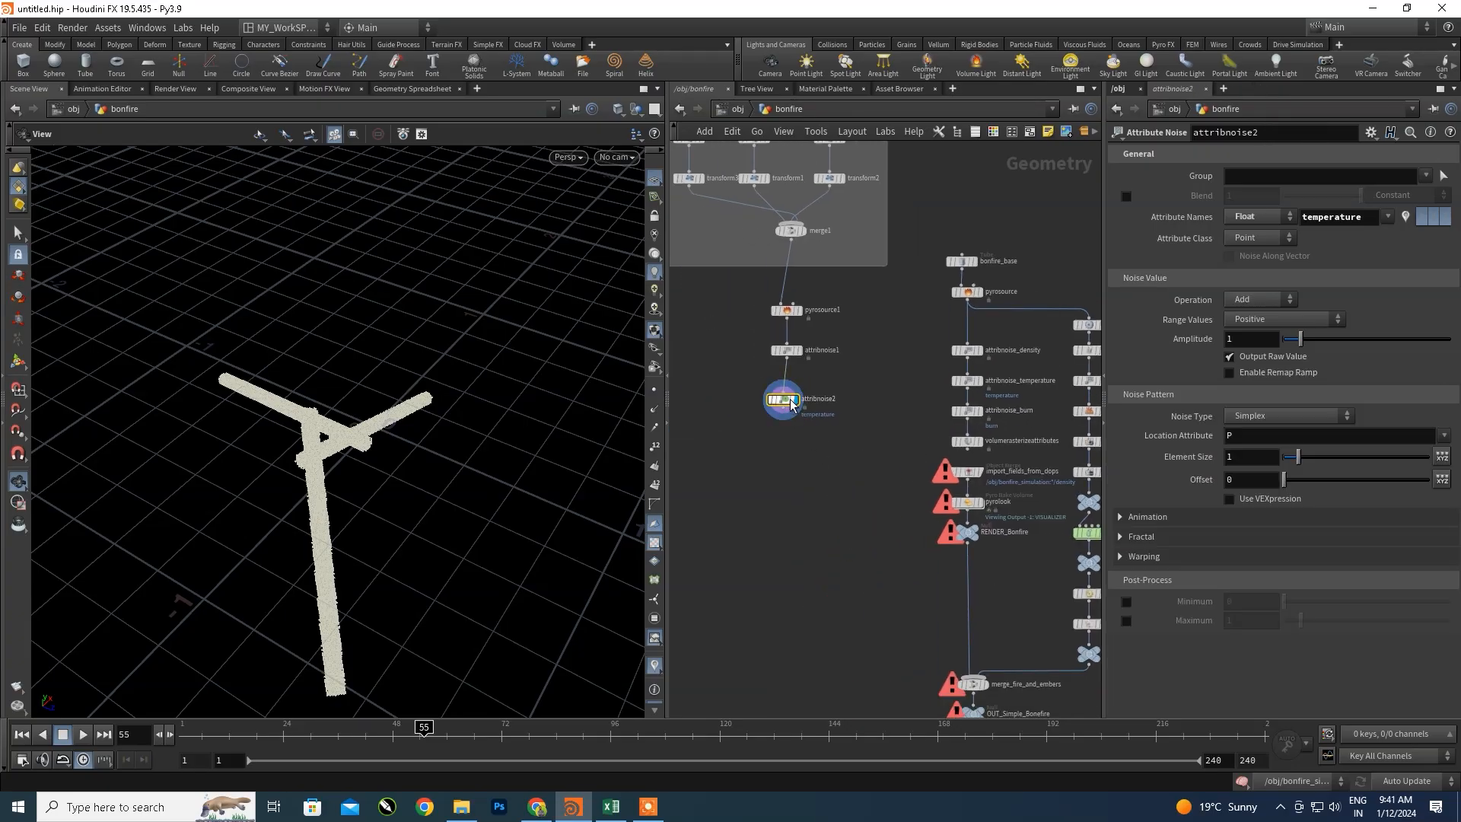
pyautogui.click(1258, 300)
pyautogui.click(1252, 361)
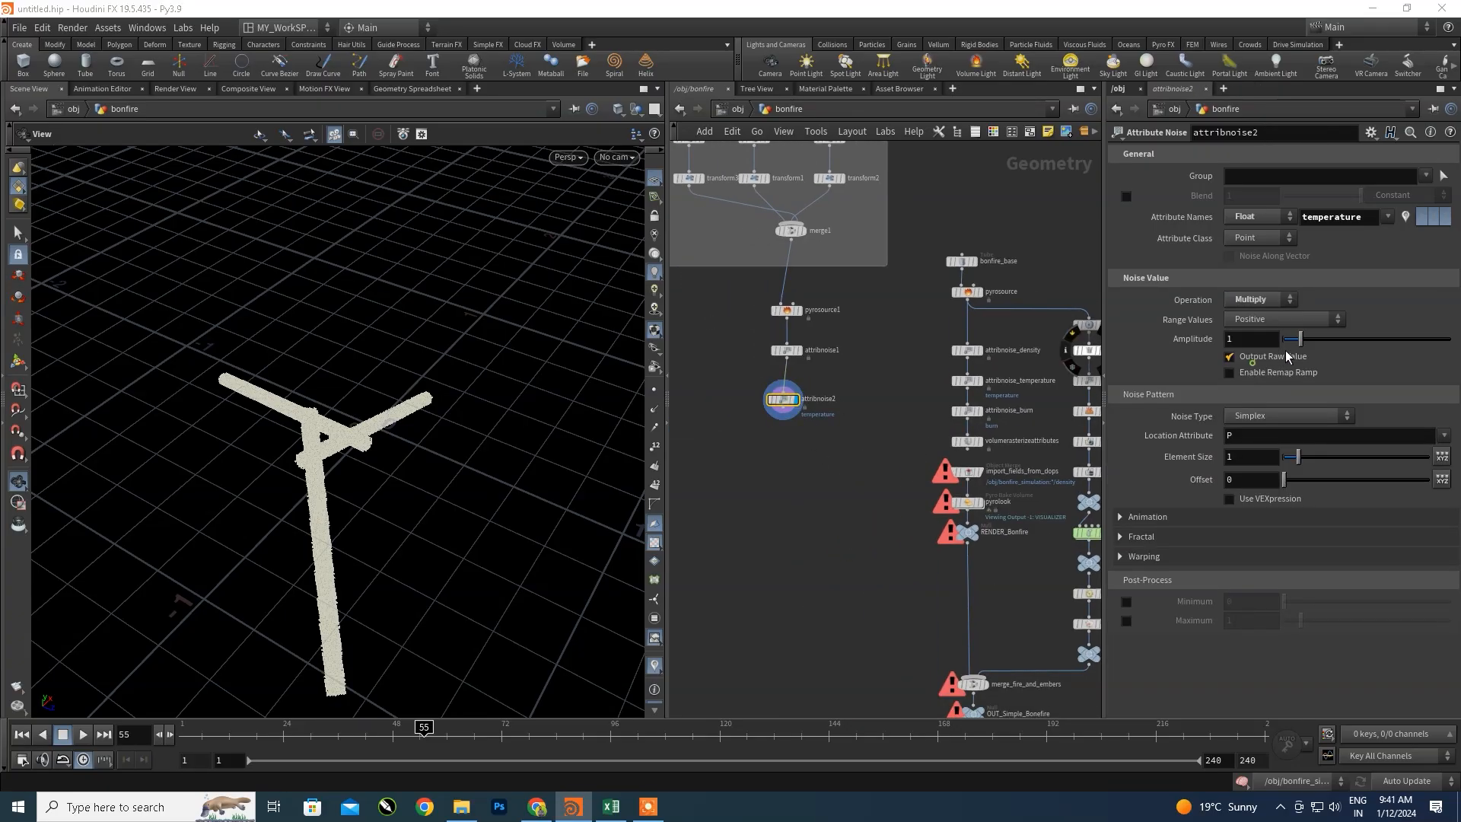
pyautogui.click(1230, 373)
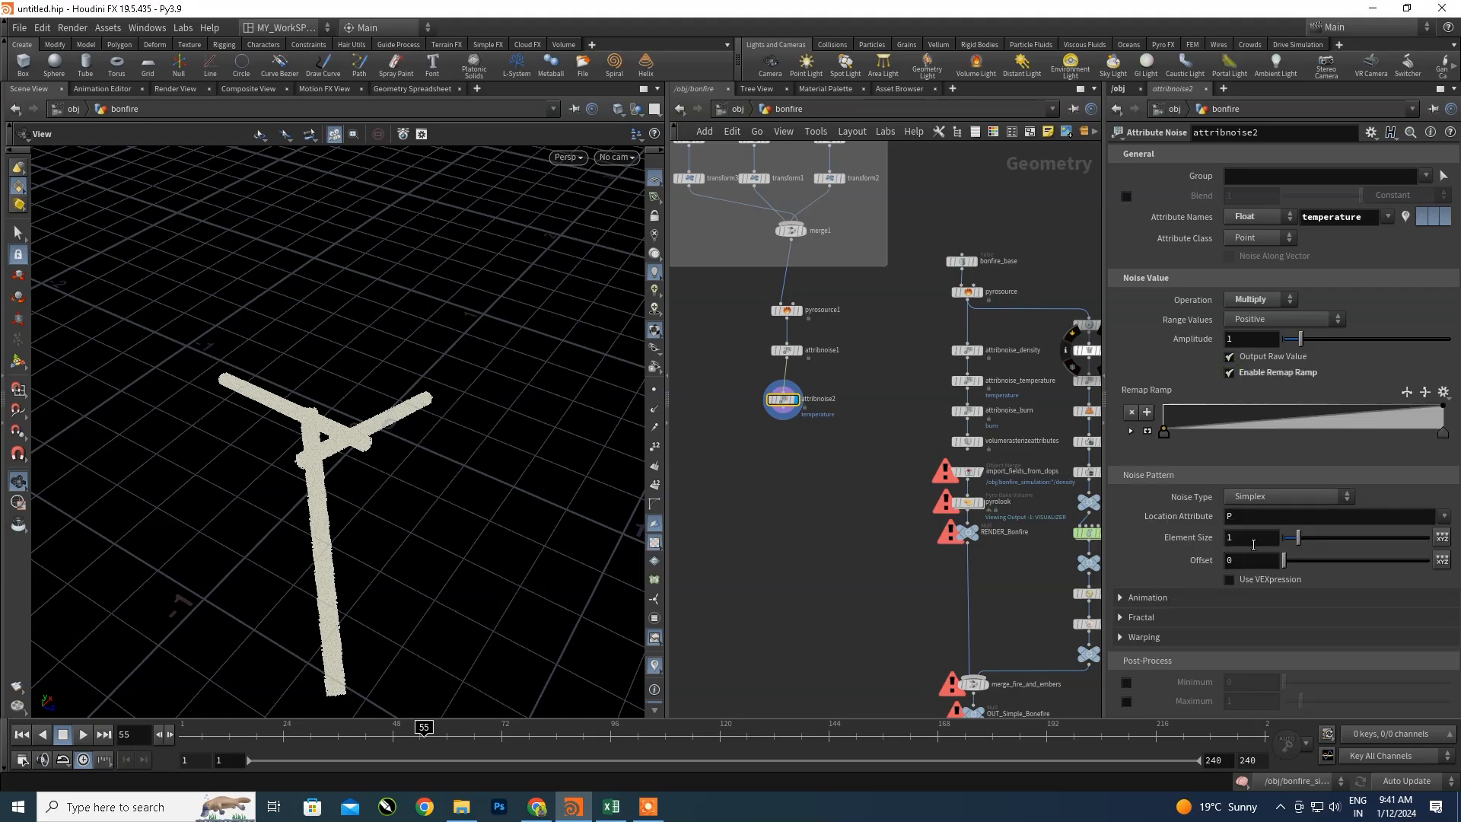
pyautogui.write('.25')
pyautogui.press('Return')
# - Set attribnoise1's operation to Multiply and align attribnoise2 directly beneath it
pyautogui.click(786, 350)
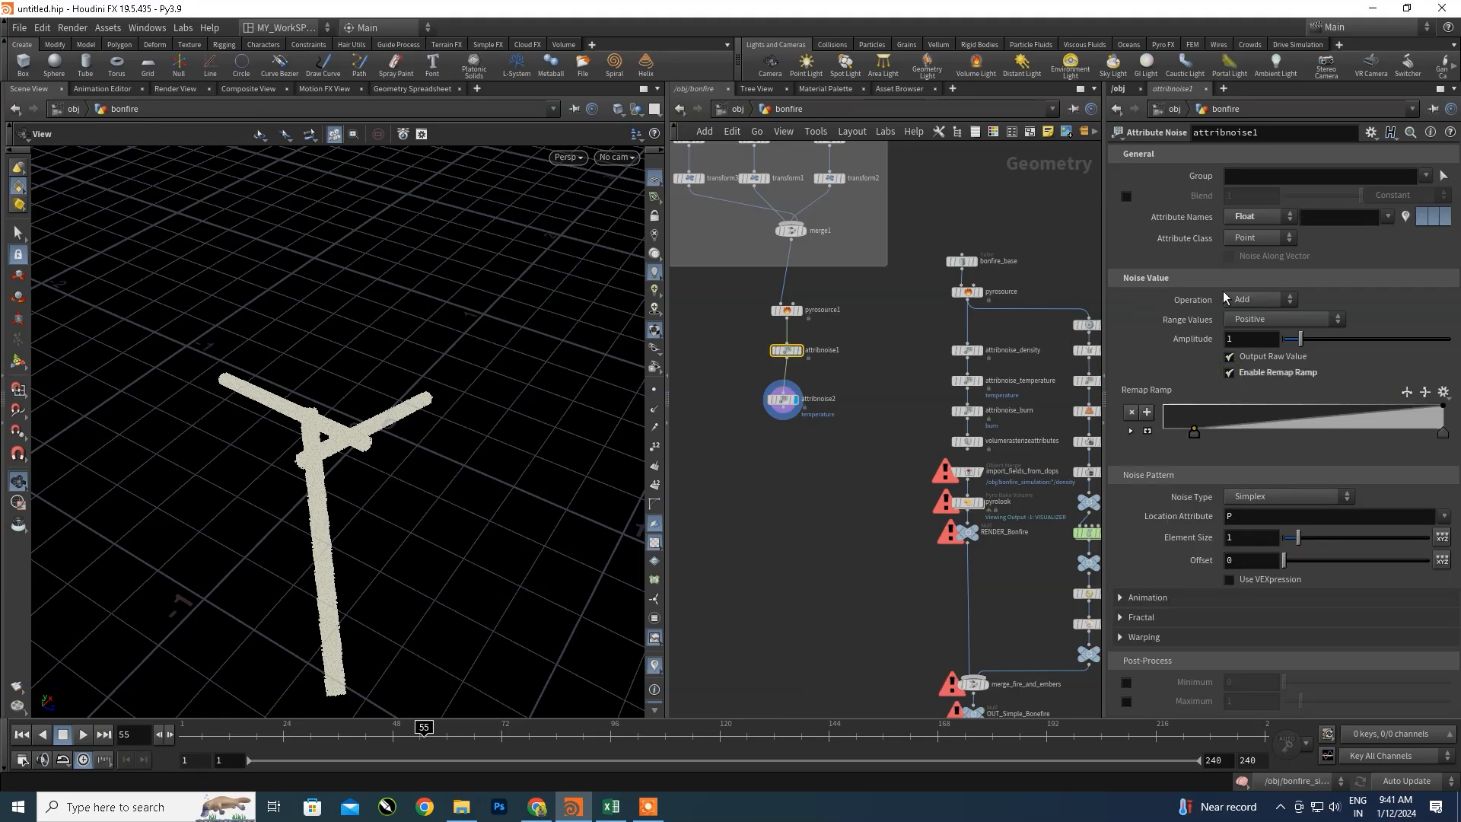
pyautogui.click(1260, 299)
pyautogui.click(1254, 360)
pyautogui.scroll(3, 798, 427)
pyautogui.moveTo(703, 375); pyautogui.dragTo(801, 403, button='middle')
pyautogui.moveTo(769, 374); pyautogui.dragTo(788, 367)
# - Duplicate attribnoise_burn below attribnoise2 and rewire the copy's input from the original temperature node to attribnoise2
pyautogui.moveTo(973, 410); pyautogui.dragTo(902, 395, button='middle')
pyautogui.click(973, 381)
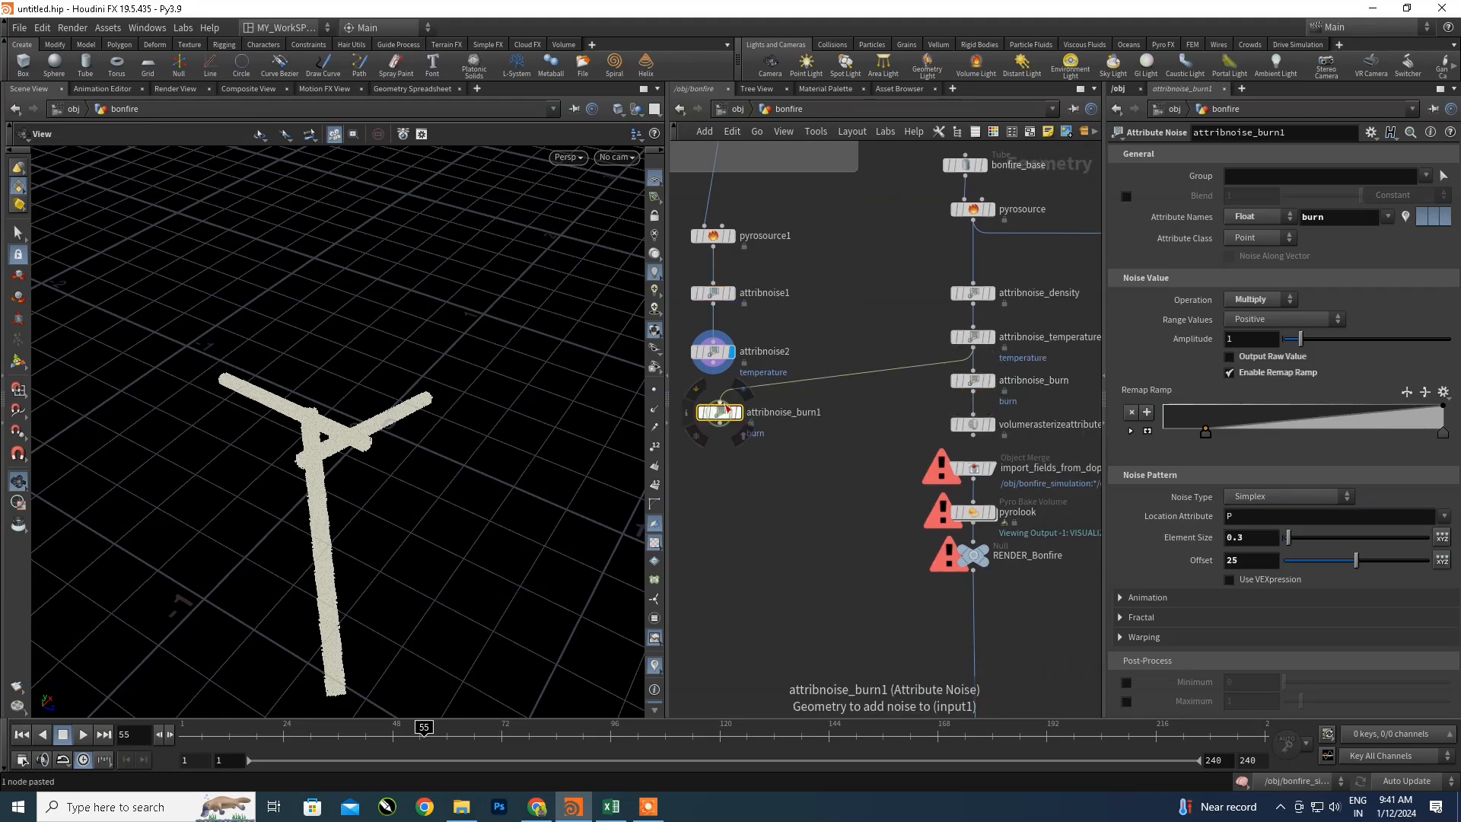
pyautogui.press('y')
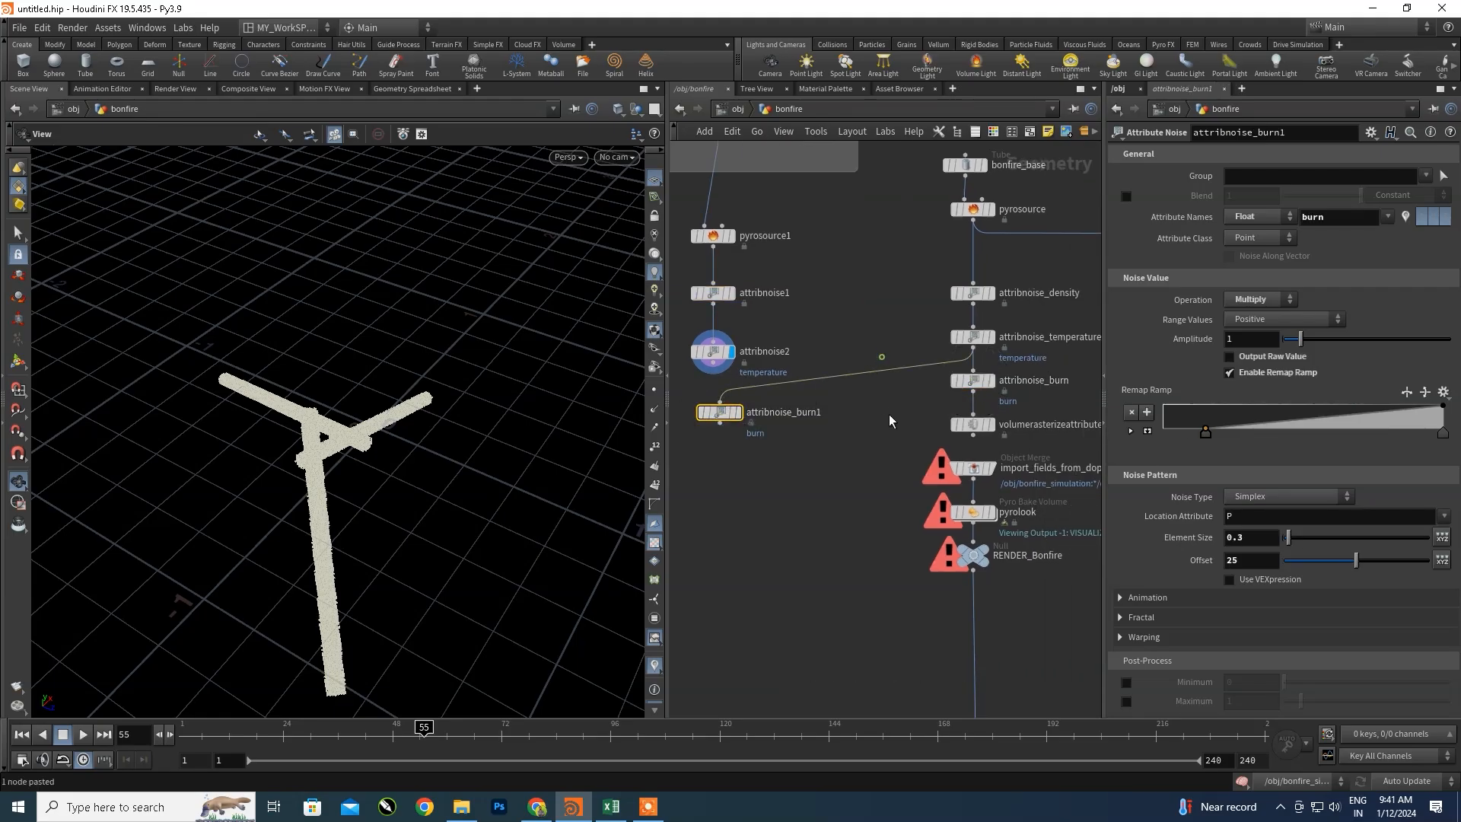
pyautogui.moveTo(866, 348); pyautogui.dragTo(898, 435)
pyautogui.moveTo(713, 362); pyautogui.dragTo(720, 399)
# - Align the copied burn noise node under attribnoise2 and display its result
pyautogui.scroll(1, 778, 429)
pyautogui.moveTo(777, 429); pyautogui.dragTo(818, 410, button='middle')
pyautogui.moveTo(771, 399); pyautogui.dragTo(761, 382)
# - Play the timeline from the first frame and inspect the log source points from several angles
pyautogui.moveTo(570, 454); pyautogui.dragTo(228, 503)
pyautogui.moveTo(265, 585); pyautogui.dragTo(286, 505)
pyautogui.click(22, 735)
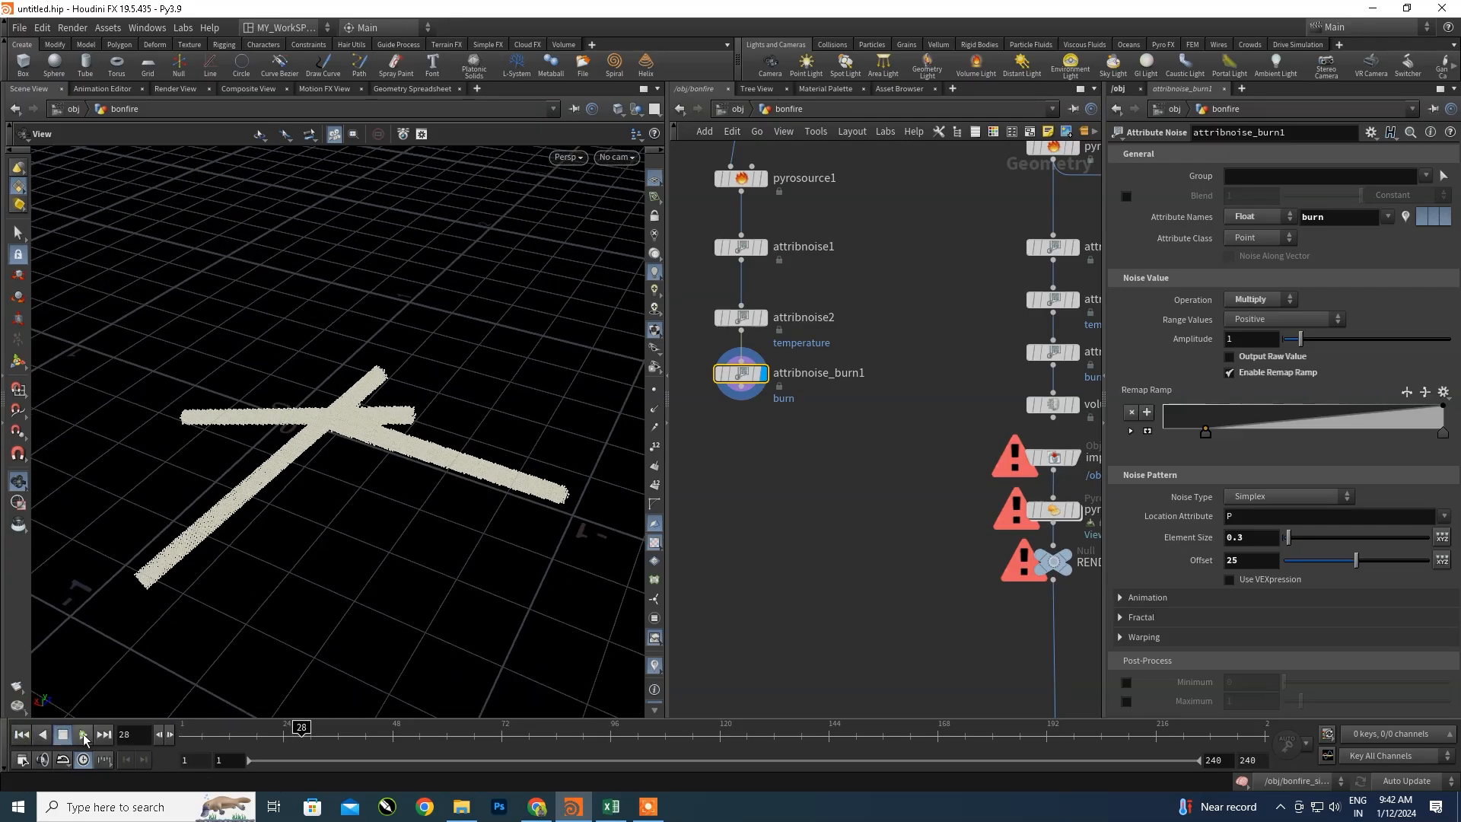
pyautogui.scroll(10, 382, 392)
pyautogui.scroll(-10, 329, 423)
pyautogui.moveTo(281, 516); pyautogui.dragTo(183, 518)
# - Widen the network box around the tube and transform nodes to make room beside tube3
pyautogui.scroll(-5, 813, 416)
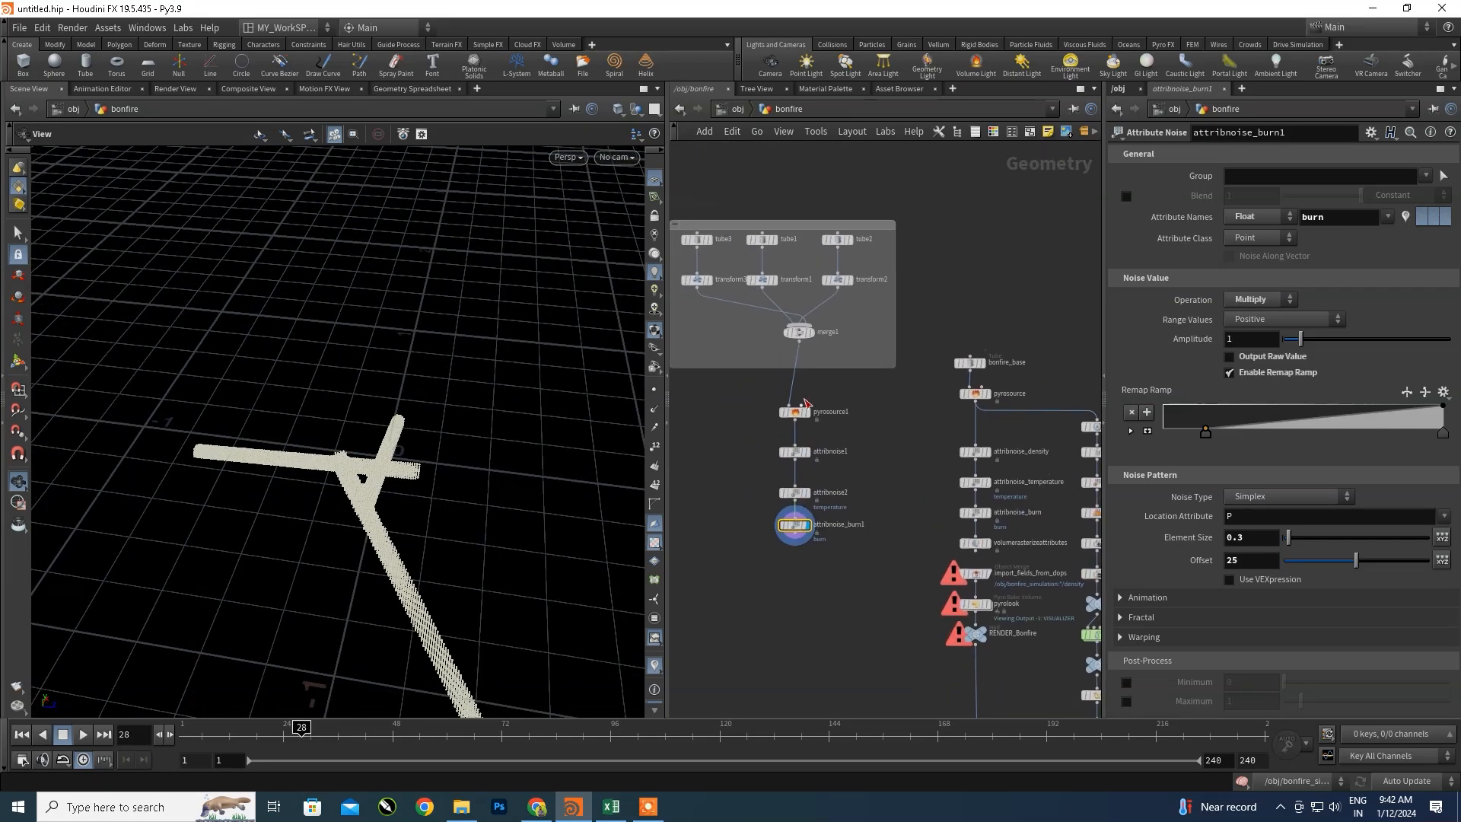
pyautogui.scroll(6, 832, 400)
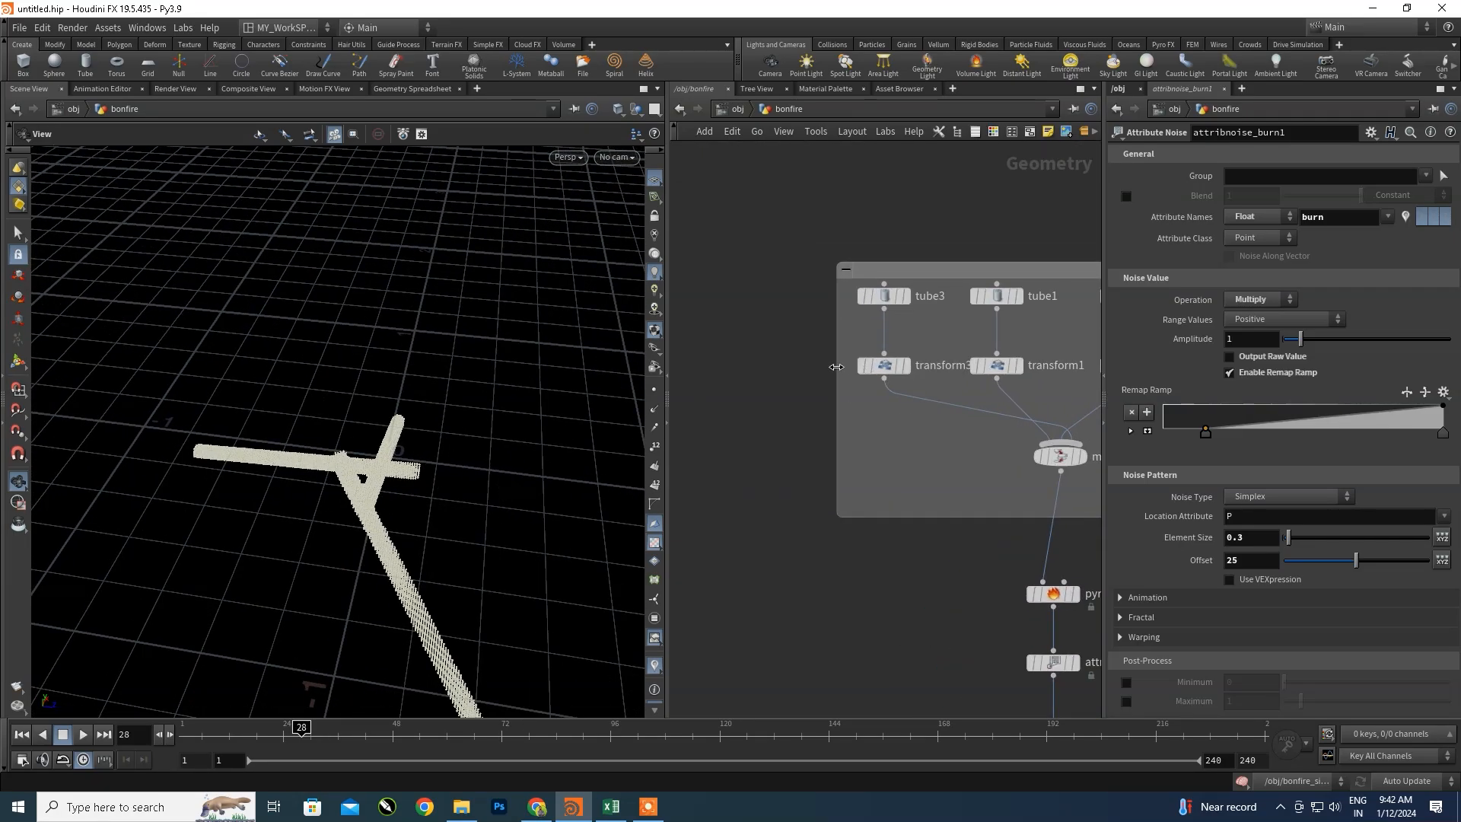
pyautogui.moveTo(836, 367); pyautogui.dragTo(670, 367)
pyautogui.scroll(-4, 848, 379)
pyautogui.scroll(2, 888, 353)
# - Copy tube3 and transform3 together with the selected attribnoise_burn1 and paste the duplicates into the network
pyautogui.moveTo(911, 318)
pyautogui.mouseDown()
pyautogui.moveTo(936, 350)
pyautogui.moveTo(918, 328)
pyautogui.mouseUp()
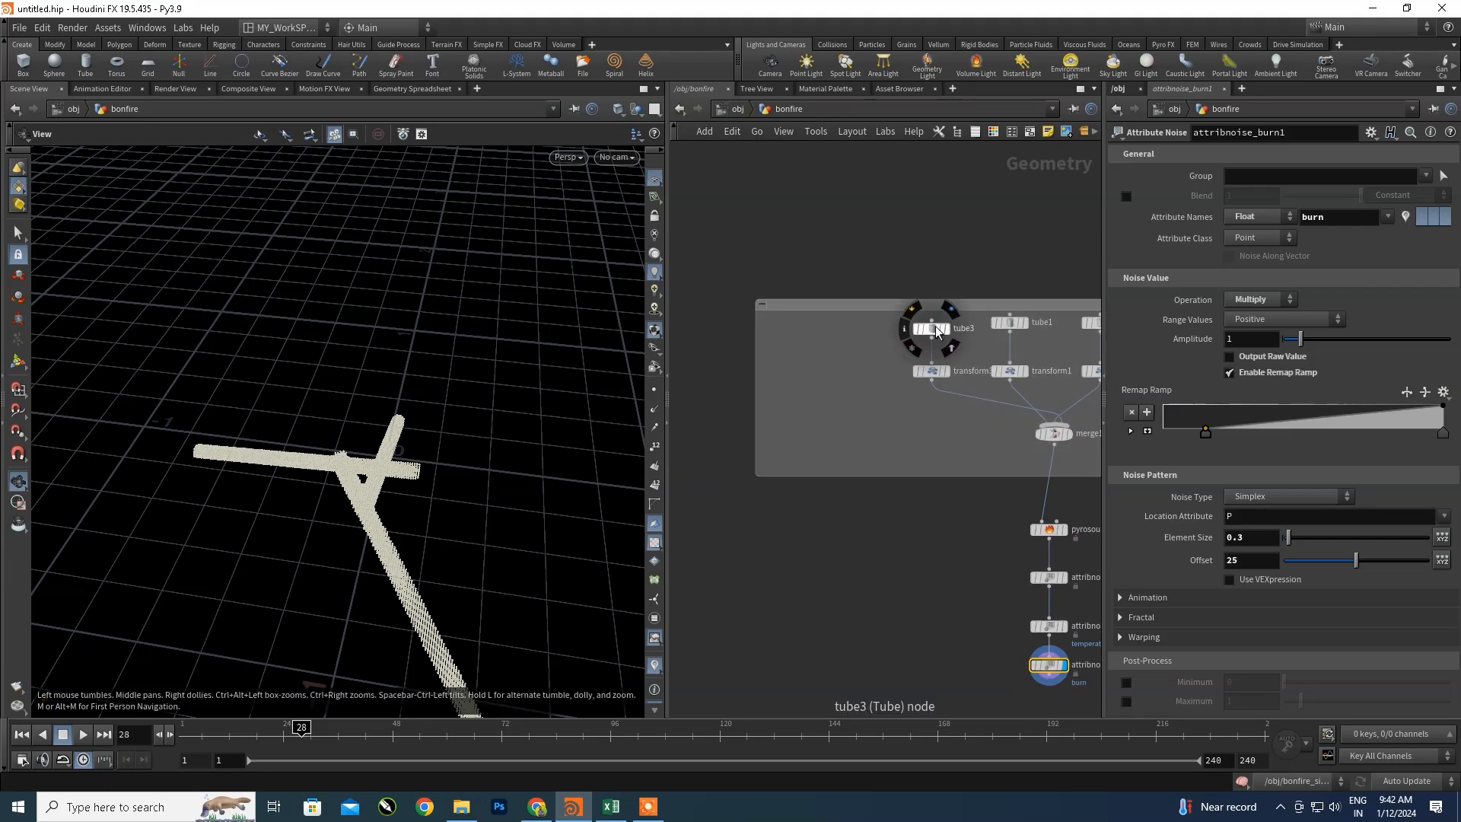
pyautogui.keyDown('shift'); pyautogui.click(933, 372); pyautogui.keyUp('shift')
pyautogui.hotkey('ctrl', 'c')
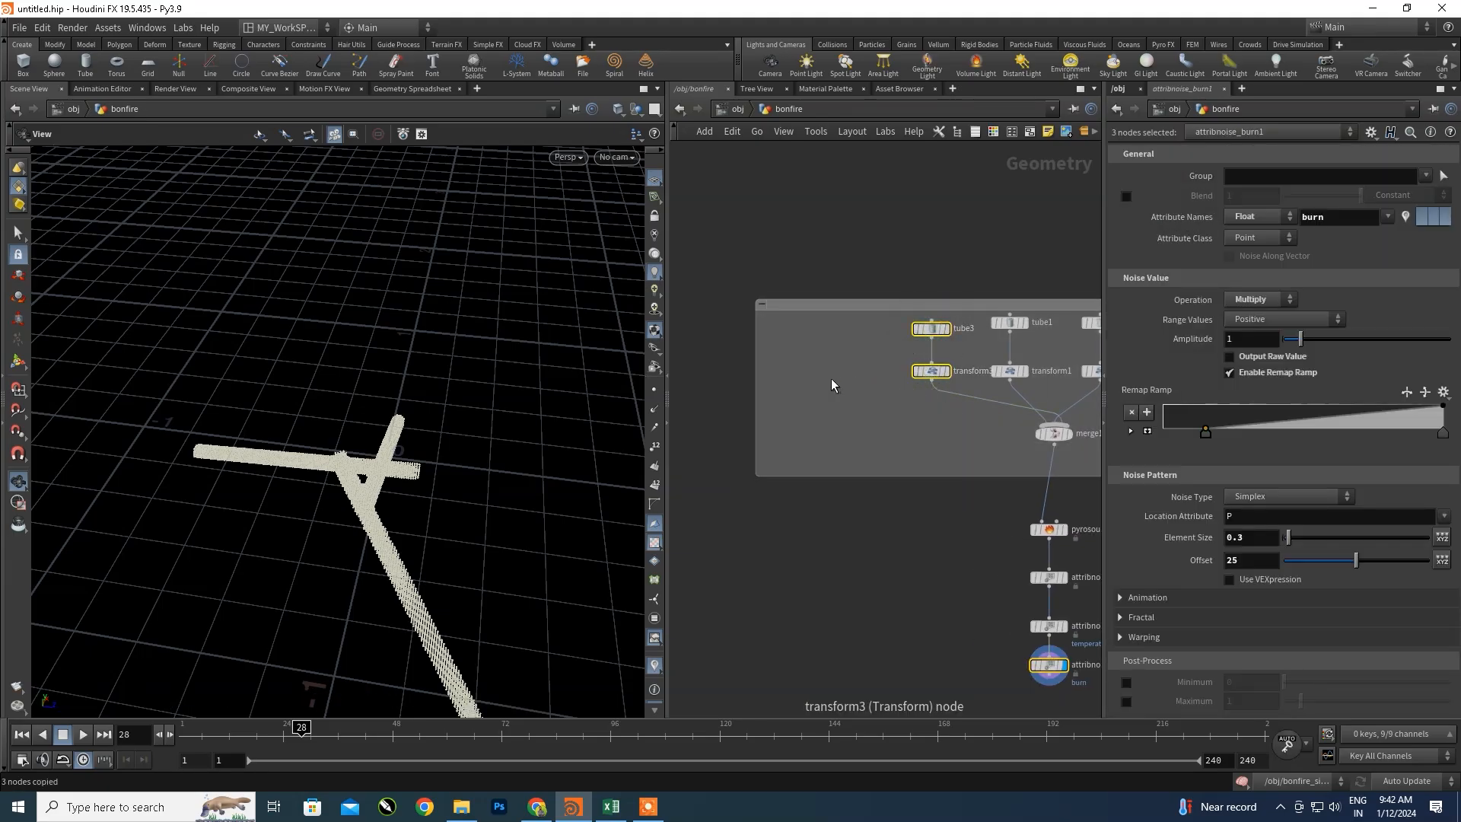
pyautogui.scroll(-3, 854, 345)
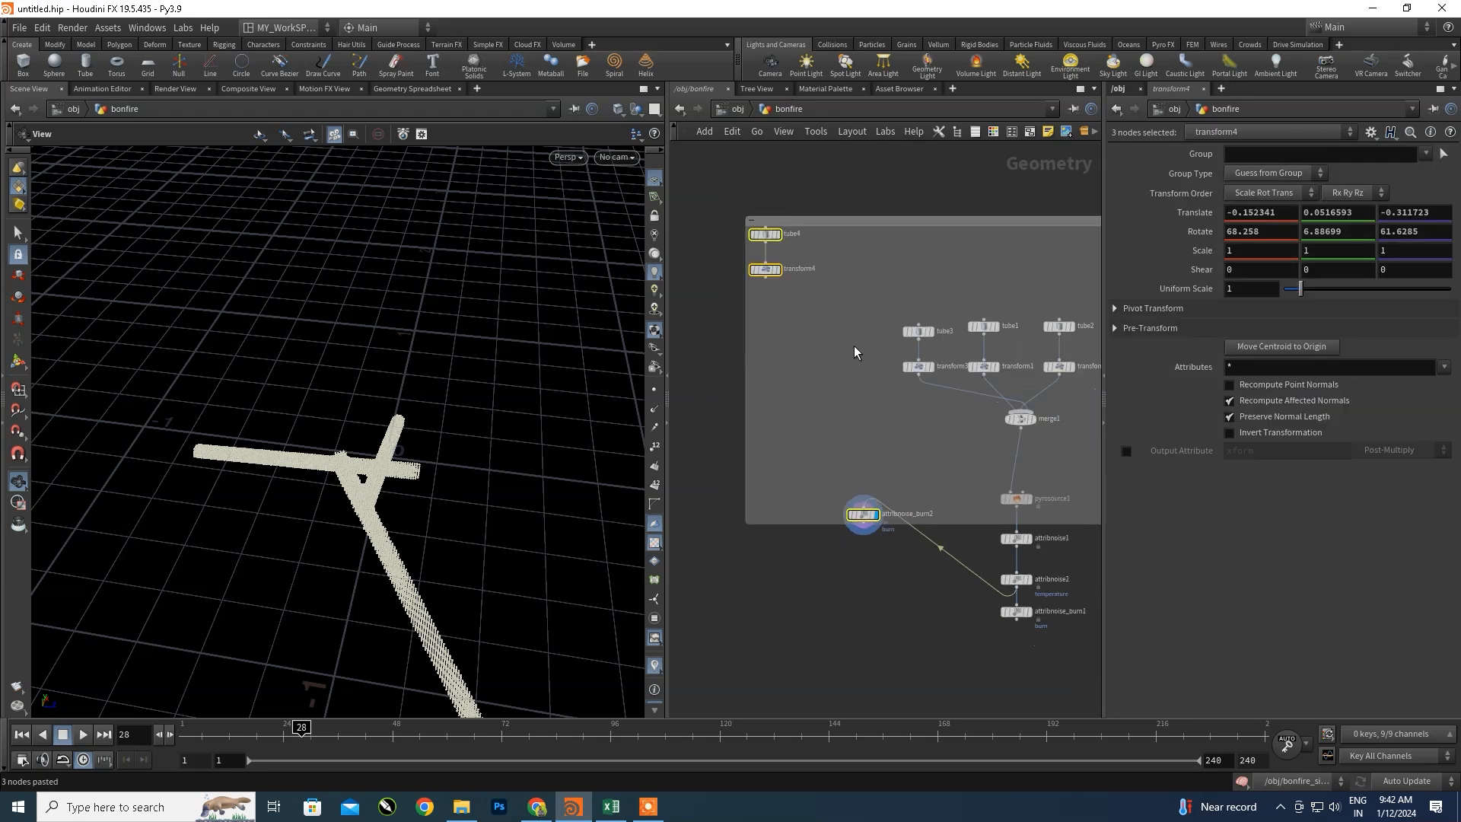
# - Delete attribnoise_burn1 and place the pasted attribnoise_burn2 in its spot directly below attribnoise2
pyautogui.middleClick(899, 360)
pyautogui.moveTo(795, 295); pyautogui.dragTo(864, 363)
pyautogui.scroll(3, 1043, 509)
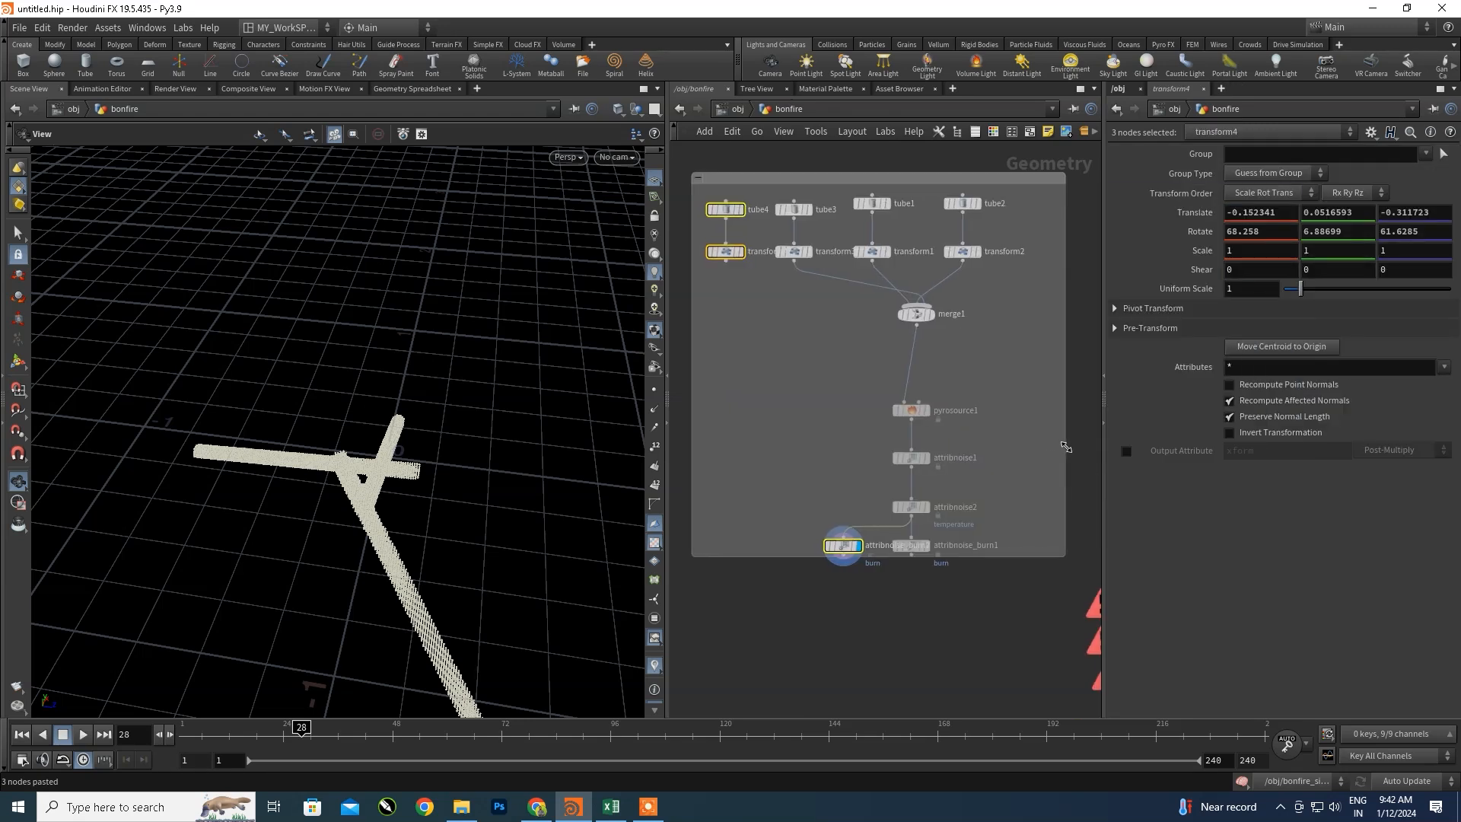
pyautogui.scroll(3, 883, 551)
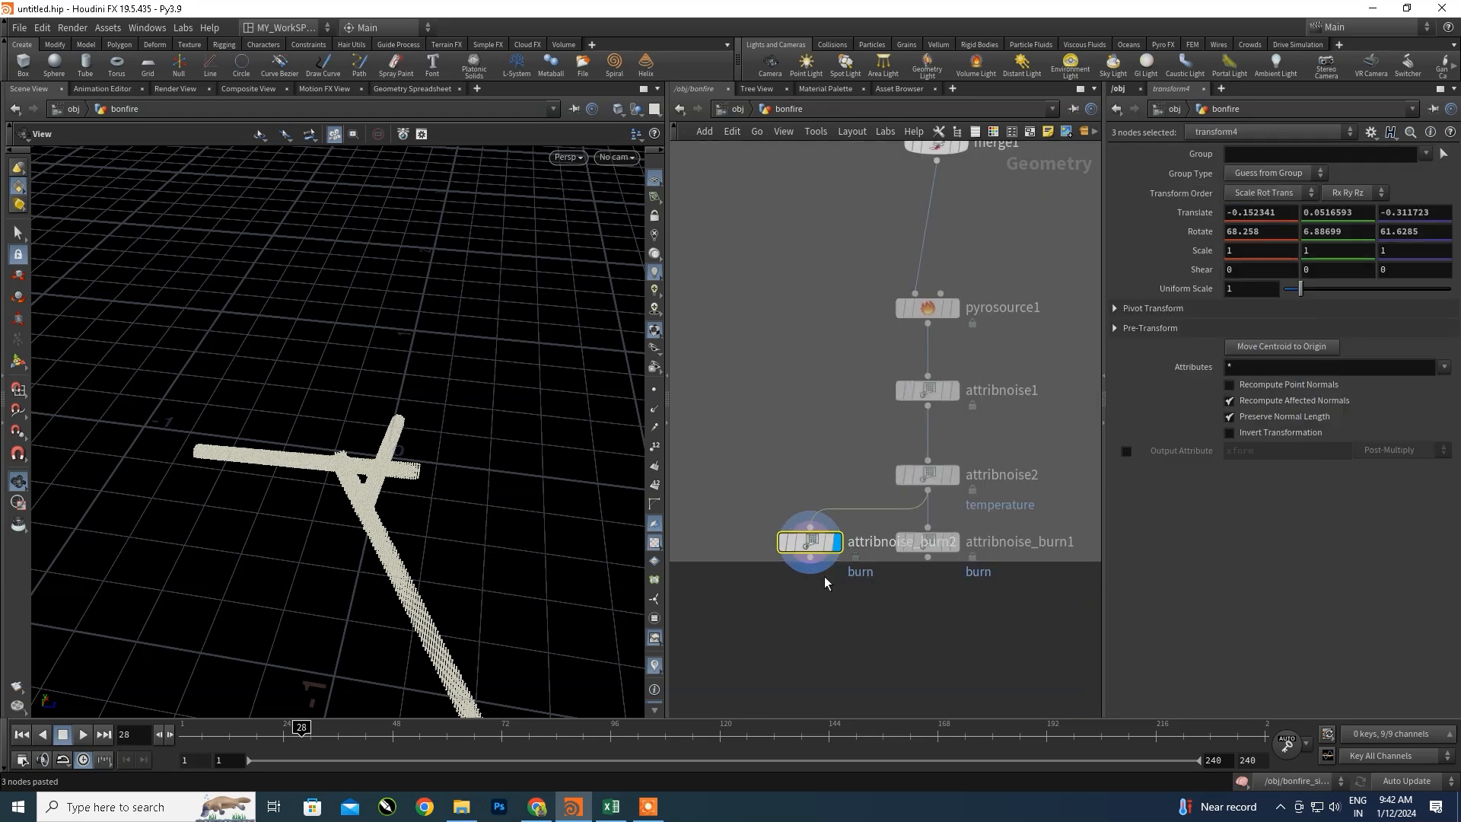
pyautogui.moveTo(813, 551); pyautogui.dragTo(753, 609)
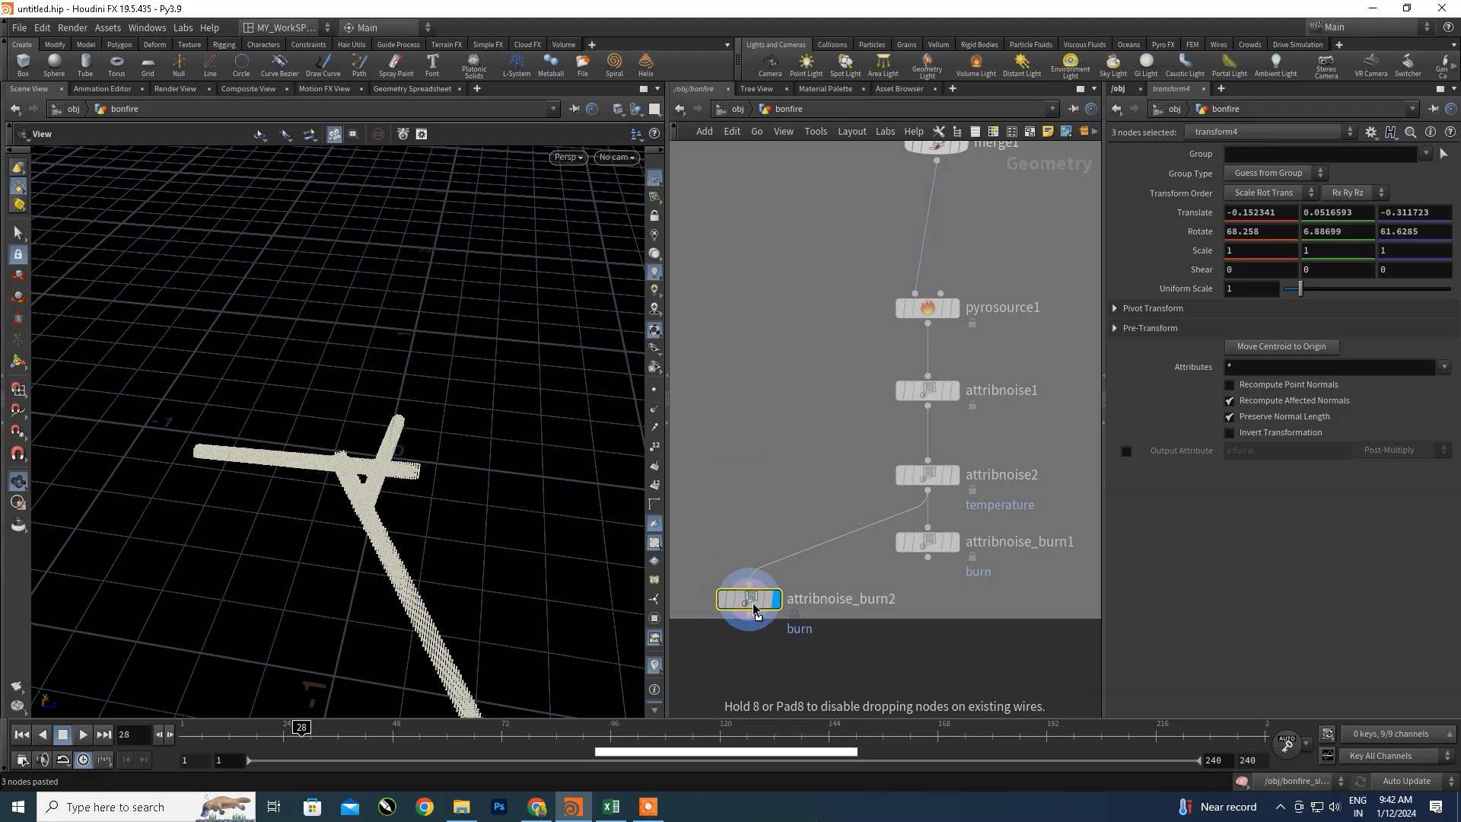
pyautogui.moveTo(953, 543)
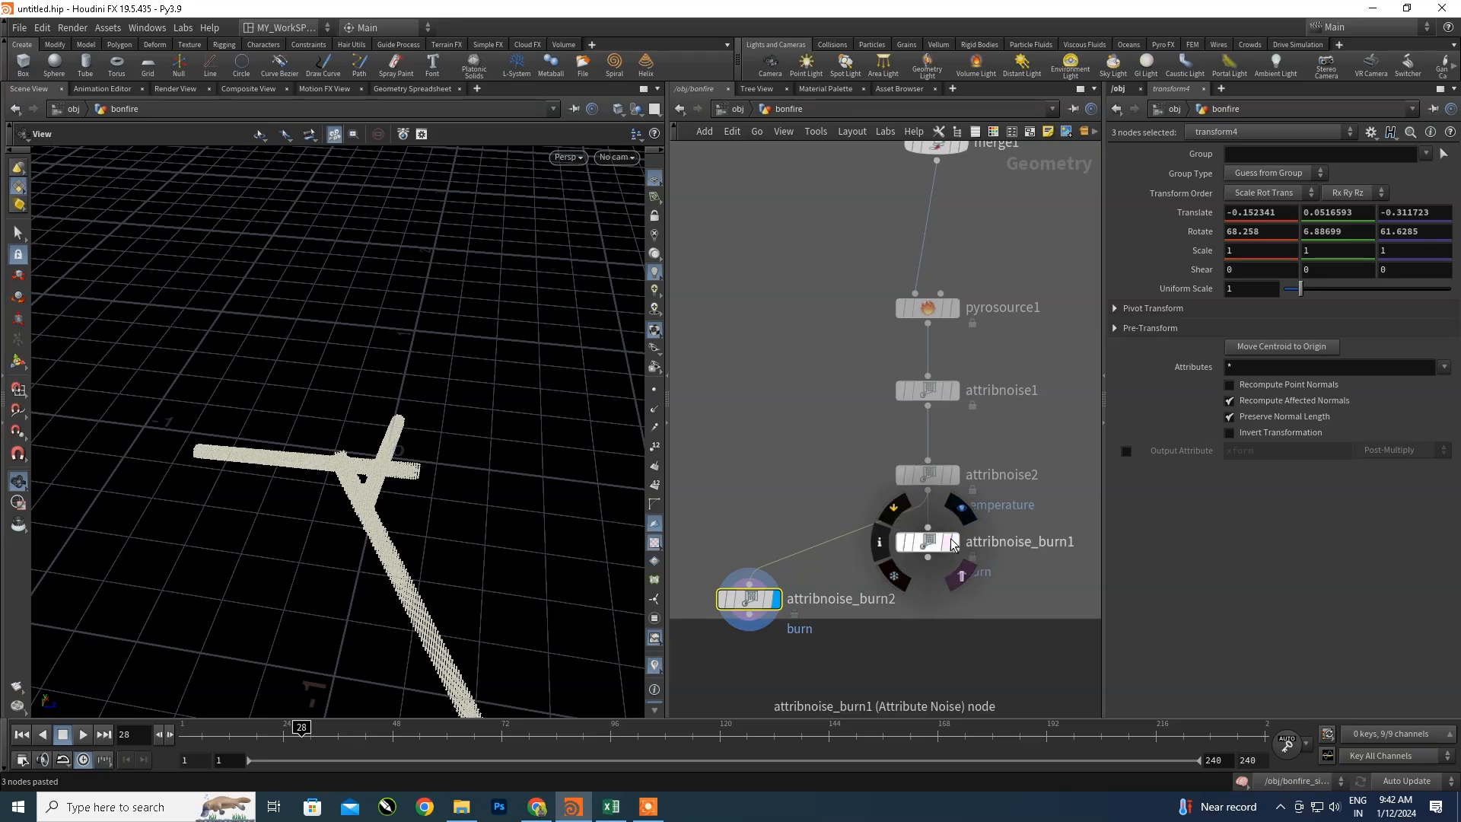
pyautogui.click(952, 539)
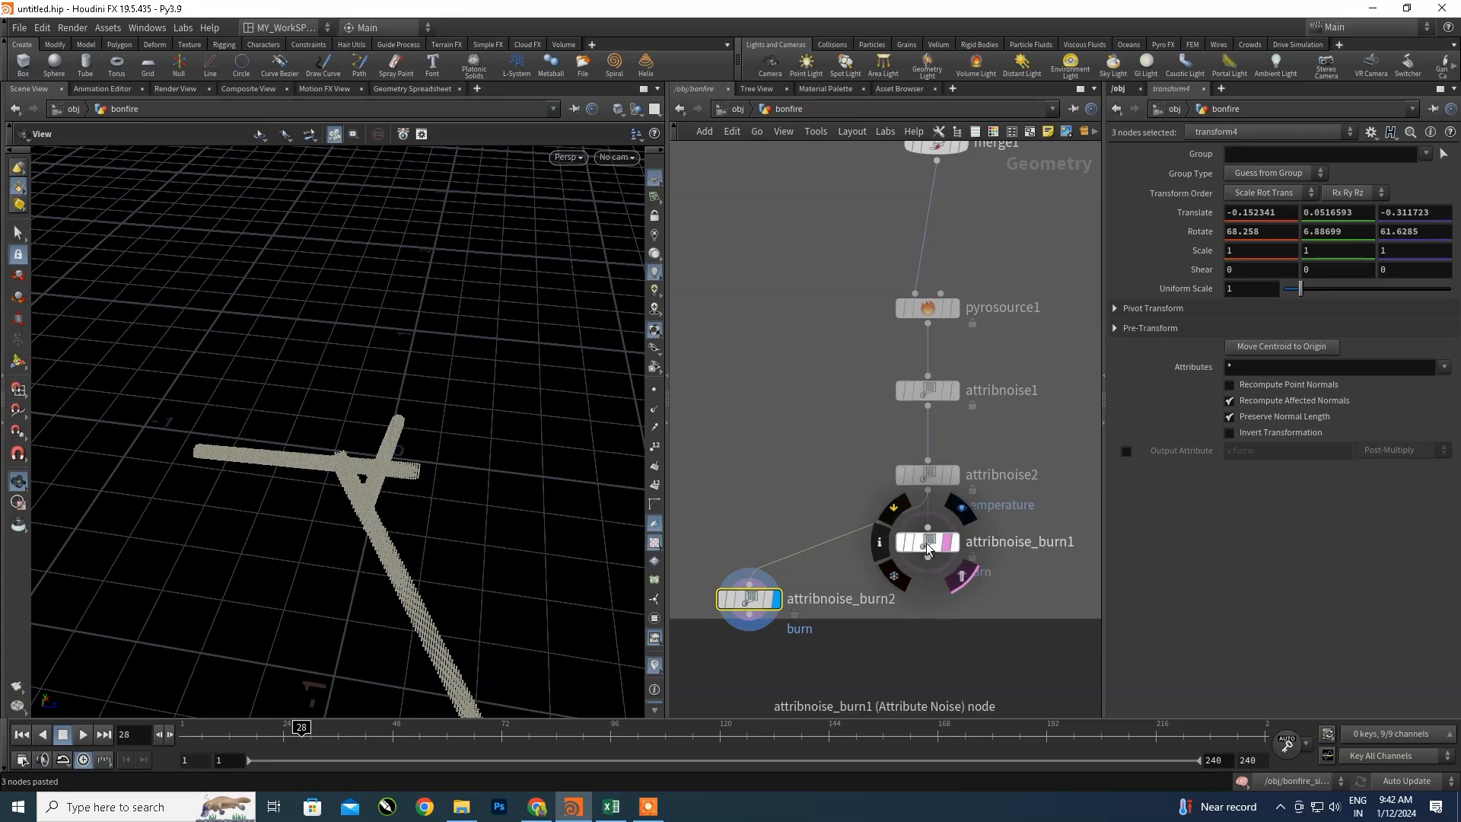
pyautogui.press('Delete')
pyautogui.moveTo(752, 605); pyautogui.dragTo(925, 549)
pyautogui.scroll(-5, 914, 404)
pyautogui.scroll(5, 849, 336)
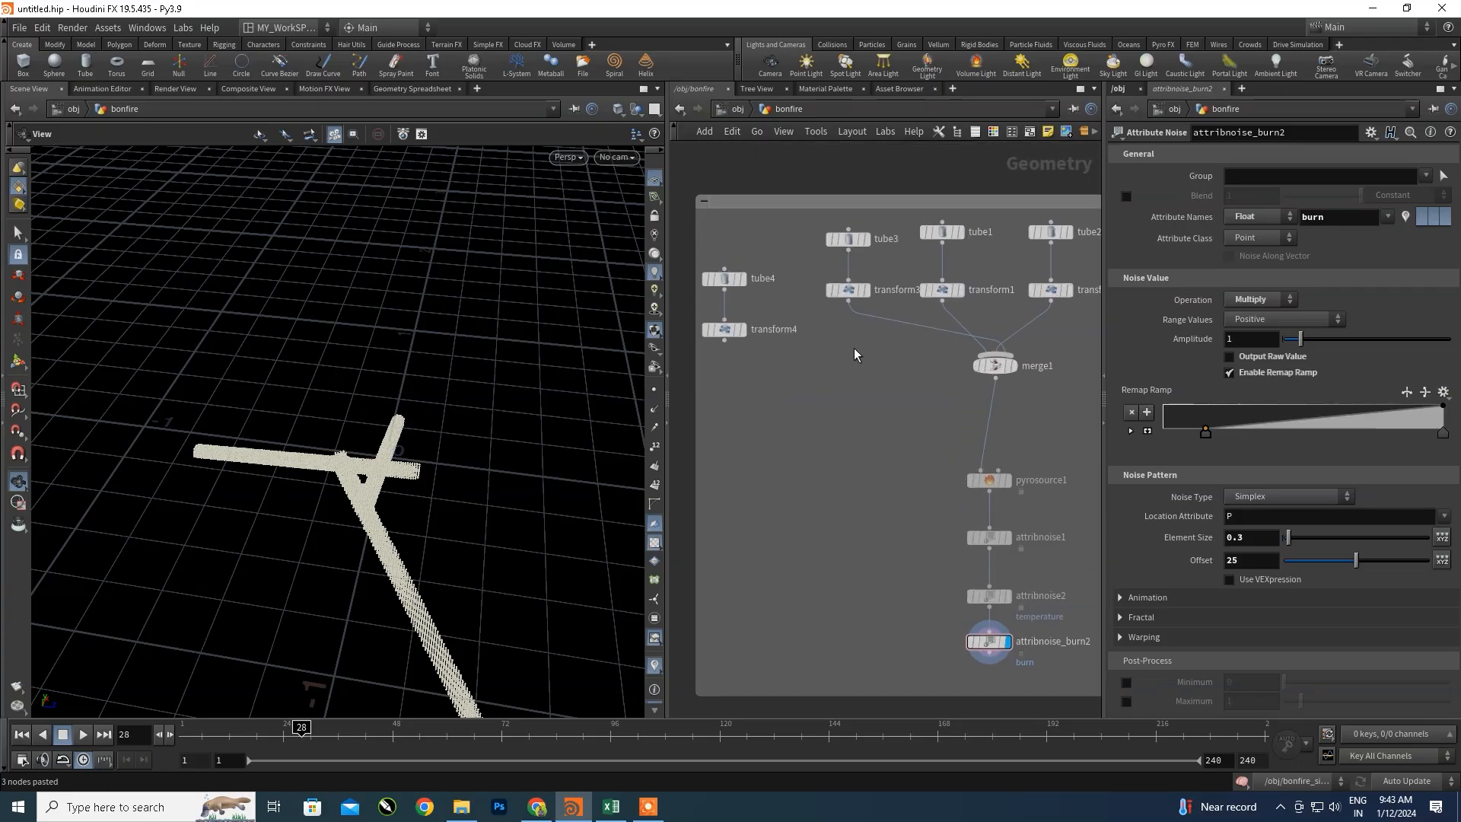
# - Position tube4 and transform4 beside the tube3 branch and wire transform4 into merge1
pyautogui.moveTo(760, 307); pyautogui.dragTo(1002, 385)
pyautogui.click(753, 346)
pyautogui.click(1001, 386)
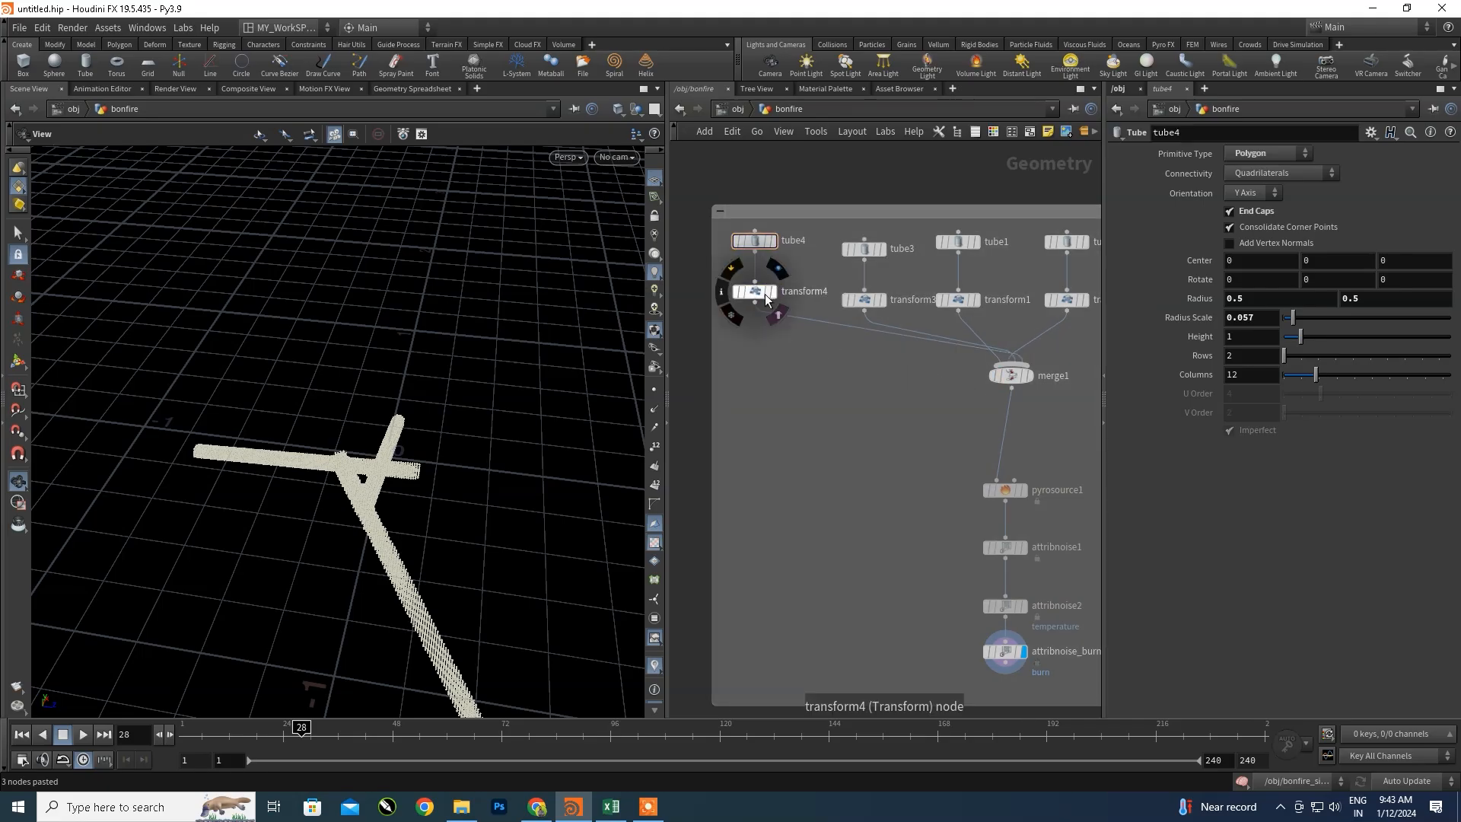
# - Display merge1 with transform4 as template and reorient the fourth log to Translate -0.375053, 0.0685879, -0.345671 and Rotate 119.325, 21.4264, 86.9842
pyautogui.click(774, 294)
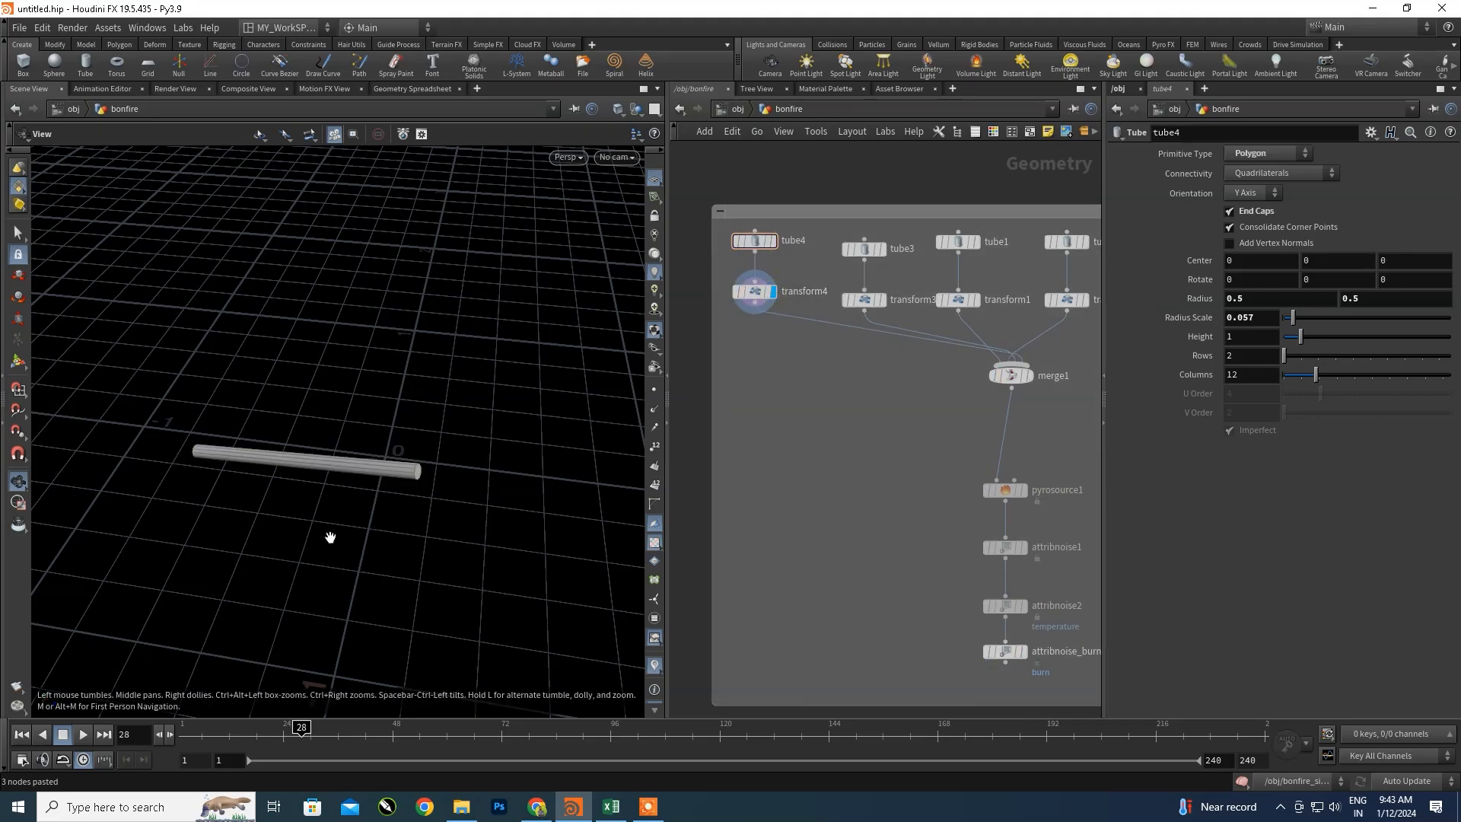
pyautogui.click(1031, 378)
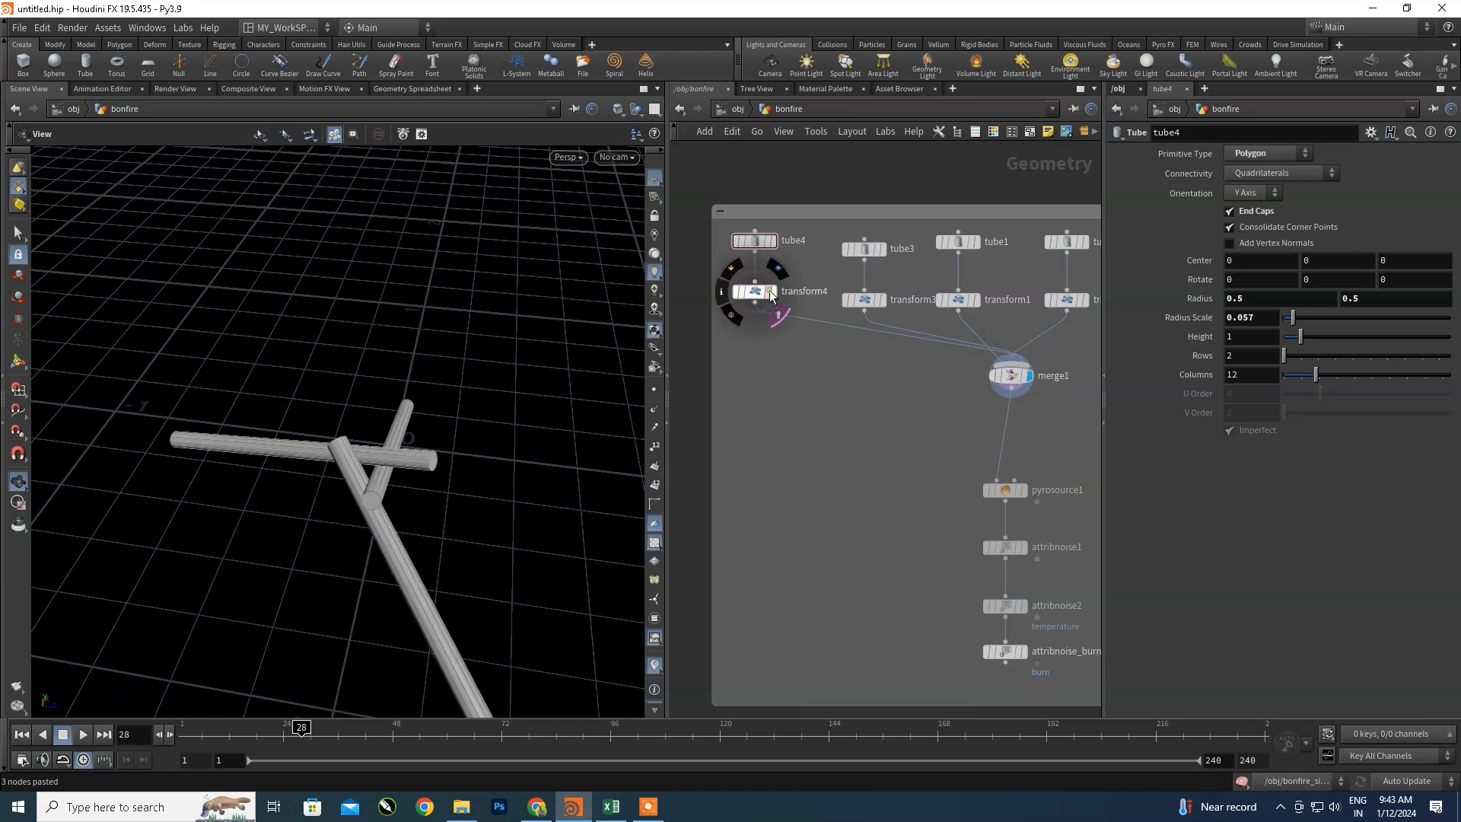
pyautogui.moveTo(377, 411); pyautogui.dragTo(421, 463)
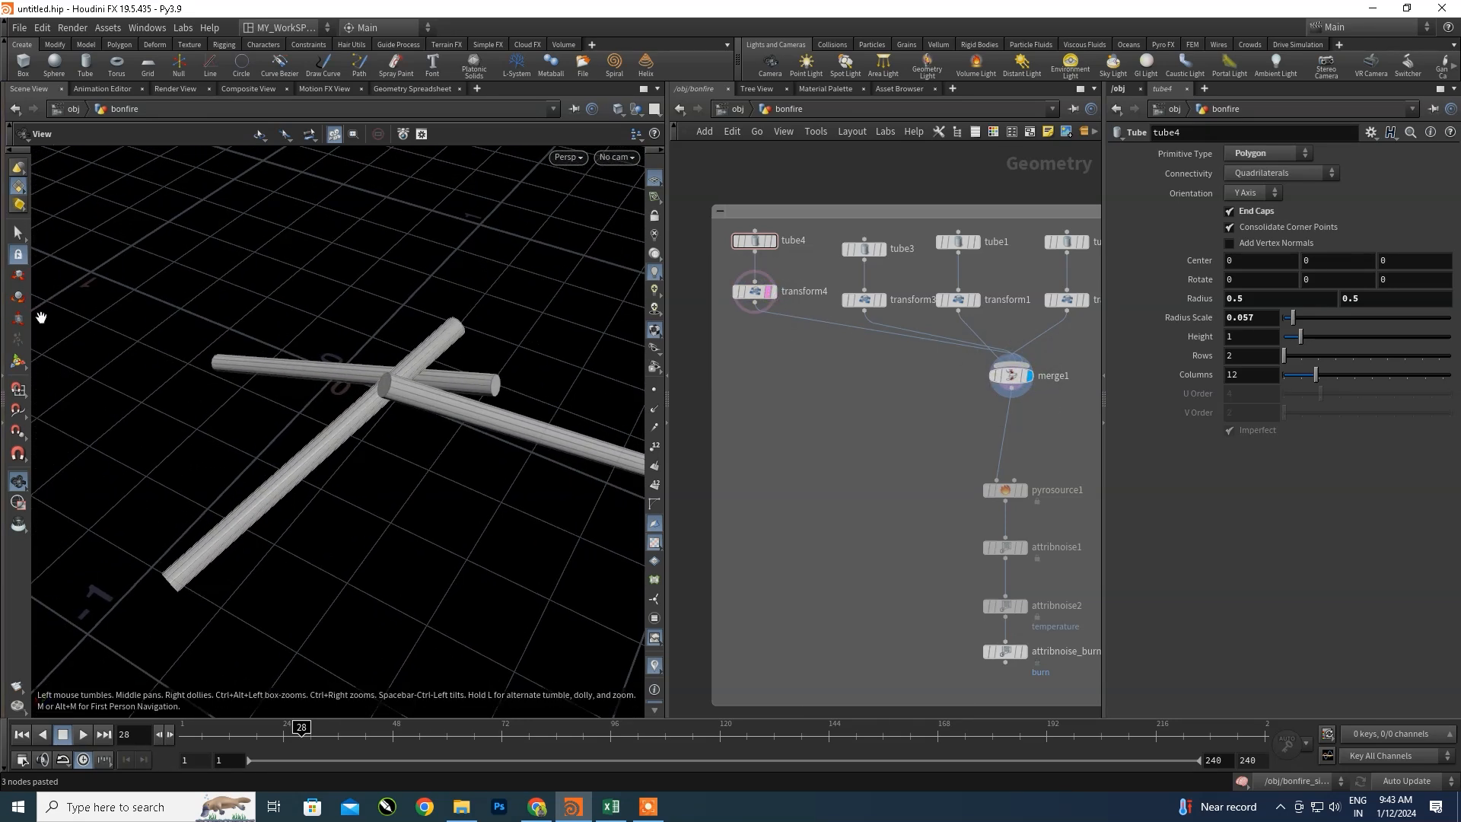
pyautogui.click(19, 362)
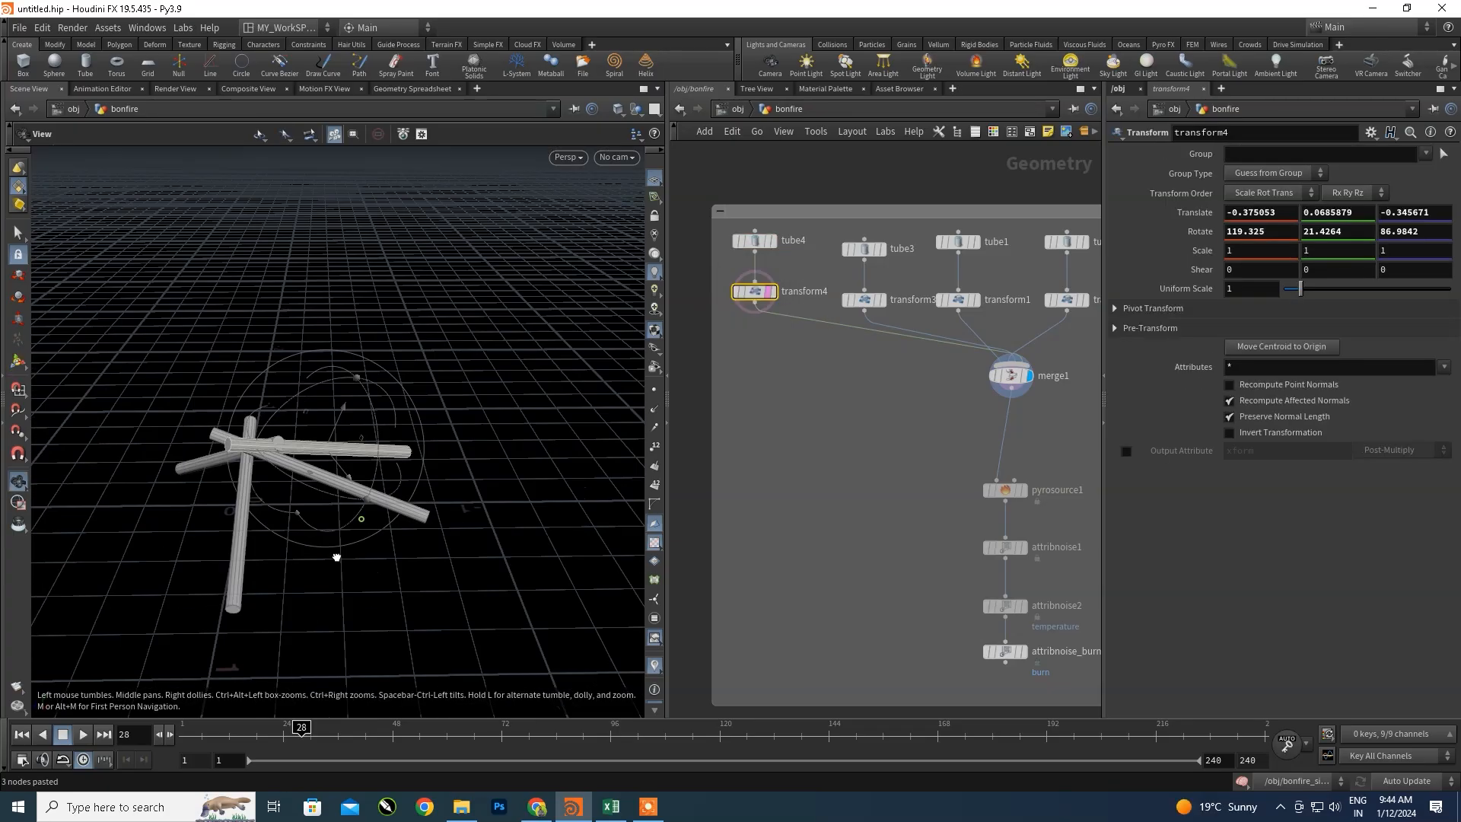
pyautogui.moveTo(335, 555); pyautogui.dragTo(285, 498)
pyautogui.scroll(-3, 296, 481)
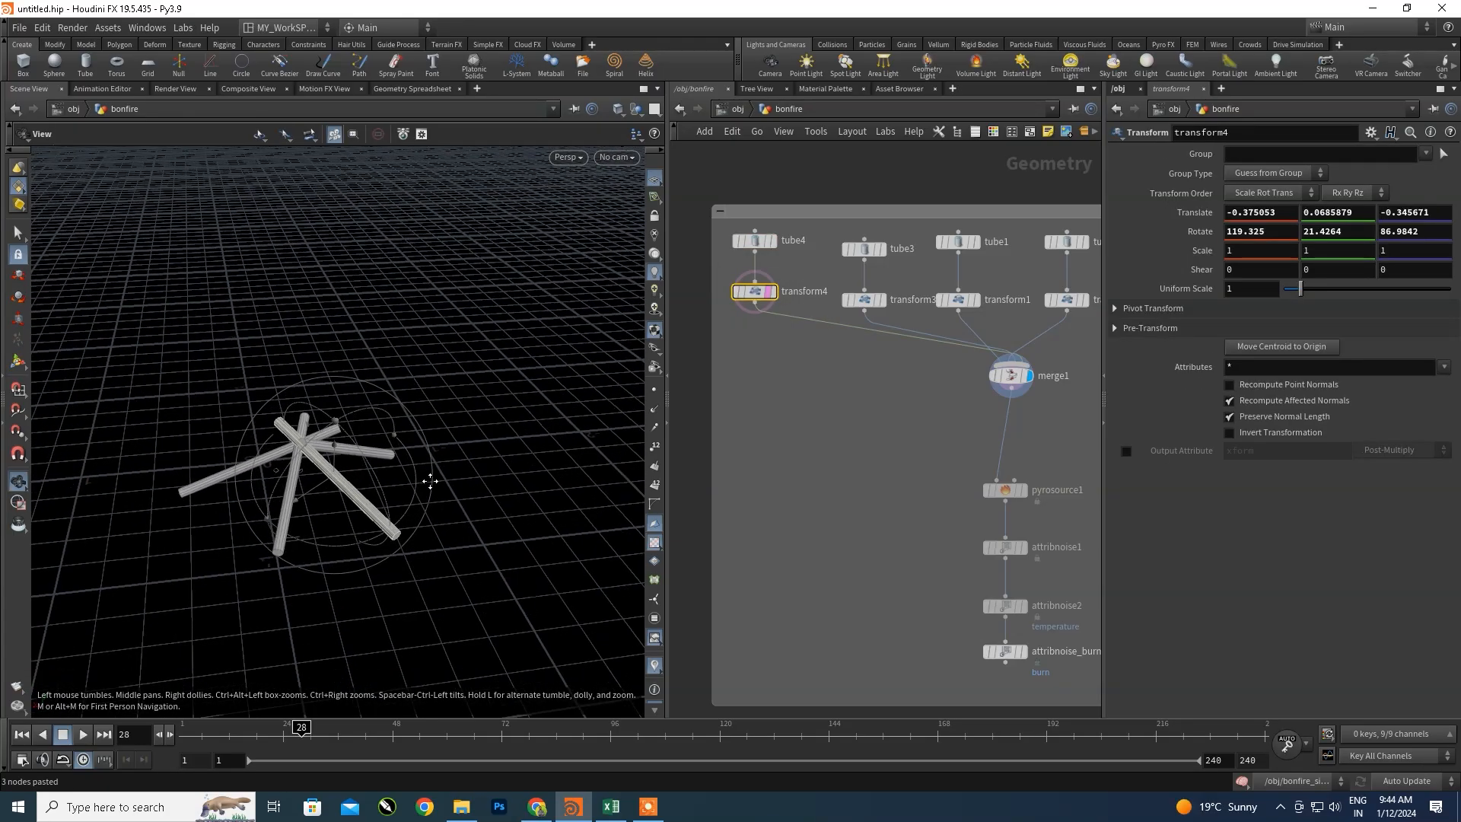
pyautogui.moveTo(427, 489); pyautogui.dragTo(426, 480, button='middle')
# - Display attribnoise_burn2 and inspect the source points of the four logs from several angles
pyautogui.scroll(-3, 941, 566)
pyautogui.moveTo(941, 566); pyautogui.dragTo(854, 437, button='middle')
pyautogui.scroll(5, 917, 502)
pyautogui.scroll(3, 889, 493)
pyautogui.click(911, 494)
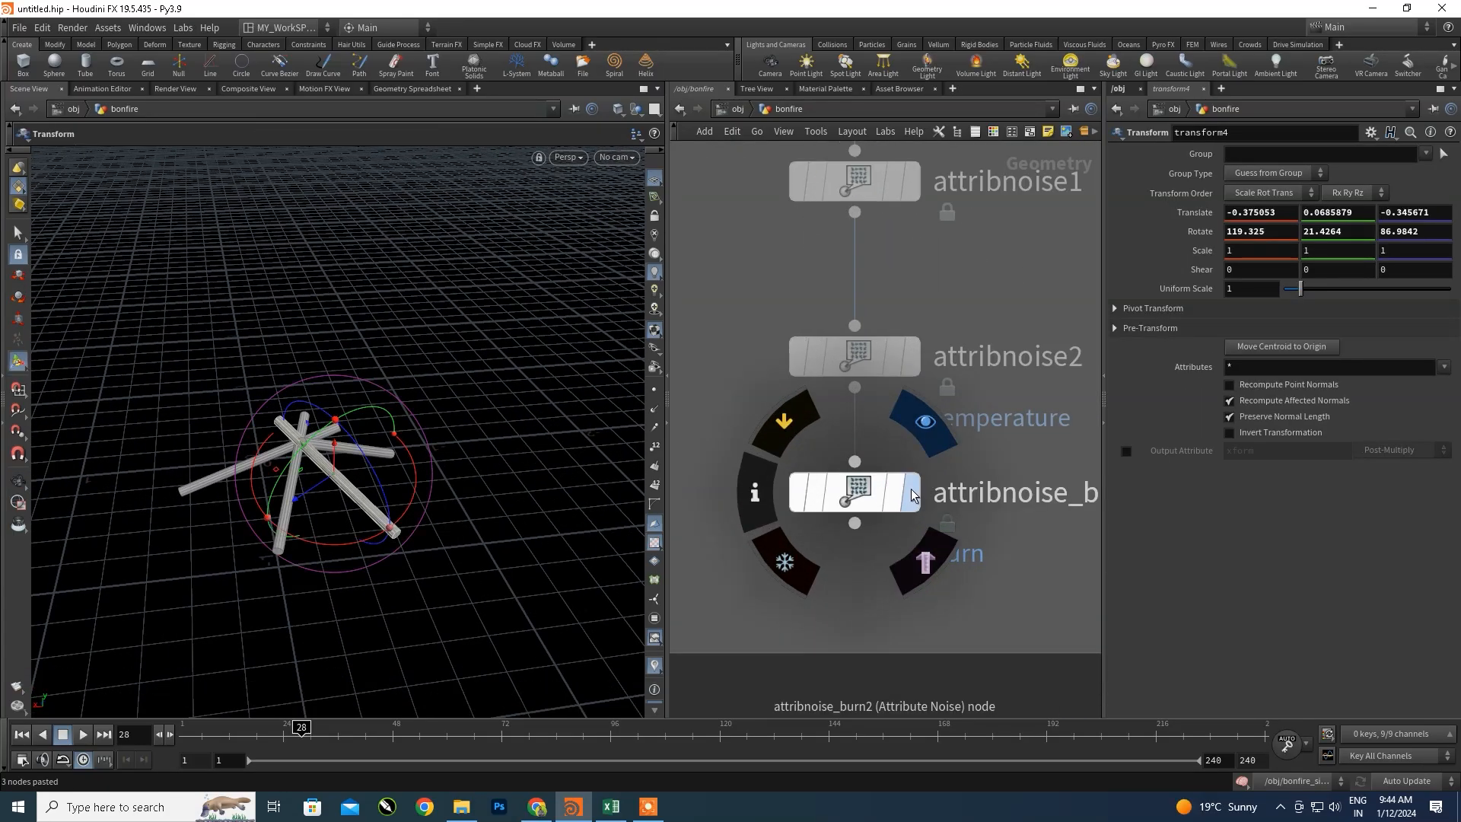
pyautogui.scroll(8, 321, 506)
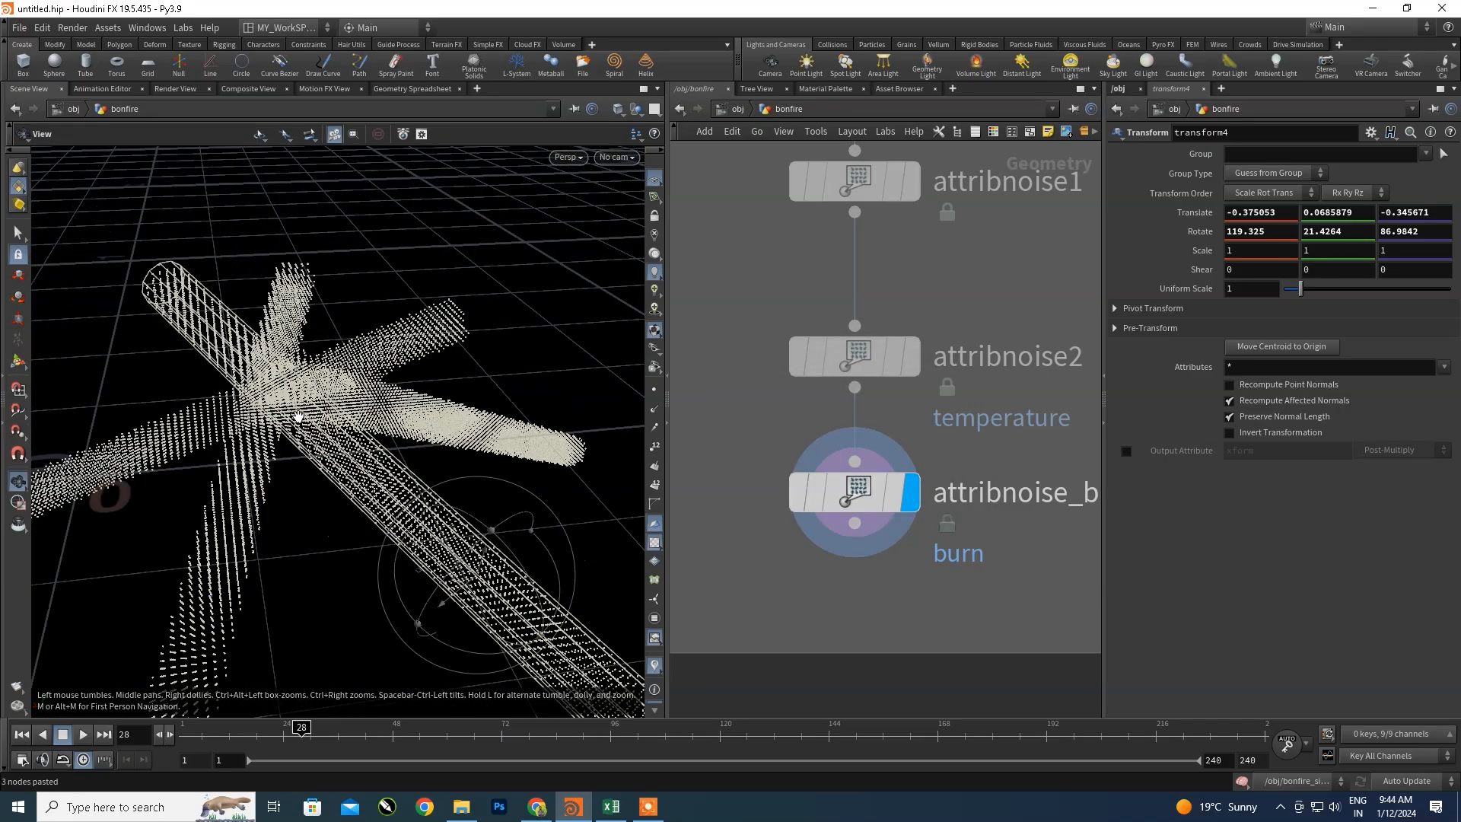
pyautogui.scroll(-3, 294, 414)
pyautogui.moveTo(288, 422)
pyautogui.mouseDown(button='right')
pyautogui.moveTo(381, 457)
pyautogui.moveTo(327, 516)
pyautogui.moveTo(300, 414)
pyautogui.moveTo(362, 395)
pyautogui.moveTo(364, 433)
pyautogui.moveTo(309, 420)
pyautogui.mouseUp(button='right')
pyautogui.scroll(-3, 319, 388)
pyautogui.moveTo(294, 441); pyautogui.dragTo(375, 431)
pyautogui.press('t')
pyautogui.scroll(-4, 923, 375)
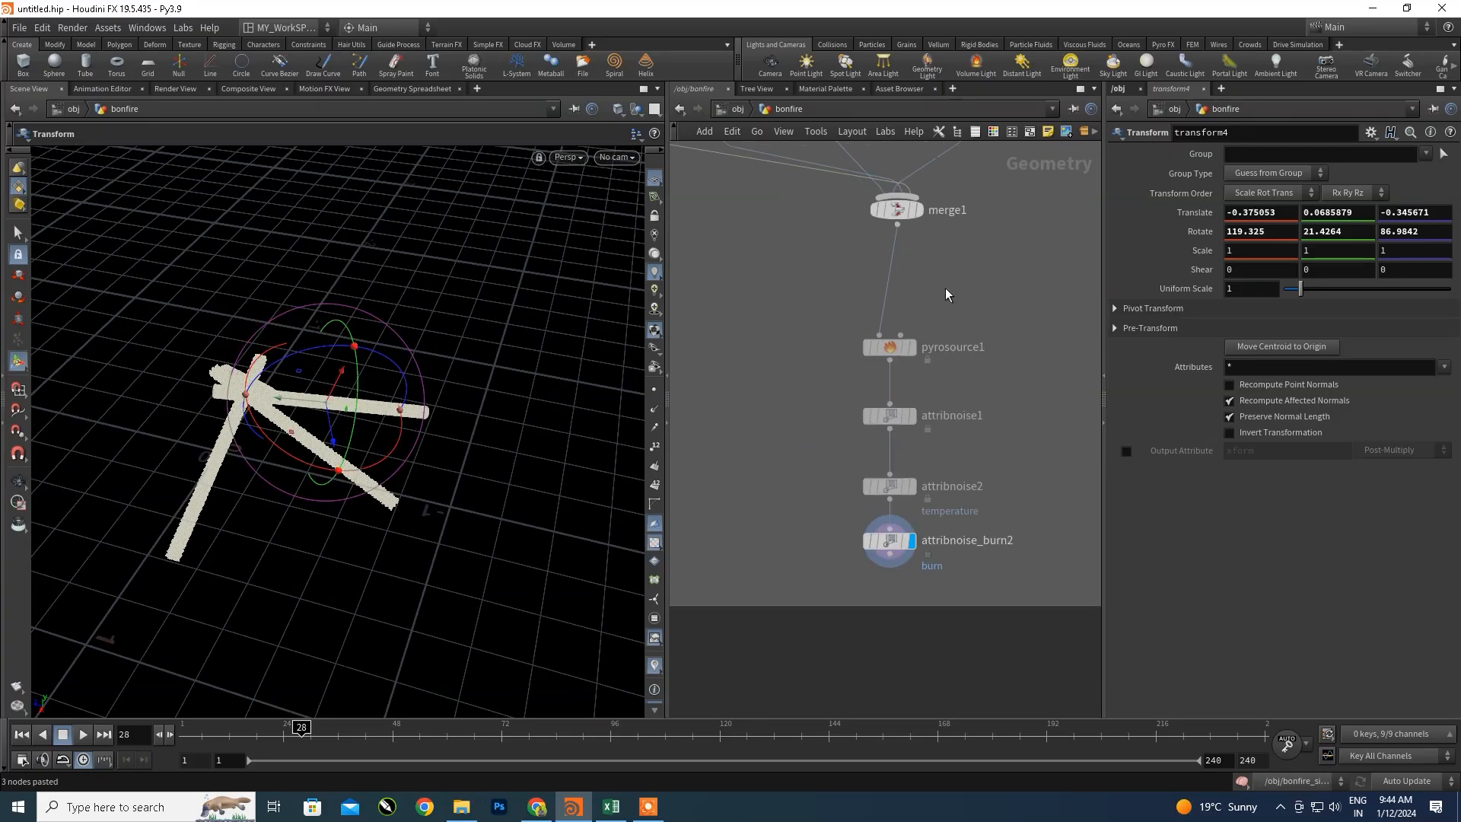
# - Try a Convert node between merge1 and pyrosource1, display its result and delete it
pyautogui.moveTo(947, 294); pyautogui.dragTo(924, 391, button='middle')
pyautogui.scroll(3, 927, 358)
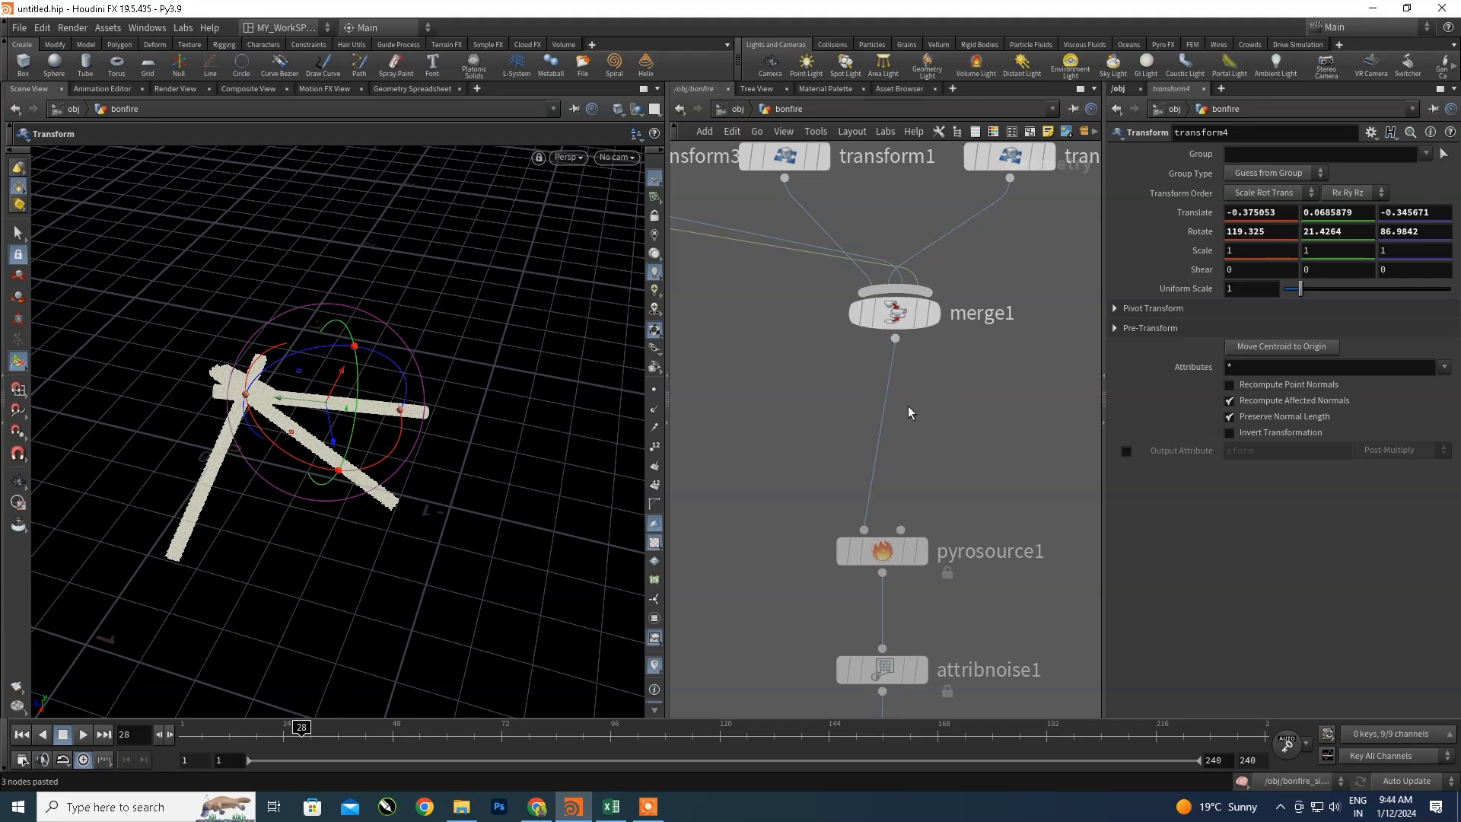
pyautogui.press('Tab')
pyautogui.write('convert')
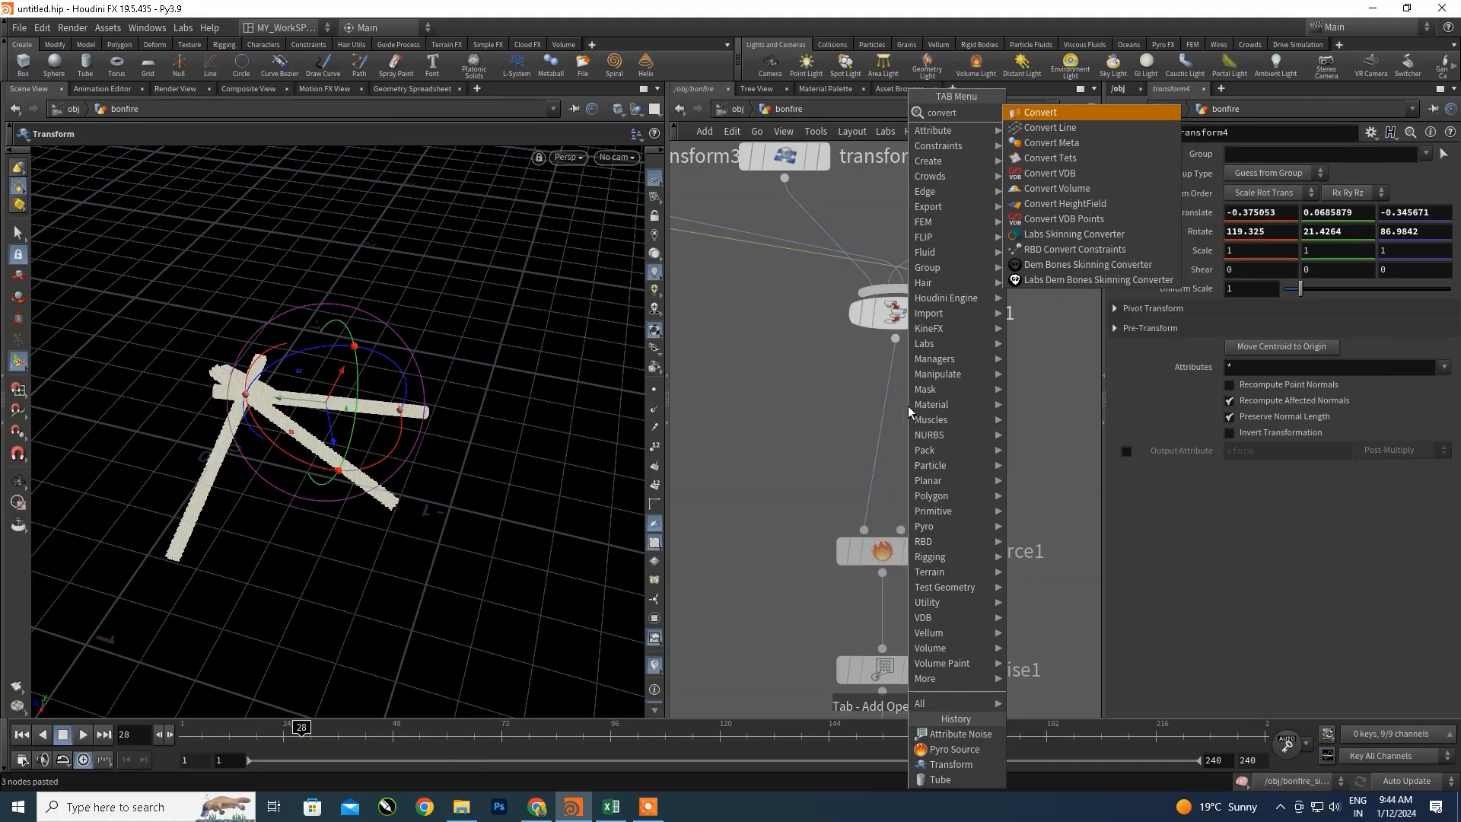
pyautogui.click(1064, 114)
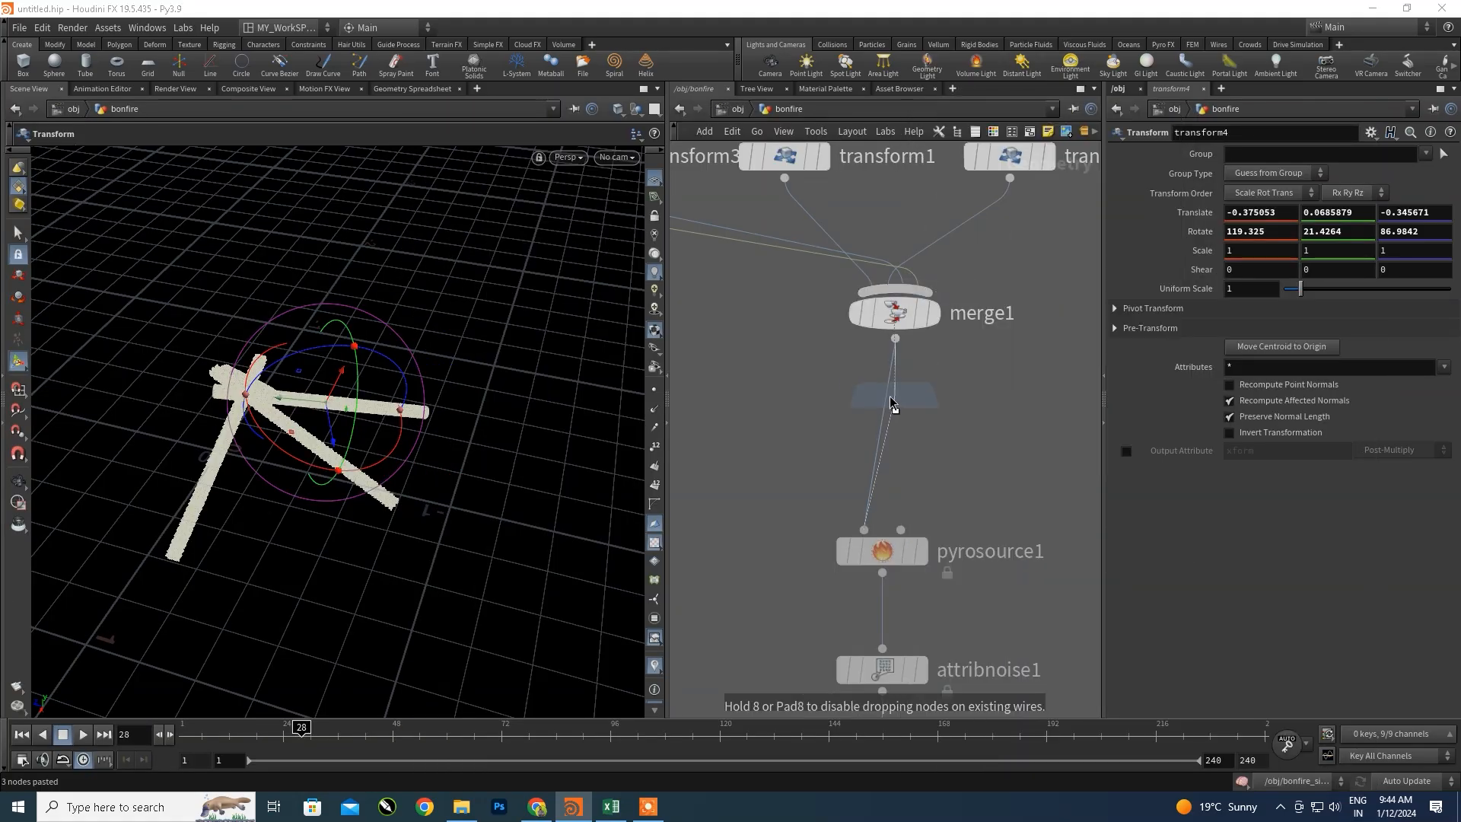
pyautogui.click(892, 405)
pyautogui.click(933, 408)
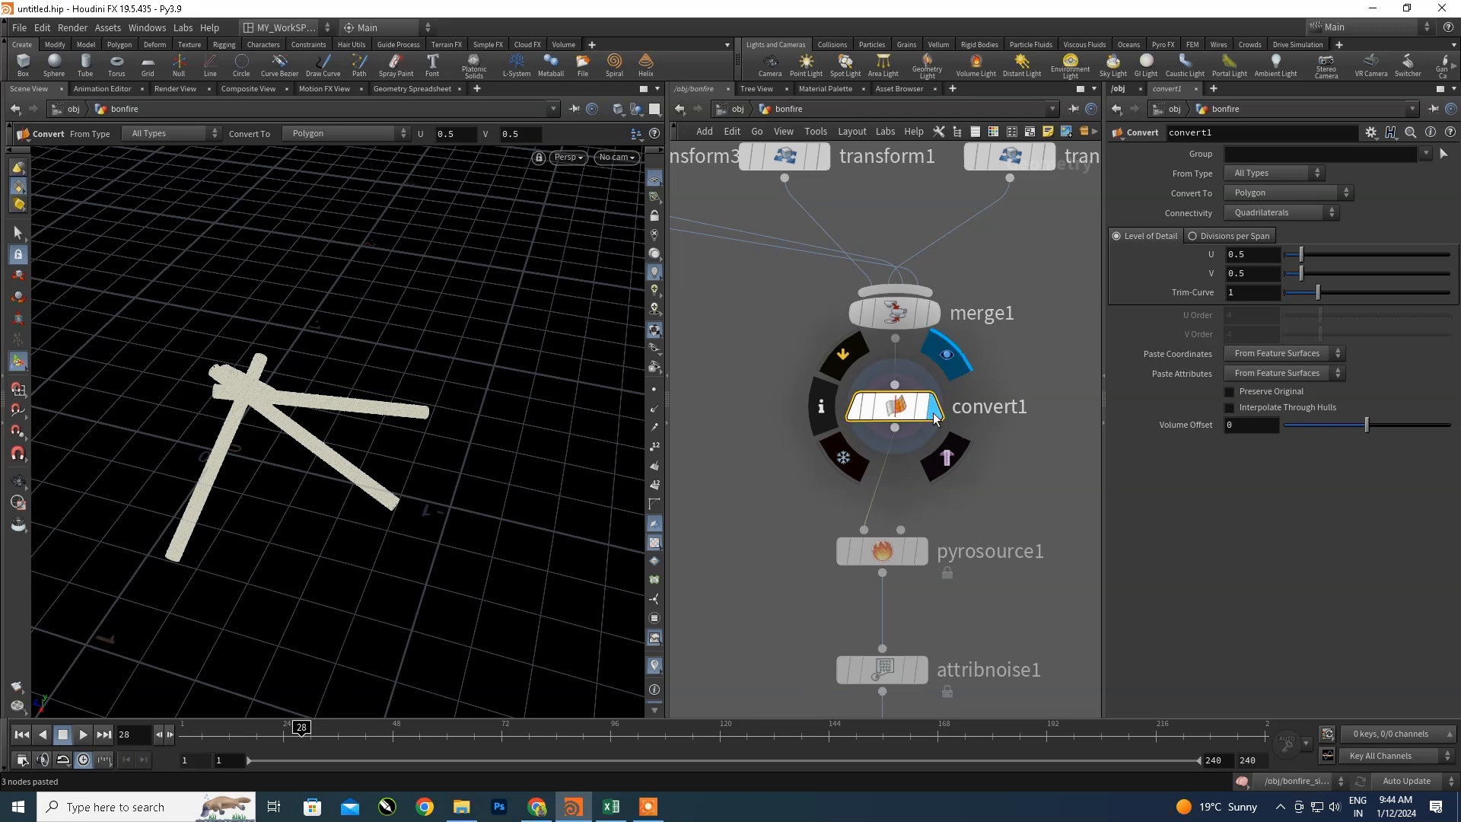
pyautogui.press('Escape')
pyautogui.scroll(4, 348, 418)
pyautogui.press('Return')
pyautogui.press('Delete')
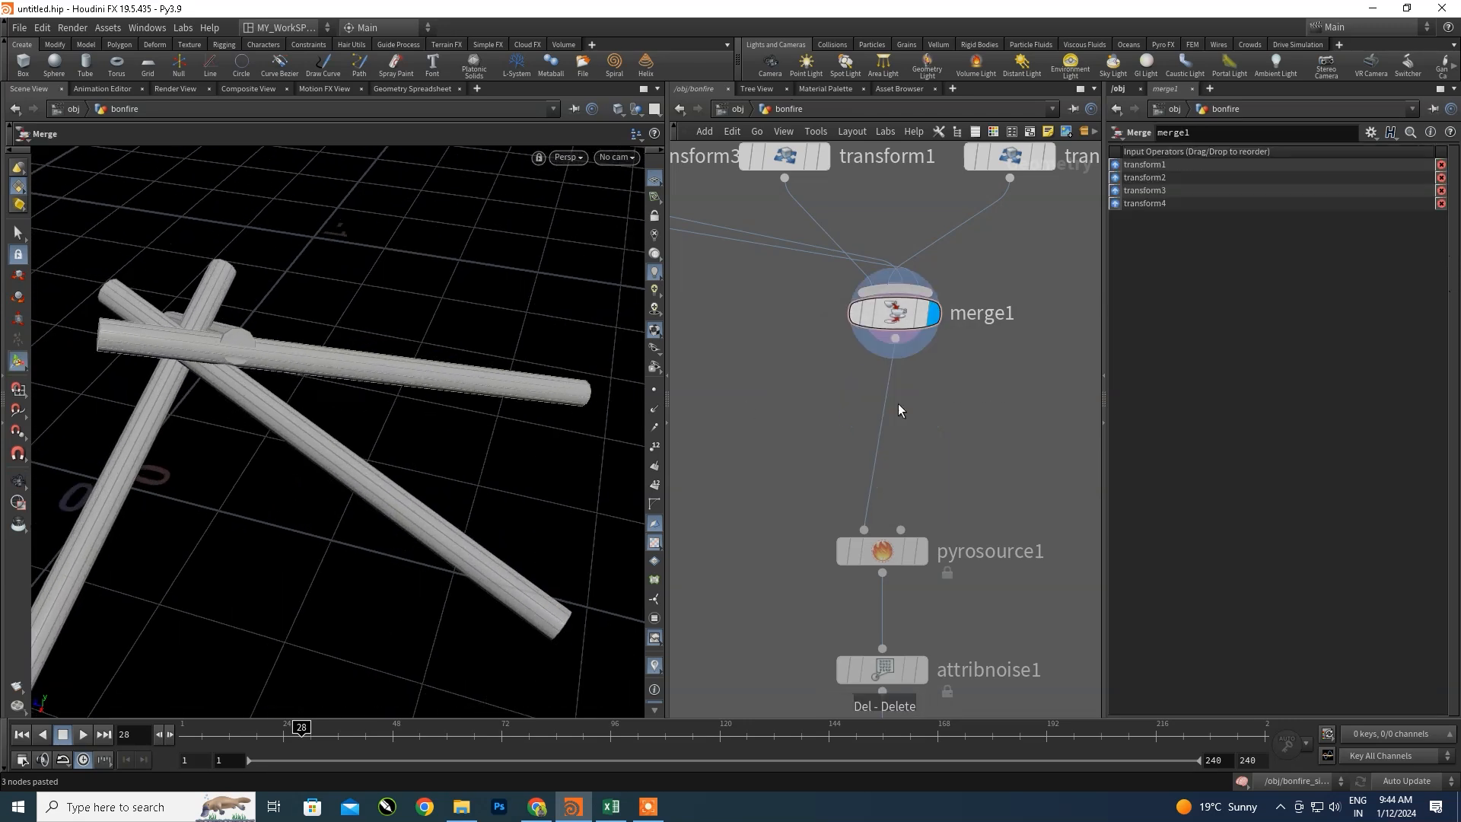
# - Insert a Remesh node between merge1 and pyrosource1 and display its result
pyautogui.press('Tab')
pyautogui.write('re')
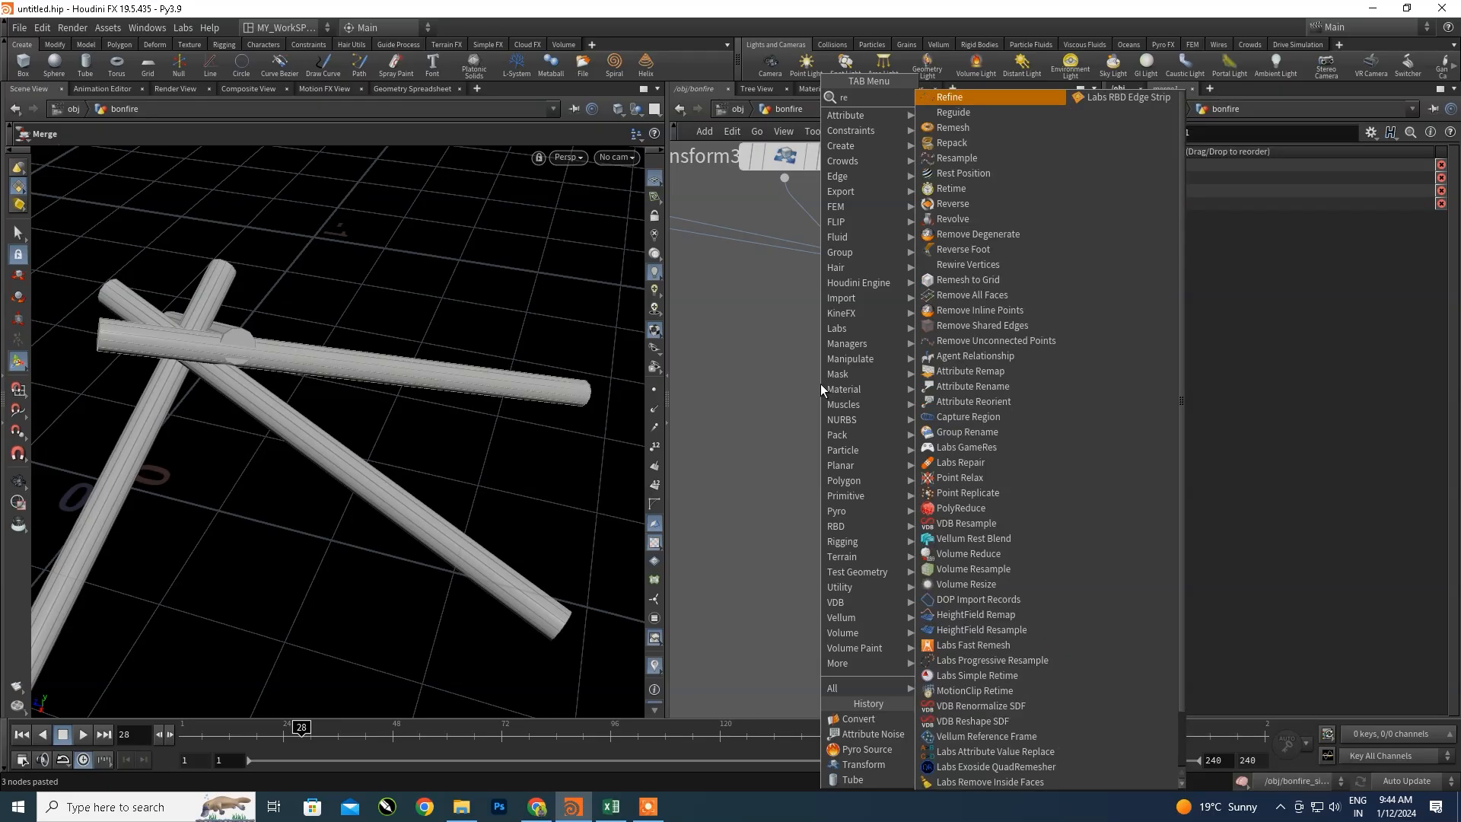
pyautogui.write('mes')
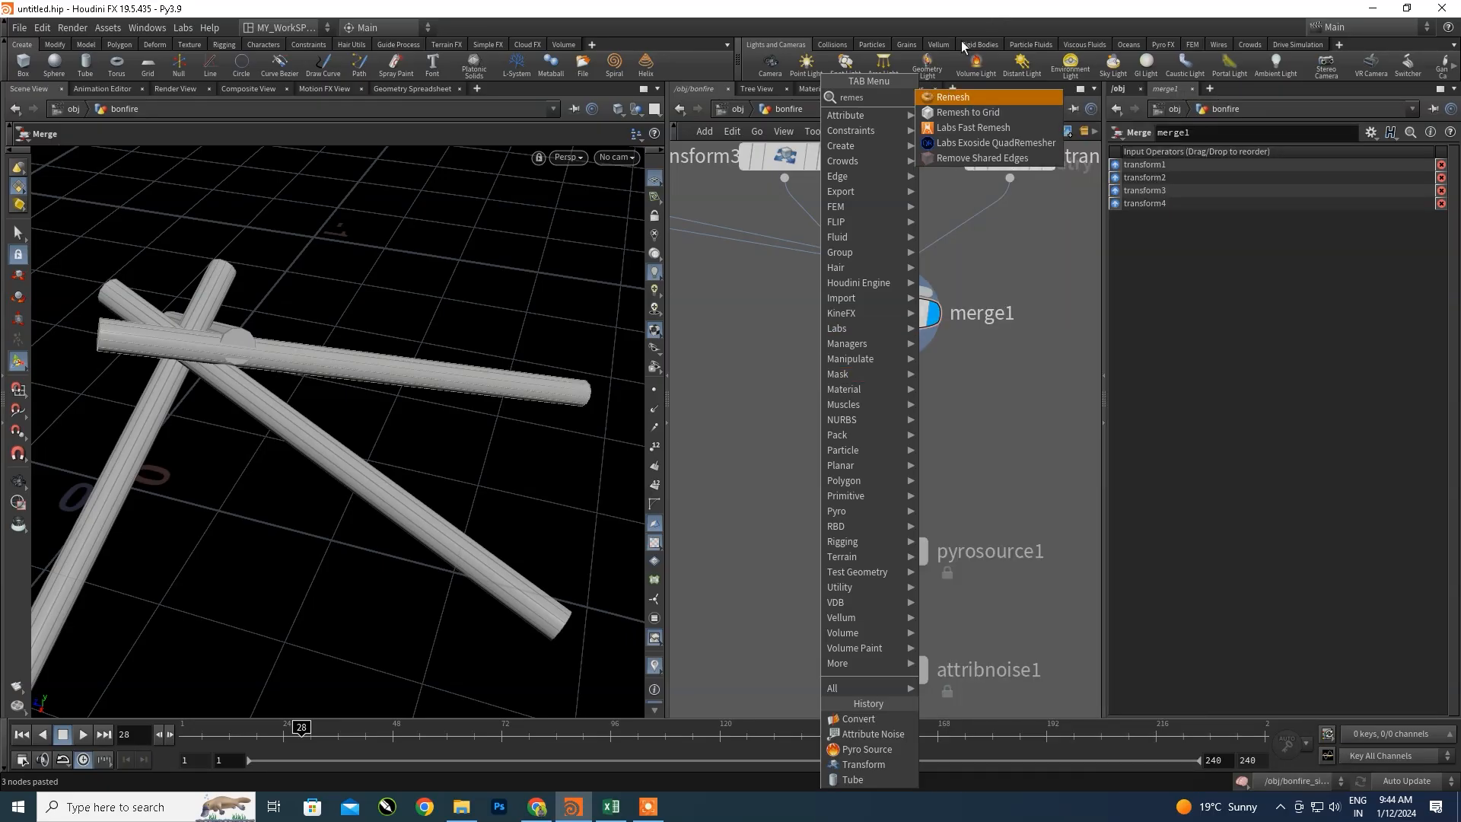
pyautogui.click(950, 98)
pyautogui.click(892, 396)
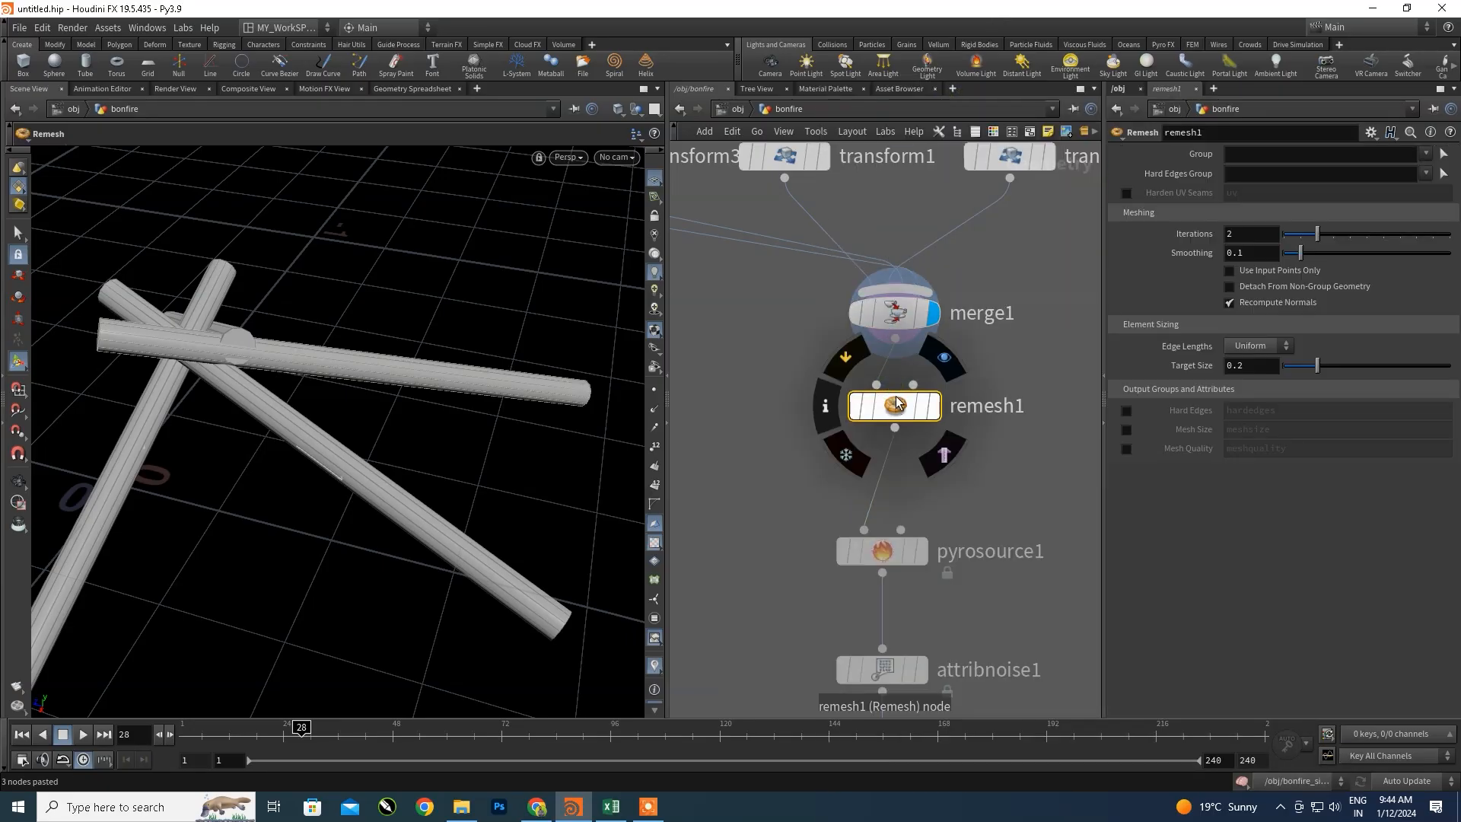
pyautogui.click(934, 424)
pyautogui.keyDown('alt'); pyautogui.moveTo(335, 417); pyautogui.dragTo(389, 420, button='right'); pyautogui.keyUp('alt')
pyautogui.keyDown('alt'); pyautogui.moveTo(388, 420); pyautogui.dragTo(398, 419, button='middle'); pyautogui.keyUp('alt')
# - Set both Rows and Columns of tube4 to 50
pyautogui.scroll(-3, 900, 242)
pyautogui.moveTo(890, 224); pyautogui.dragTo(918, 430, button='middle')
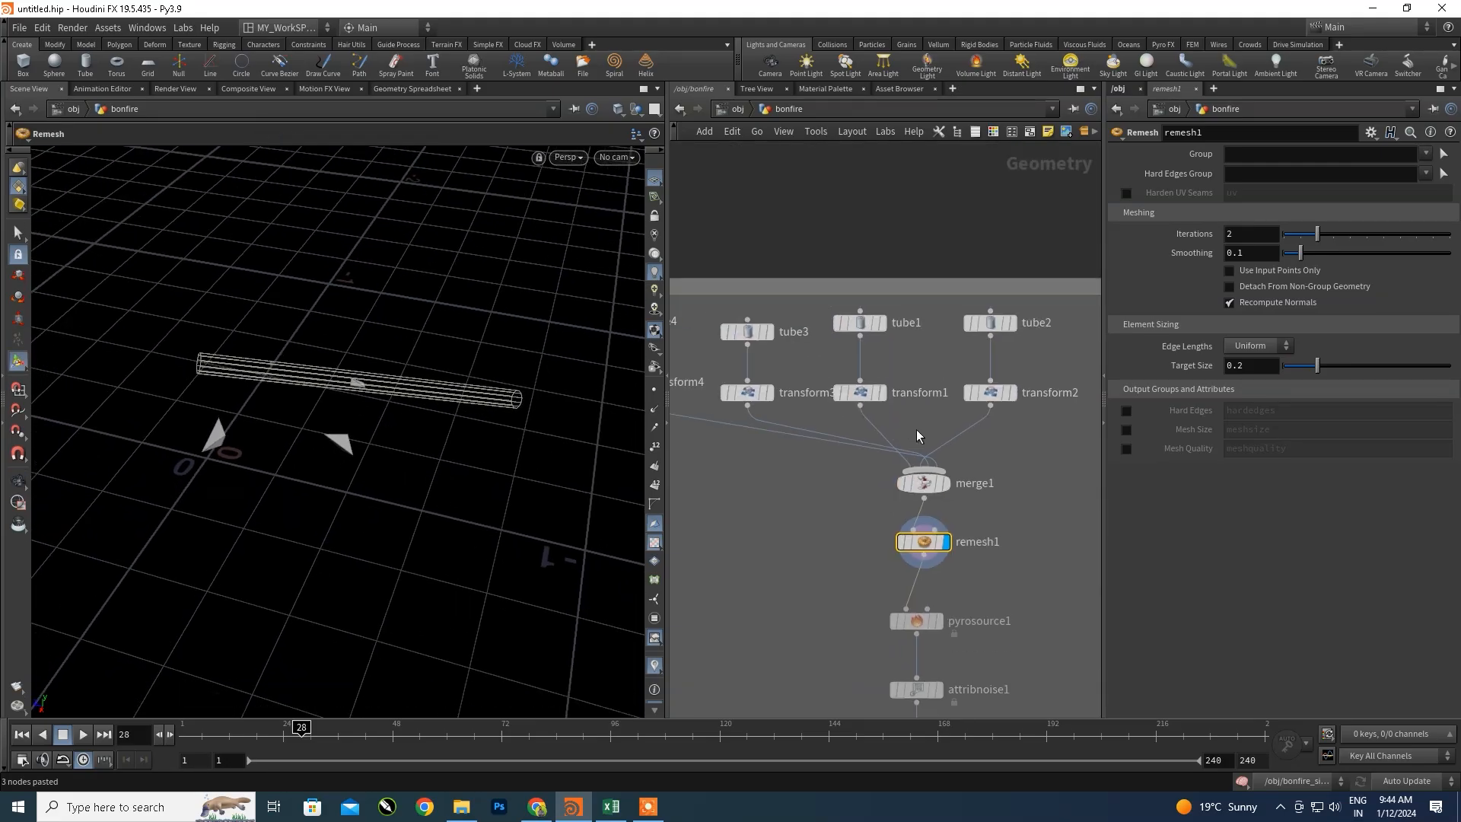
pyautogui.scroll(3, 754, 341)
pyautogui.scroll(-3, 752, 319)
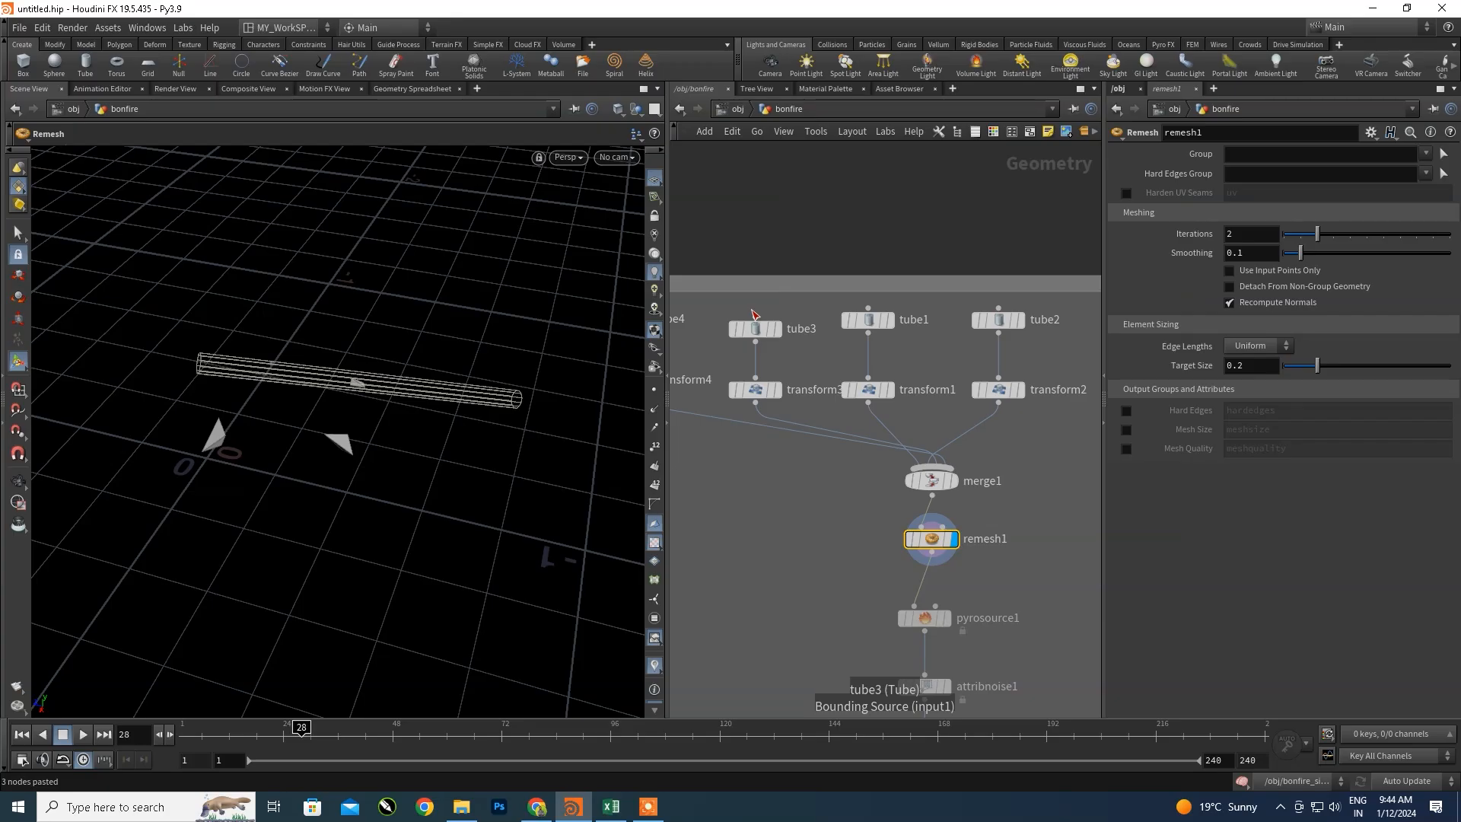
pyautogui.scroll(-2, 752, 313)
pyautogui.moveTo(734, 297); pyautogui.dragTo(865, 280, button='middle')
pyautogui.scroll(6, 797, 306)
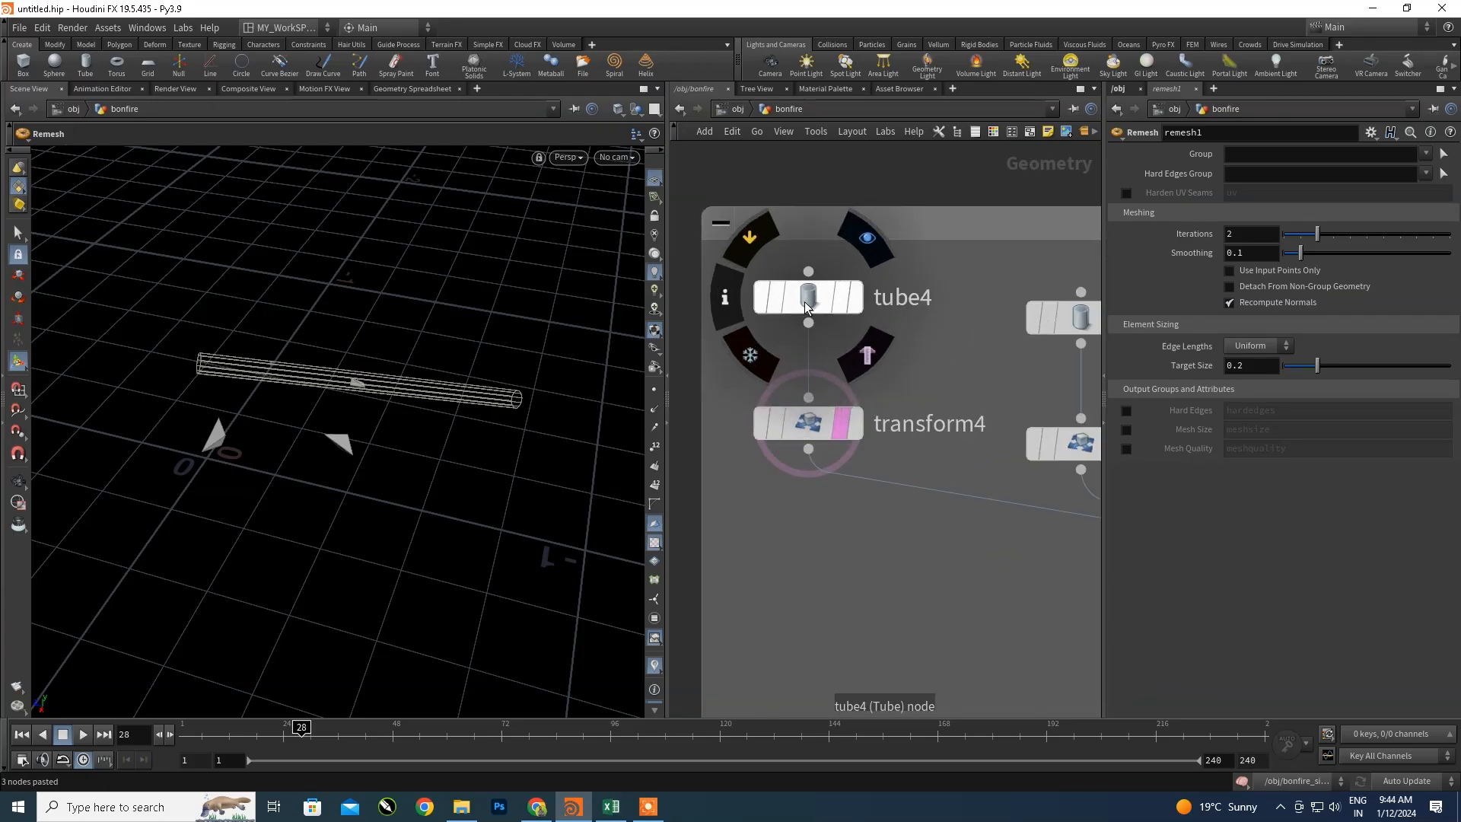
pyautogui.click(806, 306)
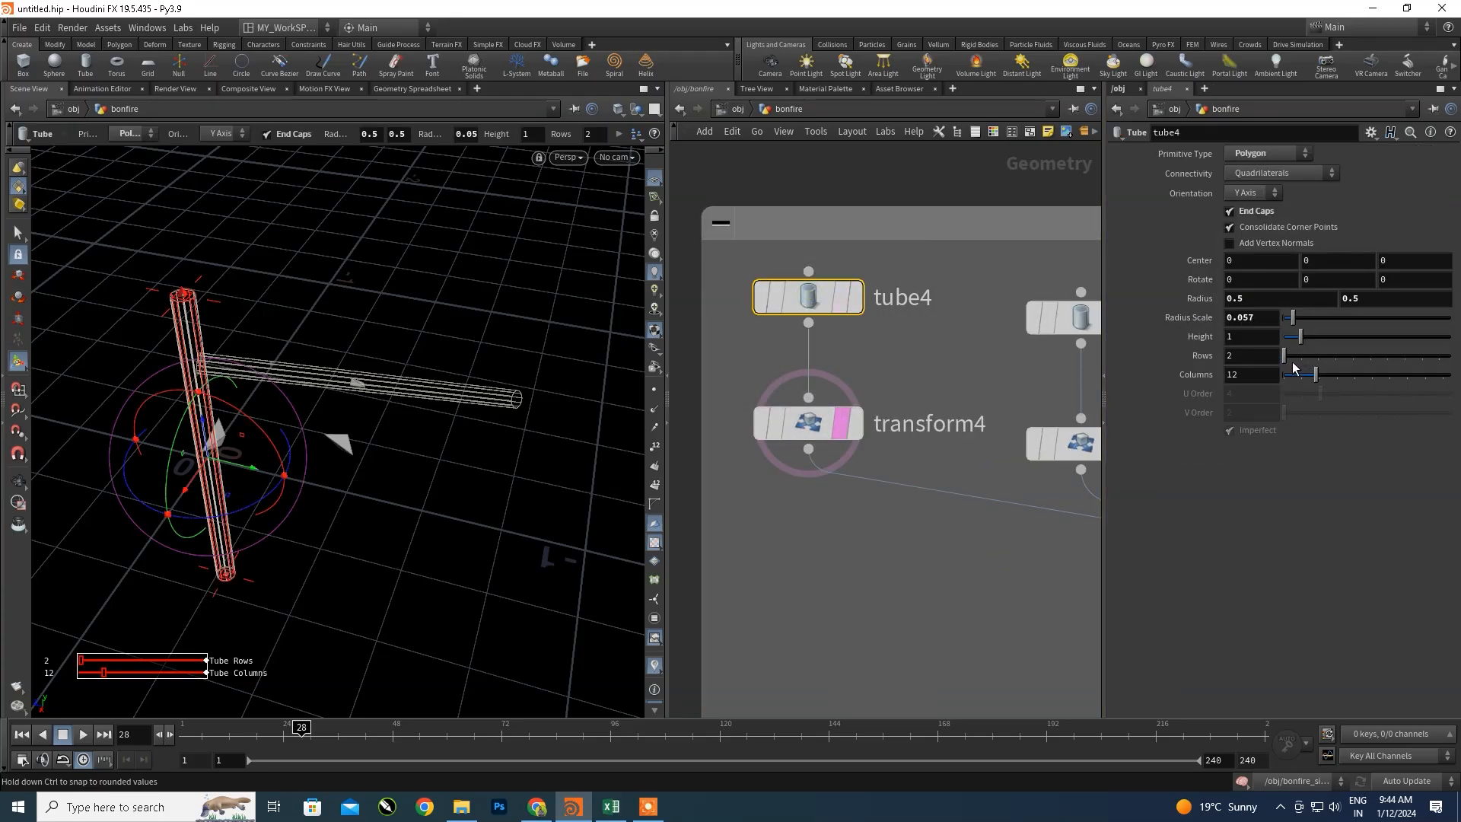
pyautogui.moveTo(1286, 356); pyautogui.dragTo(1454, 349)
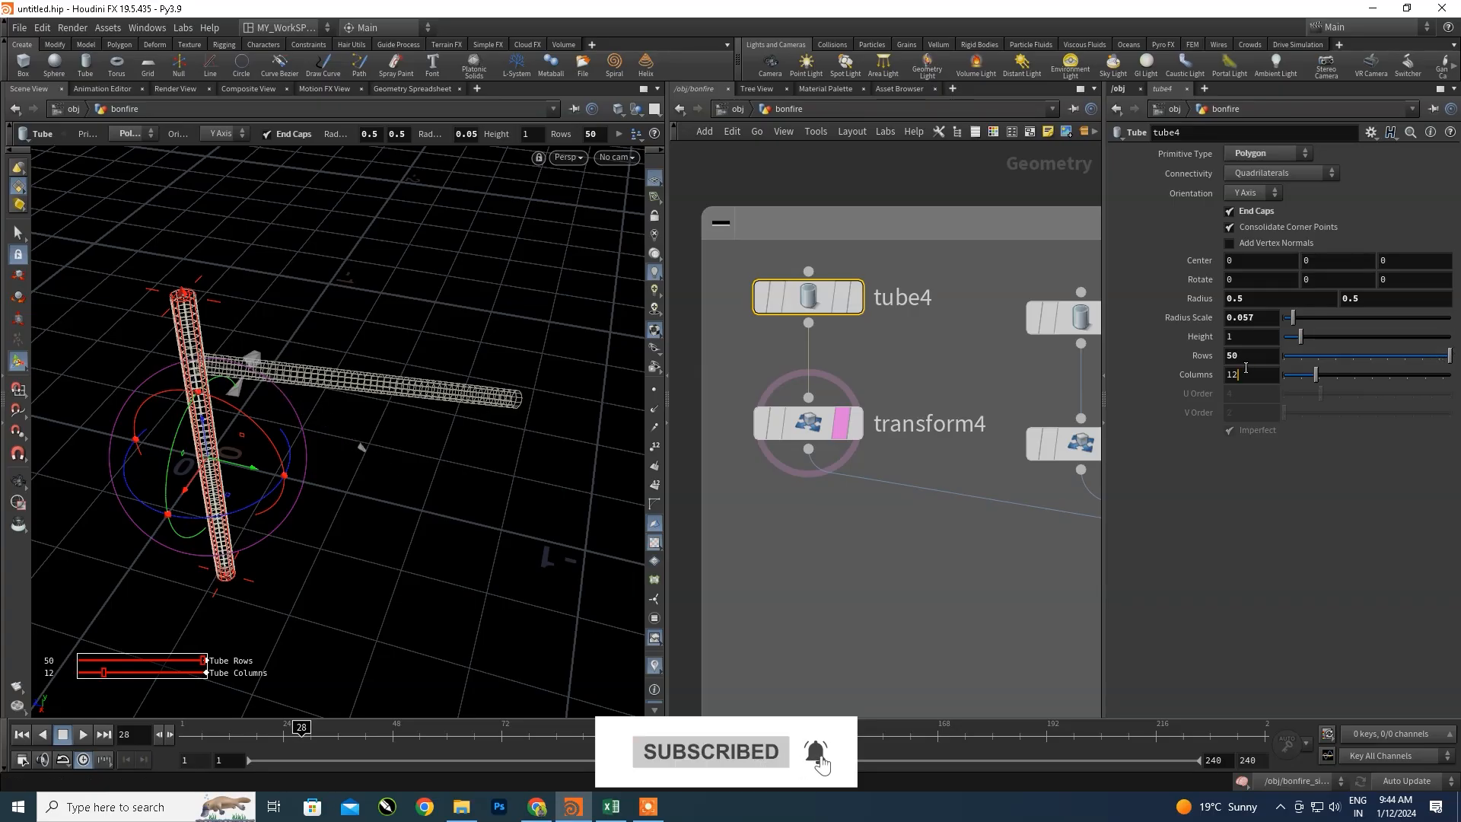
pyautogui.write('50')
pyautogui.press('Return')
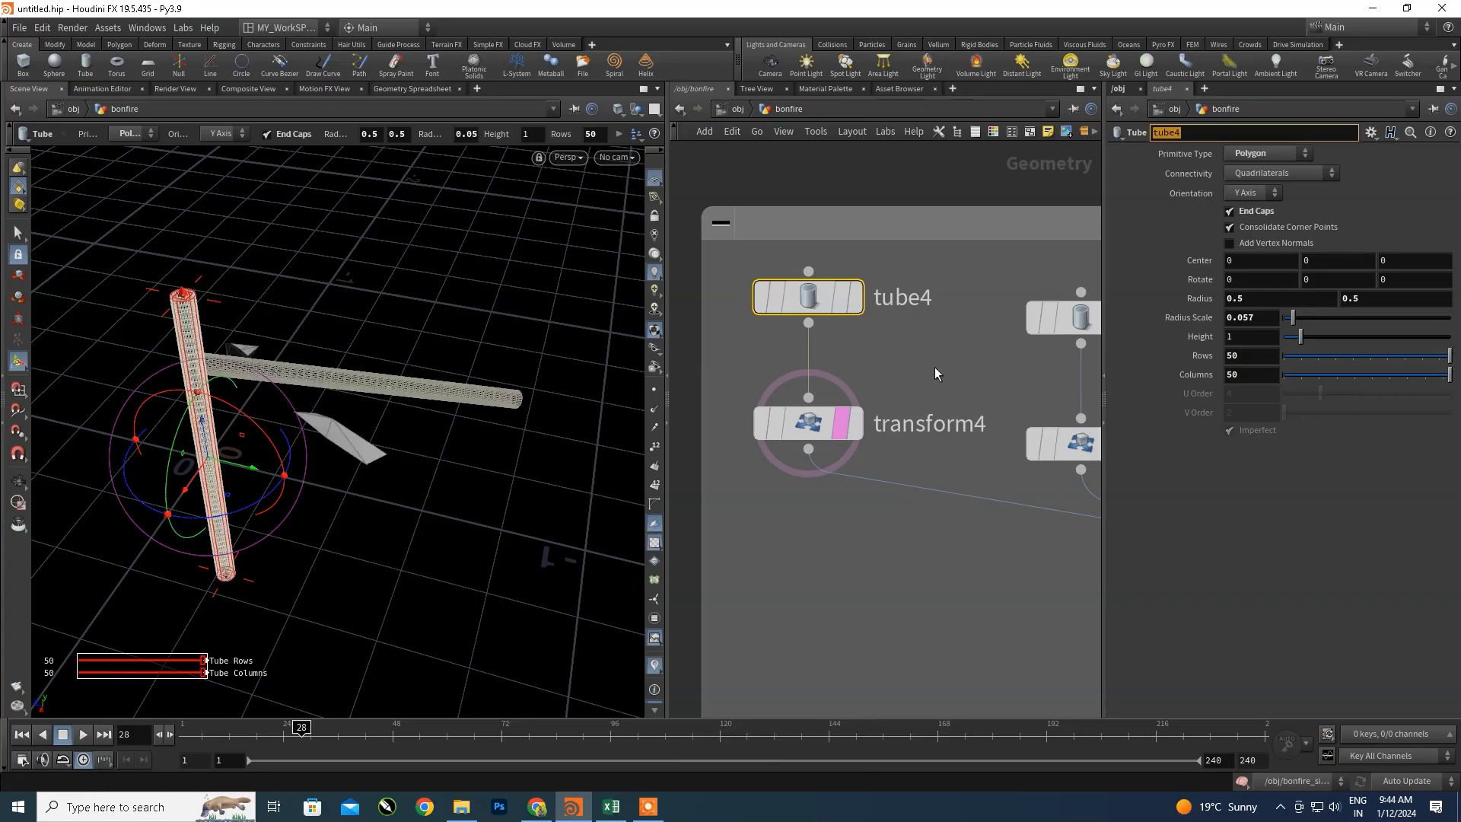
# - Set both Rows and Columns of tube3 to 50
pyautogui.moveTo(935, 366); pyautogui.dragTo(875, 339, button='middle')
pyautogui.click(955, 316)
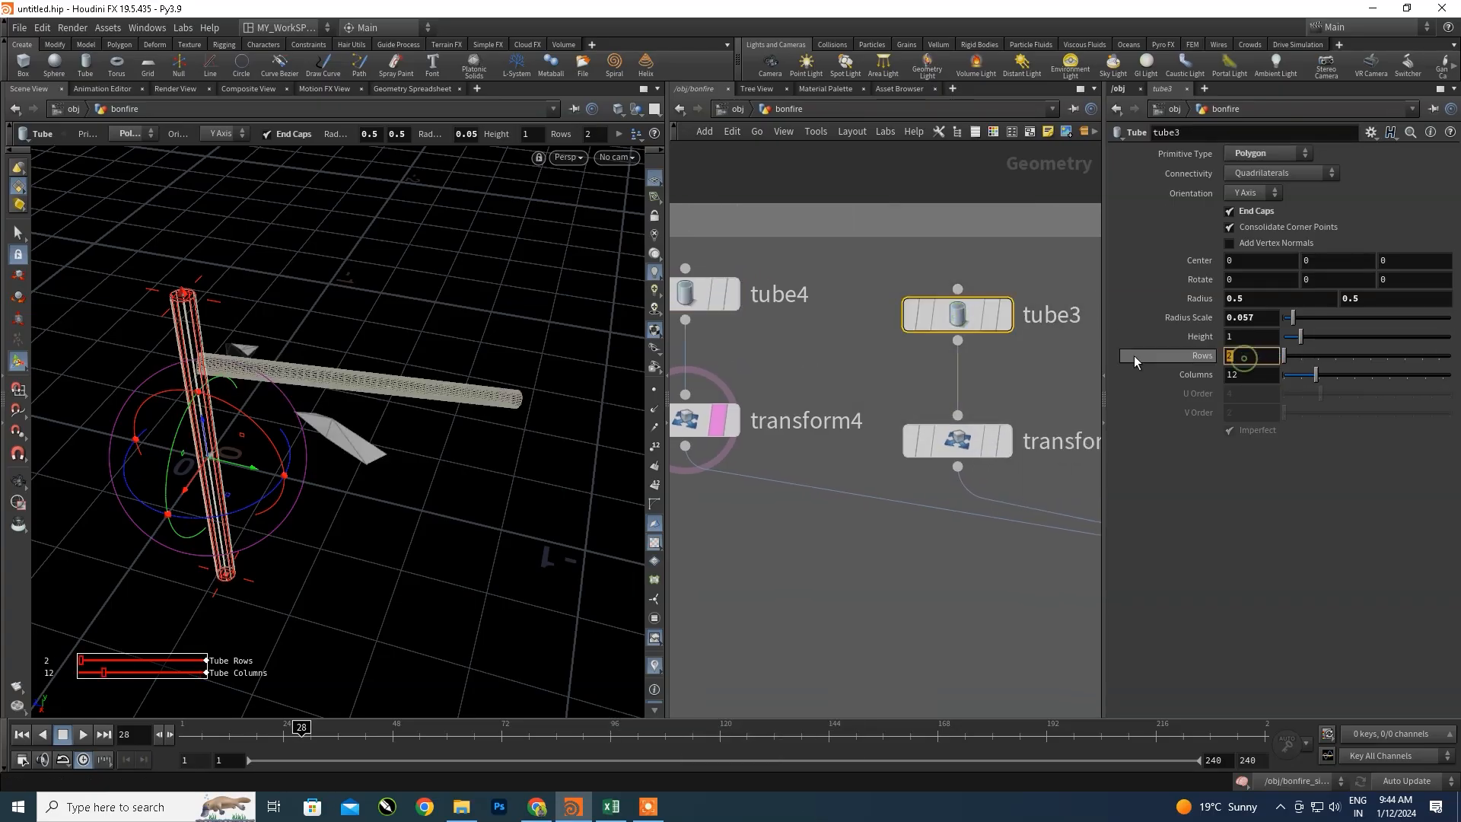
pyautogui.write('50')
pyautogui.press('Tab')
pyautogui.write('50')
pyautogui.press('Tab')
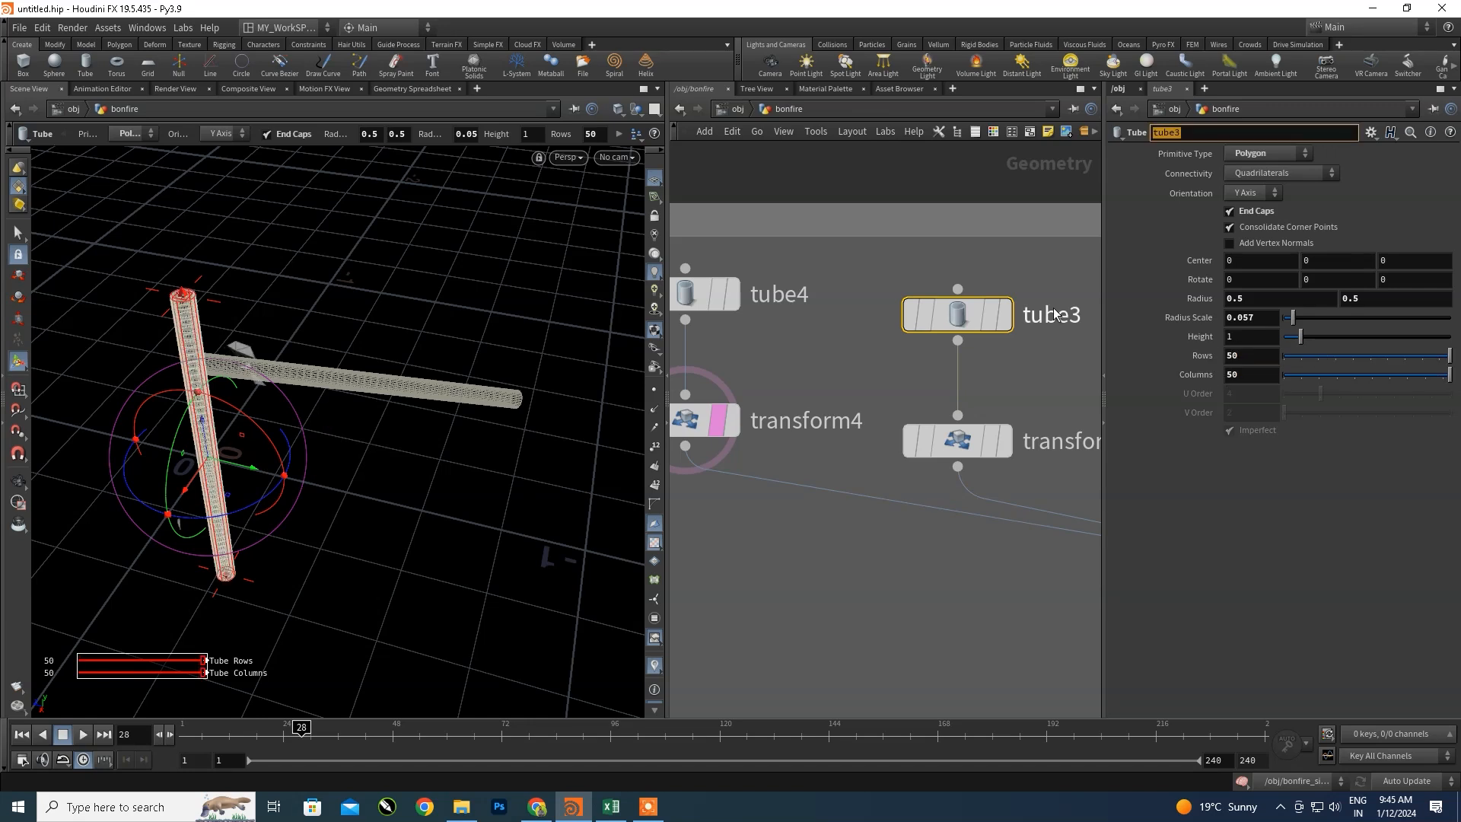
# - Set both Rows and Columns of tube1 to 50
pyautogui.scroll(-3, 989, 305)
pyautogui.moveTo(1022, 344); pyautogui.dragTo(837, 358, button='middle')
pyautogui.click(921, 313)
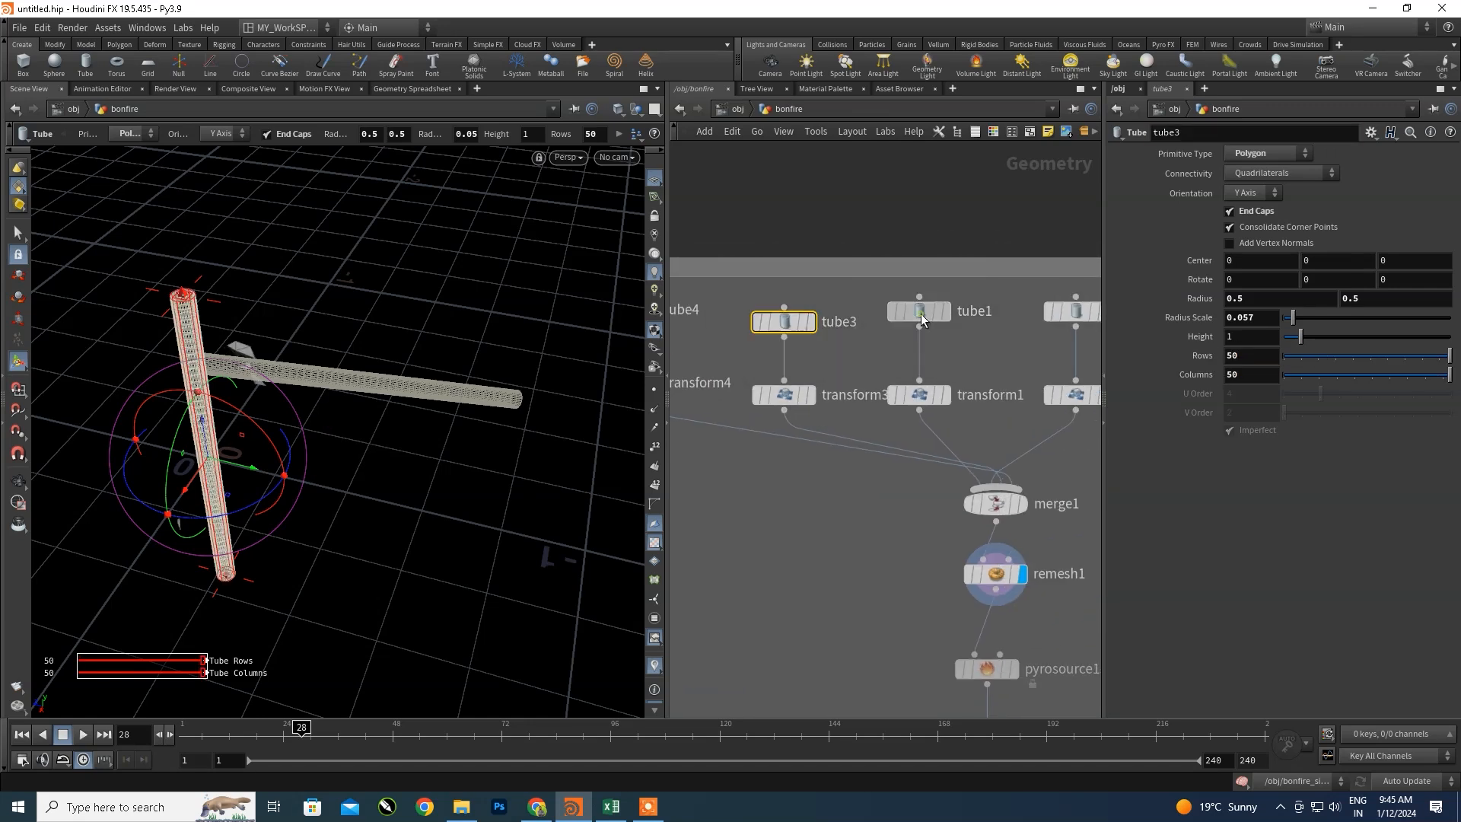
pyautogui.write('50')
pyautogui.press('Tab')
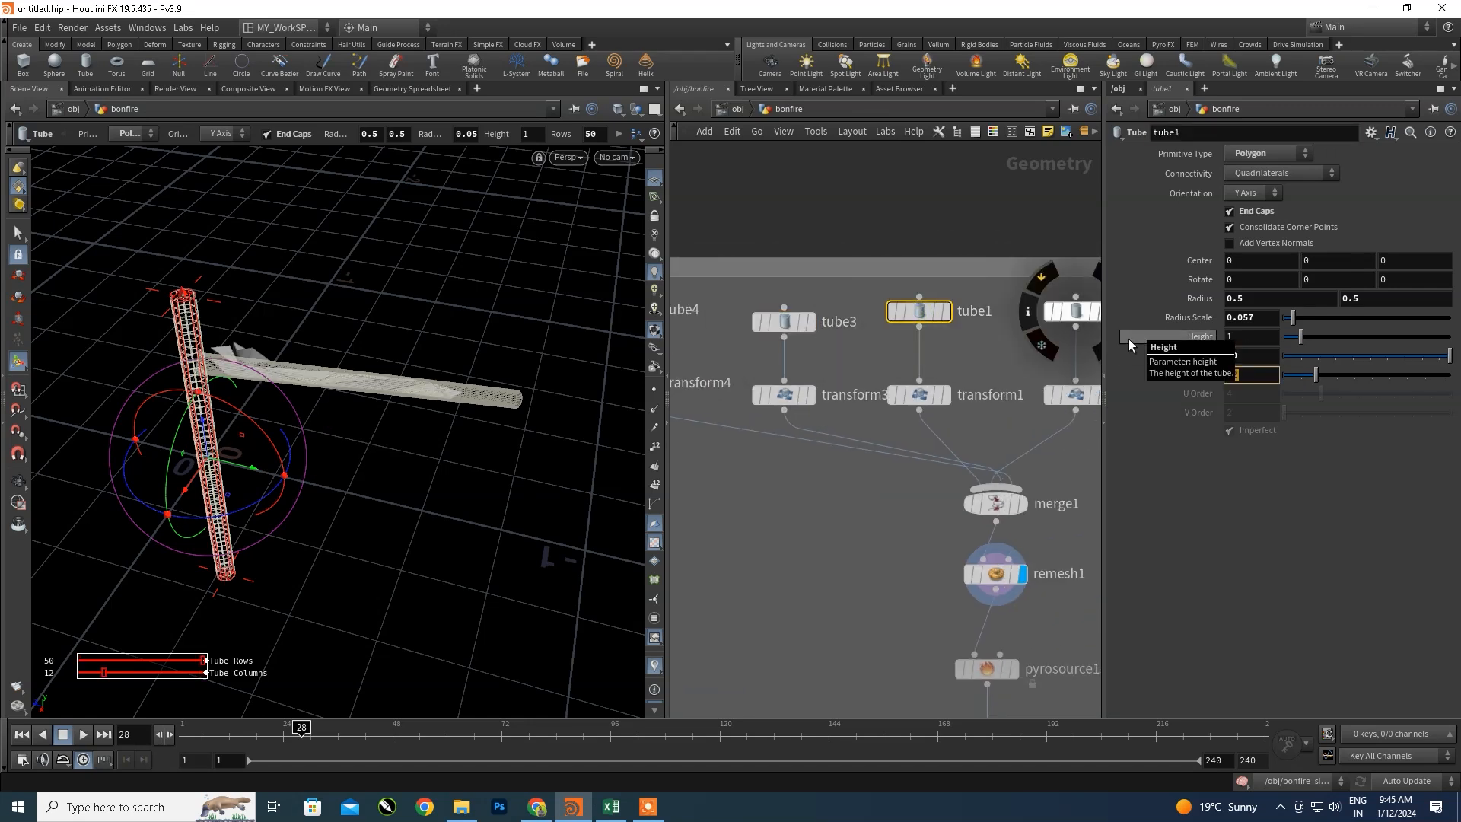
pyautogui.write('50')
pyautogui.press('Tab')
# - Set both Rows and Columns of tube2 to 50
pyautogui.moveTo(1060, 386); pyautogui.dragTo(826, 385, button='middle')
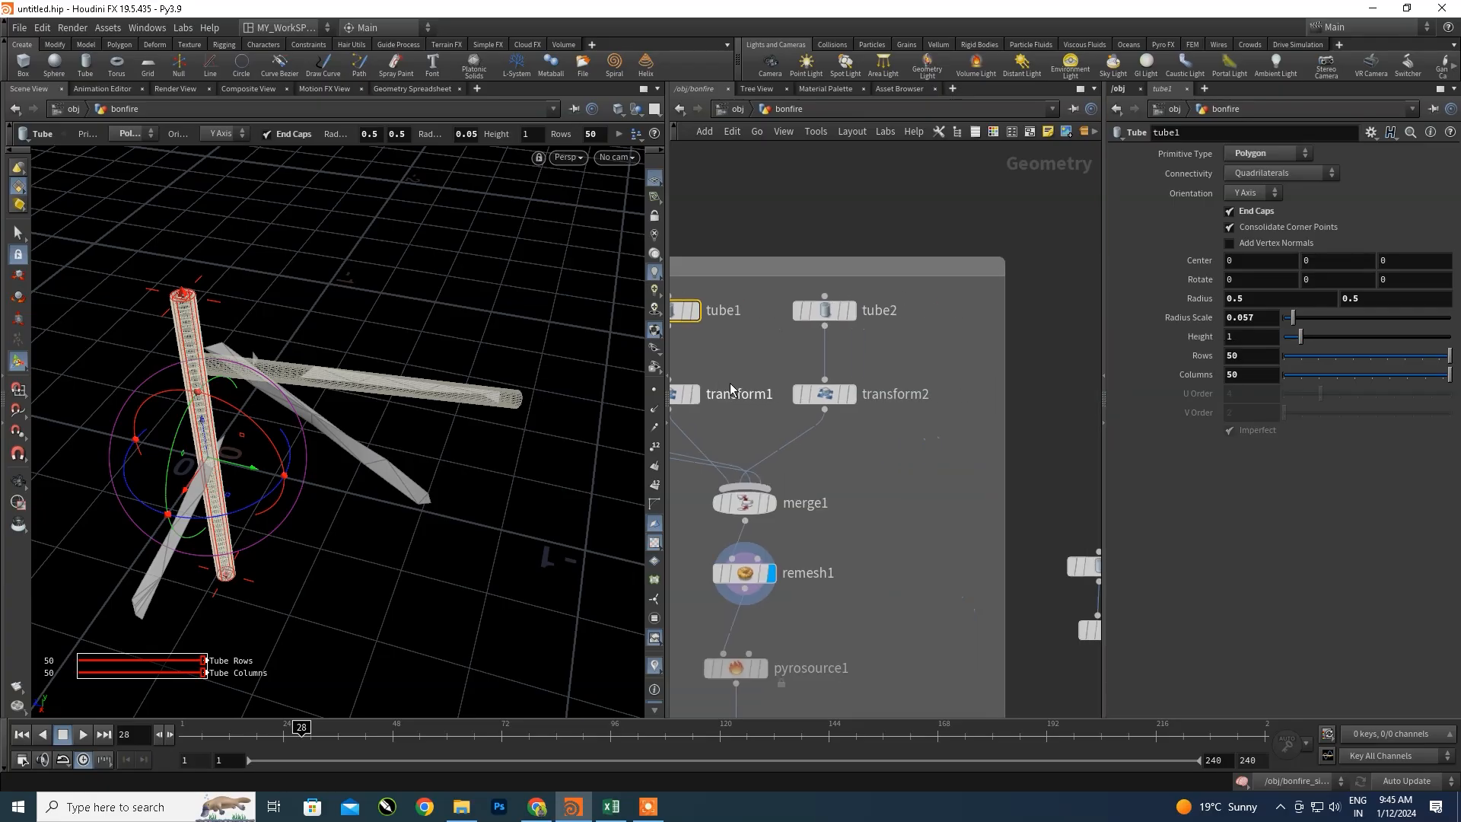
pyautogui.click(825, 311)
pyautogui.write('50')
pyautogui.press('Tab')
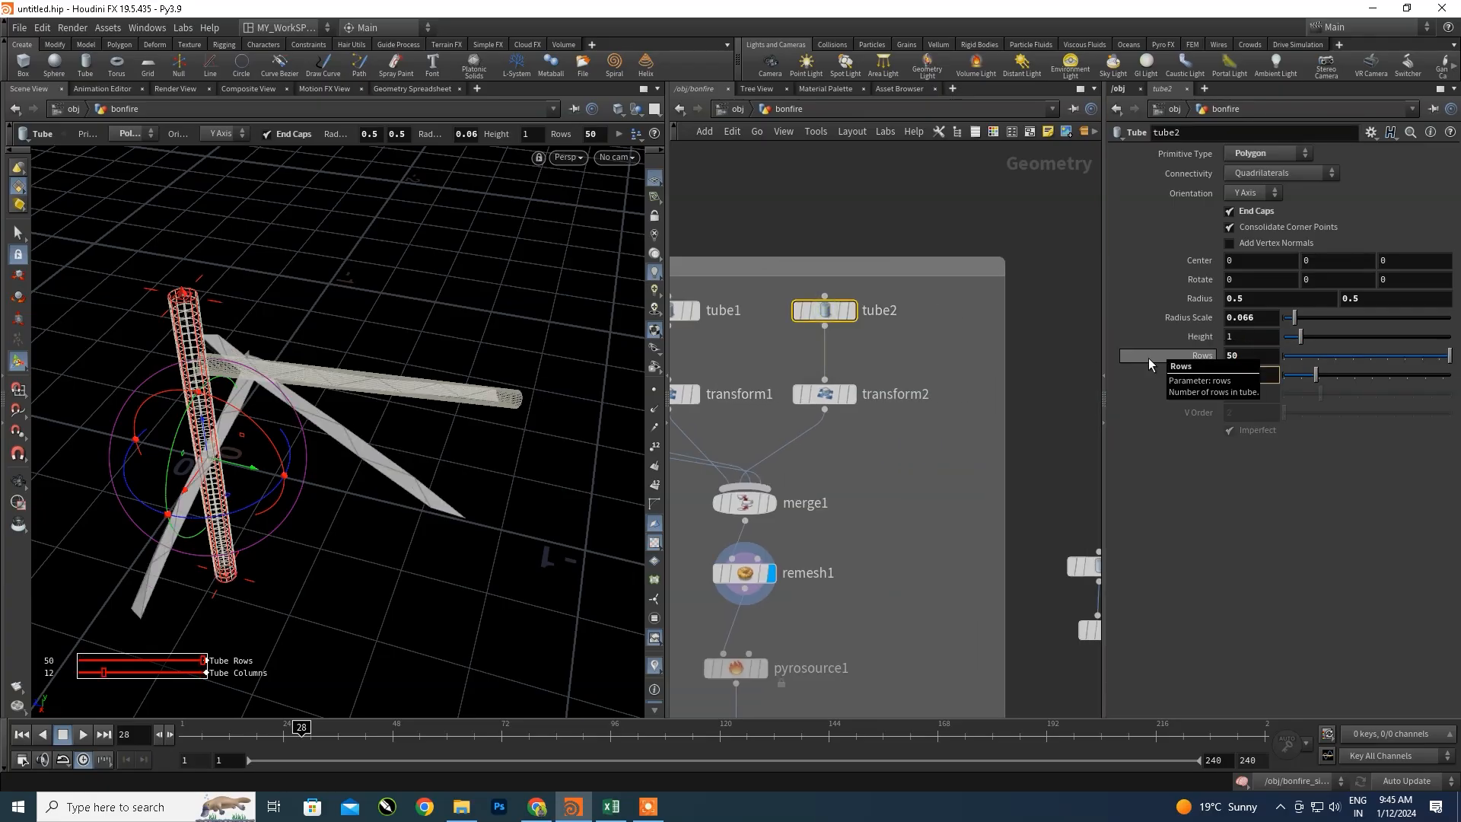
pyautogui.write('50')
pyautogui.press('Tab')
# - Examine the remeshed logs from remesh1 and compare them with the transform2, transform1 and merge1 geometry
pyautogui.scroll(-3, 875, 364)
pyautogui.middleClick(847, 382)
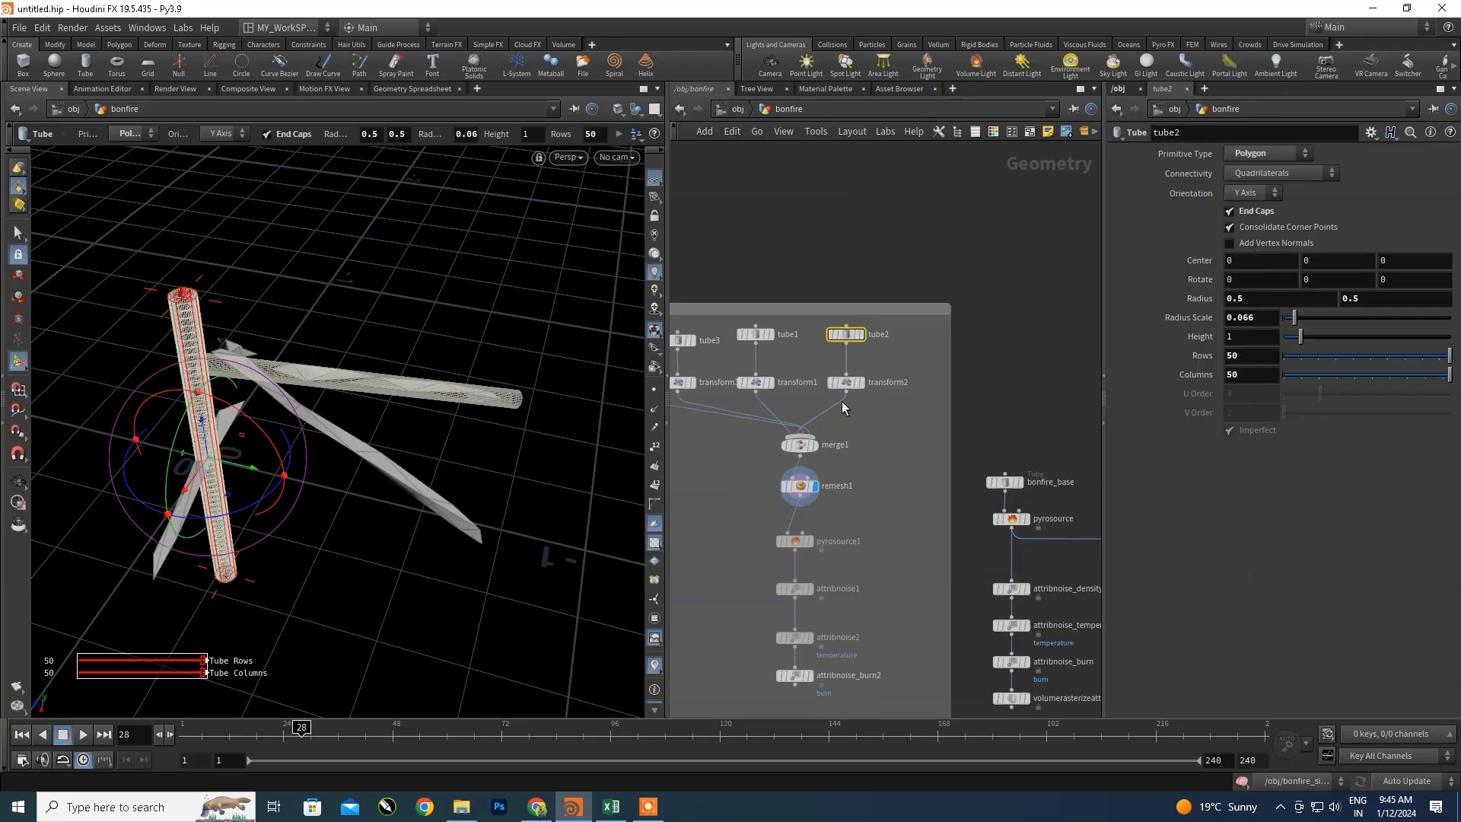
pyautogui.scroll(3, 829, 408)
pyautogui.middleClick(797, 465)
pyautogui.click(784, 542)
pyautogui.moveTo(327, 396); pyautogui.dragTo(417, 337)
pyautogui.moveTo(417, 338); pyautogui.dragTo(377, 401, button='middle')
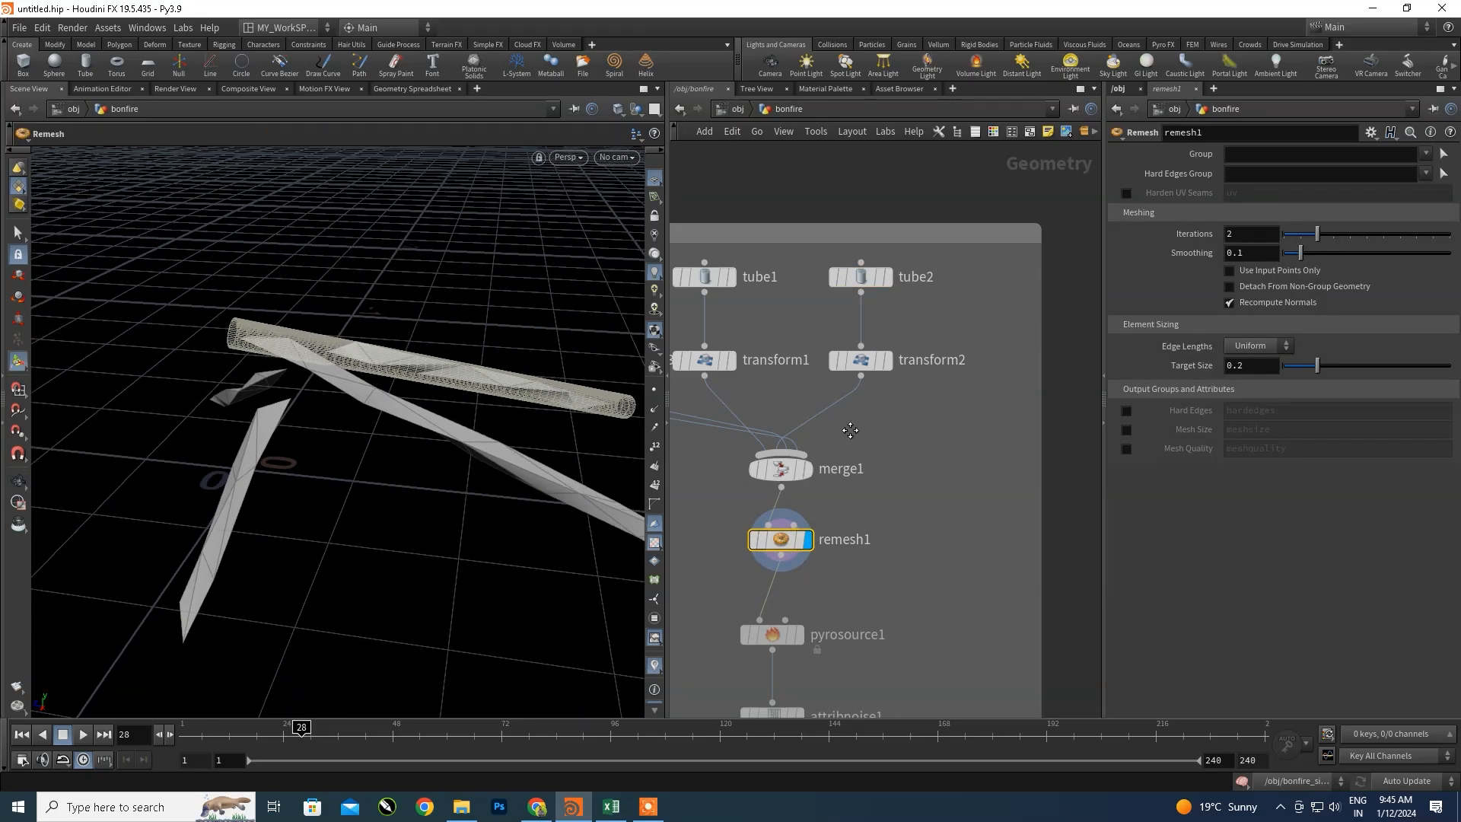
pyautogui.moveTo(848, 430); pyautogui.dragTo(947, 435, button='middle')
pyautogui.click(957, 368)
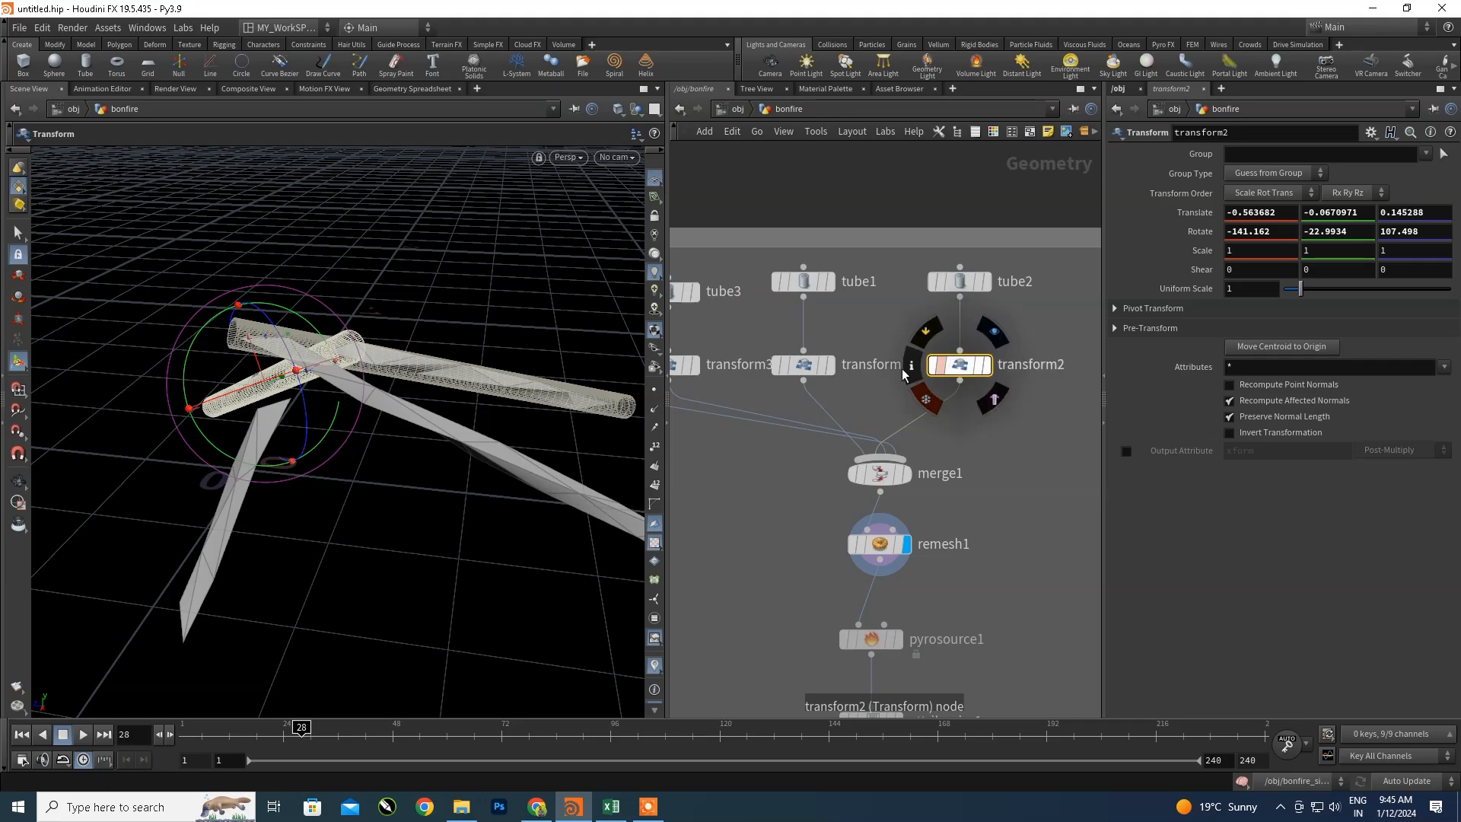
pyautogui.click(813, 367)
pyautogui.scroll(-1, 930, 424)
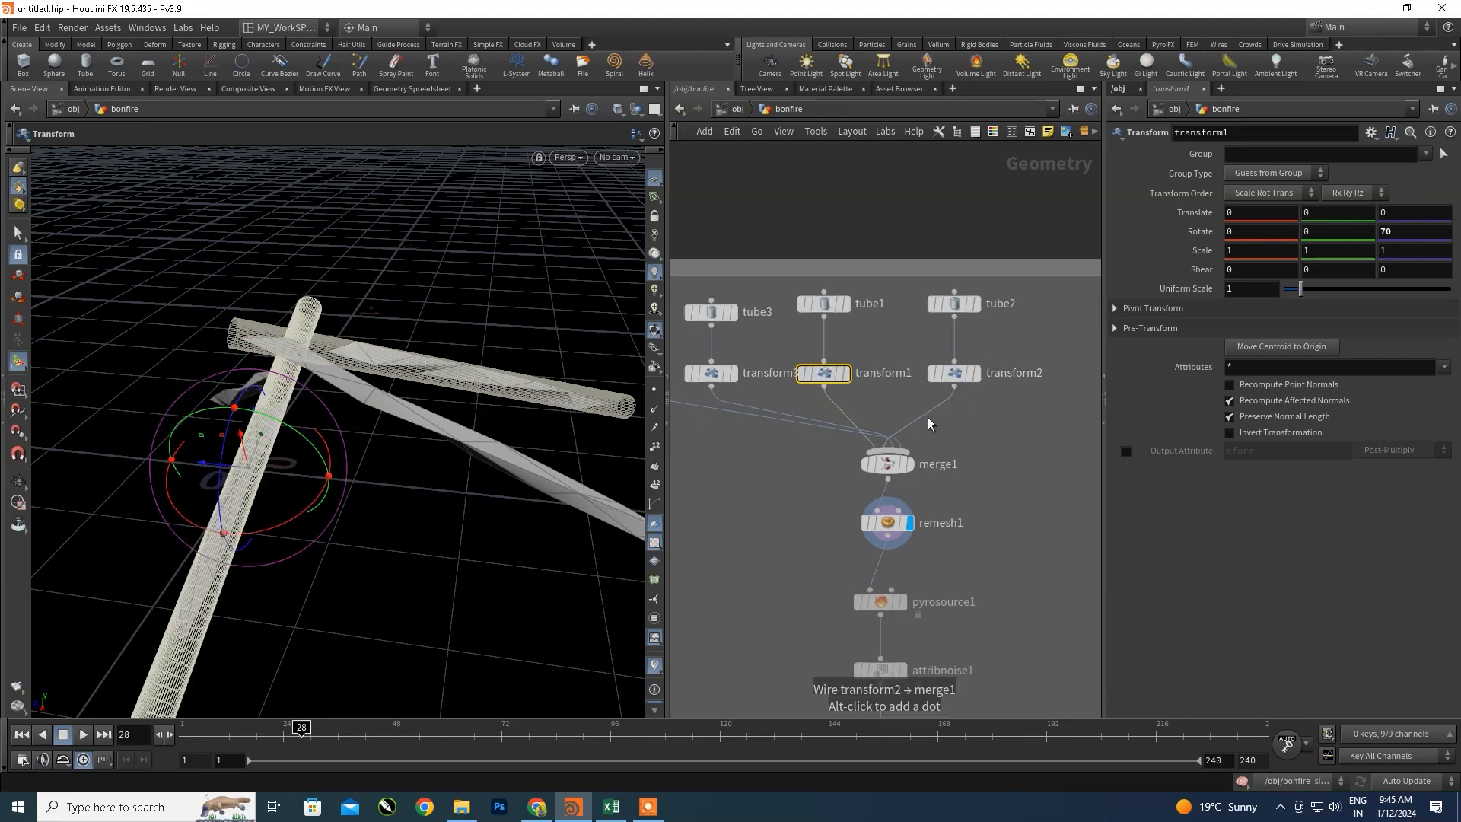
pyautogui.moveTo(913, 496); pyautogui.dragTo(928, 413, button='middle')
pyautogui.click(908, 382)
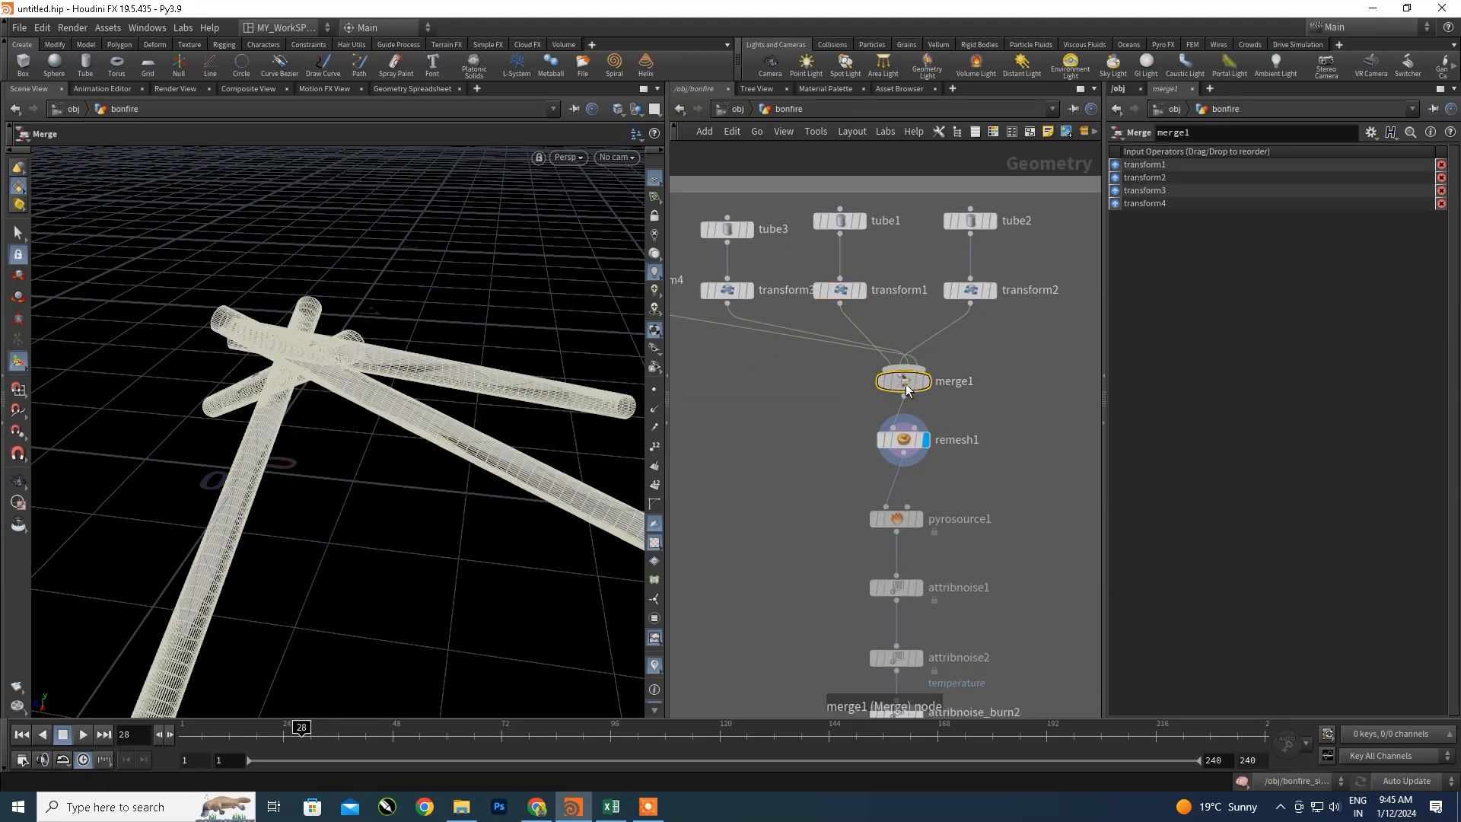
pyautogui.click(902, 442)
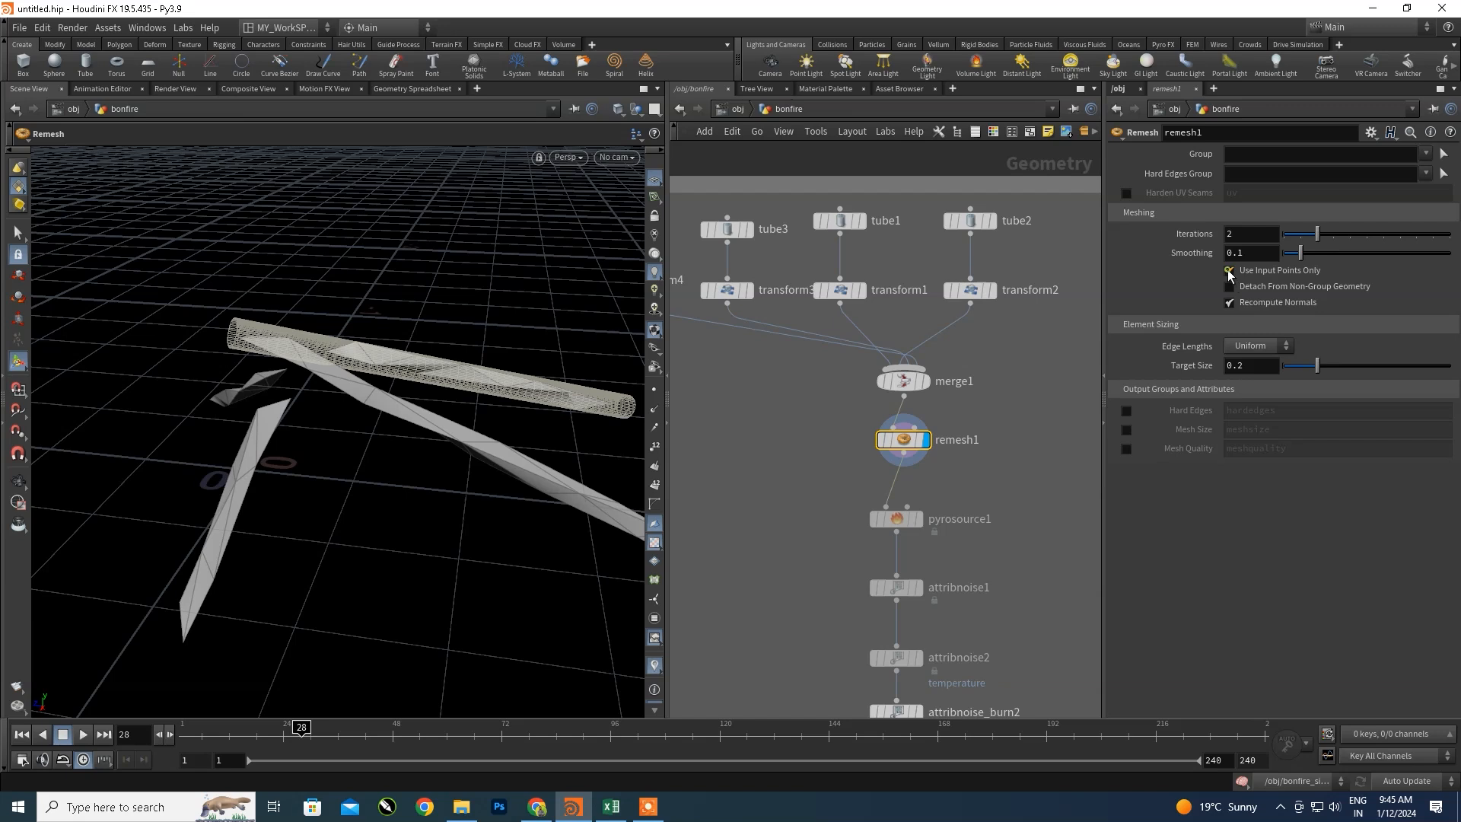
# - Try Use Input Points Only on remesh1, turn it off again, and set Smoothing to 0 and Iterations to 1
pyautogui.click(1229, 271)
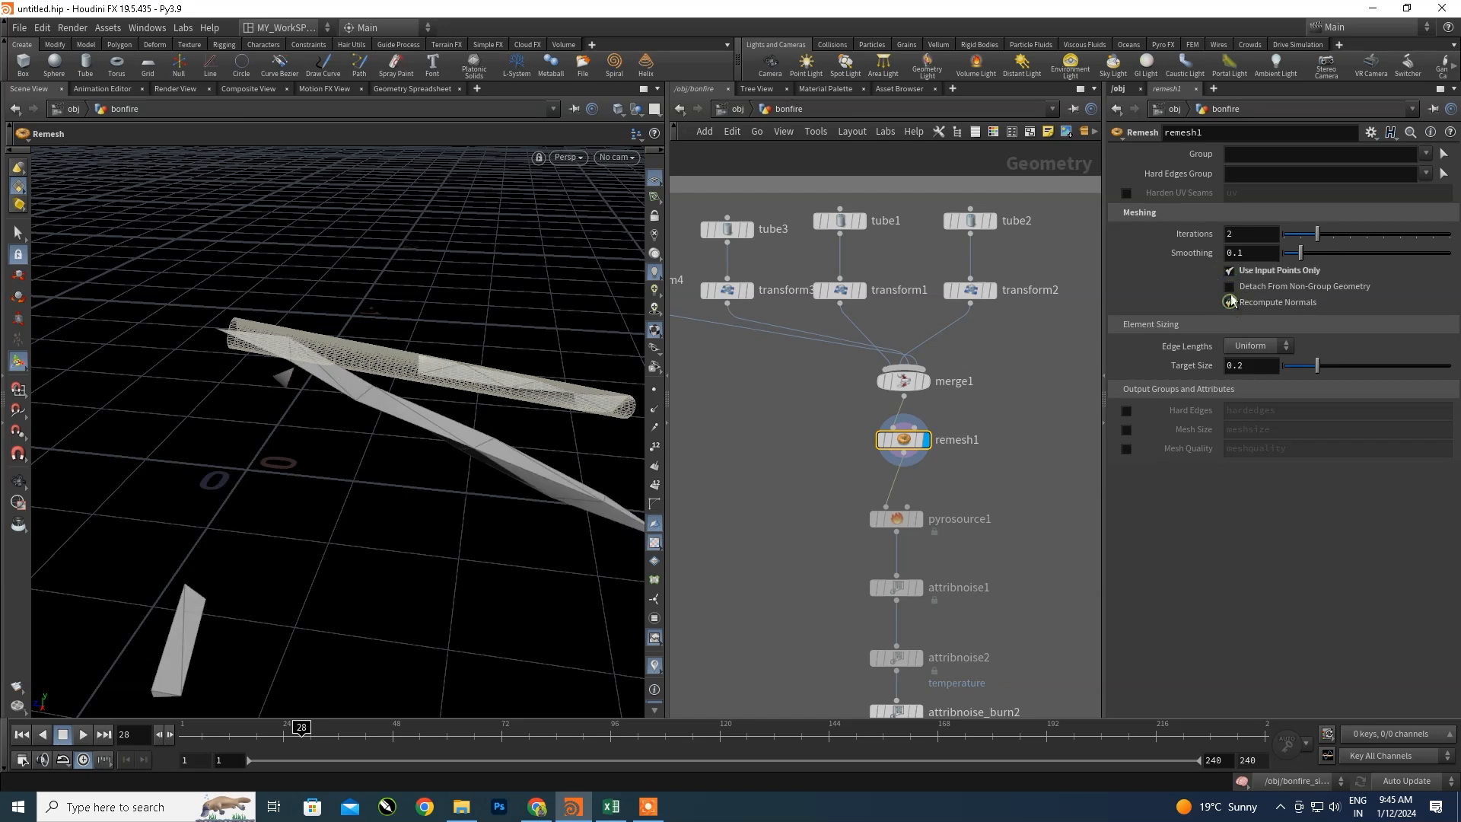
pyautogui.click(1229, 271)
pyautogui.moveTo(1303, 257); pyautogui.dragTo(1239, 268)
pyautogui.moveTo(1319, 236)
pyautogui.mouseDown()
pyautogui.moveTo(1351, 234)
pyautogui.moveTo(1304, 241)
pyautogui.mouseUp()
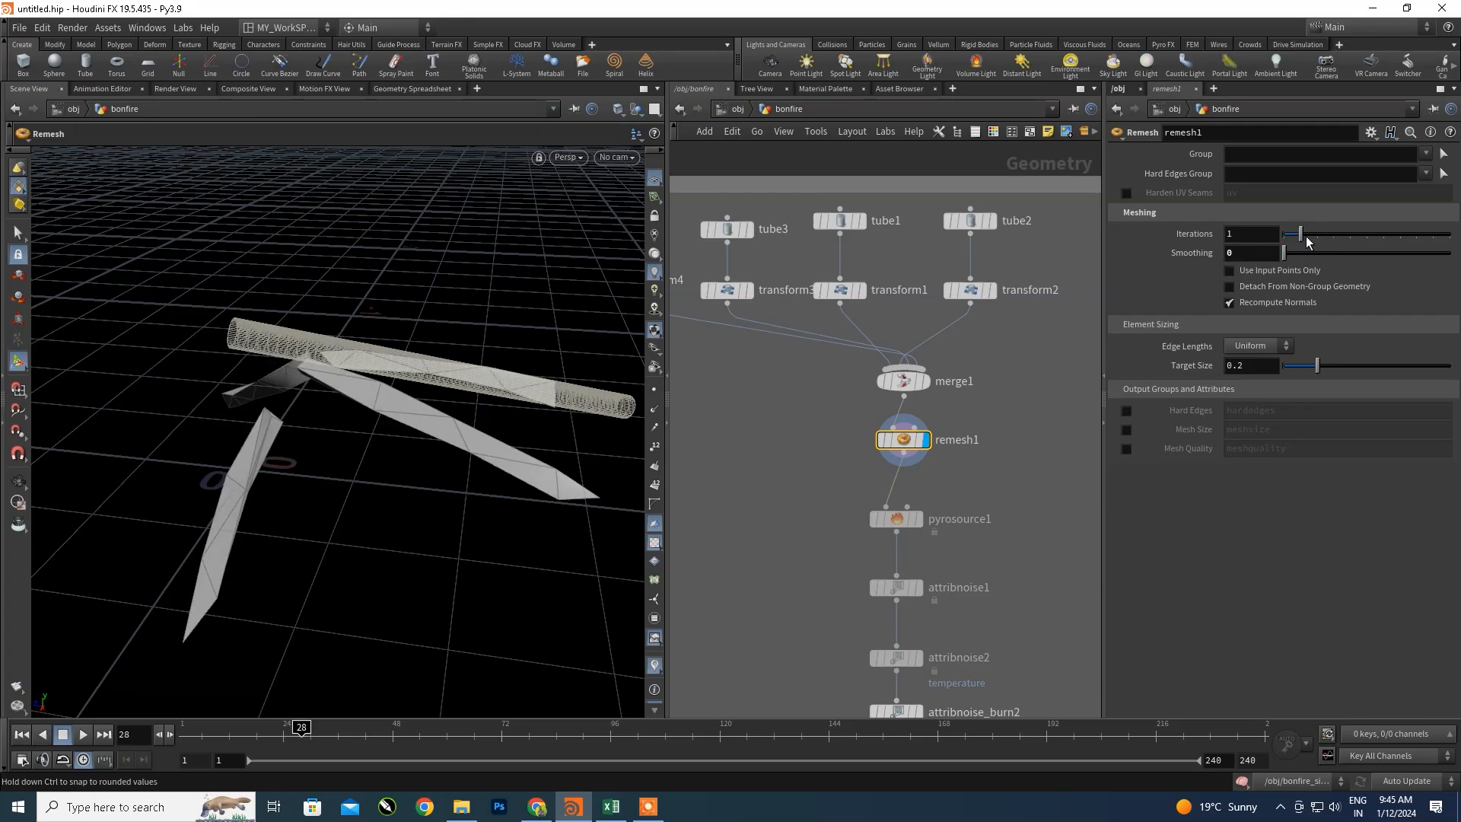
# - Try Iterations 0 on remesh1 and inspect the log surfaces up close
pyautogui.moveTo(329, 416); pyautogui.dragTo(421, 418)
pyautogui.scroll(-2, 480, 244)
pyautogui.scroll(-5, 914, 411)
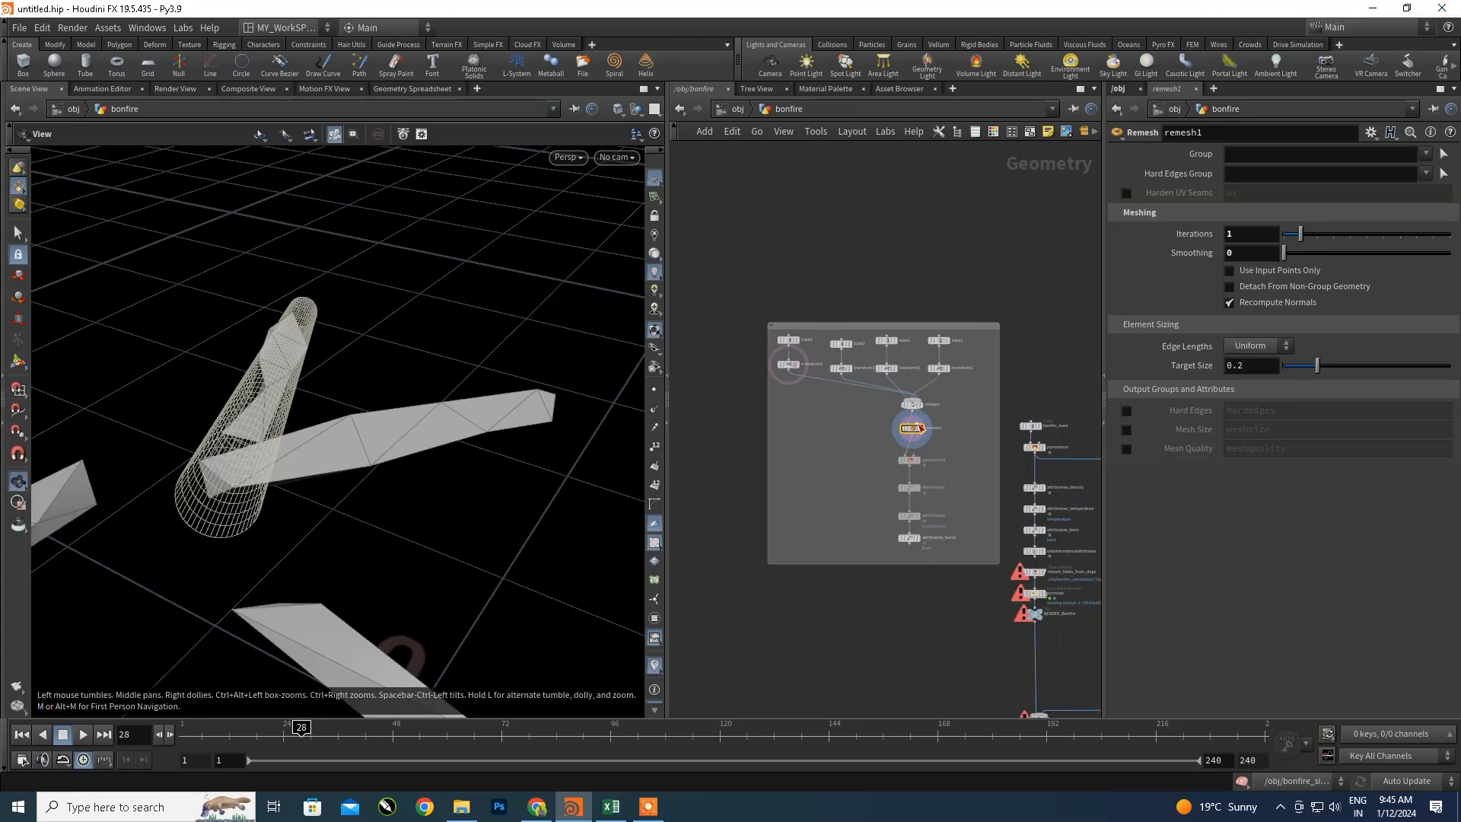
pyautogui.scroll(2, 901, 395)
pyautogui.scroll(3, 901, 395)
pyautogui.moveTo(352, 411); pyautogui.dragTo(267, 538)
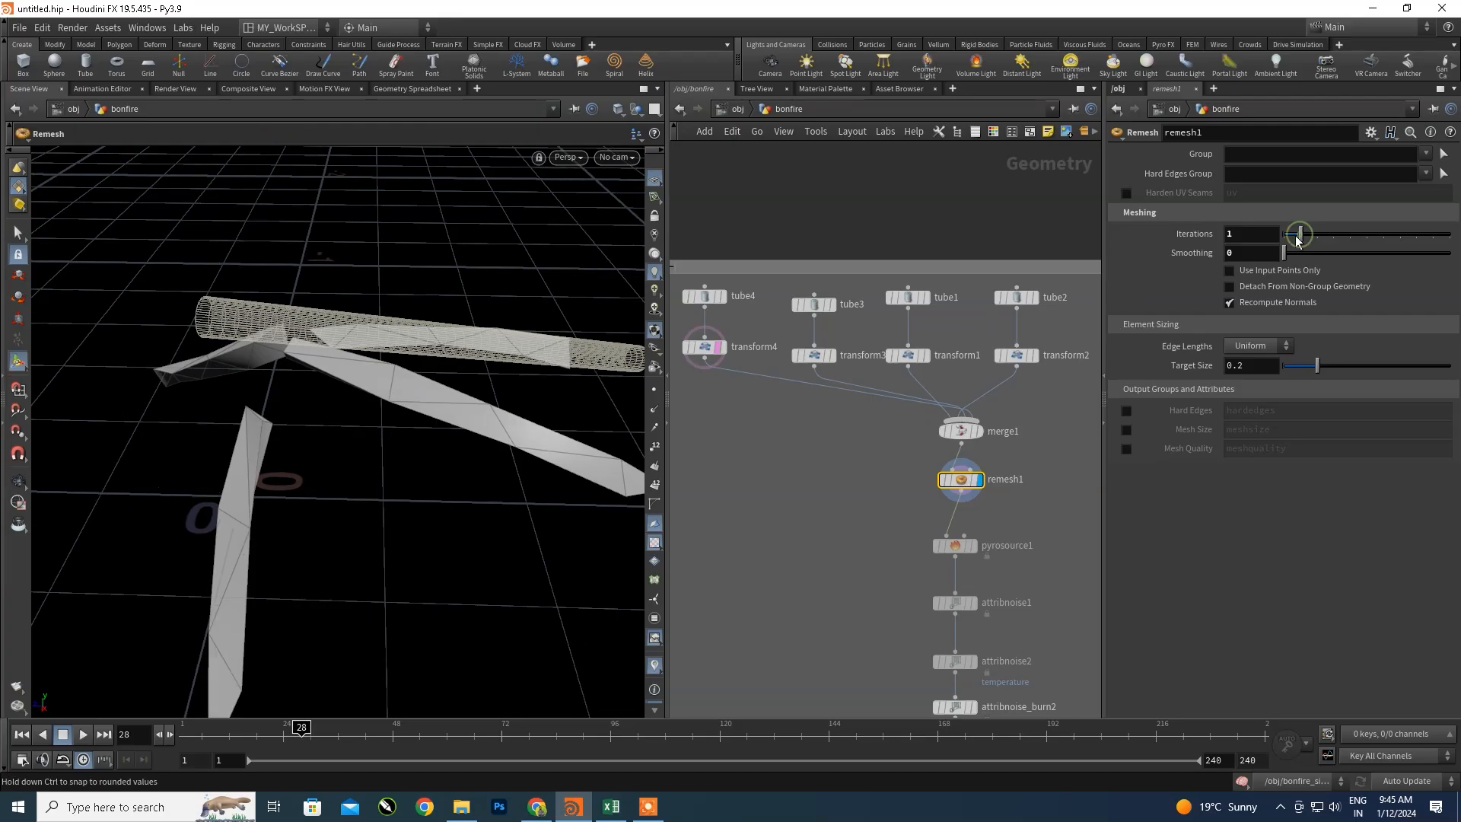
pyautogui.moveTo(1297, 237); pyautogui.dragTo(1287, 242)
pyautogui.scroll(8, 385, 372)
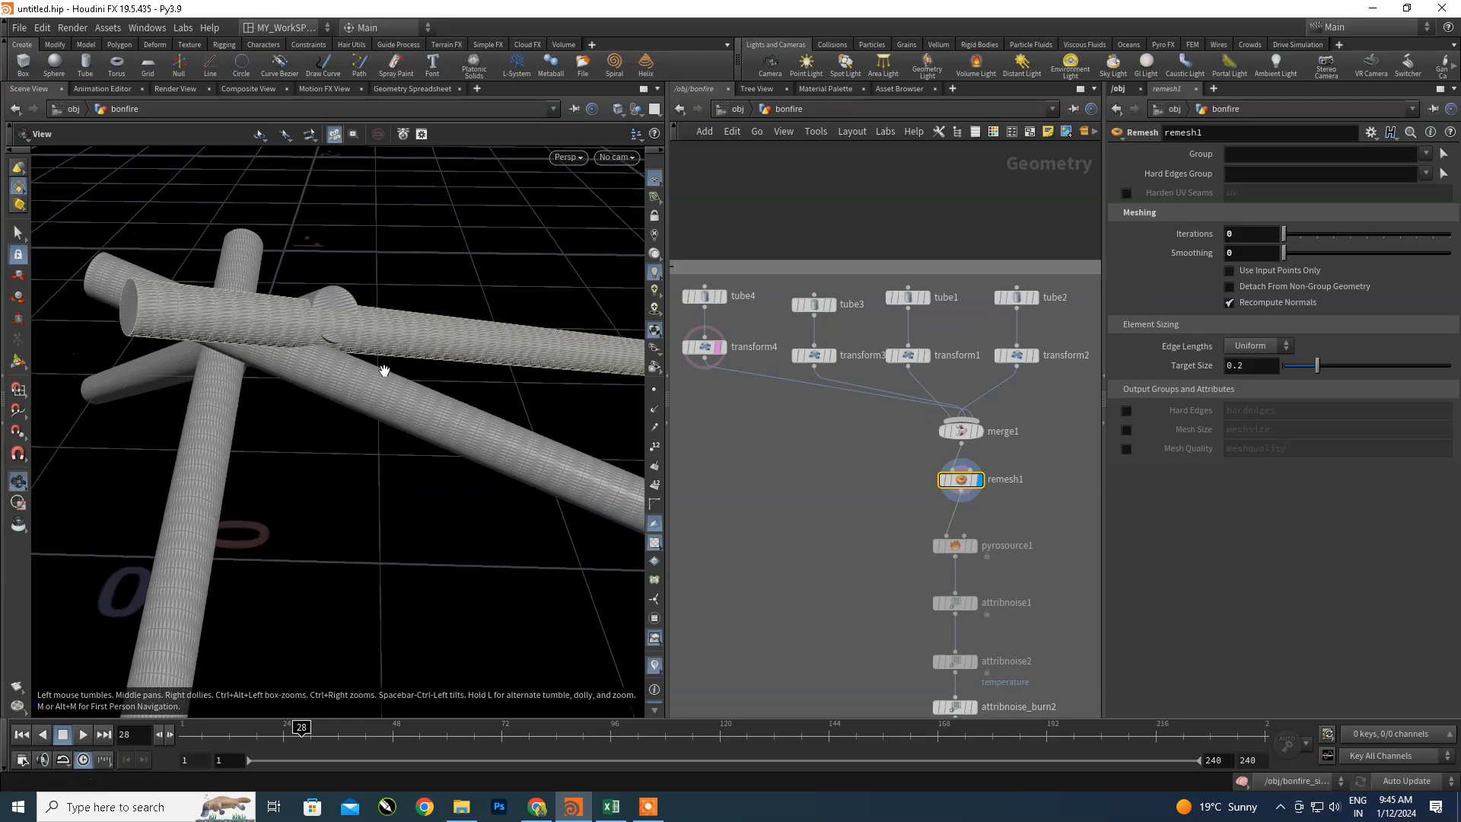
pyautogui.scroll(-3, 364, 357)
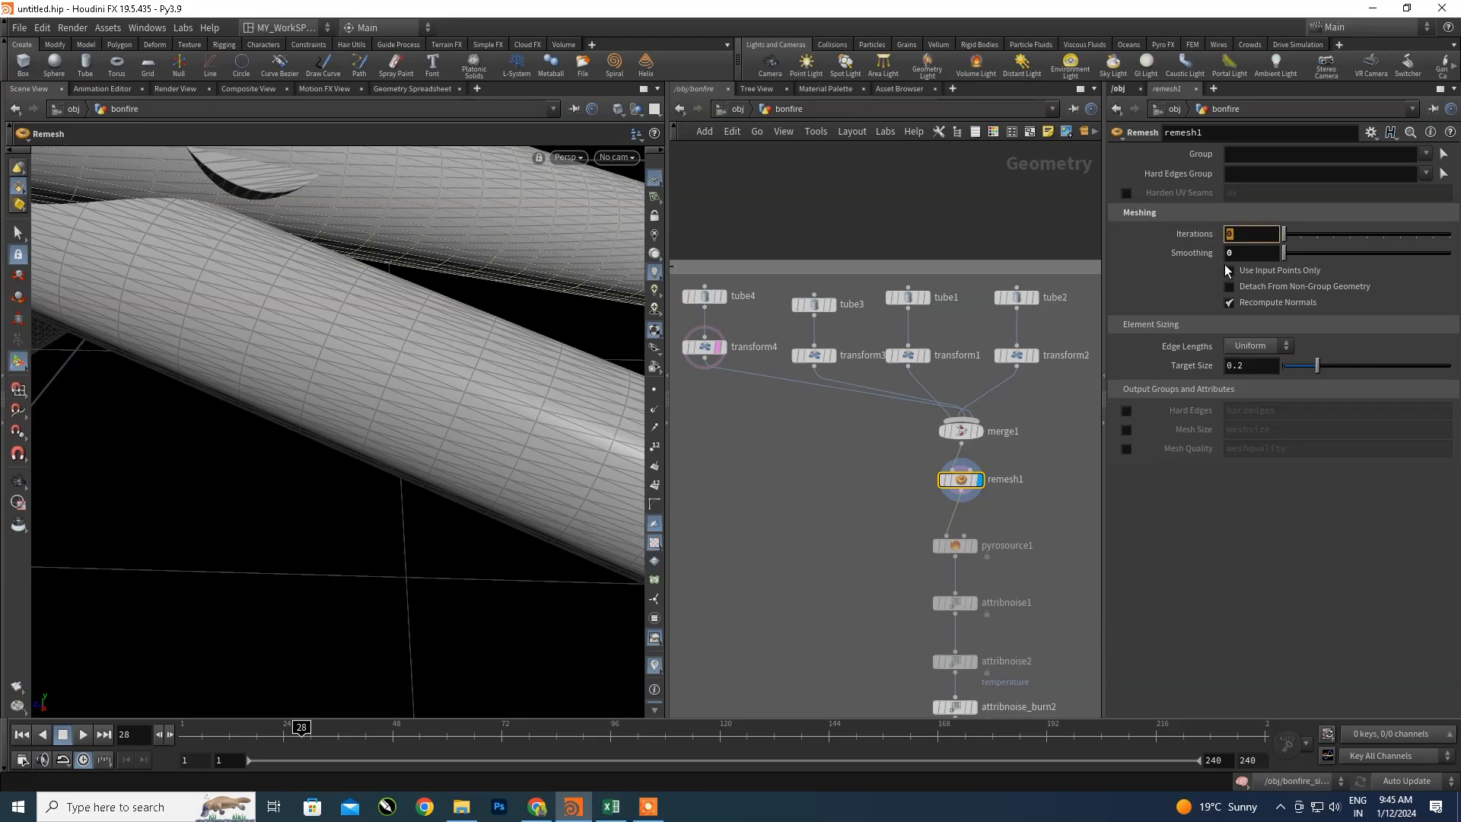
# - Set both Smoothing and Iterations of remesh1 to 1 and check the resulting log mesh
pyautogui.write('1')
pyautogui.press('Return')
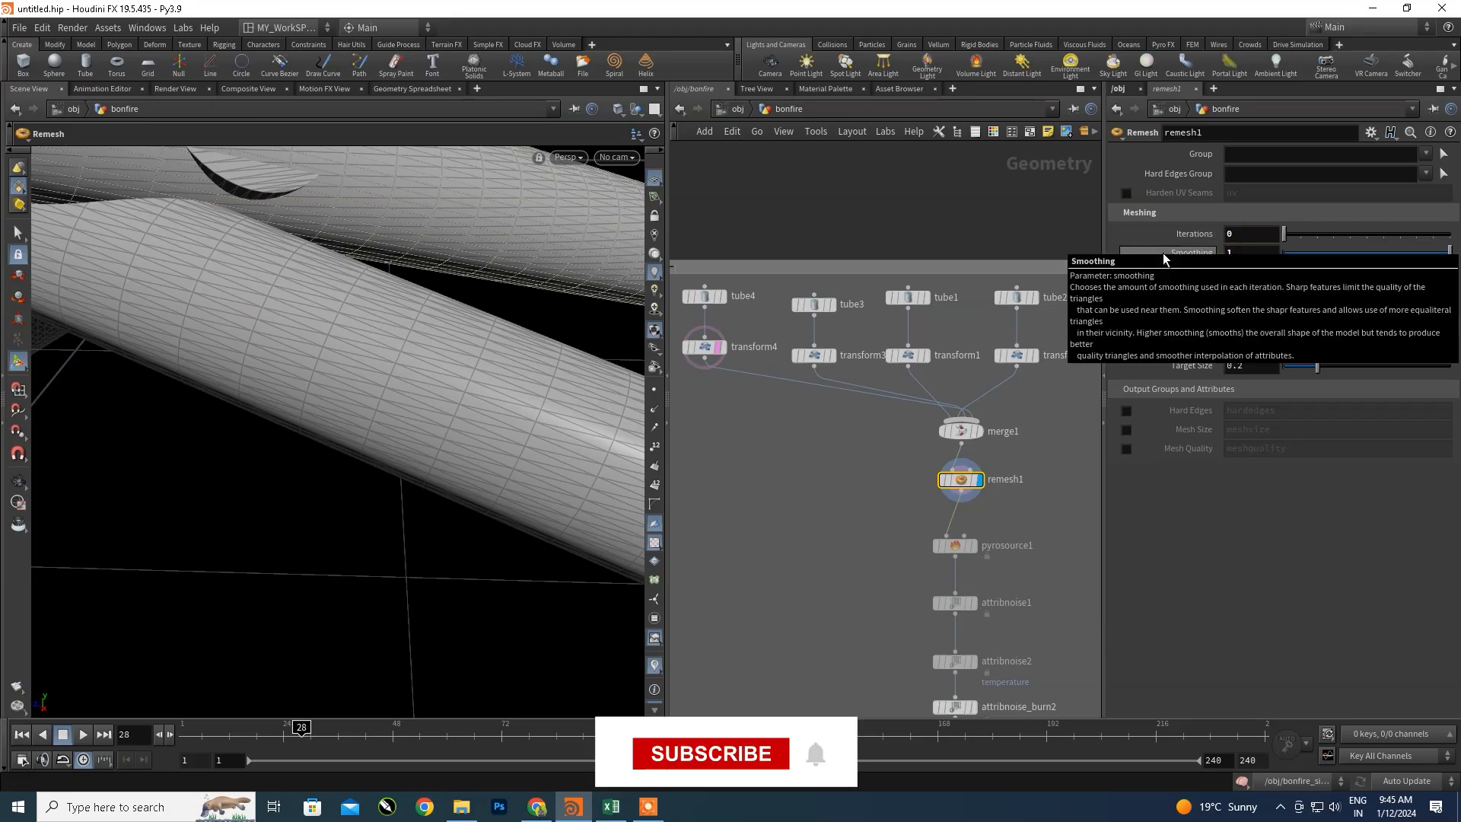
pyautogui.write('1')
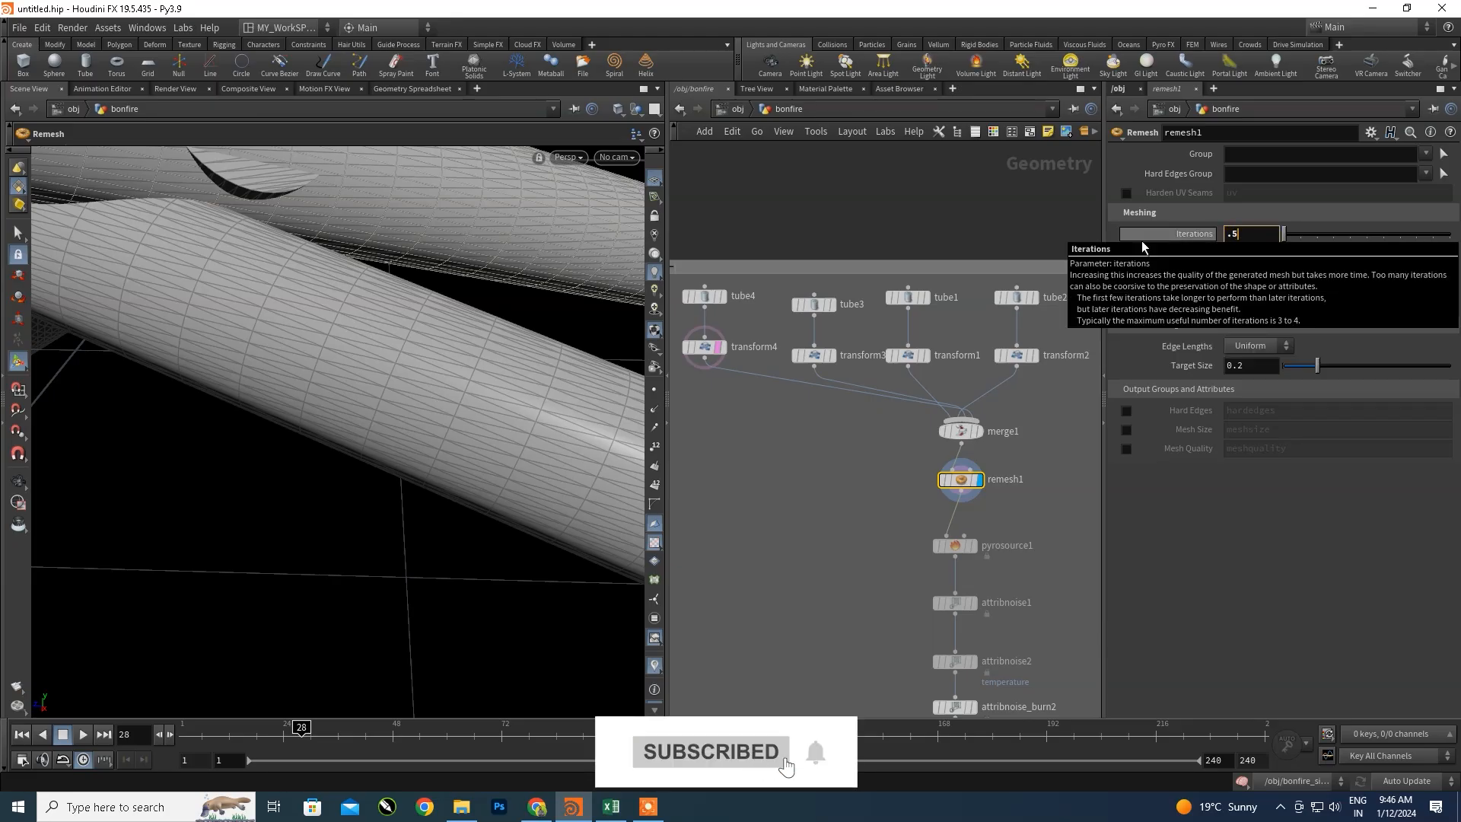
pyautogui.press('Return')
pyautogui.press('space')
pyautogui.moveTo(339, 339); pyautogui.dragTo(303, 381)
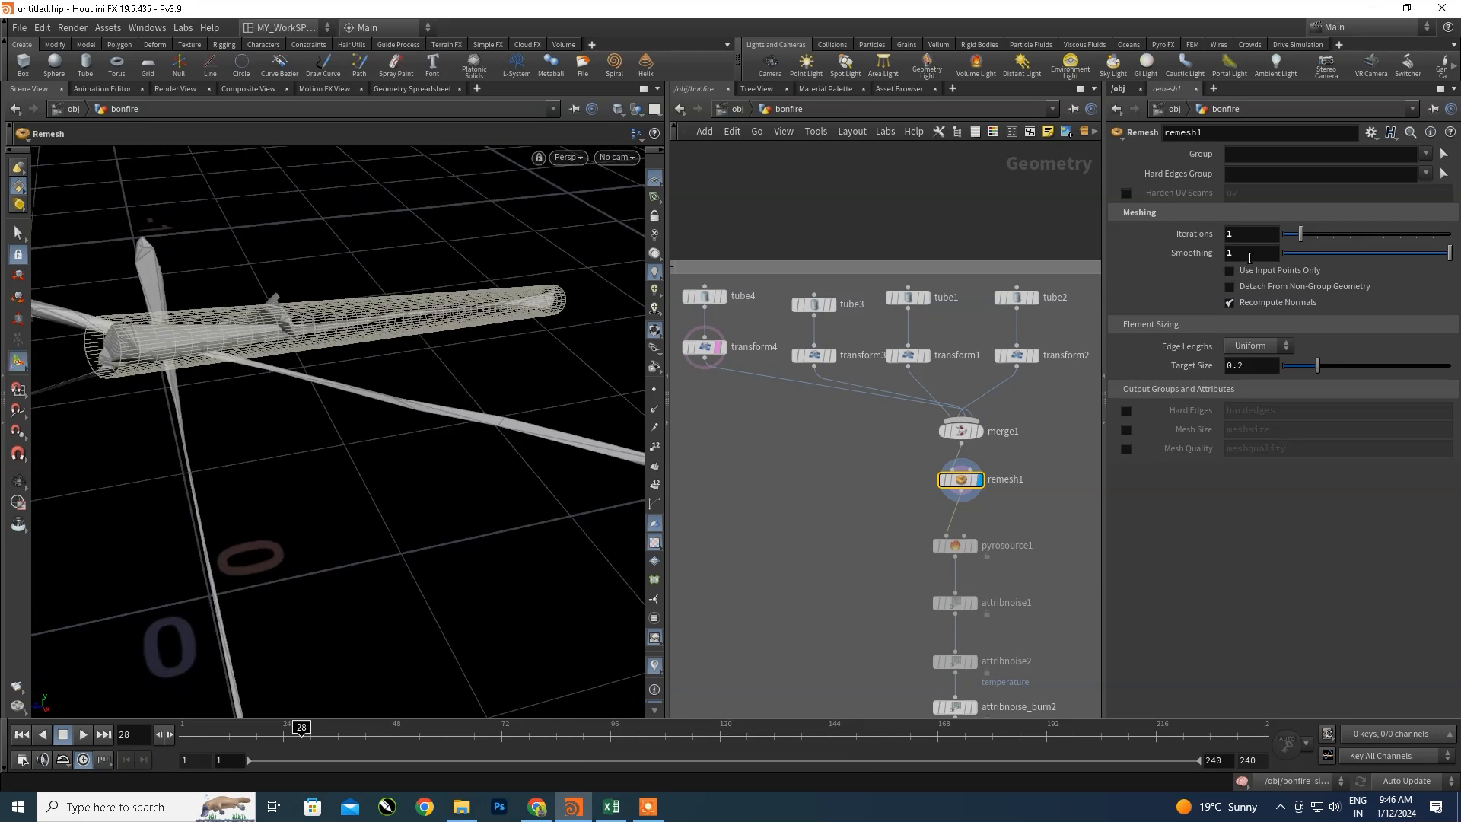
# - Set both the smoothing and the iterations of the remesh1 node to 0
pyautogui.write('0')
pyautogui.press('Return')
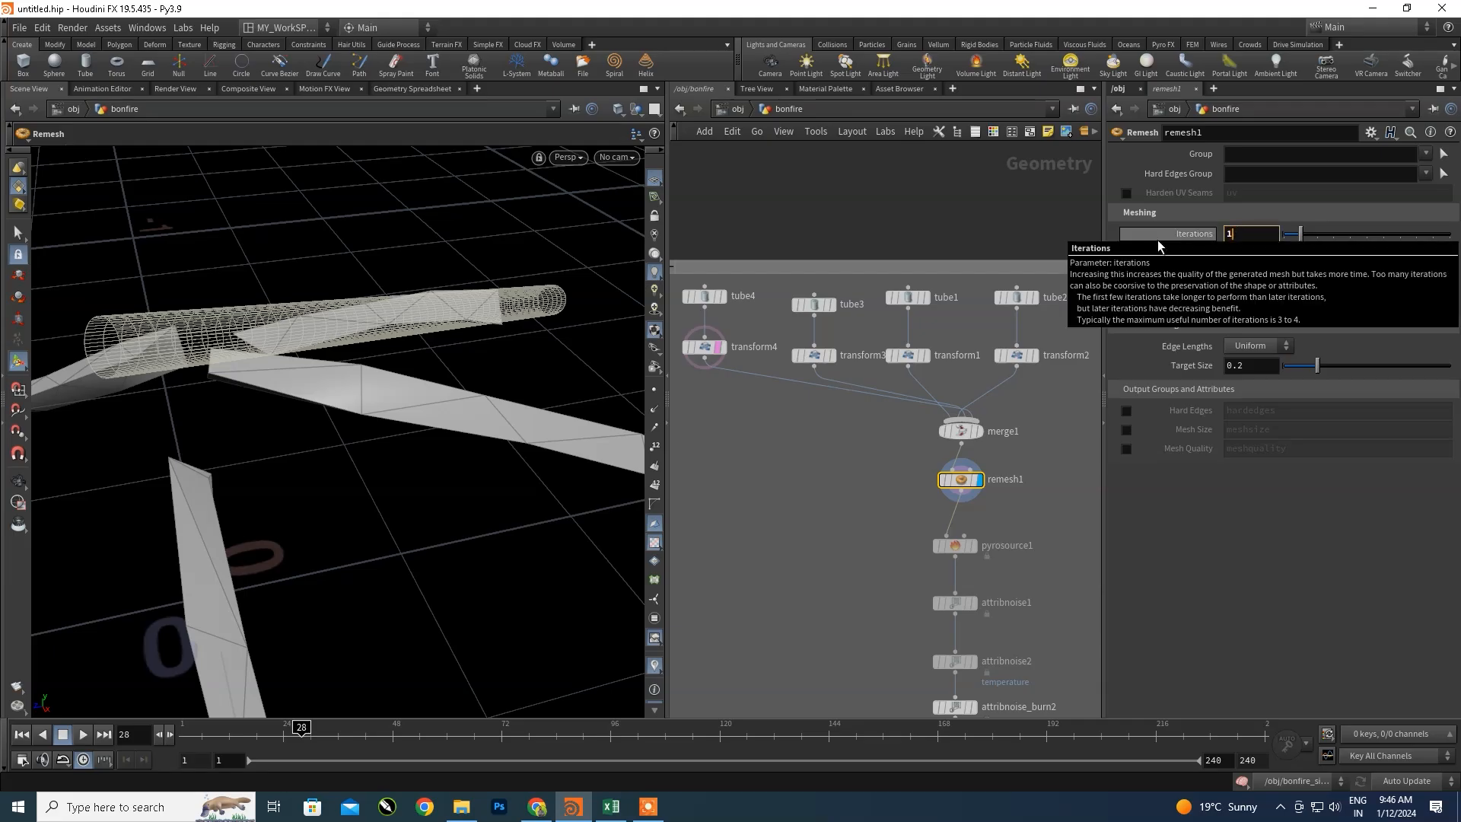
pyautogui.write('0')
pyautogui.press('Return')
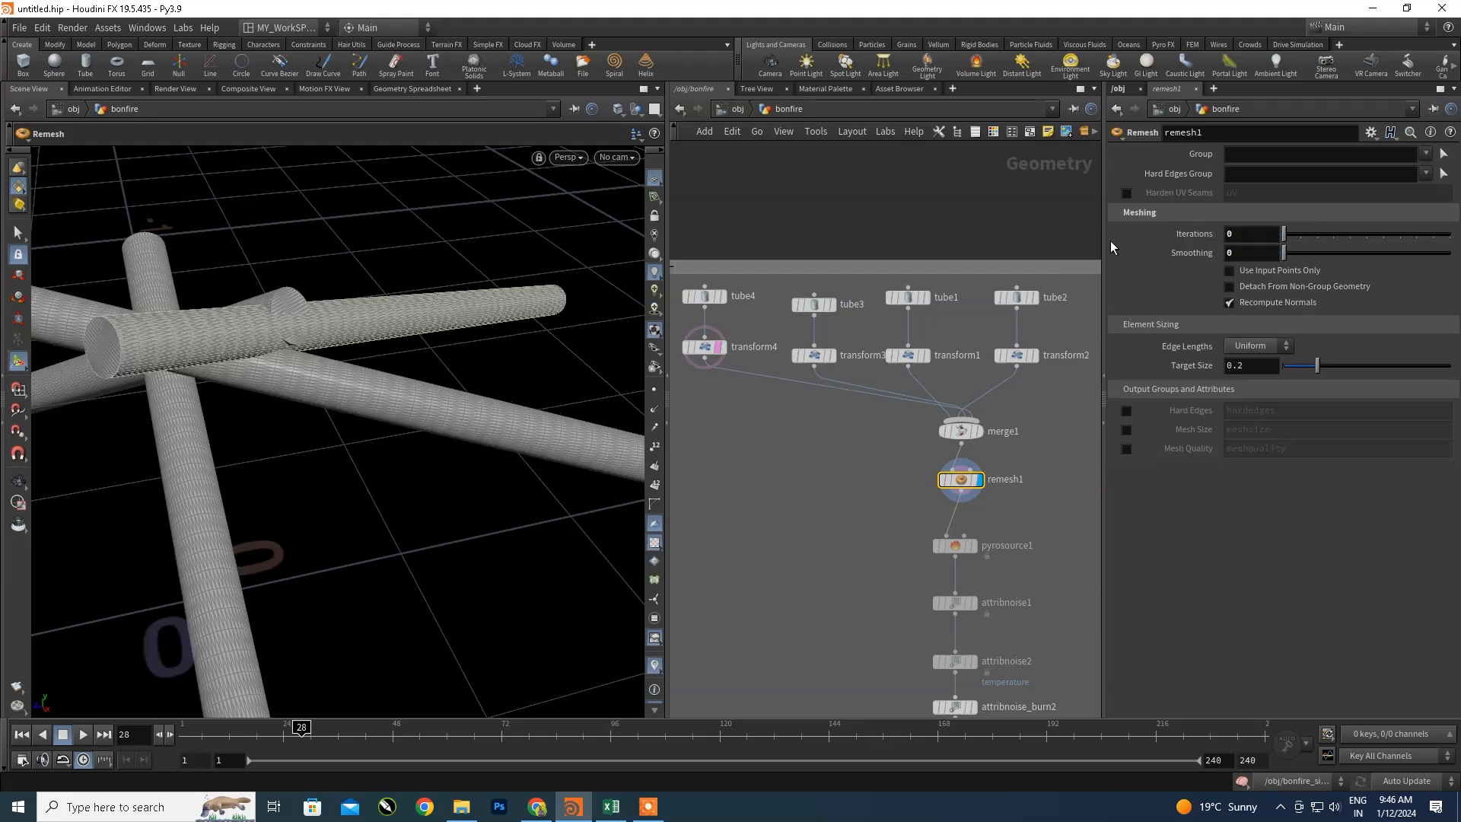
# - Set the remesh target size to about 0.312 to make the log mesh coarser
pyautogui.moveTo(90, 249); pyautogui.dragTo(339, 440)
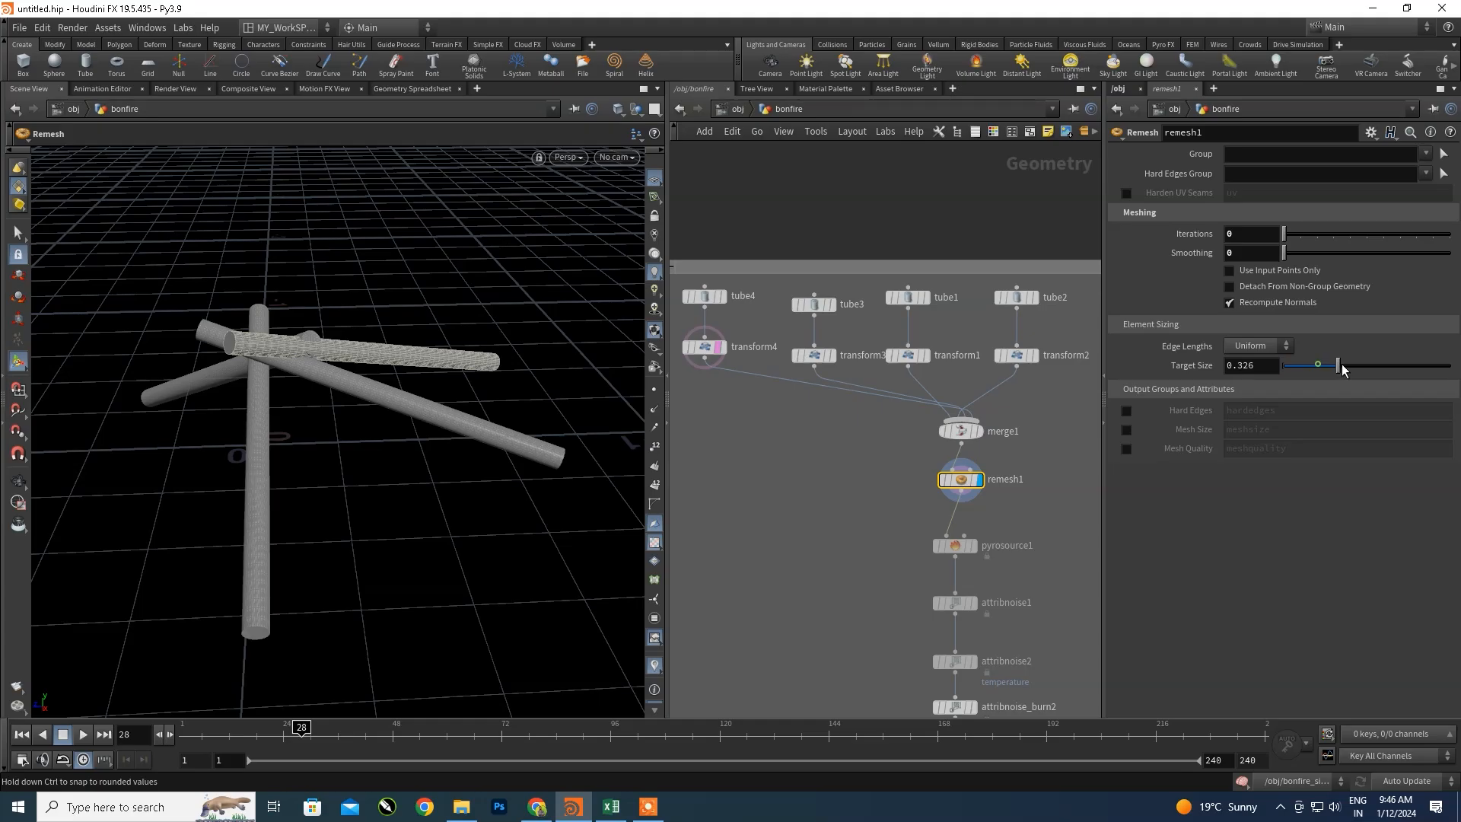
pyautogui.moveTo(1337, 371); pyautogui.dragTo(1333, 371)
pyautogui.scroll(5, 242, 373)
pyautogui.scroll(-4, 330, 364)
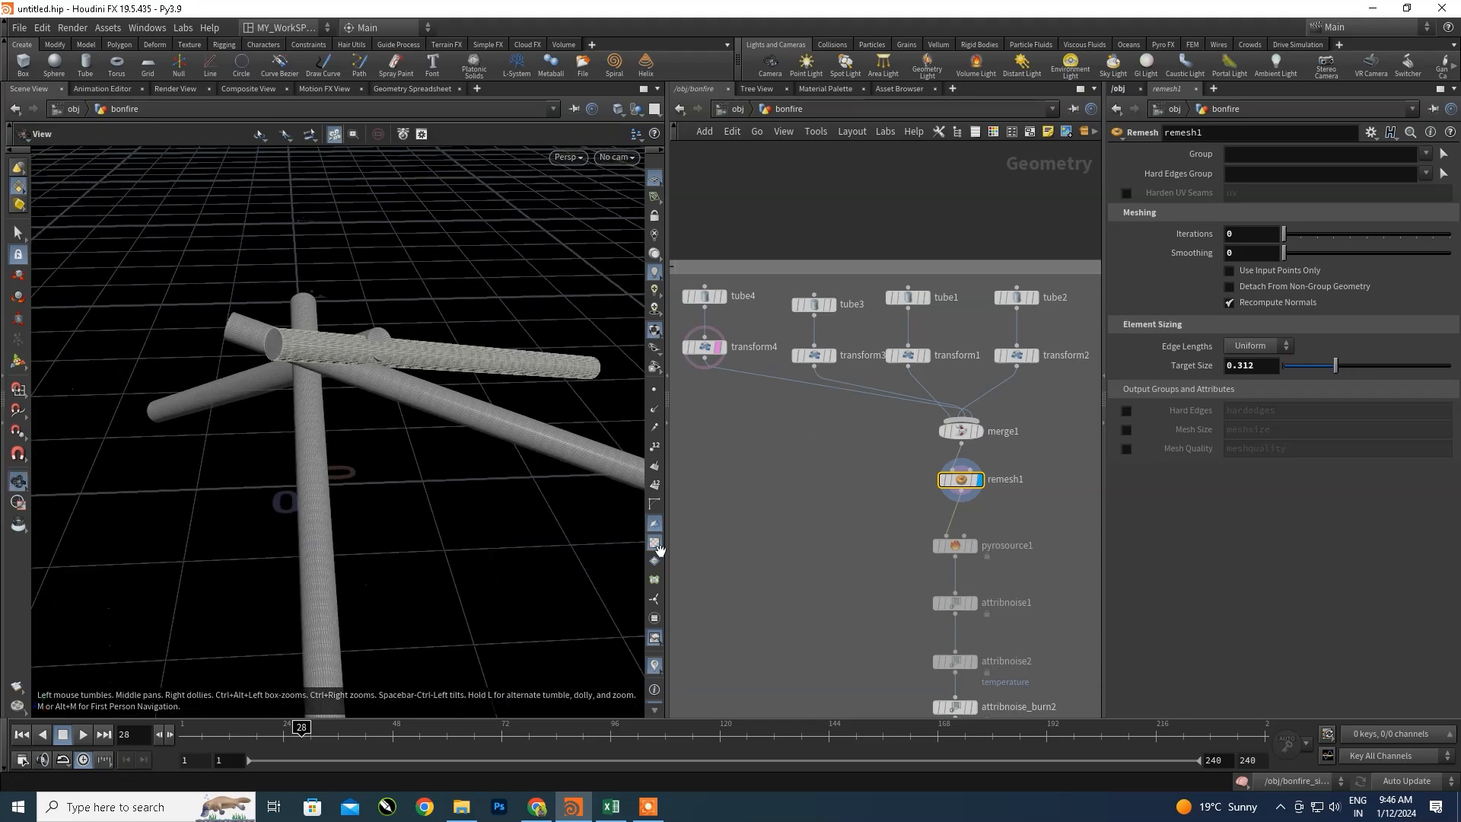
# - Display the output of the attribnoise_burn2 node and examine the points generated on the logs
pyautogui.scroll(2, 1028, 554)
pyautogui.scroll(-3, 1012, 609)
pyautogui.moveTo(1025, 655); pyautogui.dragTo(947, 508, button='middle')
pyautogui.scroll(6, 933, 598)
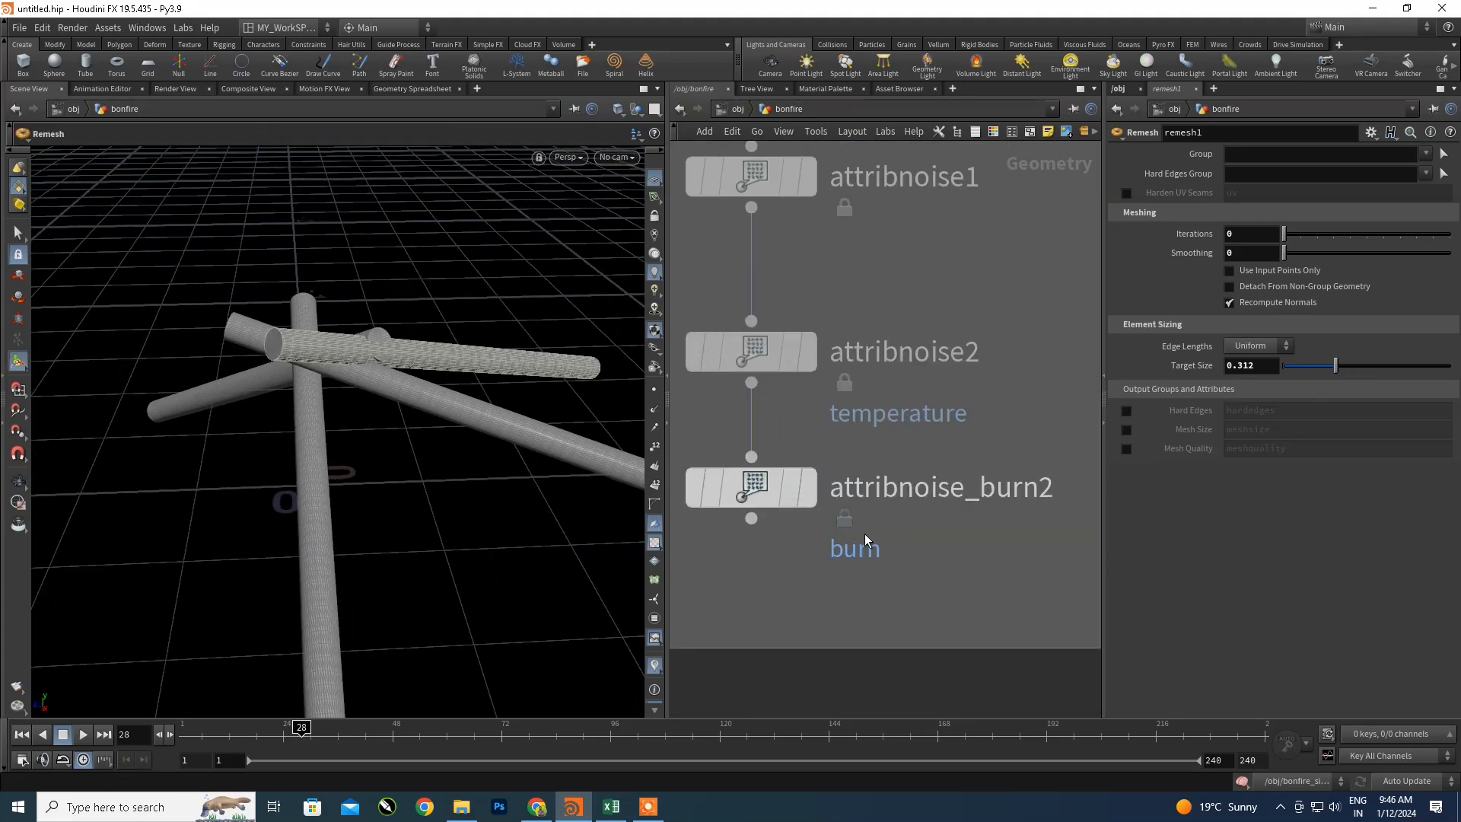
pyautogui.click(814, 492)
pyautogui.scroll(6, 340, 365)
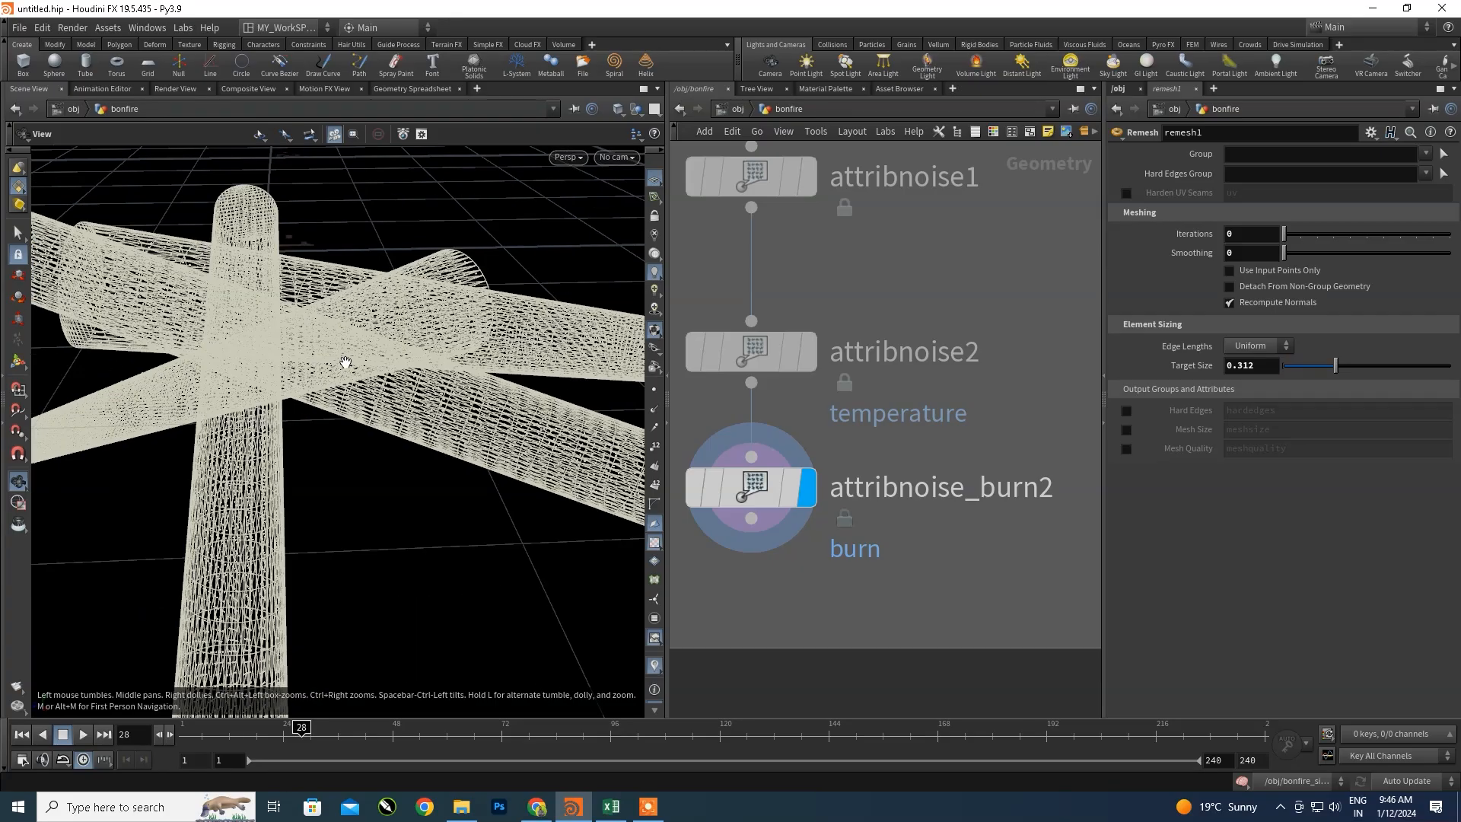
pyautogui.scroll(-8, 332, 335)
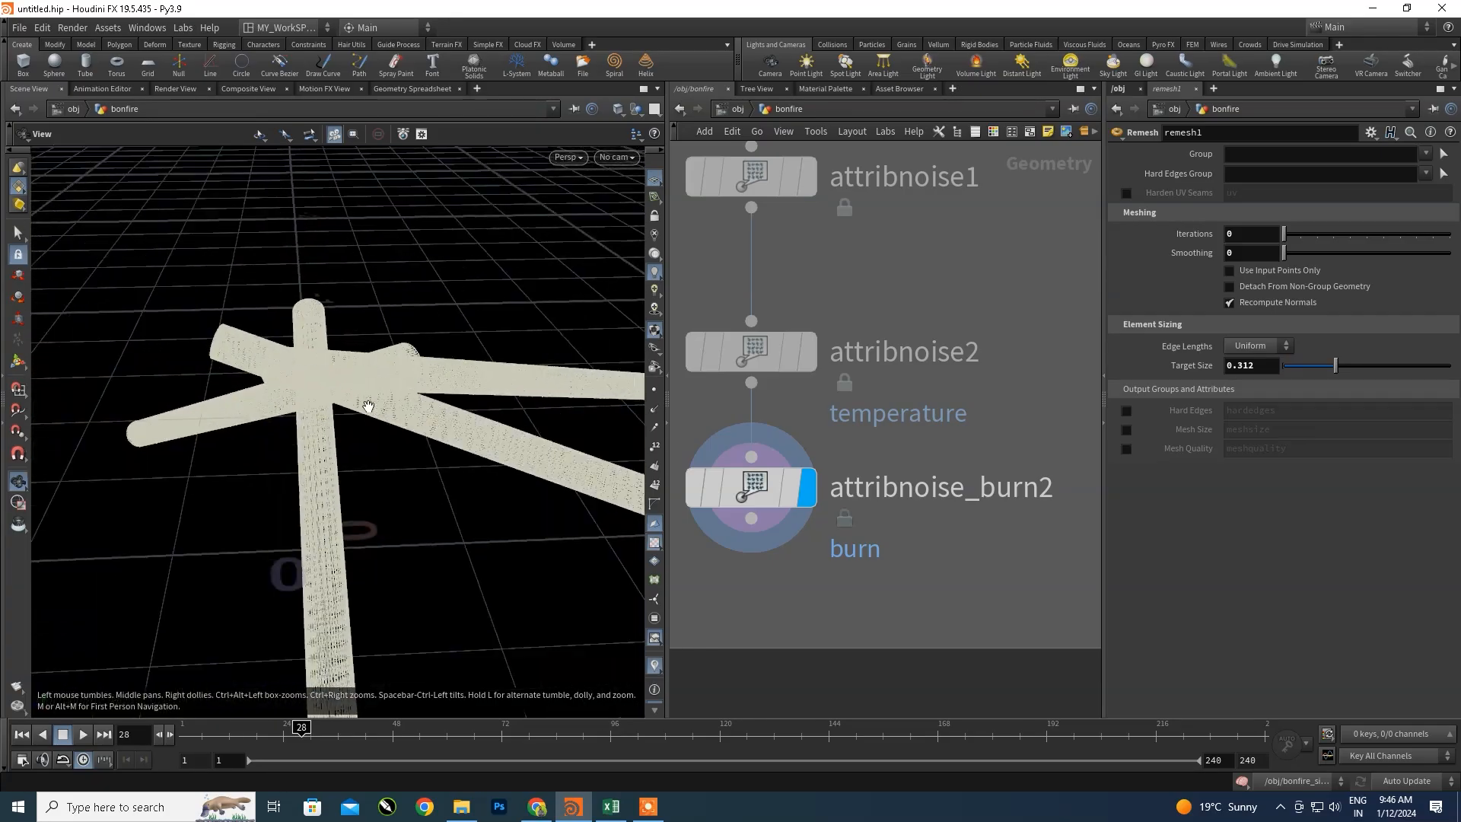
pyautogui.moveTo(367, 435); pyautogui.dragTo(375, 505)
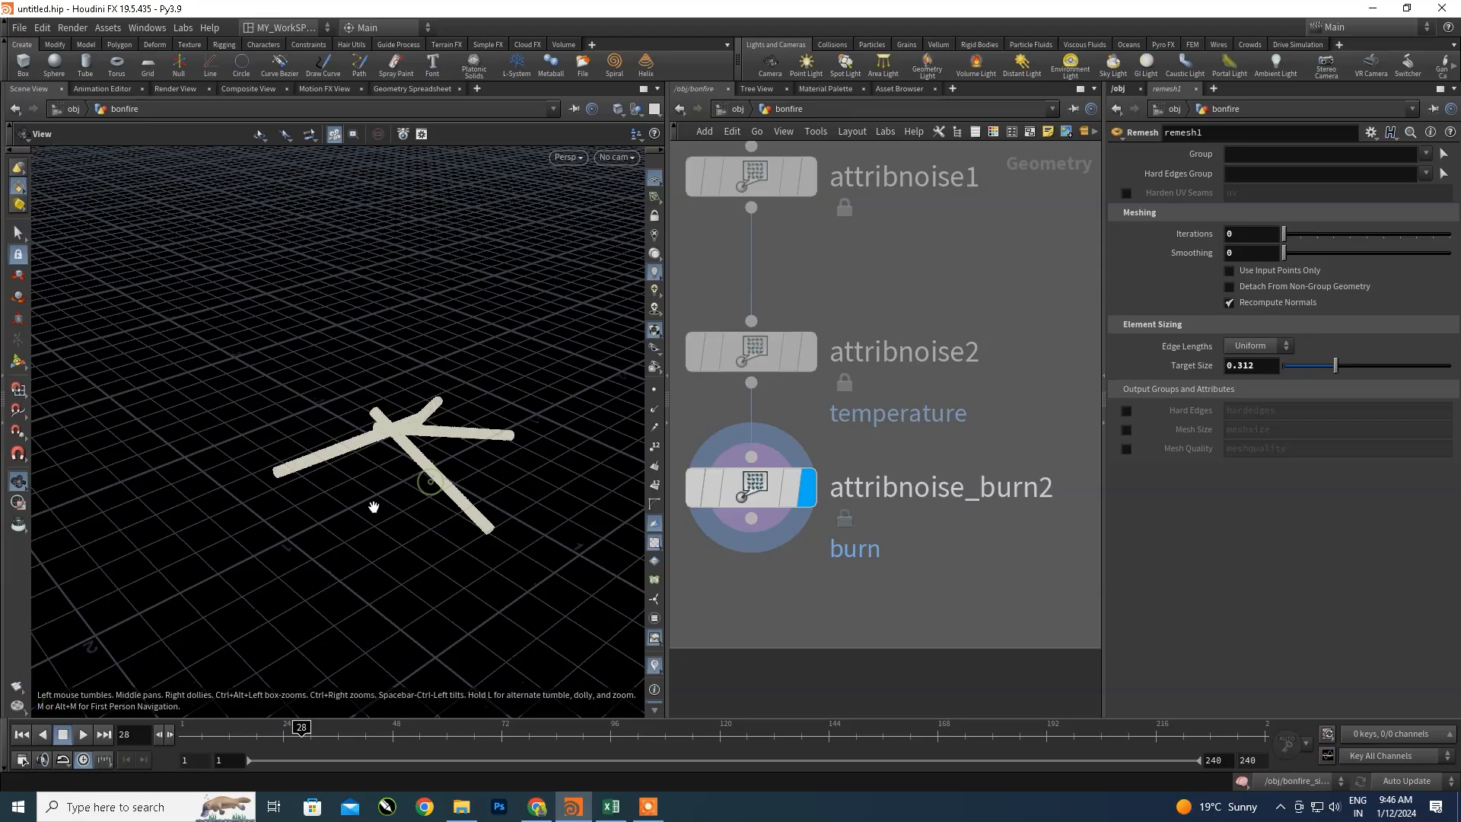
# - Add a Volume Rasterize Attributes node below attribnoise_burn2
pyautogui.scroll(-3, 833, 411)
pyautogui.moveTo(822, 245); pyautogui.dragTo(898, 379, button='middle')
pyautogui.scroll(-4, 902, 374)
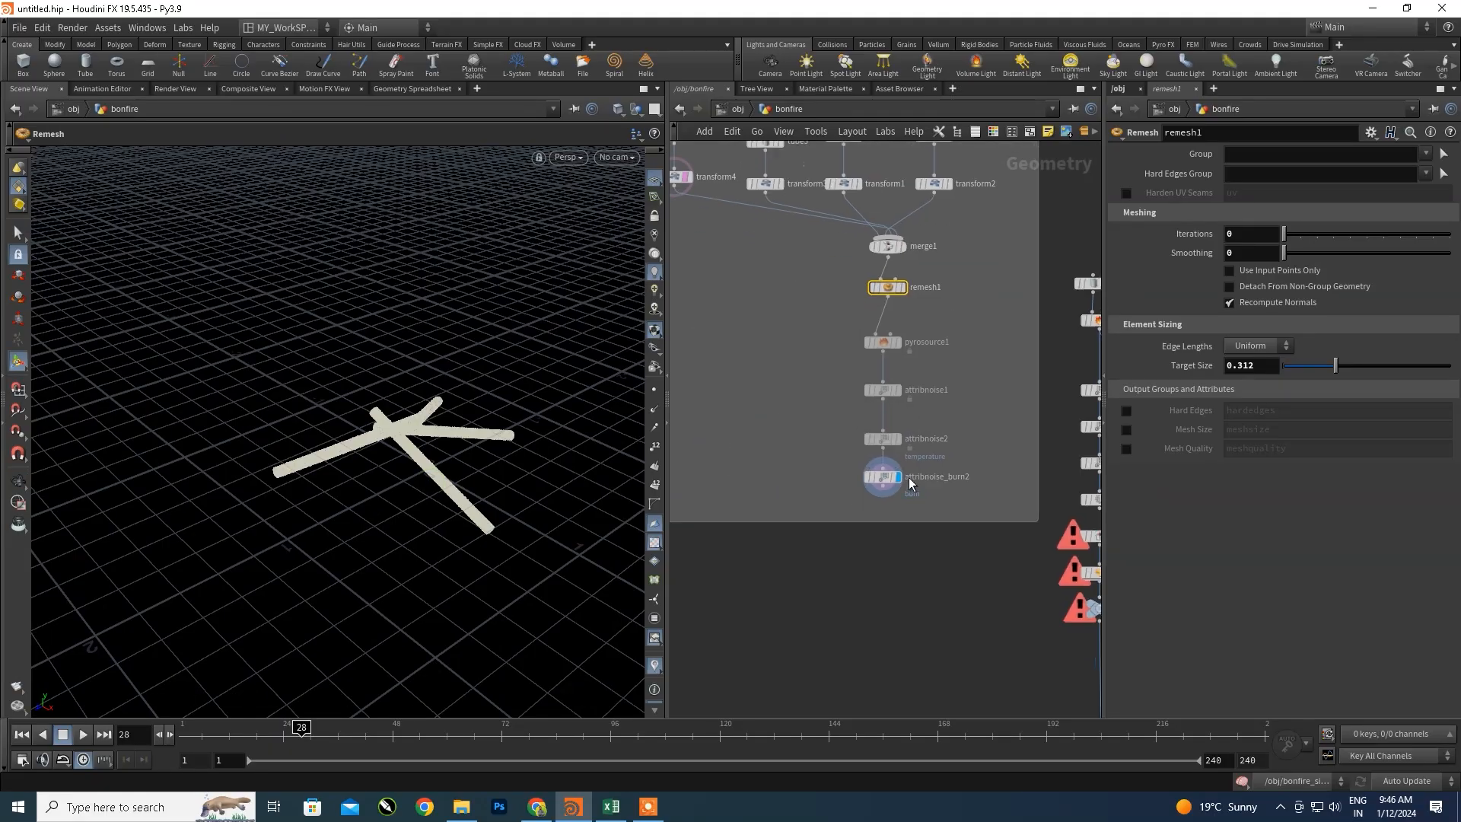
pyautogui.moveTo(872, 578); pyautogui.dragTo(884, 490, button='middle')
pyautogui.scroll(3, 885, 490)
pyautogui.scroll(-3, 884, 491)
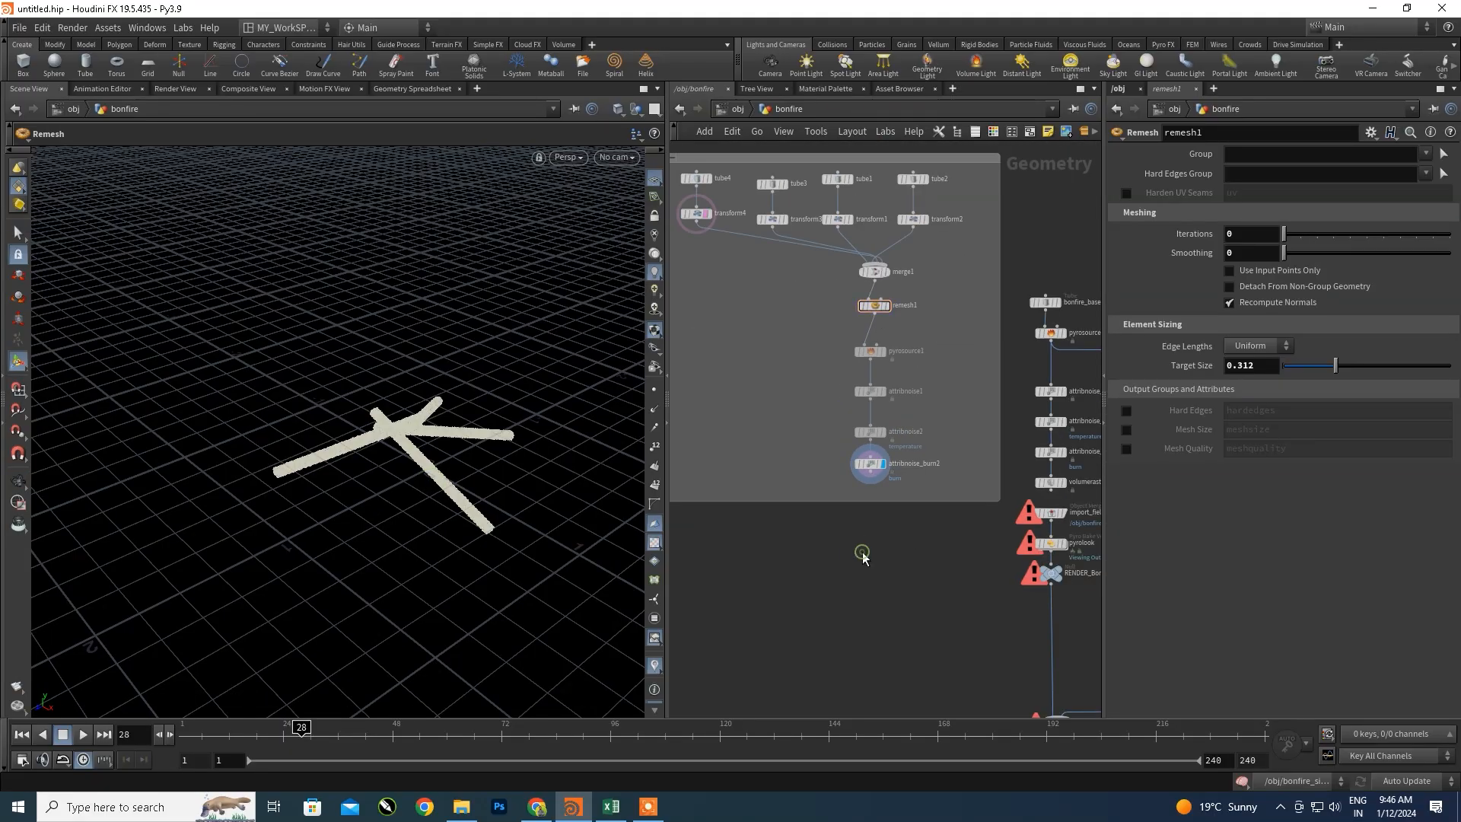
pyautogui.press('Tab')
pyautogui.write('vp')
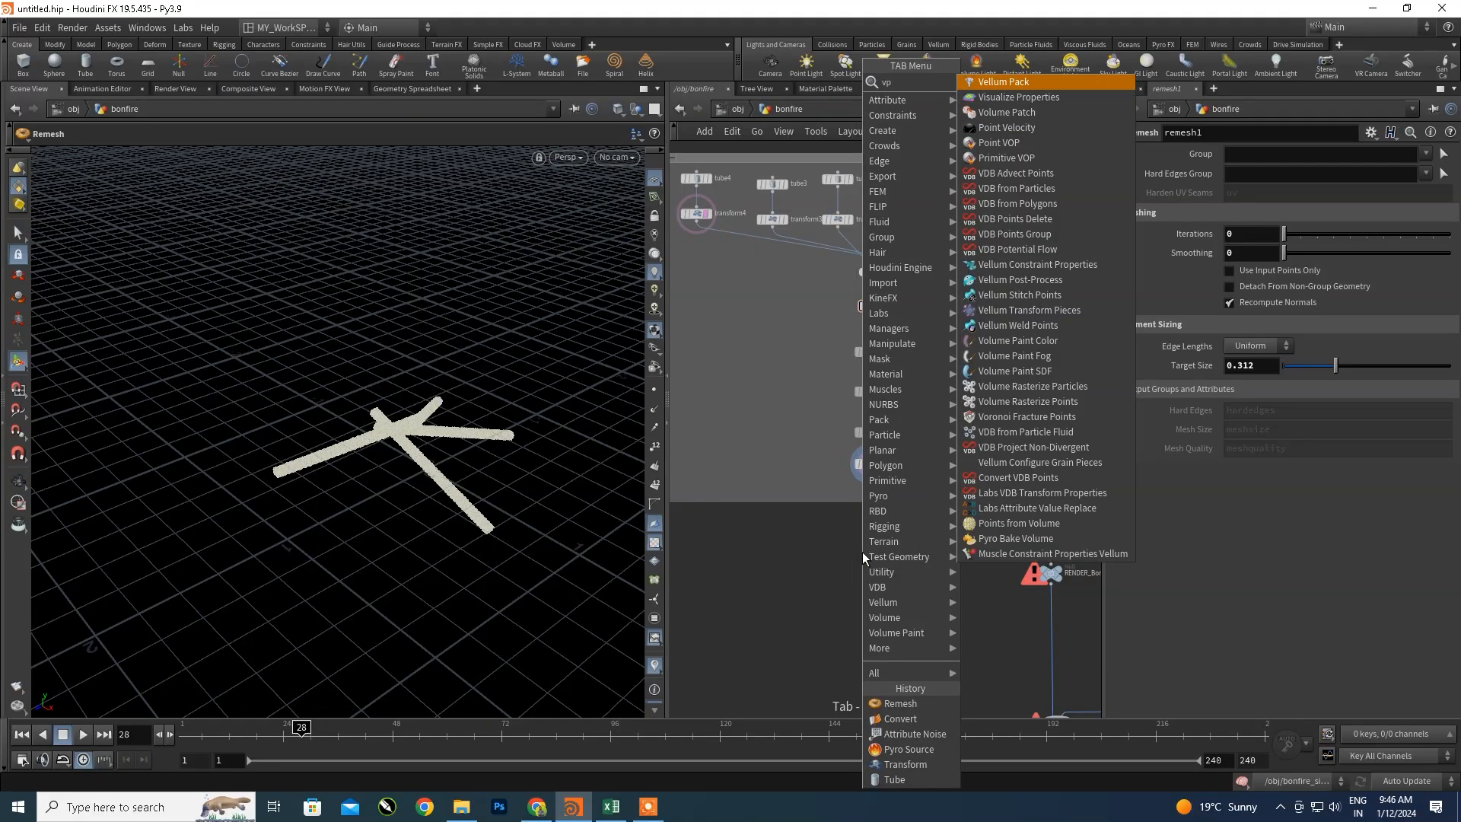
pyautogui.press('BackSpace')
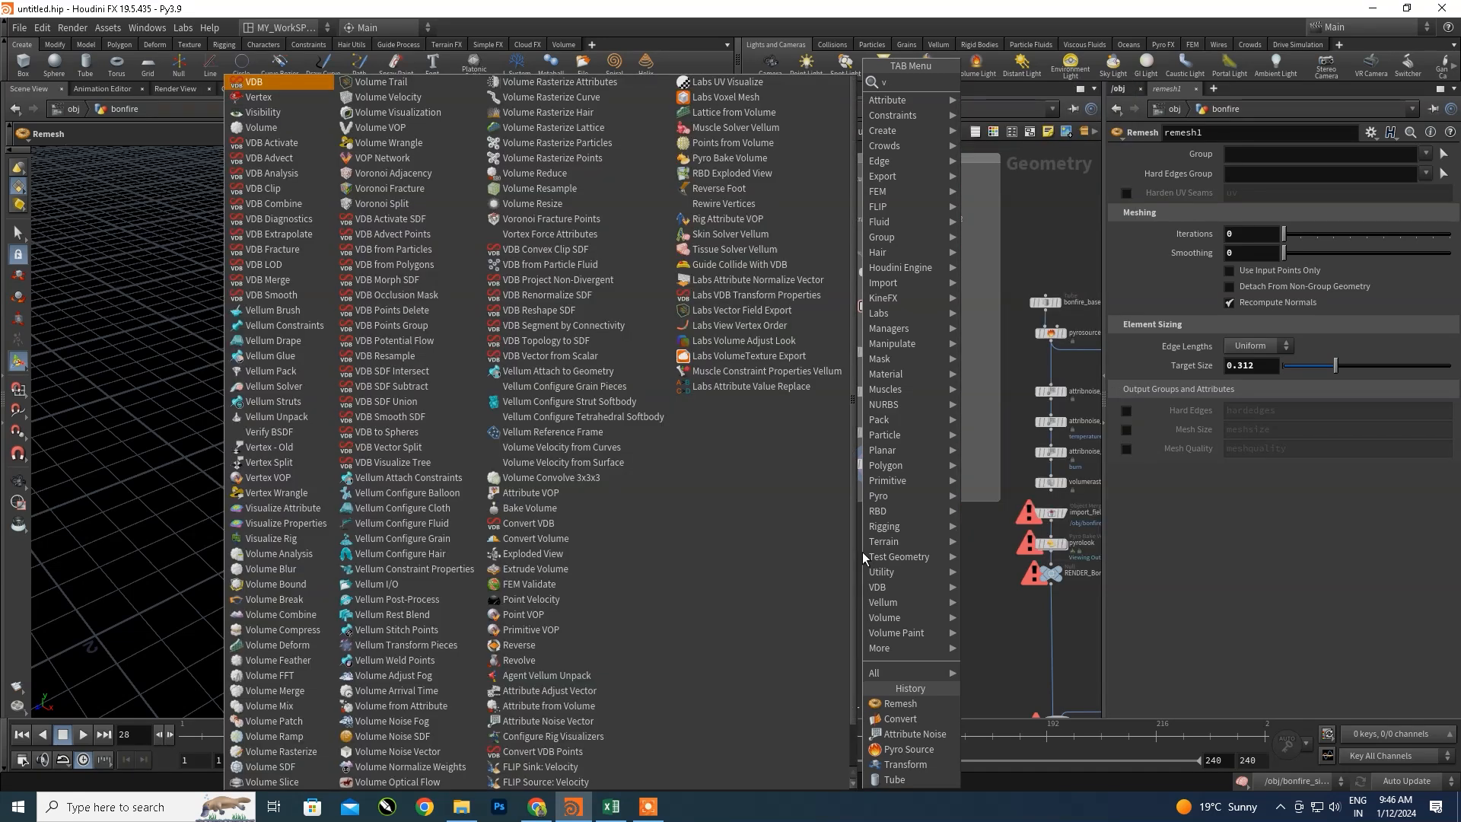
pyautogui.write('o')
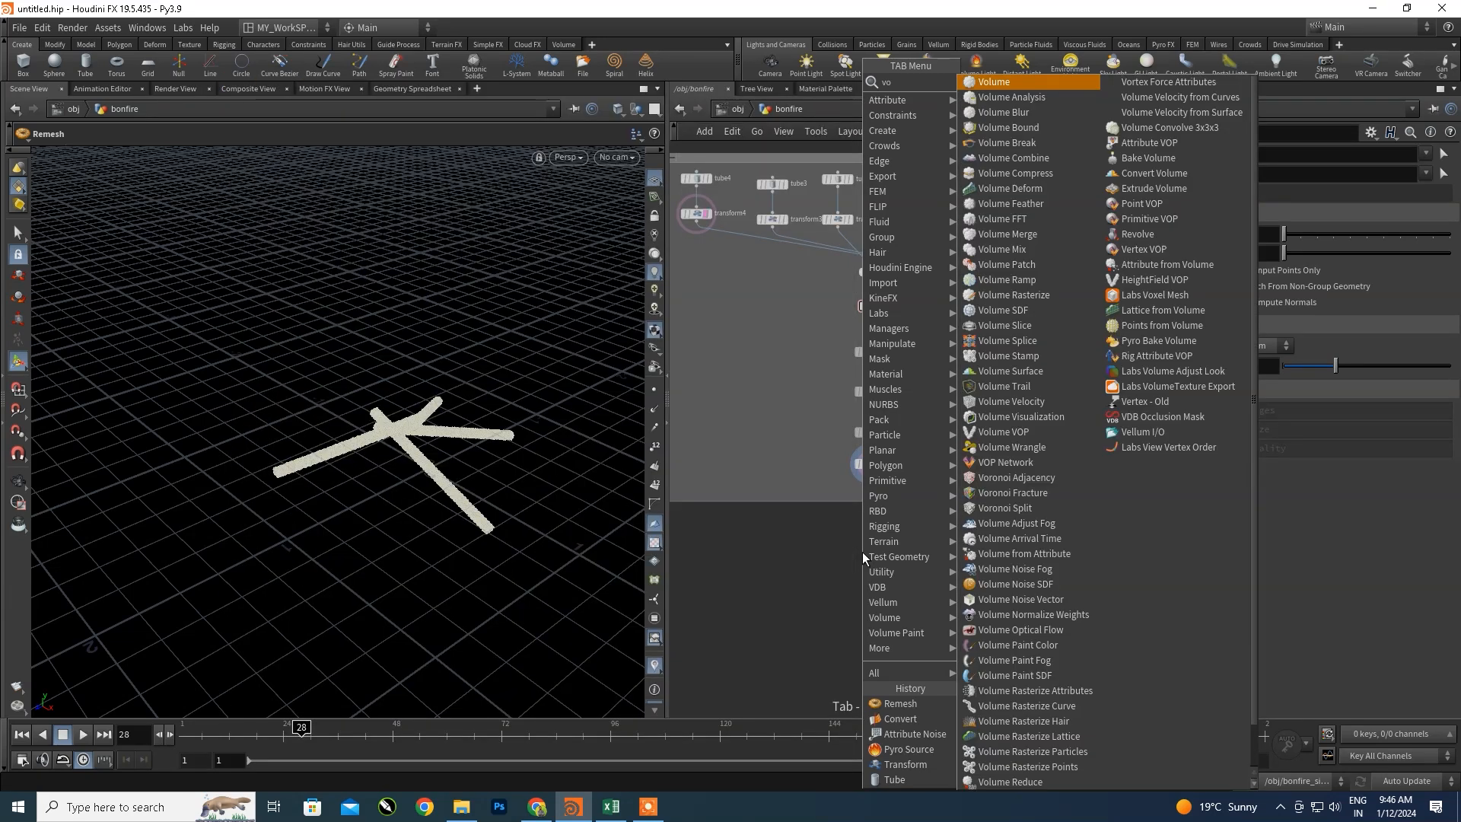
pyautogui.write('lumr')
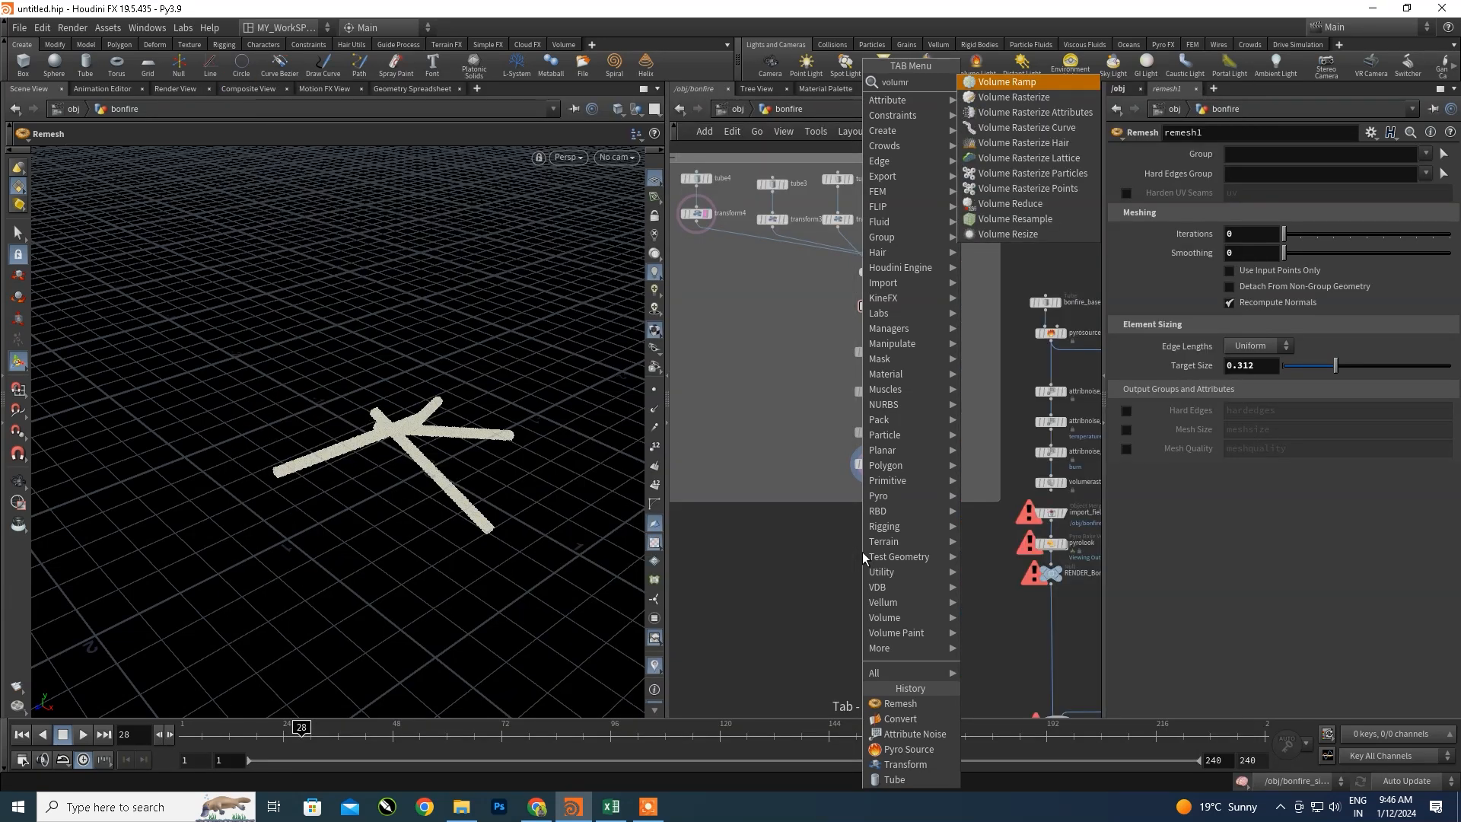
pyautogui.write('a')
pyautogui.click(1010, 112)
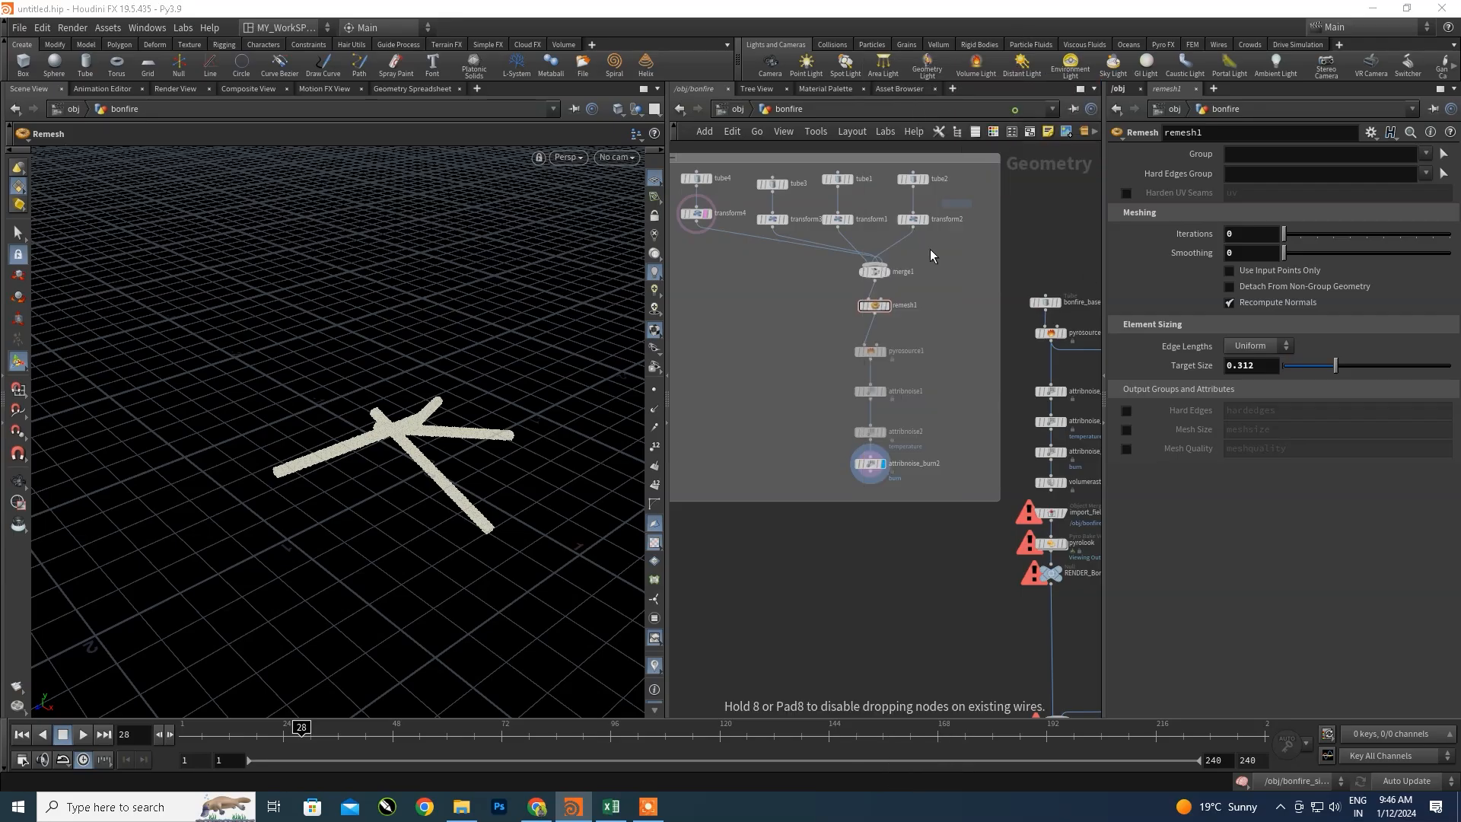
pyautogui.click(870, 532)
pyautogui.scroll(3, 837, 495)
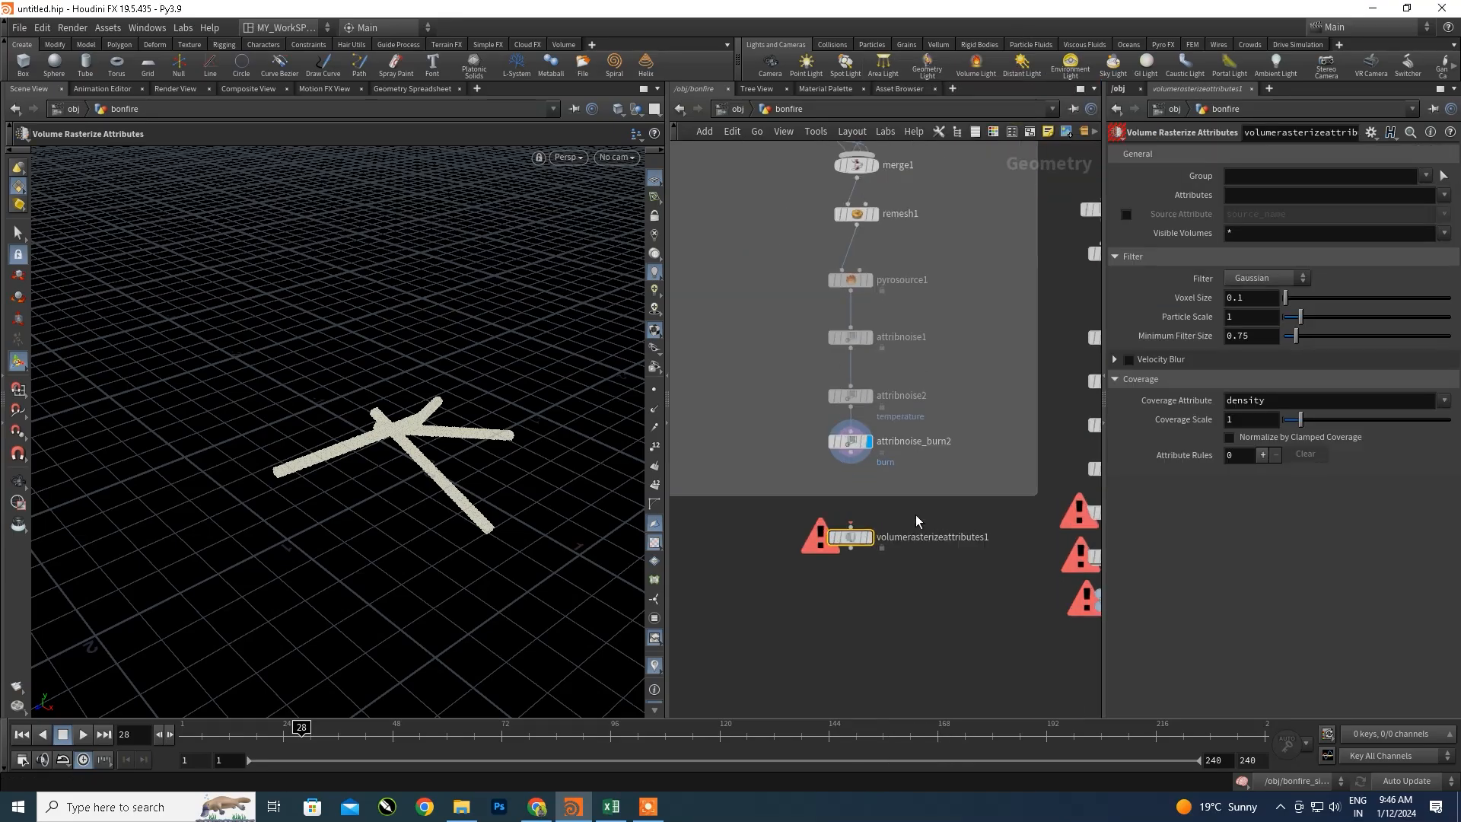
# - Connect attribnoise_burn2 to the new Volume Rasterize Attributes node and display that node's output
pyautogui.moveTo(795, 407); pyautogui.dragTo(794, 478)
pyautogui.scroll(5, 794, 481)
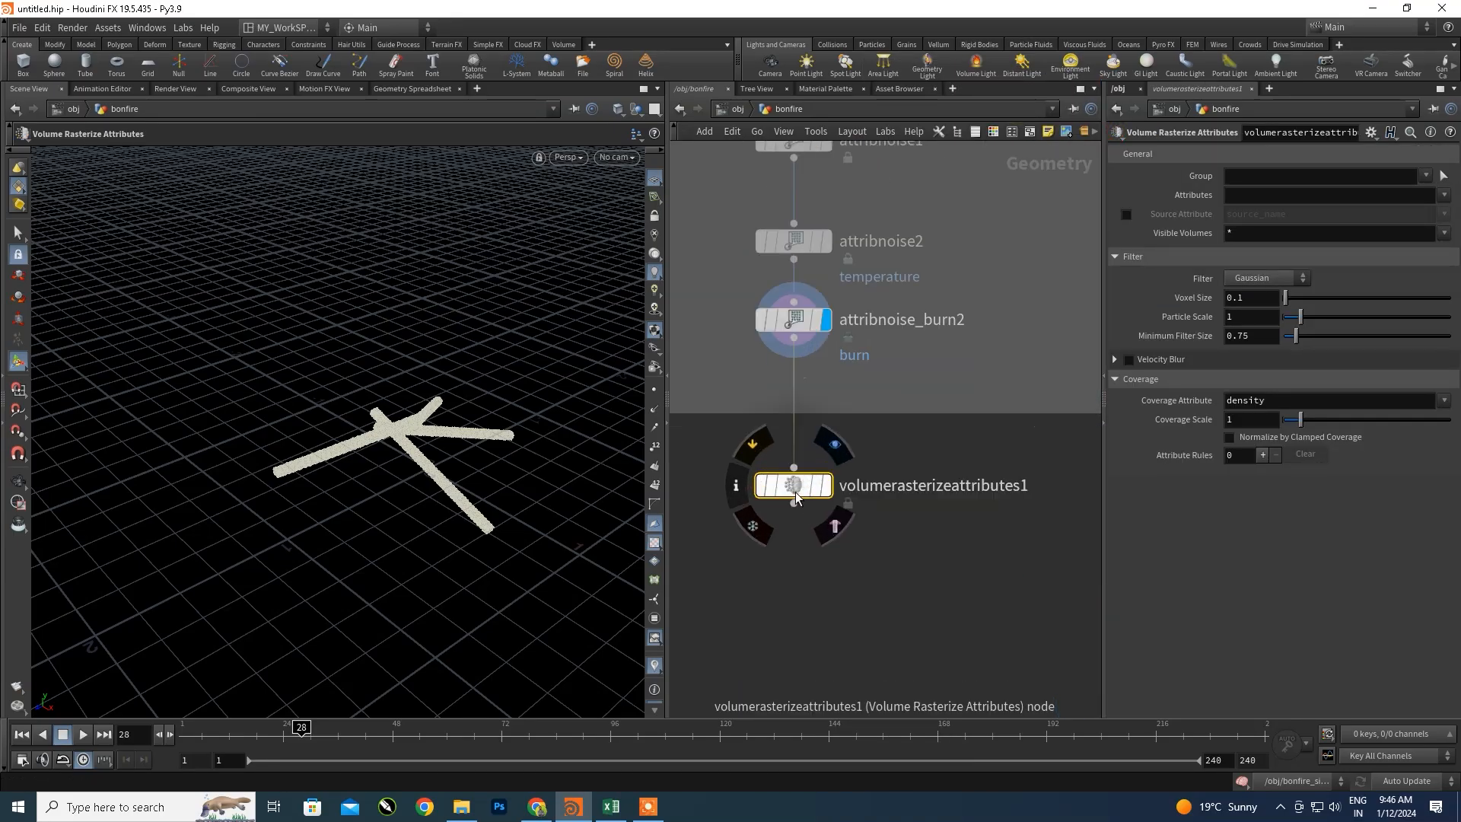
pyautogui.click(812, 487)
pyautogui.keyDown('alt'); pyautogui.moveTo(415, 427); pyautogui.dragTo(430, 483, button='right'); pyautogui.keyUp('alt')
pyautogui.keyDown('alt'); pyautogui.moveTo(431, 482); pyautogui.dragTo(460, 471); pyautogui.keyUp('alt')
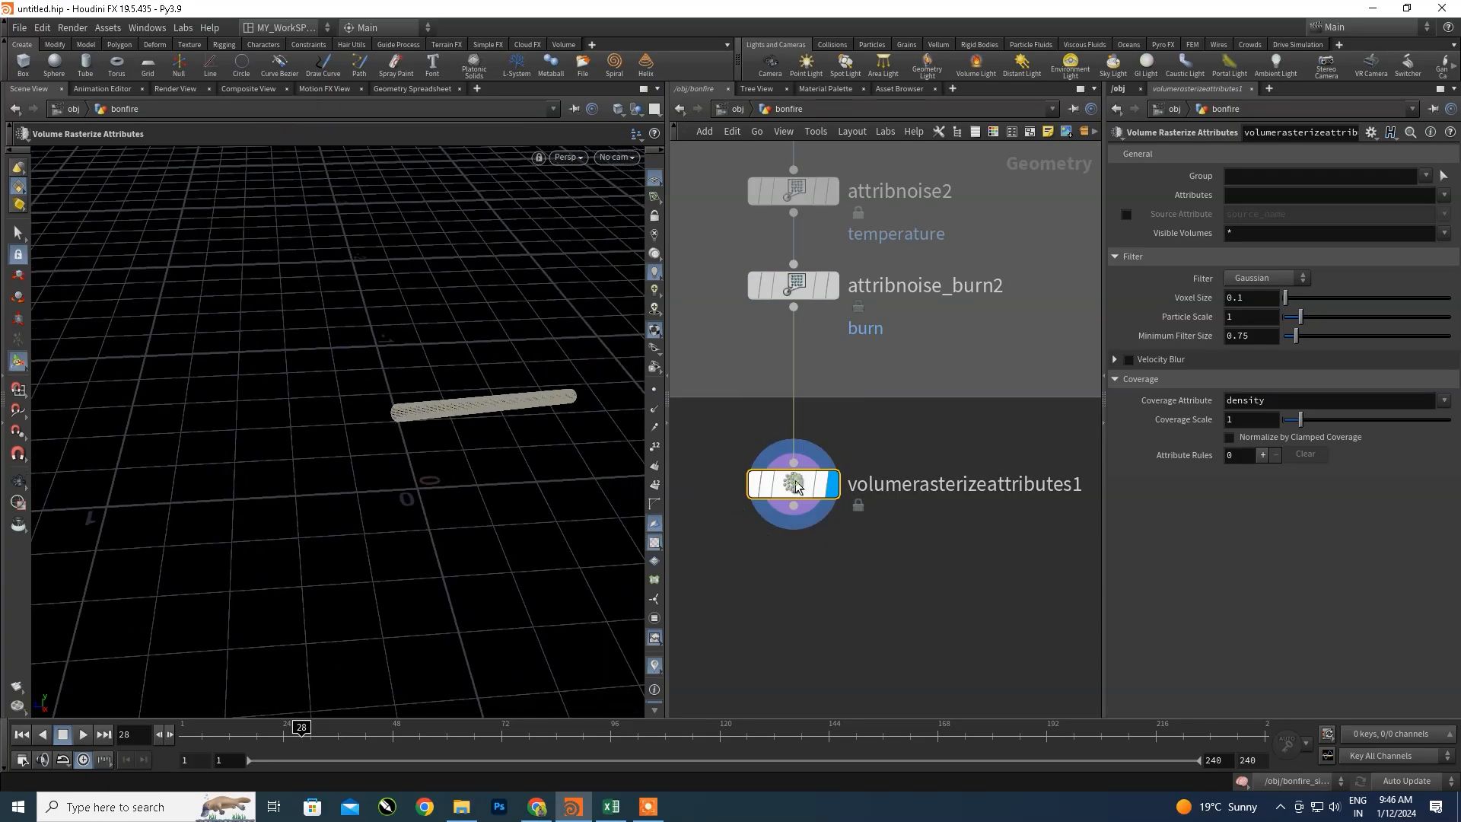
# - Check the reference bonfire chain's rasterize node and set the new node's attributes to density, temperature and burn
pyautogui.scroll(-3, 910, 462)
pyautogui.moveTo(910, 462); pyautogui.dragTo(779, 462, button='middle')
pyautogui.moveTo(919, 381); pyautogui.dragTo(733, 413, button='middle')
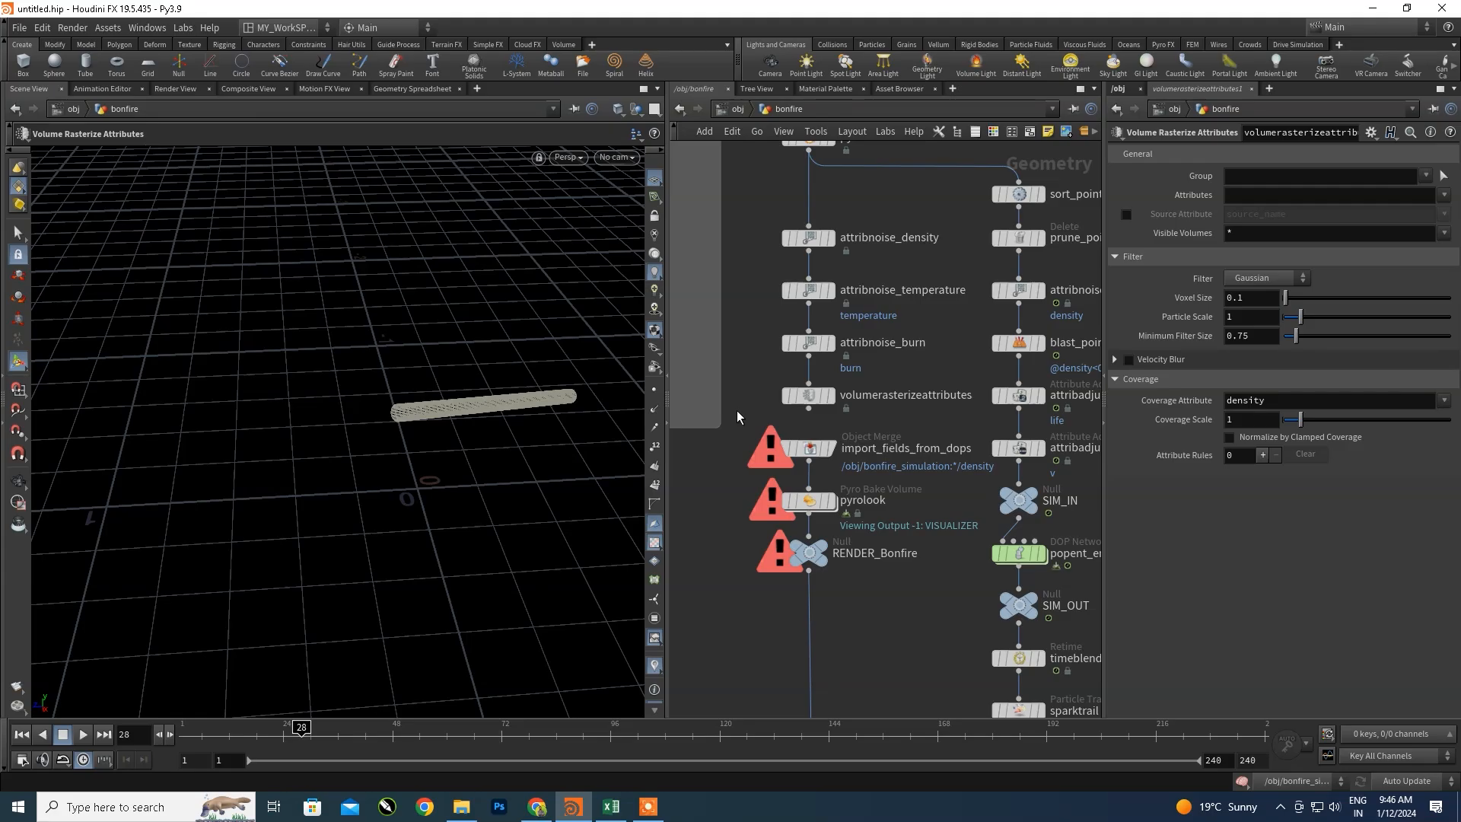
pyautogui.click(806, 399)
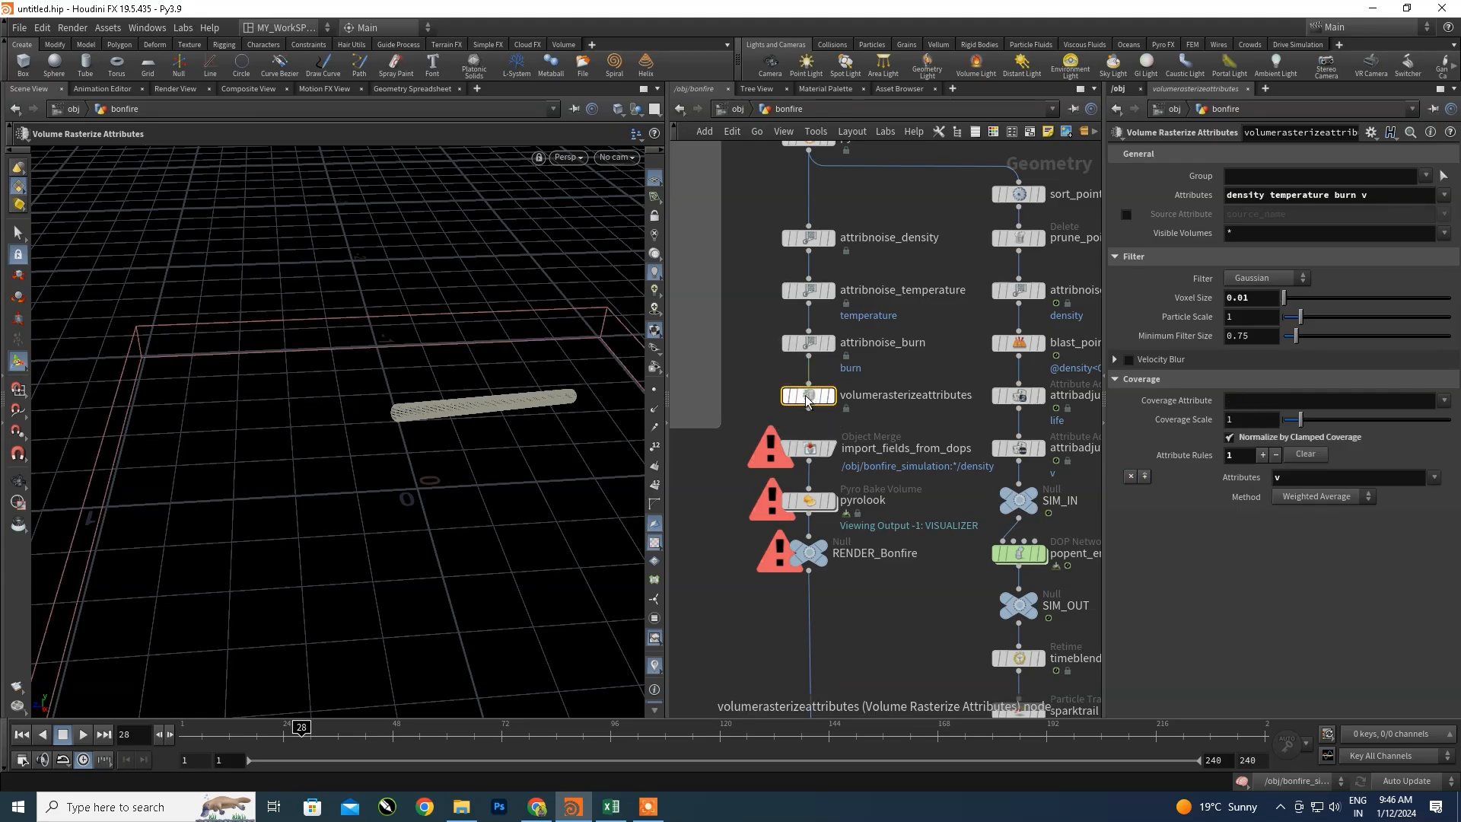
pyautogui.moveTo(807, 397)
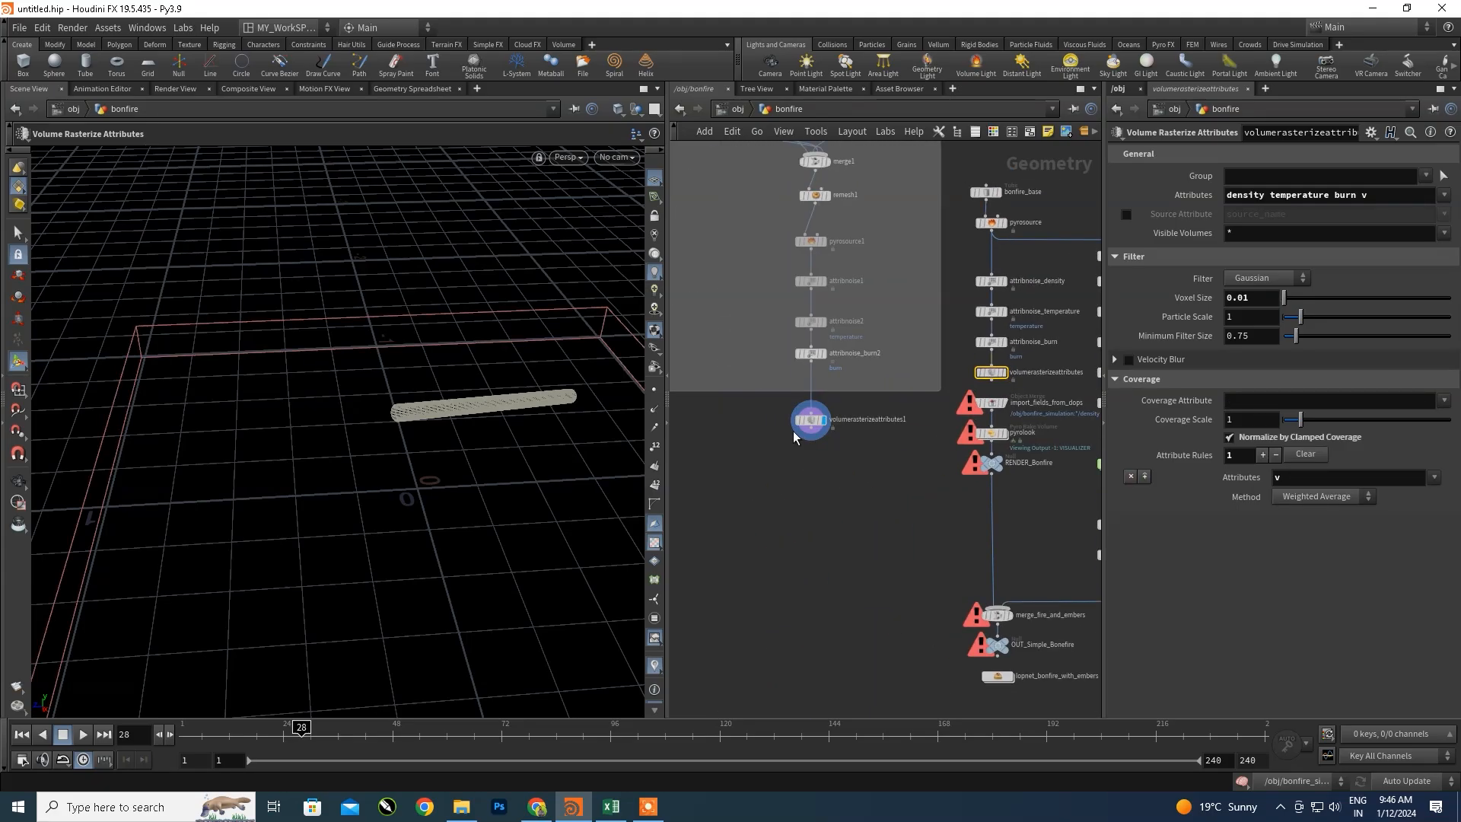
pyautogui.click(809, 419)
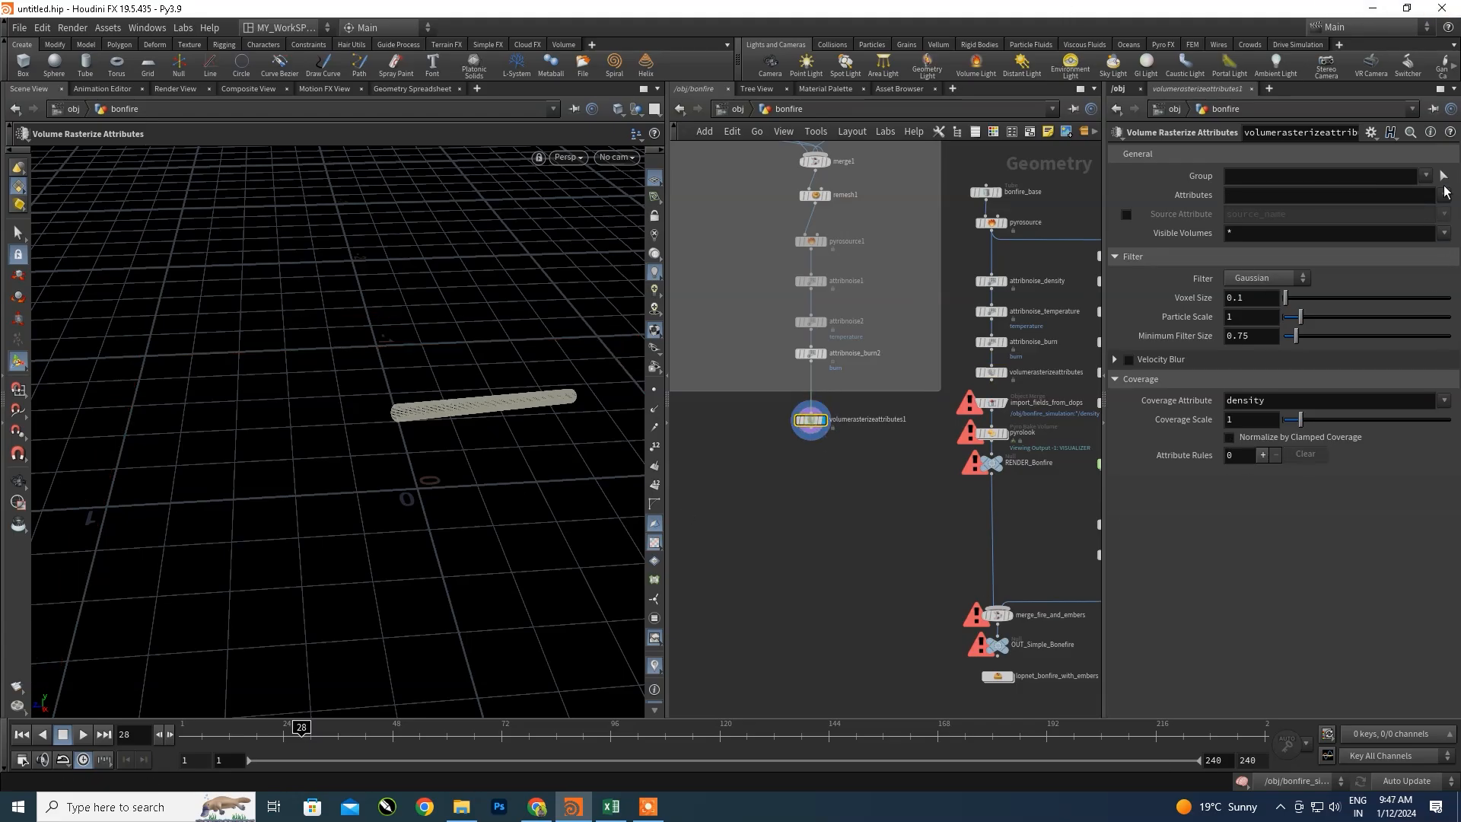
pyautogui.click(1444, 195)
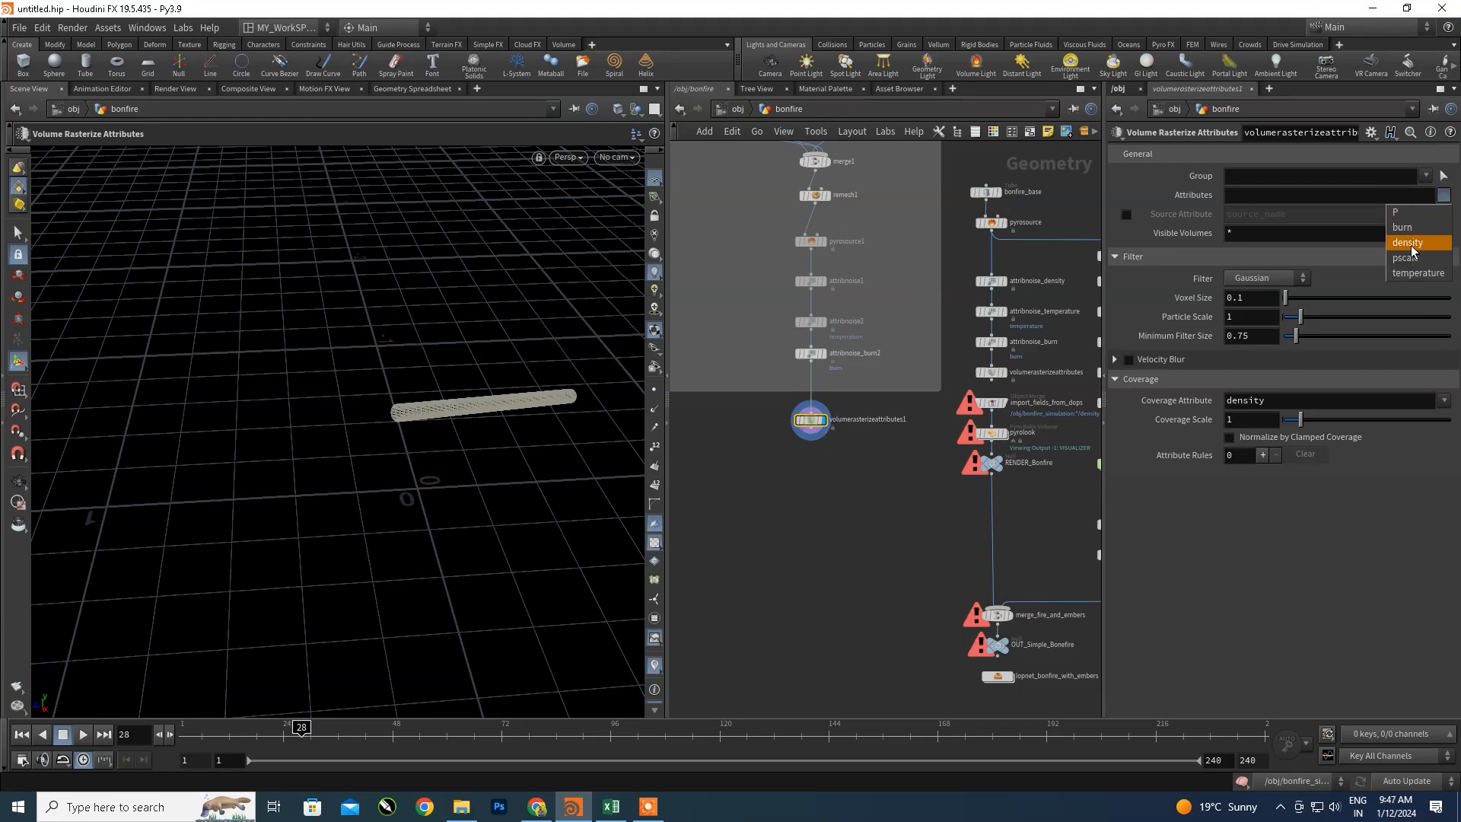
pyautogui.click(1410, 244)
pyautogui.click(1445, 196)
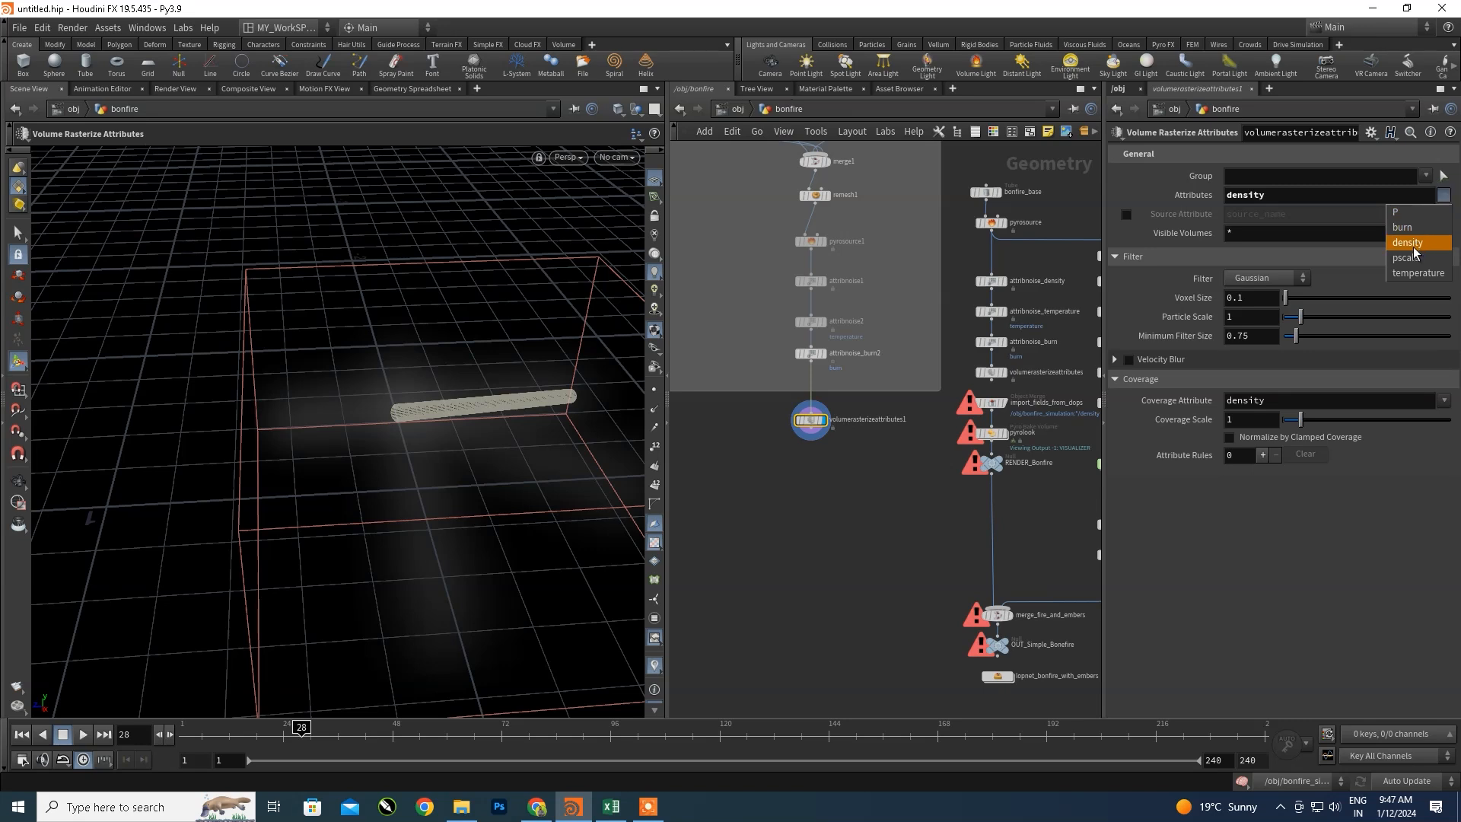
pyautogui.click(1412, 272)
pyautogui.click(1444, 196)
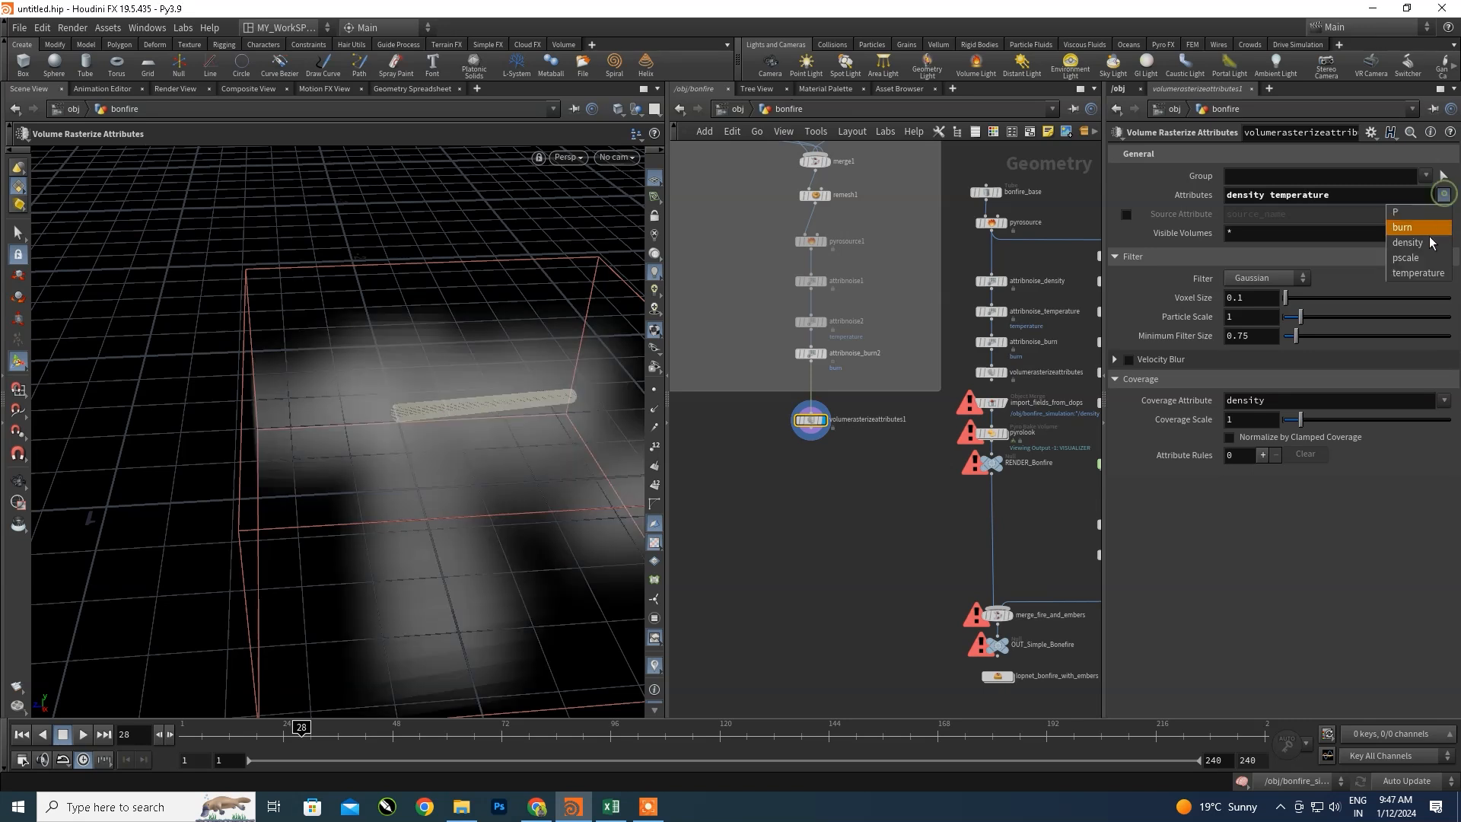
pyautogui.click(1415, 230)
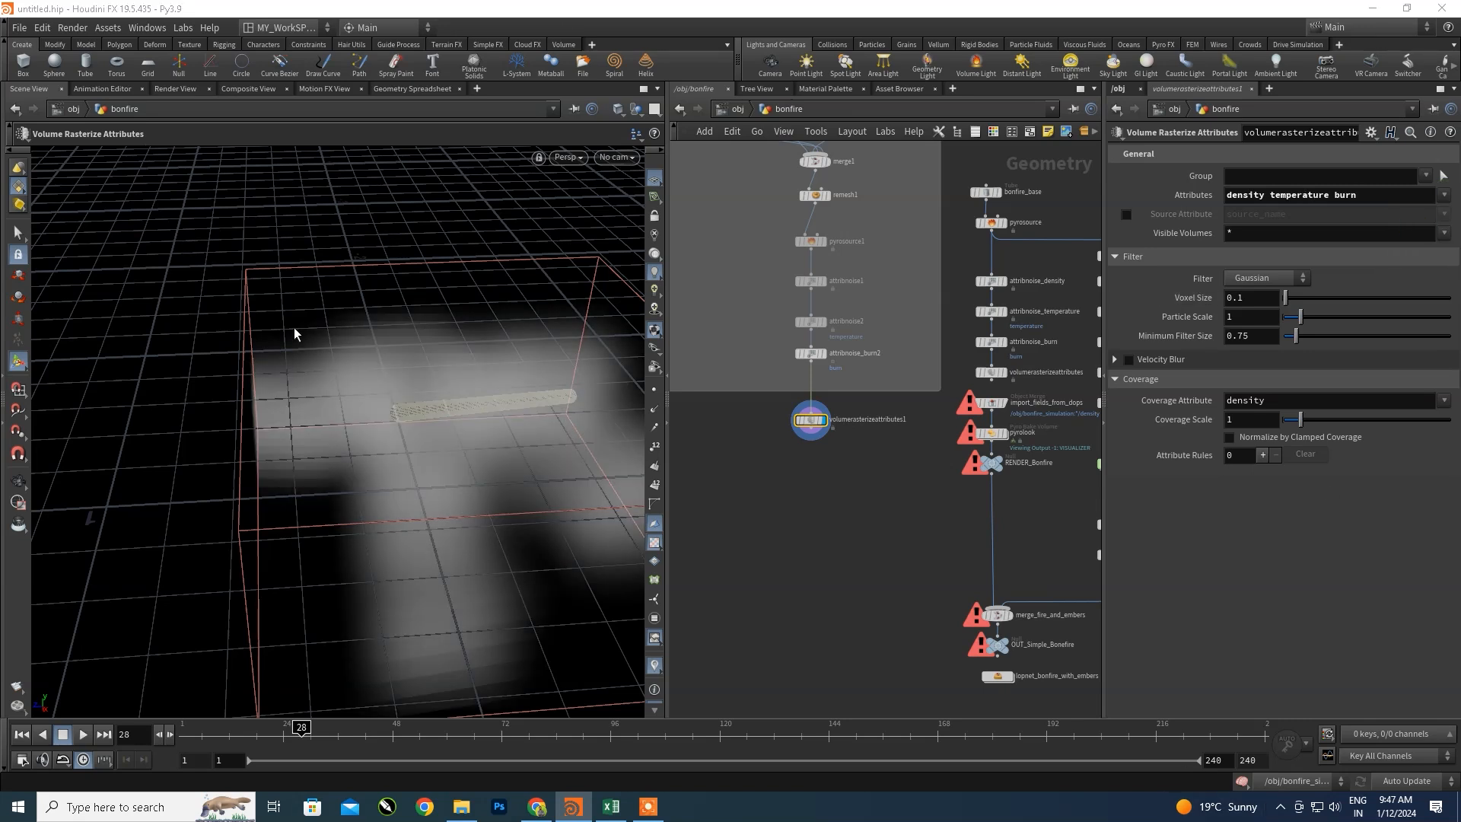
# - Compare with the reference rasterize node and set the new node's voxel size to .01
pyautogui.keyDown('alt'); pyautogui.moveTo(361, 444); pyautogui.dragTo(457, 444, button='right'); pyautogui.keyUp('alt')
pyautogui.keyDown('alt'); pyautogui.moveTo(456, 443); pyautogui.dragTo(361, 510); pyautogui.keyUp('alt')
pyautogui.click(993, 373)
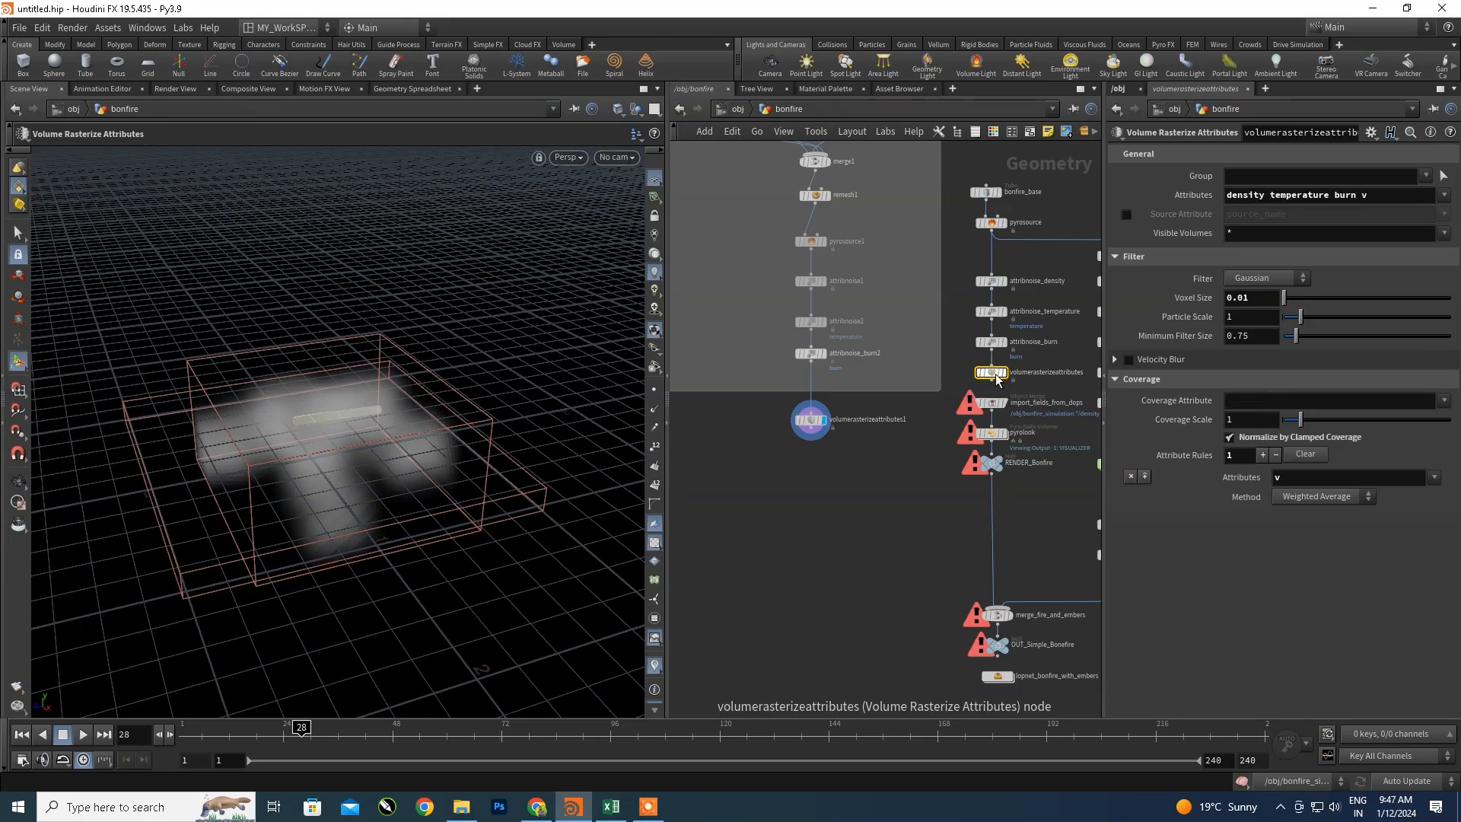
pyautogui.click(812, 423)
pyautogui.moveTo(1248, 298); pyautogui.dragTo(1144, 296)
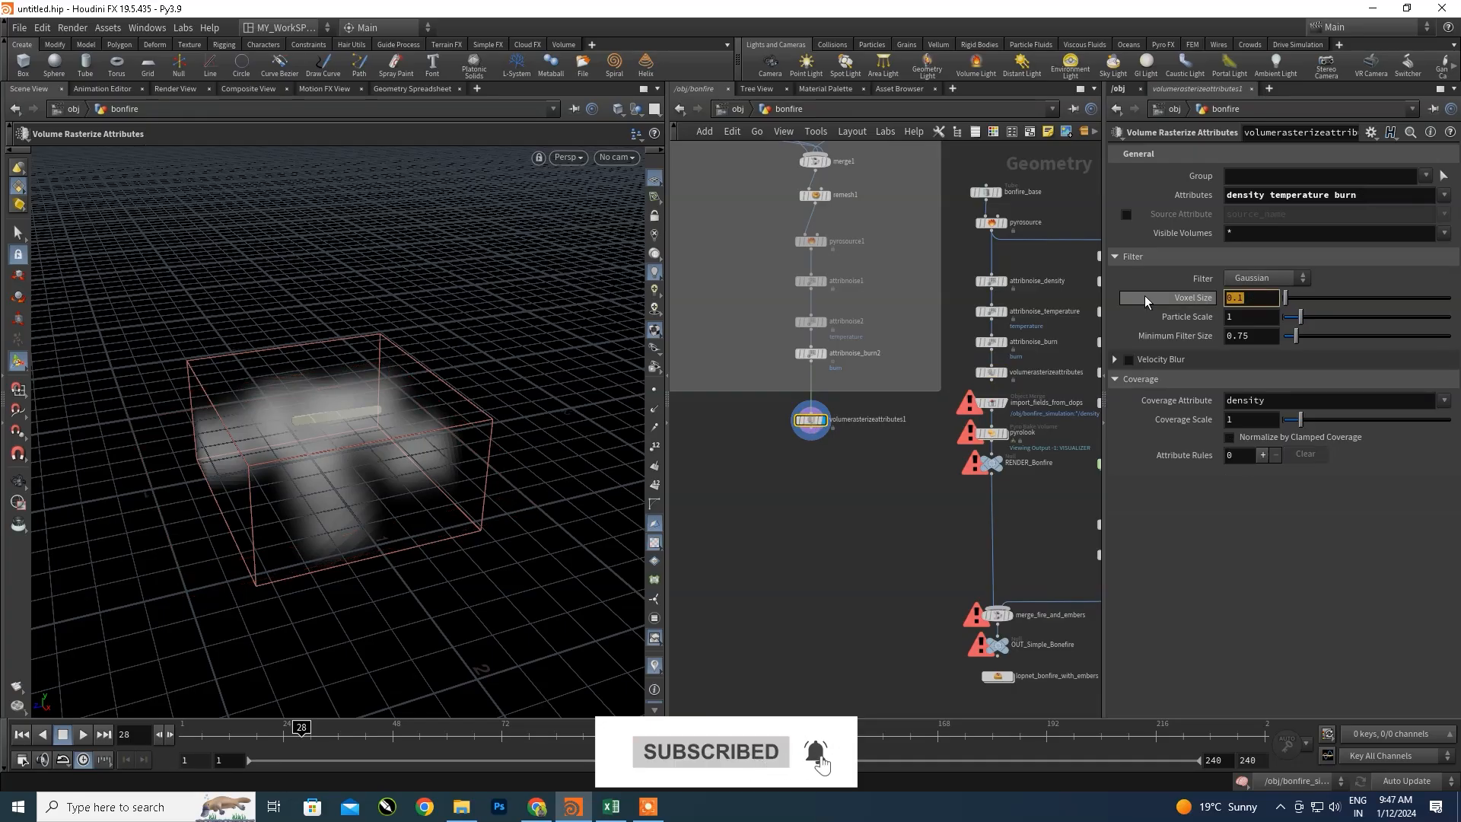
pyautogui.write('.01')
pyautogui.press('Return')
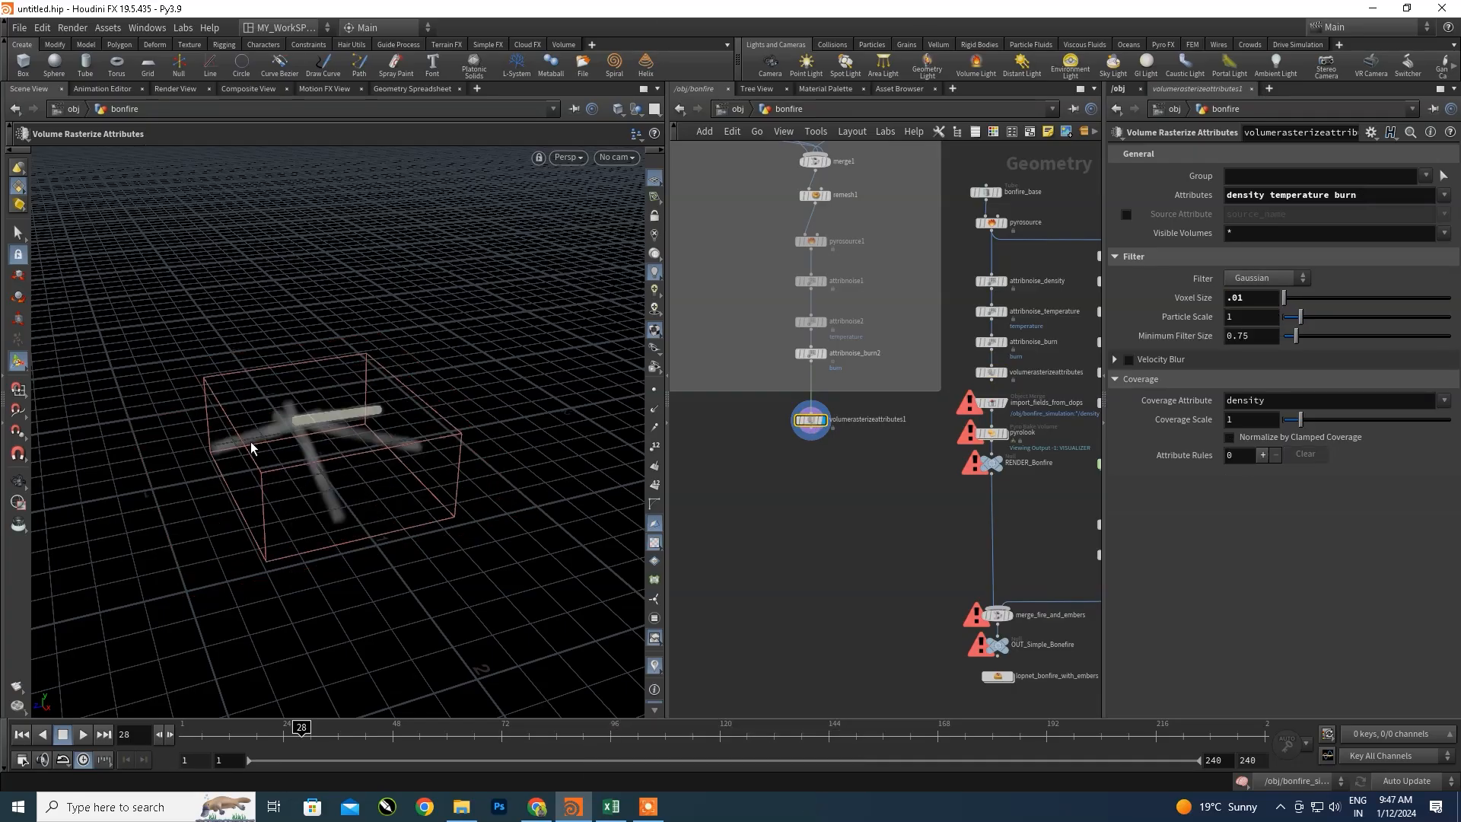
# - Turn off the template display of transform4 so only the rasterized volume shows, and inspect the volume
pyautogui.moveTo(284, 430); pyautogui.dragTo(281, 463, button='right')
pyautogui.moveTo(283, 465); pyautogui.dragTo(236, 461)
pyautogui.scroll(-3, 875, 328)
pyautogui.moveTo(875, 329); pyautogui.dragTo(875, 418, button='middle')
pyautogui.scroll(6, 726, 217)
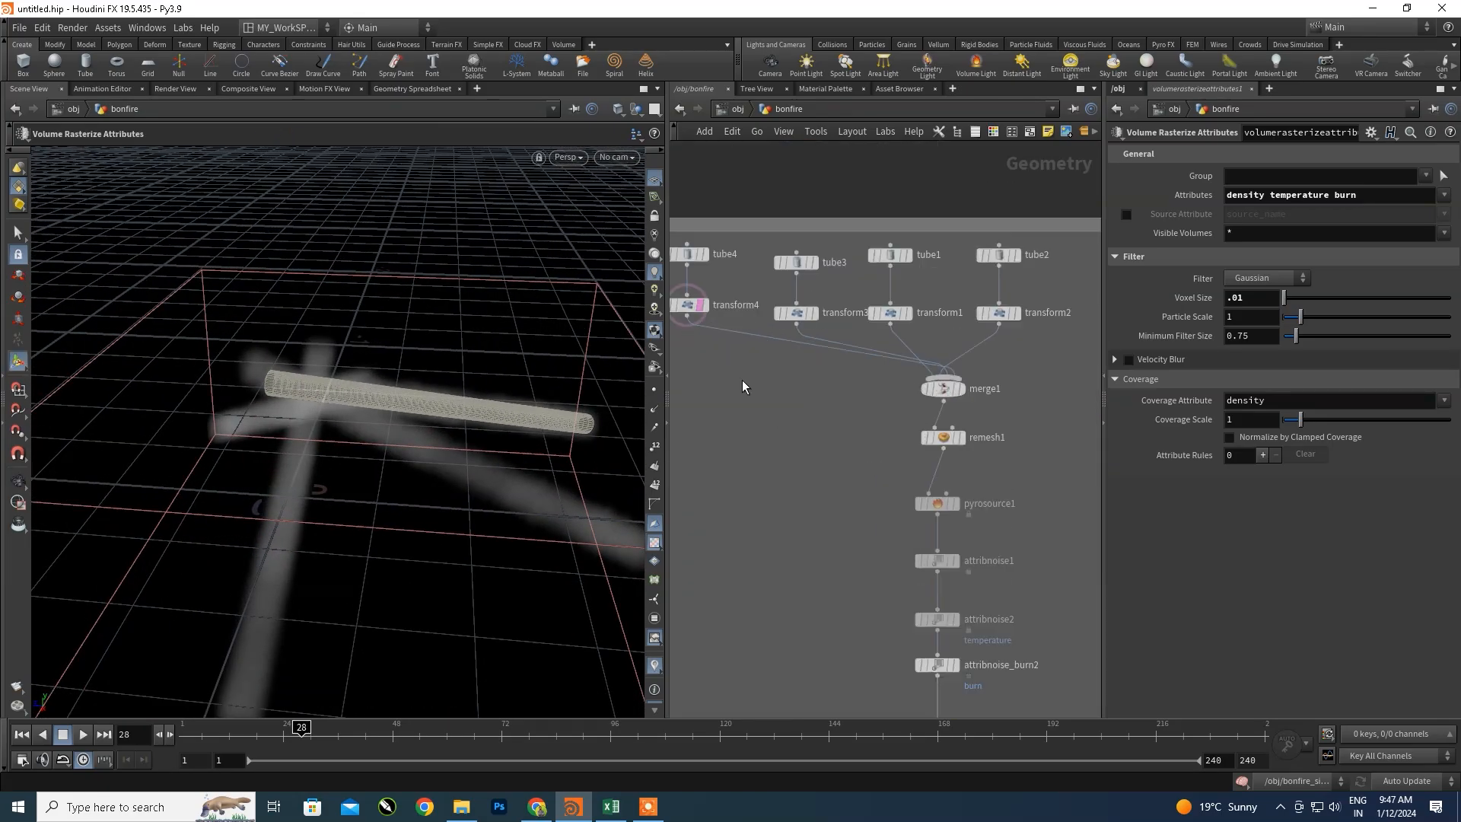
pyautogui.click(700, 312)
pyautogui.press('Escape')
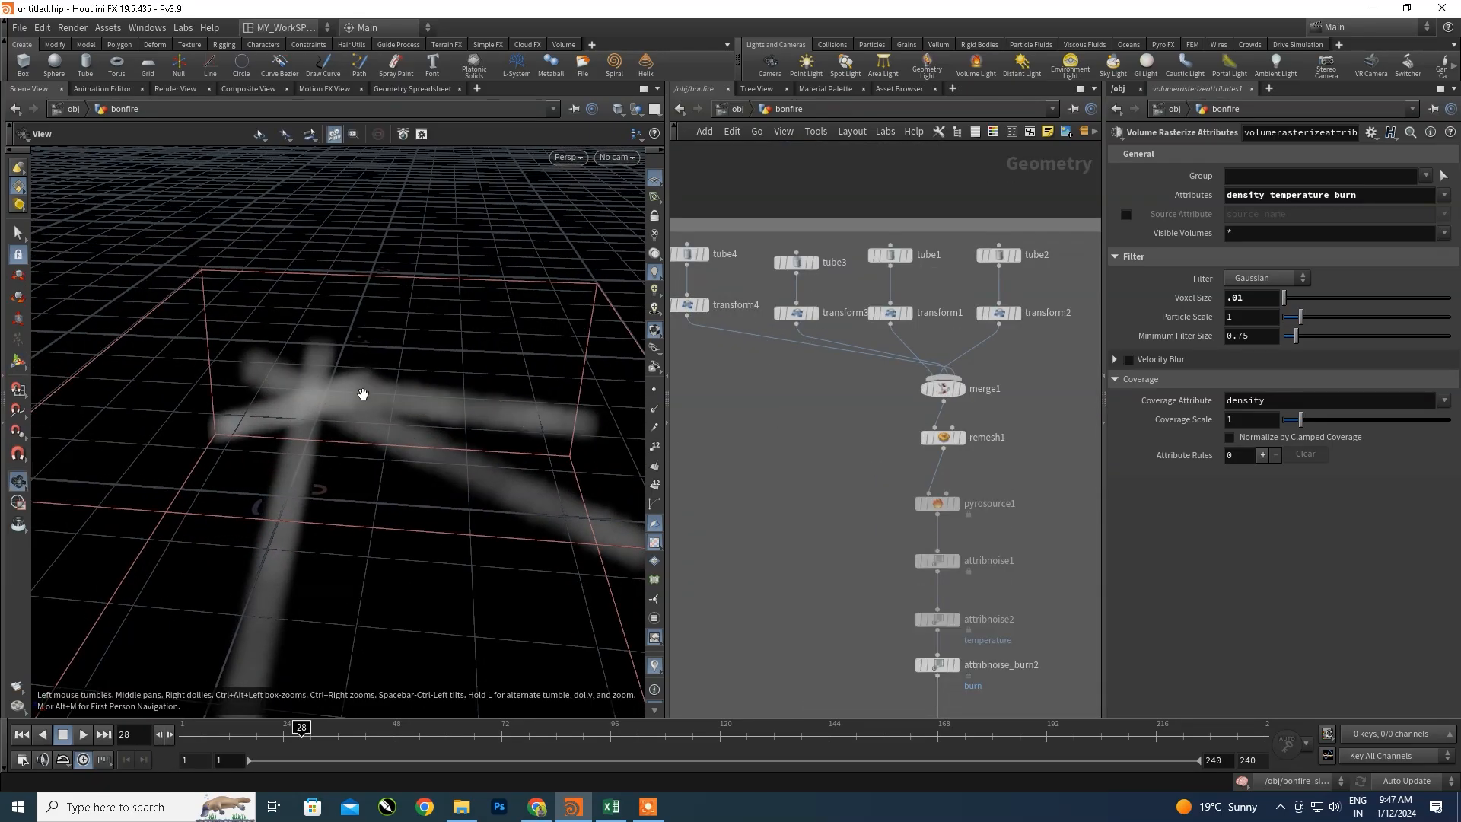
pyautogui.moveTo(365, 391); pyautogui.dragTo(357, 422)
pyautogui.moveTo(357, 422); pyautogui.dragTo(407, 453, button='right')
pyautogui.moveTo(407, 454); pyautogui.dragTo(369, 441, button='middle')
pyautogui.scroll(-4, 958, 457)
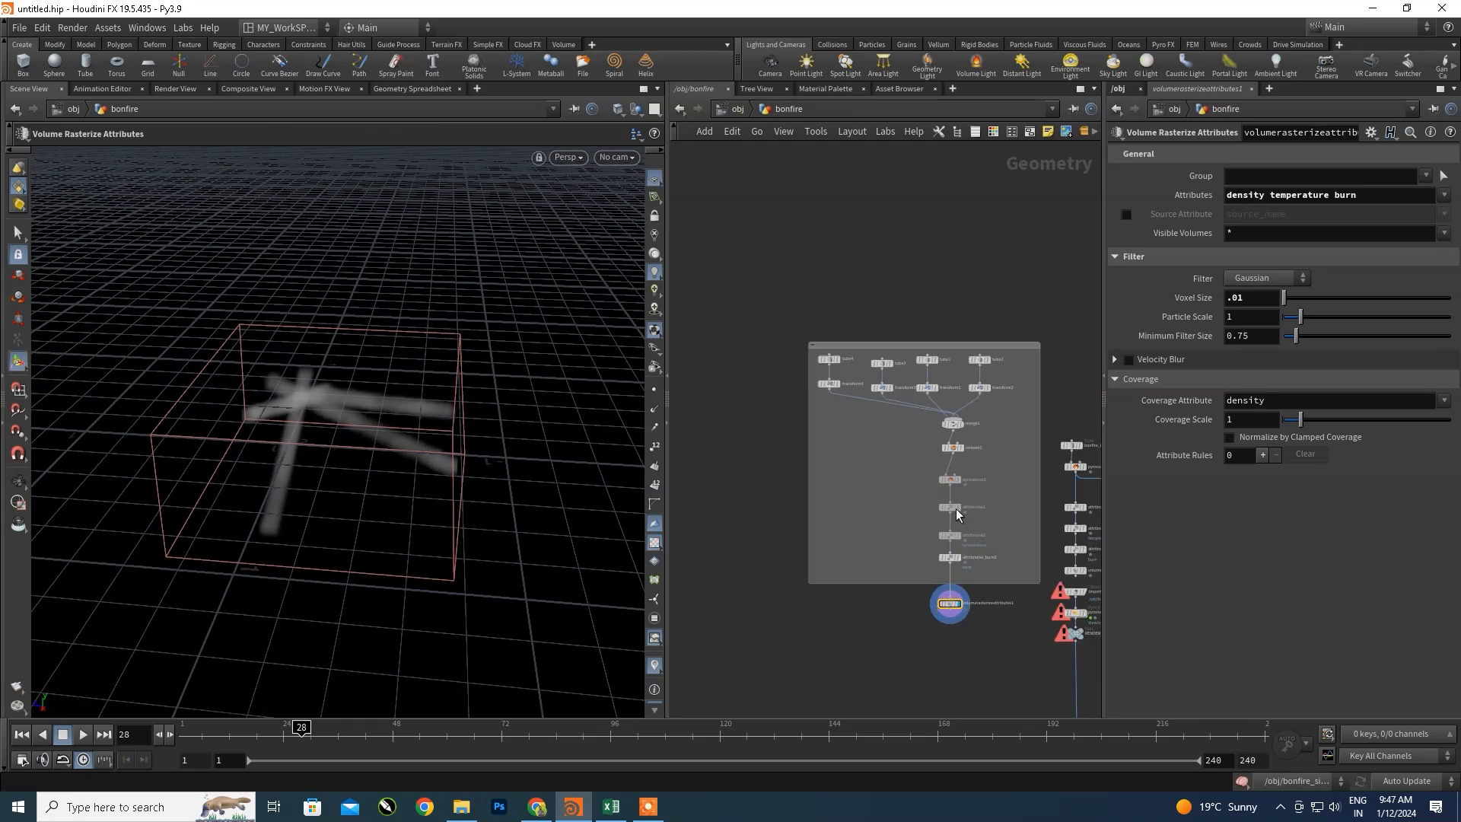
# - Move the volumerasterizeattributes1 node sideways so it no longer sits directly under attribnoise_burn2
pyautogui.middleClick(956, 508)
pyautogui.scroll(-1, 926, 513)
pyautogui.scroll(3, 944, 506)
pyautogui.middleClick(944, 506)
pyautogui.middleClick(927, 499)
pyautogui.moveTo(879, 466); pyautogui.dragTo(785, 378, button='middle')
pyautogui.scroll(3, 841, 407)
pyautogui.middleClick(854, 479)
pyautogui.moveTo(828, 501); pyautogui.dragTo(896, 439, button='middle')
pyautogui.scroll(-2, 864, 503)
pyautogui.moveTo(904, 577); pyautogui.dragTo(877, 561, button='middle')
pyautogui.moveTo(877, 501); pyautogui.dragTo(775, 500)
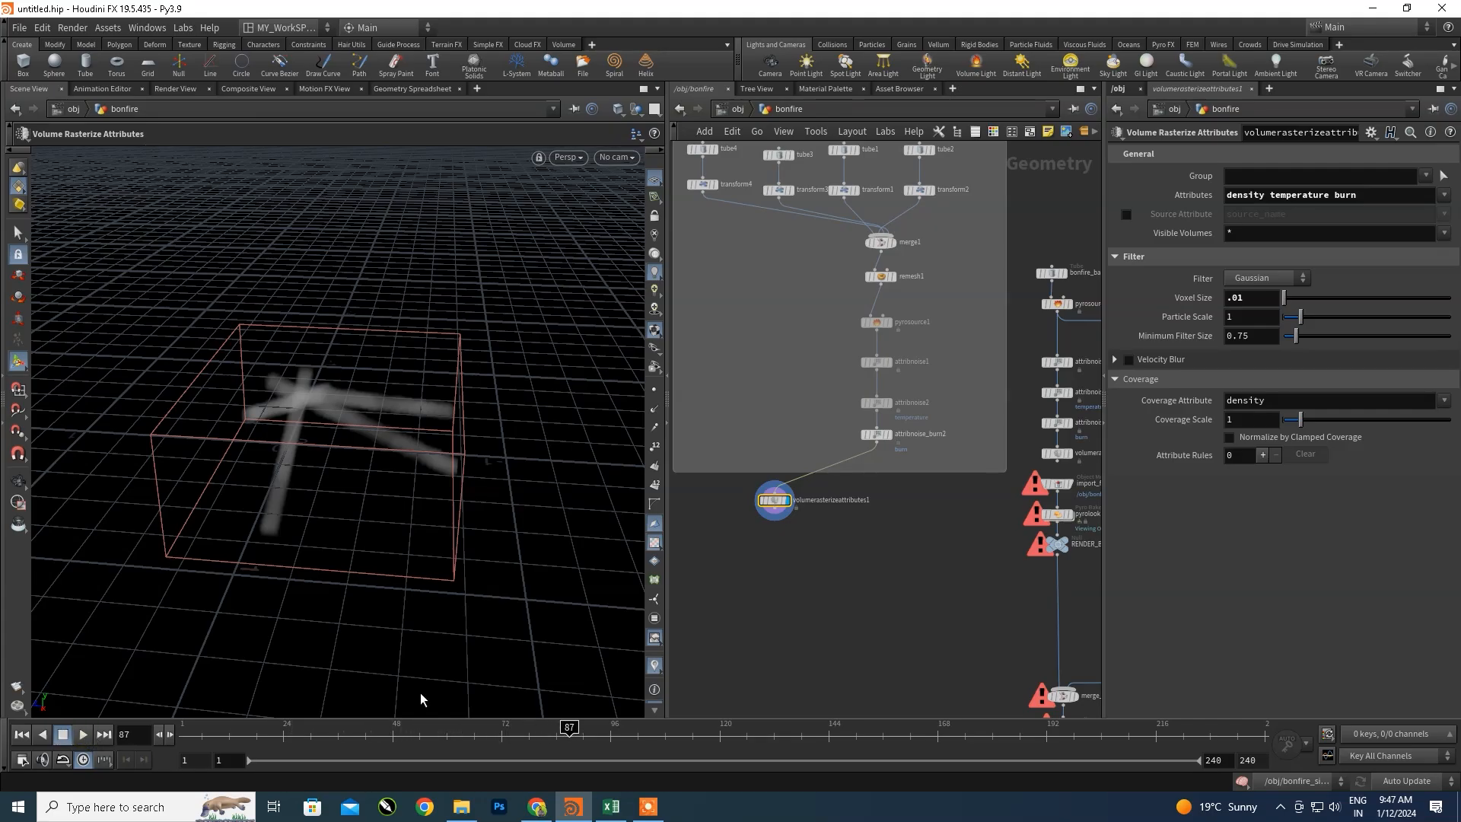
# - Display the output of the reference bonfire chain's Volume Rasterize Attributes node for comparison
pyautogui.scroll(-3, 982, 507)
pyautogui.moveTo(995, 502); pyautogui.dragTo(878, 523, button='middle')
pyautogui.scroll(8, 905, 524)
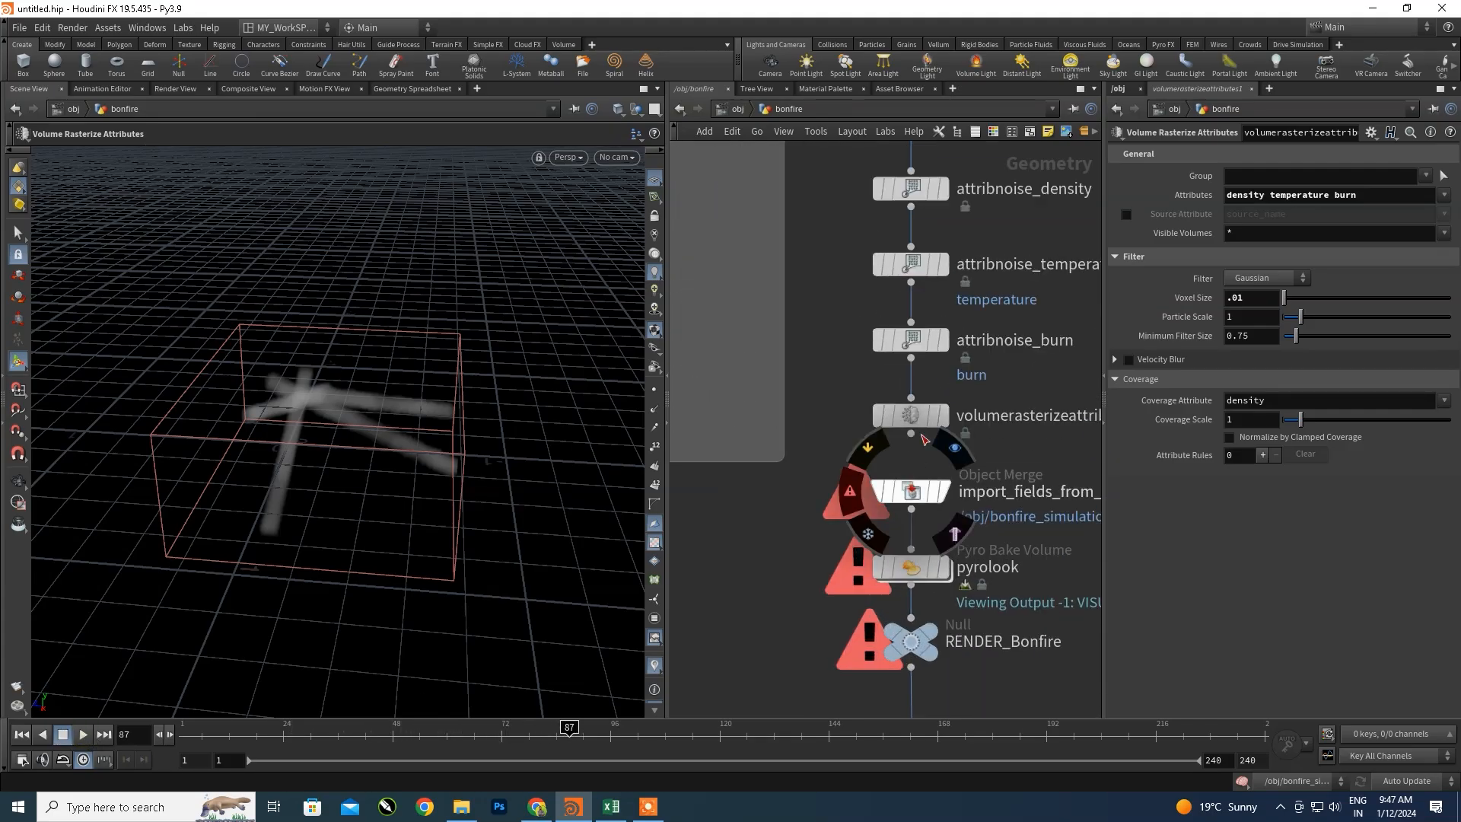
pyautogui.click(943, 418)
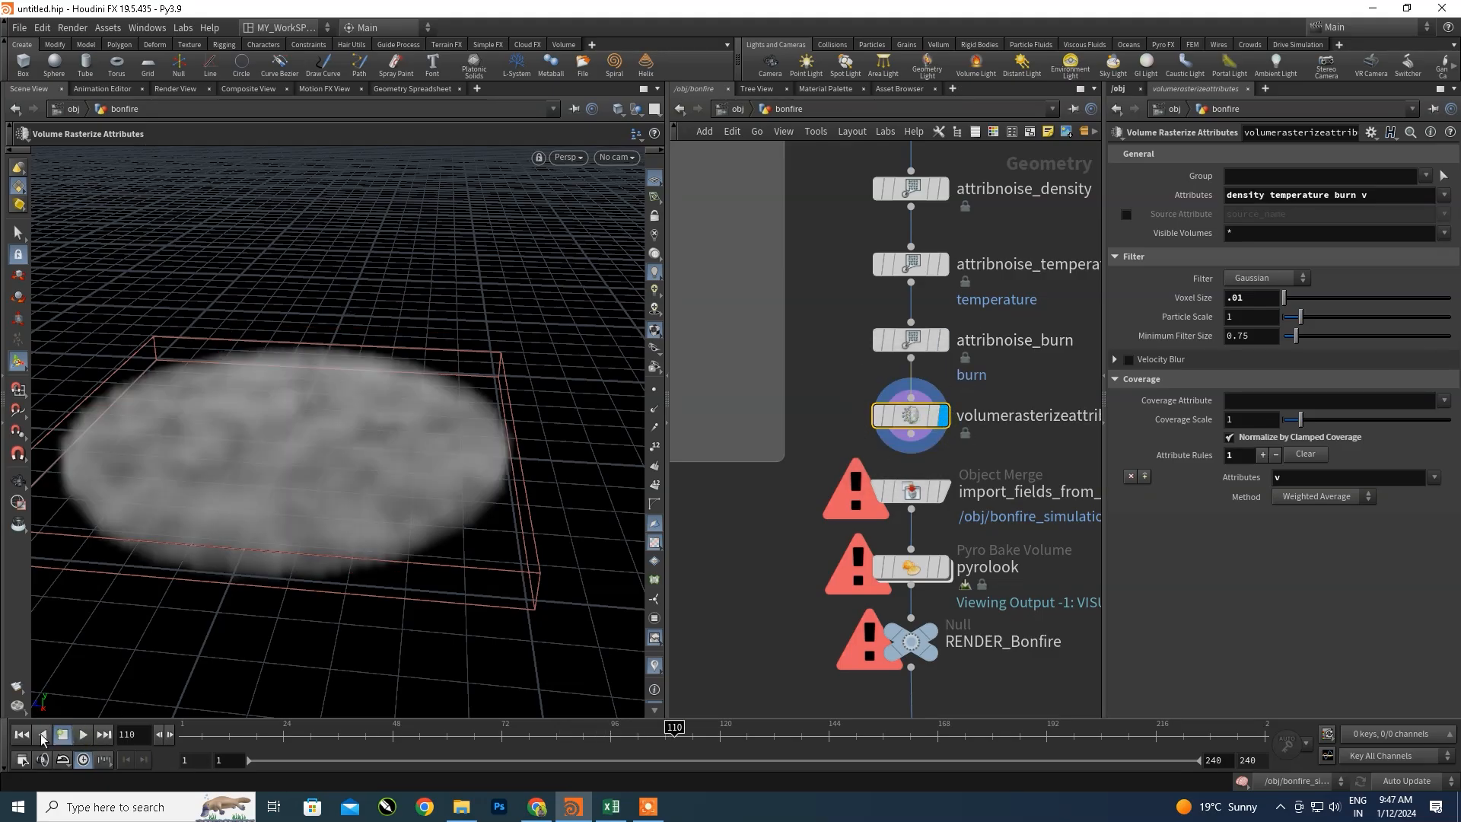
# - Display sort_points, prune_points and attribnoise_density1 in turn to inspect the points of the reference embers branch
pyautogui.scroll(-6, 954, 440)
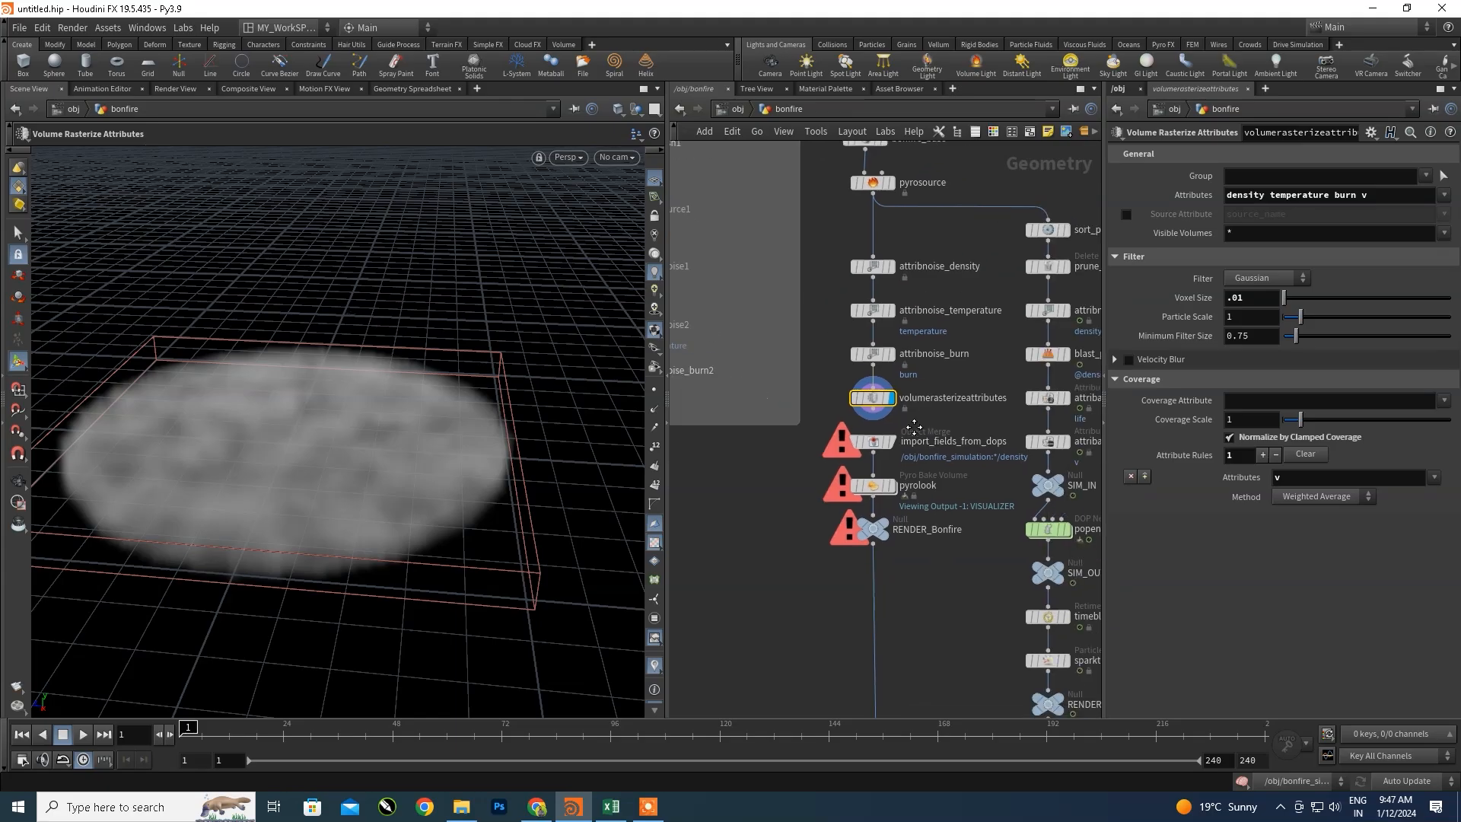
pyautogui.scroll(4, 902, 449)
pyautogui.moveTo(961, 319)
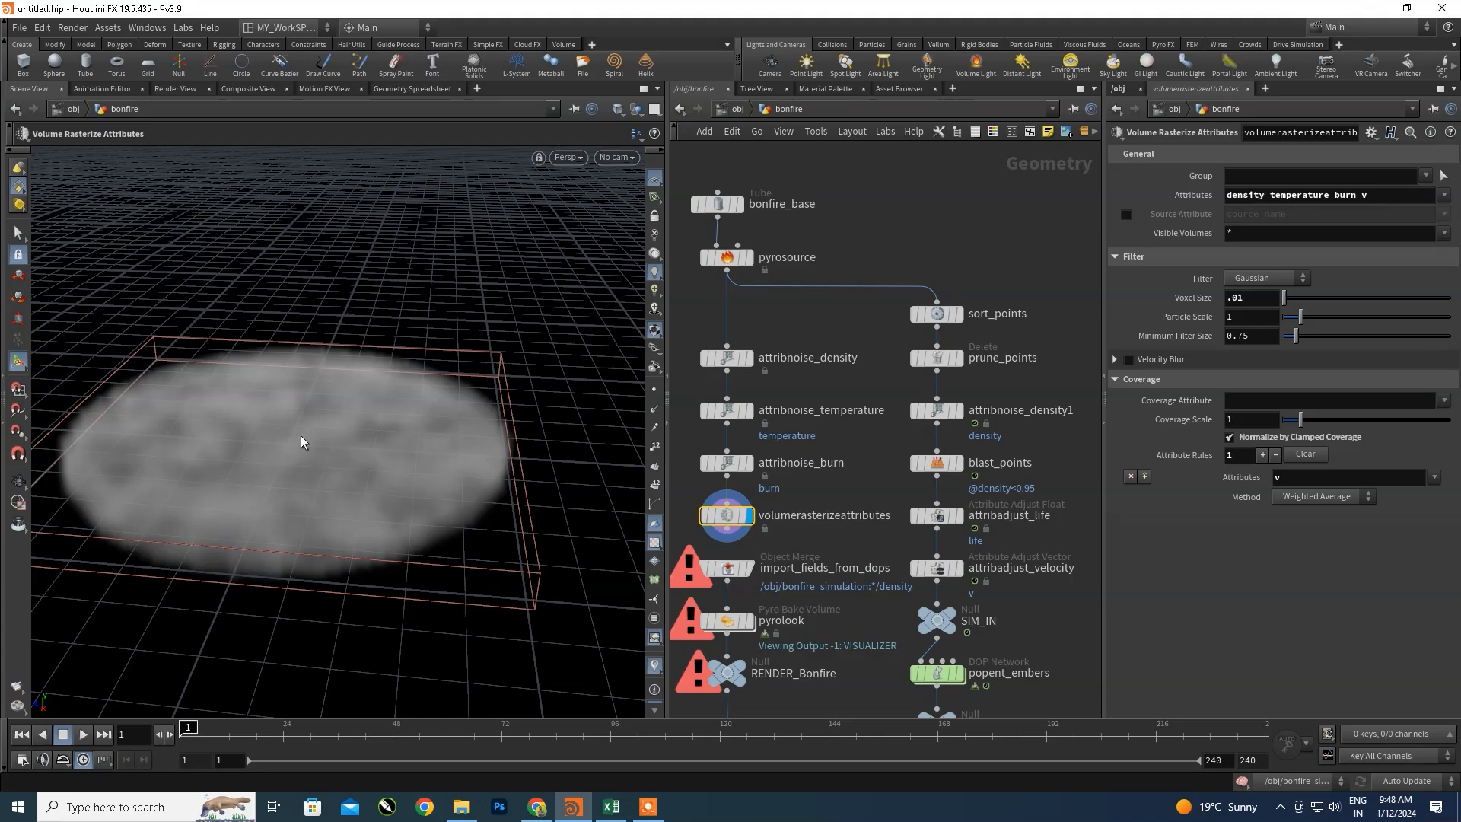
pyautogui.keyDown('alt'); pyautogui.scroll(-4, 300, 436); pyautogui.keyUp('alt')
pyautogui.press('Return')
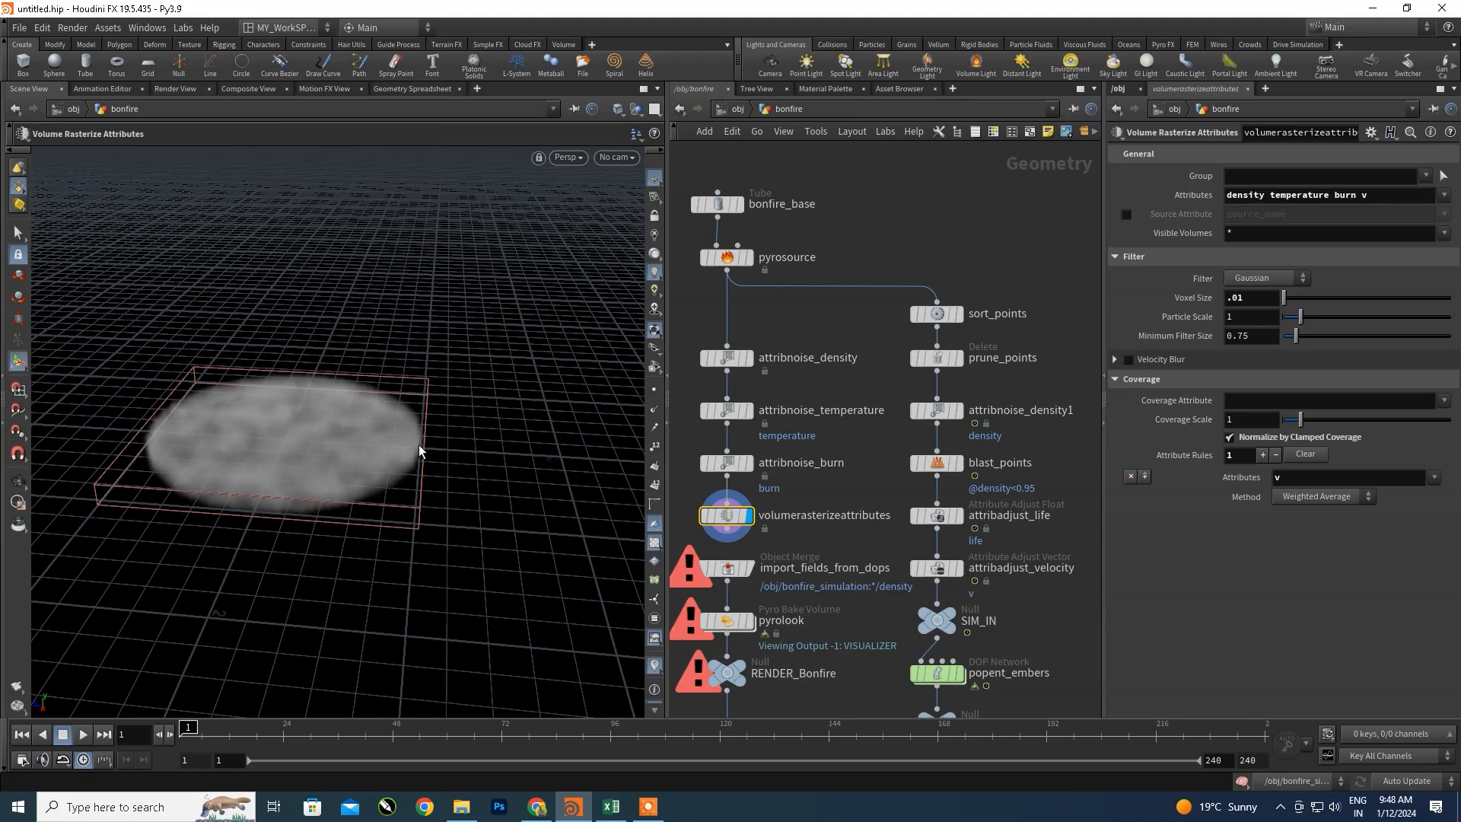
pyautogui.scroll(-2, 837, 352)
pyautogui.moveTo(856, 367); pyautogui.dragTo(904, 402, button='middle')
pyautogui.scroll(3, 937, 372)
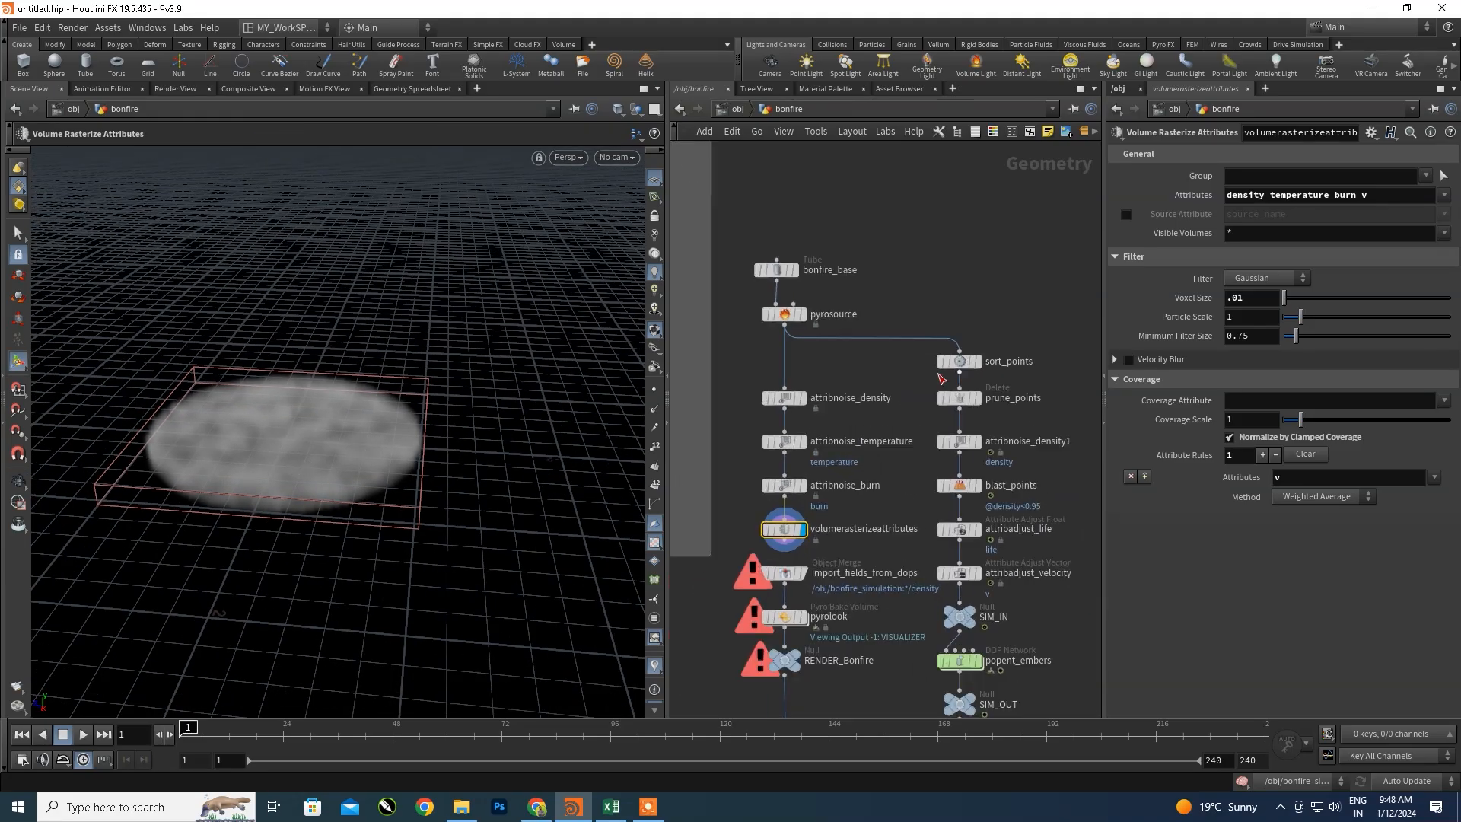
pyautogui.click(997, 358)
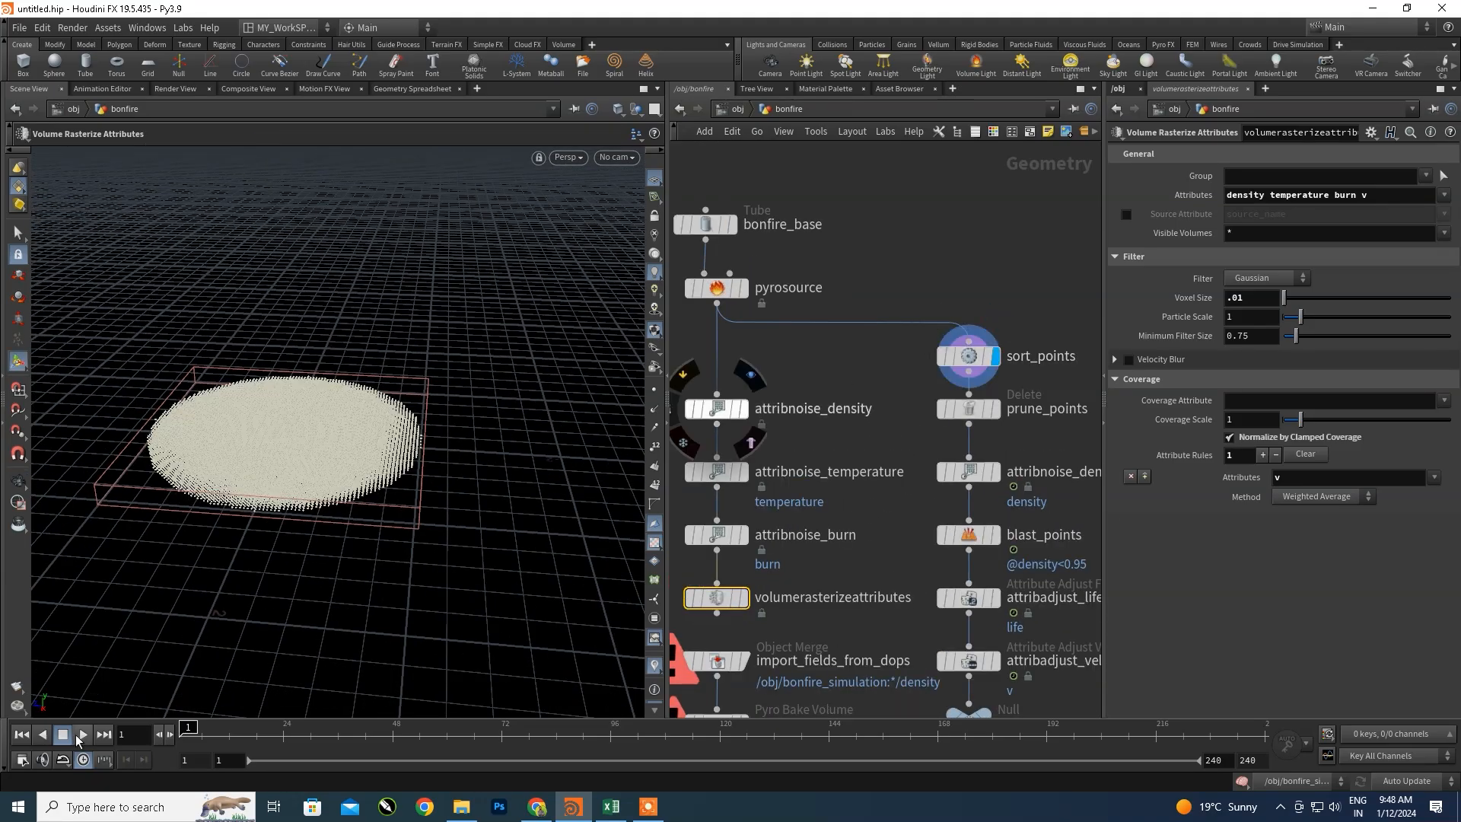
pyautogui.click(995, 409)
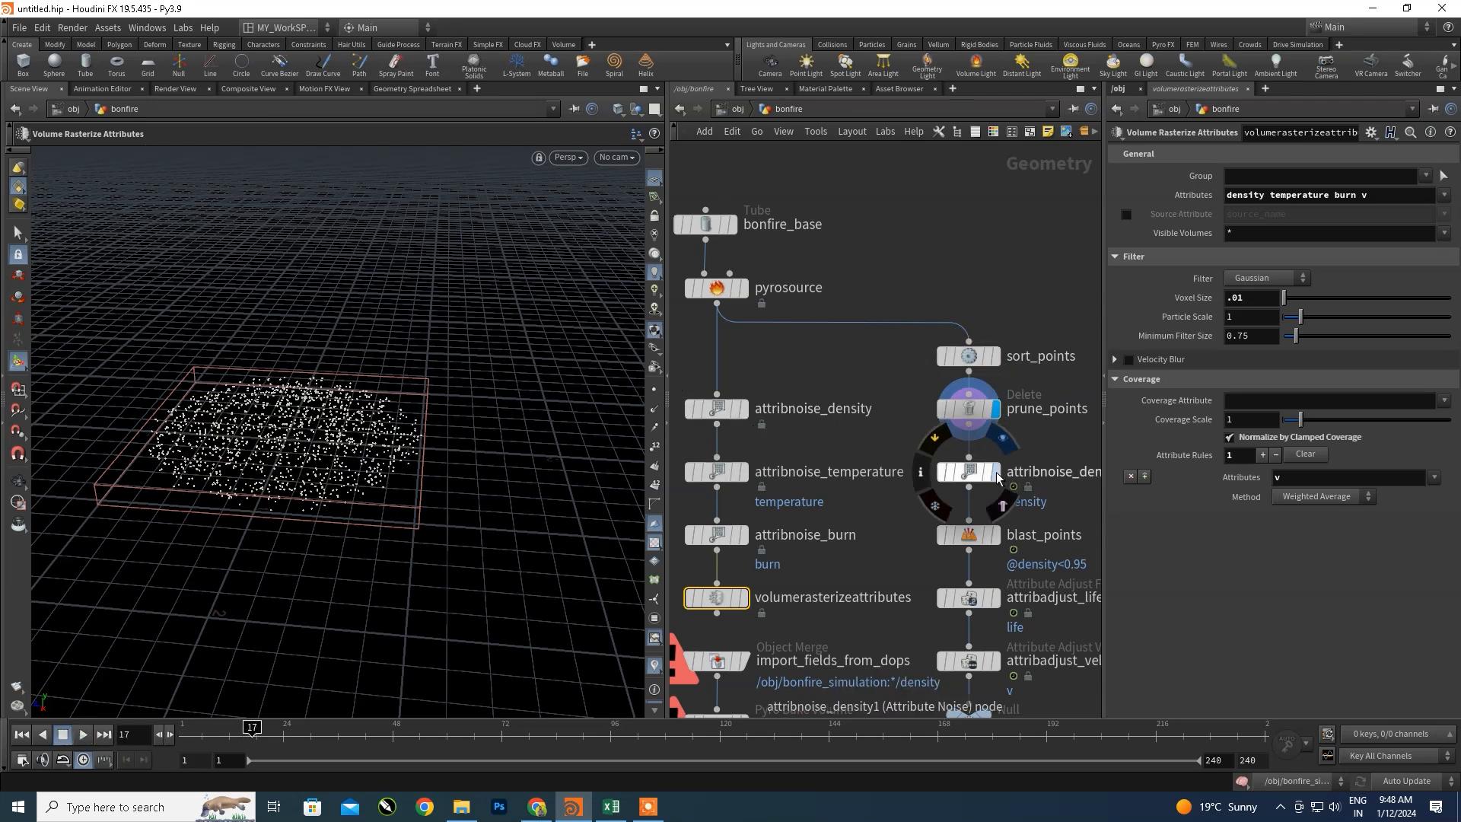
pyautogui.click(995, 472)
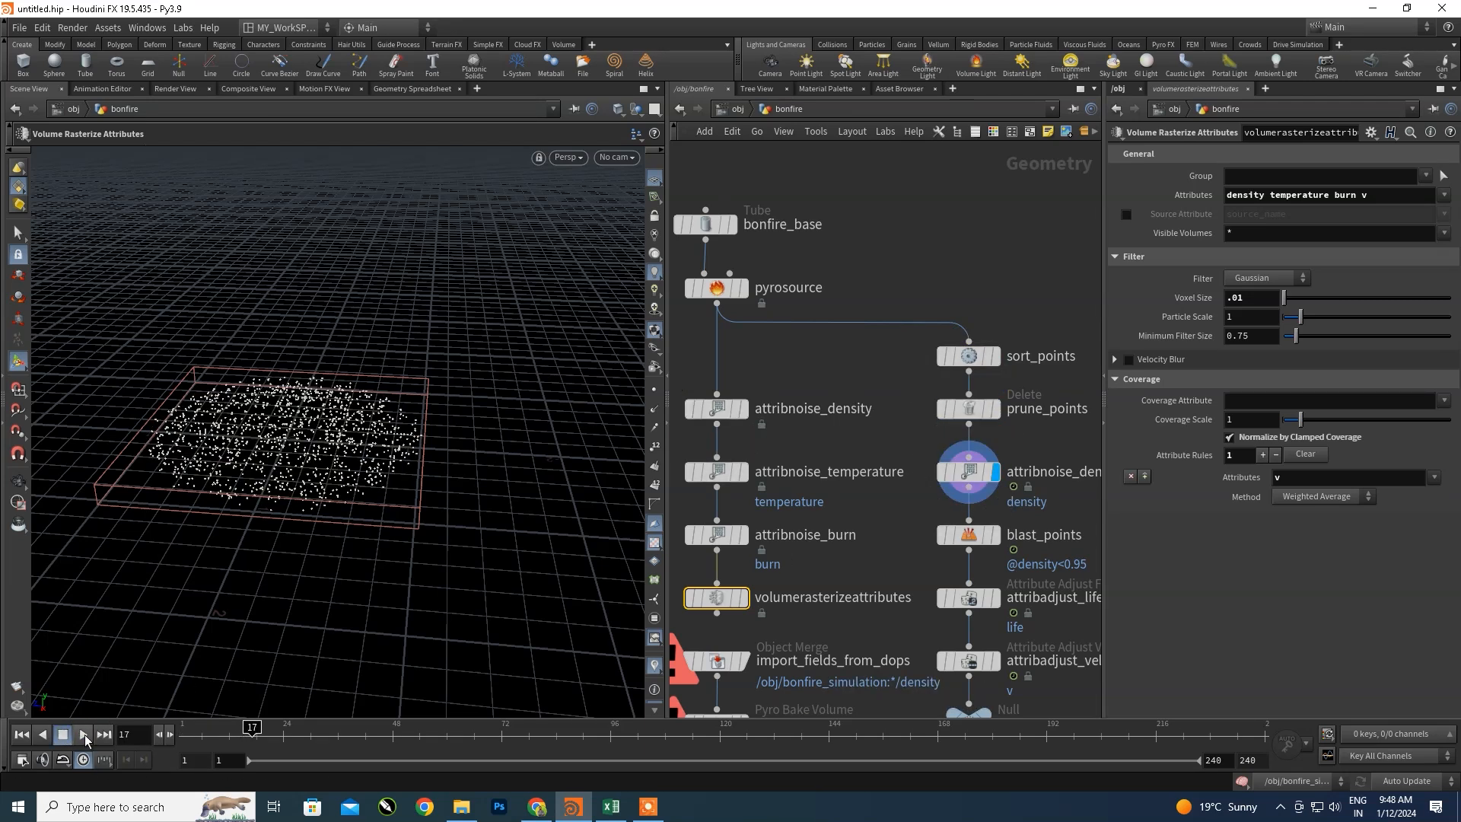
# - Display blast_points and attribadjust_life in turn to inspect the reduced ember points, and show attribadjust_life's parameters
pyautogui.click(976, 537)
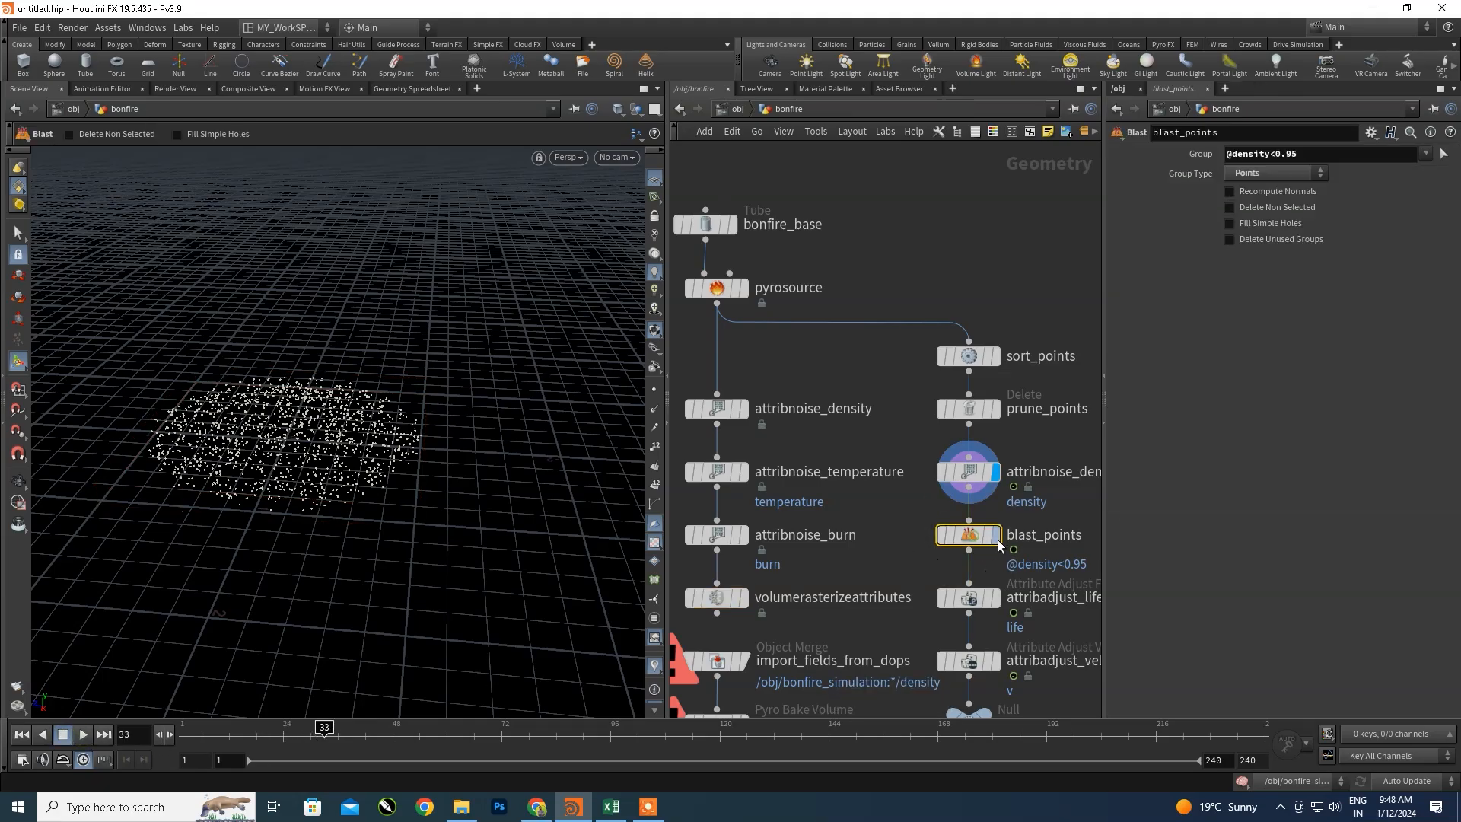
pyautogui.click(994, 537)
pyautogui.moveTo(1006, 596); pyautogui.dragTo(966, 481, button='middle')
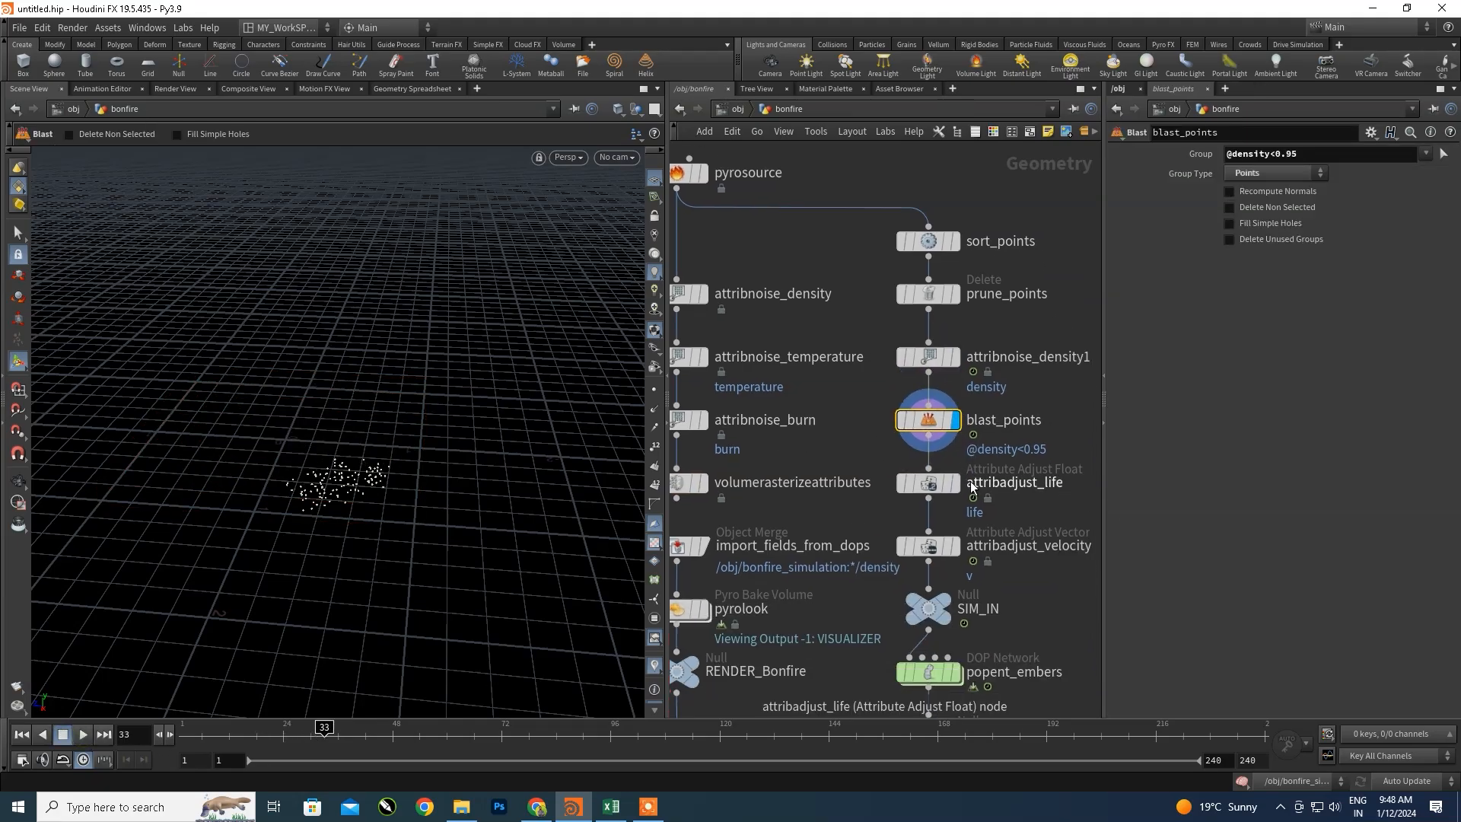
pyautogui.click(955, 485)
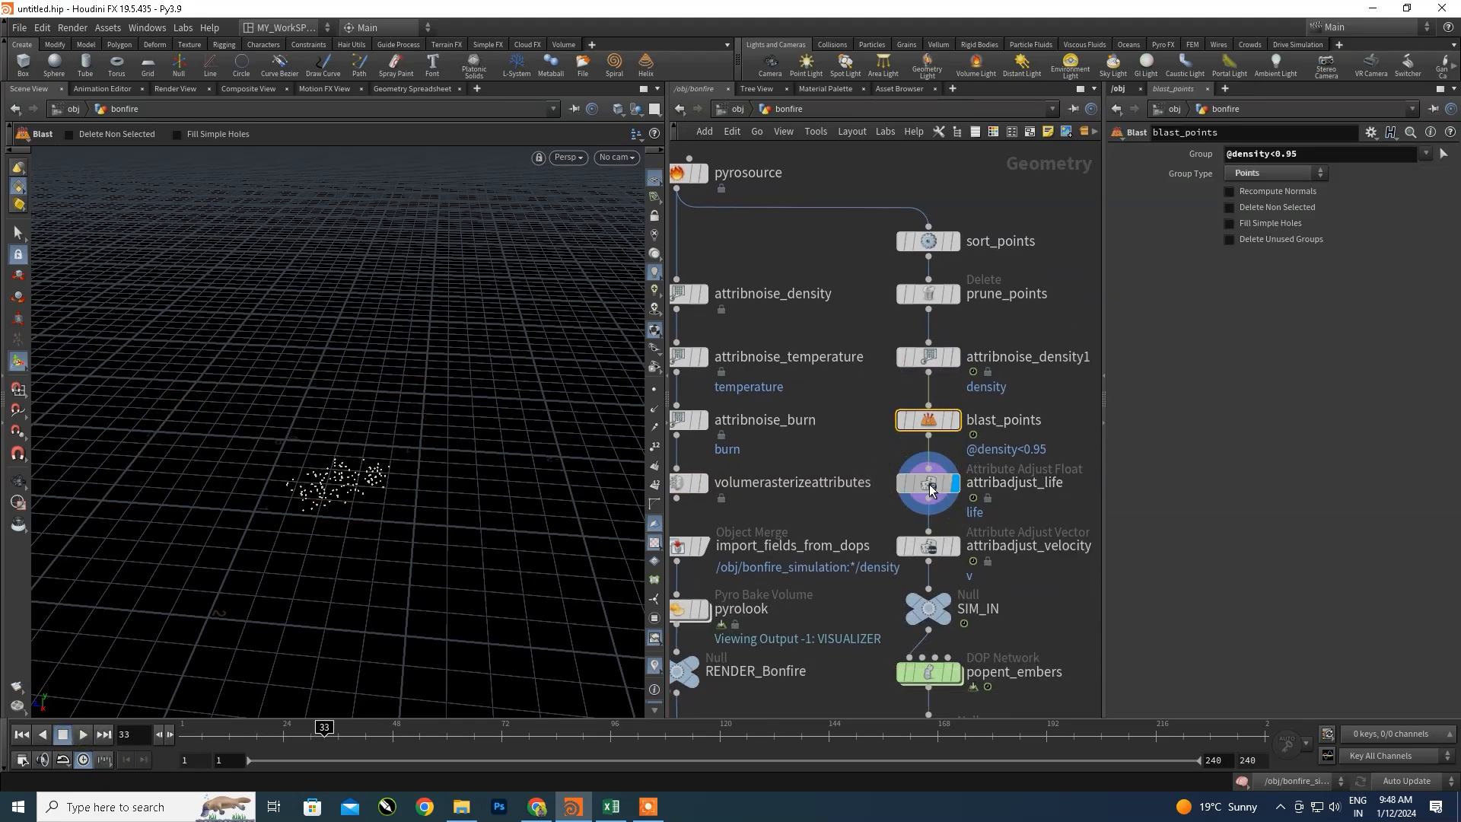
pyautogui.click(928, 483)
# - Display attribadjust_velocity with its parameters and play the timeline from the first frame to inspect the moving ember points
pyautogui.click(956, 546)
pyautogui.click(928, 546)
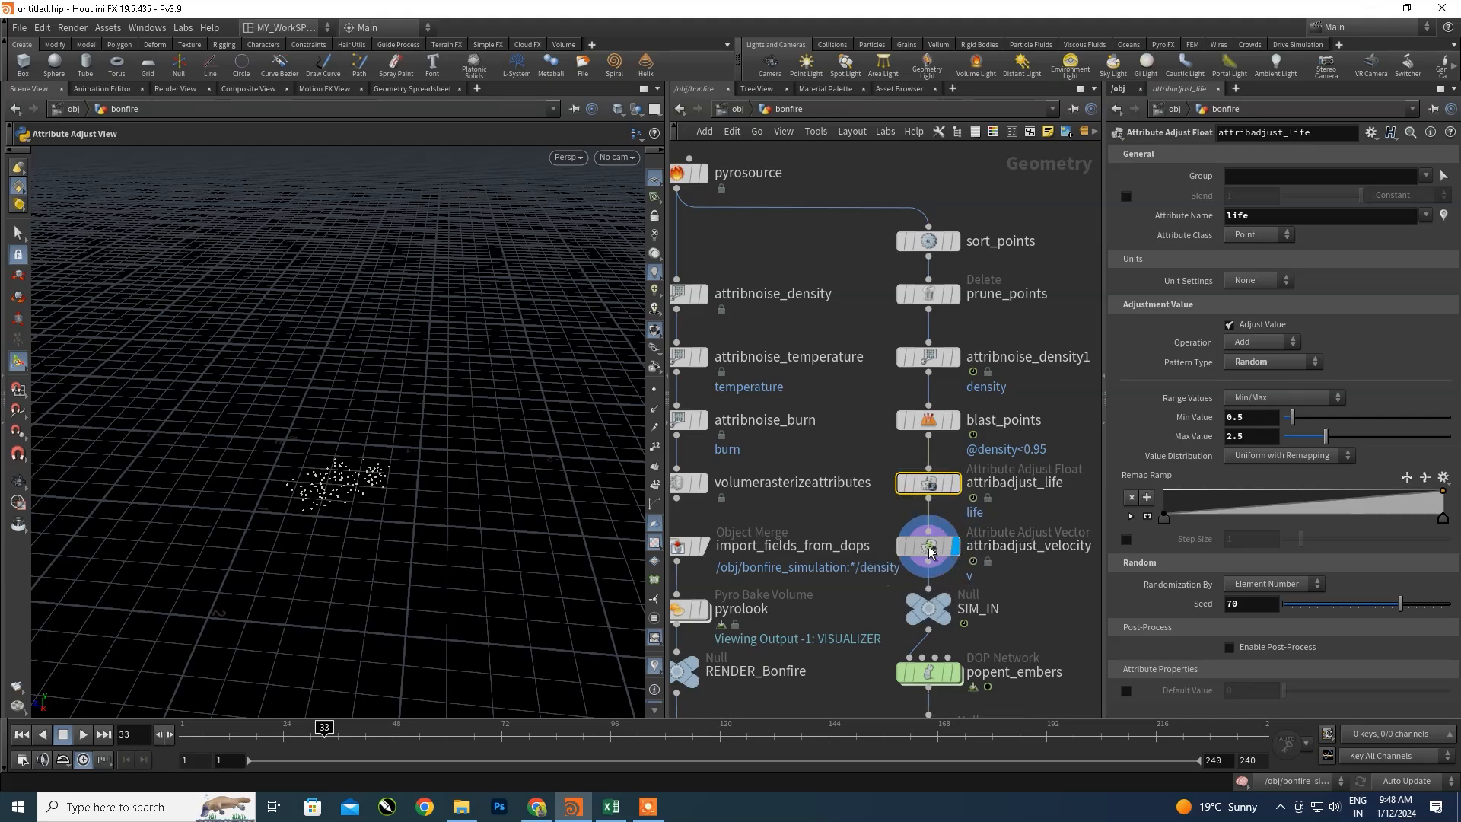
pyautogui.click(23, 736)
pyautogui.click(83, 733)
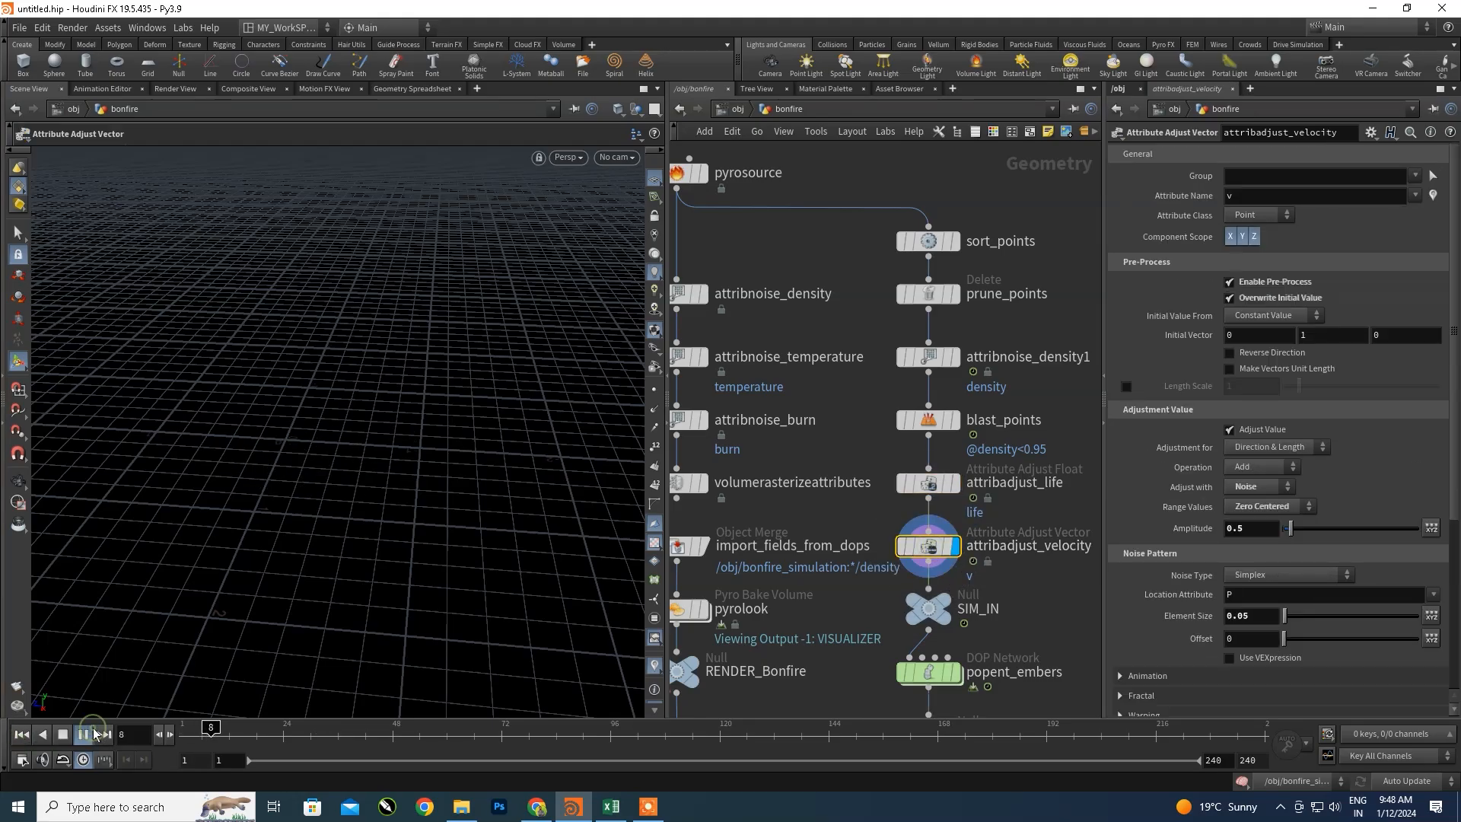
pyautogui.click(97, 730)
pyautogui.click(22, 736)
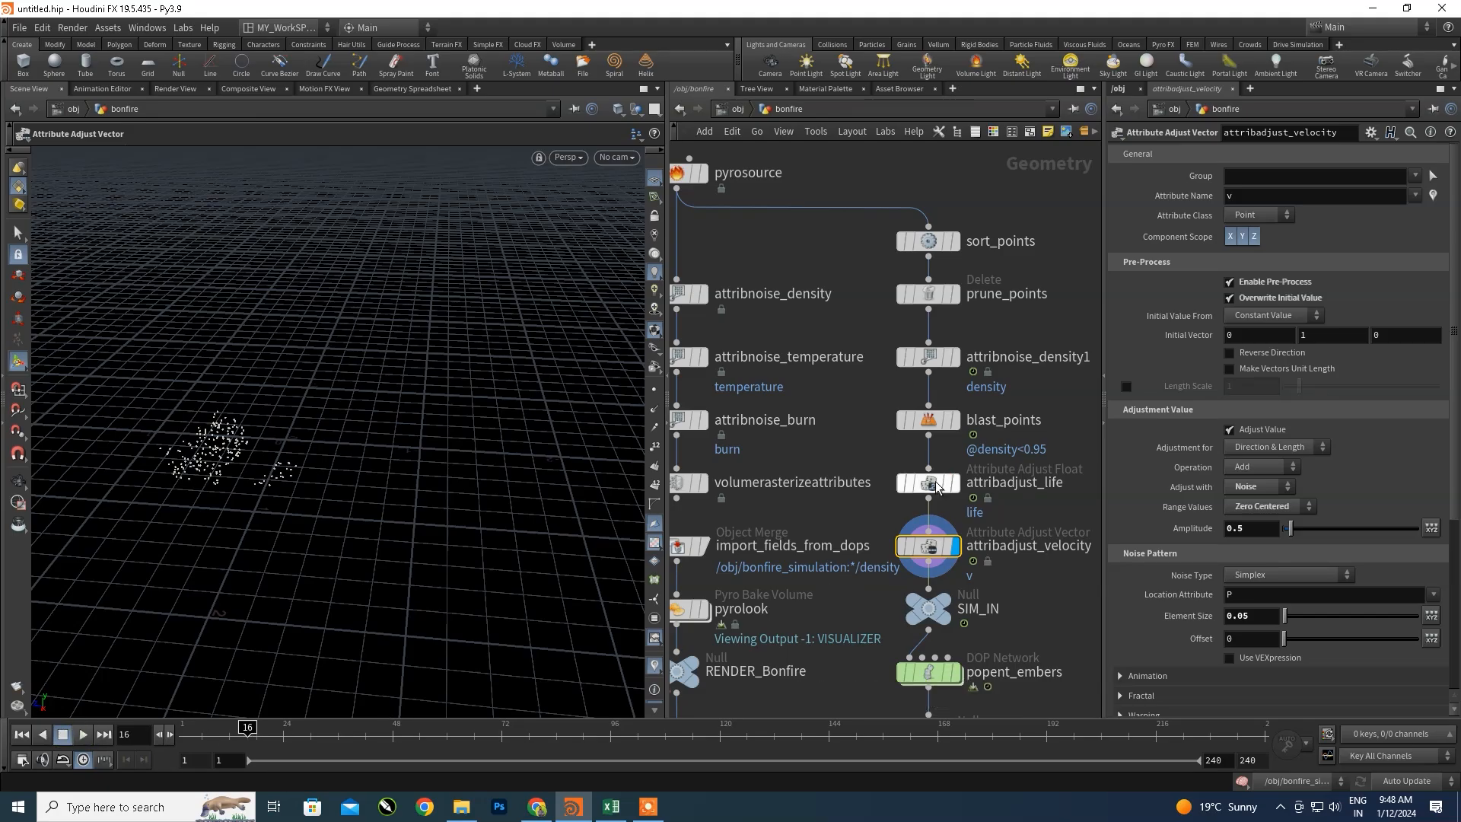
# - Display attribadjust_life and play the timeline from the first frame to check its points
pyautogui.click(938, 484)
pyautogui.click(955, 484)
pyautogui.click(22, 736)
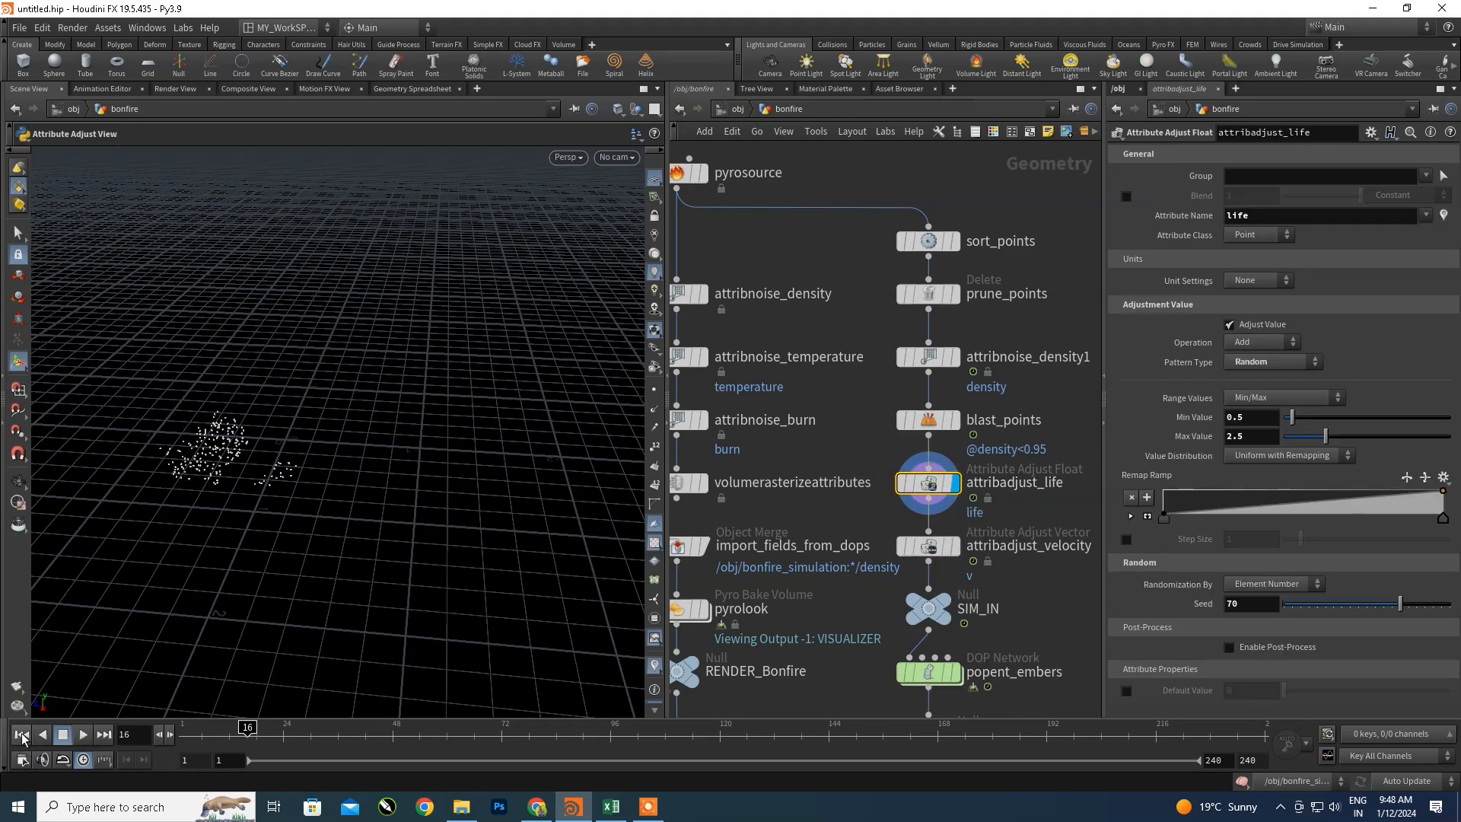
pyautogui.click(84, 735)
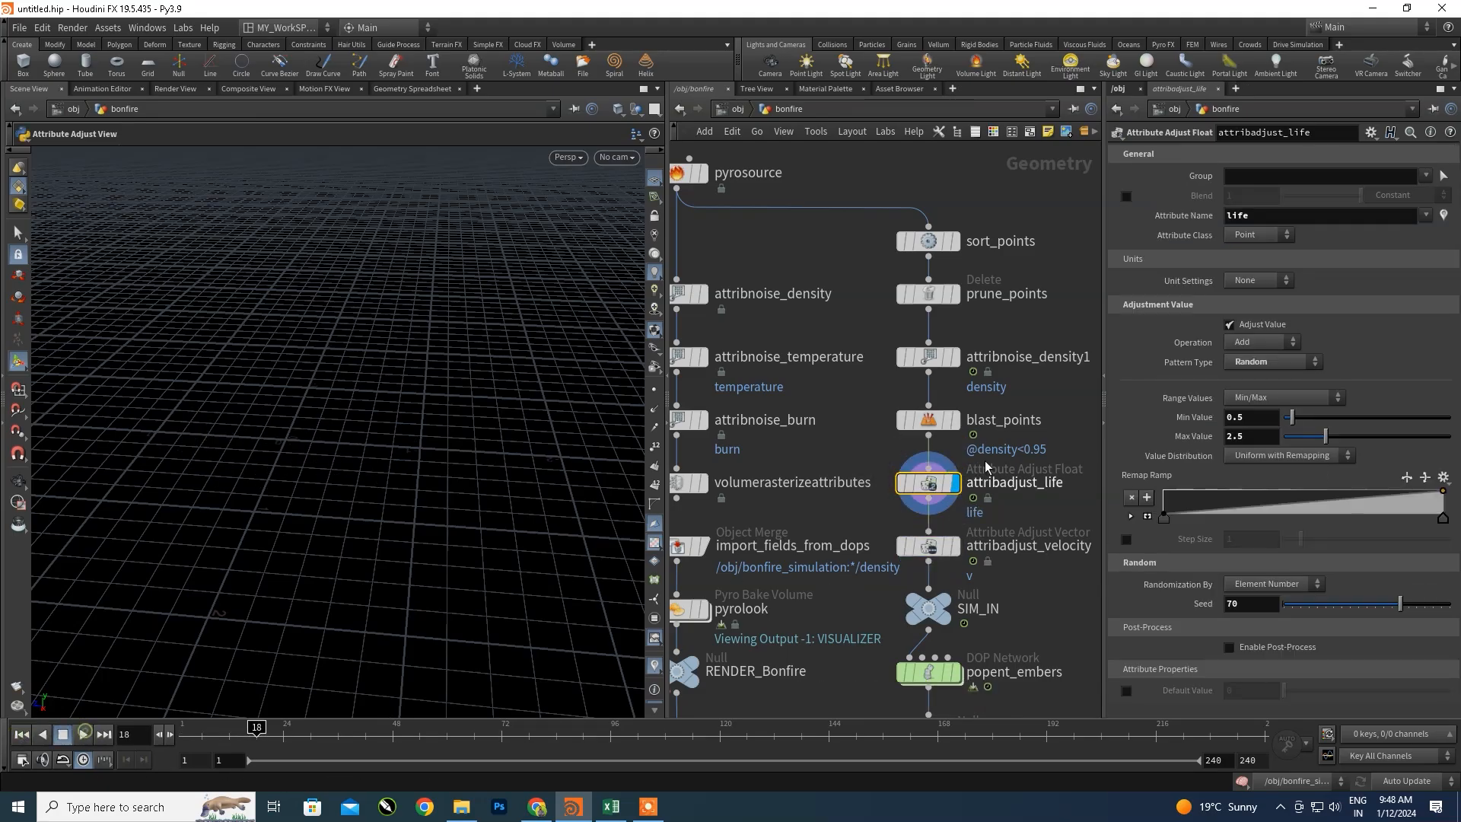
# - Play the blast_points output from the first frame, and display attribnoise_density1 for comparison
pyautogui.click(953, 421)
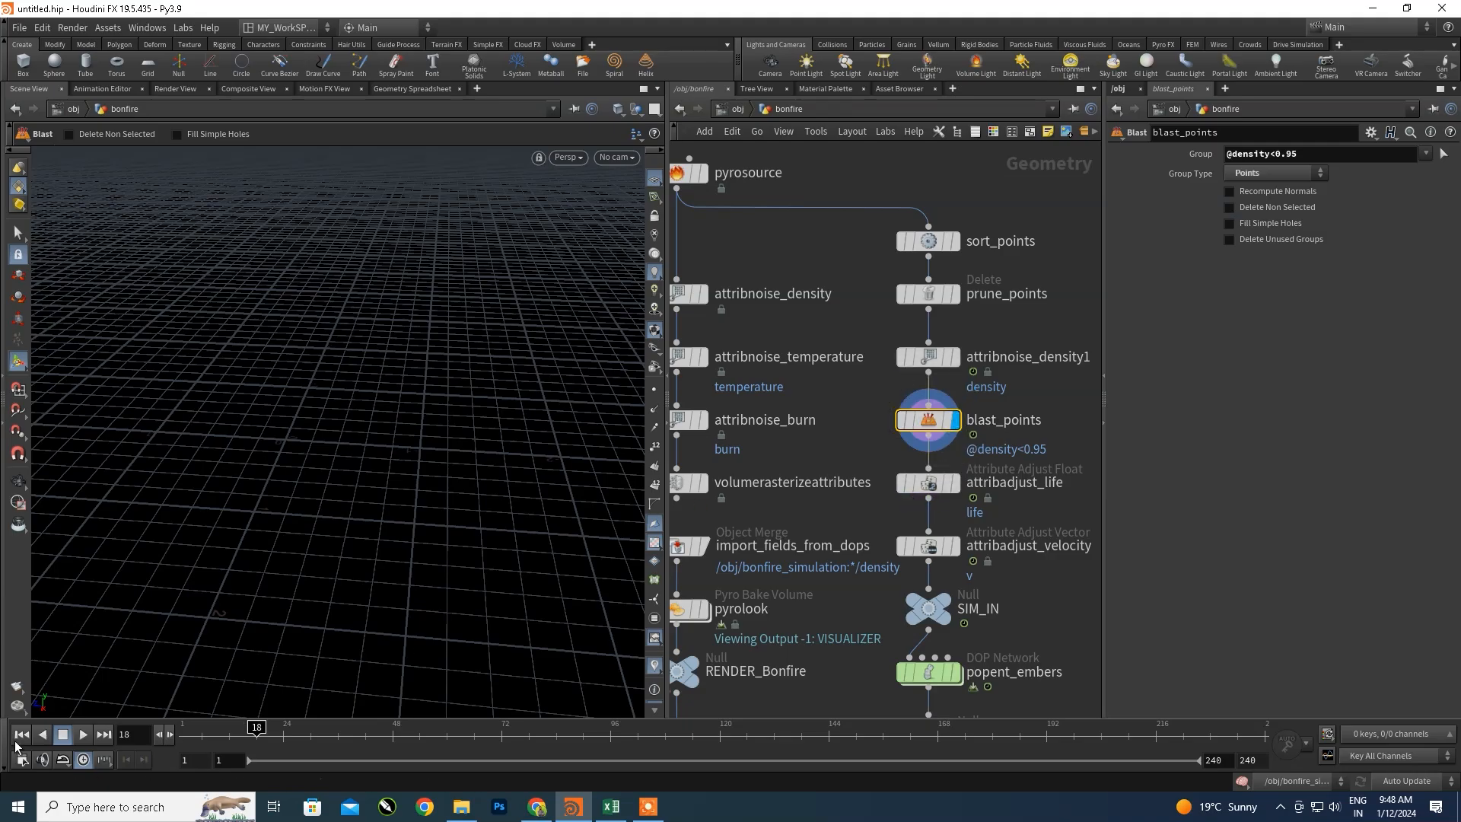
pyautogui.click(22, 736)
pyautogui.click(84, 735)
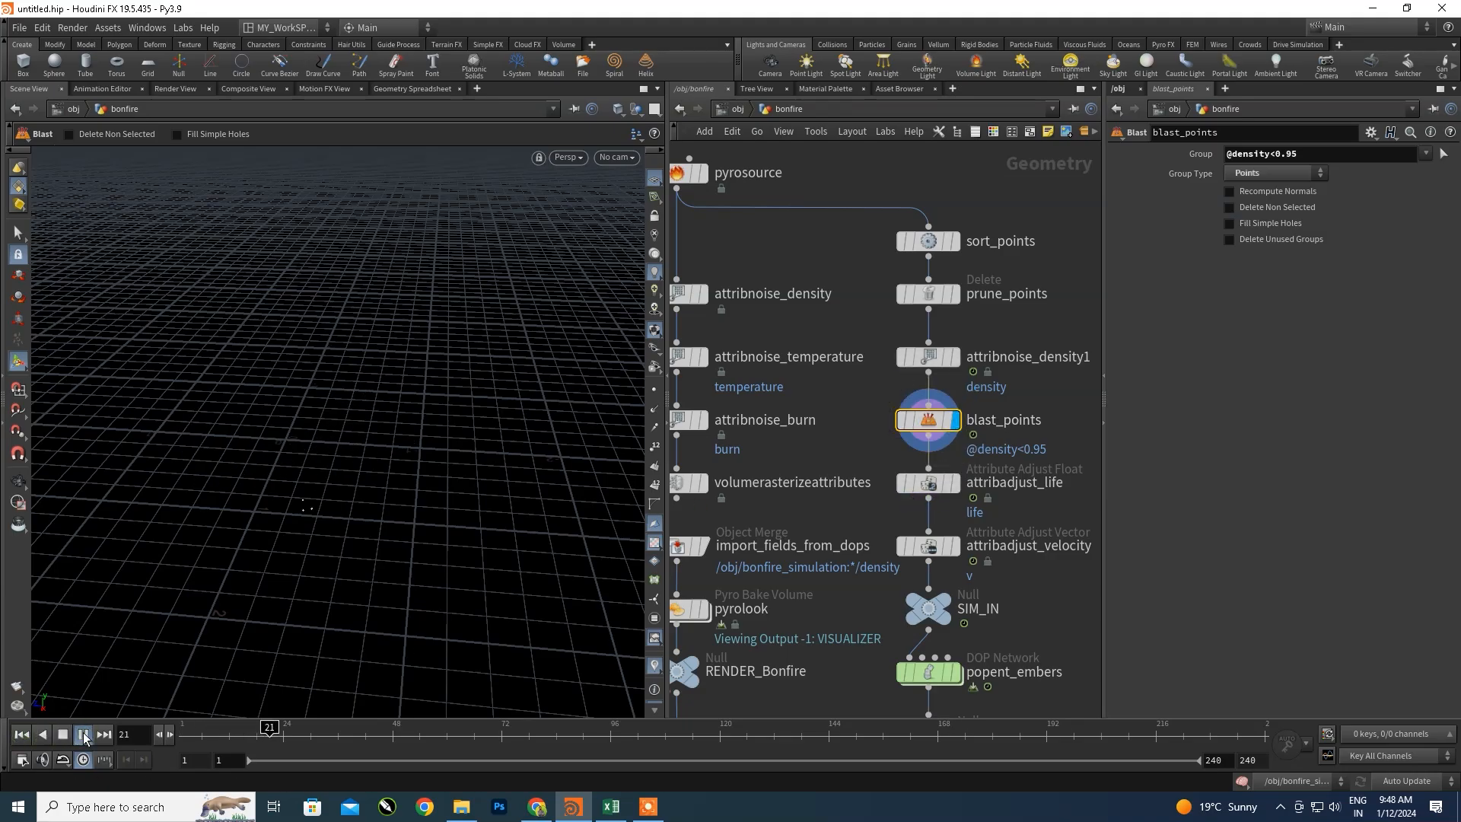
pyautogui.click(957, 357)
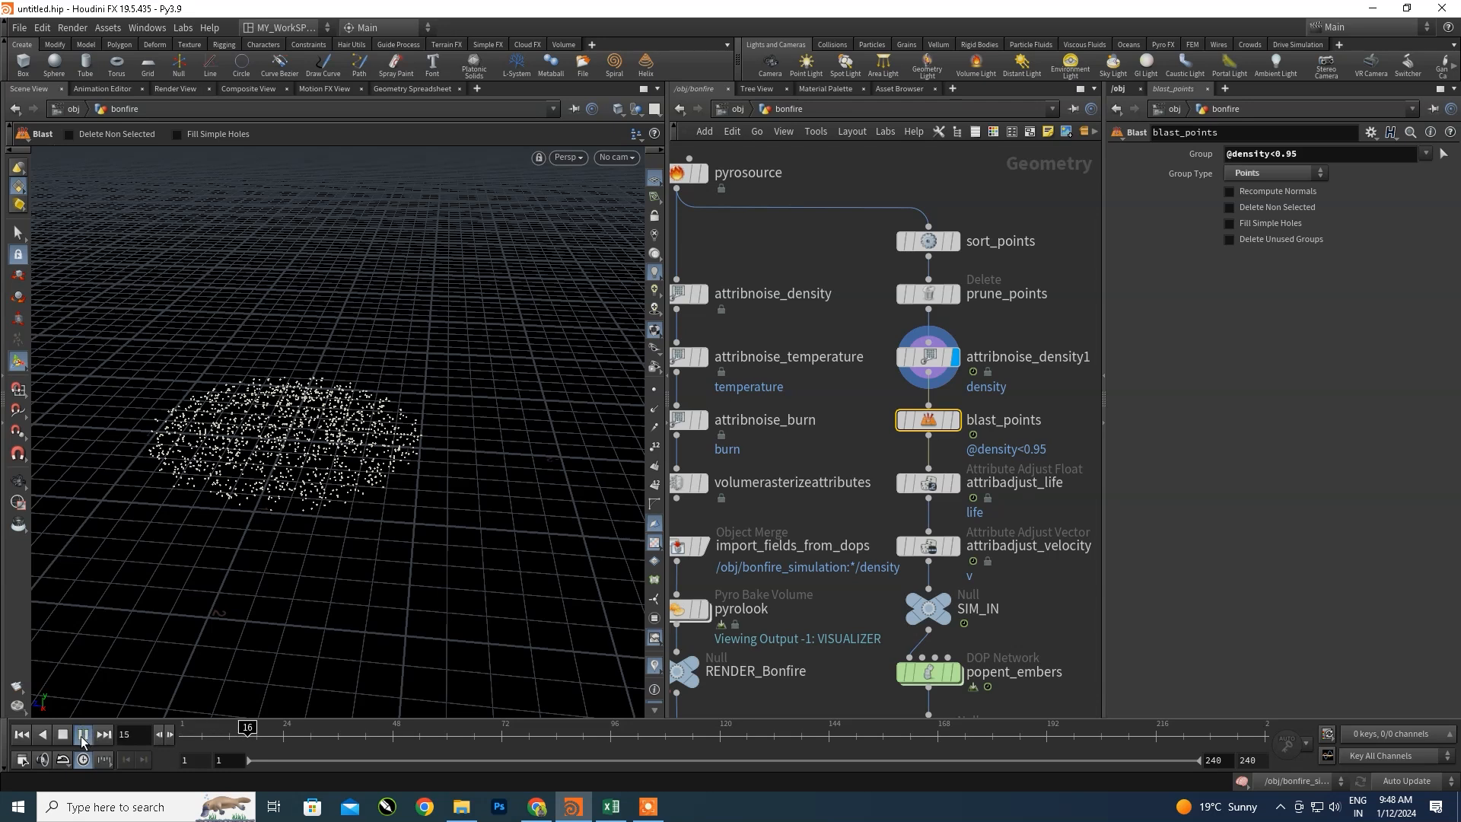
# - Examine the rest of the reference embers branch down to the fire and embers merge, and the parameters of attribadjust_life
pyautogui.scroll(-5, 1037, 396)
pyautogui.moveTo(1004, 462); pyautogui.dragTo(999, 332, button='middle')
pyautogui.scroll(4, 978, 427)
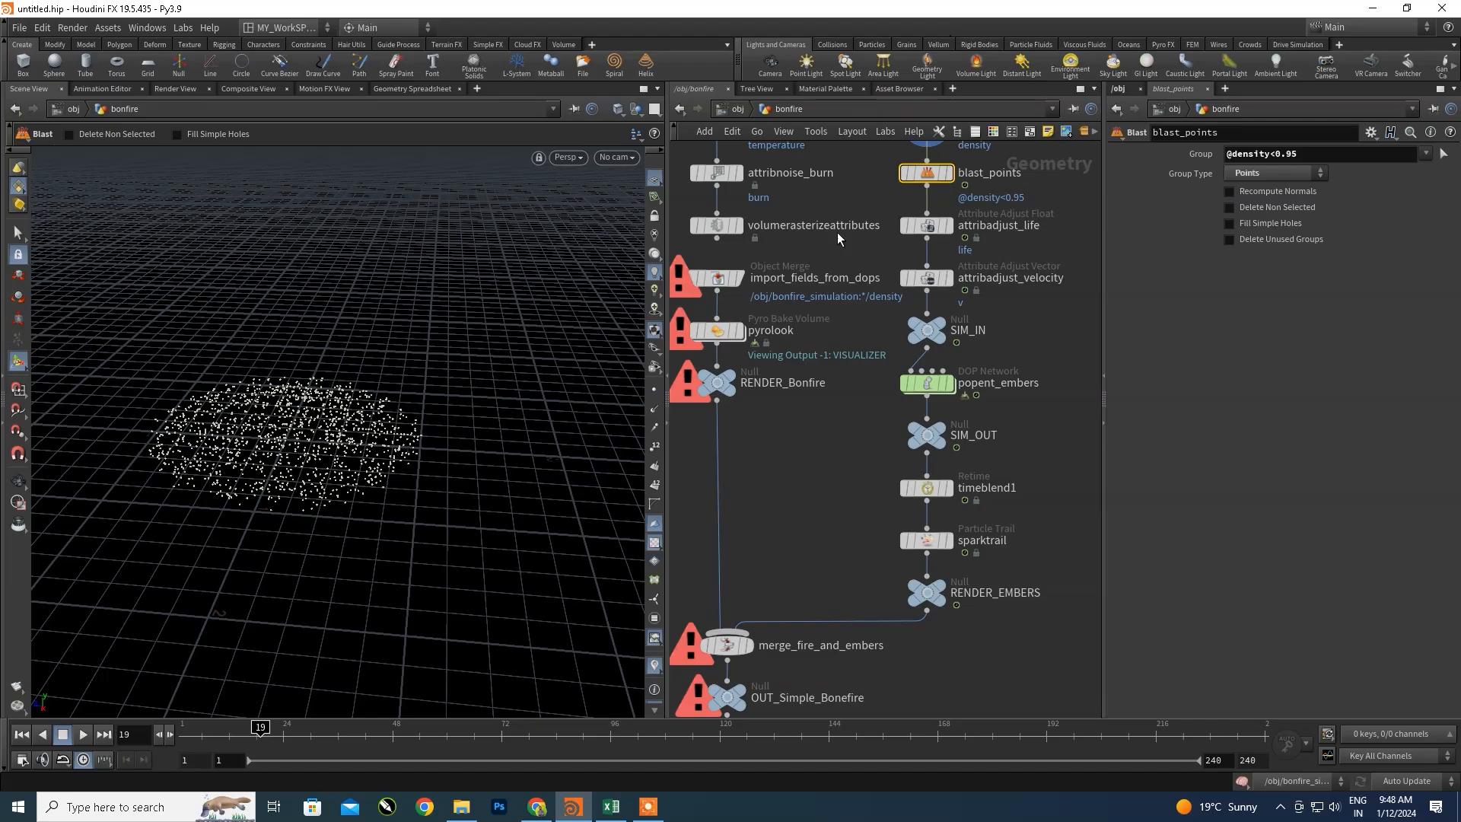
pyautogui.scroll(-3, 1017, 340)
pyautogui.scroll(6, 1008, 367)
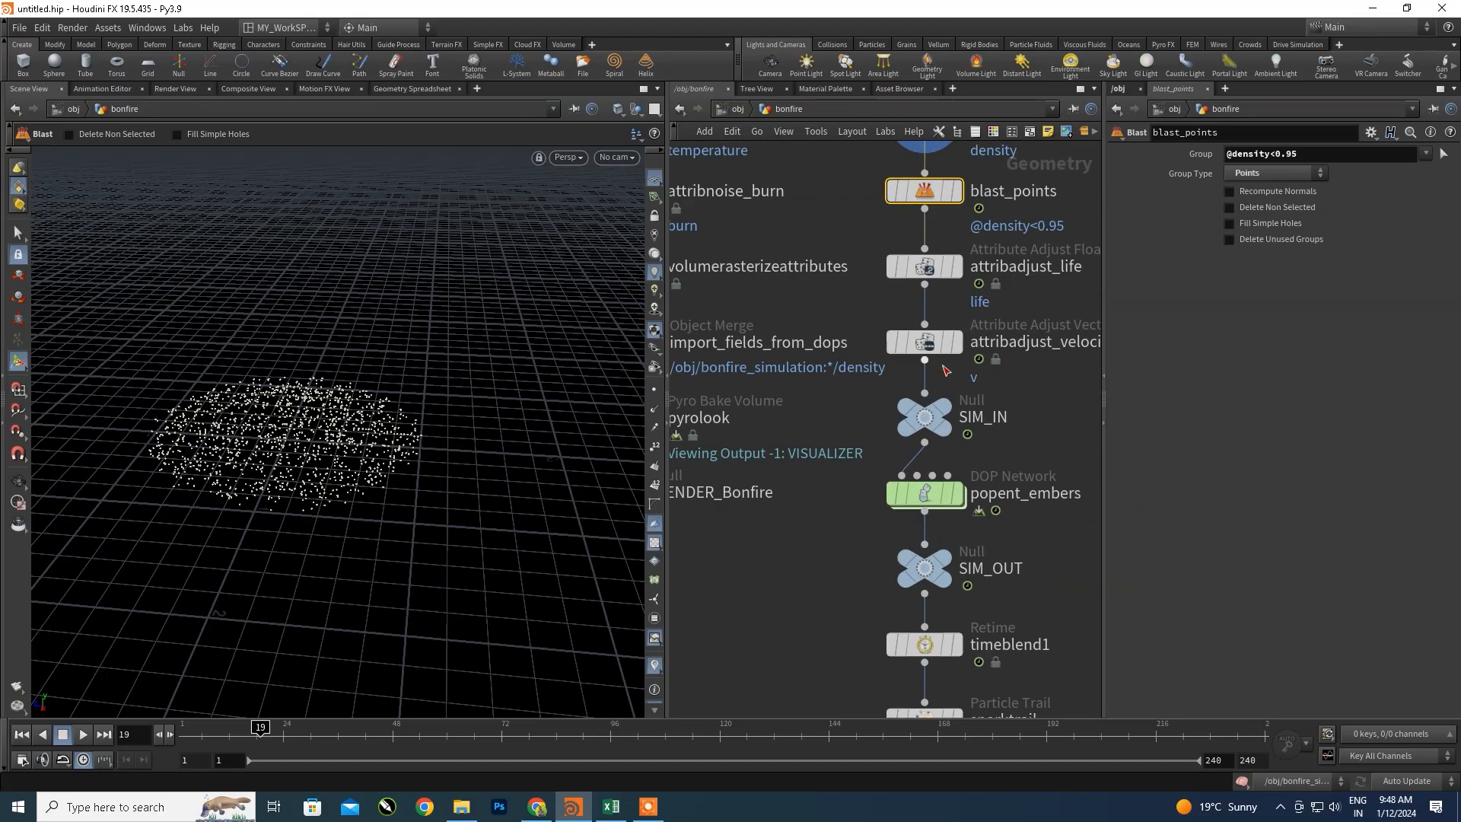
pyautogui.scroll(-2, 937, 365)
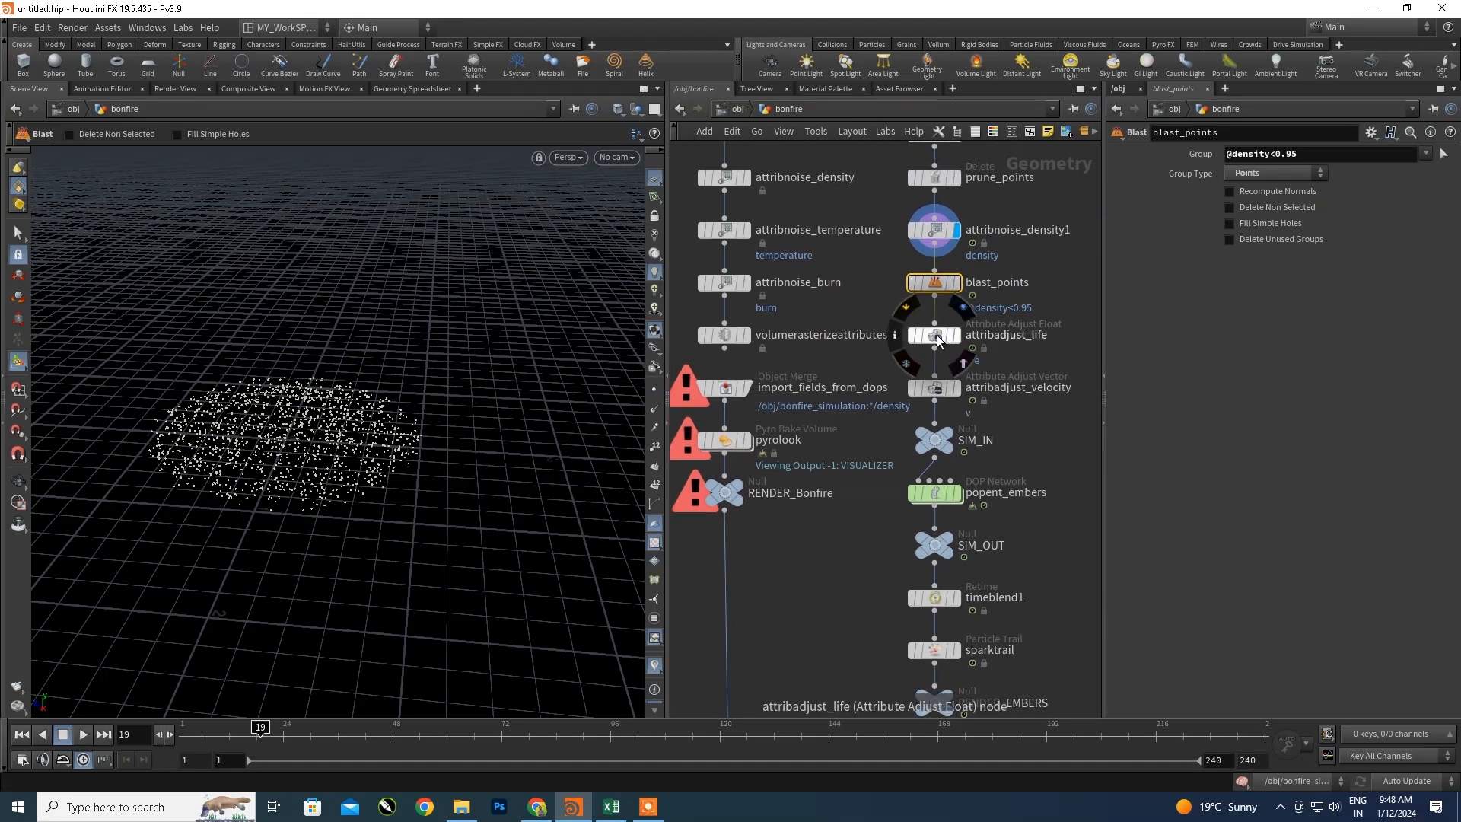
pyautogui.click(938, 337)
pyautogui.moveTo(938, 338)
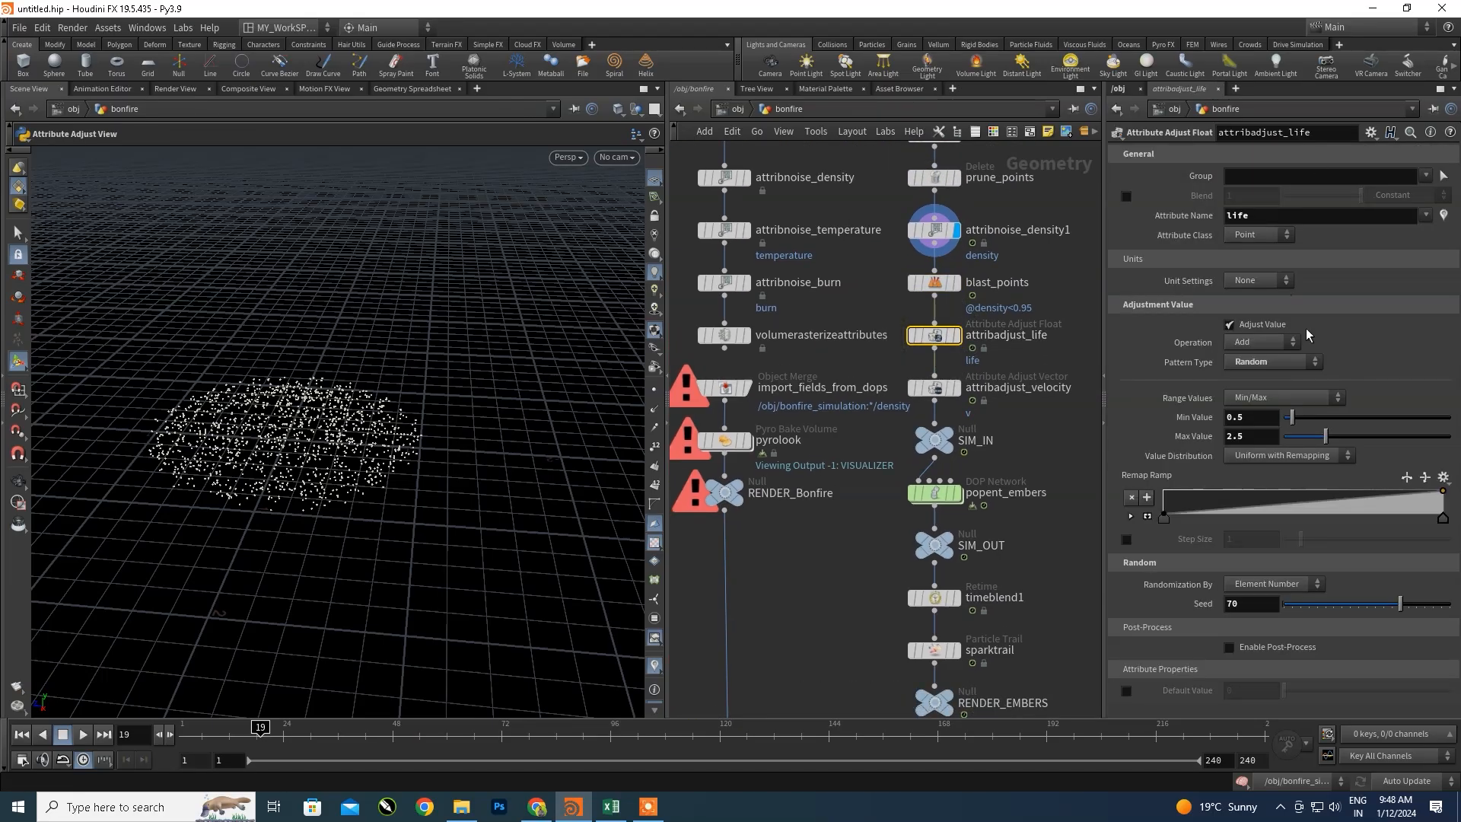
# - Display the attribadjust_life output again and replay its ember points from the start of the timeline
pyautogui.scroll(2, 1005, 311)
pyautogui.moveTo(994, 312); pyautogui.dragTo(920, 456, button='middle')
pyautogui.scroll(-1, 962, 411)
pyautogui.moveTo(956, 403); pyautogui.dragTo(986, 405, button='middle')
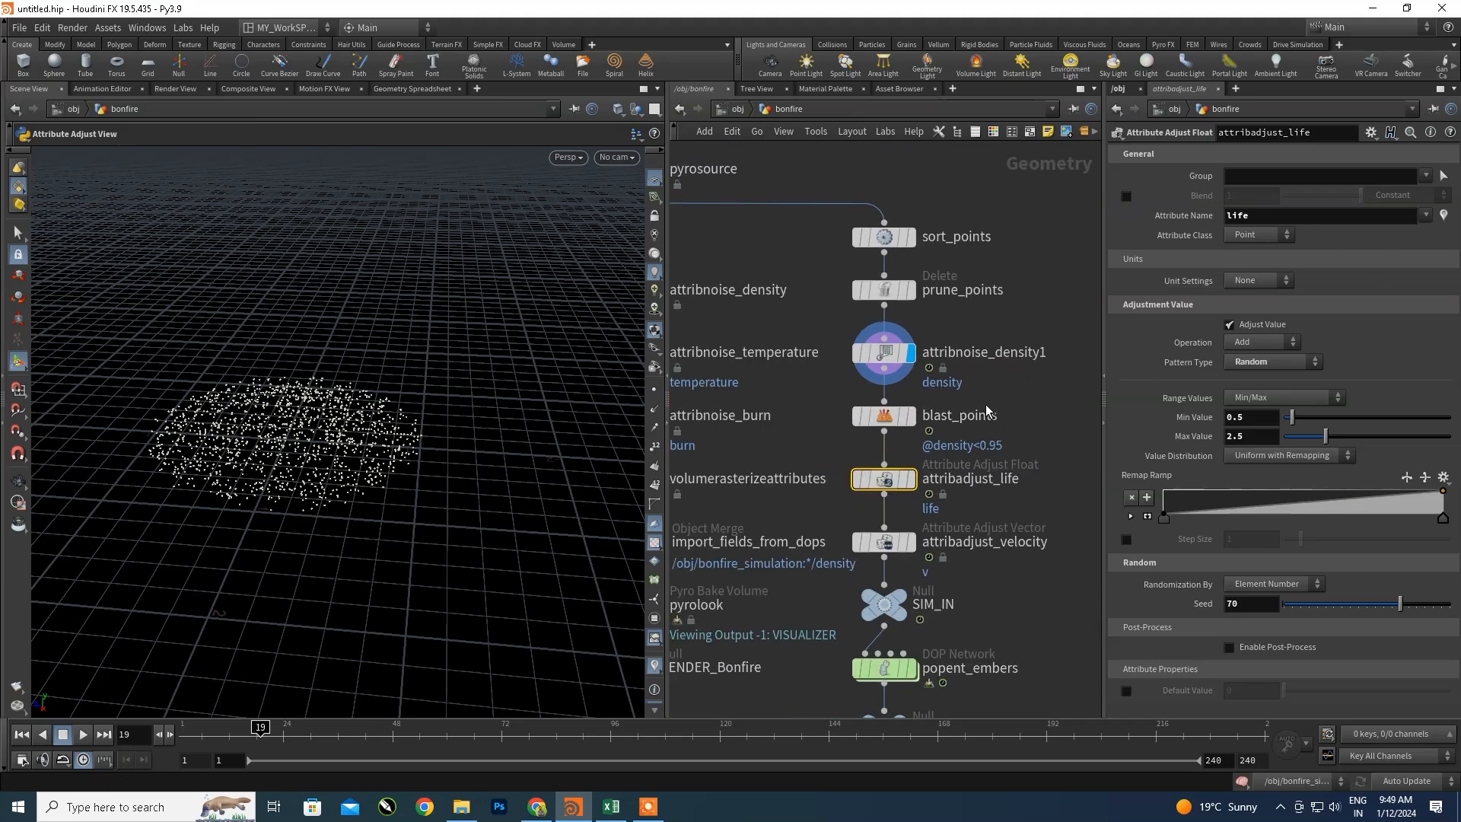
pyautogui.click(907, 480)
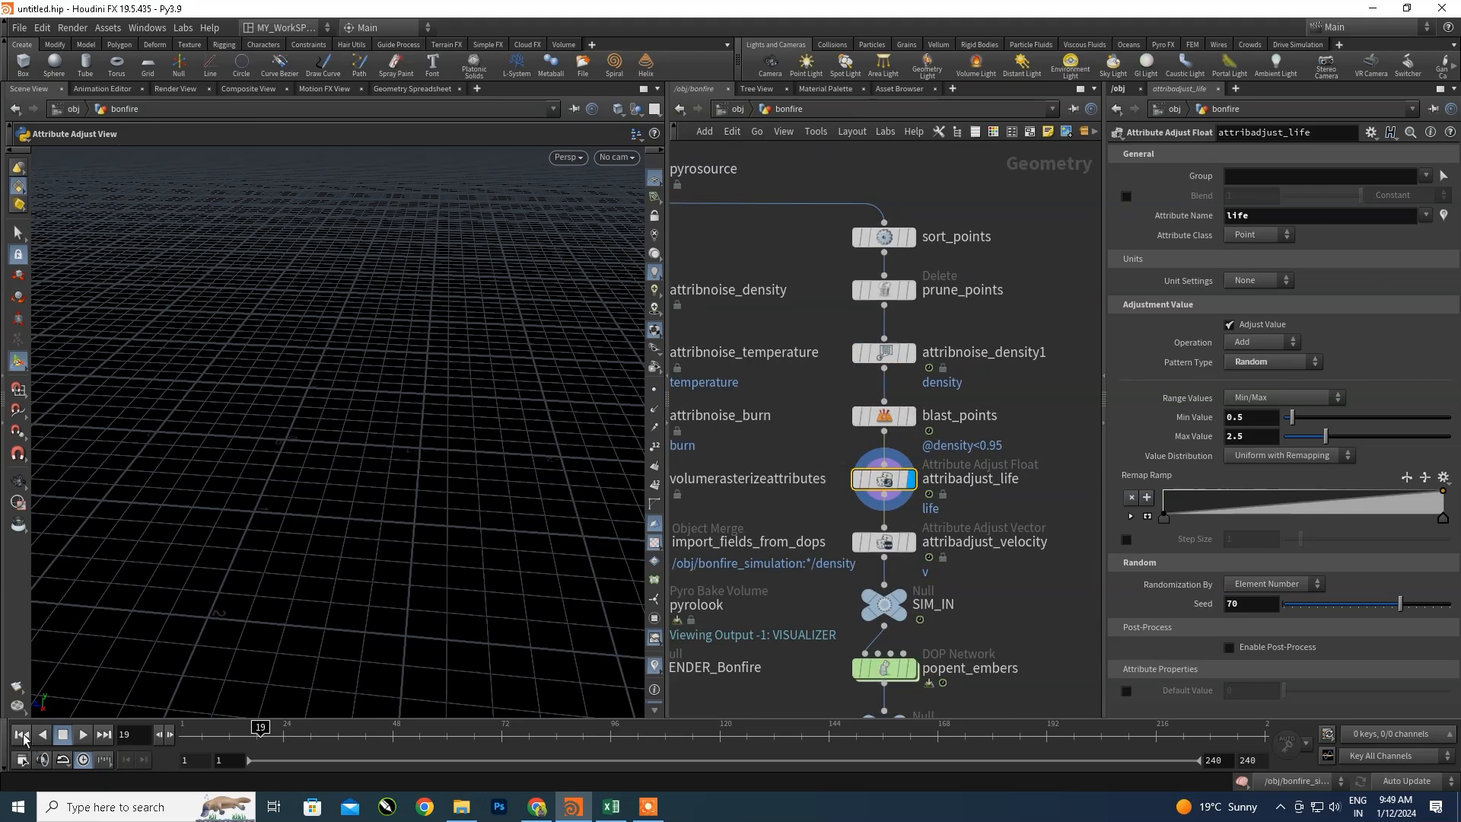
pyautogui.click(22, 735)
pyautogui.click(82, 734)
# - Paste a copy of attribadjust_life below volumerasterizeattributes1, connect it to that node and display it
pyautogui.moveTo(886, 480)
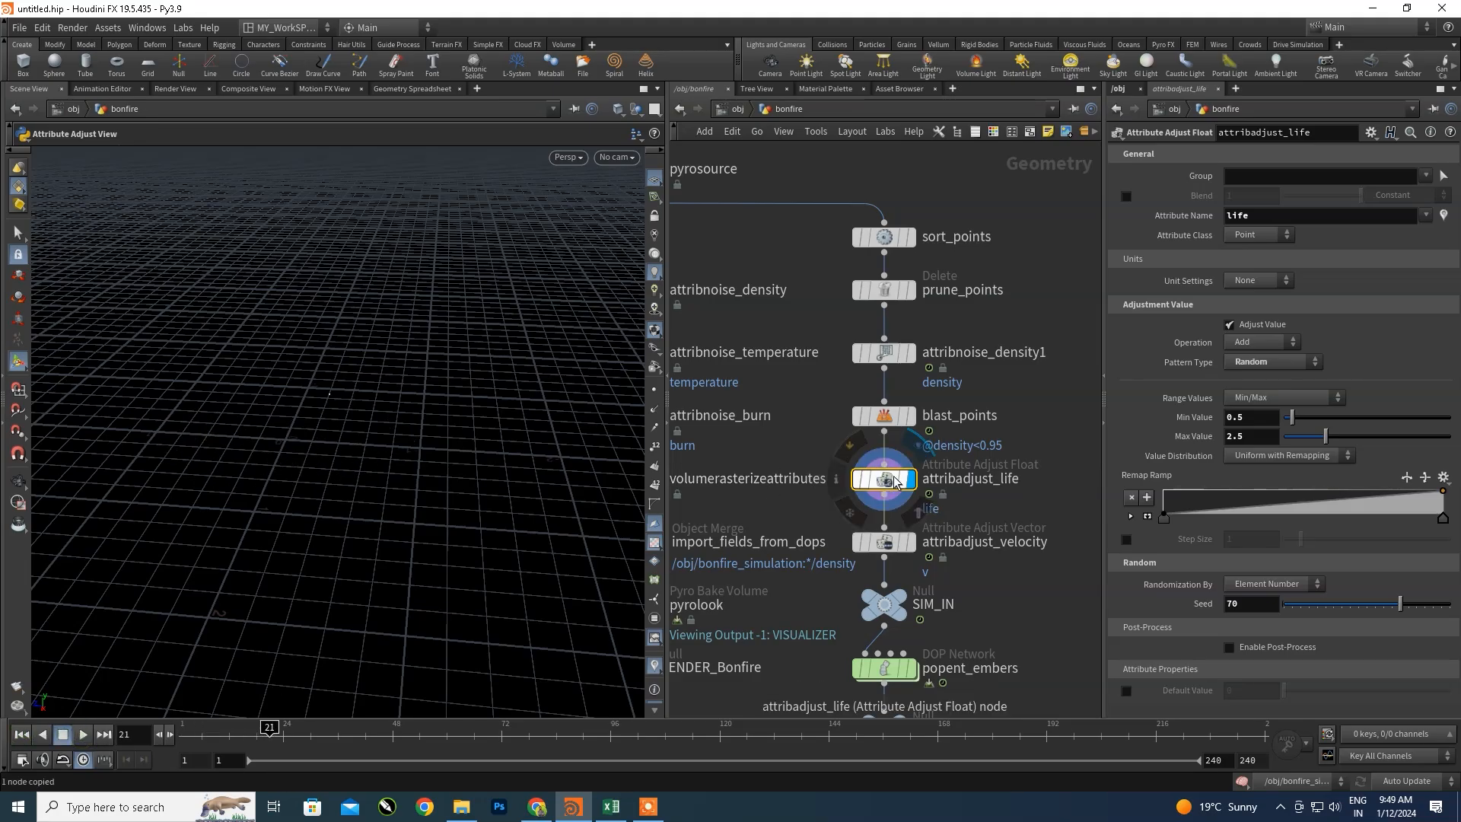
pyautogui.scroll(-5, 919, 472)
pyautogui.moveTo(914, 483); pyautogui.dragTo(1207, 453, button='middle')
pyautogui.scroll(3, 837, 508)
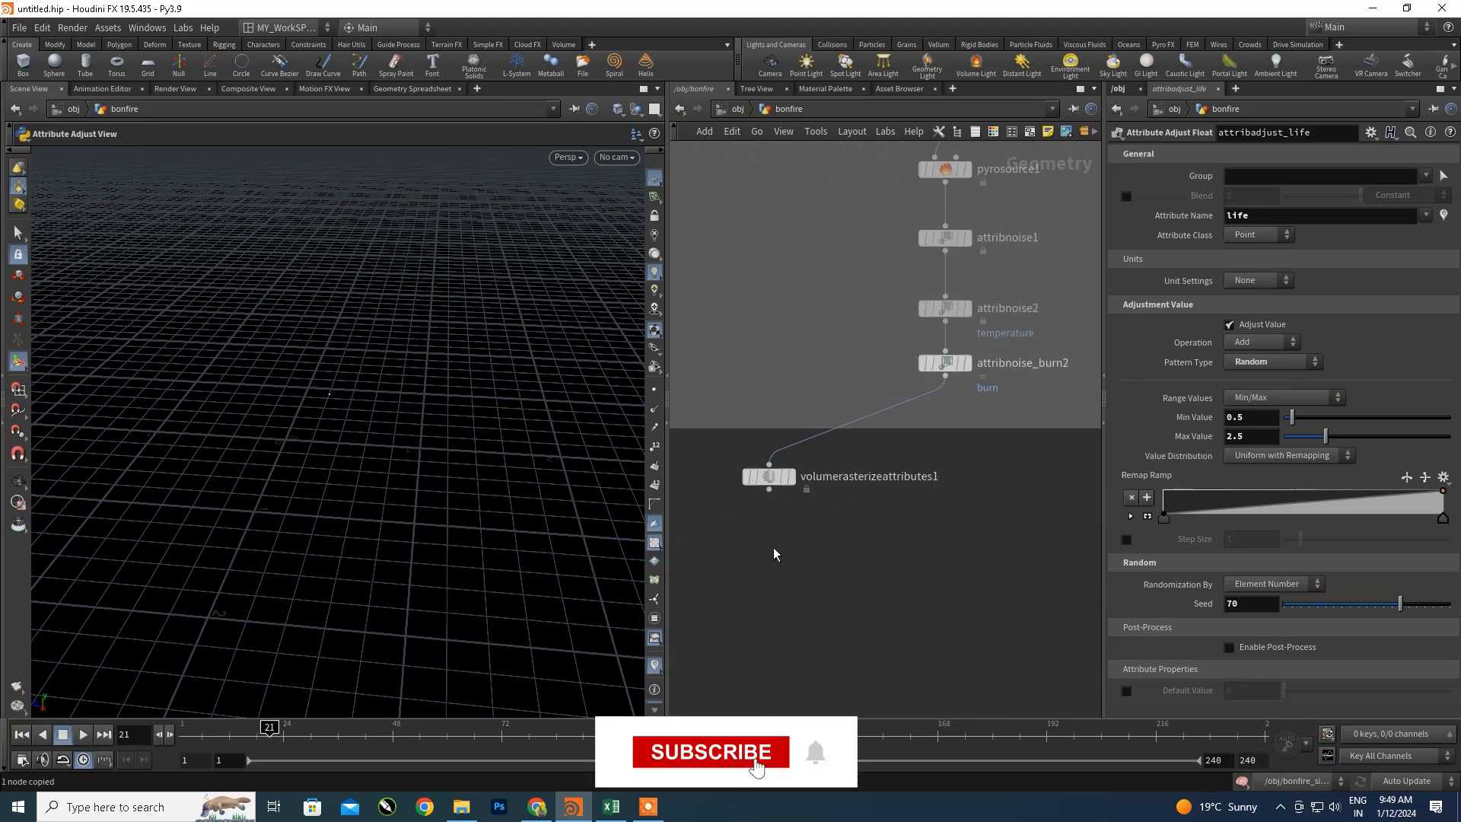
pyautogui.hotkey('ctrl', 'v')
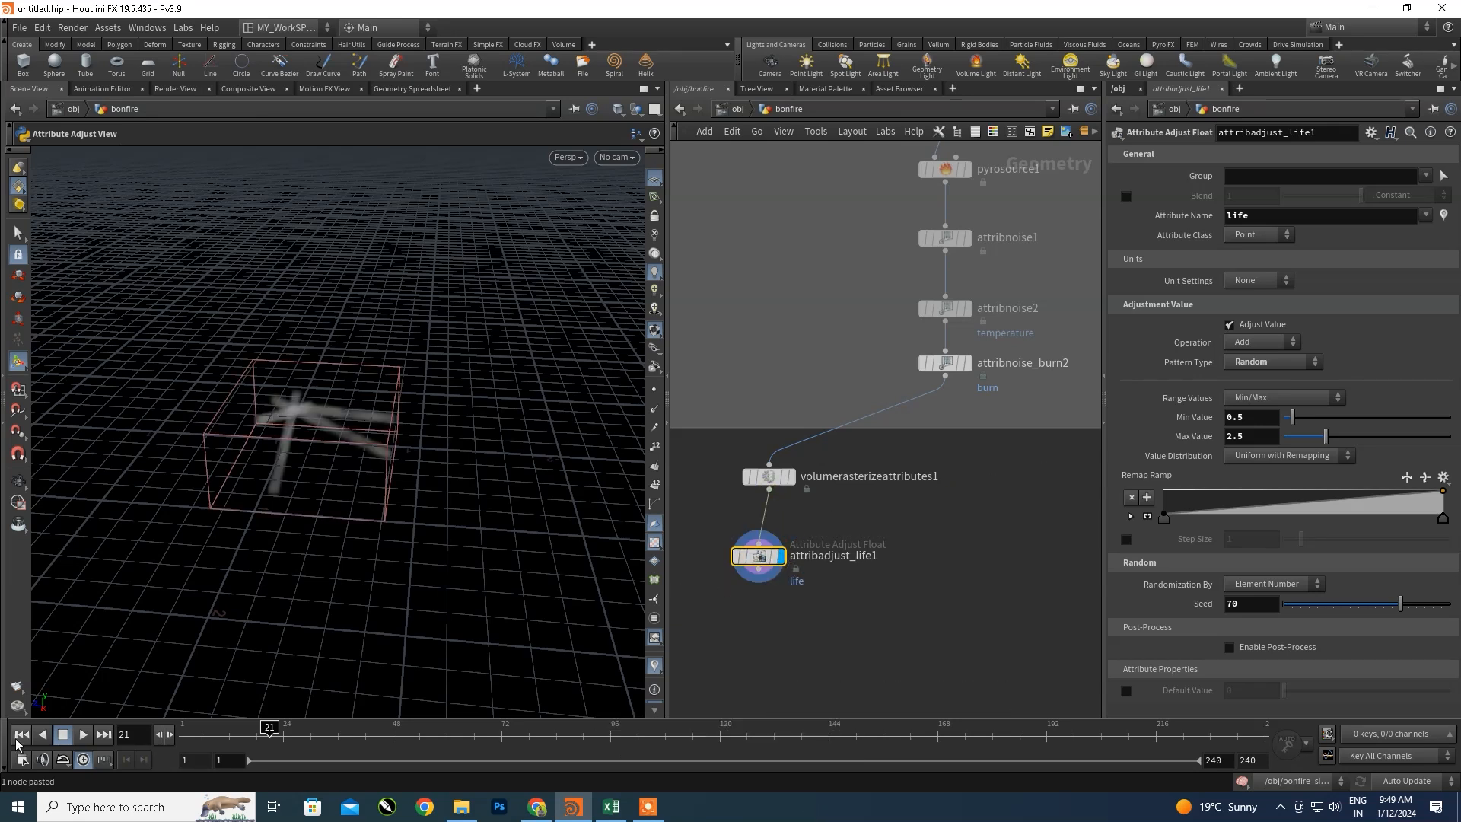
# - Play the timeline with the pasted life node displayed, return to the first frame and delete the node
pyautogui.click(83, 735)
pyautogui.click(83, 736)
pyautogui.click(83, 735)
pyautogui.click(26, 732)
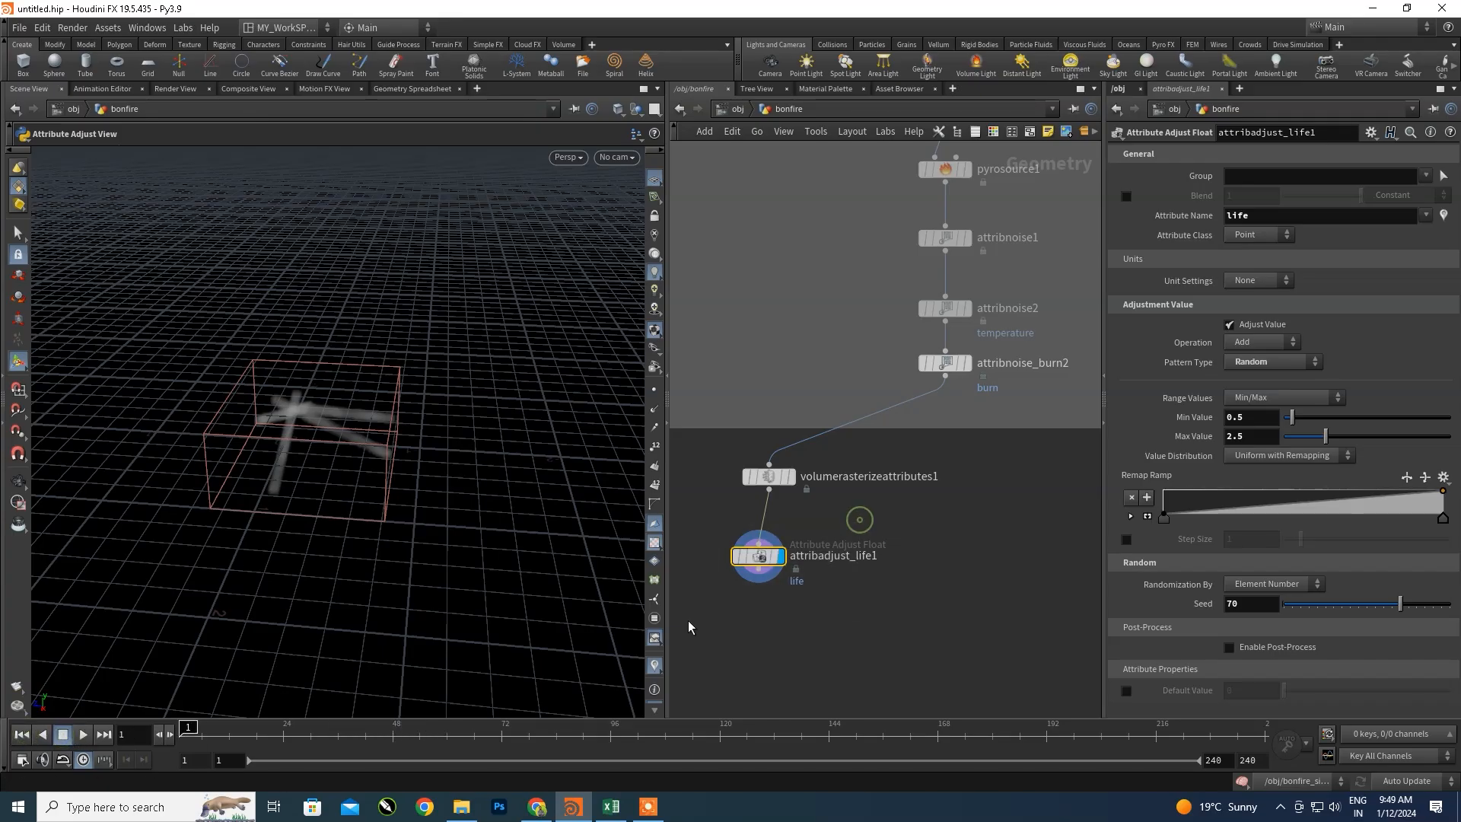
pyautogui.press('Delete')
# - Play the volumerasterizeattributes1 output and return to the first frame to check the log-shaped volume
pyautogui.scroll(-3, 883, 506)
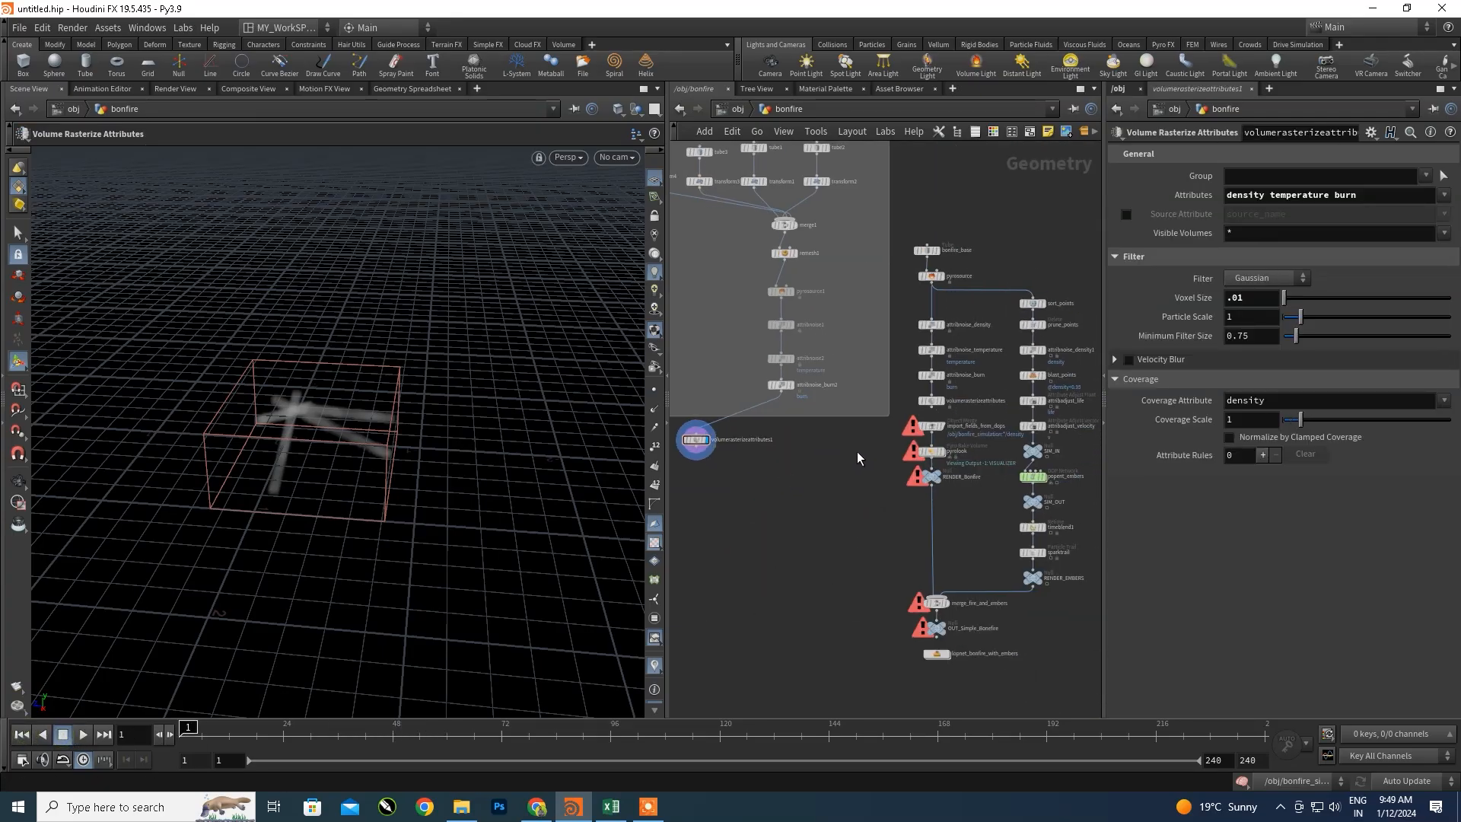
pyautogui.scroll(5, 858, 476)
pyautogui.scroll(-2, 855, 405)
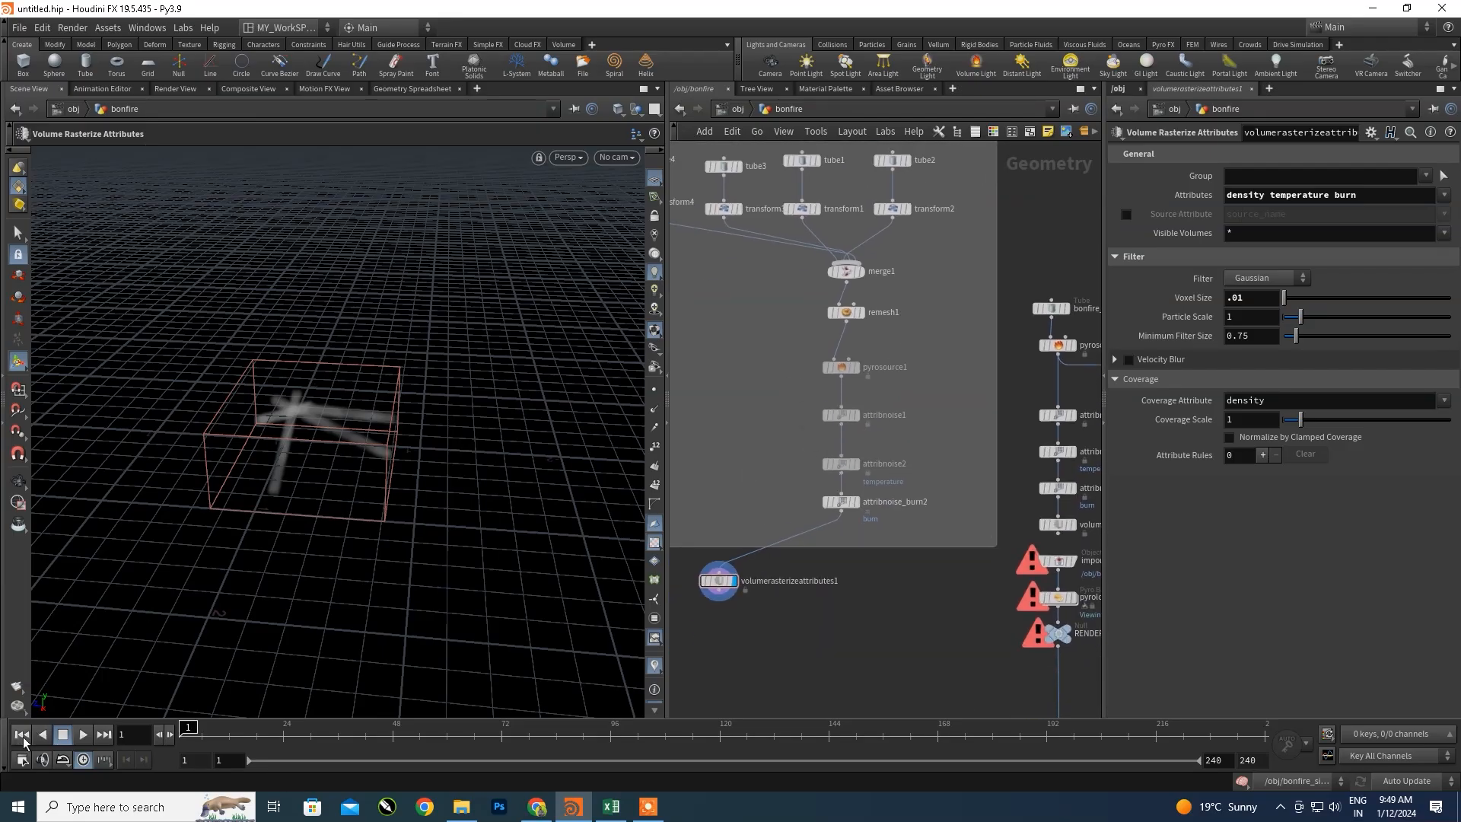
pyautogui.click(85, 734)
pyautogui.click(22, 735)
# - Move the volumerasterizeattributes1 node directly beneath attribnoise_burn2
pyautogui.moveTo(745, 590); pyautogui.dragTo(852, 575)
pyautogui.press('Escape')
pyautogui.moveTo(719, 599); pyautogui.dragTo(841, 612)
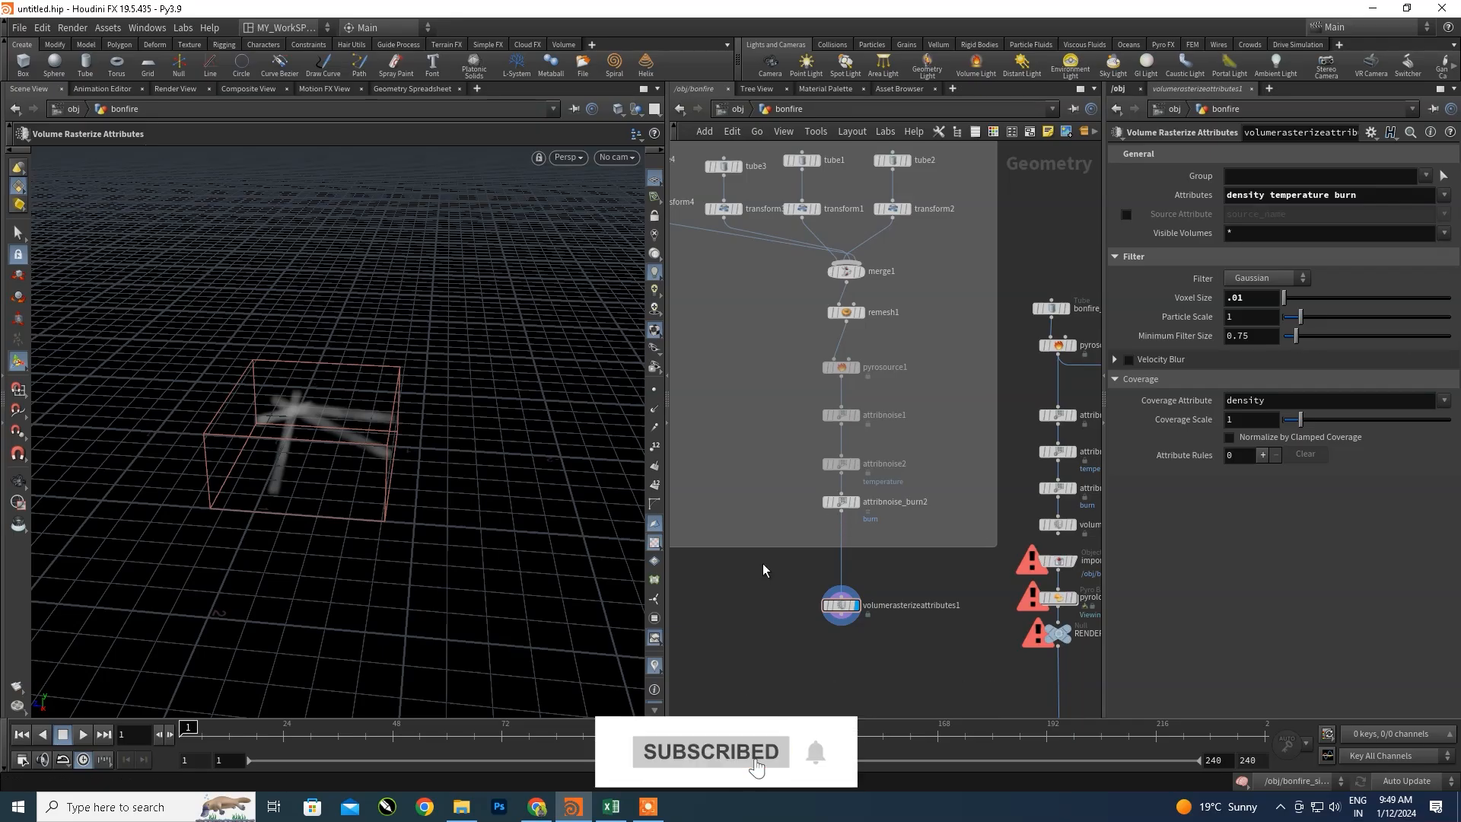
# - Select attribnoise2 to review its temperature noise settings and examine the log source chain from the tubes to the rasterize node
pyautogui.scroll(5, 870, 523)
pyautogui.click(792, 428)
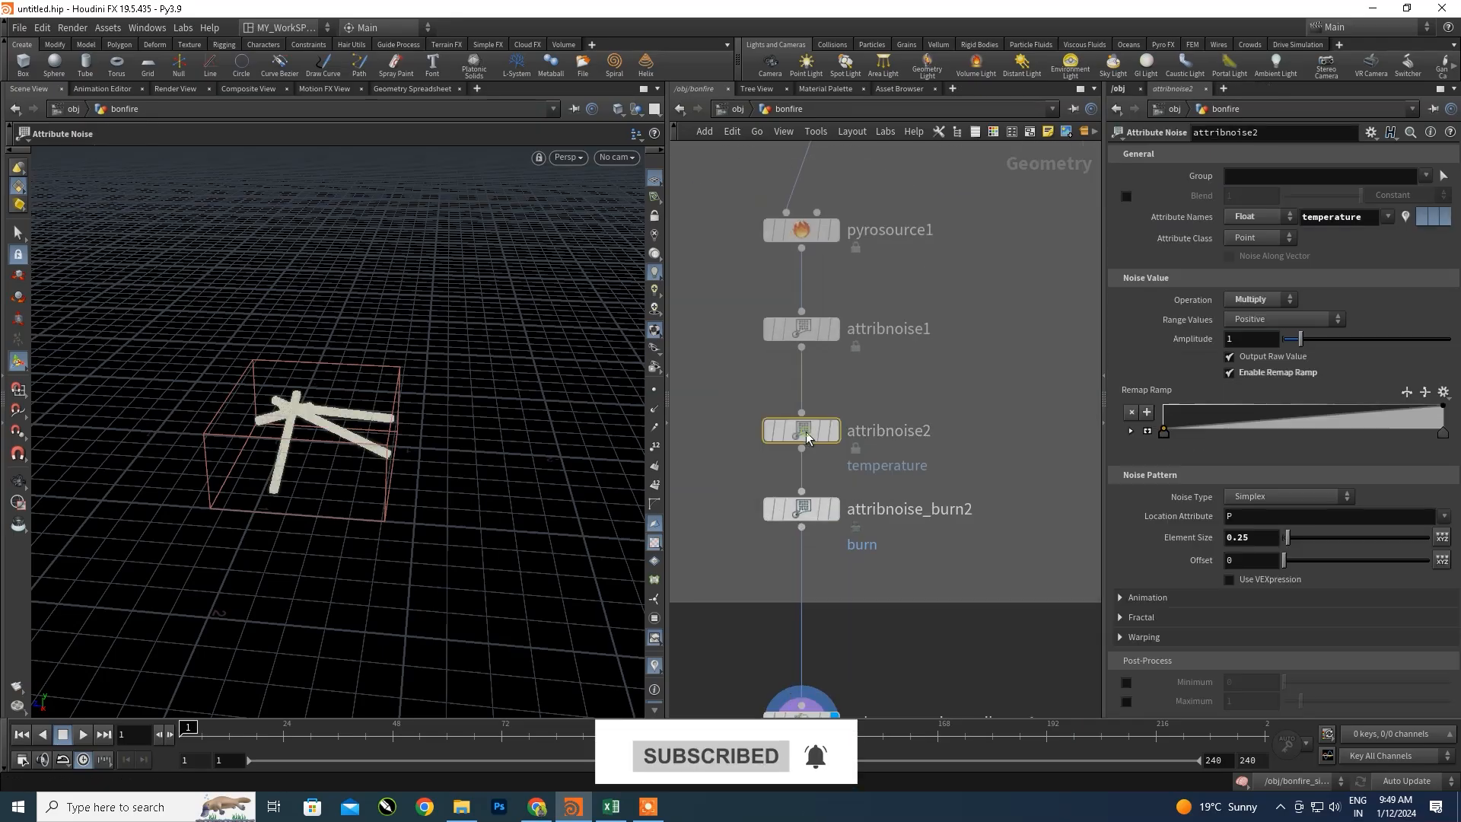
pyautogui.scroll(-4, 769, 442)
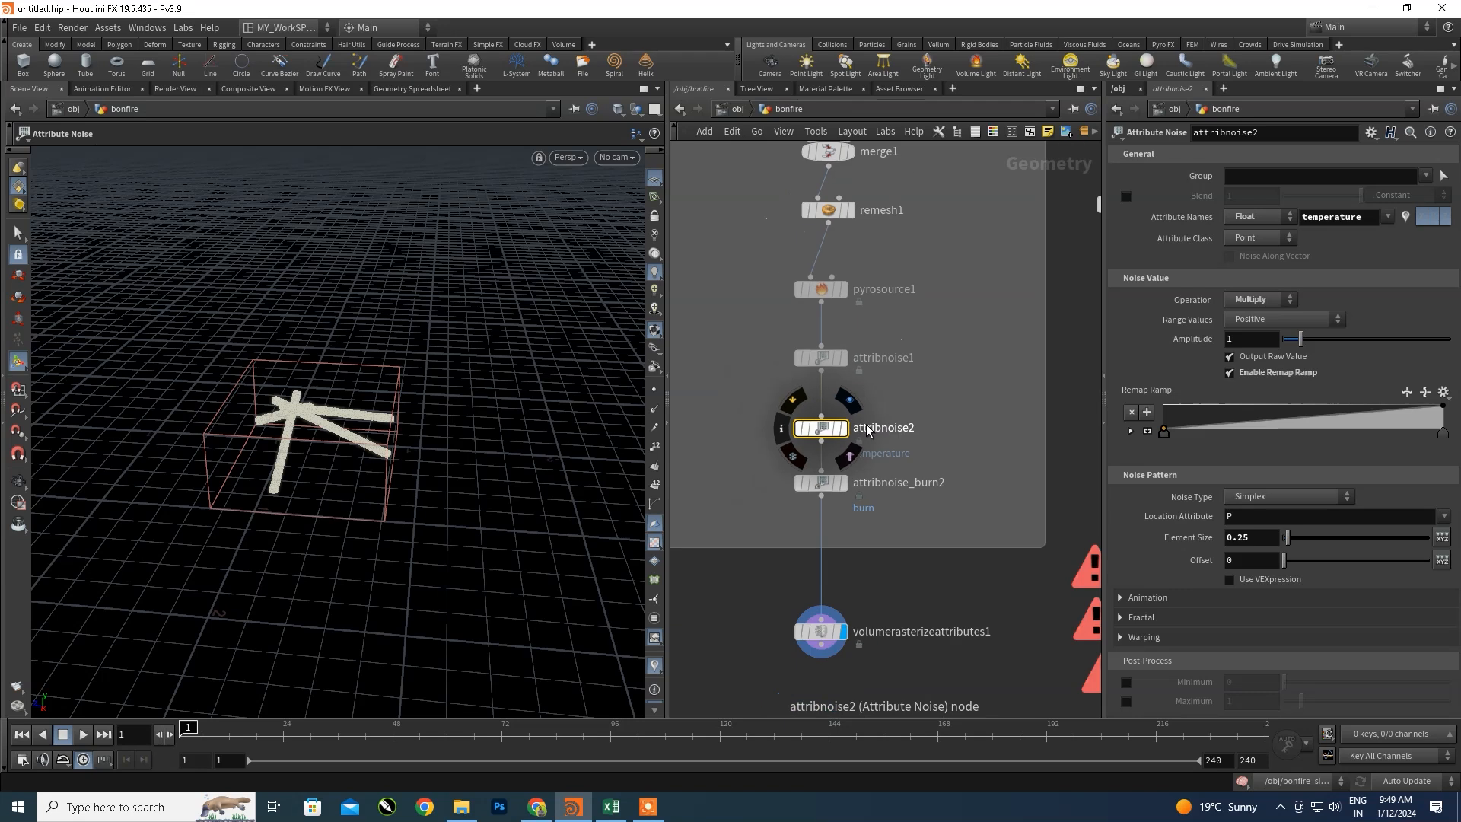
pyautogui.moveTo(925, 328); pyautogui.dragTo(945, 414, button='middle')
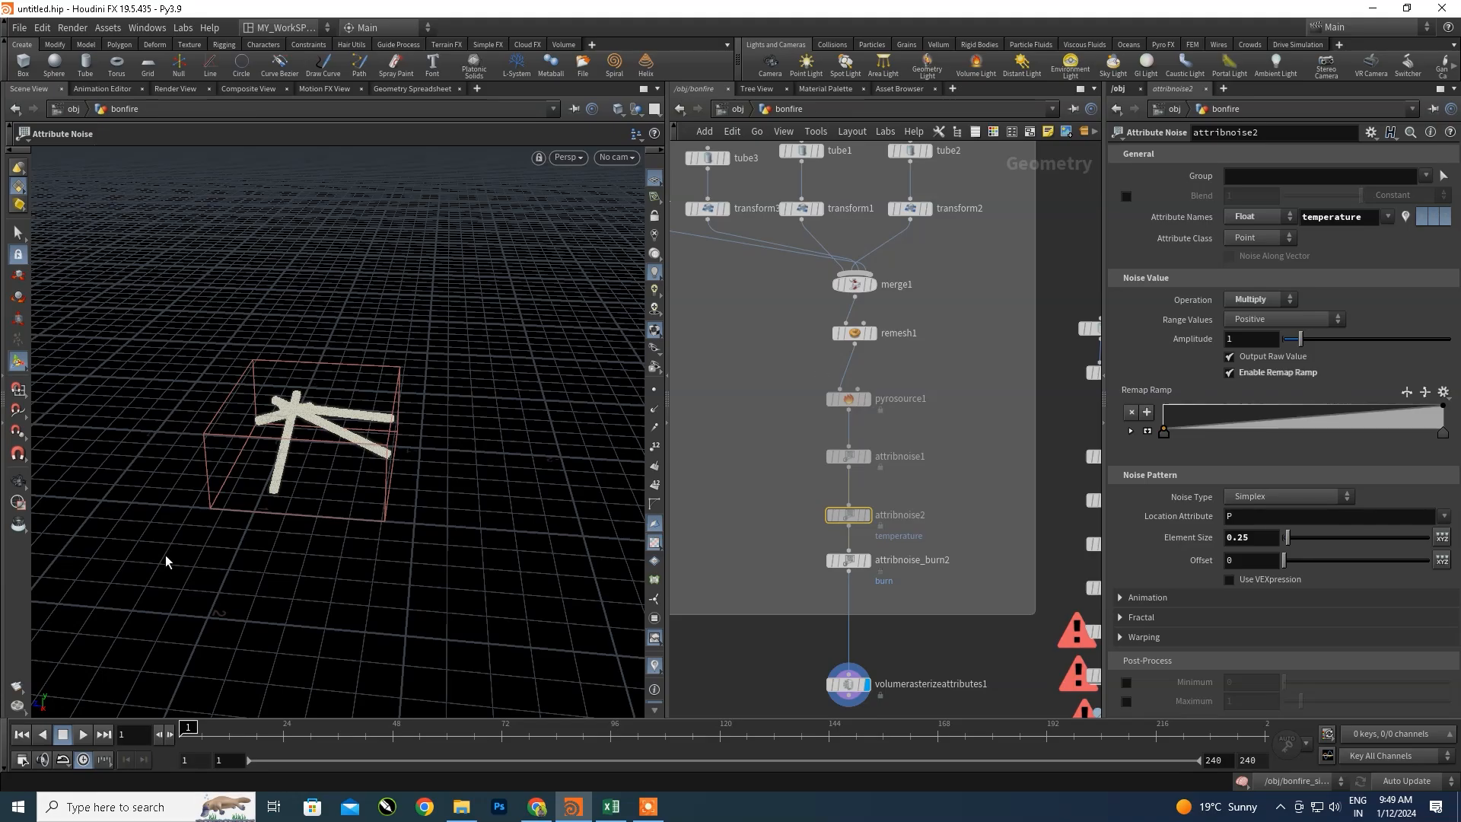
# - Open the finished bornfire.hip scene and examine its fire network from attribnoise1 through popnet and pyrosource1 to the rasterize node
pyautogui.click(461, 807)
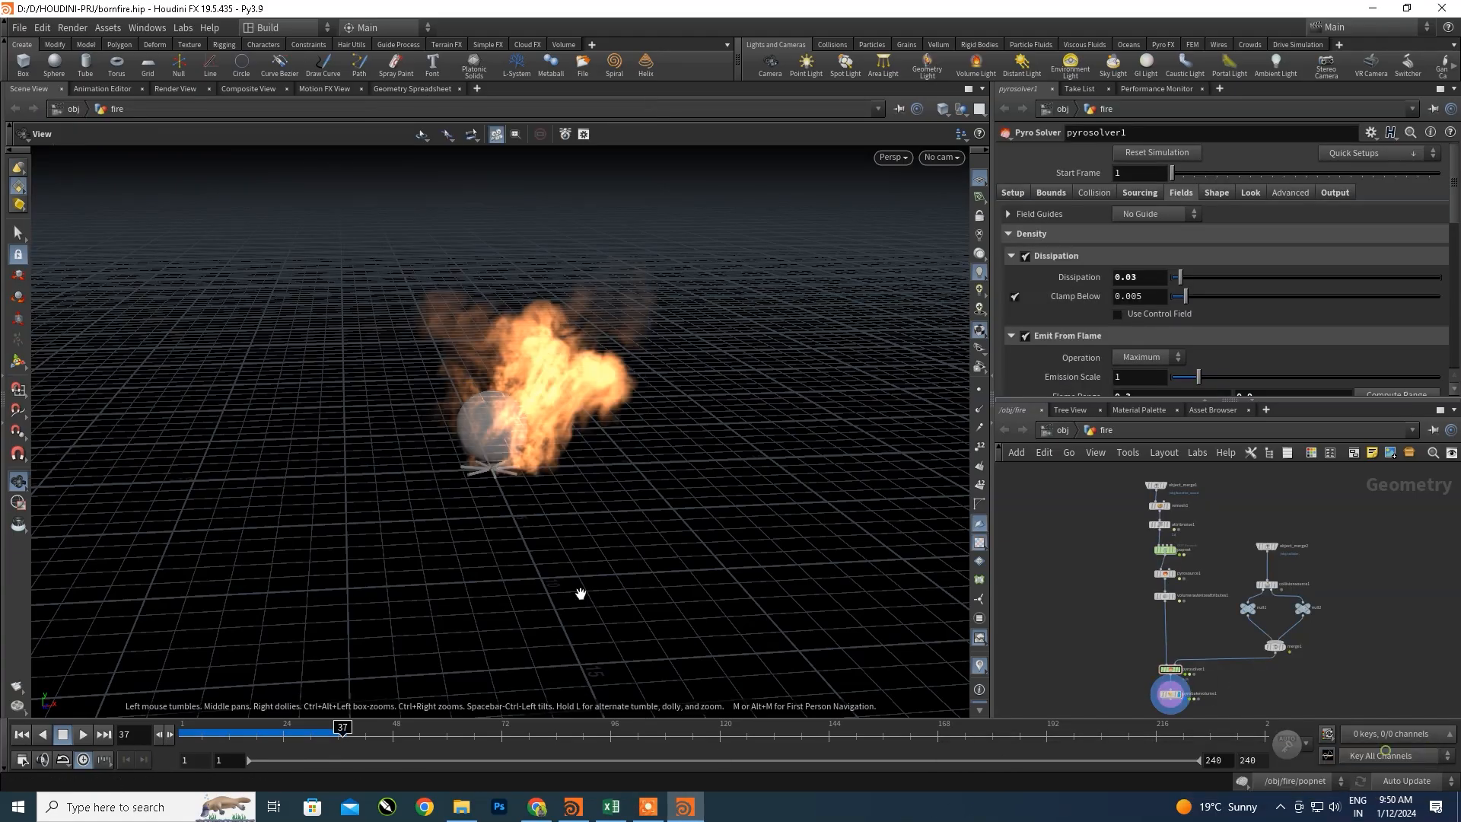
pyautogui.scroll(5, 1148, 515)
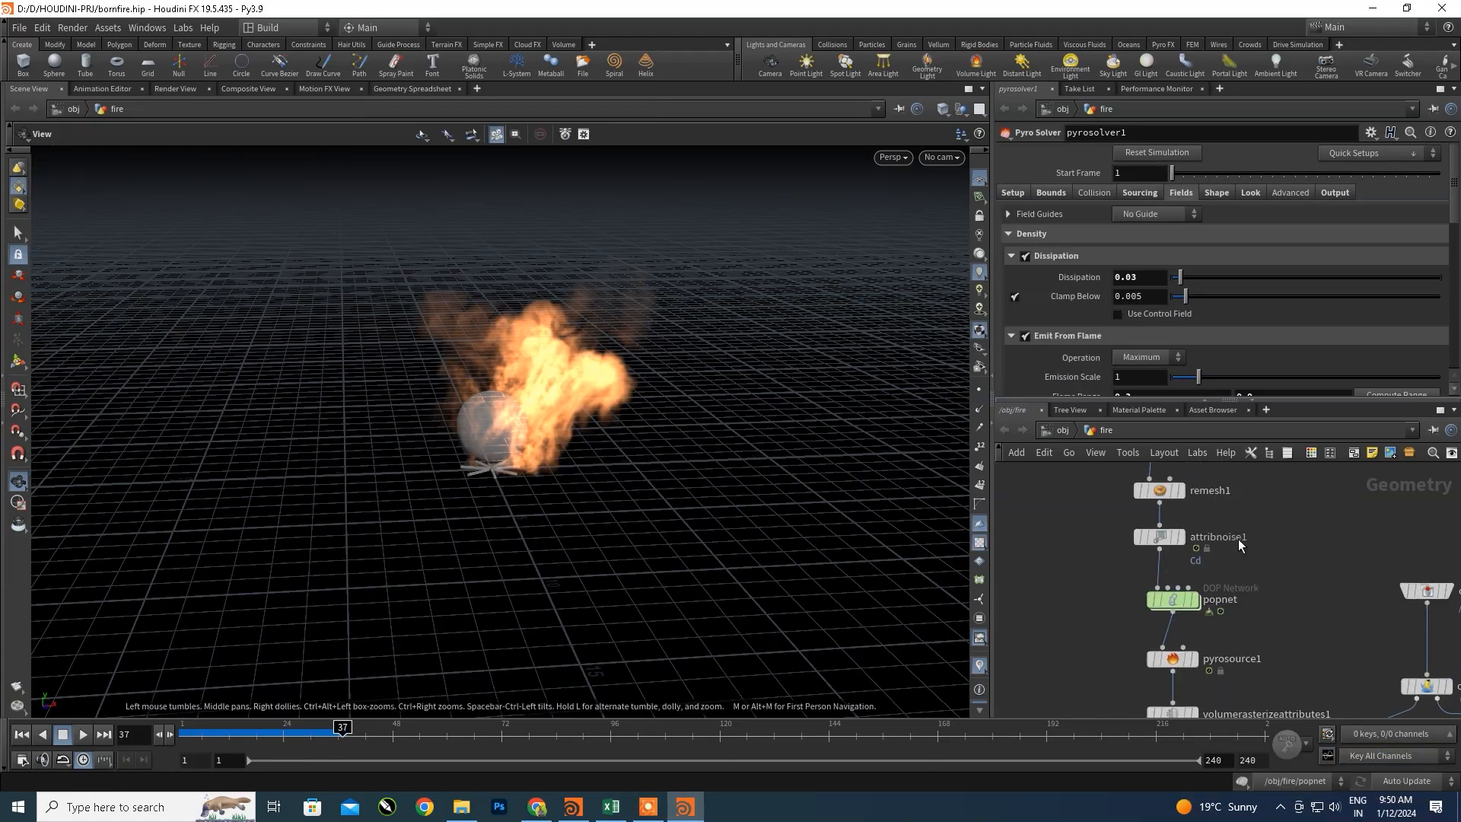
pyautogui.moveTo(1230, 575); pyautogui.dragTo(1223, 536, button='middle')
pyautogui.scroll(2, 1176, 624)
pyautogui.scroll(-2, 1165, 609)
pyautogui.moveTo(1223, 604); pyautogui.dragTo(1176, 557, button='middle')
pyautogui.scroll(-1, 1219, 555)
pyautogui.scroll(2, 1171, 540)
pyautogui.scroll(-2, 1172, 541)
pyautogui.scroll(2, 1168, 625)
pyautogui.scroll(-2, 1280, 587)
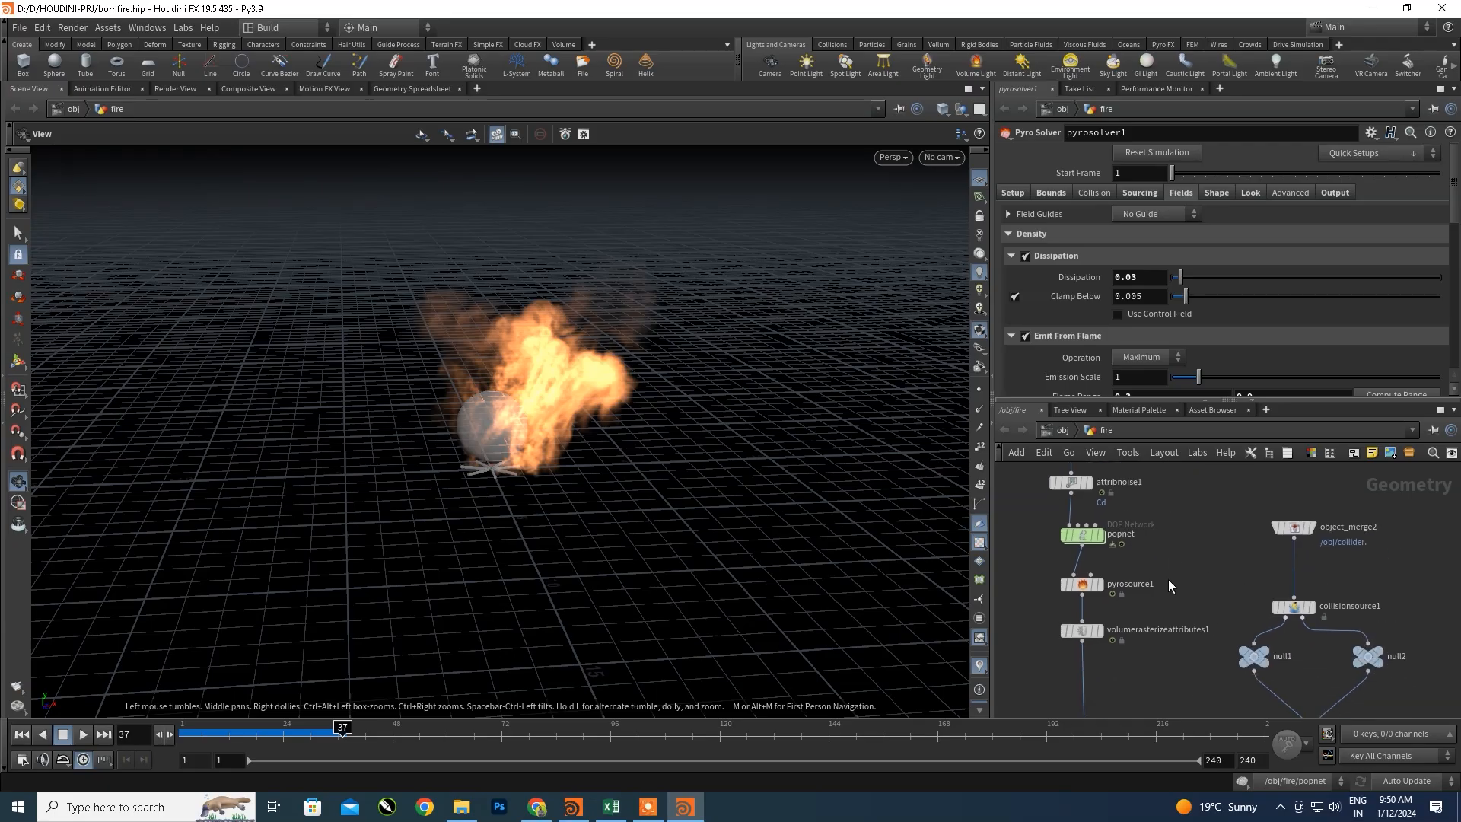
pyautogui.scroll(2, 1167, 579)
# - Go inside the finished scene's popnet and examine the chain of POP source, popforce1, popdrag1 and solver
pyautogui.click(1080, 526)
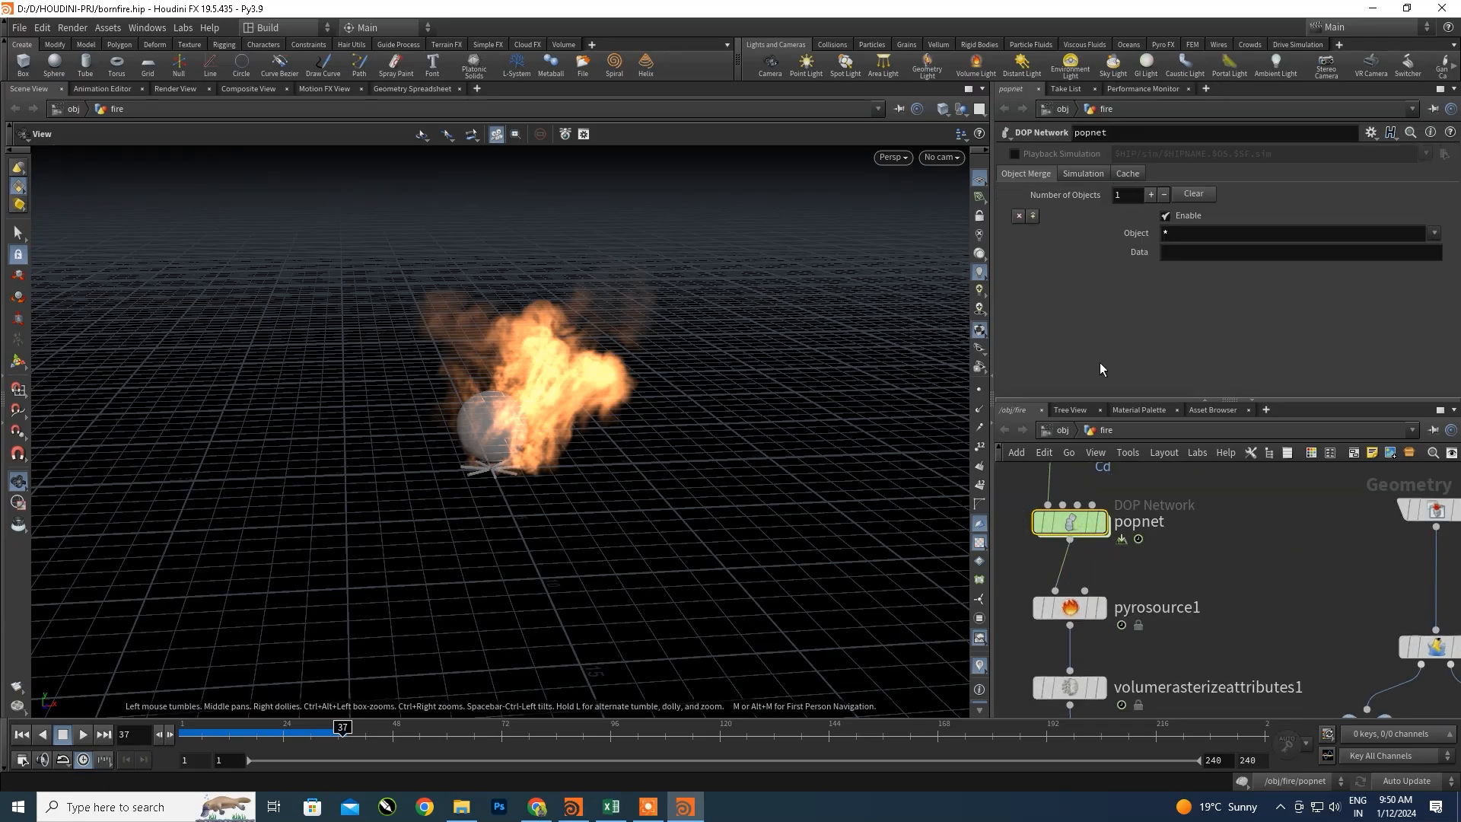
pyautogui.doubleClick(1072, 523)
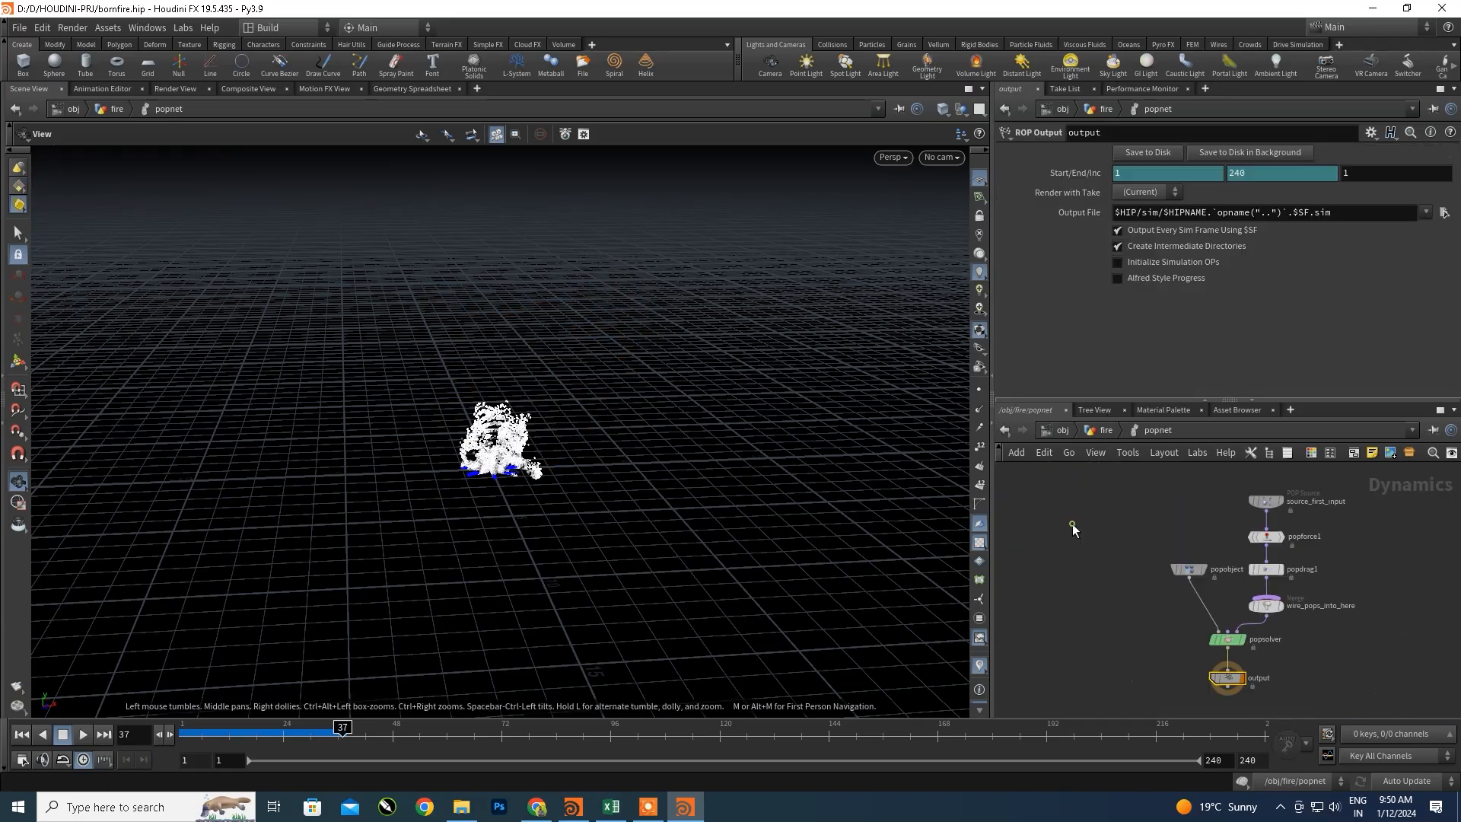
pyautogui.scroll(3, 1218, 559)
pyautogui.scroll(-3, 1225, 563)
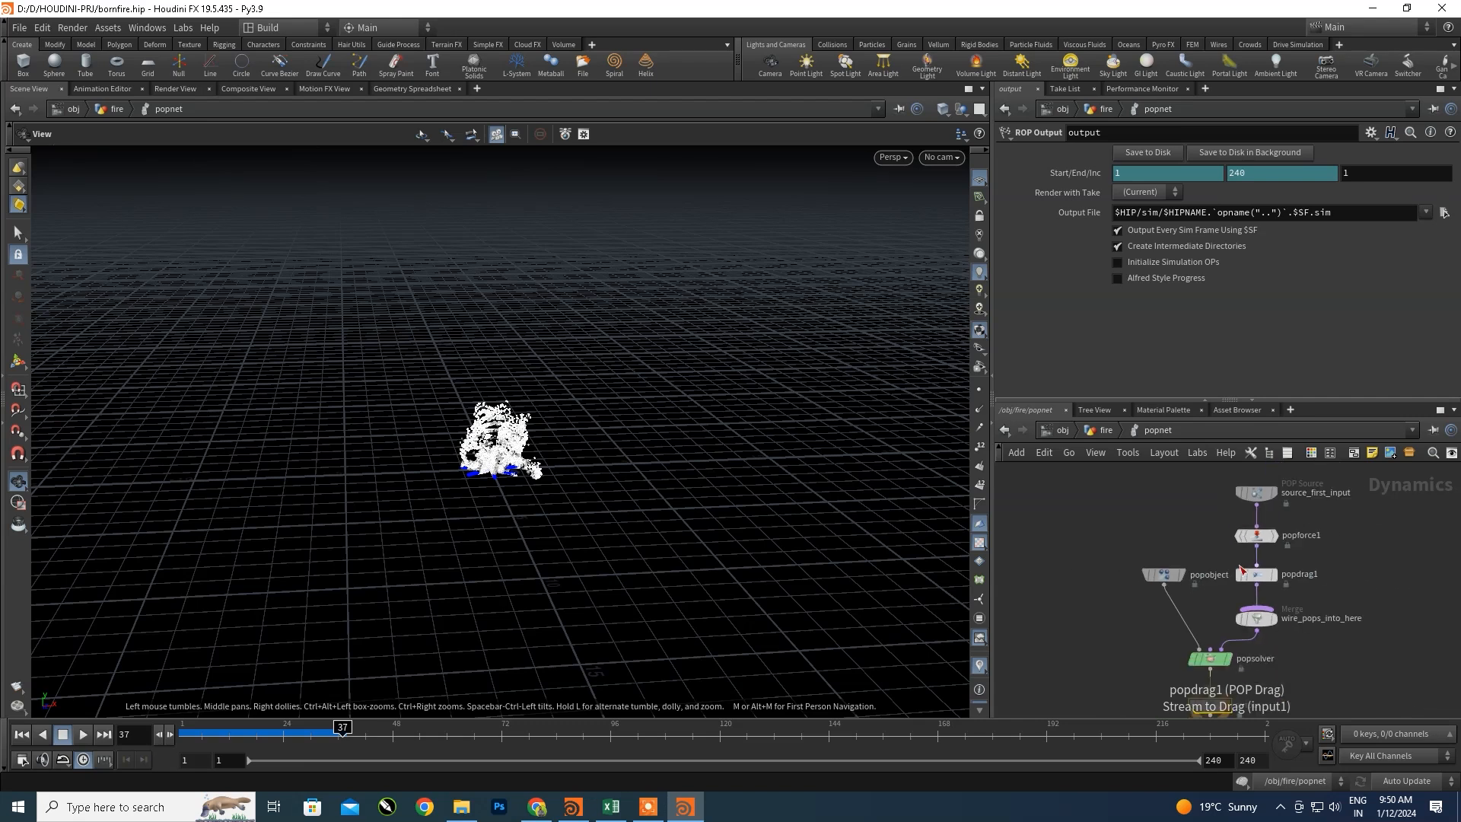
pyautogui.scroll(3, 1233, 569)
pyautogui.scroll(-2, 1239, 572)
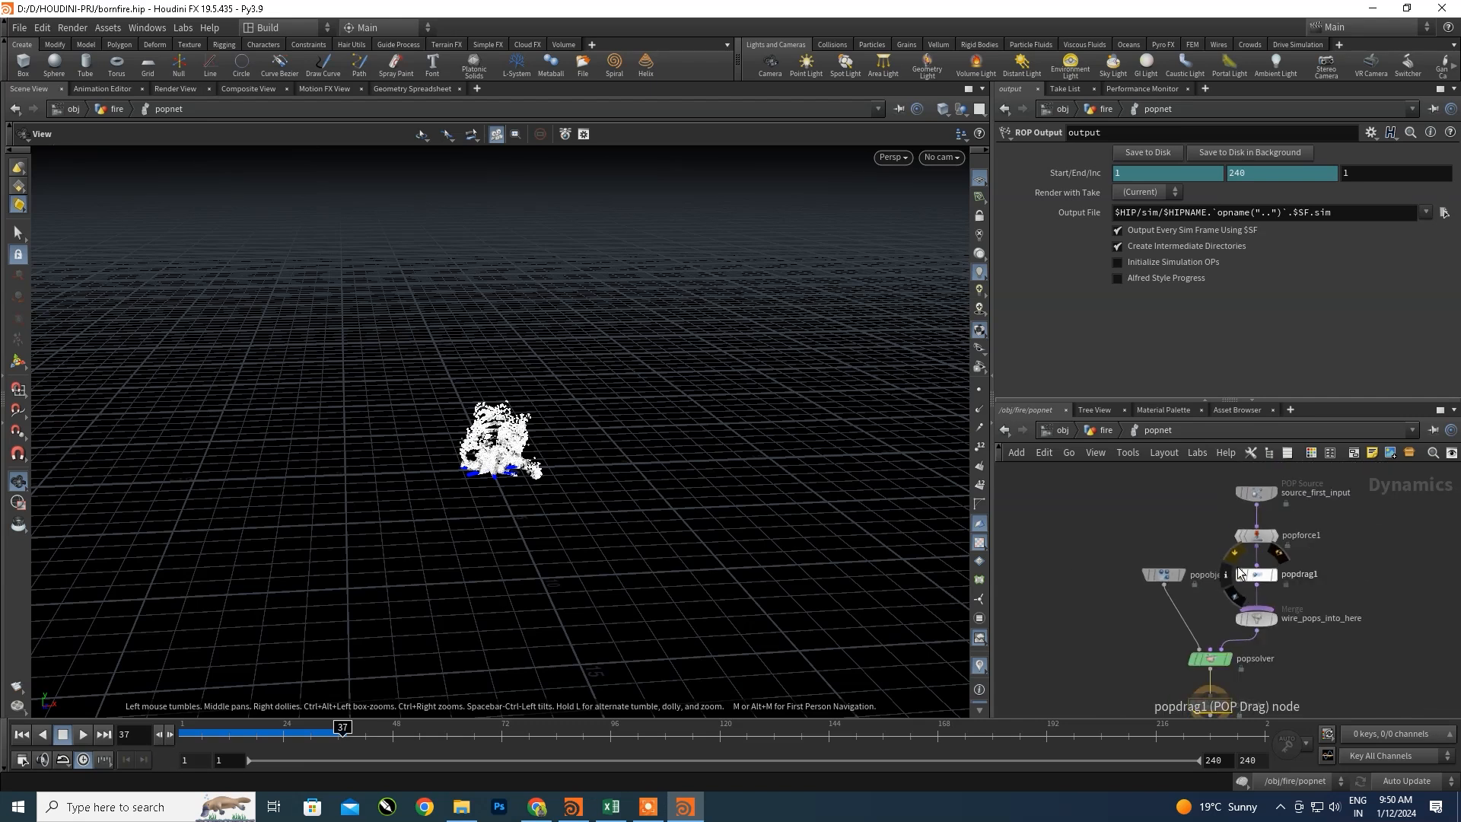
pyautogui.scroll(2, 1227, 563)
pyautogui.scroll(-2, 1227, 558)
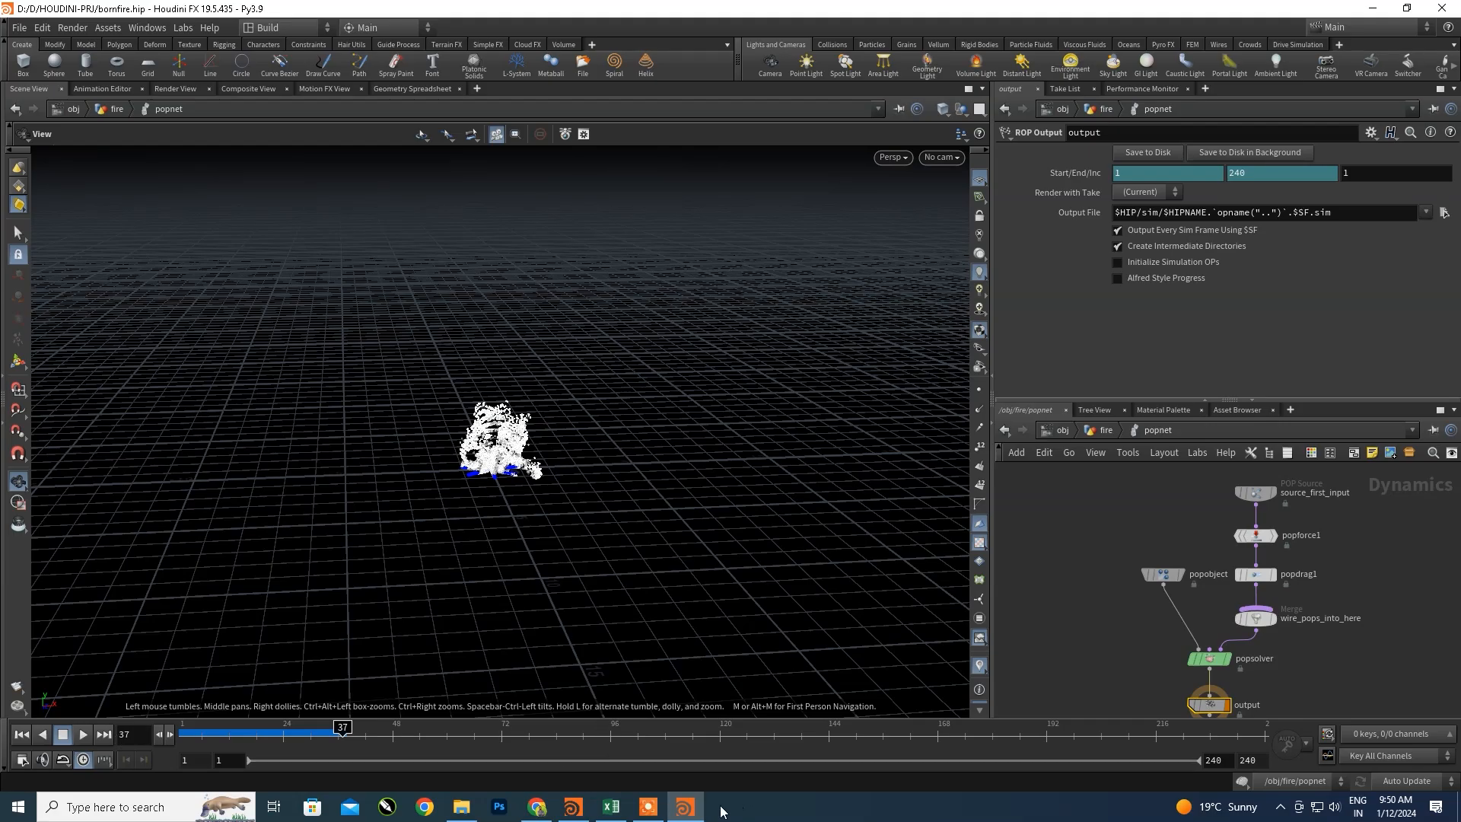
pyautogui.scroll(3, 1260, 582)
pyautogui.scroll(-3, 1258, 588)
# - Review the birth and source settings of source_first_input in the finished popnet
pyautogui.click(1253, 603)
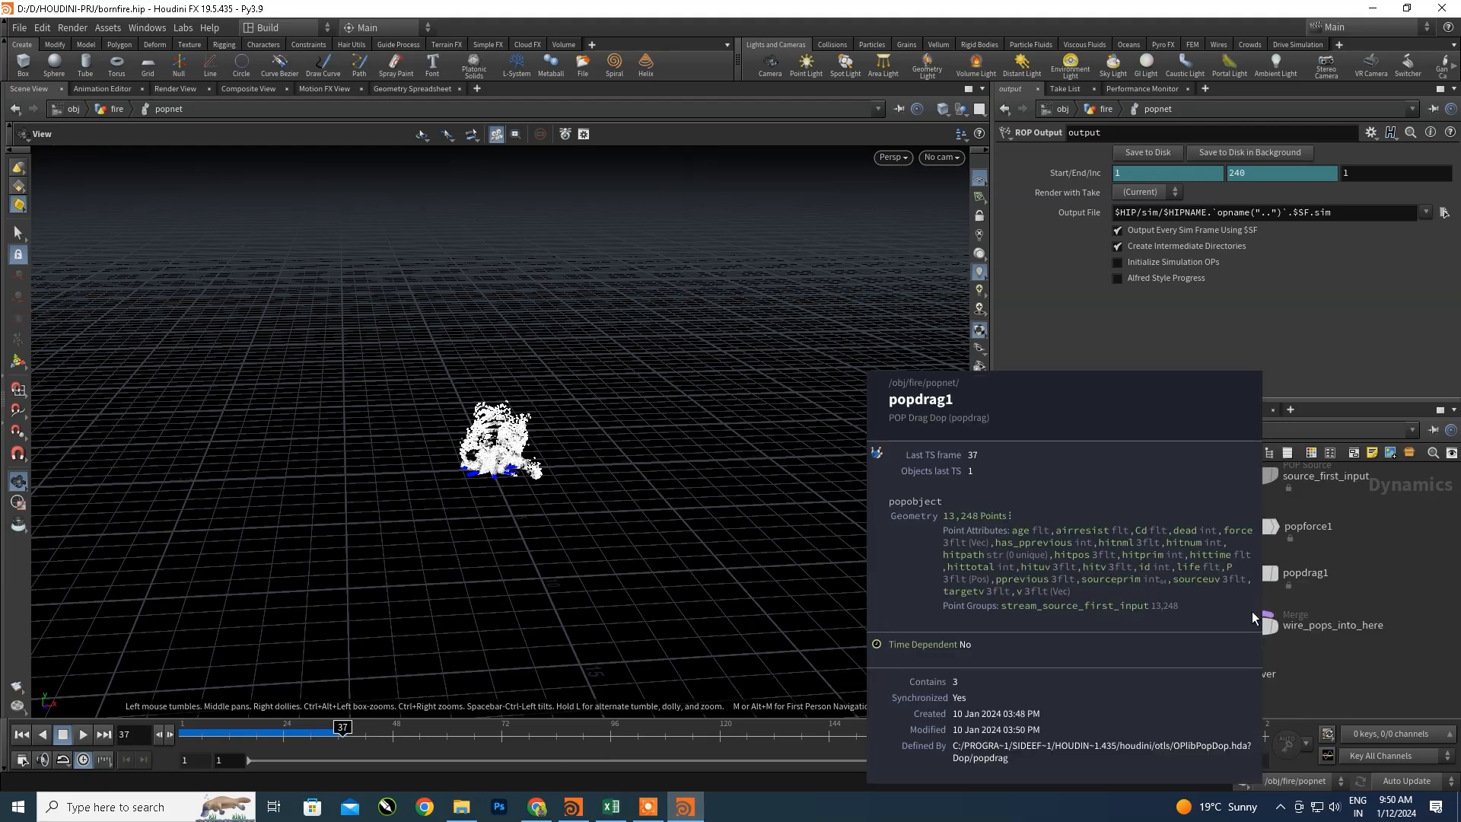
pyautogui.moveTo(1356, 566); pyautogui.dragTo(1335, 608, button='middle')
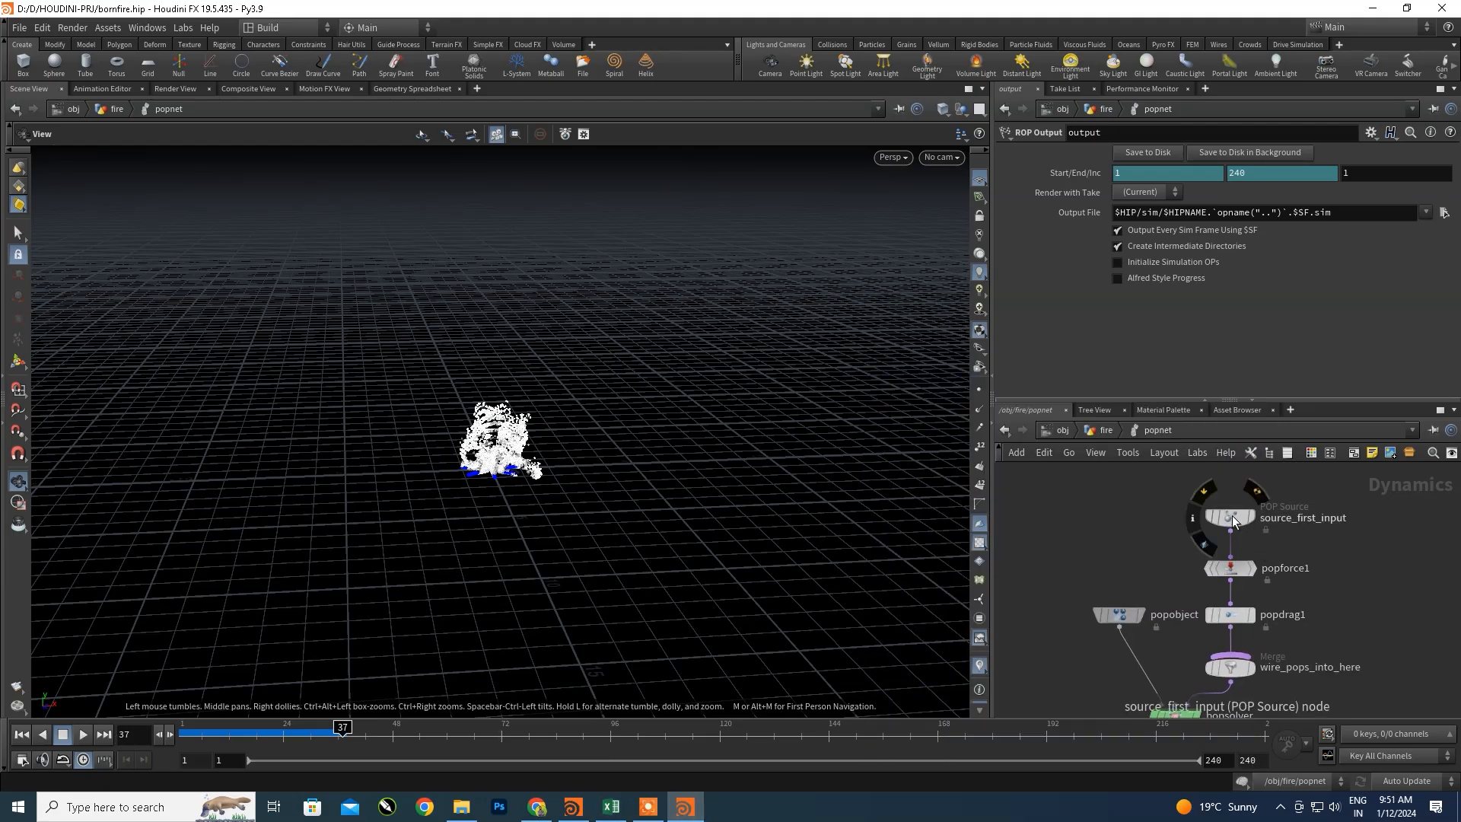
pyautogui.click(1233, 520)
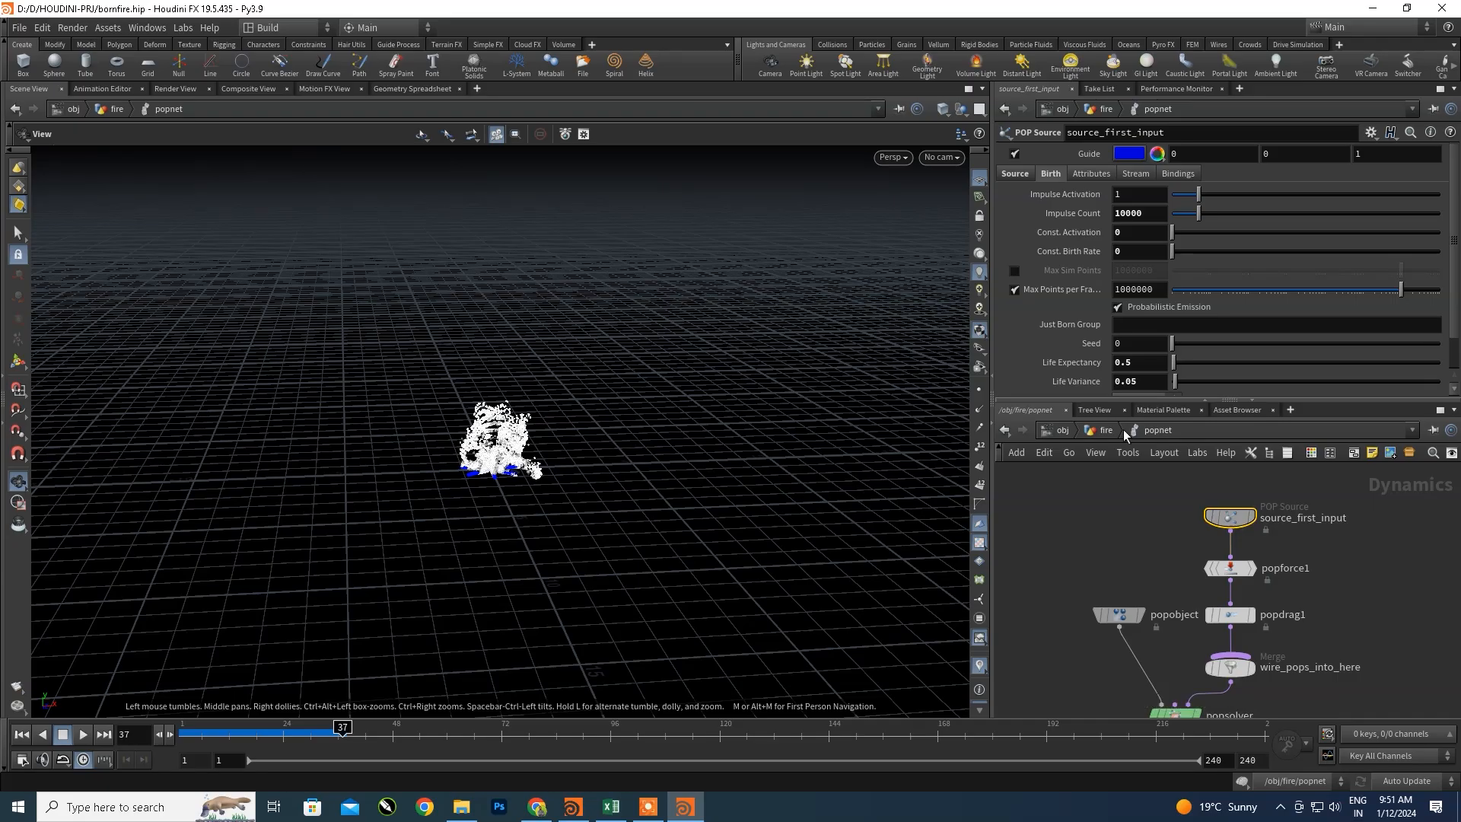
pyautogui.click(1020, 174)
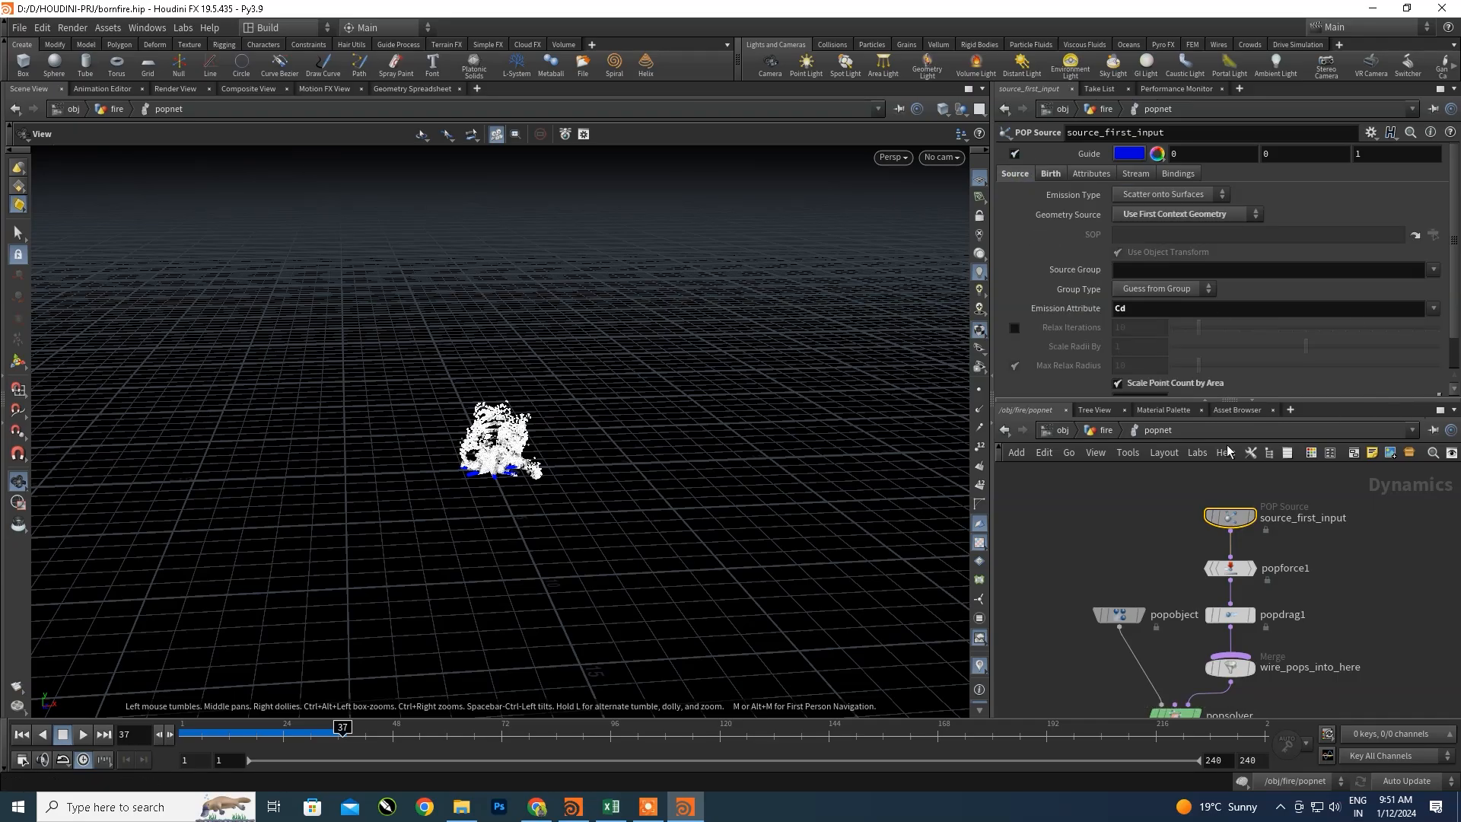
# - Switch back to untitled.hip and move volumerasterizeattributes1 further down to make room beneath attribnoise_burn2
pyautogui.click(573, 807)
pyautogui.scroll(-3, 825, 397)
pyautogui.moveTo(869, 556); pyautogui.dragTo(865, 433, button='middle')
pyautogui.scroll(4, 837, 472)
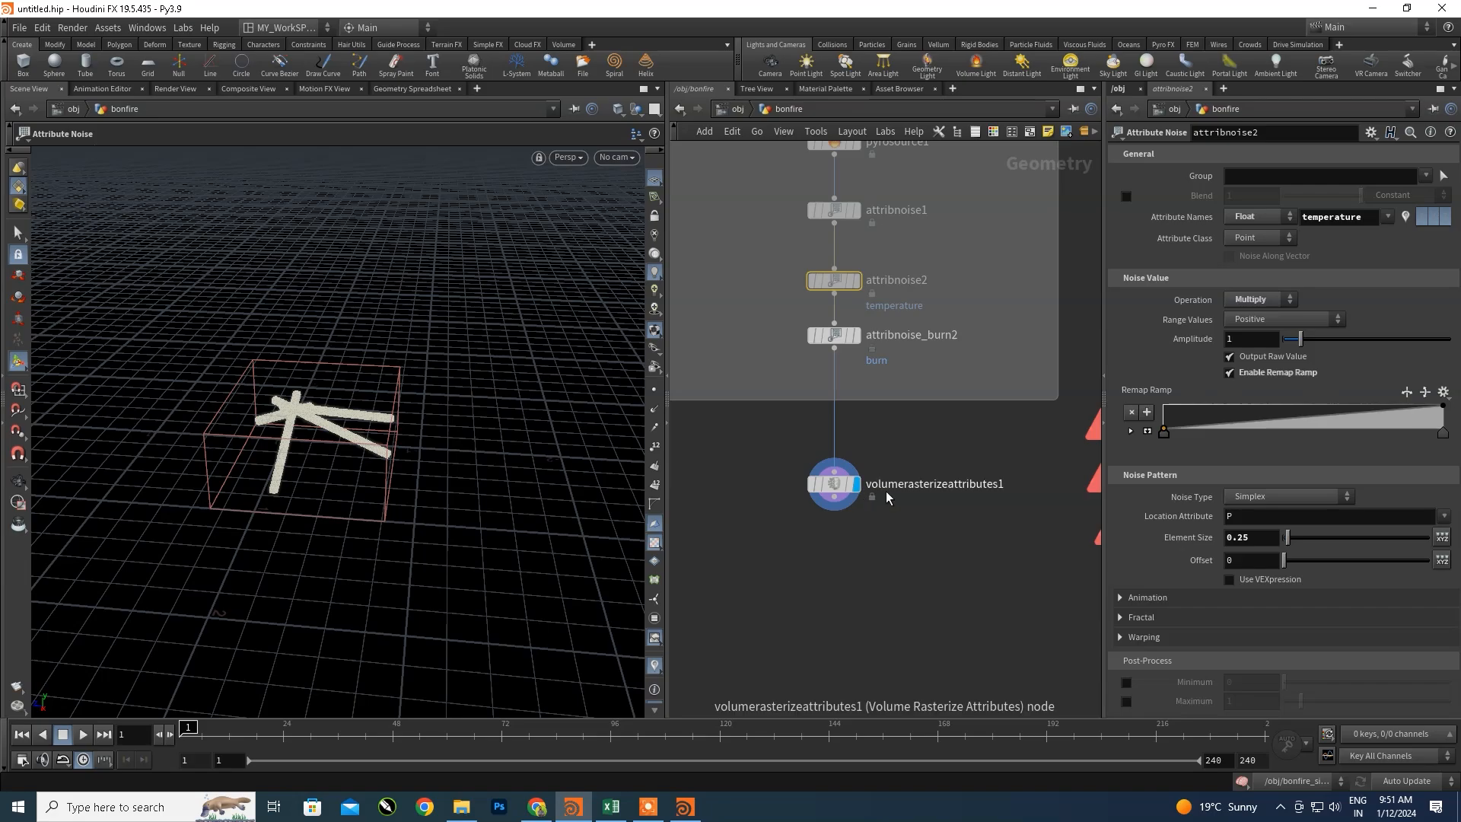
pyautogui.moveTo(861, 496); pyautogui.dragTo(874, 541, button='middle')
pyautogui.moveTo(842, 544); pyautogui.dragTo(842, 674)
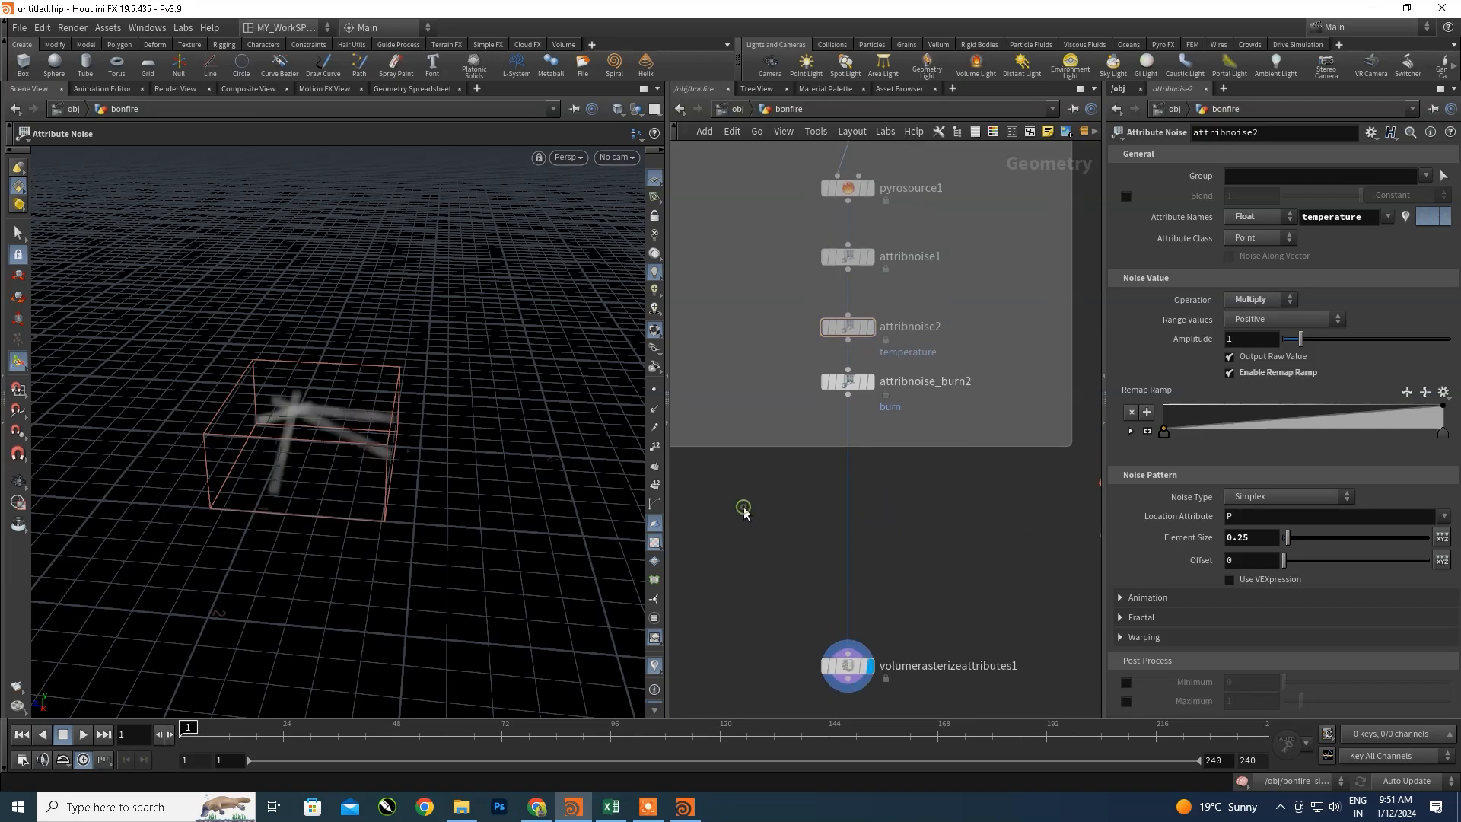
# - Insert a POP Network between attribnoise_burn2 and volumerasterizeattributes1
pyautogui.press('Tab')
pyautogui.write('popp')
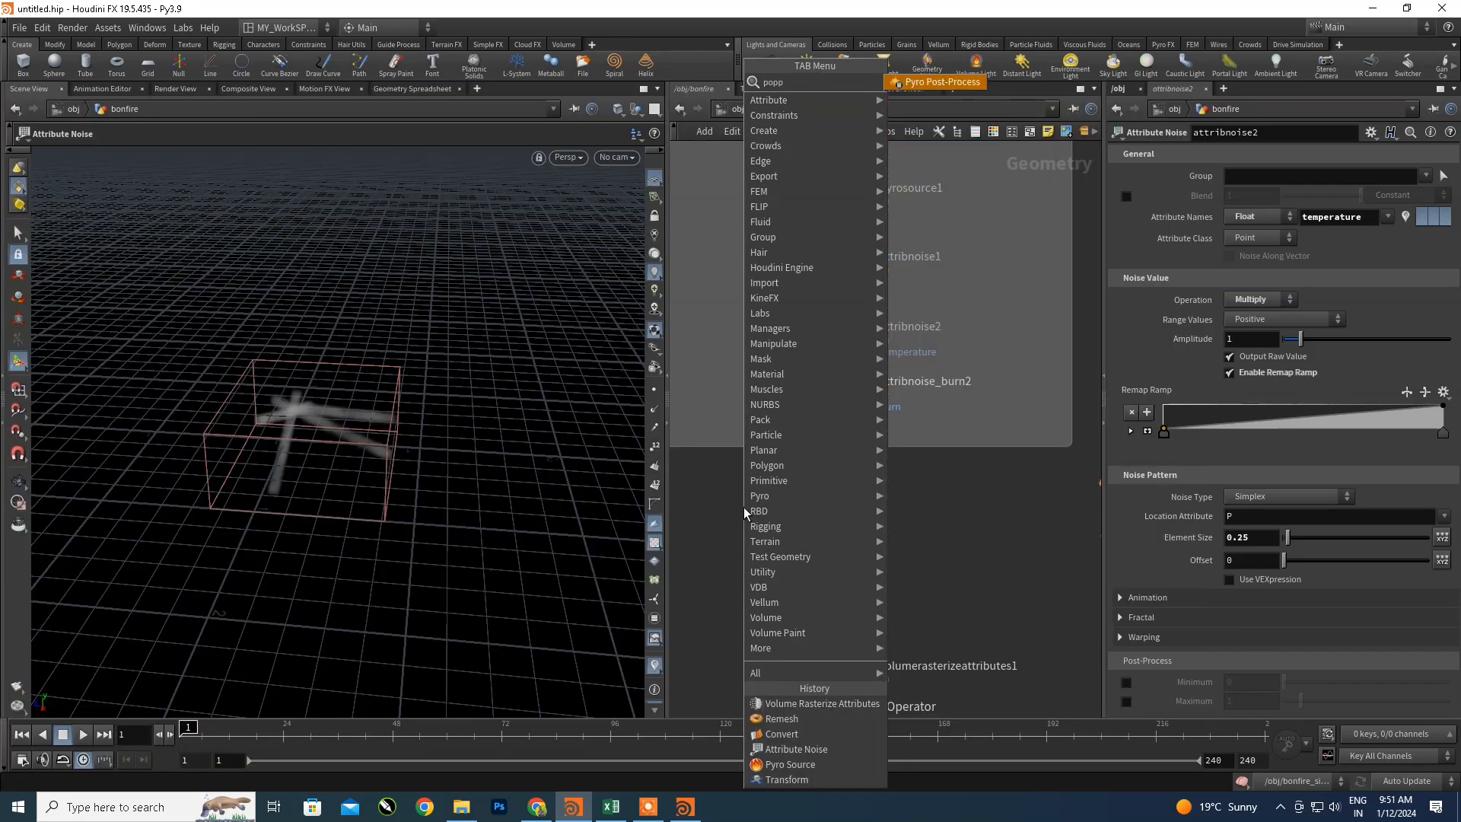
pyautogui.press('BackSpace')
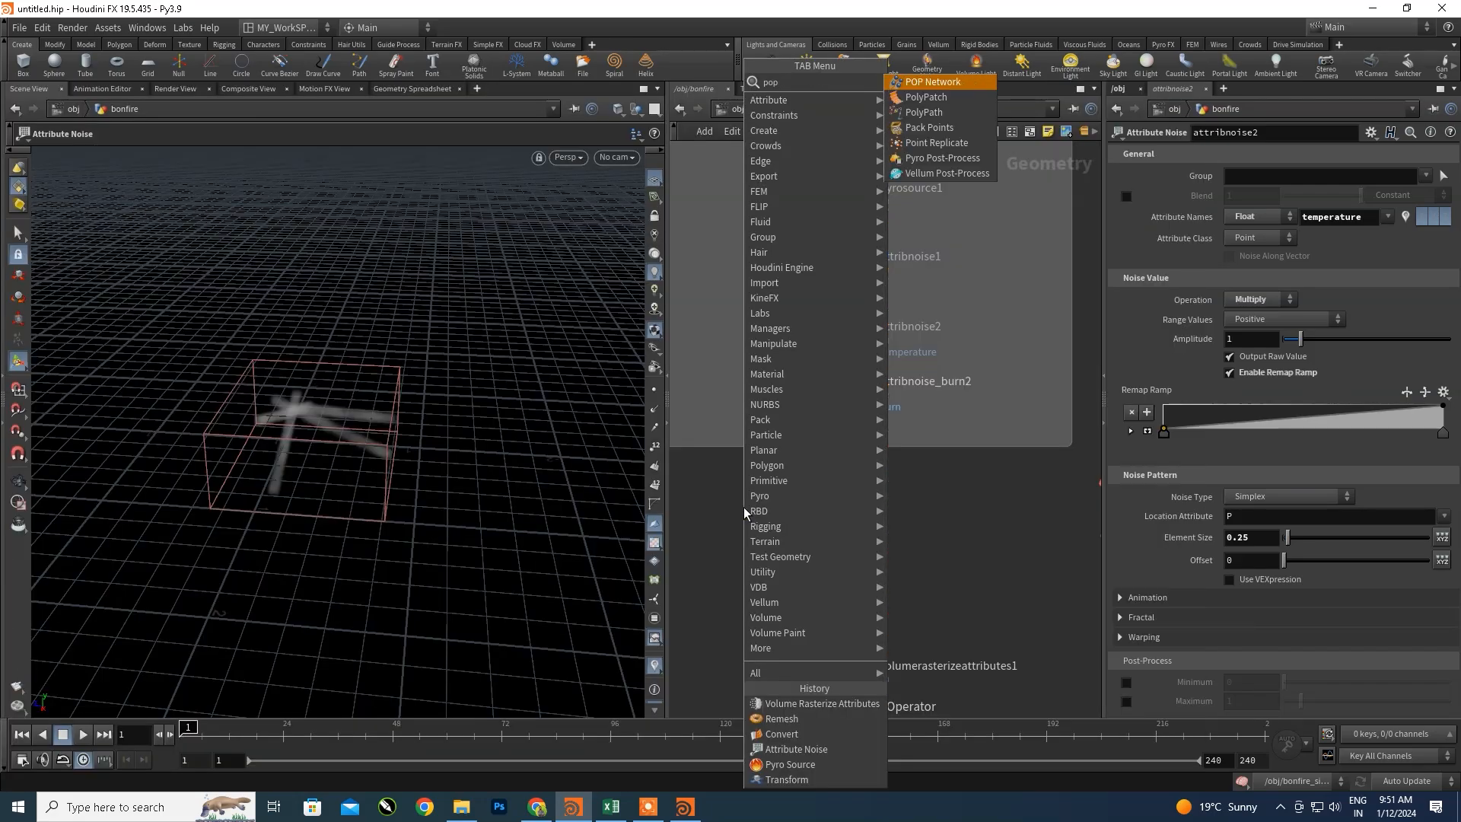
pyautogui.click(942, 81)
pyautogui.click(929, 492)
pyautogui.moveTo(932, 493); pyautogui.dragTo(865, 495)
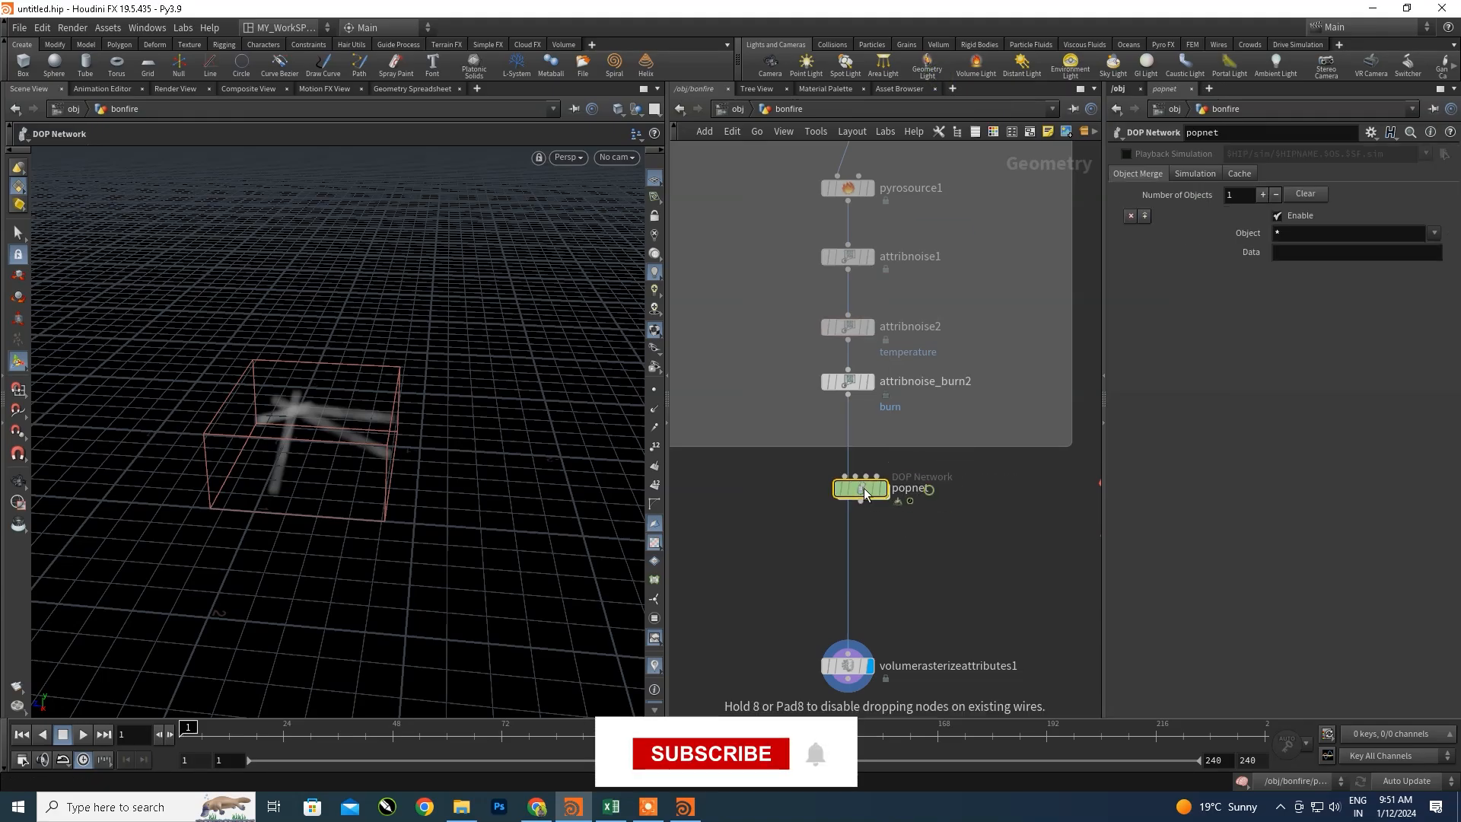
# - Go inside the new popnet and review the source settings of source_first_input
pyautogui.doubleClick(862, 487)
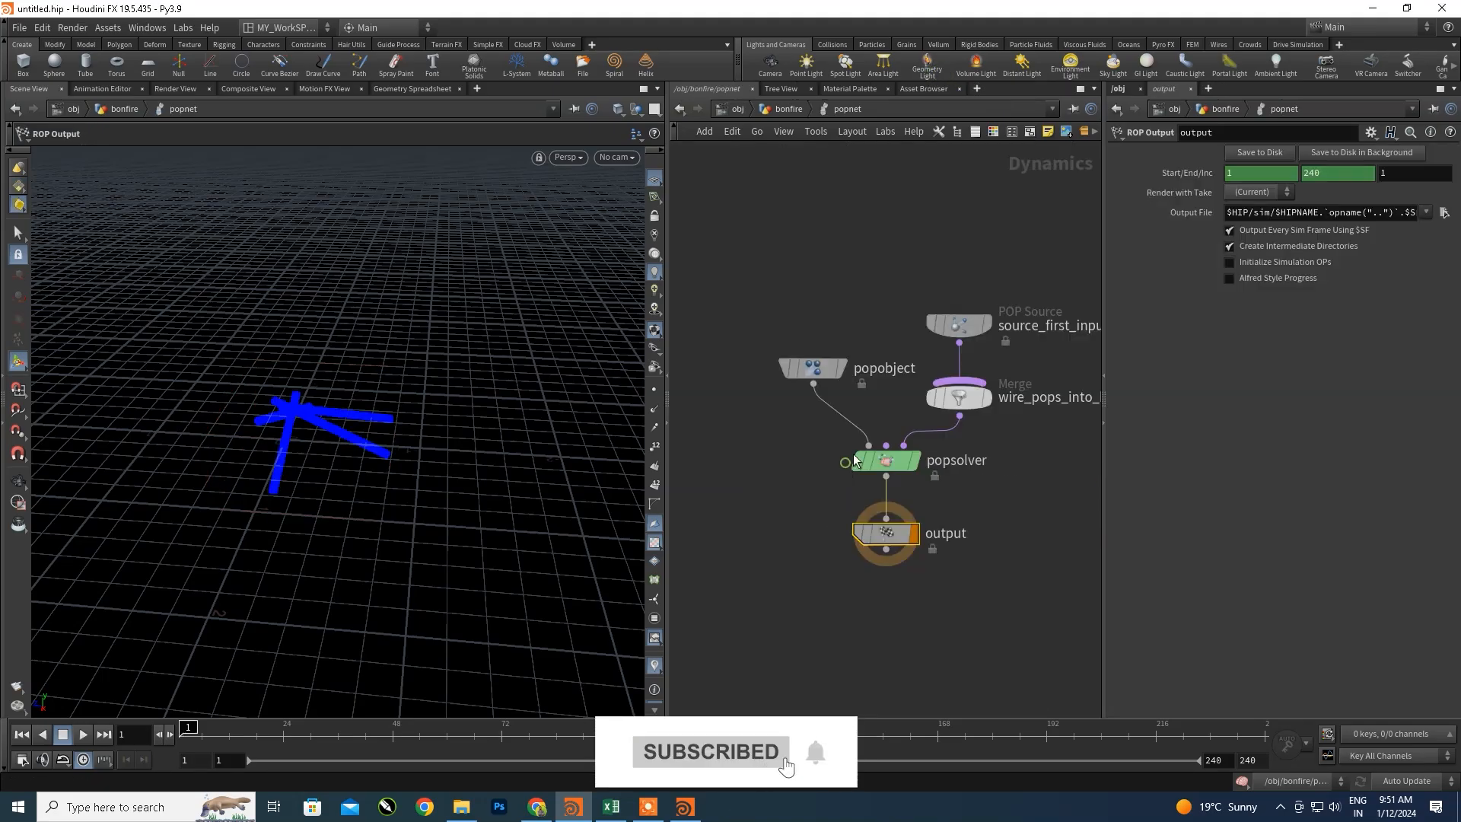
pyautogui.moveTo(906, 418); pyautogui.dragTo(775, 414, button='middle')
pyautogui.scroll(2, 868, 375)
pyautogui.scroll(-1, 939, 399)
pyautogui.moveTo(862, 365)
pyautogui.mouseDown(button='middle')
pyautogui.moveTo(939, 399)
pyautogui.moveTo(847, 386)
pyautogui.mouseUp(button='middle')
pyautogui.click(805, 346)
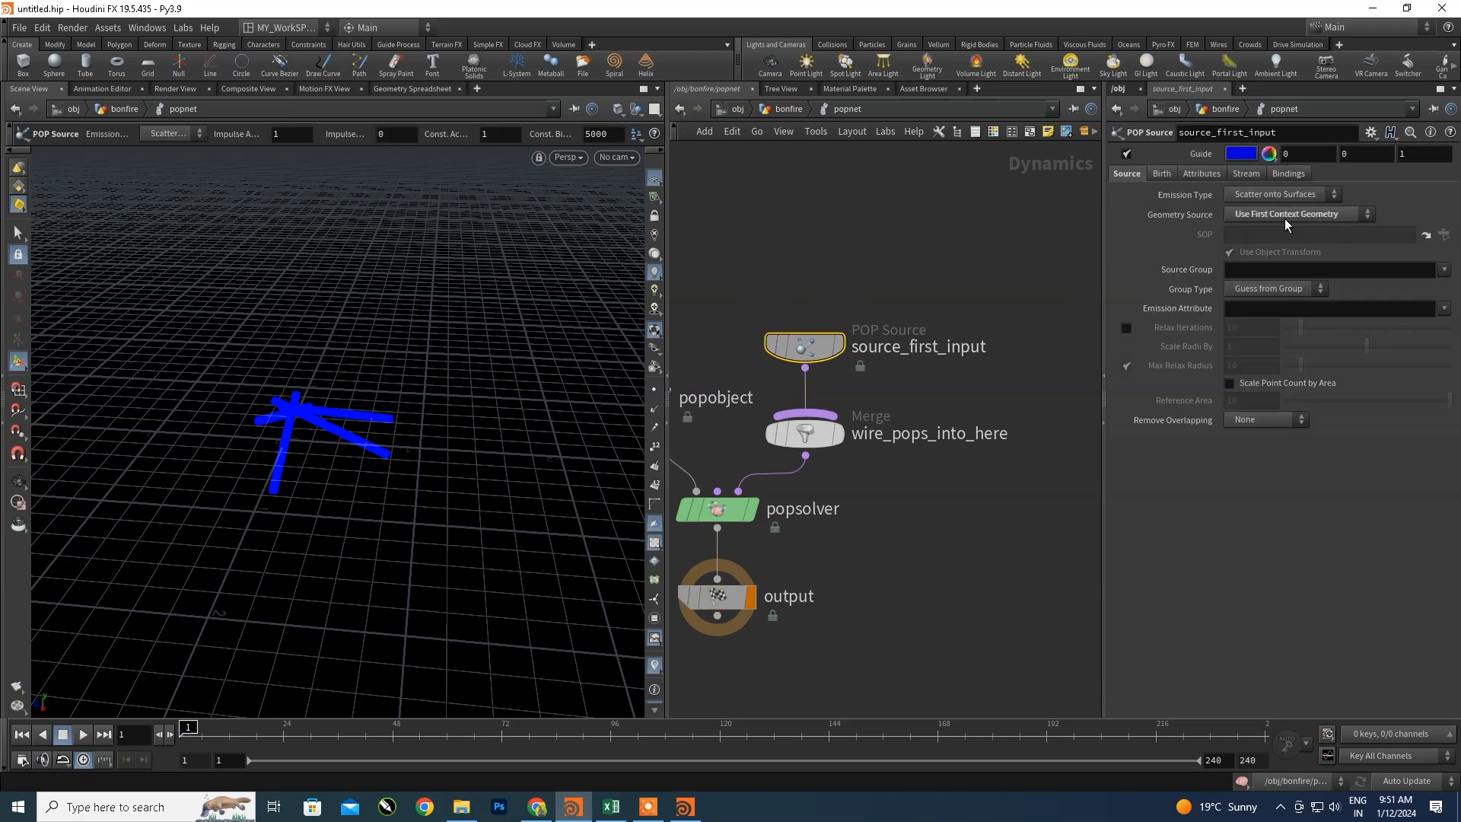
pyautogui.moveTo(825, 491); pyautogui.dragTo(886, 420, button='middle')
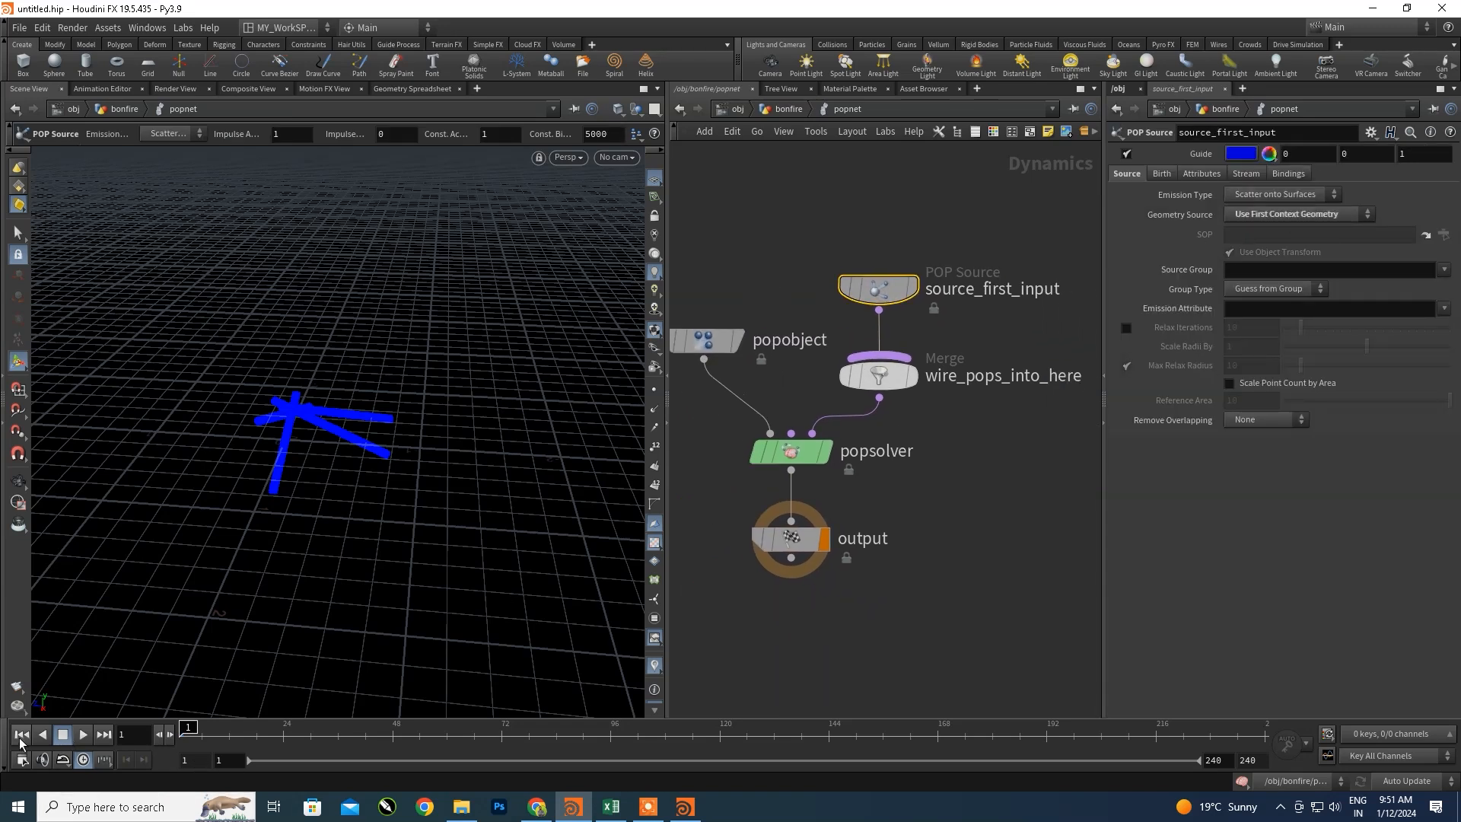
# - Play the particle simulation and move source_first_input higher above the wire_pops_into_here merge
pyautogui.click(84, 735)
pyautogui.scroll(-1, 973, 424)
pyautogui.moveTo(973, 424); pyautogui.dragTo(979, 468, button='middle')
pyautogui.moveTo(901, 350); pyautogui.dragTo(901, 309)
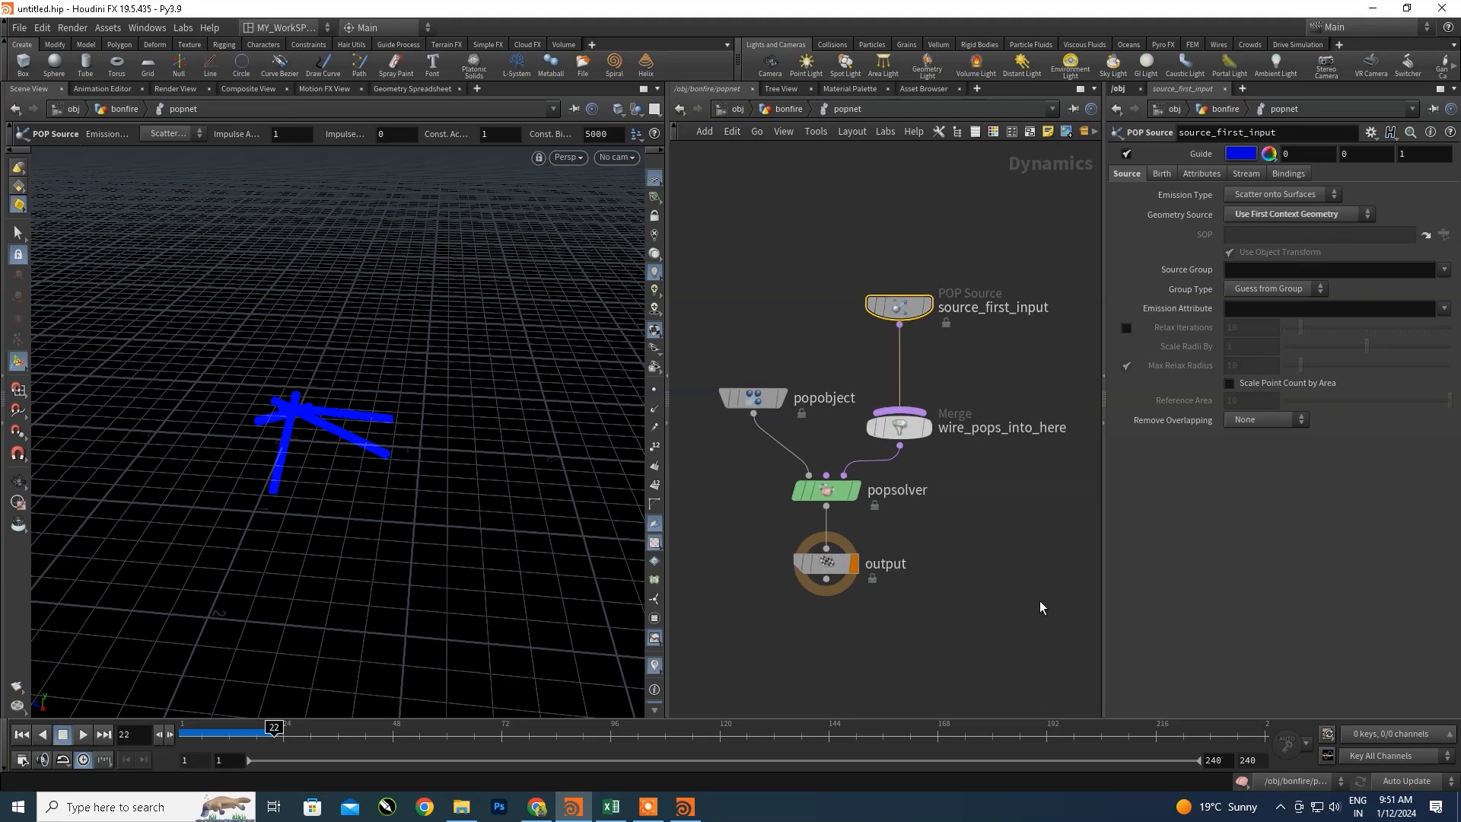
# - Switch to the finished bornfire.hip scene and review the source_first_input and popforce1 settings in its popnet
pyautogui.click(685, 806)
pyautogui.scroll(2, 1222, 544)
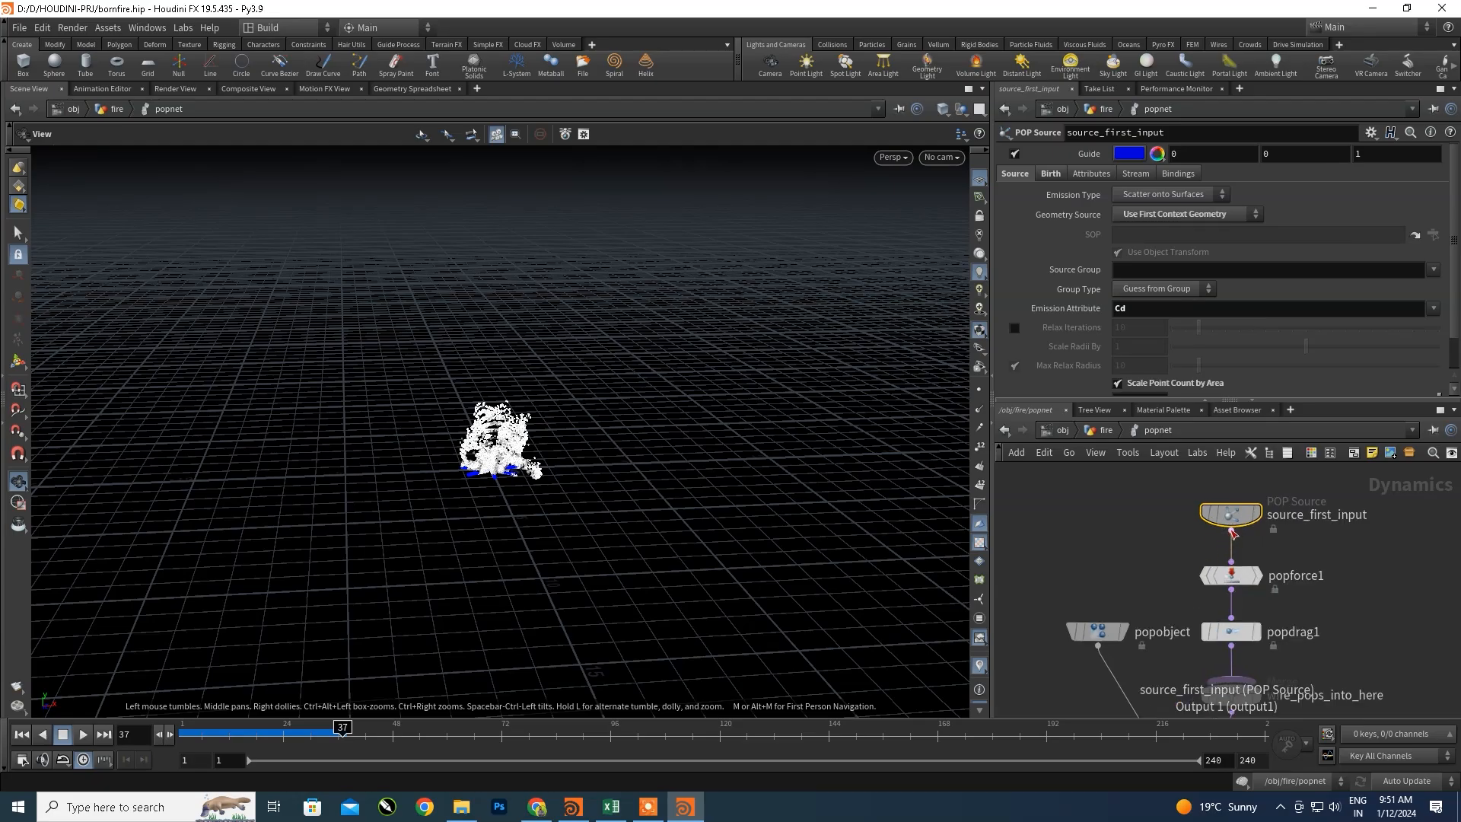
pyautogui.moveTo(1098, 646); pyautogui.dragTo(1074, 632)
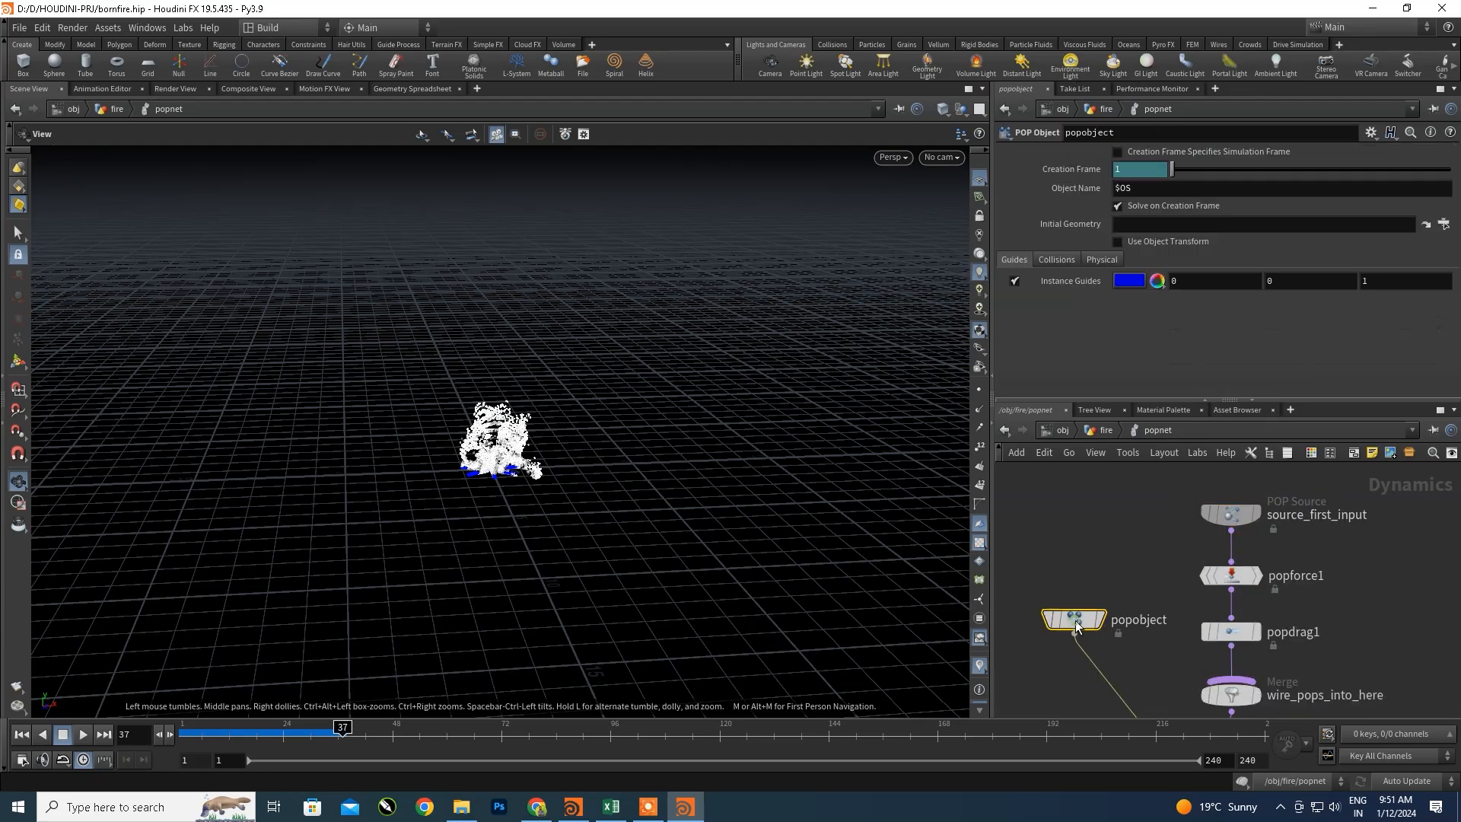
pyautogui.click(1233, 518)
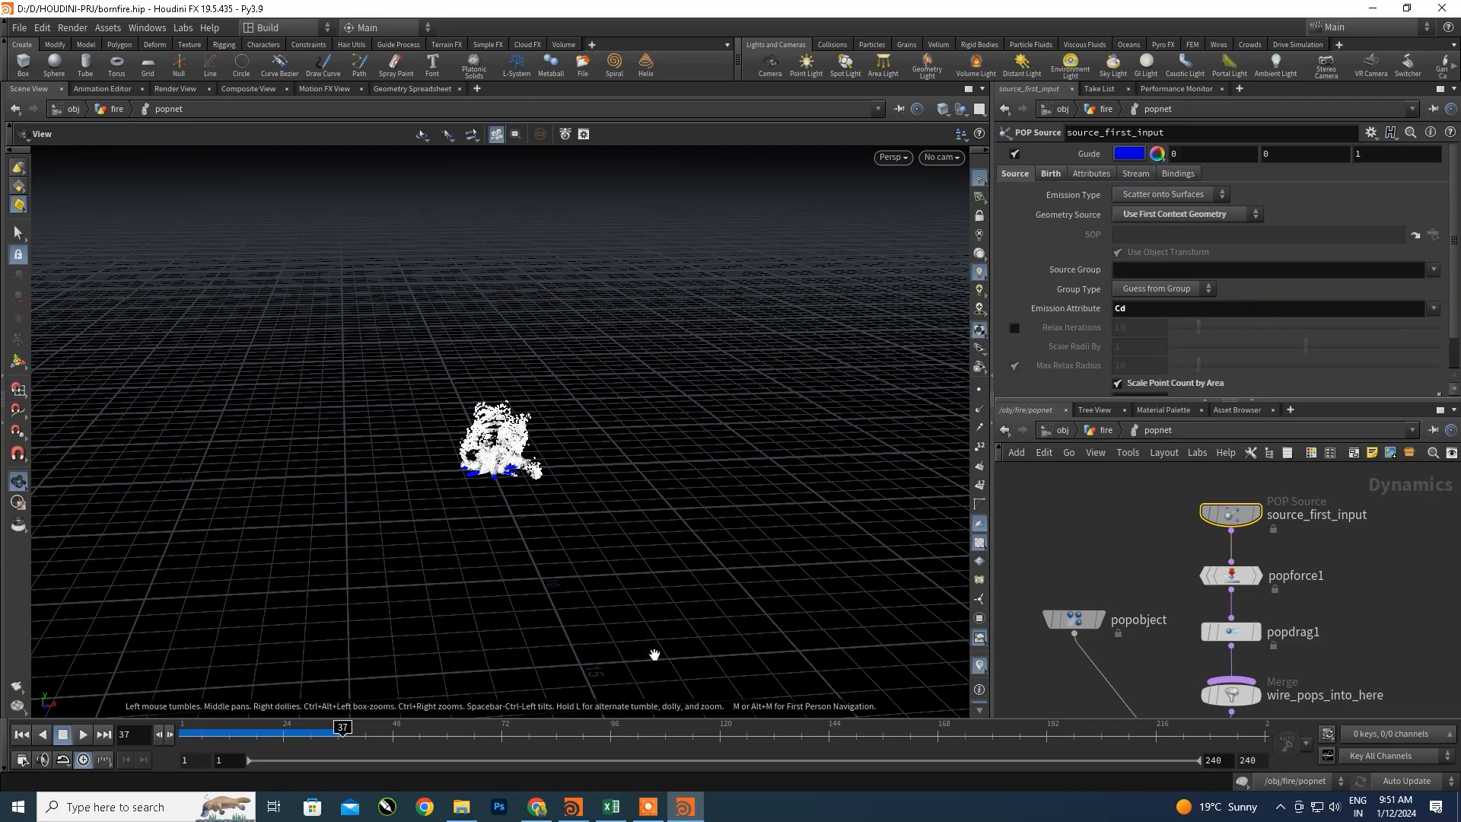
pyautogui.click(1236, 576)
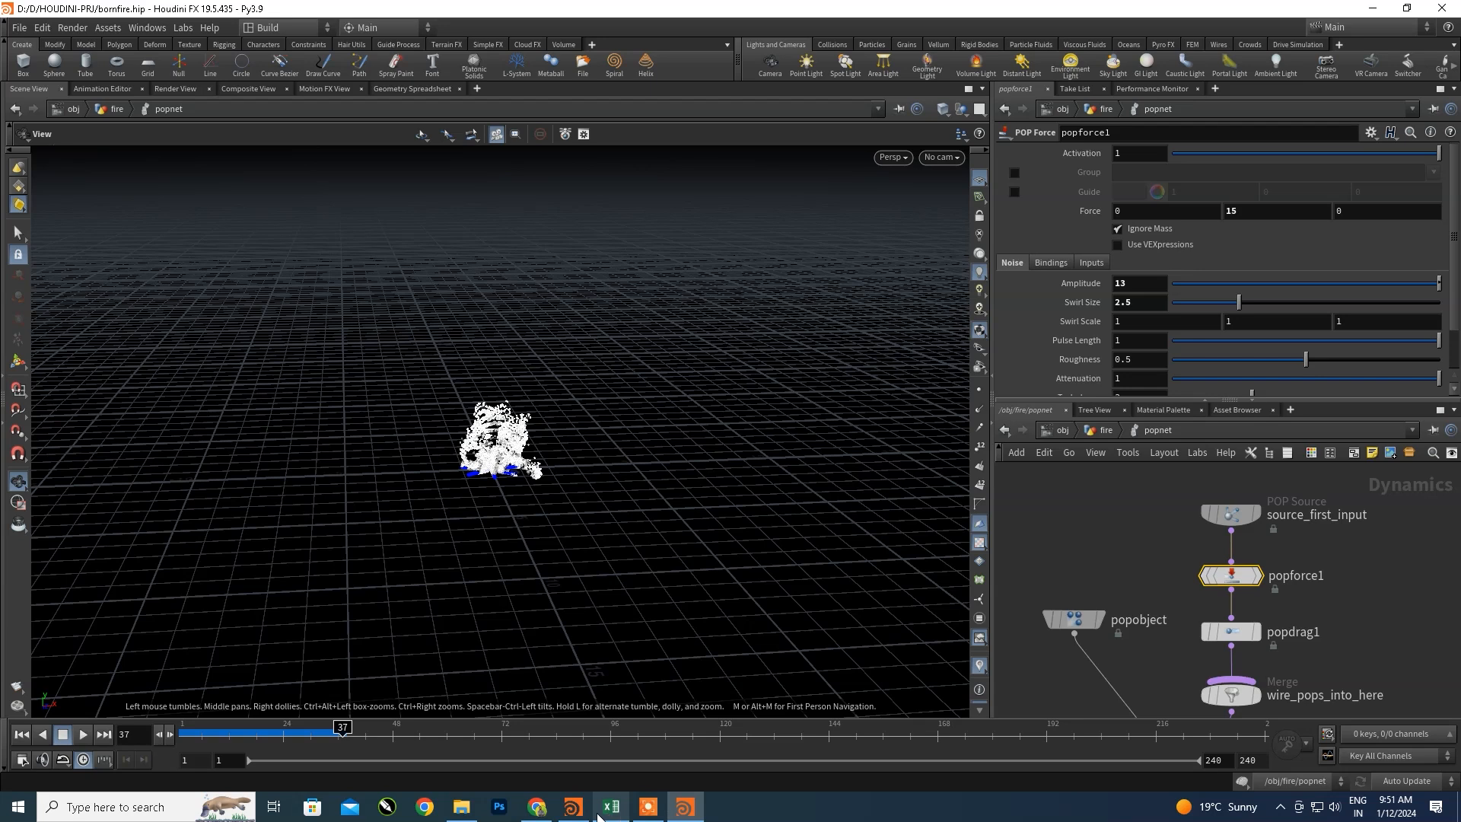
# - Switch back to untitled.hip and insert a POP Force between source_first_input and wire_pops_into_here
pyautogui.click(574, 807)
pyautogui.press('Tab')
pyautogui.write('popfo')
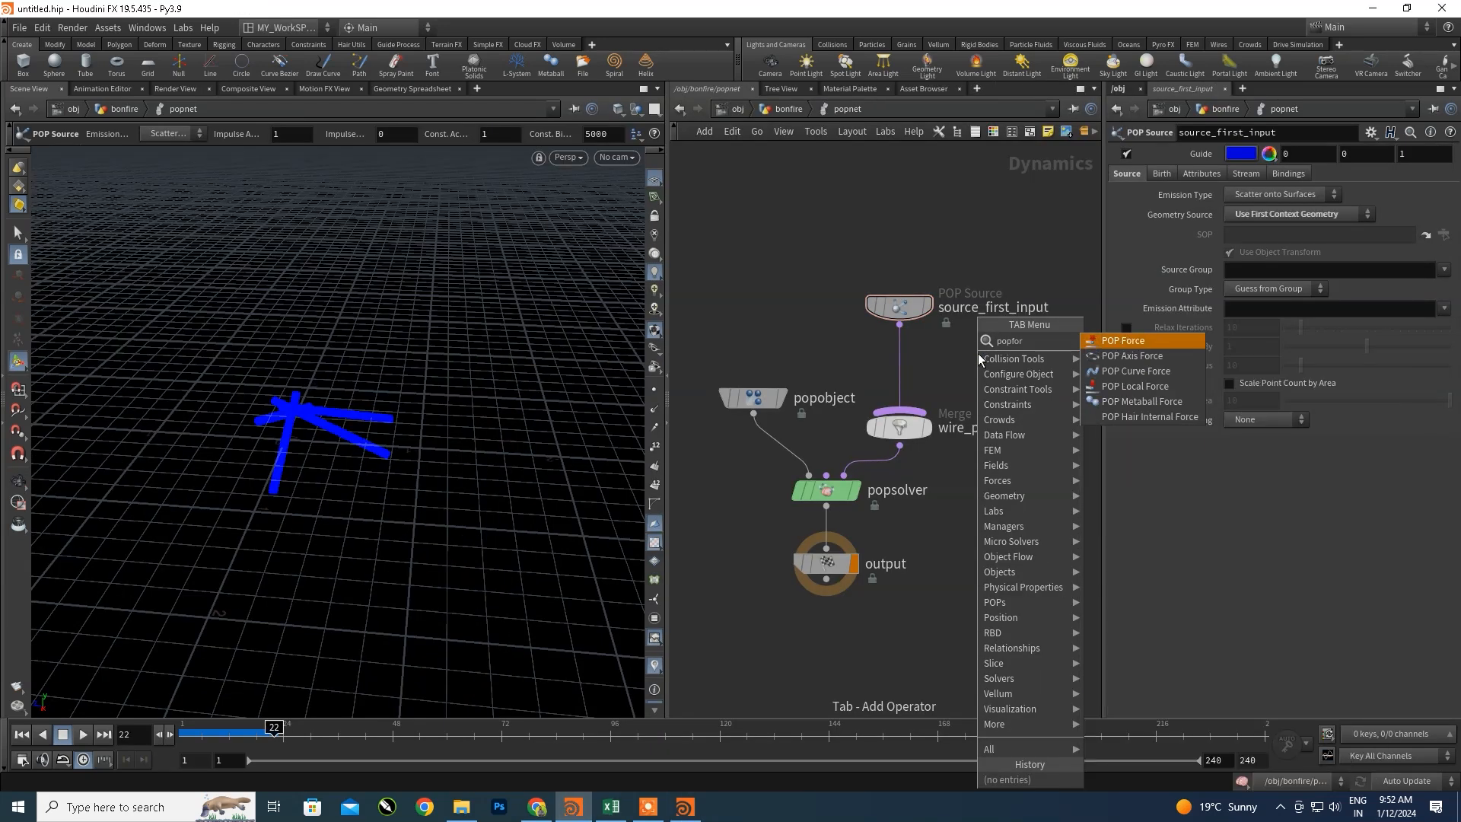
pyautogui.click(1121, 342)
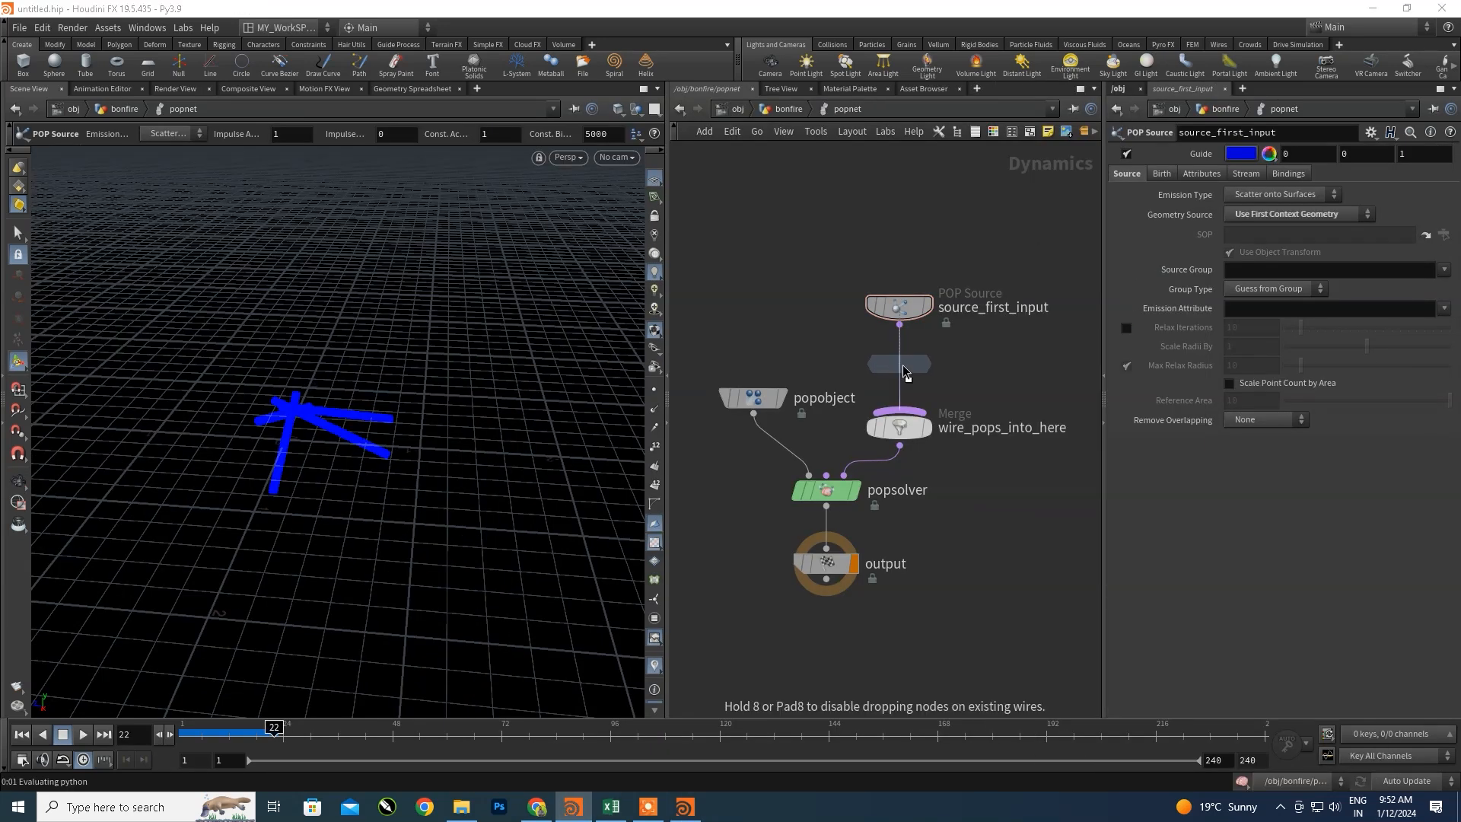
pyautogui.click(903, 370)
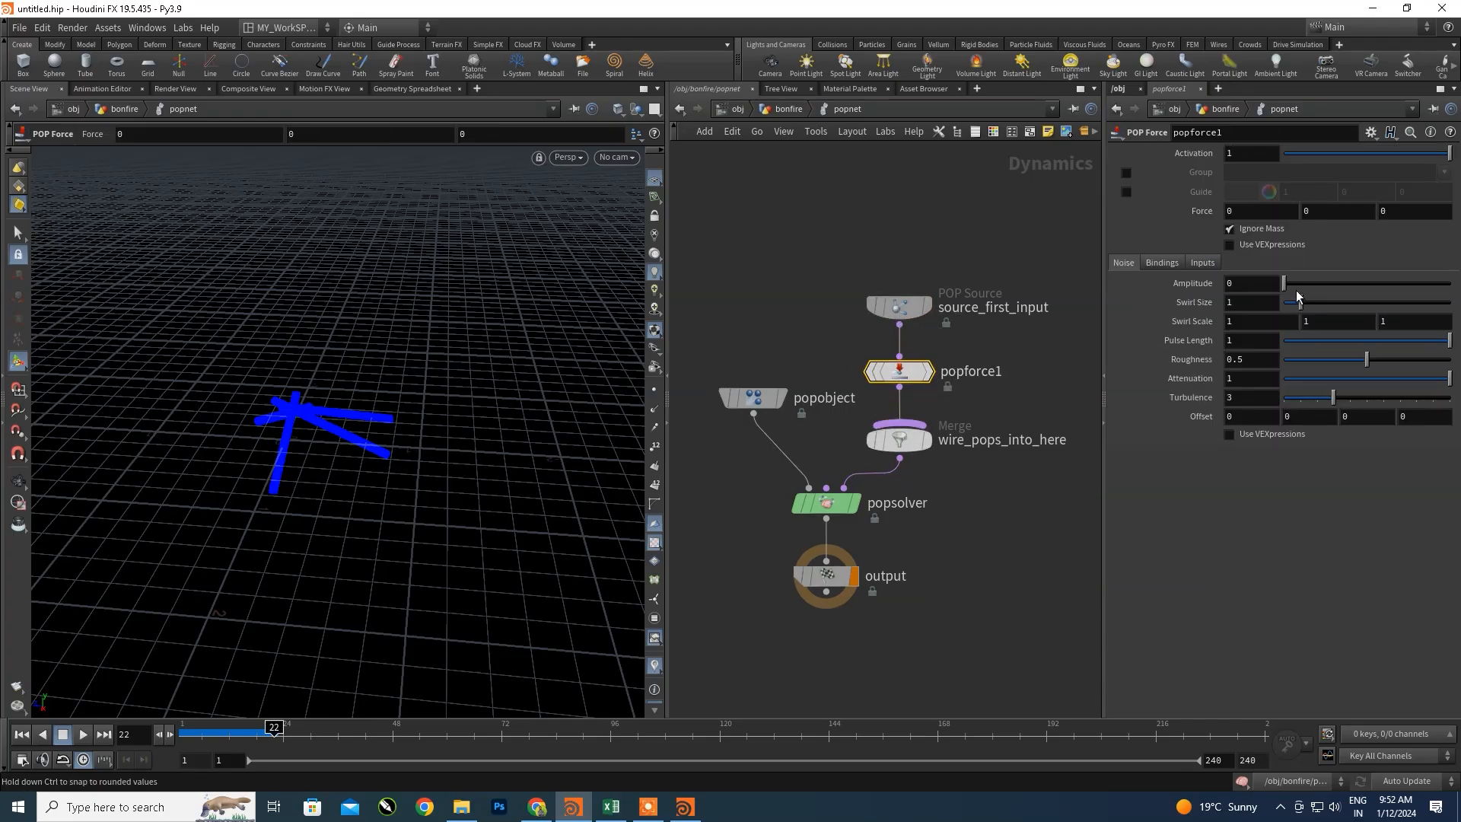
# - Set the Y force of popforce1 to 15 and play the simulation from the first frame
pyautogui.click(1320, 211)
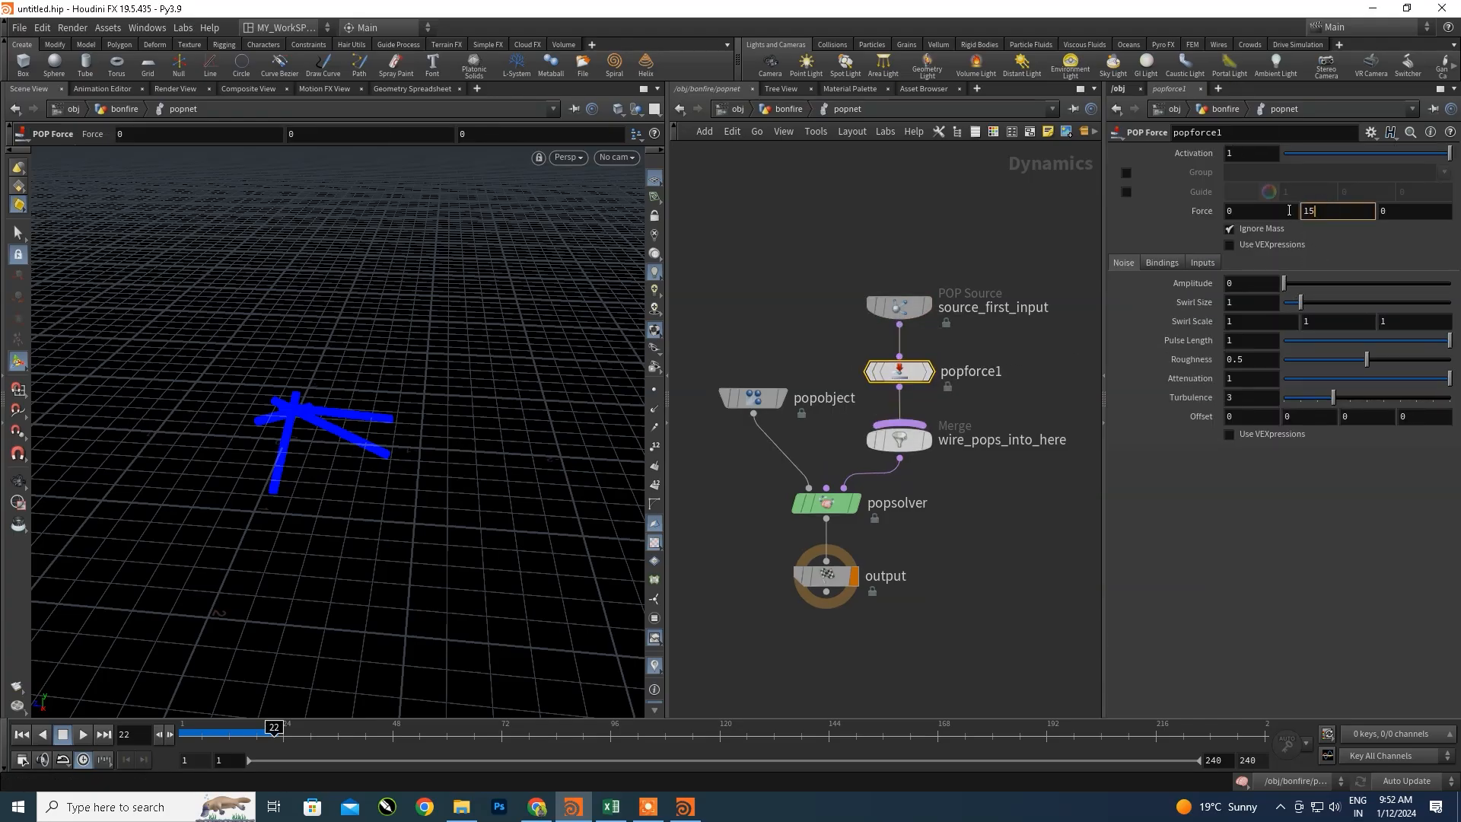
pyautogui.click(21, 736)
pyautogui.click(83, 735)
pyautogui.press('Escape')
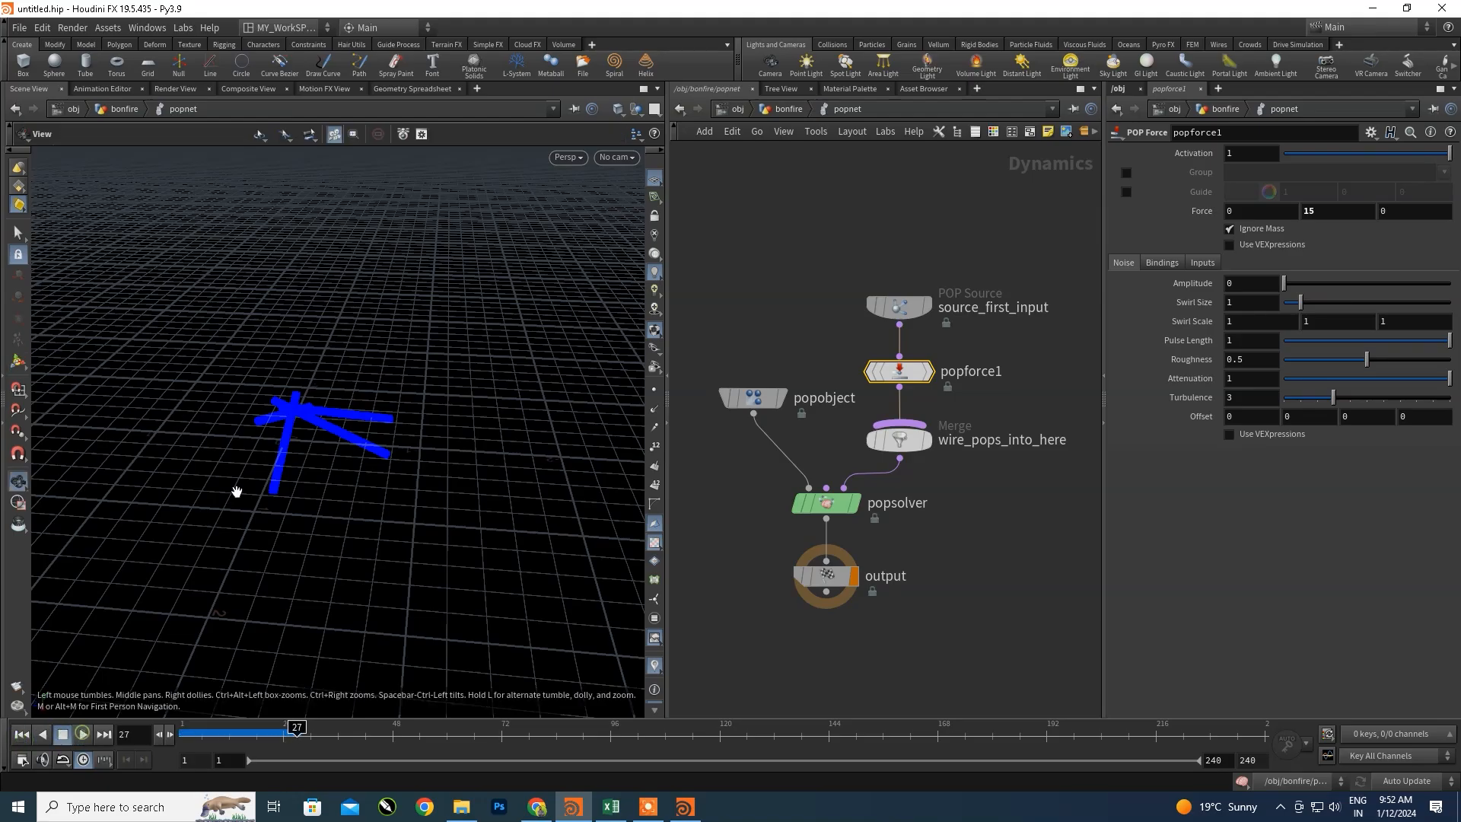
pyautogui.scroll(2, 237, 491)
pyautogui.scroll(-1, 318, 436)
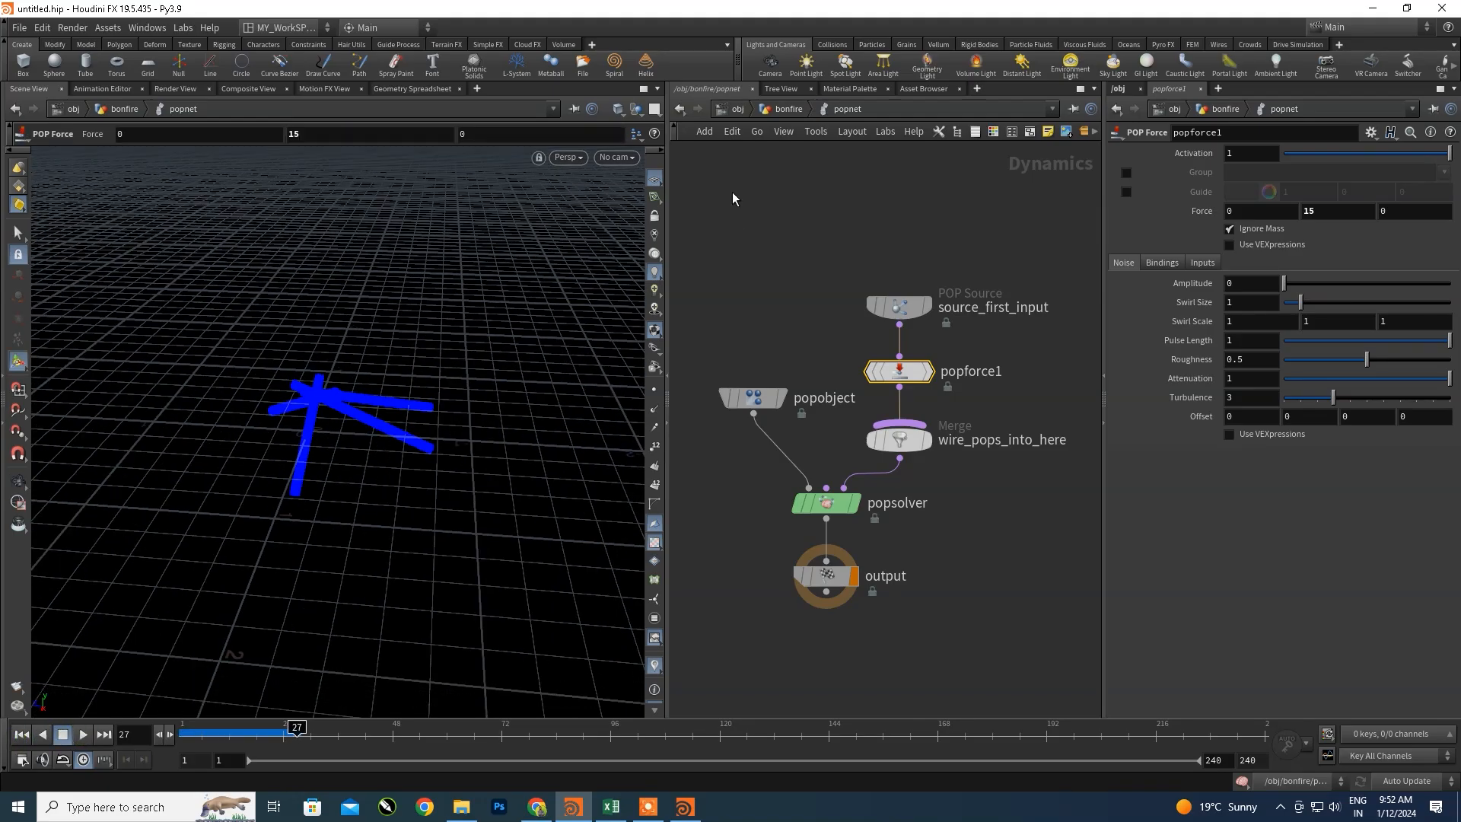
# - Return to the bonfire geometry network and review the pyrosource1 settings and the chain leading to the popnet
pyautogui.click(737, 110)
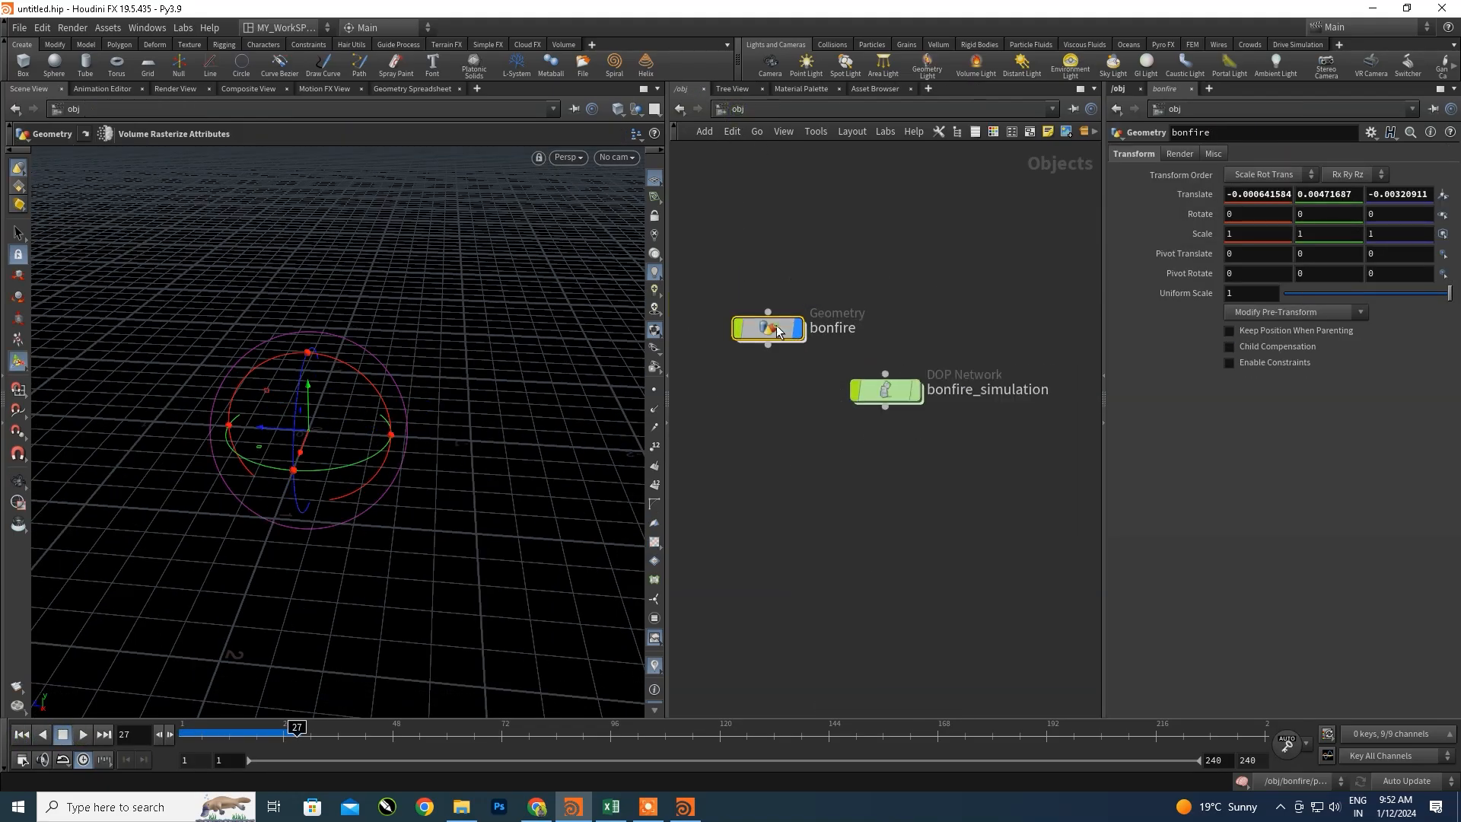
pyautogui.doubleClick(777, 331)
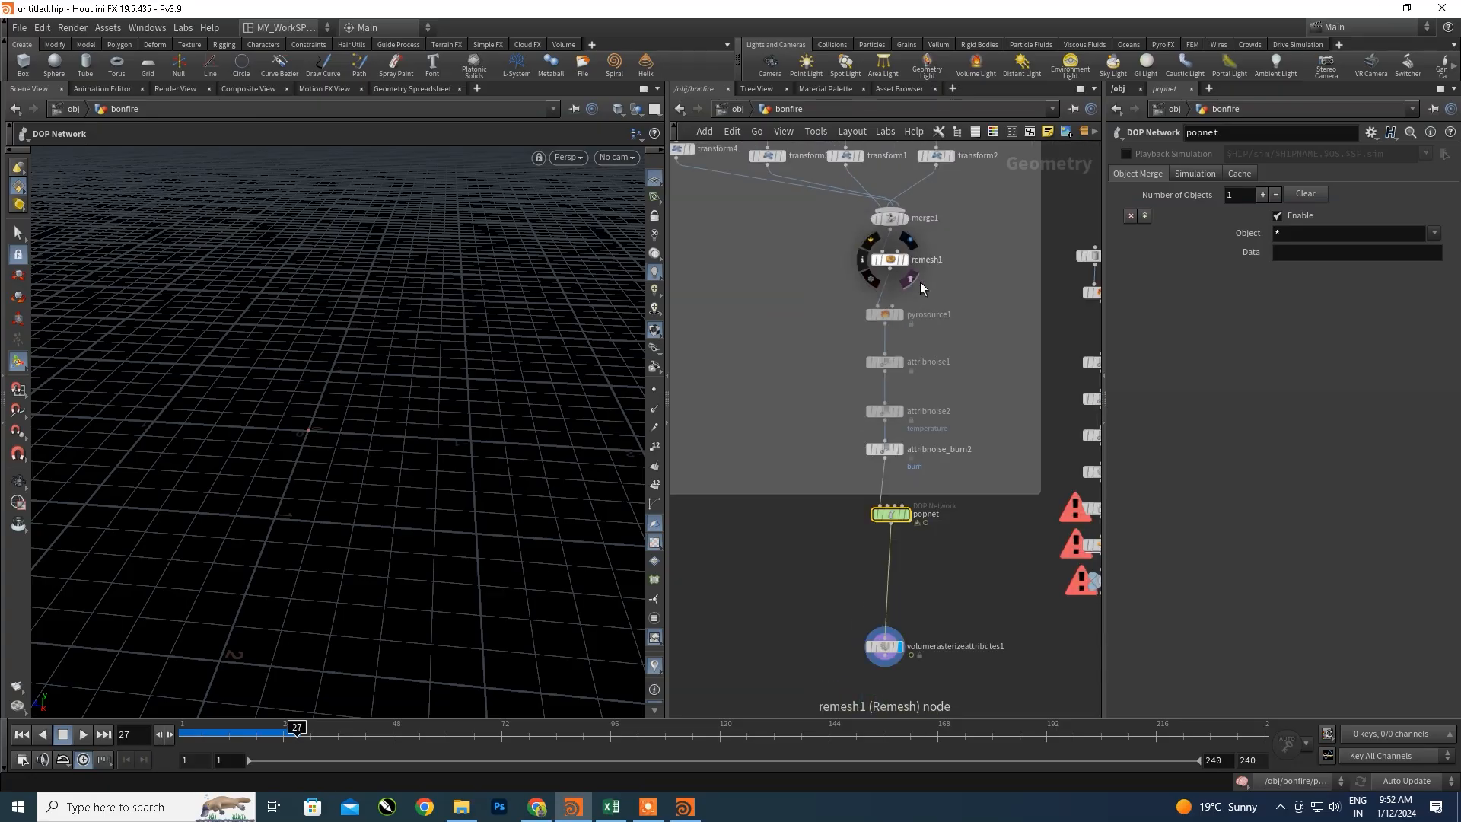
pyautogui.scroll(3, 894, 409)
pyautogui.click(878, 367)
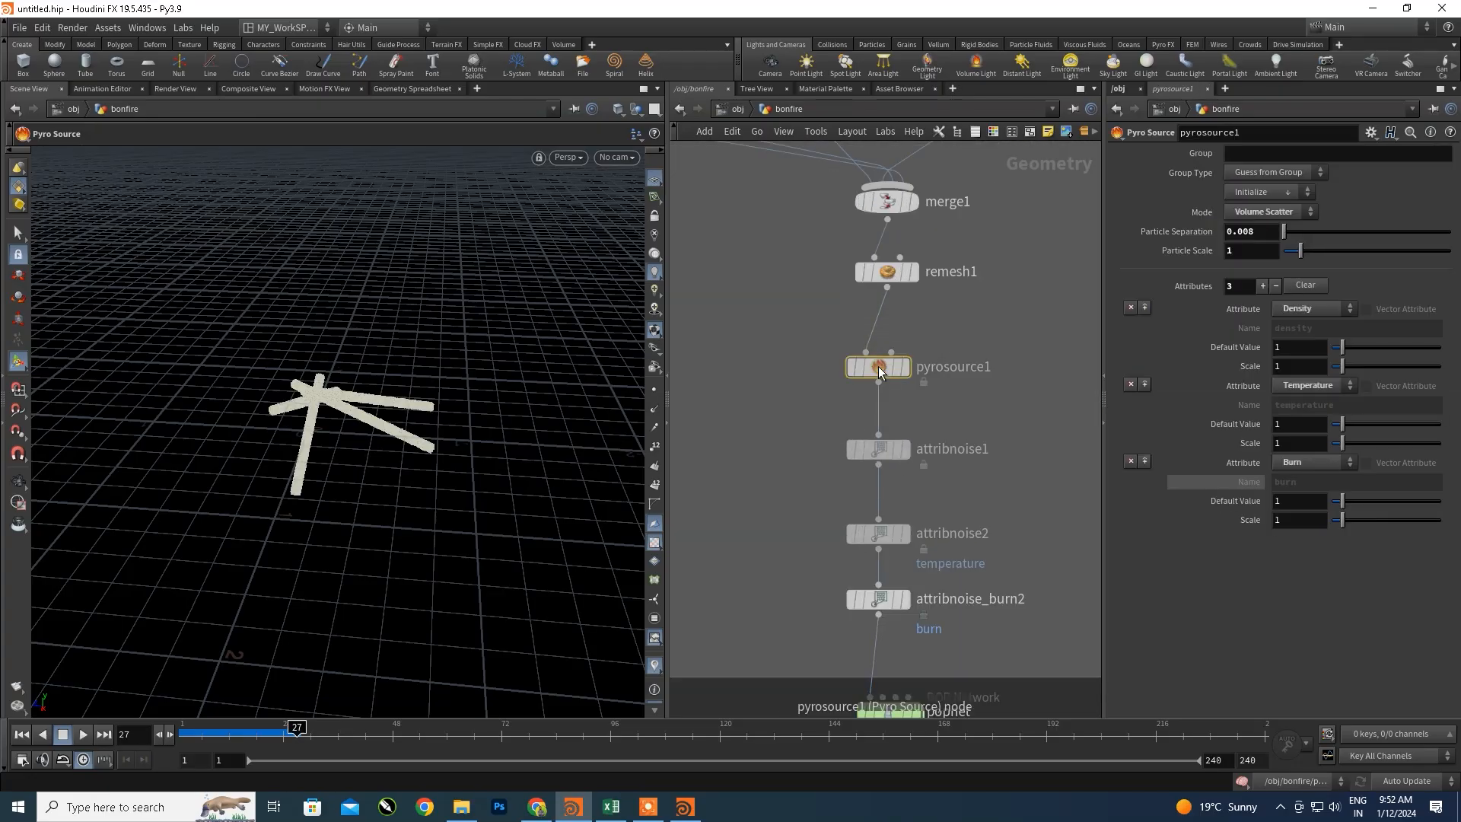
pyautogui.scroll(-3, 878, 367)
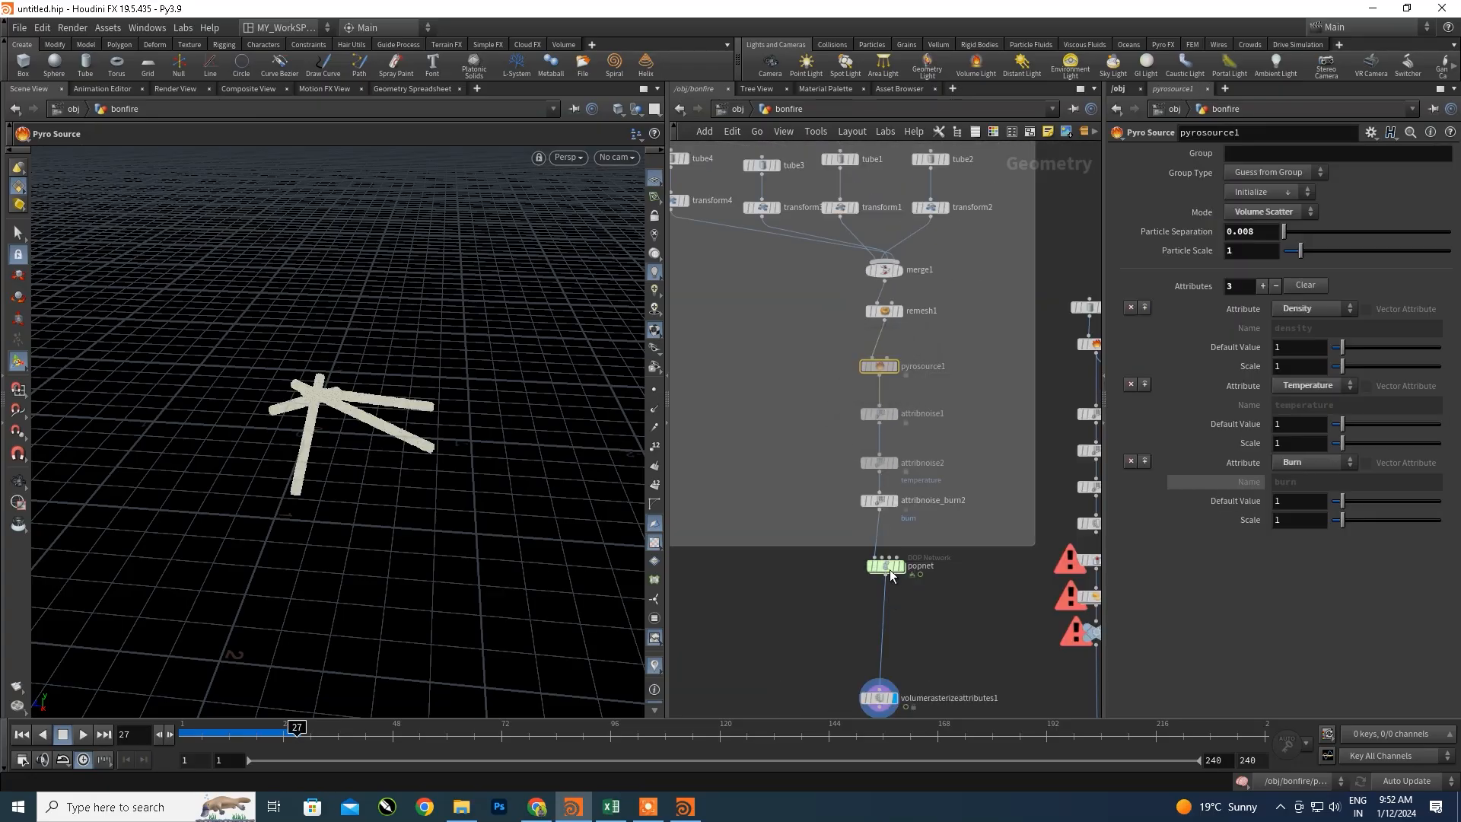
# - Move the popnet out of the end of the chain and wire it between remesh1 and pyrosource1
pyautogui.scroll(2, 942, 325)
pyautogui.moveTo(992, 262); pyautogui.dragTo(850, 386)
pyautogui.moveTo(880, 277); pyautogui.dragTo(881, 328)
pyautogui.click(894, 535)
pyautogui.moveTo(894, 535); pyautogui.dragTo(880, 257)
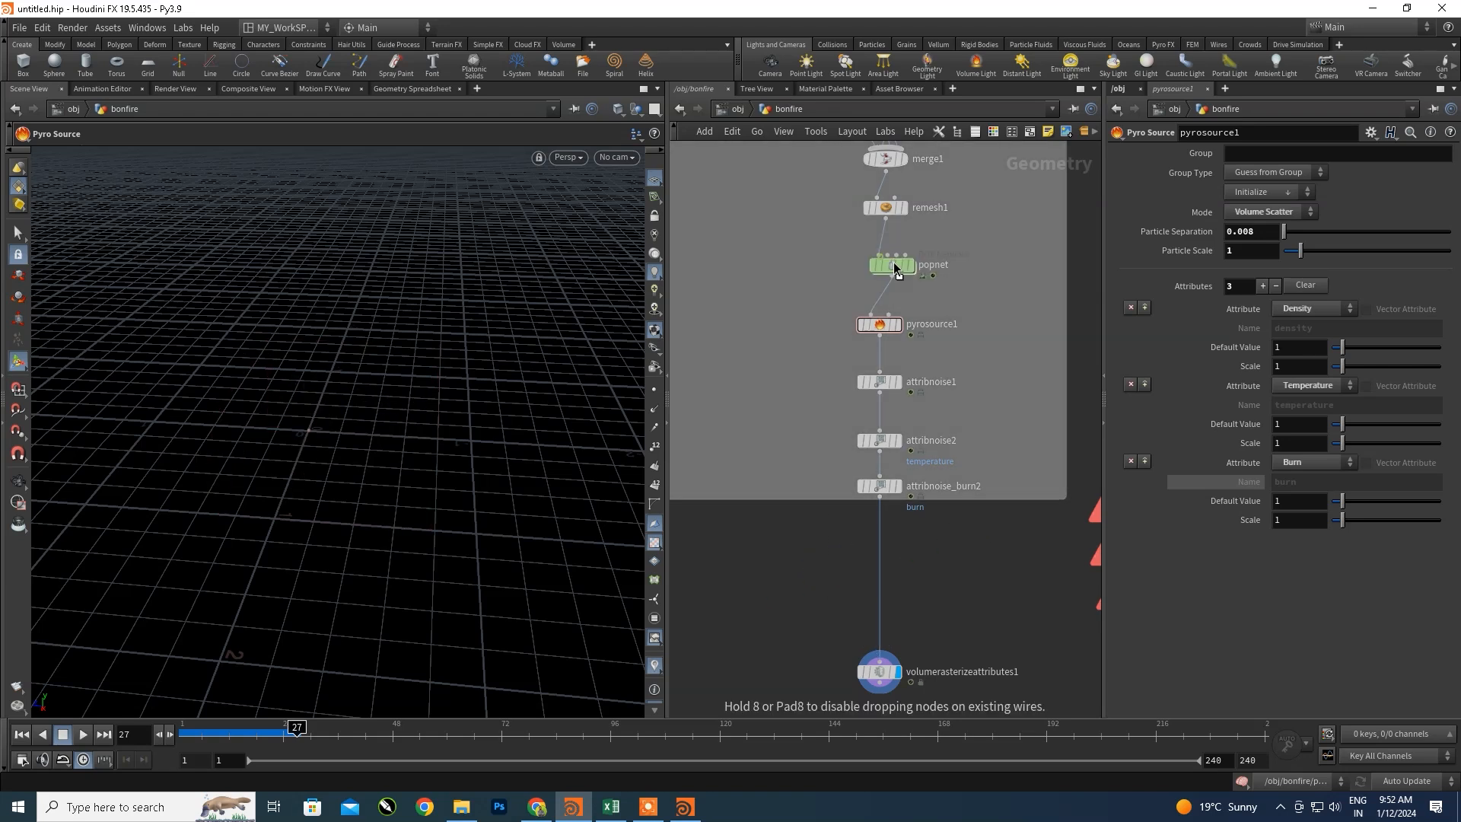
pyautogui.scroll(3, 895, 267)
pyautogui.scroll(-3, 895, 273)
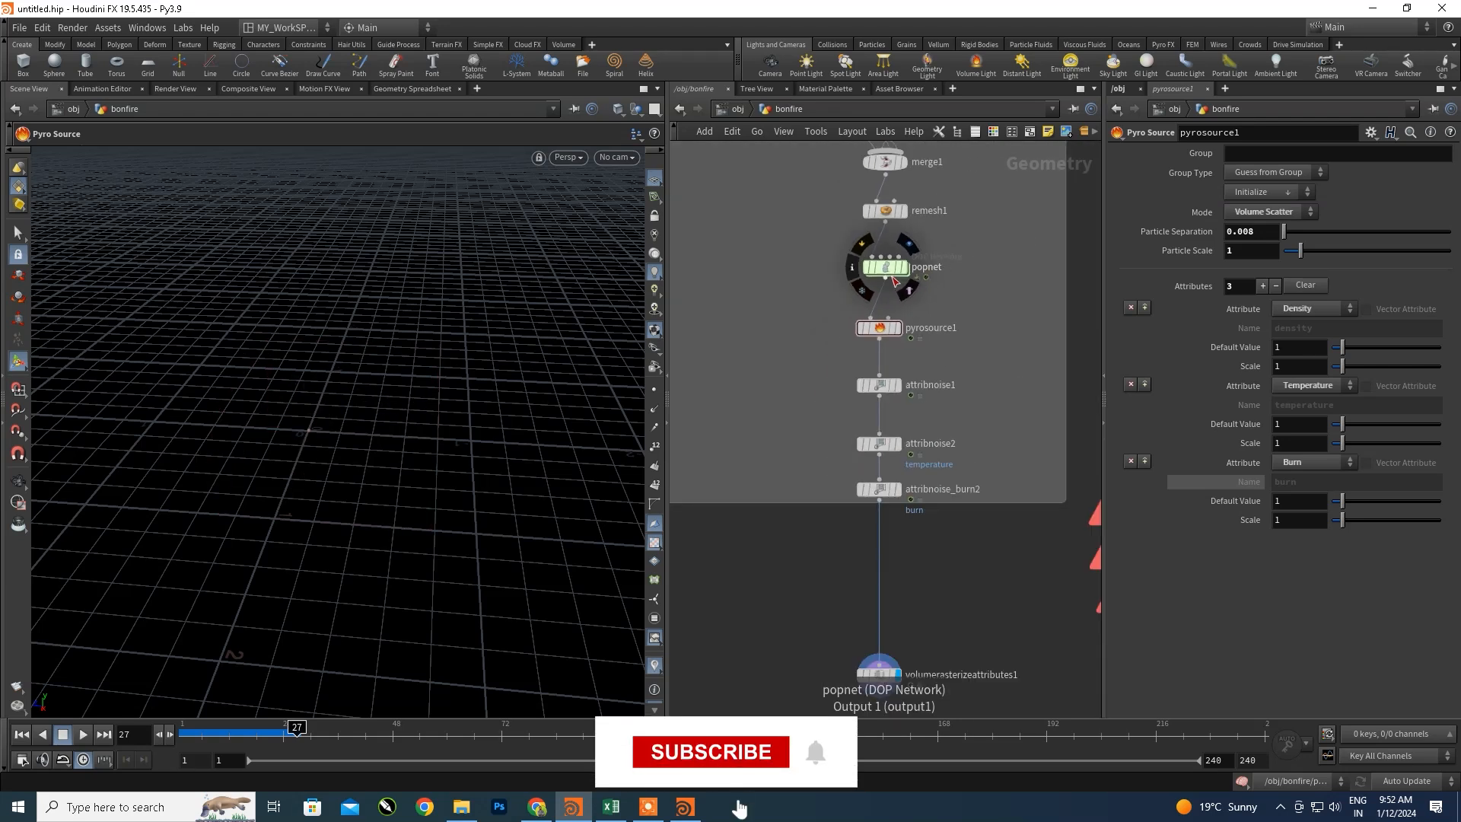
# - Display the popnet's output, play the simulation from the first frame and inspect the particles
pyautogui.click(905, 267)
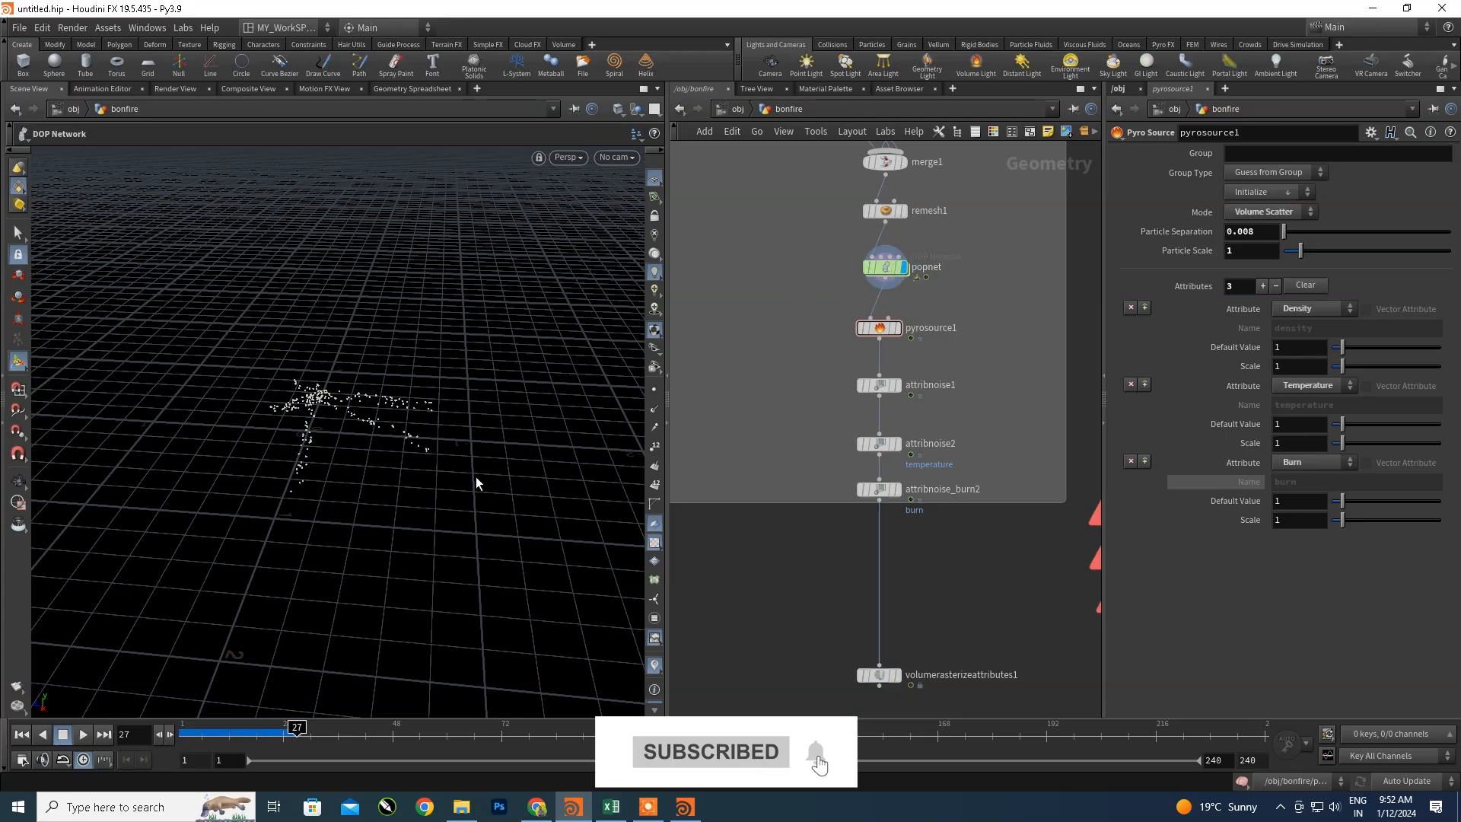
pyautogui.click(21, 734)
pyautogui.click(83, 734)
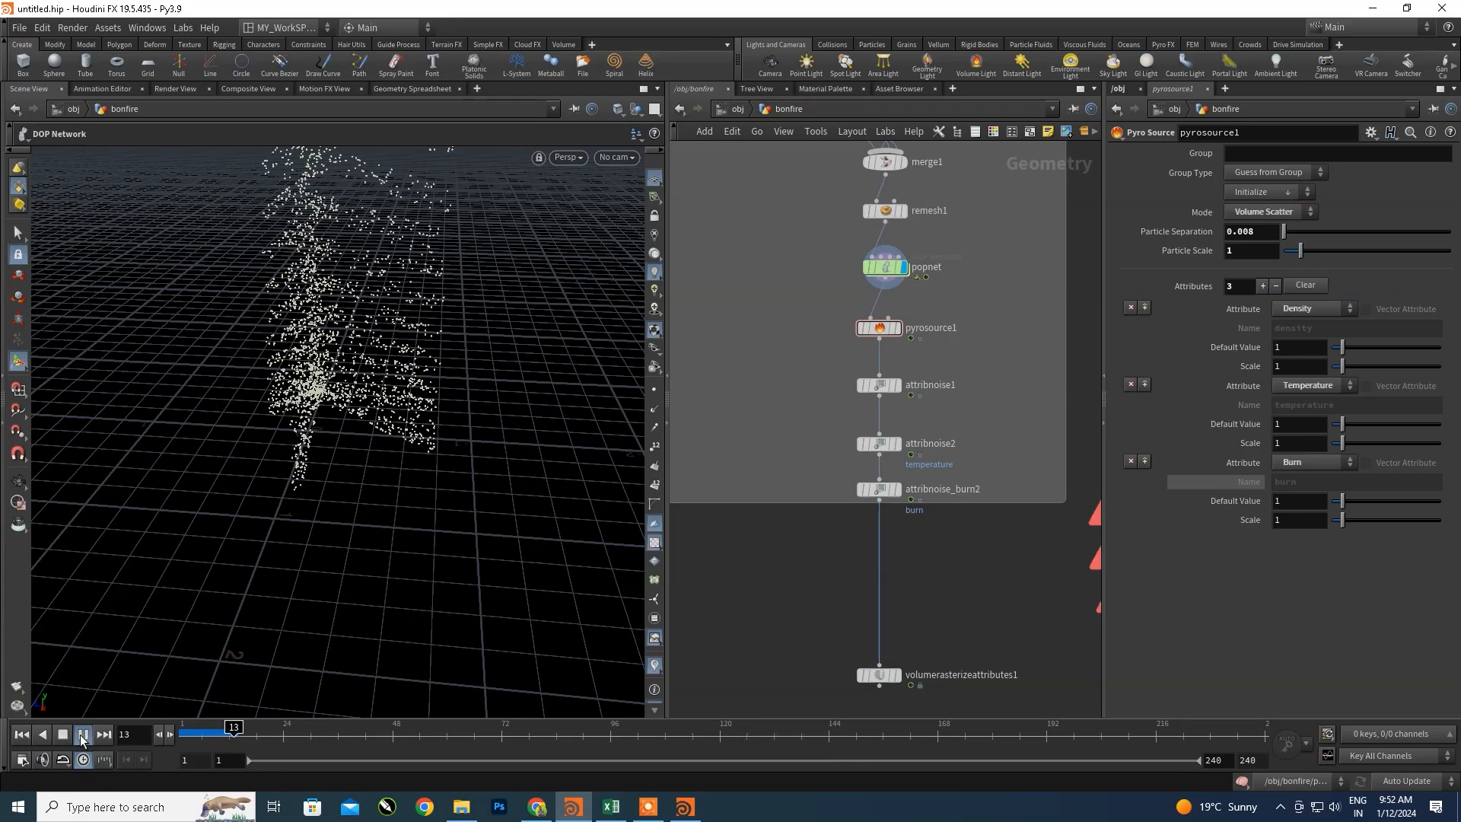
pyautogui.click(82, 734)
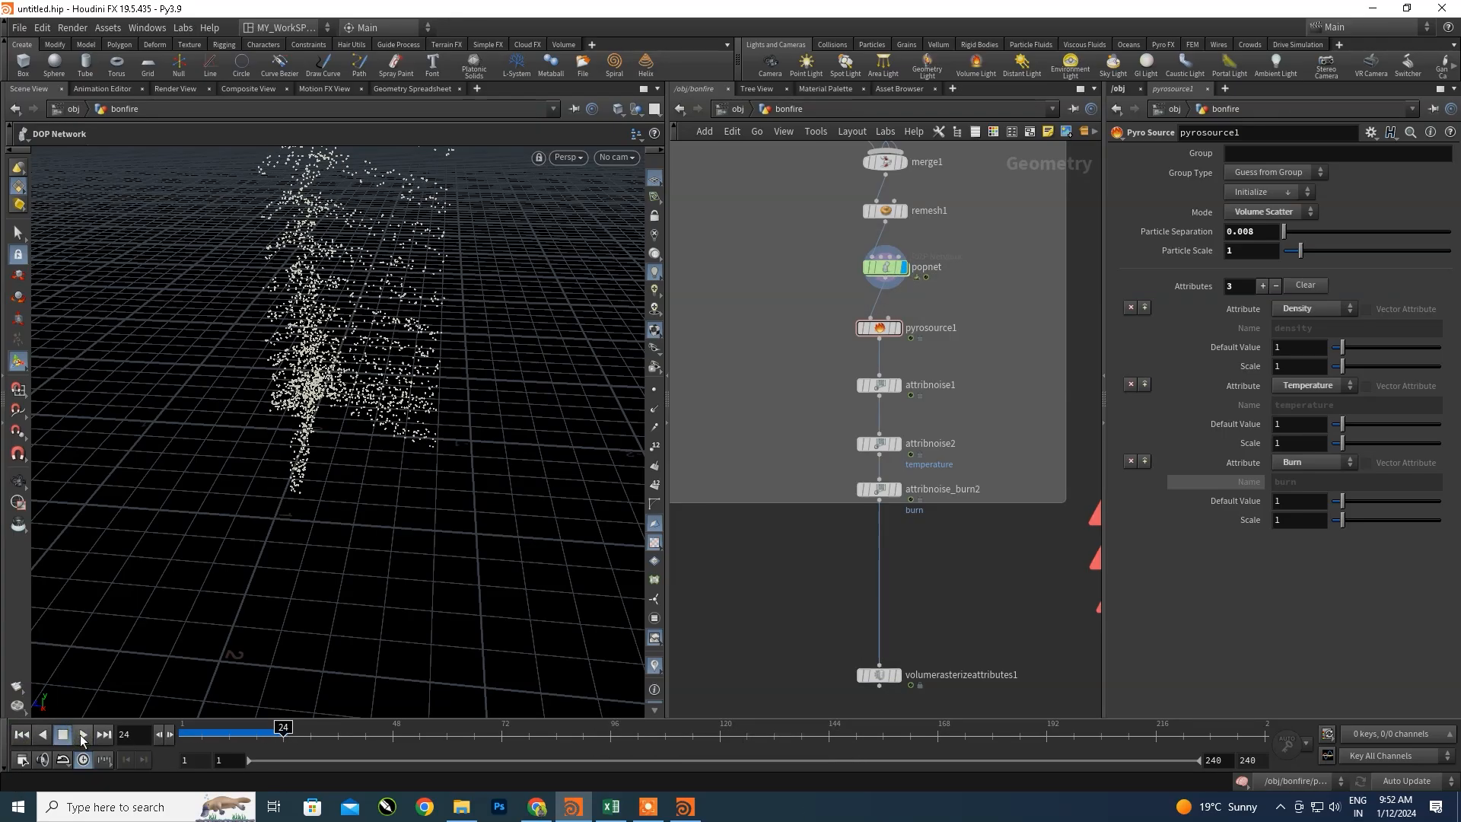
pyautogui.keyDown('alt'); pyautogui.moveTo(261, 381); pyautogui.dragTo(594, 358); pyautogui.keyUp('alt')
pyautogui.keyDown('alt'); pyautogui.moveTo(354, 452); pyautogui.dragTo(337, 465); pyautogui.keyUp('alt')
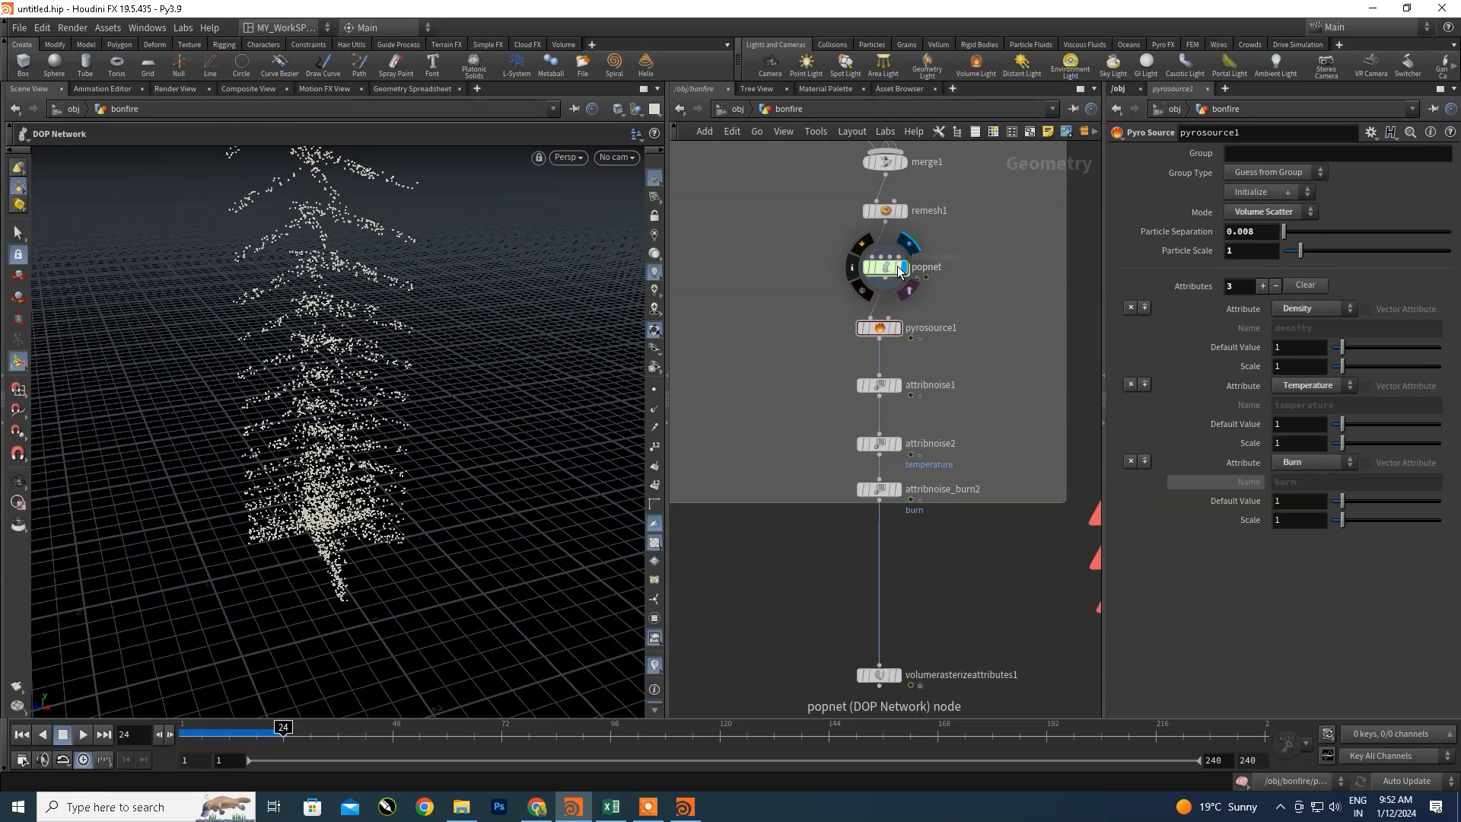
# - Enter the popnet and move source_first_input and popforce1 up to leave space above wire_pops_into_here
pyautogui.doubleClick(900, 270)
pyautogui.scroll(3, 875, 380)
pyautogui.moveTo(874, 393); pyautogui.dragTo(874, 380)
pyautogui.moveTo(866, 529); pyautogui.dragTo(867, 553)
pyautogui.moveTo(959, 214); pyautogui.dragTo(775, 429)
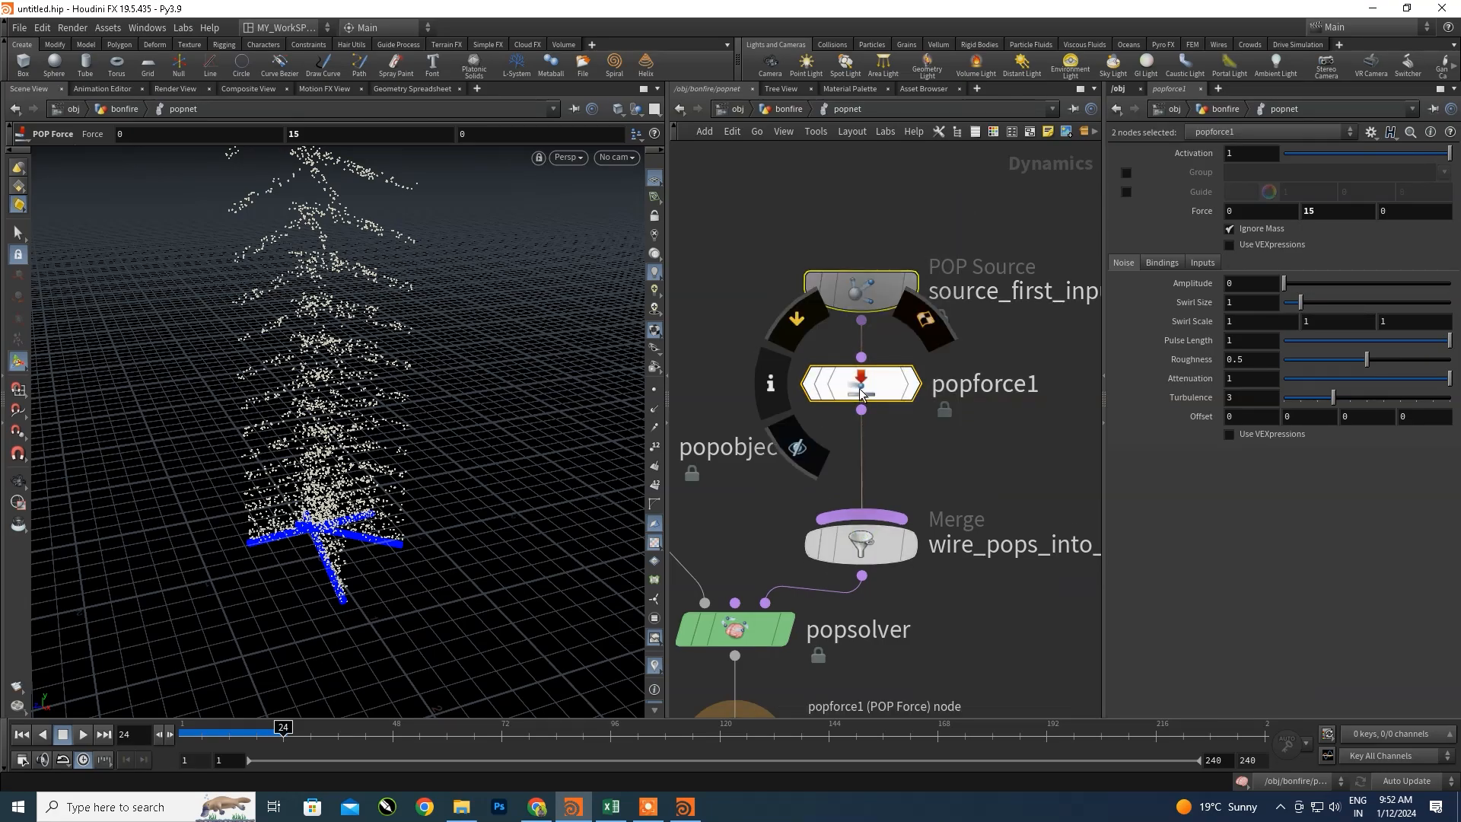
pyautogui.moveTo(862, 386); pyautogui.dragTo(862, 303)
# - Set the noise amplitude of popforce1 to 2.25 and replay the simulation from the first frame
pyautogui.click(939, 463)
pyautogui.click(892, 310)
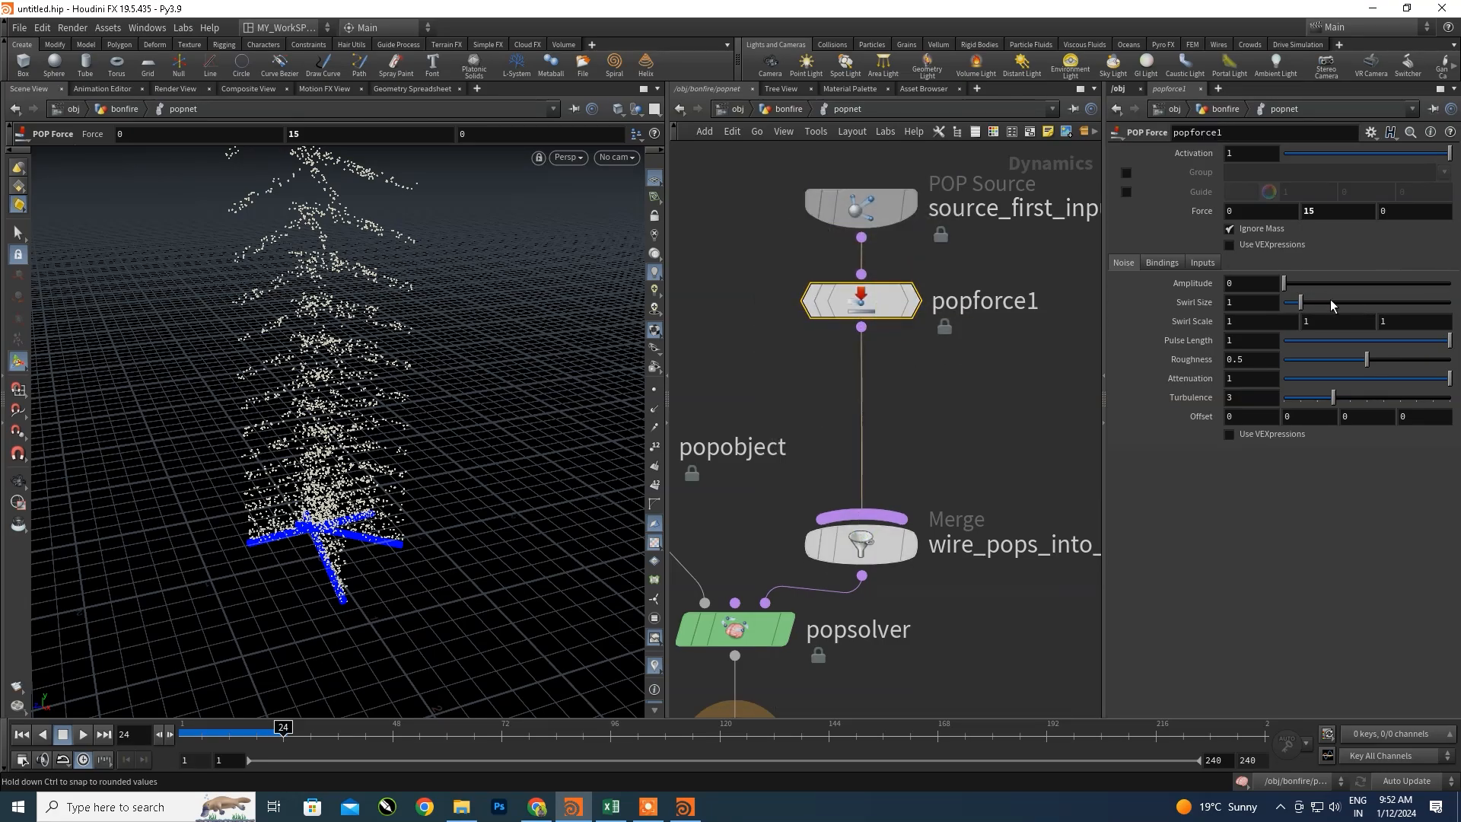
pyautogui.moveTo(1309, 284); pyautogui.dragTo(1321, 282)
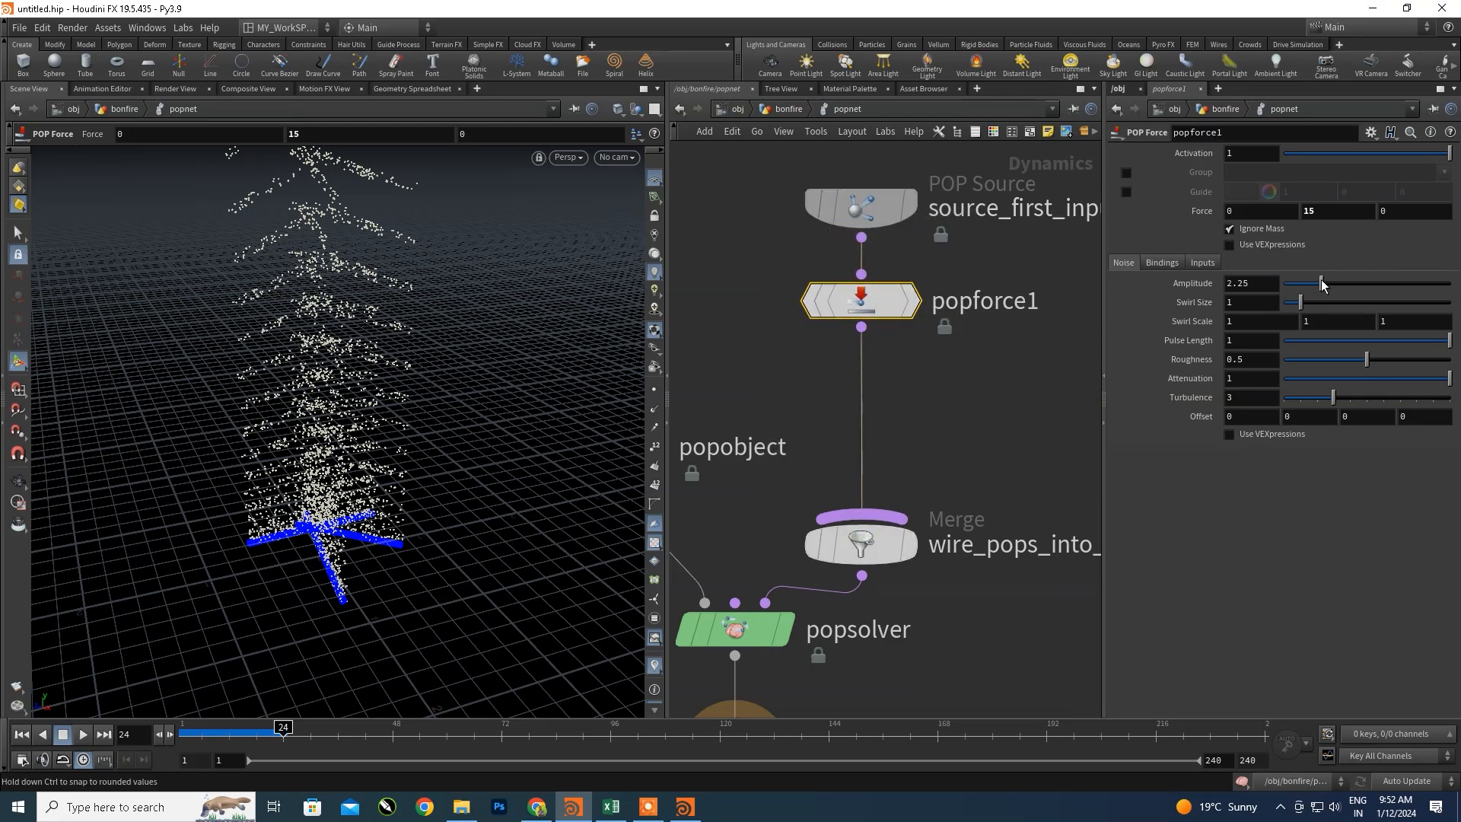
pyautogui.click(23, 734)
pyautogui.click(81, 736)
pyautogui.click(81, 735)
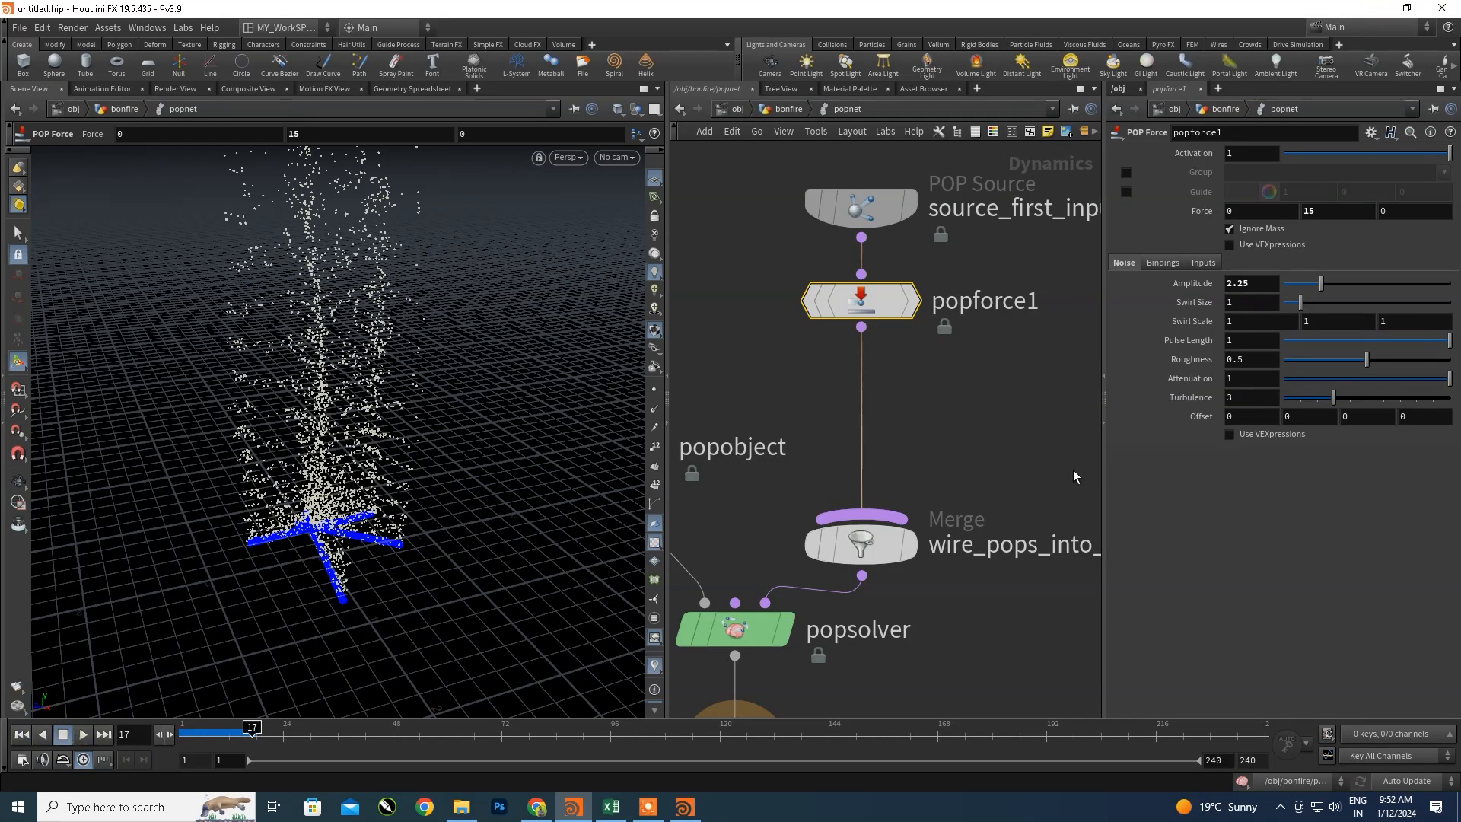
# - Set the swirl size of popforce1 to 3.12 and replay the simulation from the first frame
pyautogui.moveTo(1325, 304); pyautogui.dragTo(1339, 303)
pyautogui.click(22, 735)
pyautogui.click(83, 735)
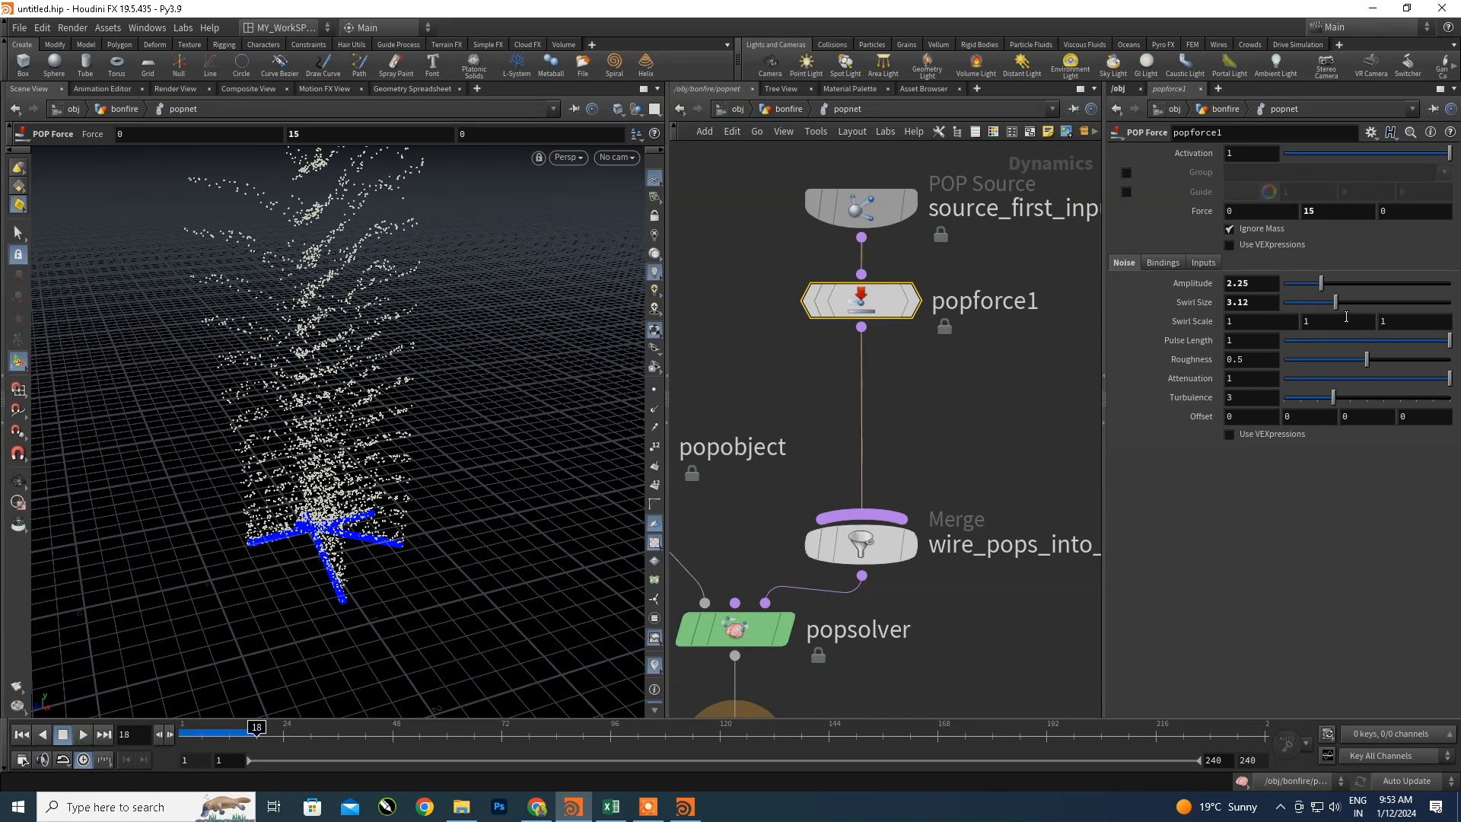
# - Set popforce1's Y swirl scale to 2.6, roughness to 0.61 and turbulence to 5, and replay the simulation
pyautogui.moveTo(1329, 321); pyautogui.dragTo(1454, 317, button='middle')
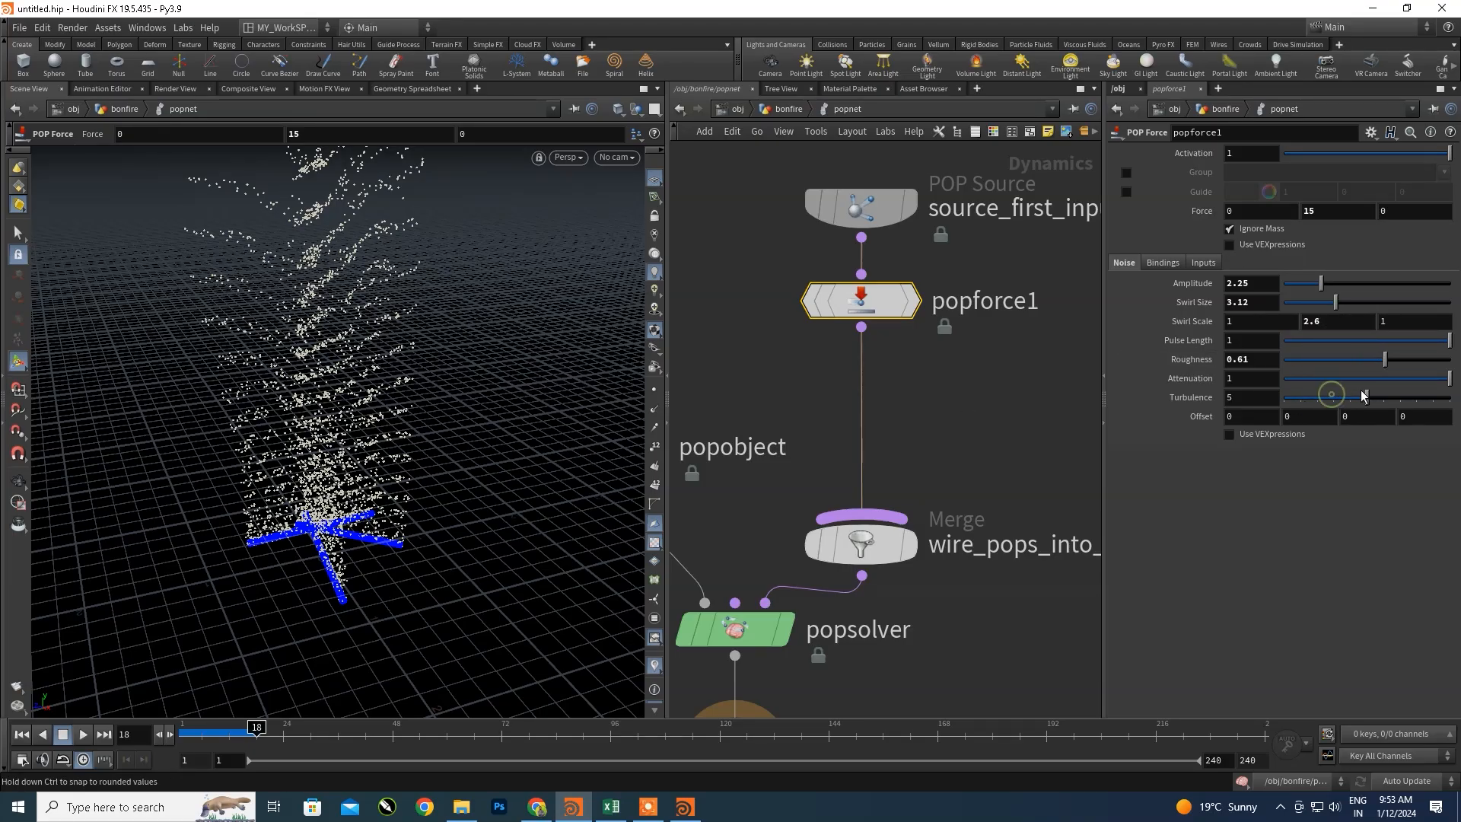
pyautogui.moveTo(1363, 396); pyautogui.dragTo(1367, 396)
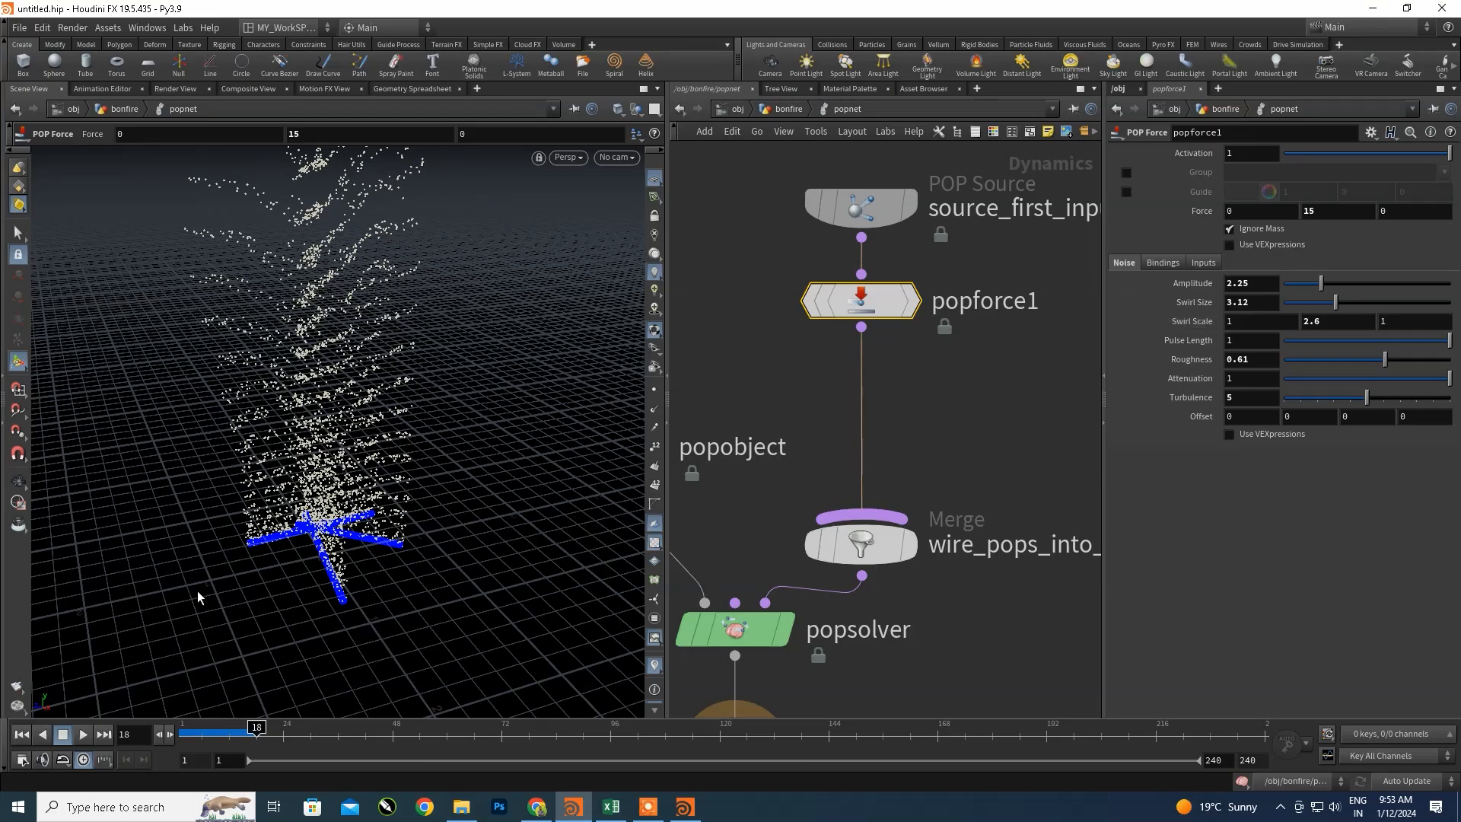
pyautogui.click(22, 736)
pyautogui.click(81, 737)
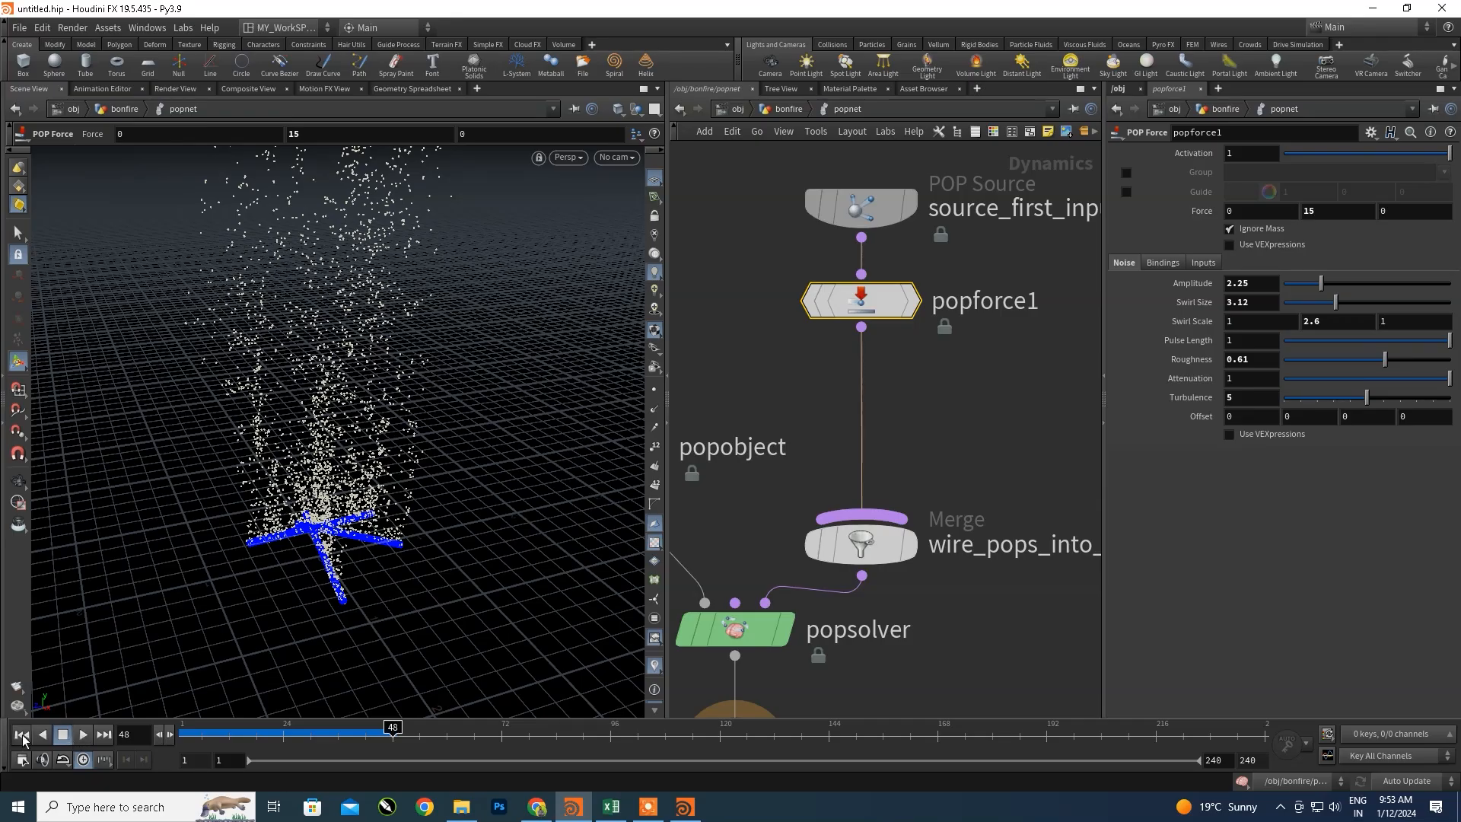
# - Raise the turbulence of popforce1 to 7 and replay the simulation to inspect the particle column
pyautogui.click(22, 735)
pyautogui.click(82, 735)
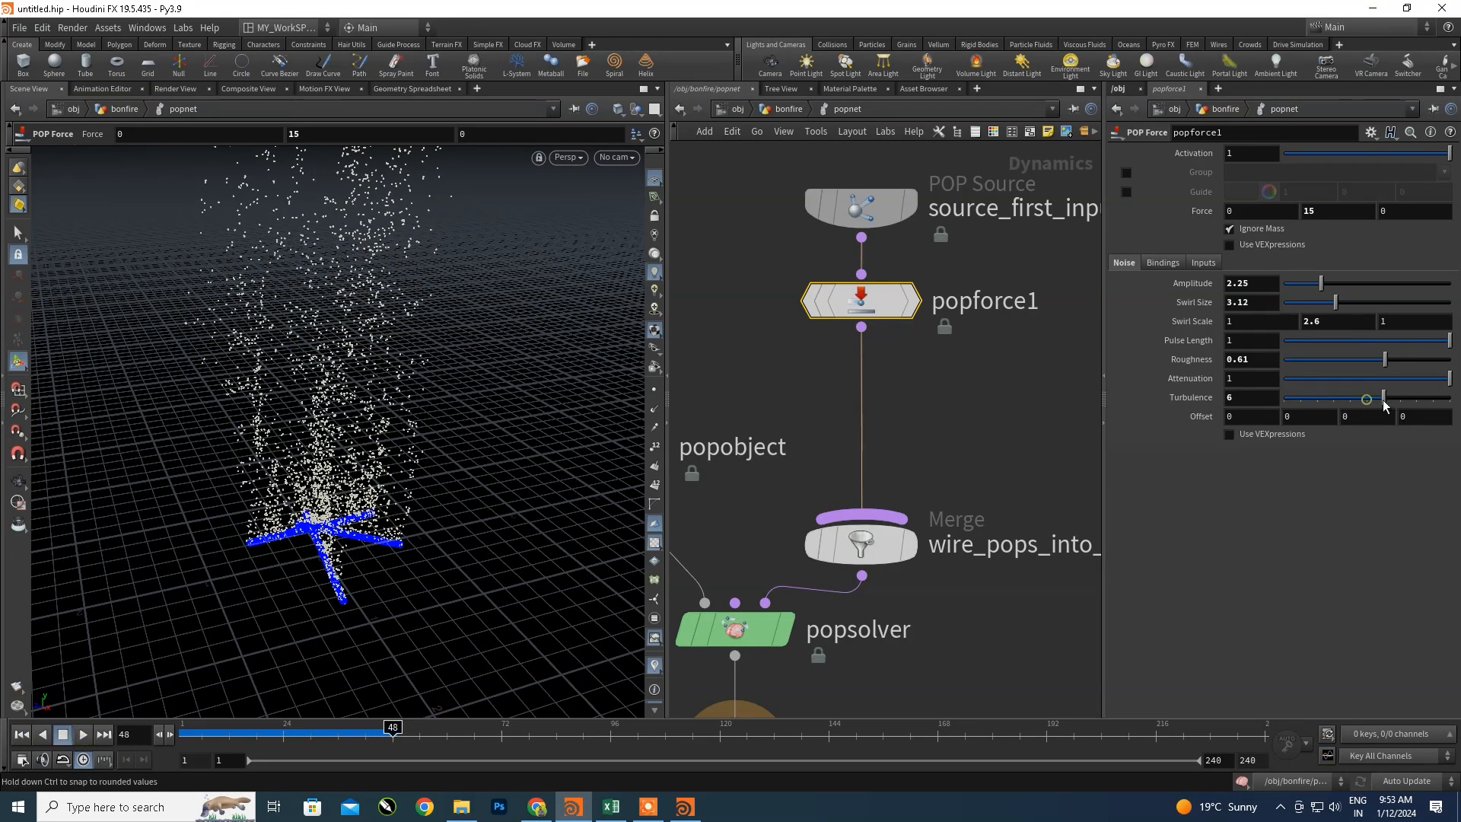
pyautogui.click(20, 735)
pyautogui.click(83, 734)
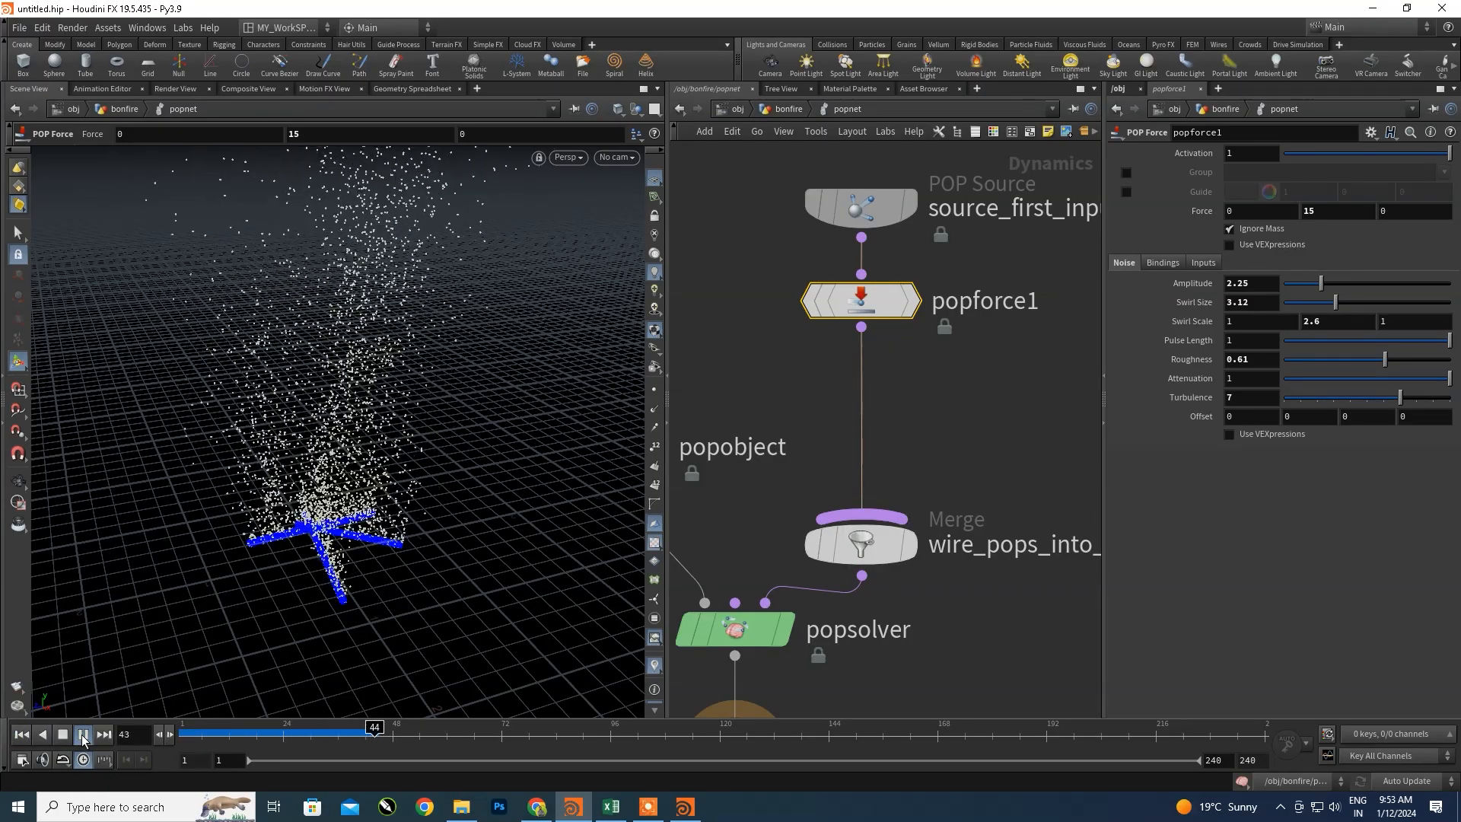
pyautogui.click(83, 734)
pyautogui.scroll(-2, 319, 455)
pyautogui.moveTo(318, 454); pyautogui.dragTo(300, 523)
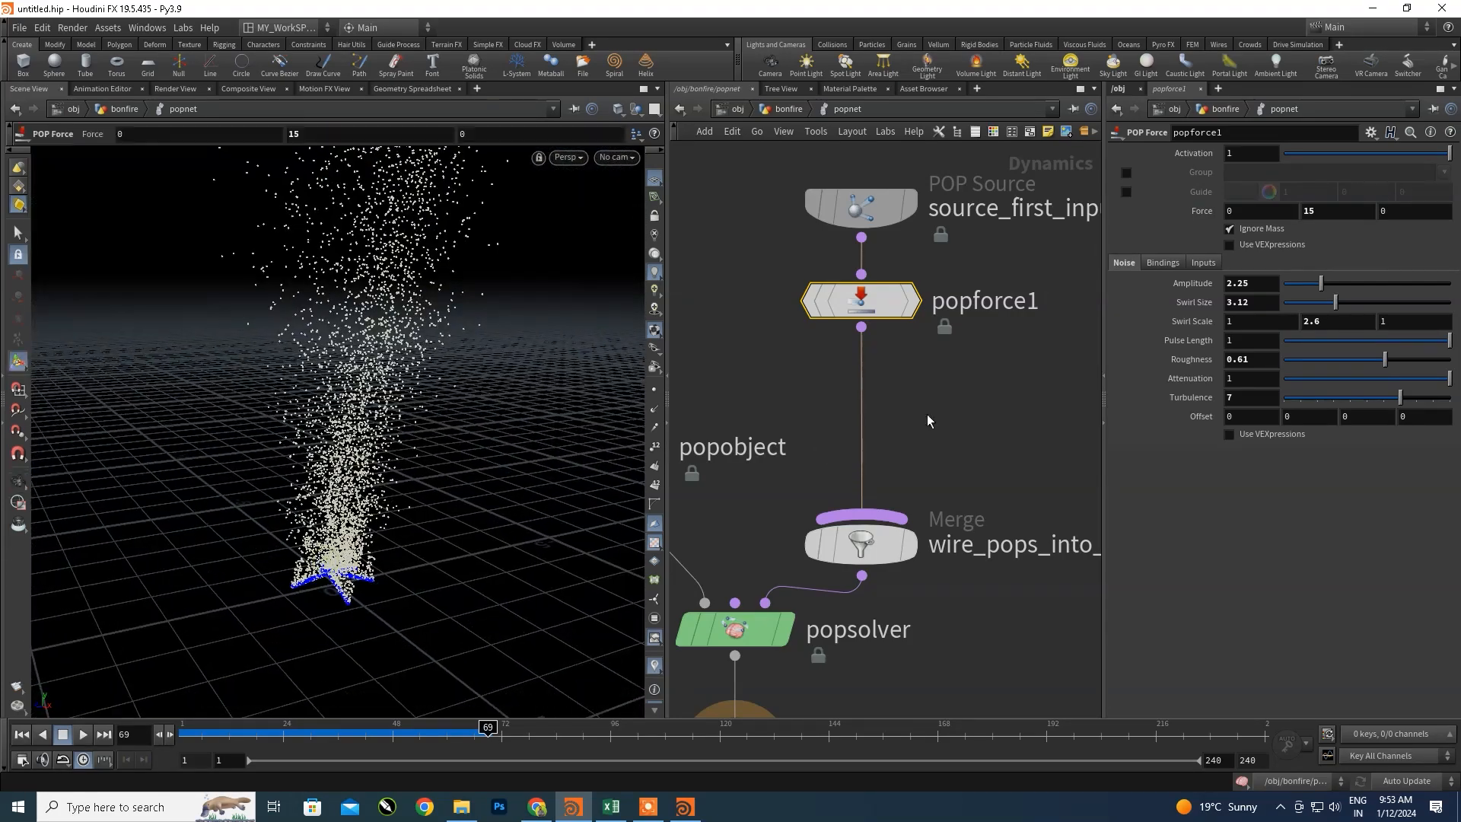
# - Insert a POP Drag between popforce1 and wire_pops_into_here
pyautogui.press('Tab')
pyautogui.write('pop')
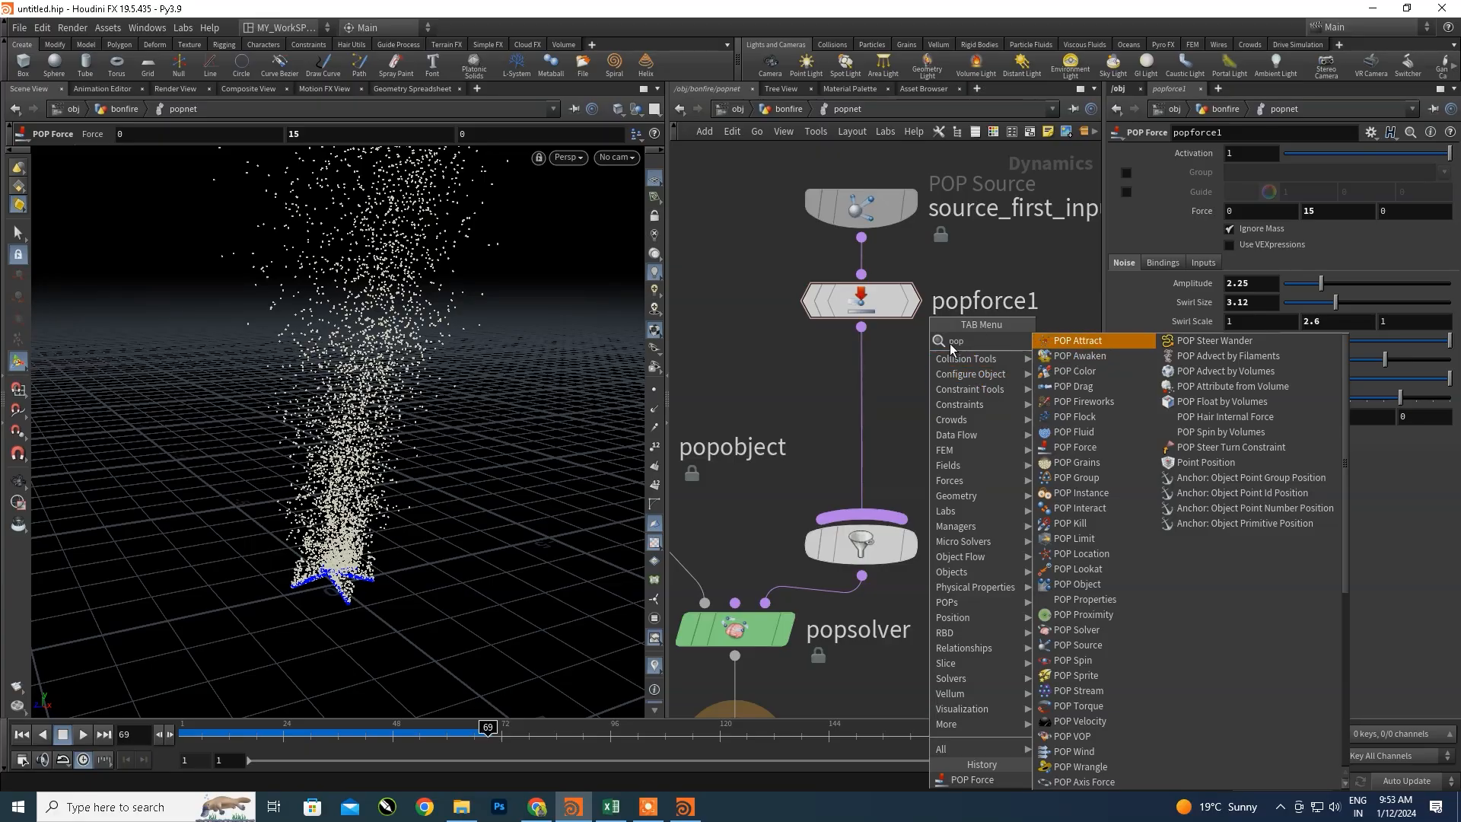
pyautogui.write('dr')
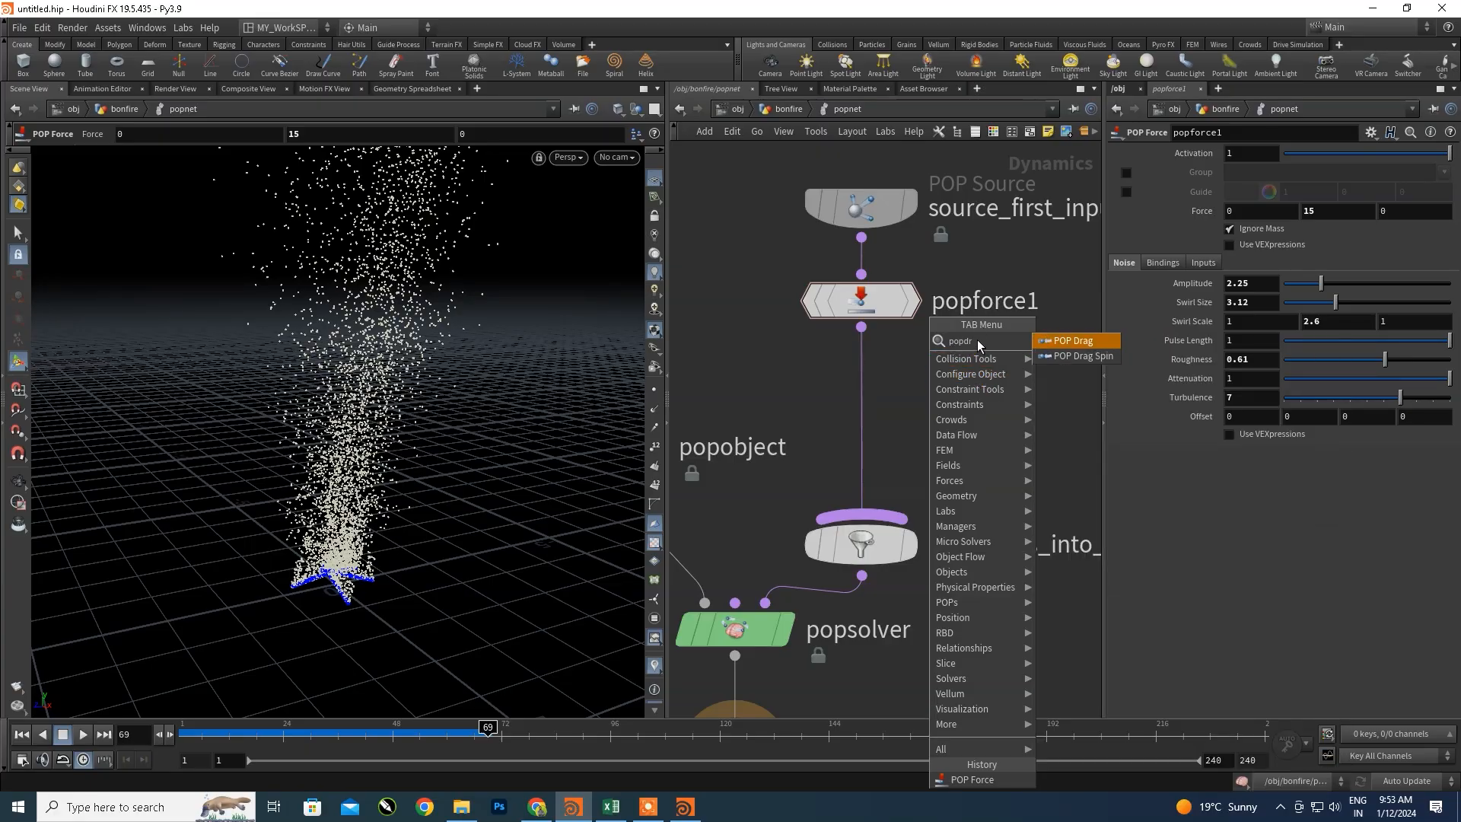
pyautogui.click(1070, 340)
pyautogui.click(866, 382)
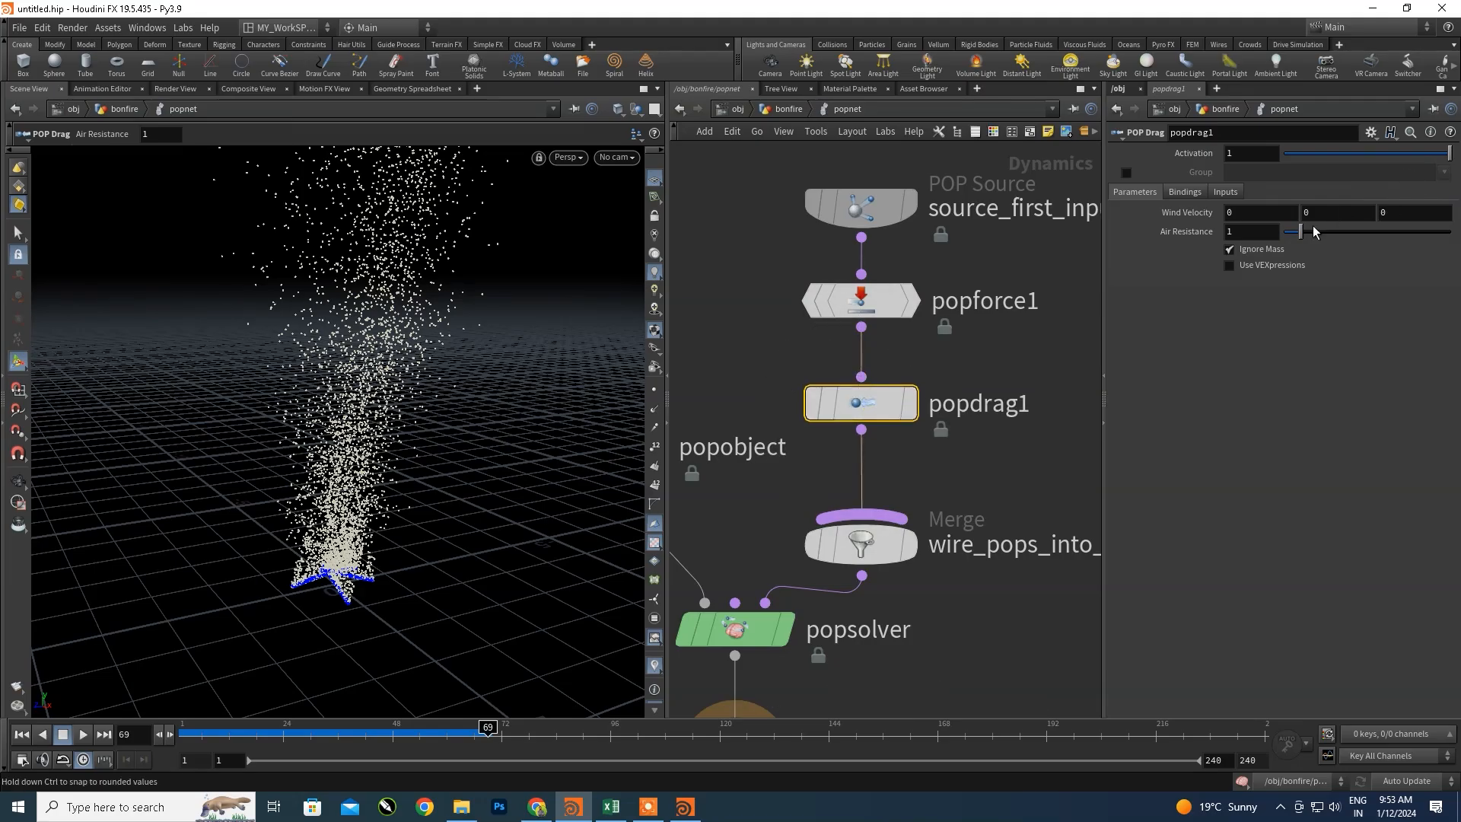
# - Switch to the finished bornfire.hip scene and review the parameters, bindings and inputs of its popdrag1
pyautogui.click(689, 806)
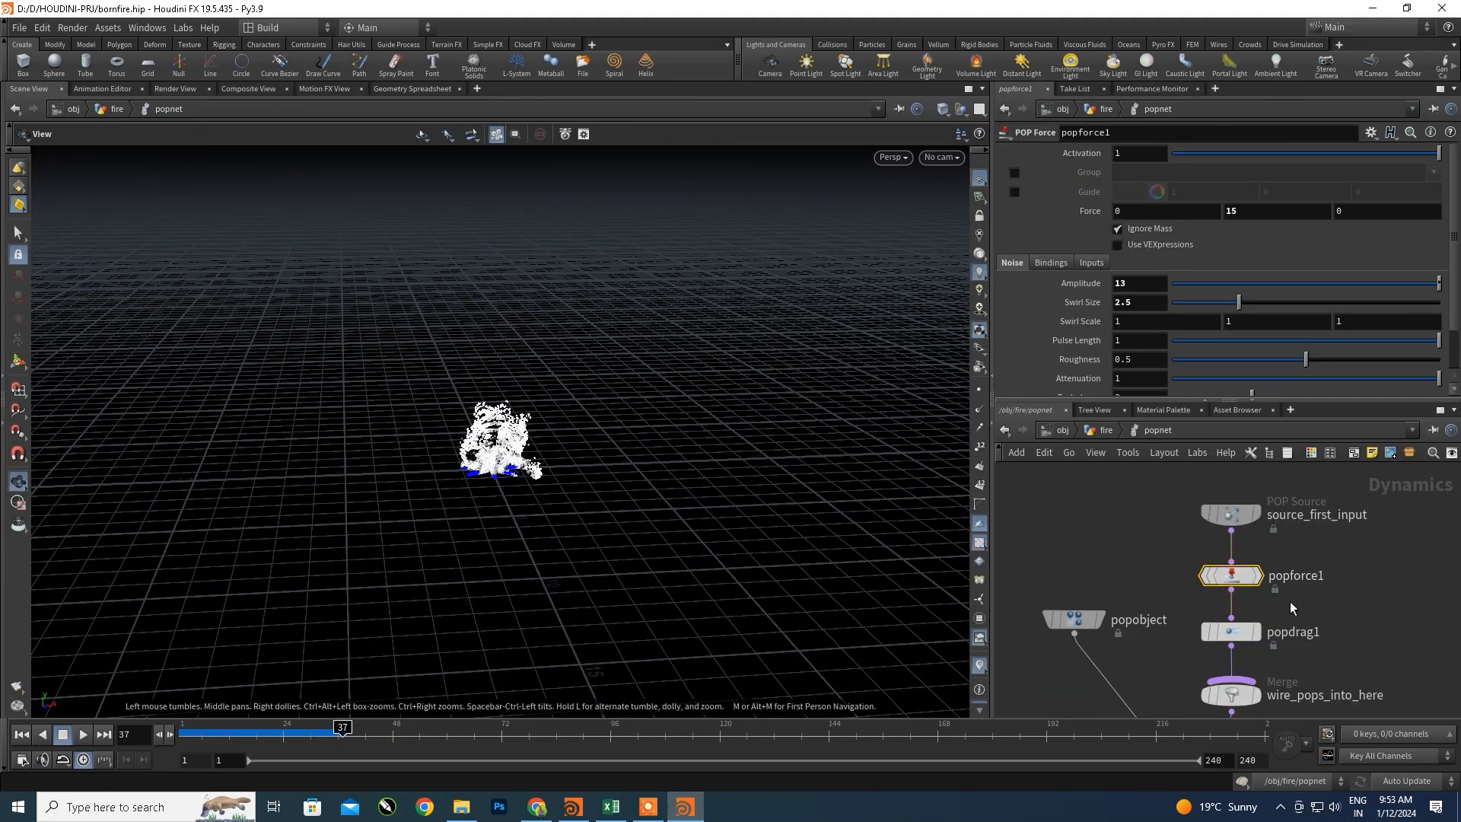
pyautogui.click(1233, 635)
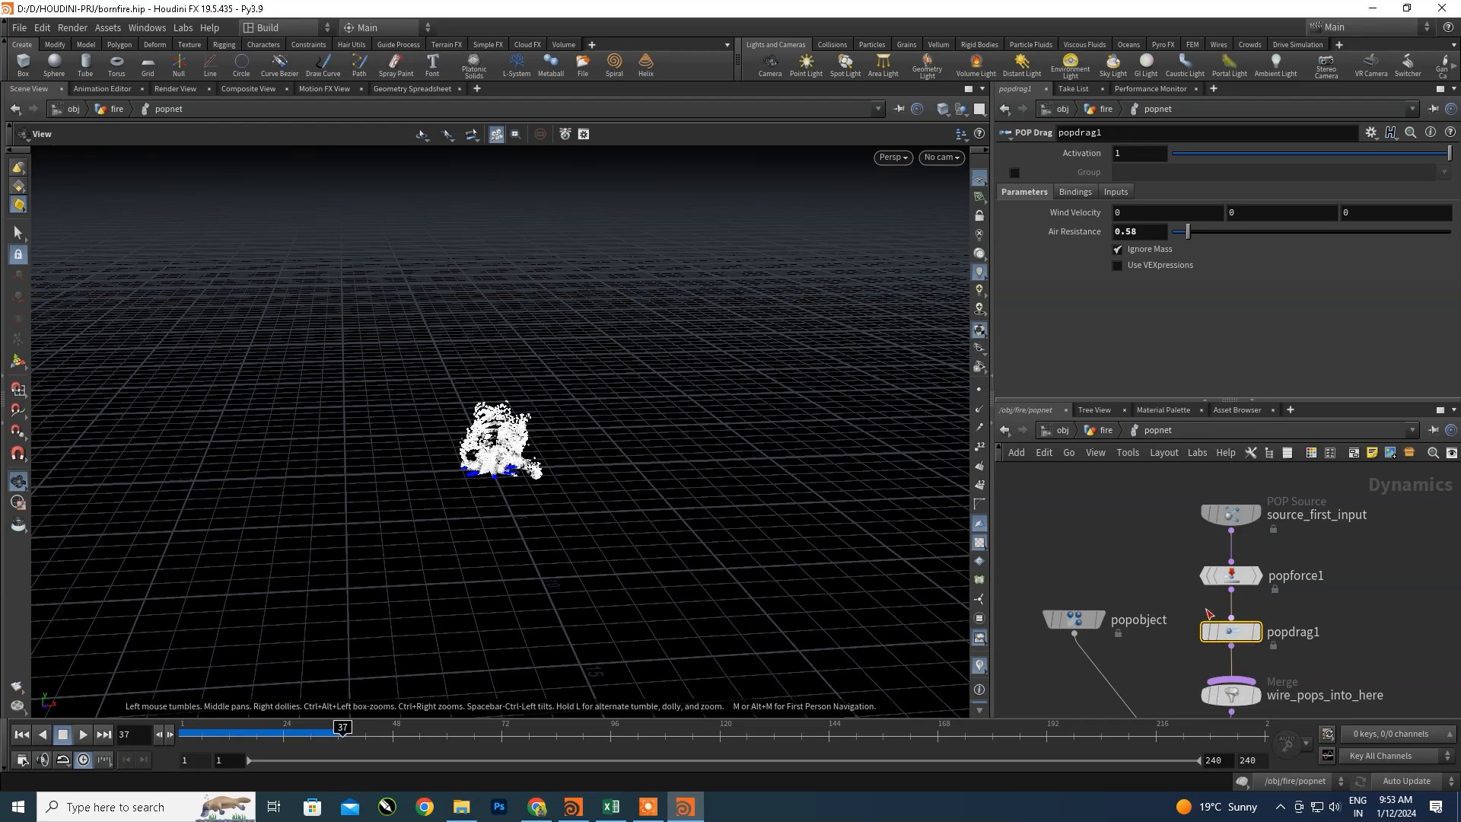
pyautogui.click(1068, 193)
pyautogui.click(1029, 190)
pyautogui.click(1114, 191)
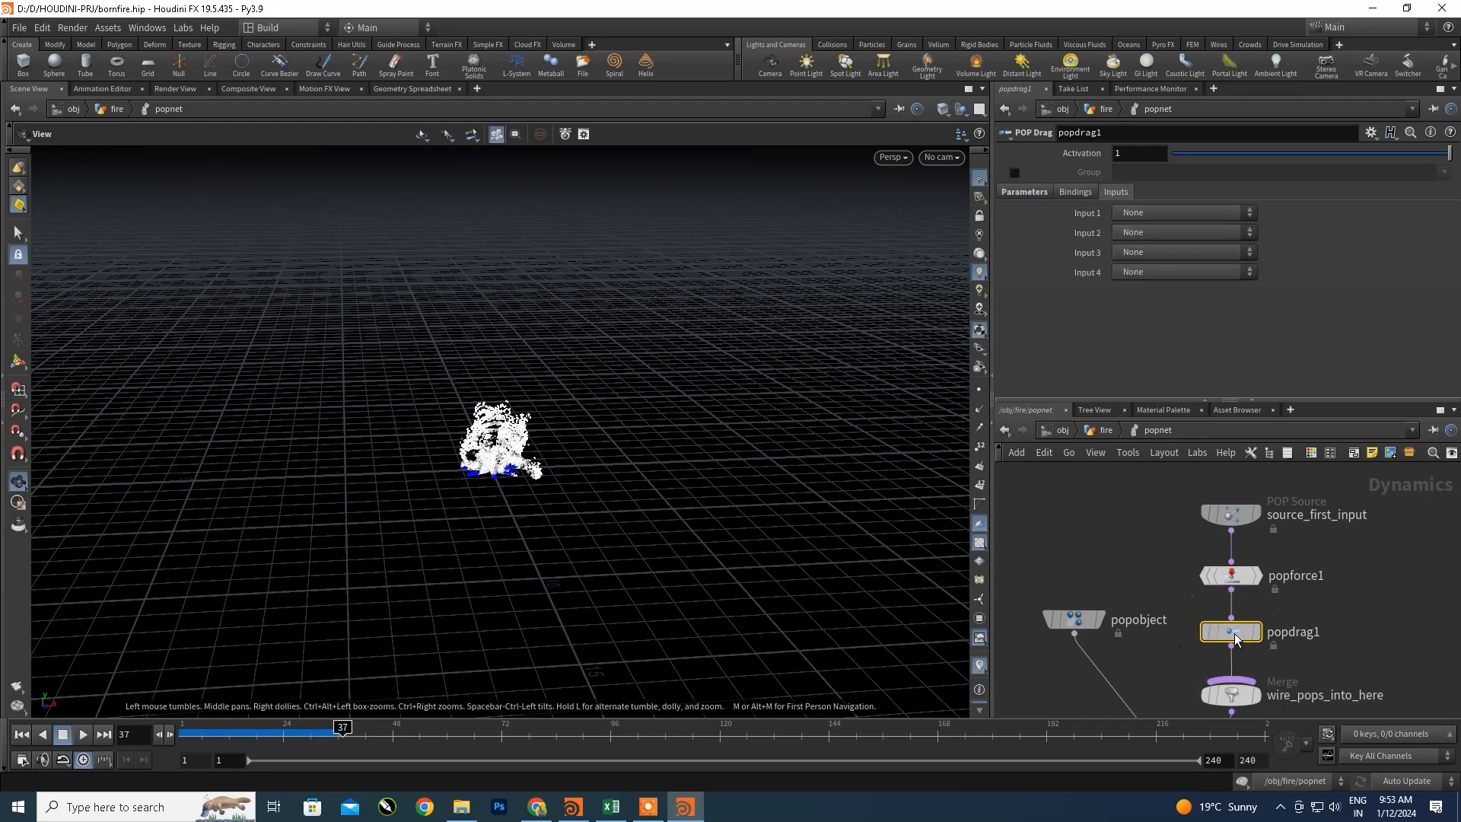
# - Switch back to untitled.hip and check the bindings, inputs and parameters of the new popdrag1
pyautogui.click(572, 811)
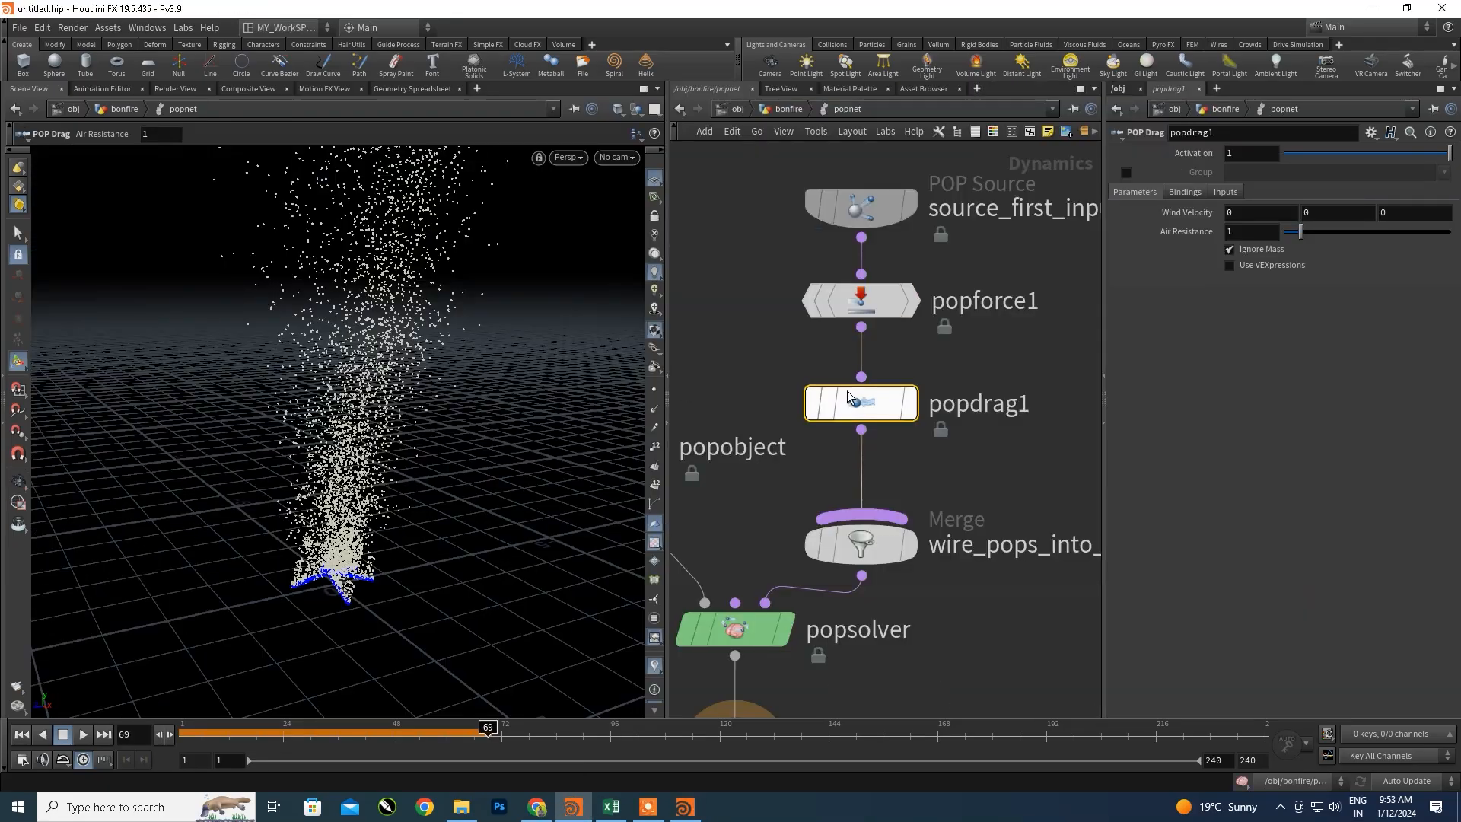
pyautogui.click(1181, 192)
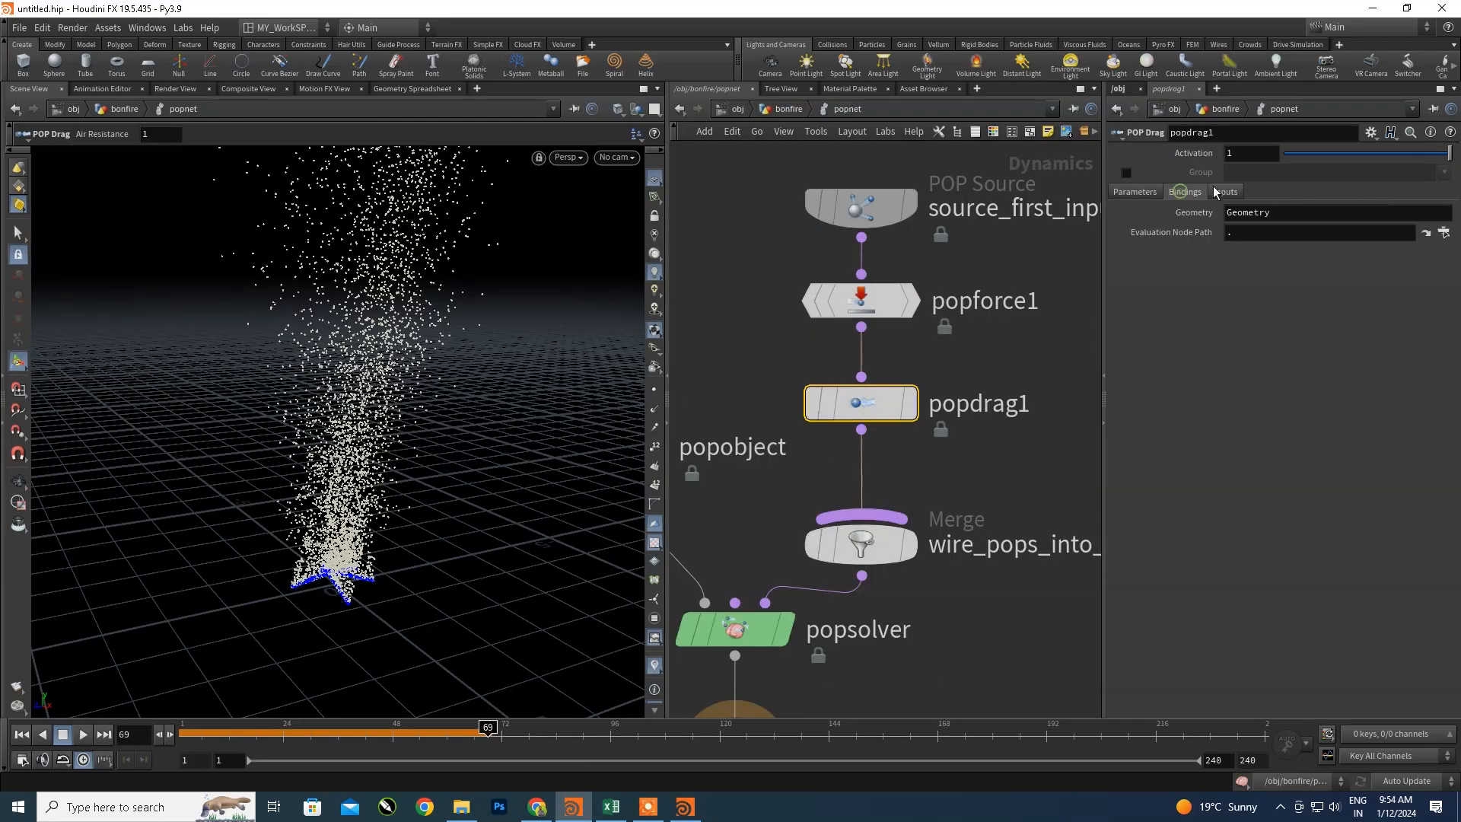
pyautogui.click(1220, 191)
pyautogui.click(1139, 192)
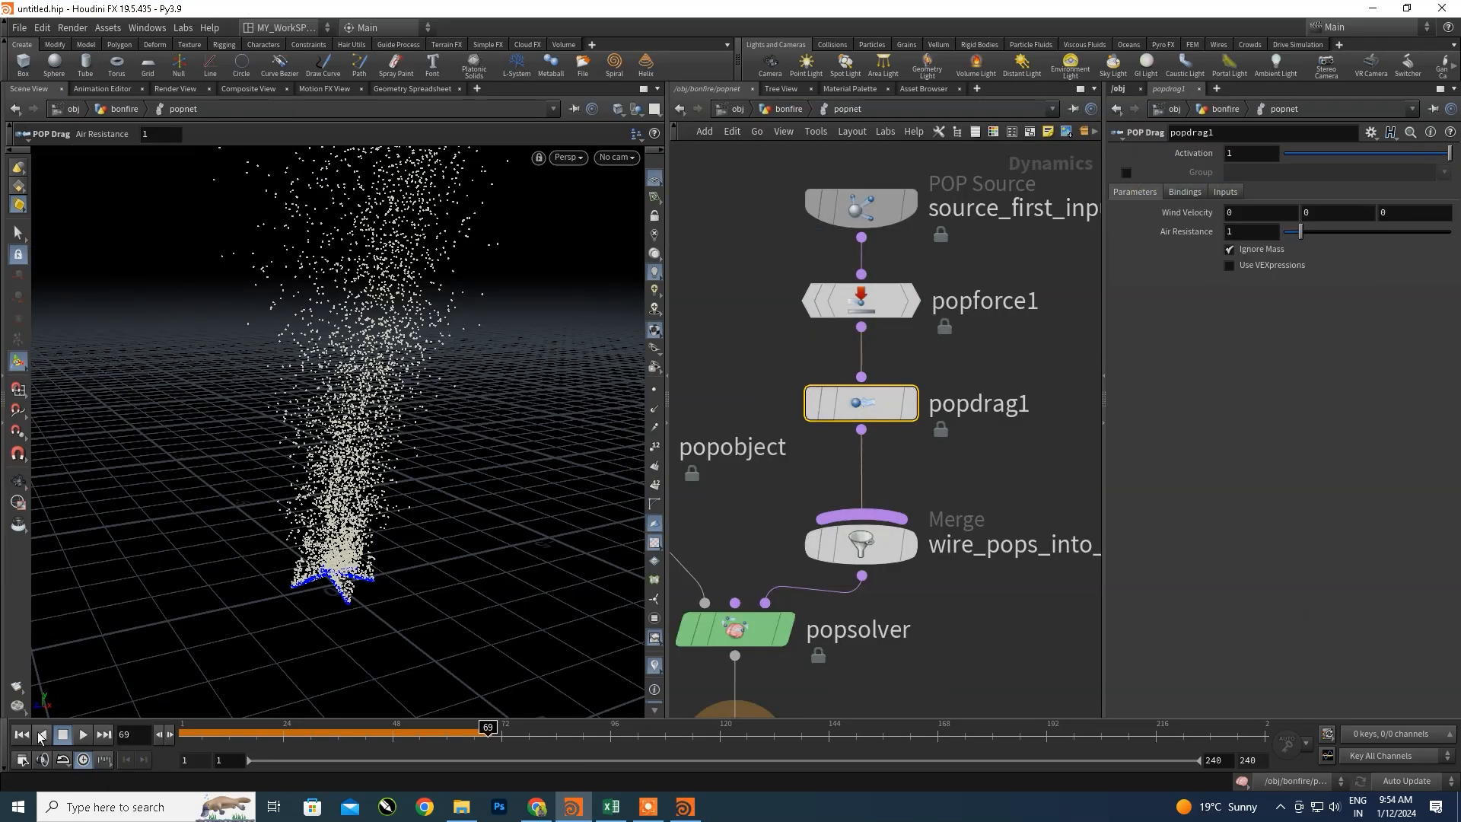
# - Play the simulation with the POP Drag from the first frame and inspect the particle column
pyautogui.click(21, 735)
pyautogui.click(83, 734)
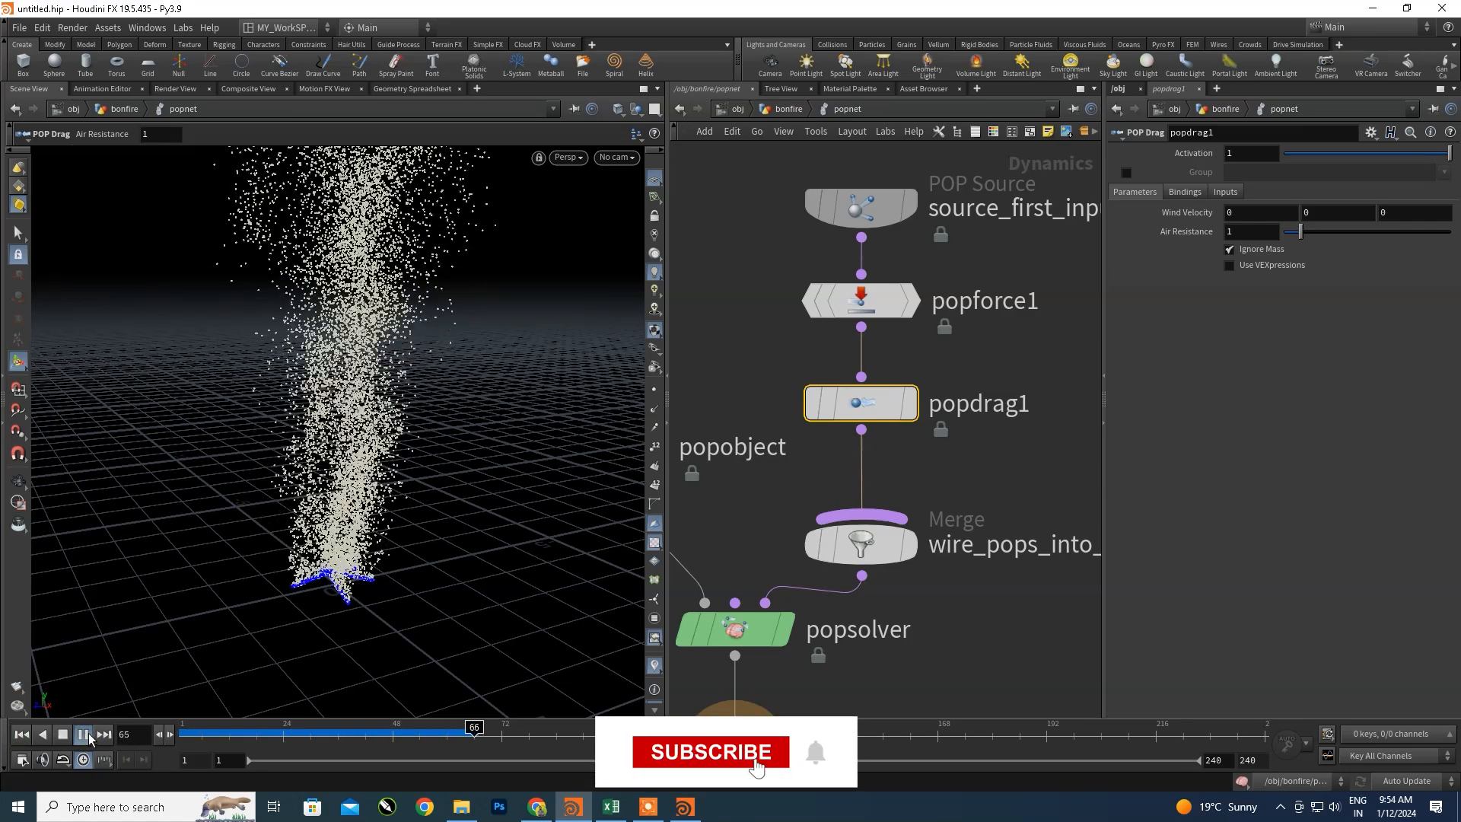
pyautogui.click(86, 735)
pyautogui.keyDown('alt'); pyautogui.moveTo(320, 449); pyautogui.dragTo(356, 453); pyautogui.keyUp('alt')
pyautogui.moveTo(356, 453)
pyautogui.keyDown('alt'); pyautogui.mouseDown(button='right')
pyautogui.moveTo(361, 464)
pyautogui.moveTo(347, 449)
pyautogui.mouseUp(button='right'); pyautogui.keyUp('alt')
pyautogui.keyDown('alt'); pyautogui.moveTo(346, 449); pyautogui.dragTo(341, 426, button='middle'); pyautogui.keyUp('alt')
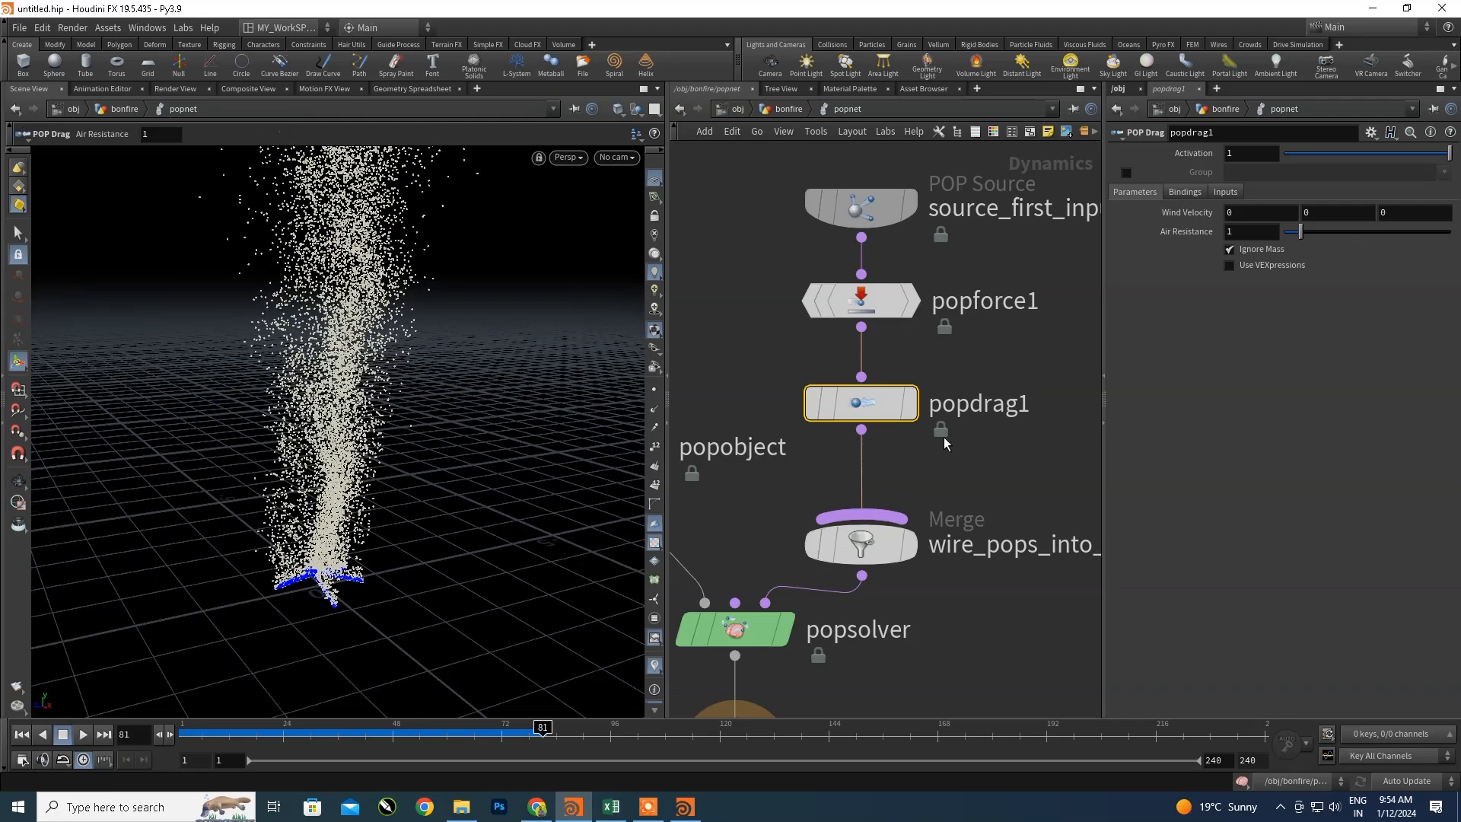
# - Switch to bornfire.hip and review the popnet chain from popdrag1 down to the output
pyautogui.click(685, 807)
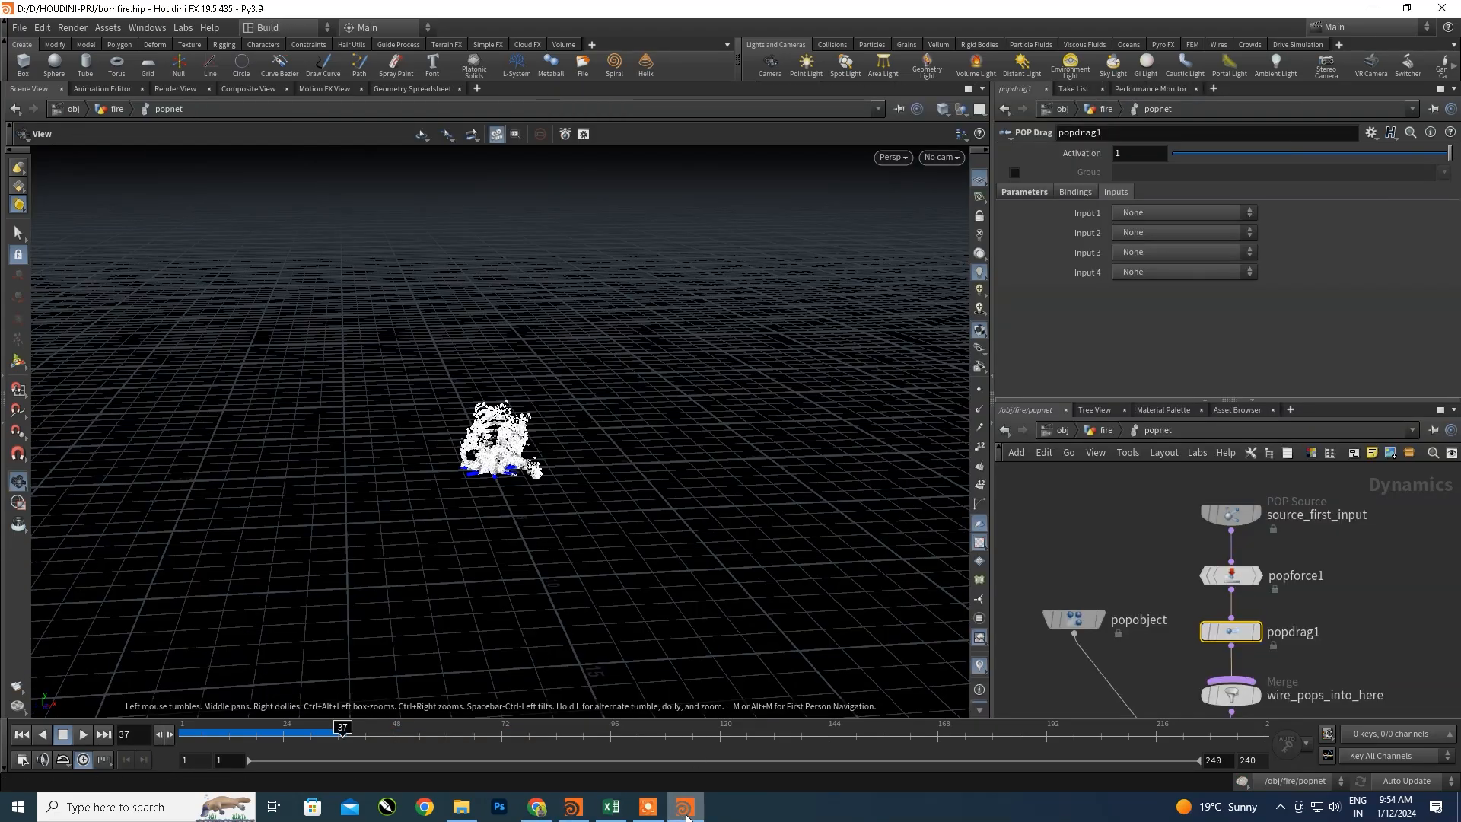
pyautogui.scroll(-4, 1212, 596)
pyautogui.scroll(3, 1190, 651)
pyautogui.moveTo(1190, 651); pyautogui.dragTo(1174, 558, button='middle')
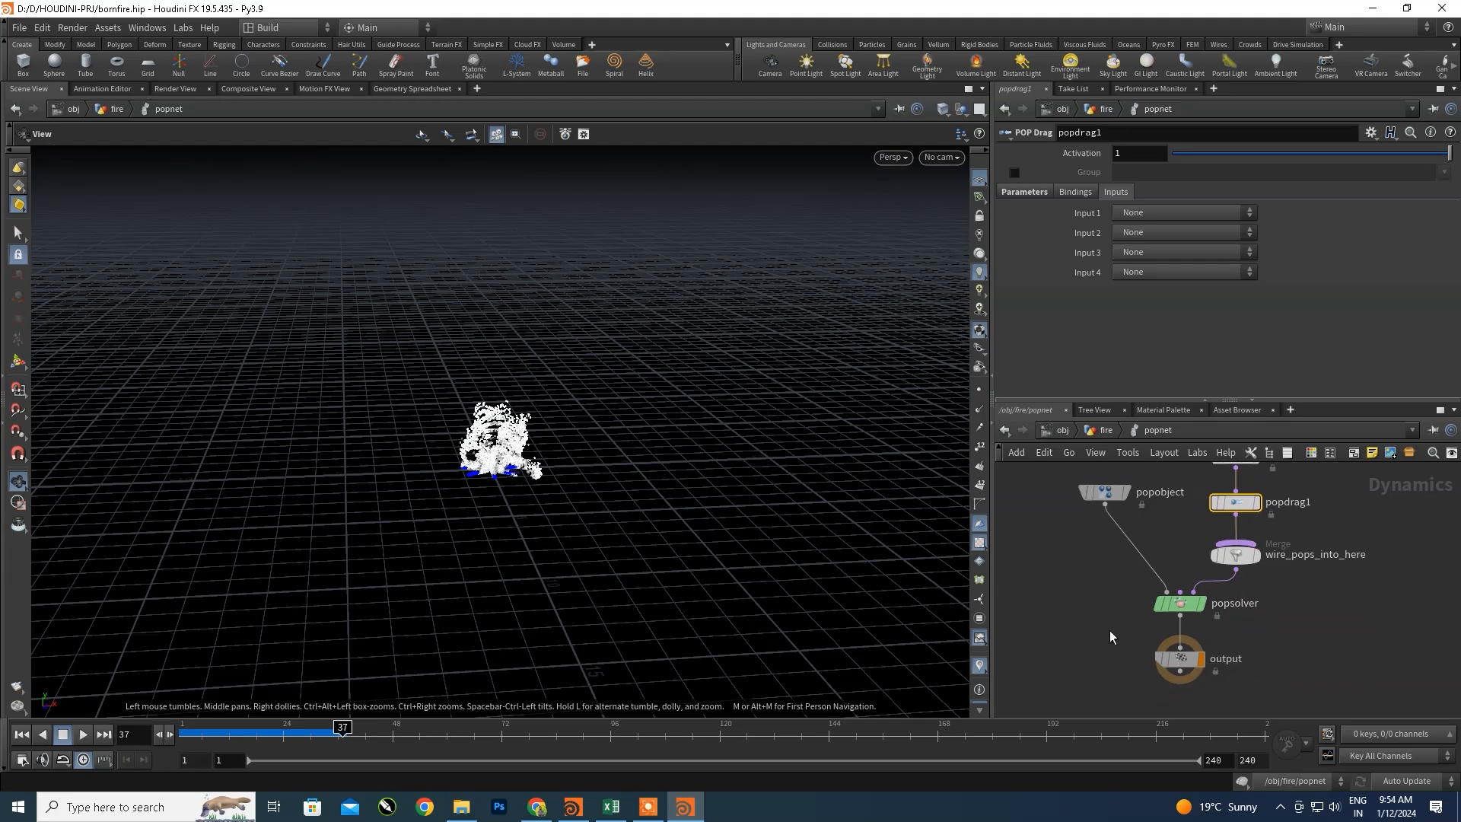
# - Switch back to untitled.hip, select popsolver and set it as the displayed node of the popnet
pyautogui.click(573, 807)
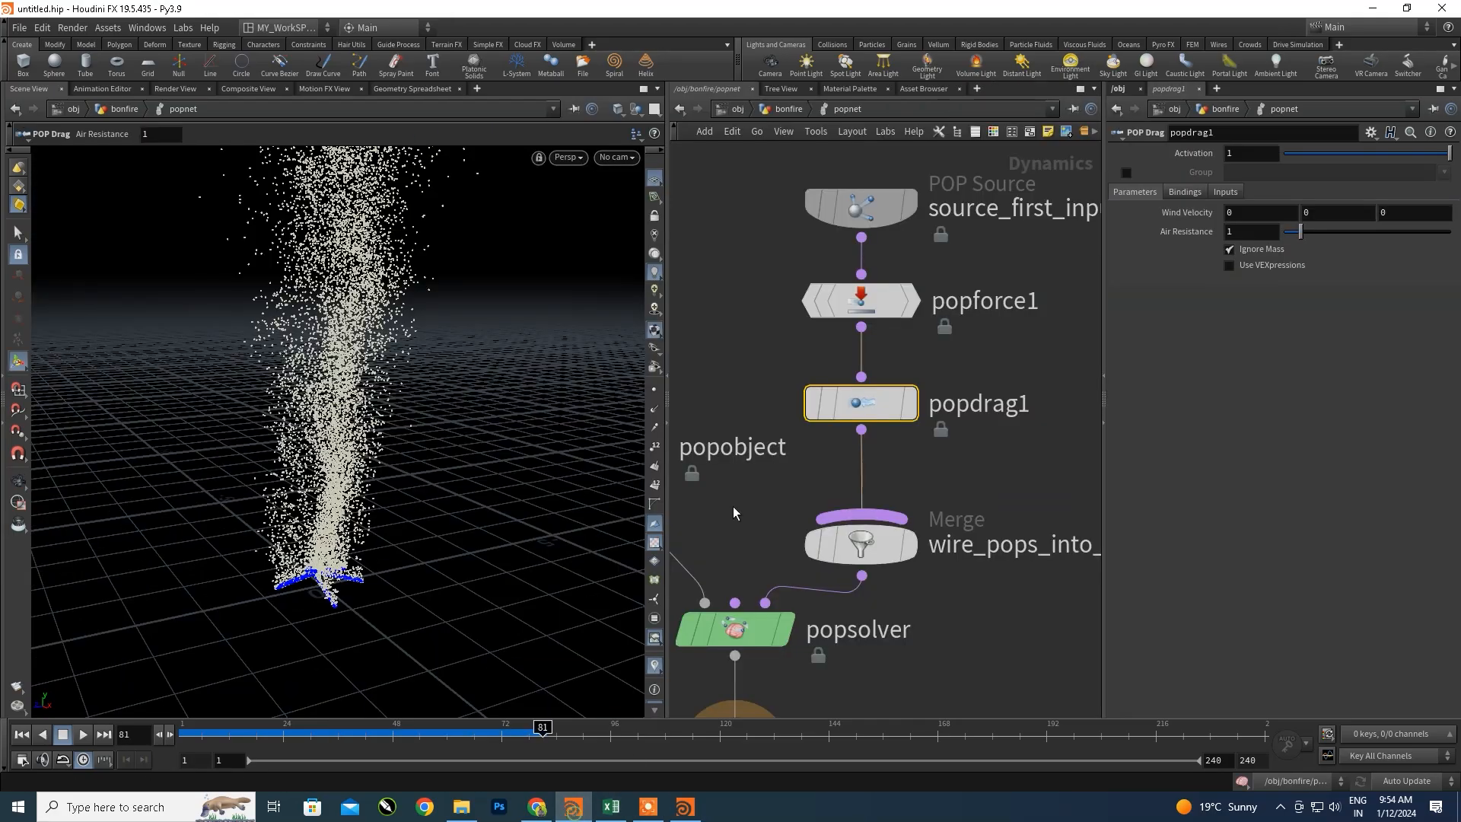
pyautogui.scroll(-3, 895, 605)
pyautogui.moveTo(895, 605); pyautogui.dragTo(985, 450, button='middle')
pyautogui.scroll(4, 907, 456)
pyautogui.click(897, 460)
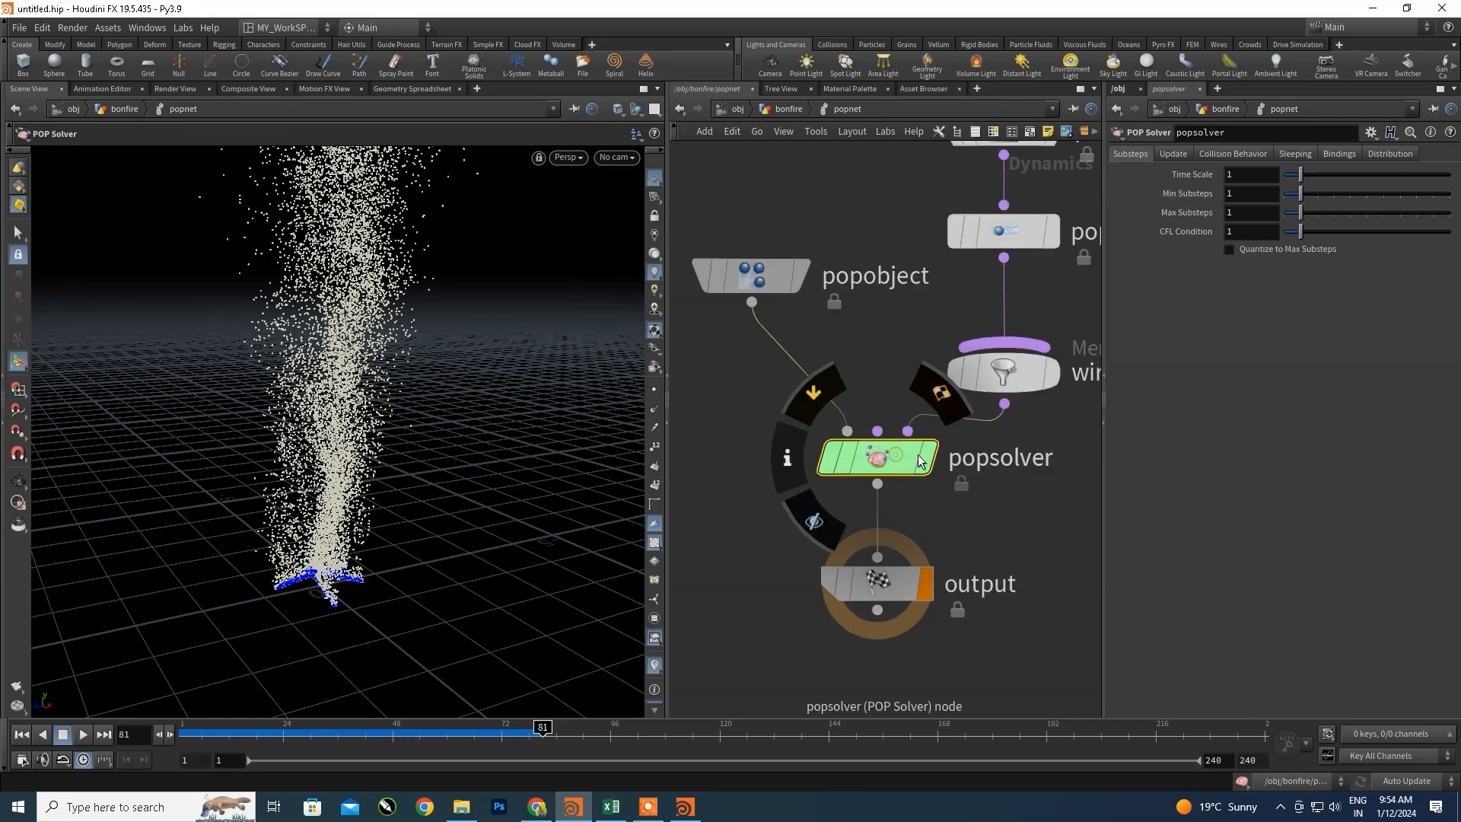
pyautogui.click(926, 457)
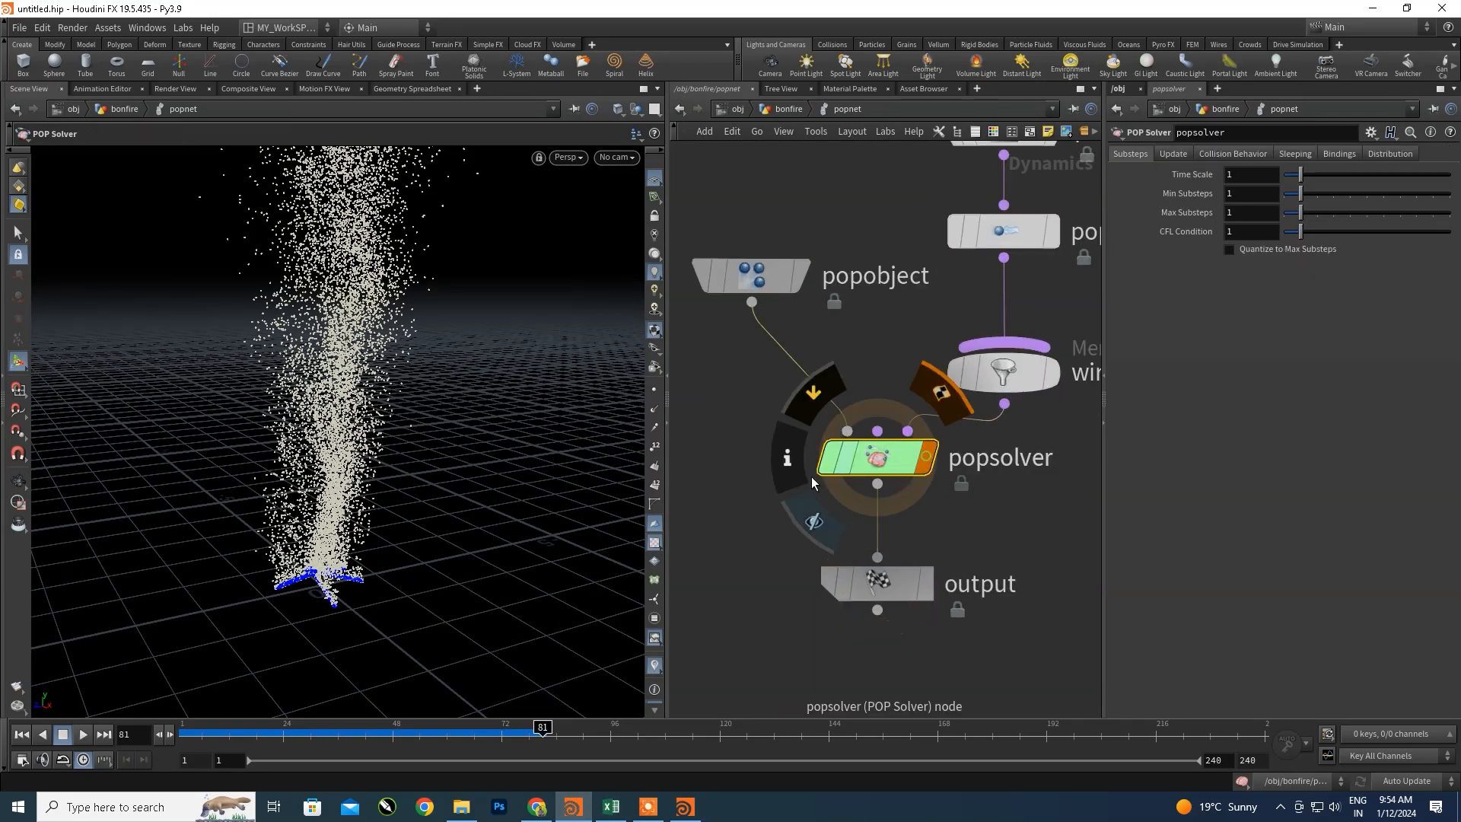
# - Replay the simulation from the first frame with popsolver displayed and view the whole particle column
pyautogui.click(25, 735)
pyautogui.click(83, 734)
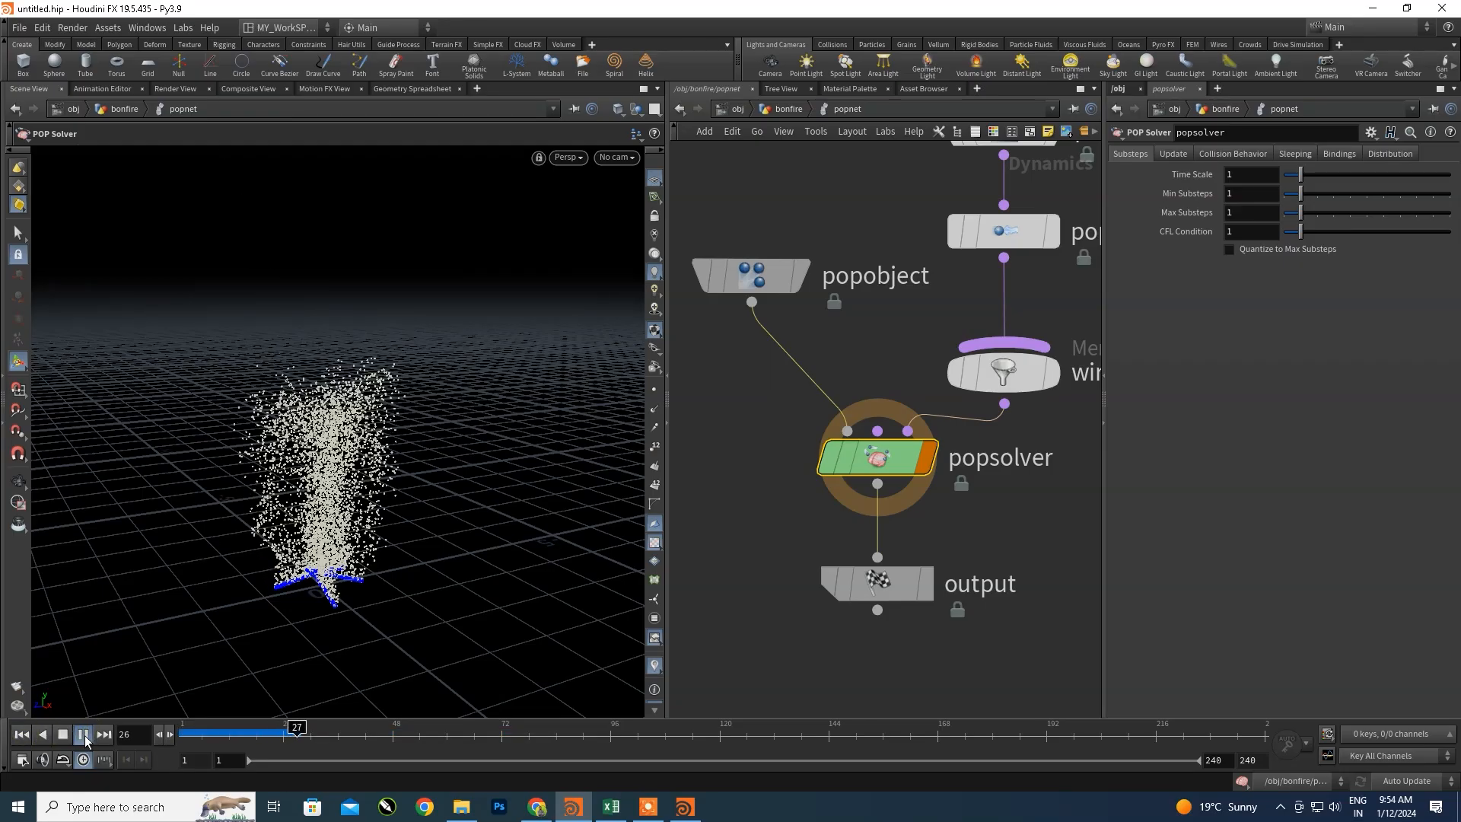
pyautogui.click(85, 736)
pyautogui.keyDown('alt'); pyautogui.moveTo(295, 388); pyautogui.dragTo(306, 465, button='right'); pyautogui.keyUp('alt')
pyautogui.moveTo(306, 465)
pyautogui.keyDown('alt'); pyautogui.mouseDown()
pyautogui.moveTo(518, 482)
pyautogui.moveTo(320, 446)
pyautogui.moveTo(308, 457)
pyautogui.mouseUp(); pyautogui.keyUp('alt')
pyautogui.keyDown('alt'); pyautogui.moveTo(308, 514); pyautogui.dragTo(315, 599, button='middle'); pyautogui.keyUp('alt')
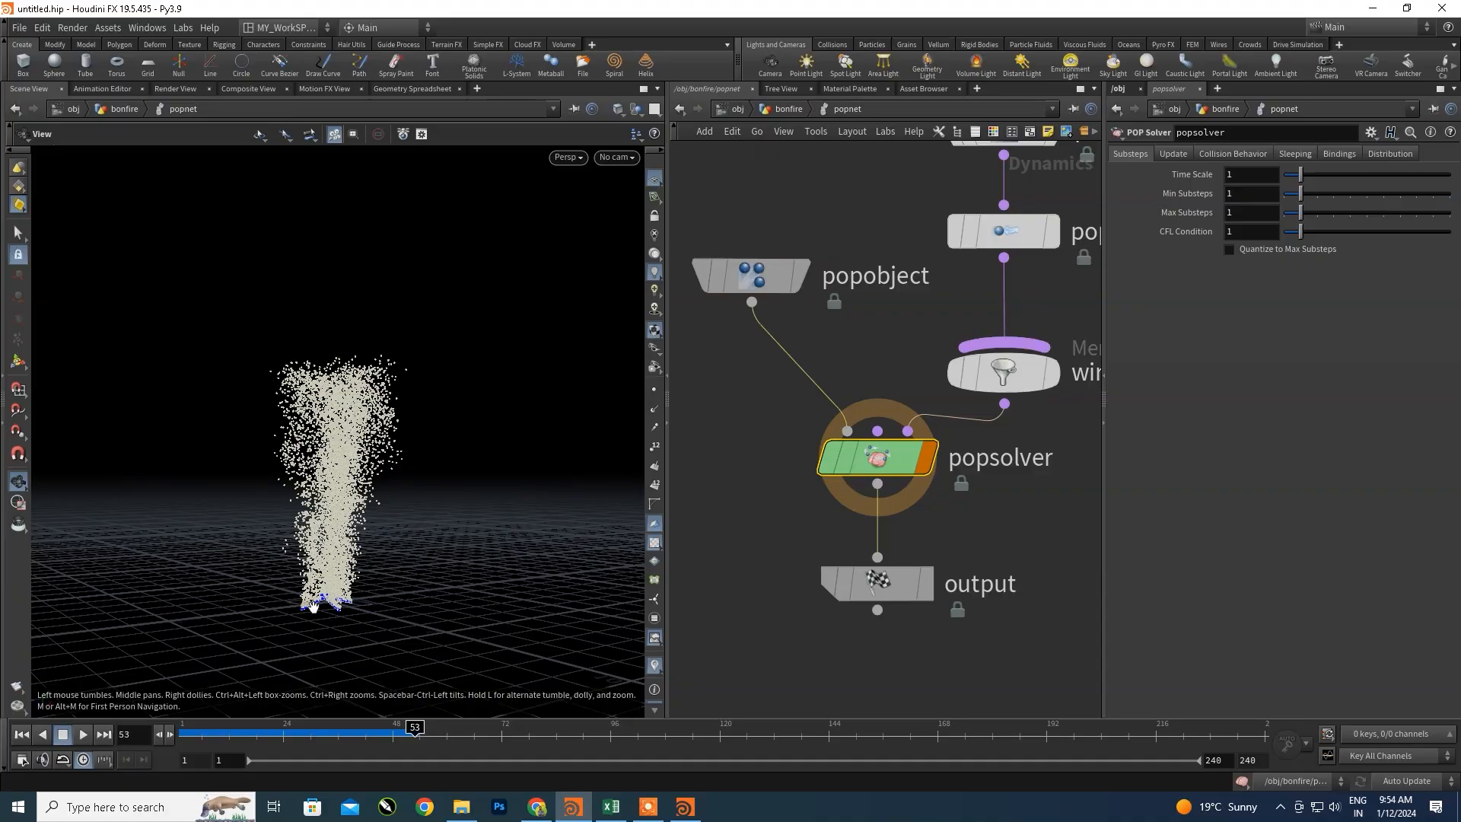
# - Return to the bonfire network, move volumerasterizeattributes1 closer below attribnoise_burn2 and make it the displayed node
pyautogui.keyDown('alt'); pyautogui.moveTo(315, 599); pyautogui.dragTo(313, 613); pyautogui.keyUp('alt')
pyautogui.scroll(-3, 881, 270)
pyautogui.moveTo(892, 295); pyautogui.dragTo(886, 357, button='middle')
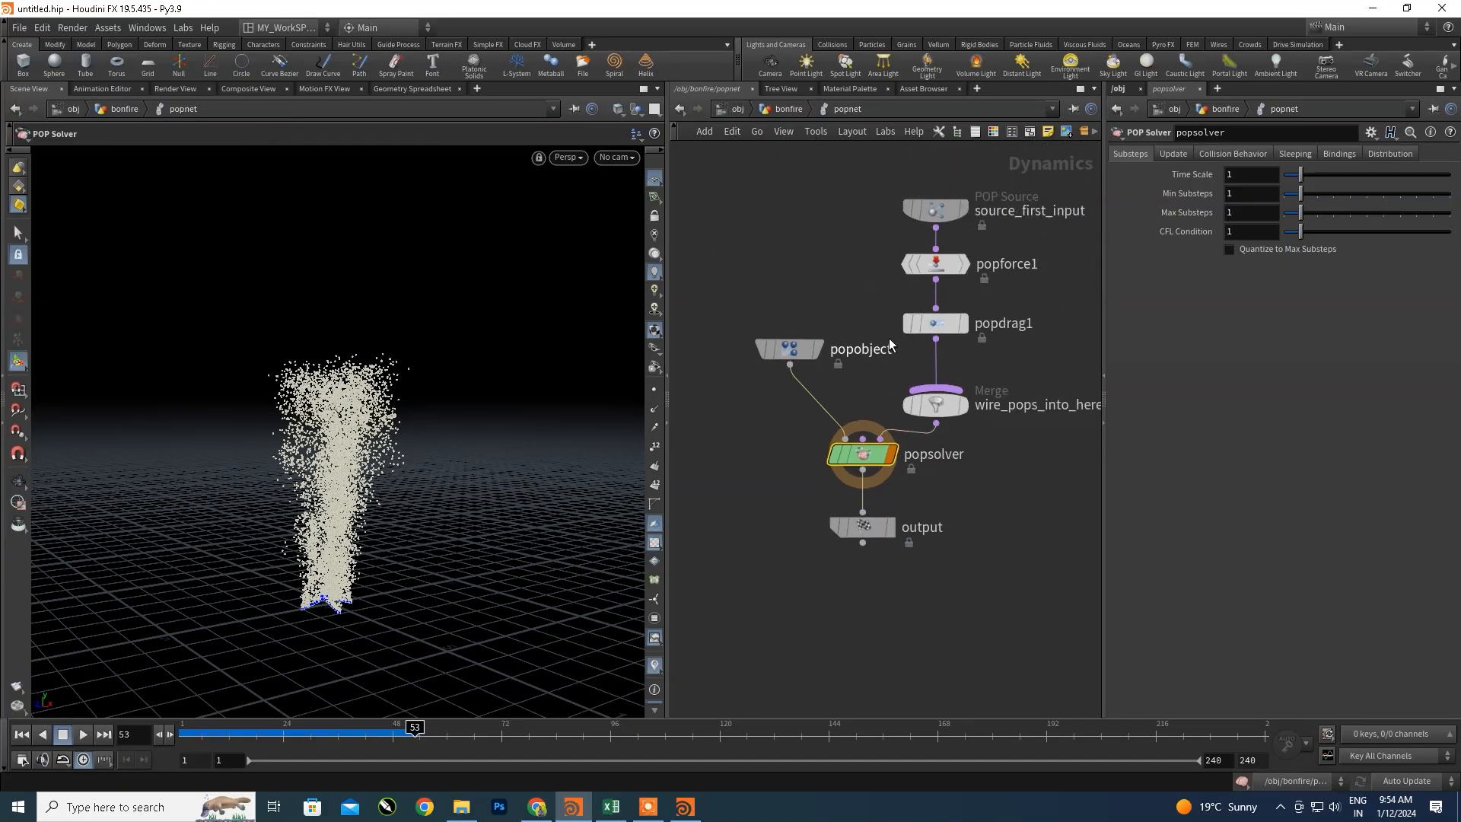
pyautogui.click(788, 106)
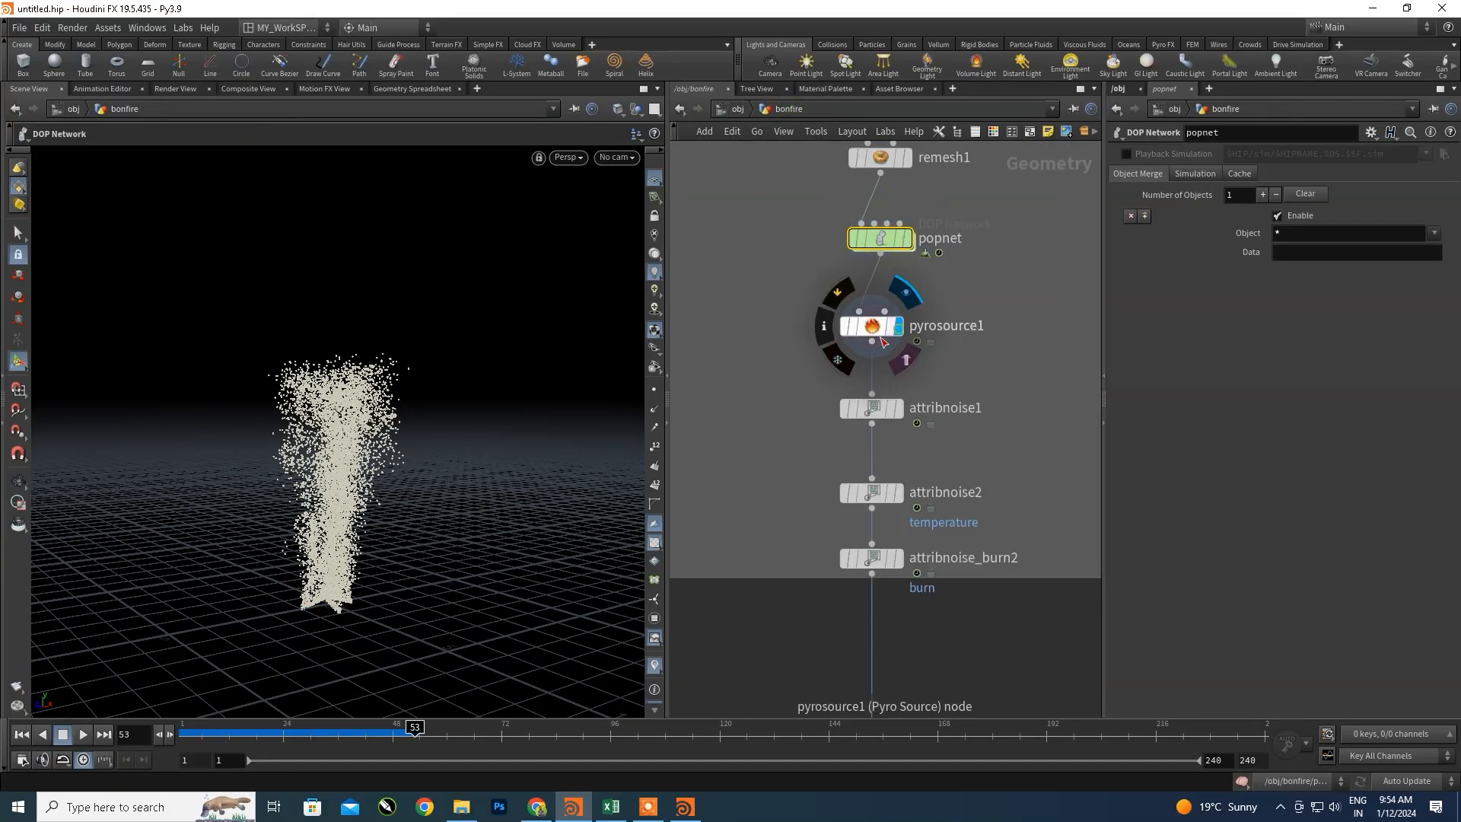
pyautogui.click(898, 409)
pyautogui.click(900, 559)
pyautogui.scroll(-2, 899, 558)
pyautogui.moveTo(857, 647); pyautogui.dragTo(857, 523)
pyautogui.click(870, 523)
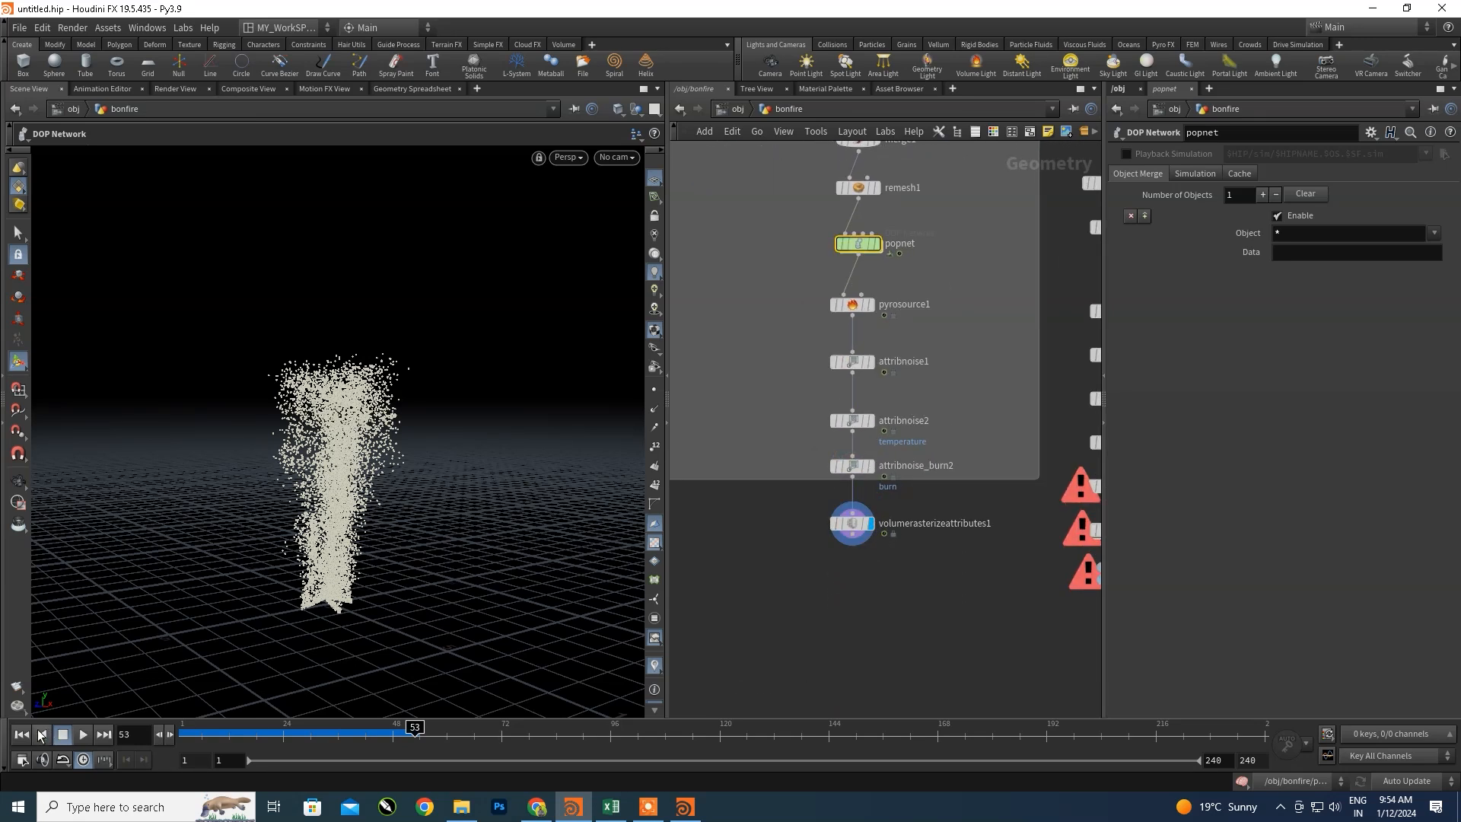
# - Play the simulation from the first frame with volumerasterizeattributes1 displayed, and select that node to view its parameters
pyautogui.click(22, 734)
pyautogui.click(83, 734)
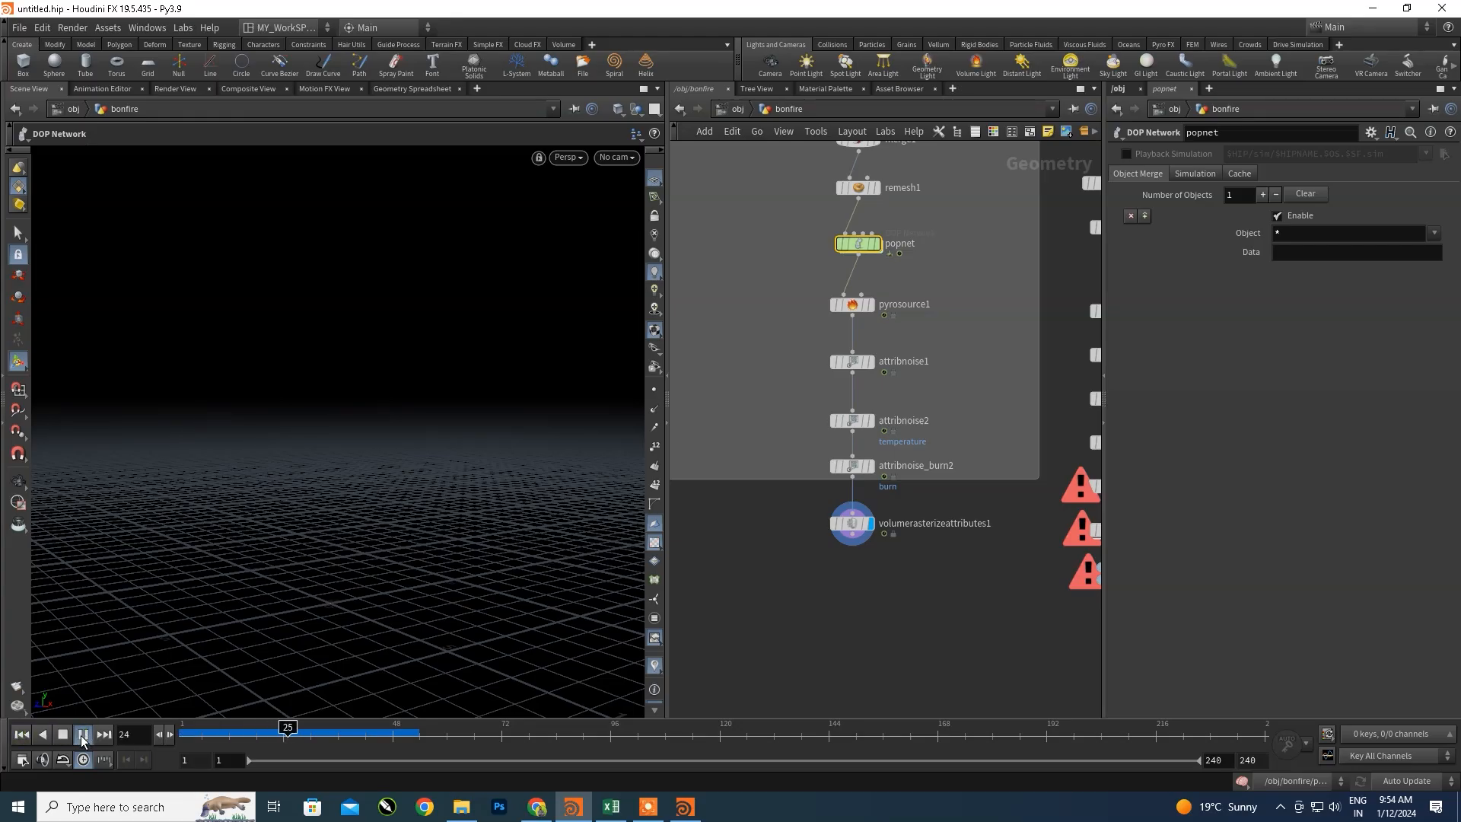
pyautogui.click(61, 735)
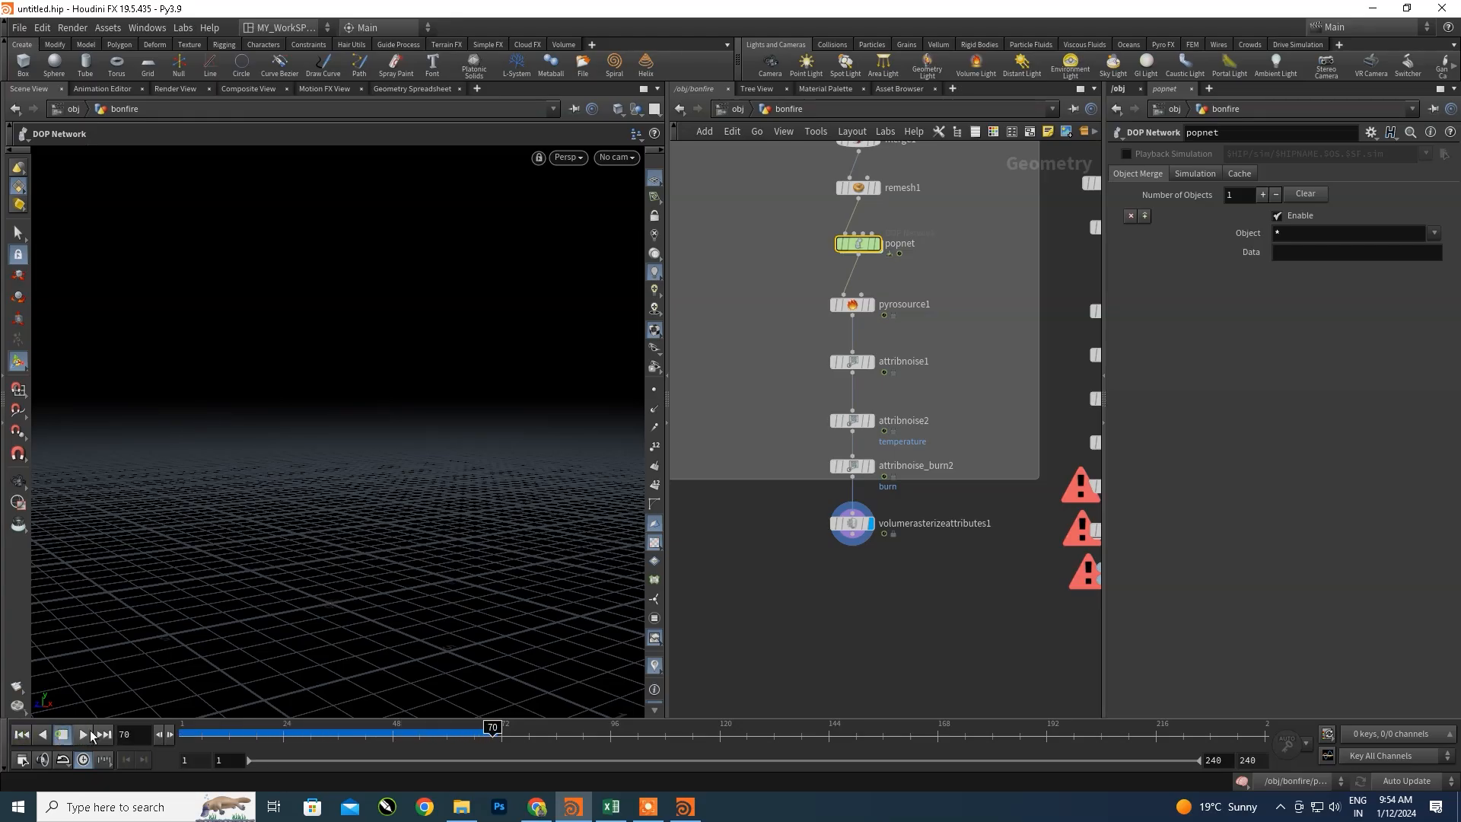
pyautogui.scroll(3, 941, 542)
pyautogui.click(840, 514)
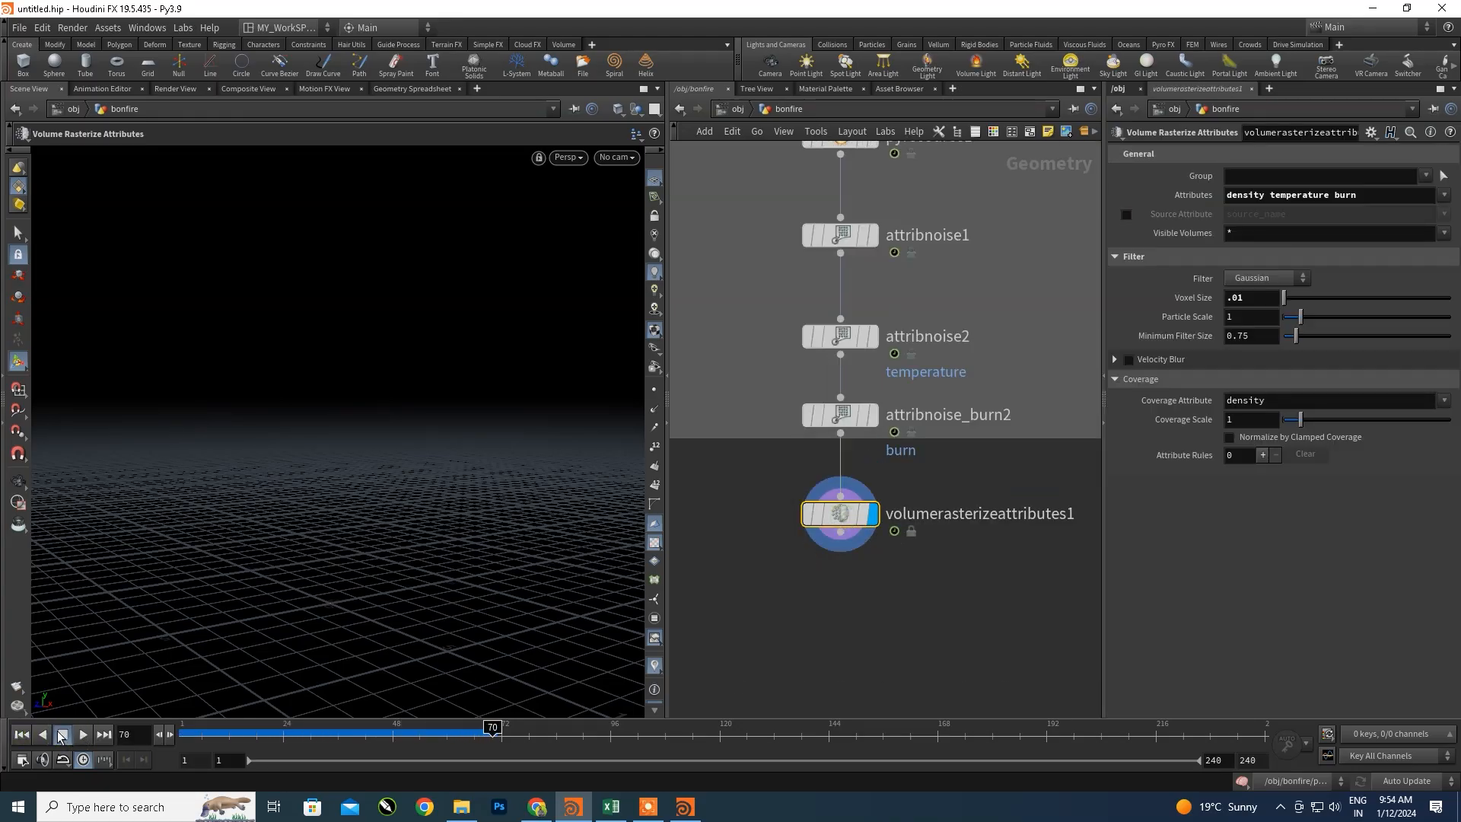
pyautogui.click(21, 735)
pyautogui.click(82, 736)
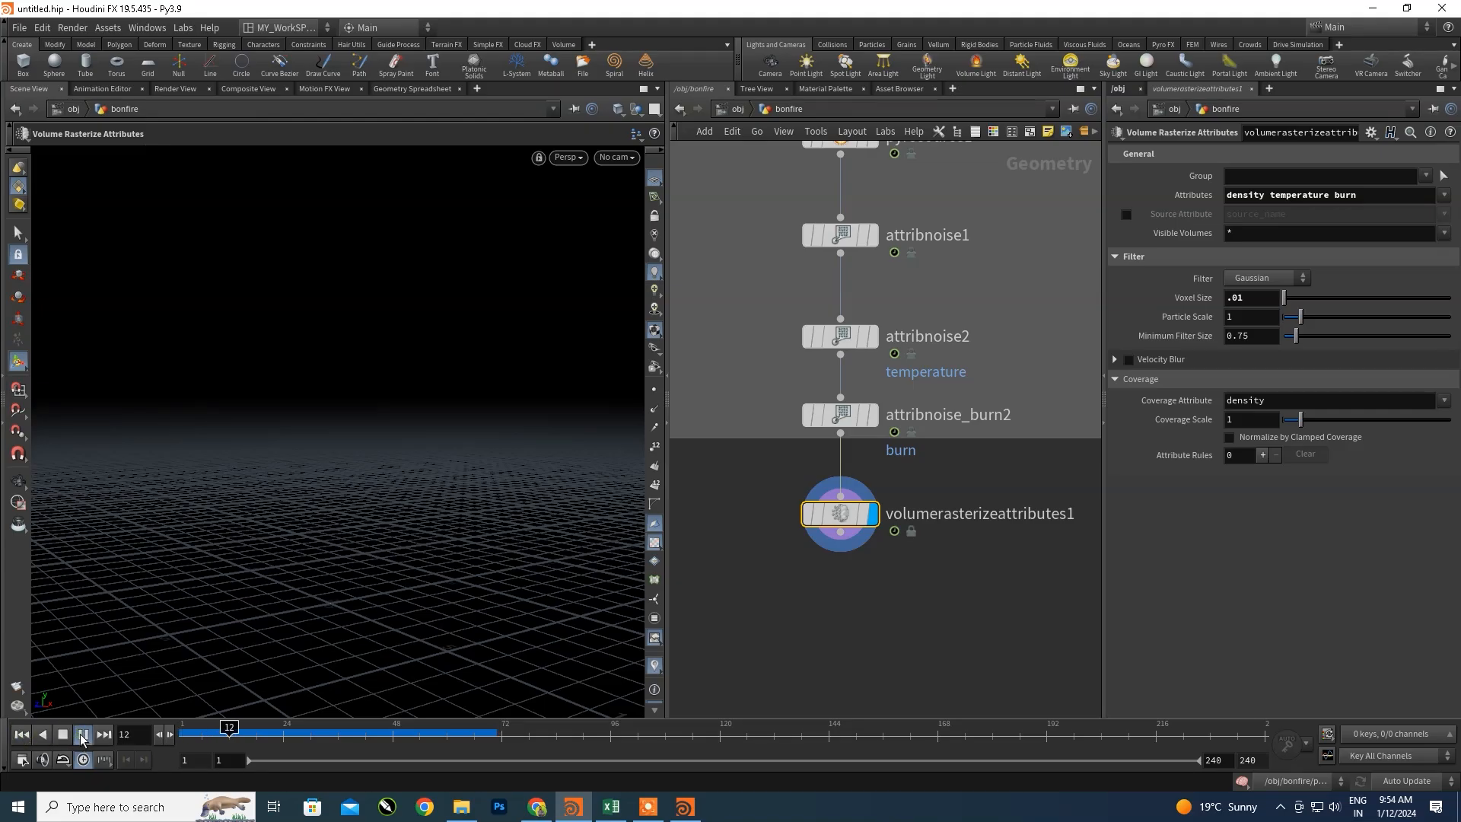
pyautogui.click(82, 735)
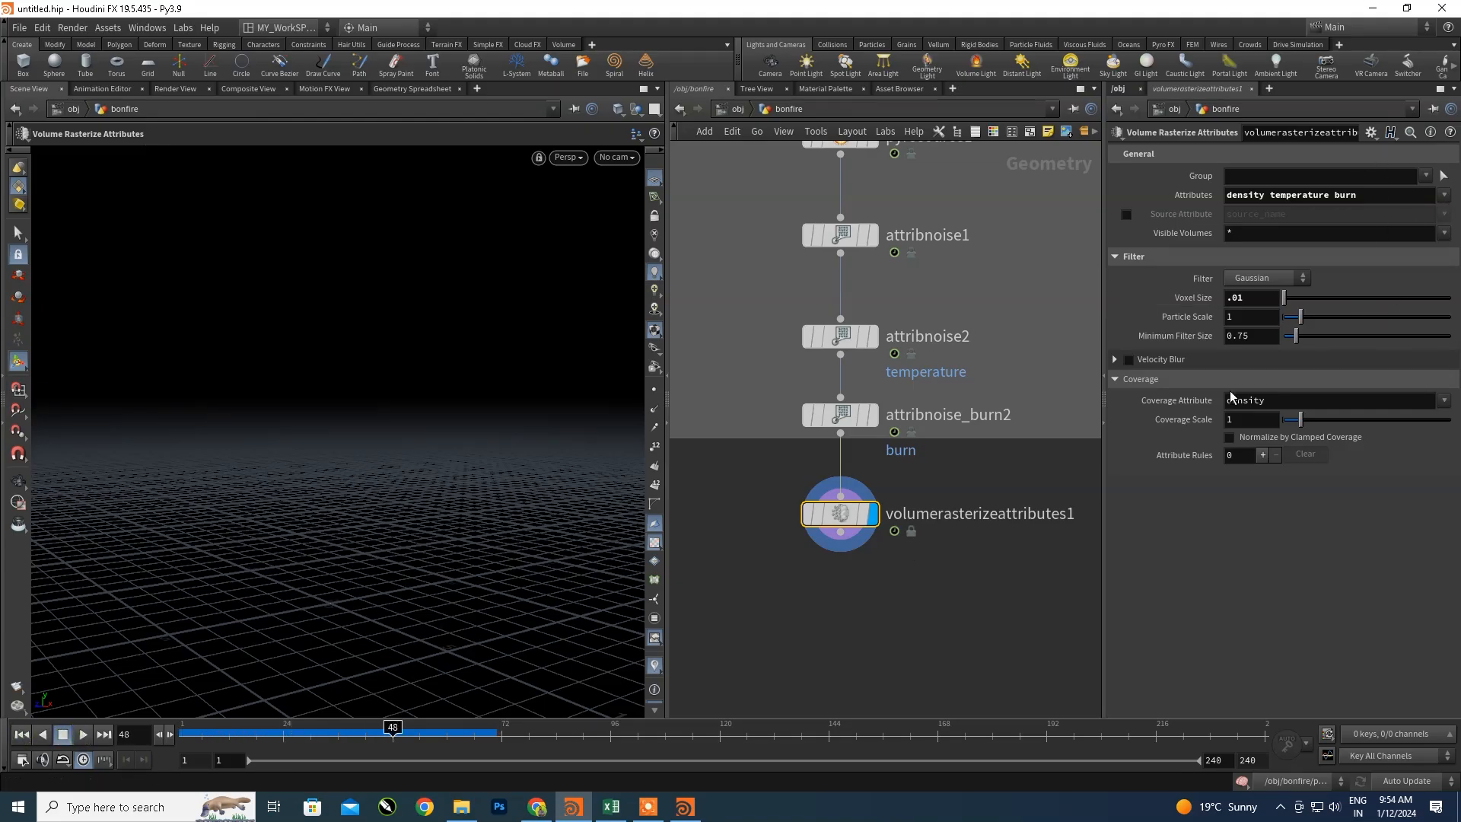
# - Switch to bornfire.hip, go up to the fire network and review the nodes that follow popnet
pyautogui.click(685, 807)
pyautogui.click(1111, 437)
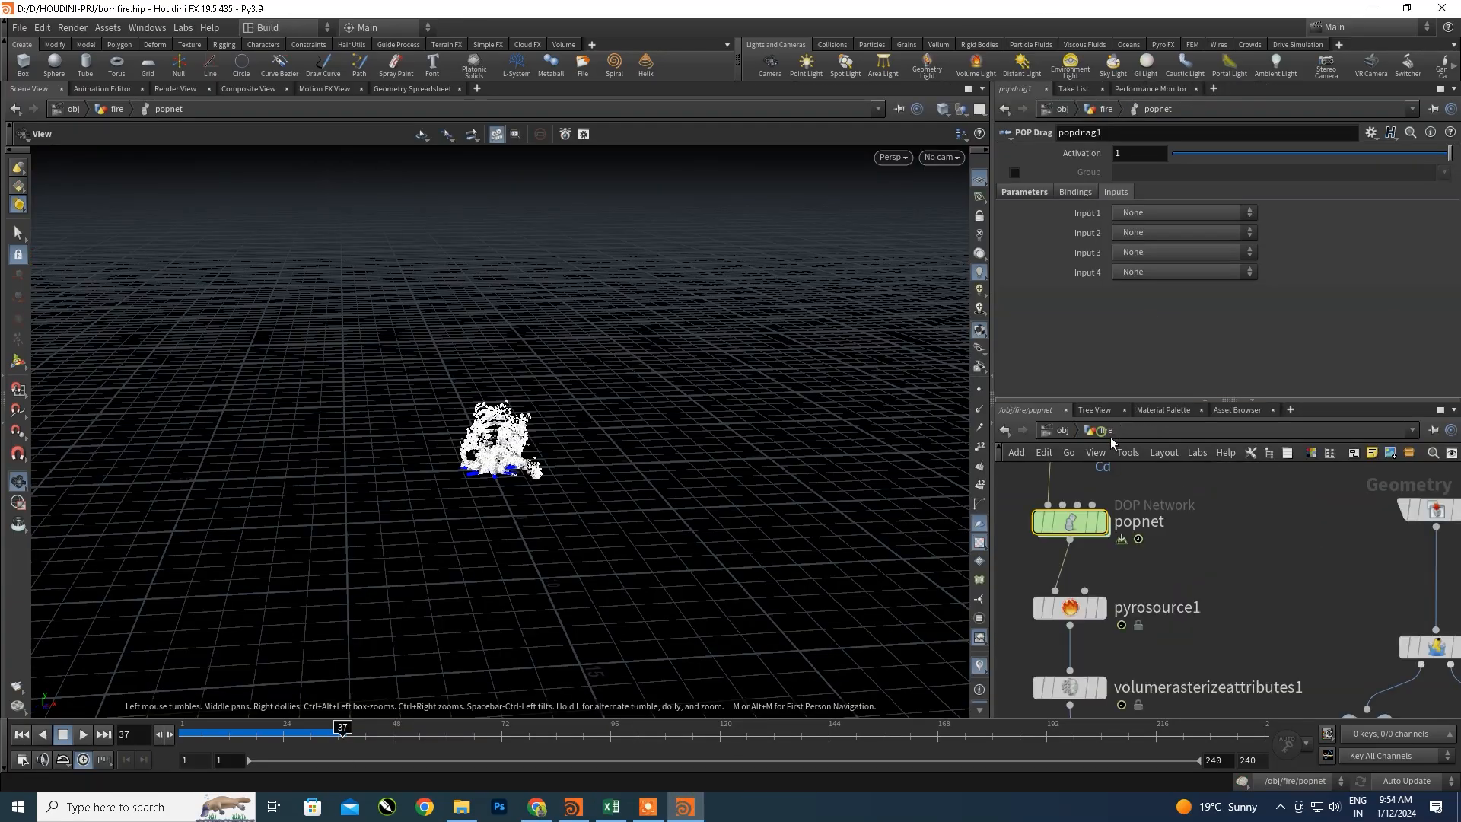
pyautogui.scroll(-3, 1210, 573)
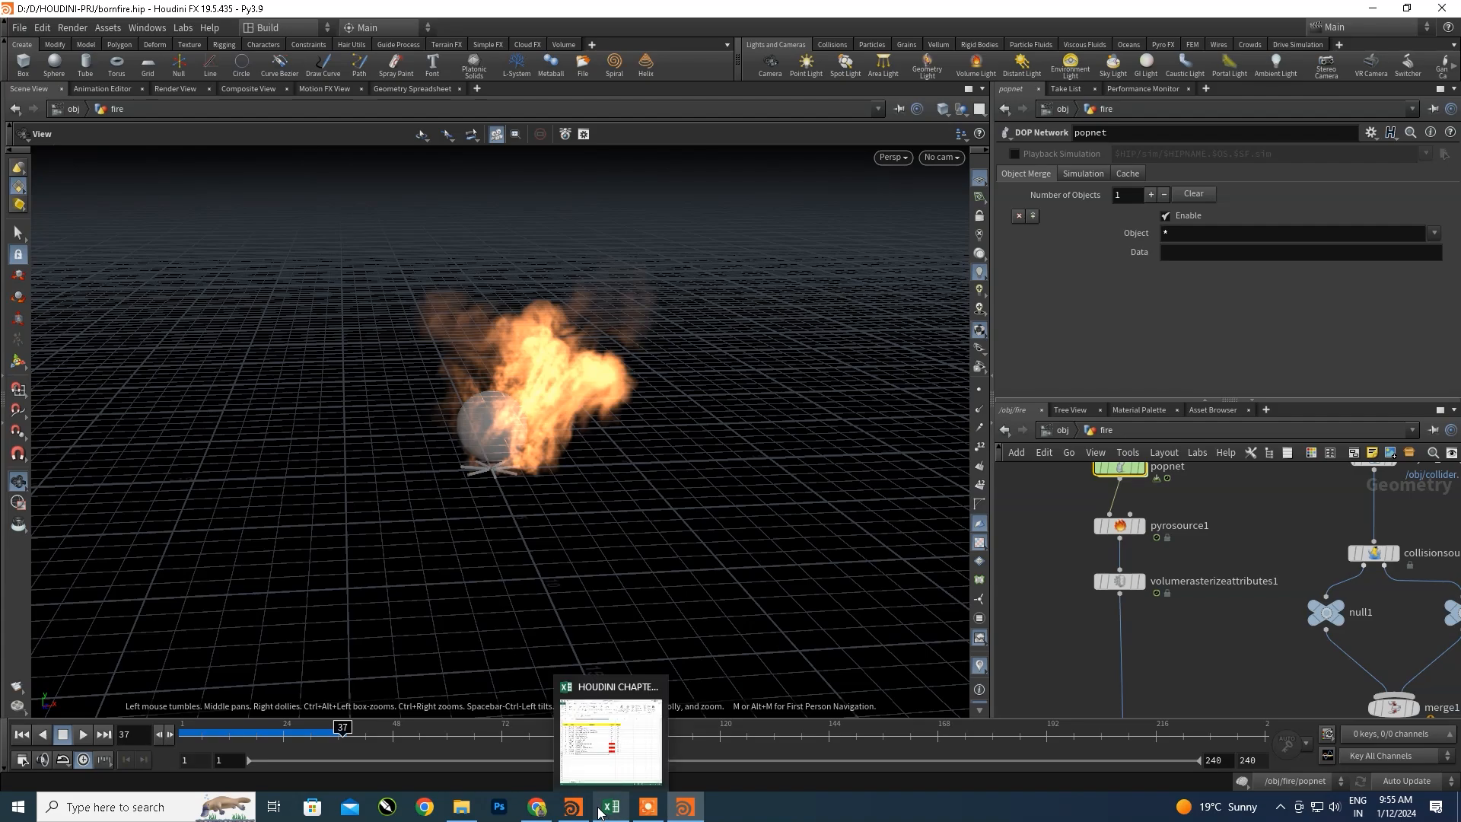
# - Switch back to untitled.hip and move pyrosource1 out from under popnet to between attribnoise_burn2 and volumerasterizeattributes1
pyautogui.moveTo(560, 815)
pyautogui.moveTo(620, 809)
pyautogui.click(573, 808)
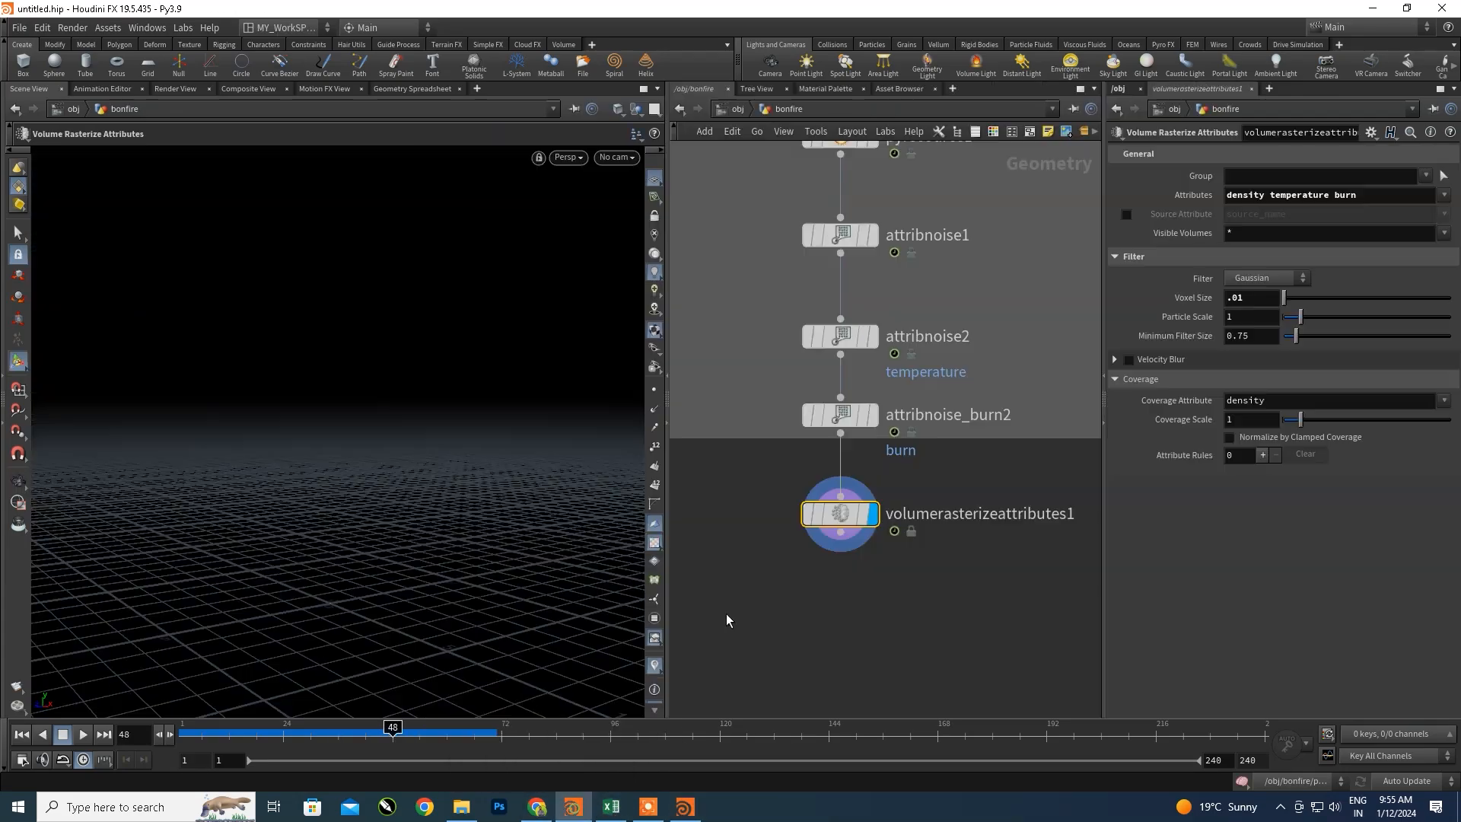
pyautogui.scroll(-5, 876, 376)
pyautogui.moveTo(882, 298); pyautogui.dragTo(968, 493, button='middle')
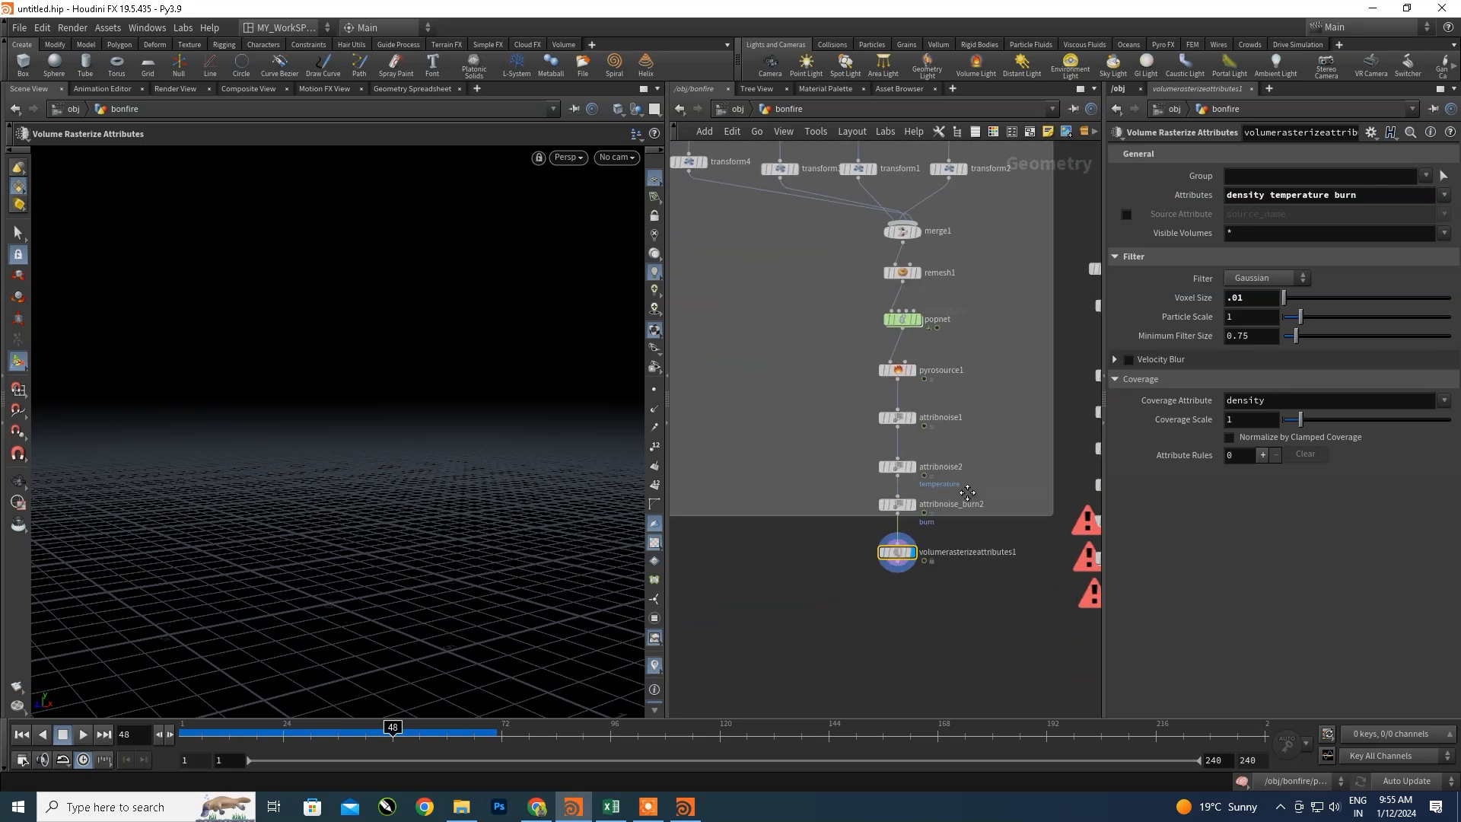
pyautogui.scroll(2, 901, 382)
pyautogui.moveTo(898, 371)
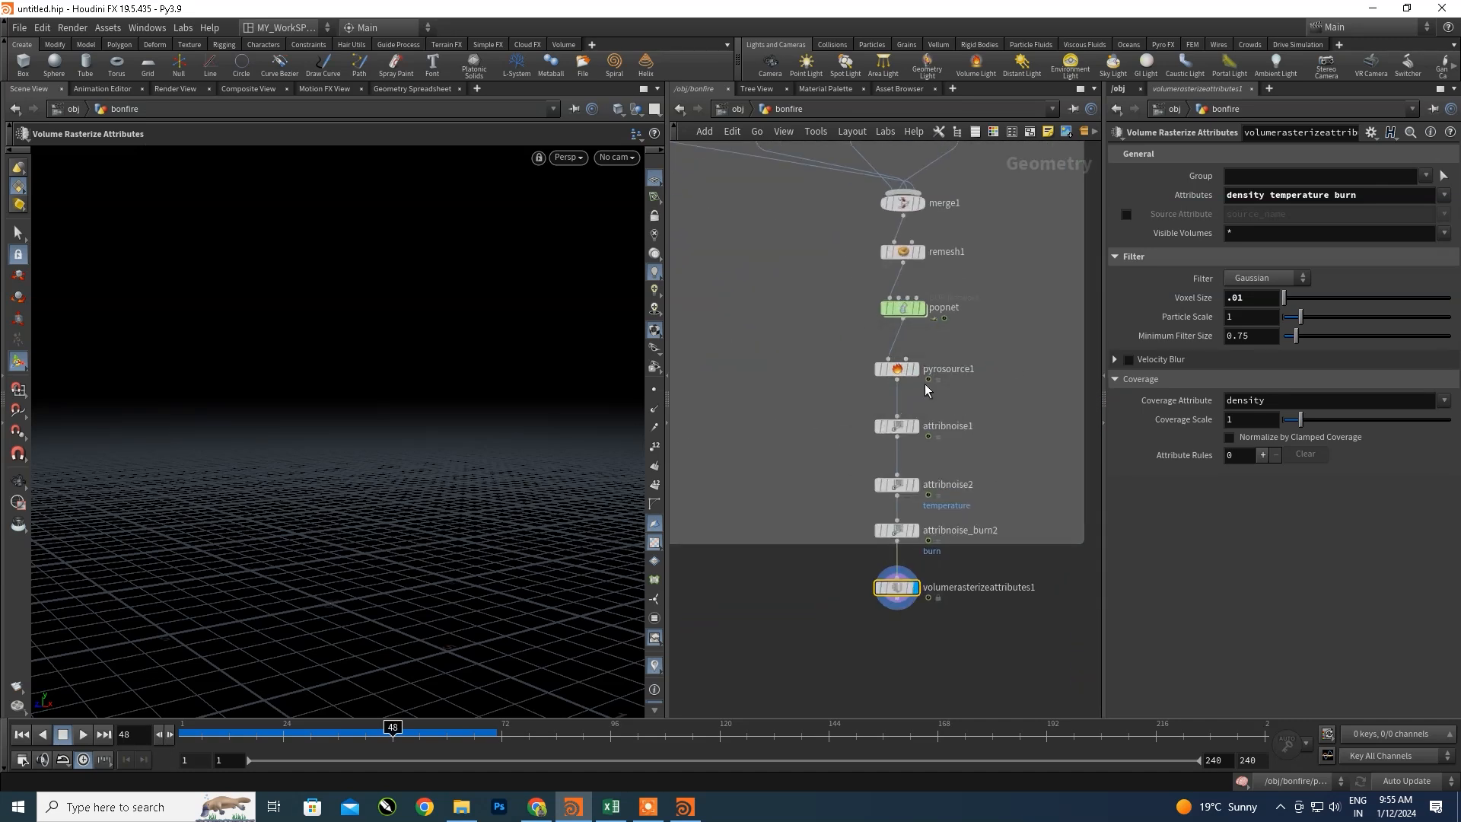
pyautogui.moveTo(899, 372); pyautogui.dragTo(1056, 386)
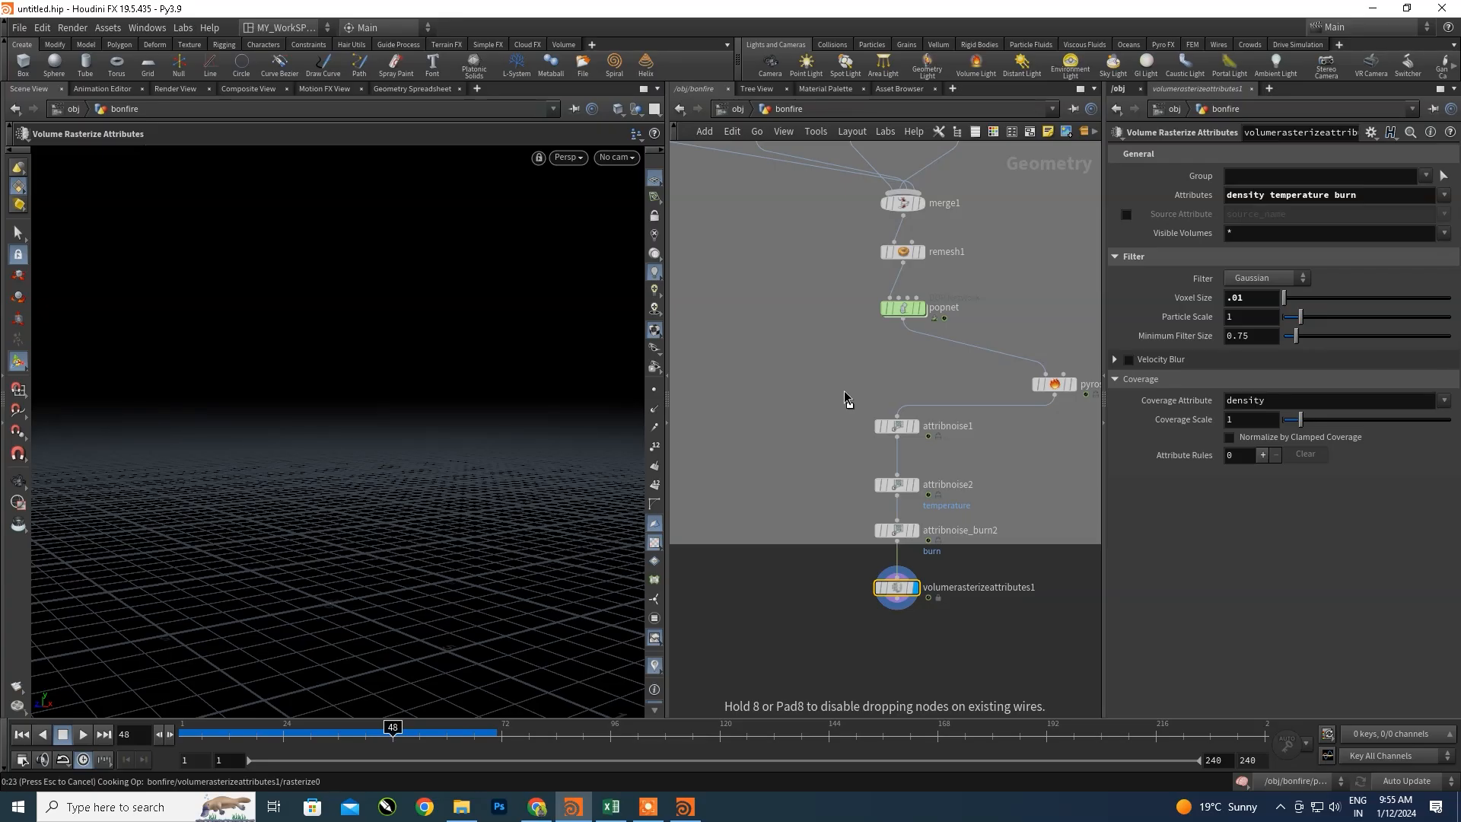
pyautogui.moveTo(843, 390); pyautogui.dragTo(971, 647)
pyautogui.moveTo(907, 593)
pyautogui.mouseDown()
pyautogui.moveTo(907, 630)
pyautogui.moveTo(943, 570)
pyautogui.moveTo(902, 576)
pyautogui.mouseUp()
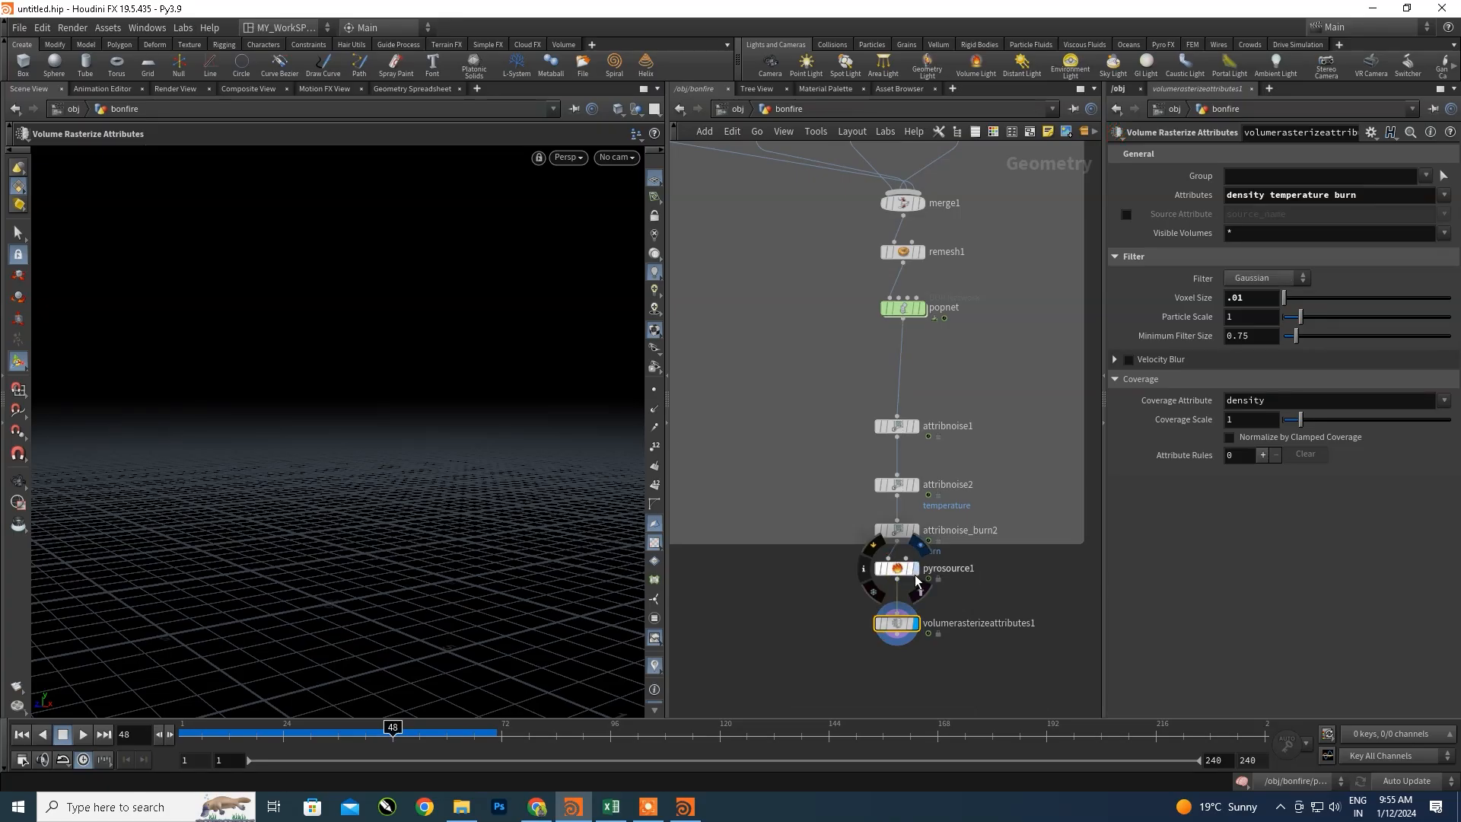
# - Display pyrosource1 and play the simulation from the first frame to check its output
pyautogui.press('Escape')
pyautogui.moveTo(350, 522); pyautogui.dragTo(330, 639)
pyautogui.press('Return')
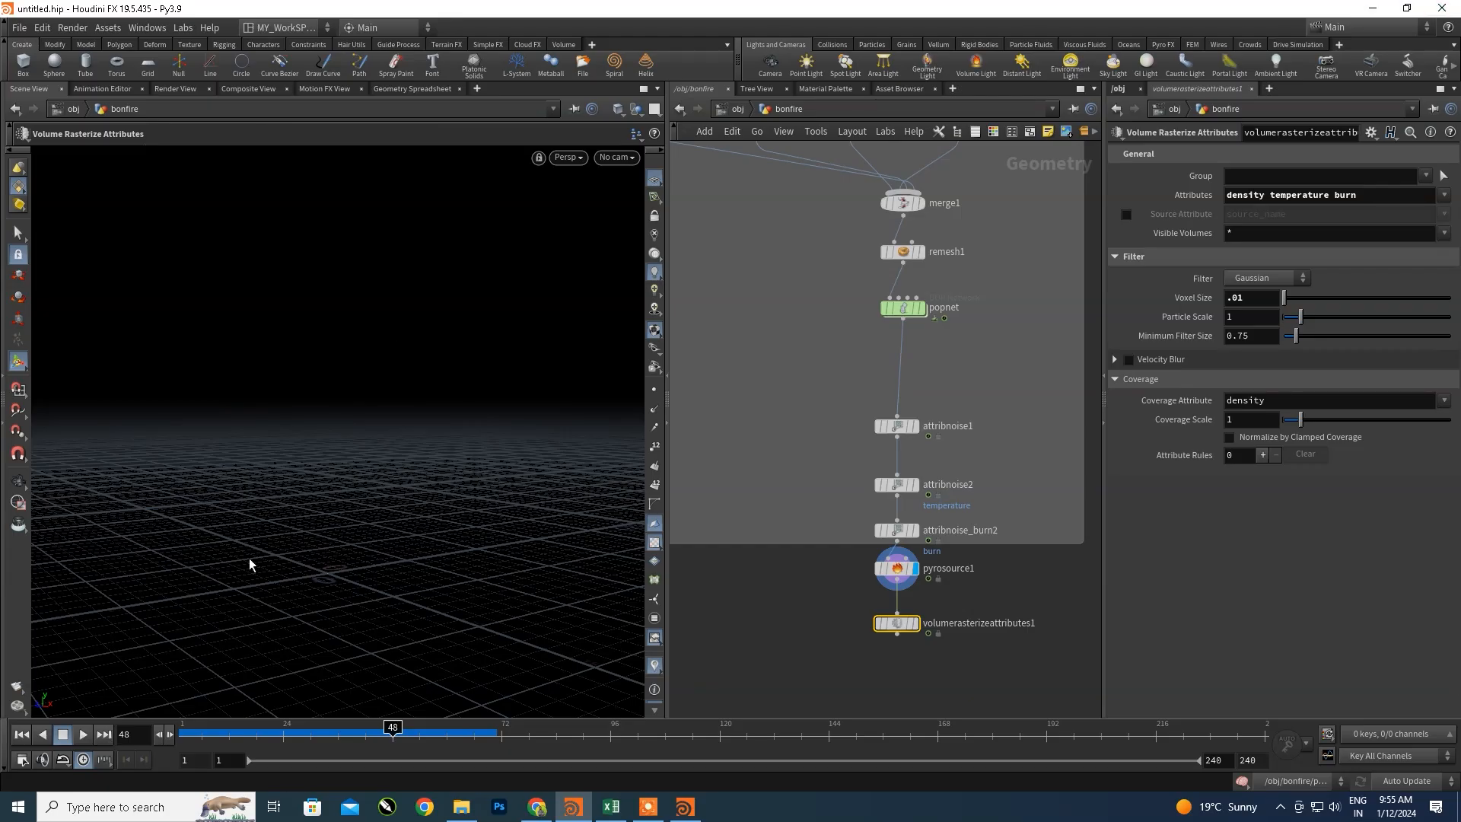
pyautogui.click(22, 735)
pyautogui.click(83, 736)
pyautogui.moveTo(904, 435)
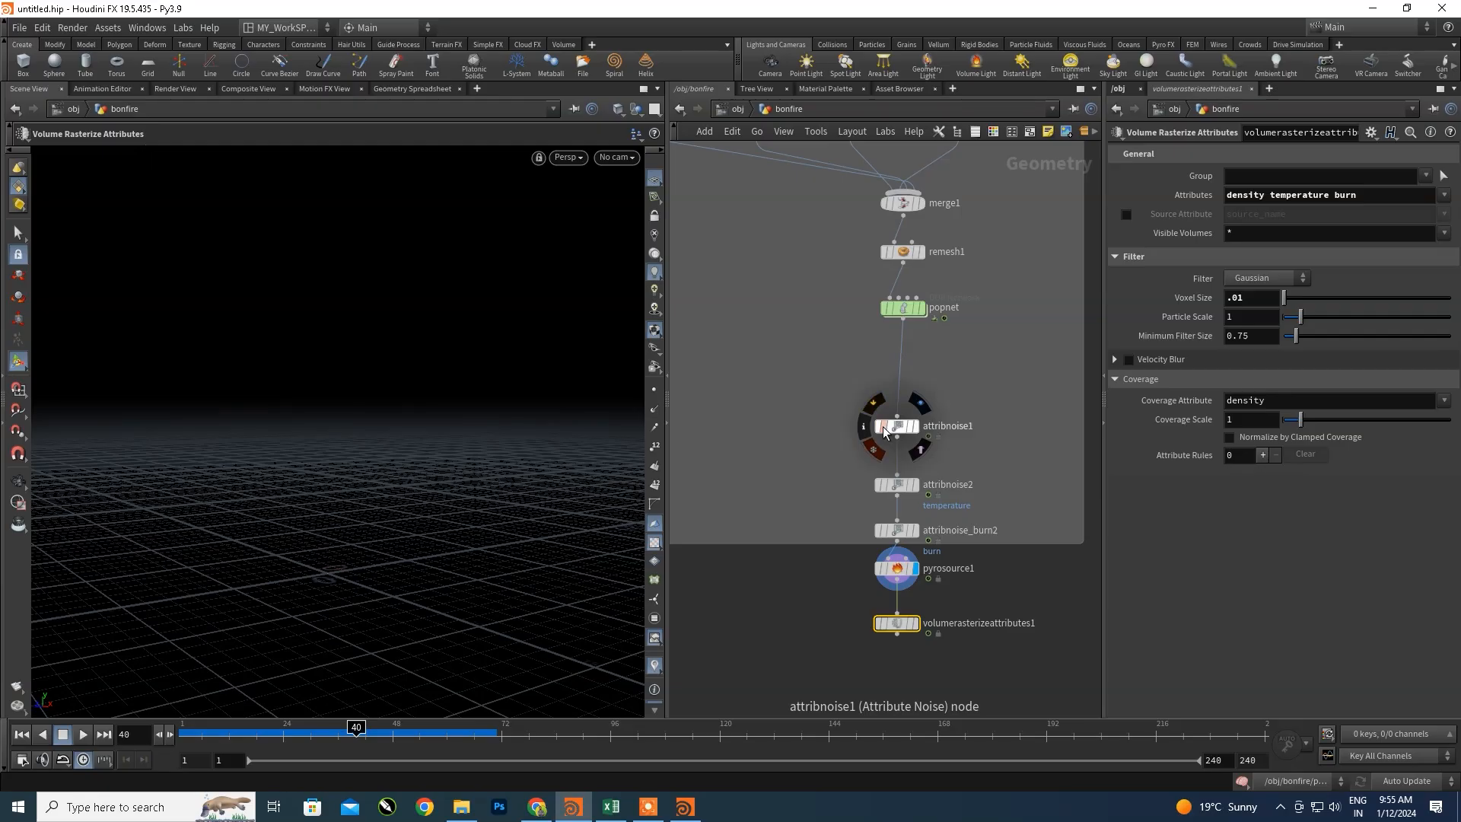
# - Wire popnet directly into pyrosource1 in place of attribnoise_burn2, and place pyrosource1 and volumerasterizeattributes1 beside the noise chain
pyautogui.moveTo(898, 570); pyautogui.dragTo(1016, 575)
pyautogui.moveTo(903, 320); pyautogui.dragTo(1007, 567)
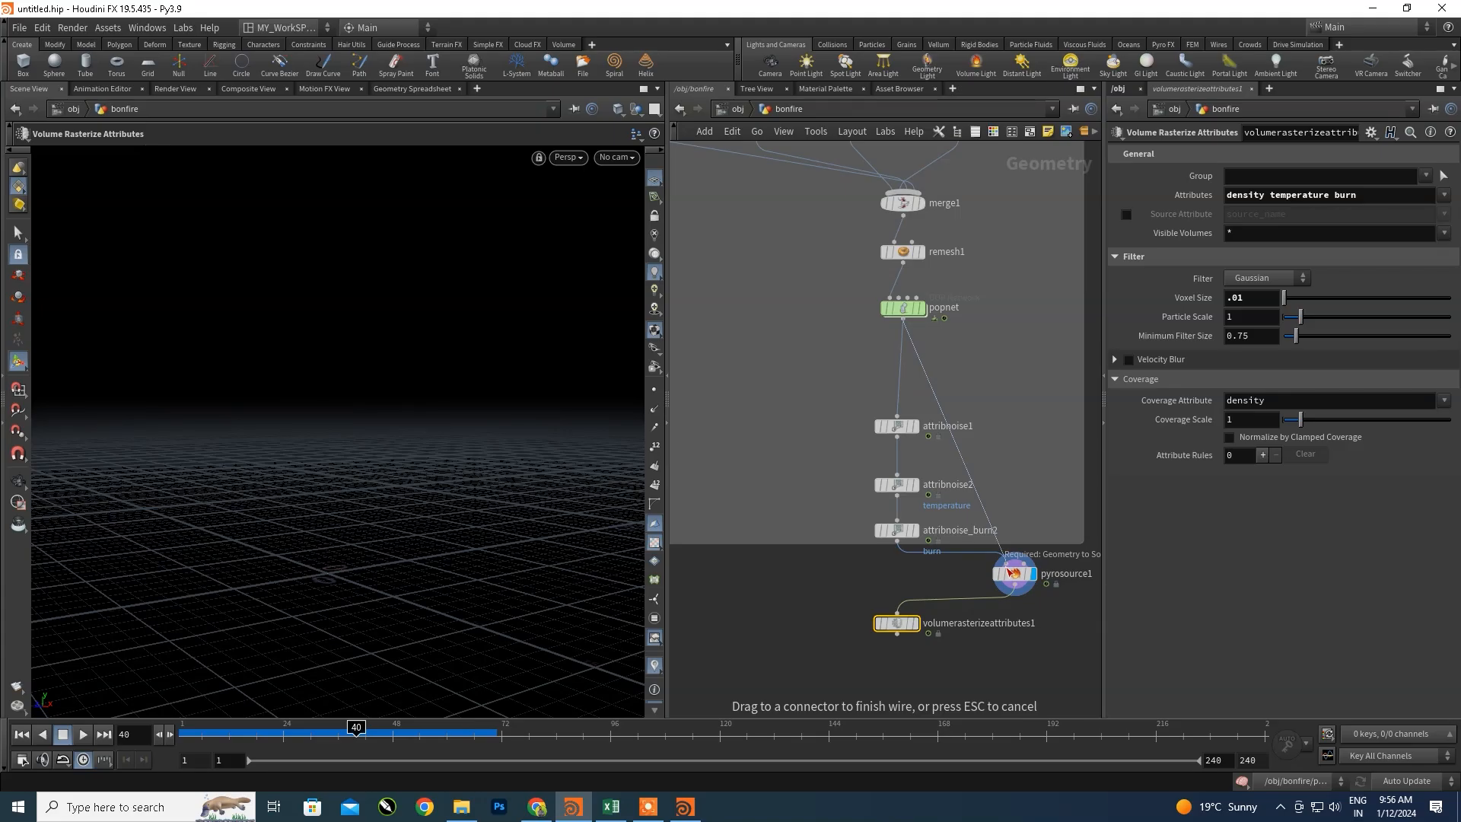
pyautogui.moveTo(1010, 570); pyautogui.dragTo(1012, 573)
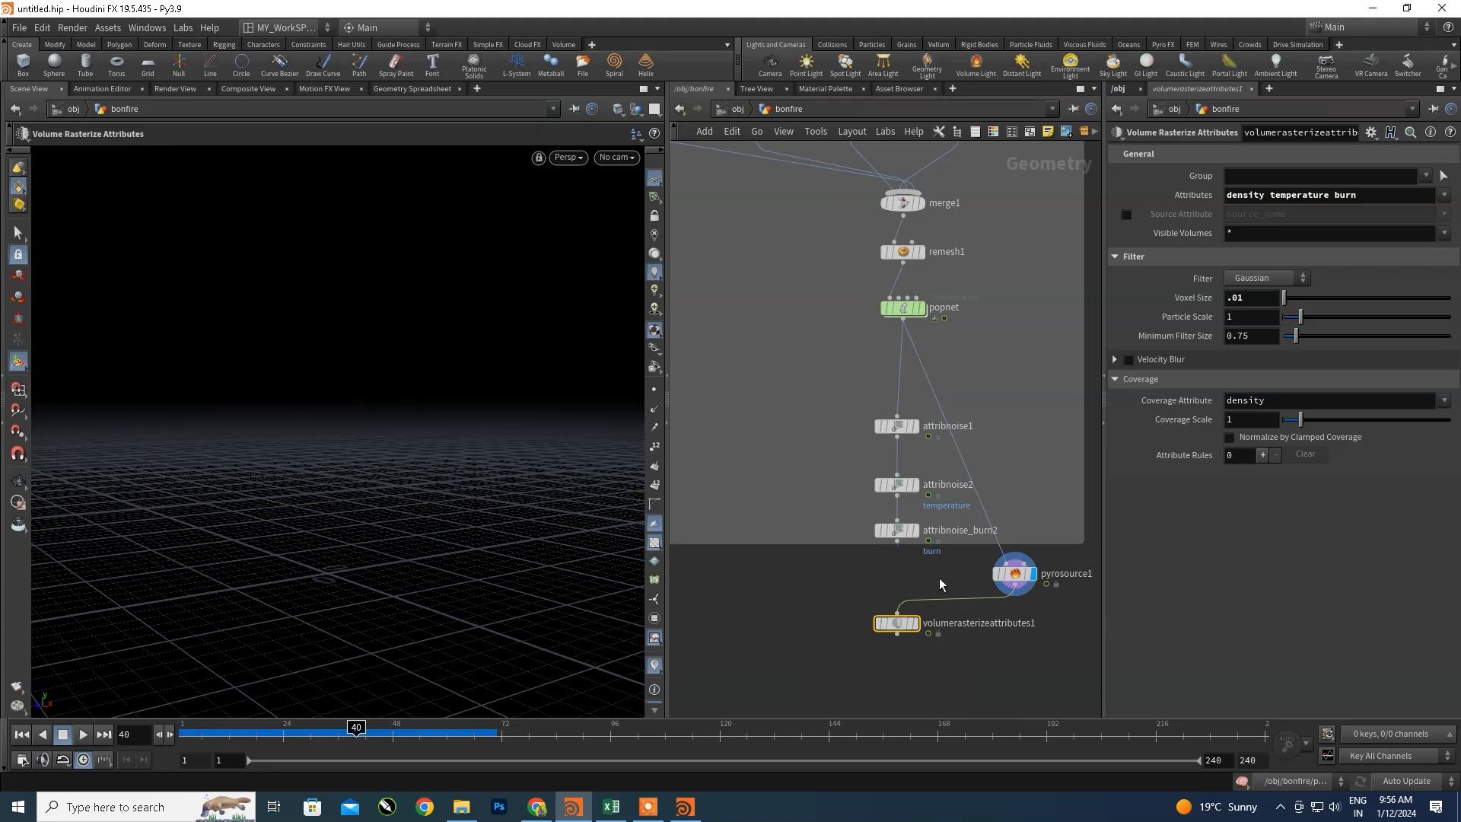
pyautogui.moveTo(911, 625); pyautogui.dragTo(1027, 631)
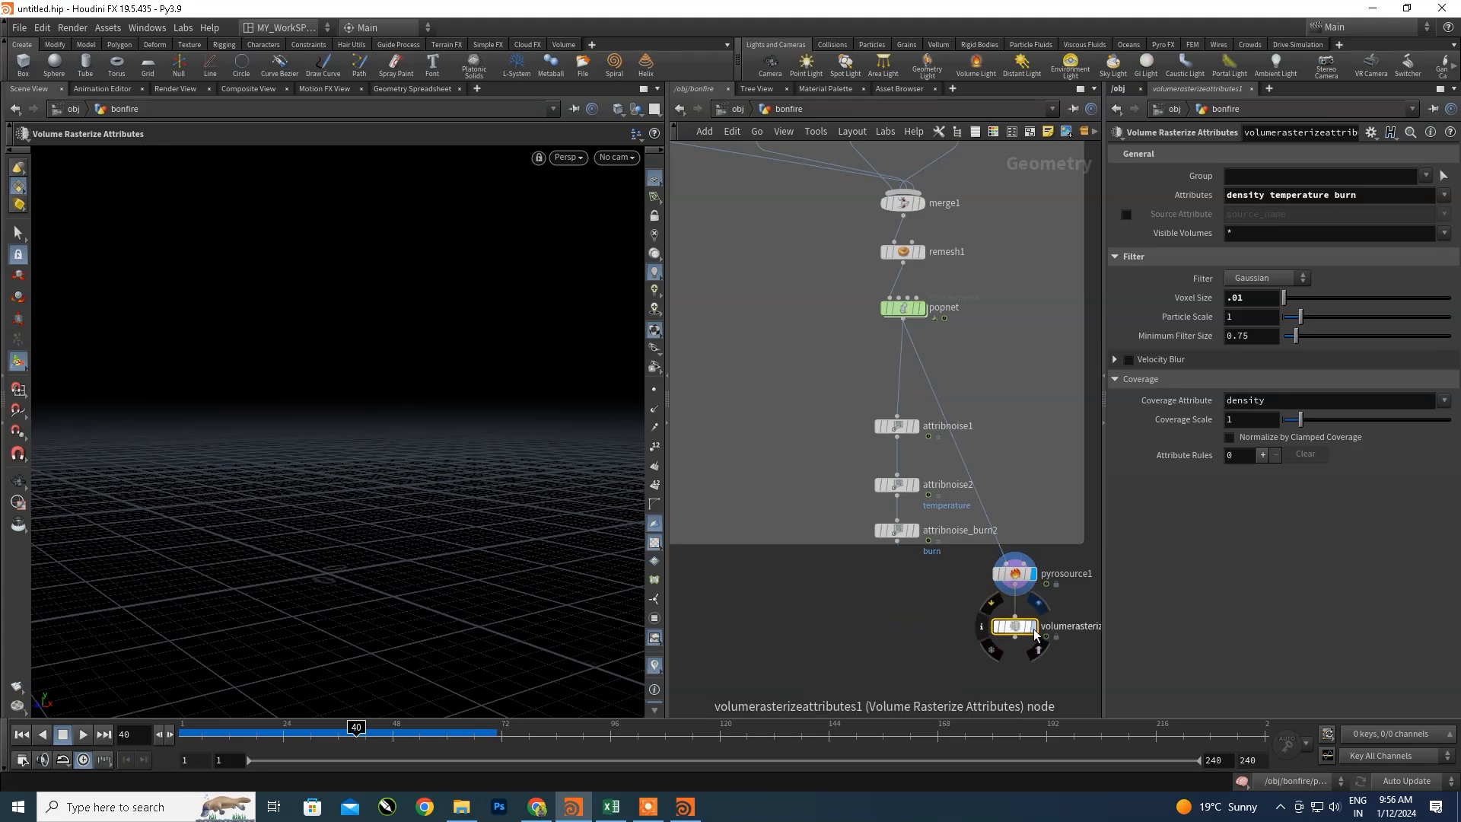
# - Play the rewired simulation from the first frame, once with volumerasterizeattributes1 displayed and once with popnet displayed
pyautogui.click(22, 734)
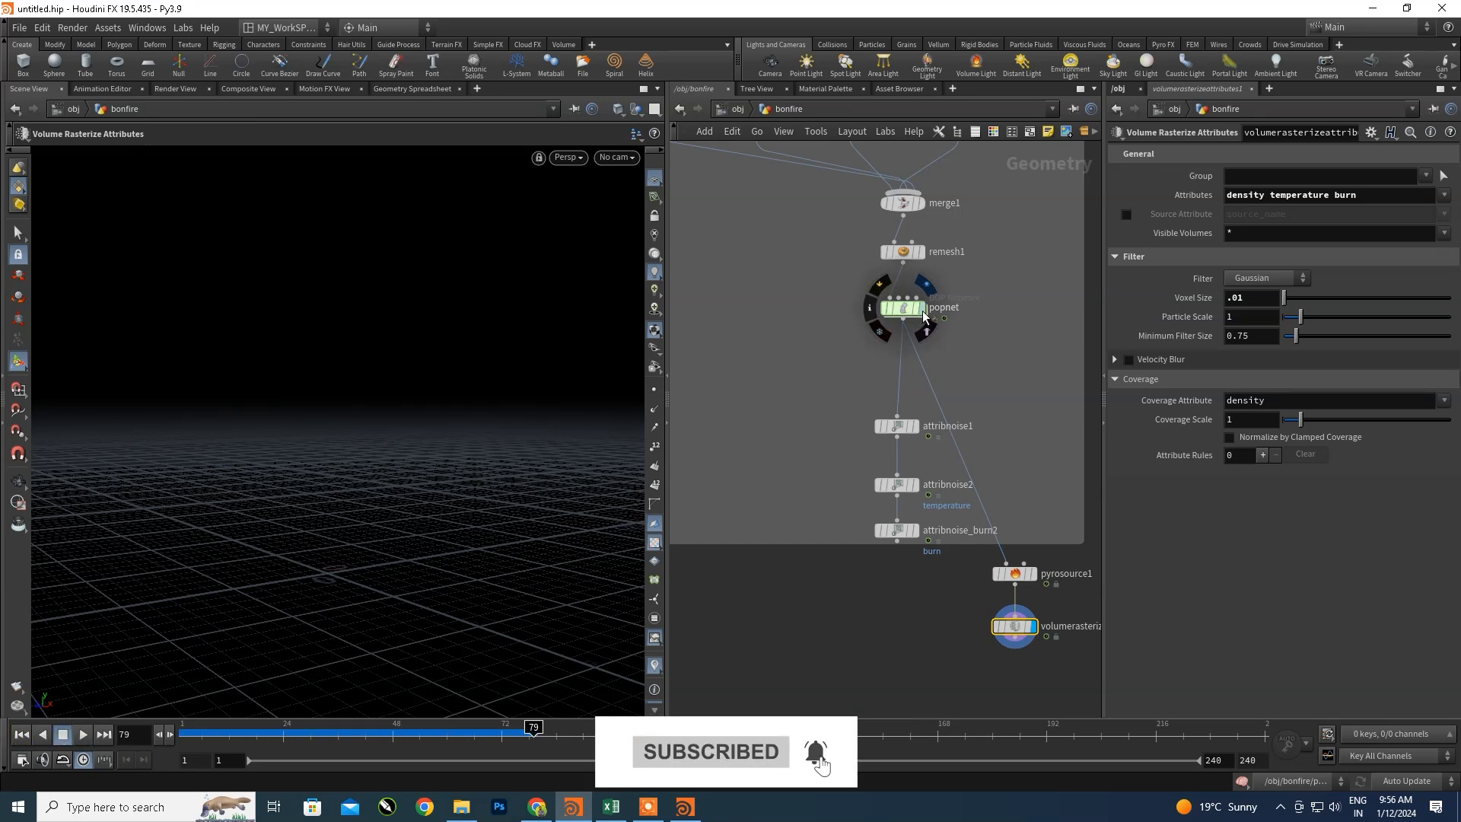
pyautogui.click(921, 309)
pyautogui.click(22, 734)
pyautogui.click(83, 735)
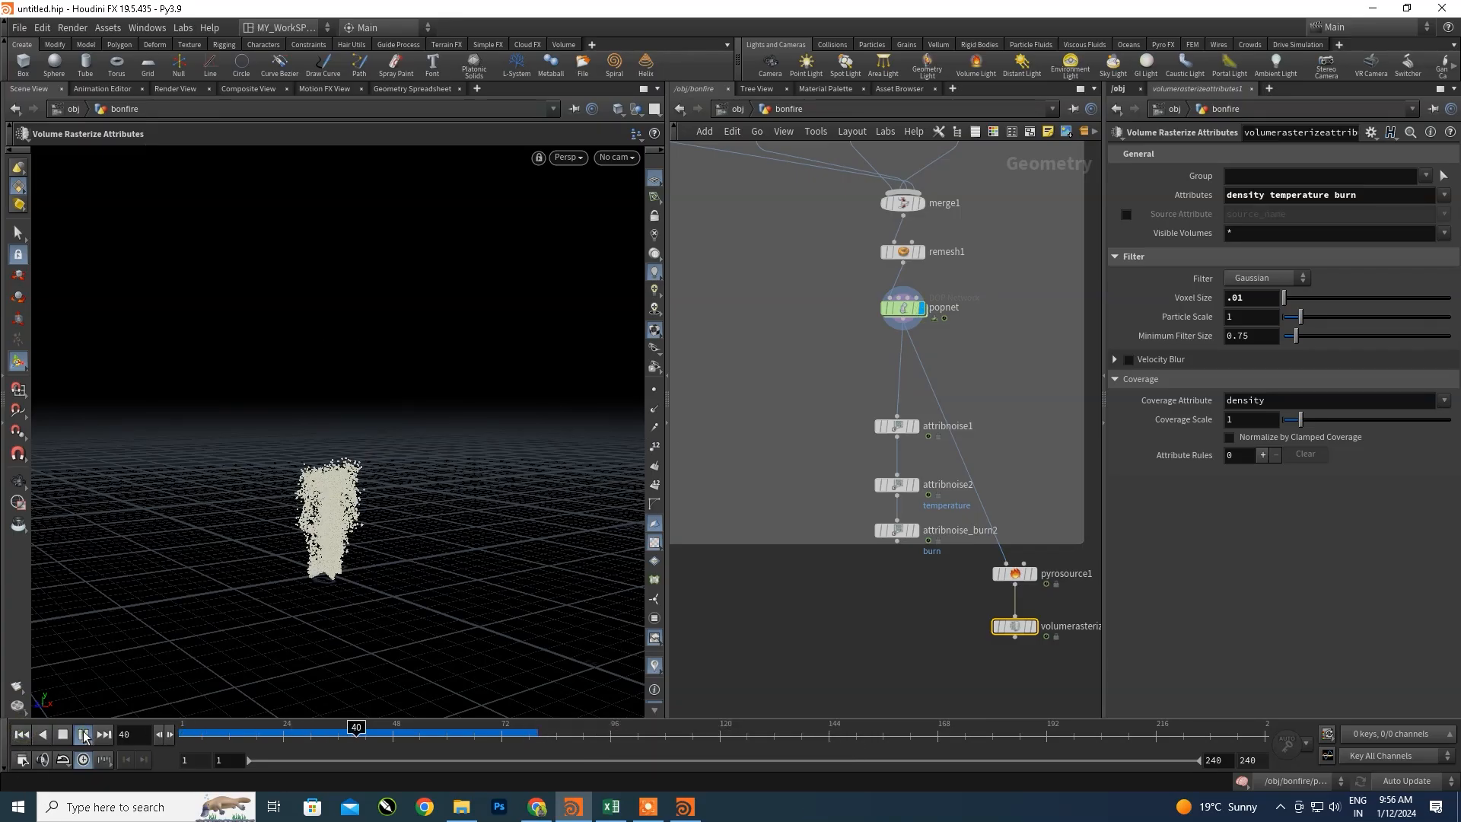
pyautogui.click(84, 734)
# - Inspect the Mode setting of pyrosource1, and select and display volumerasterizeattributes1
pyautogui.click(1015, 573)
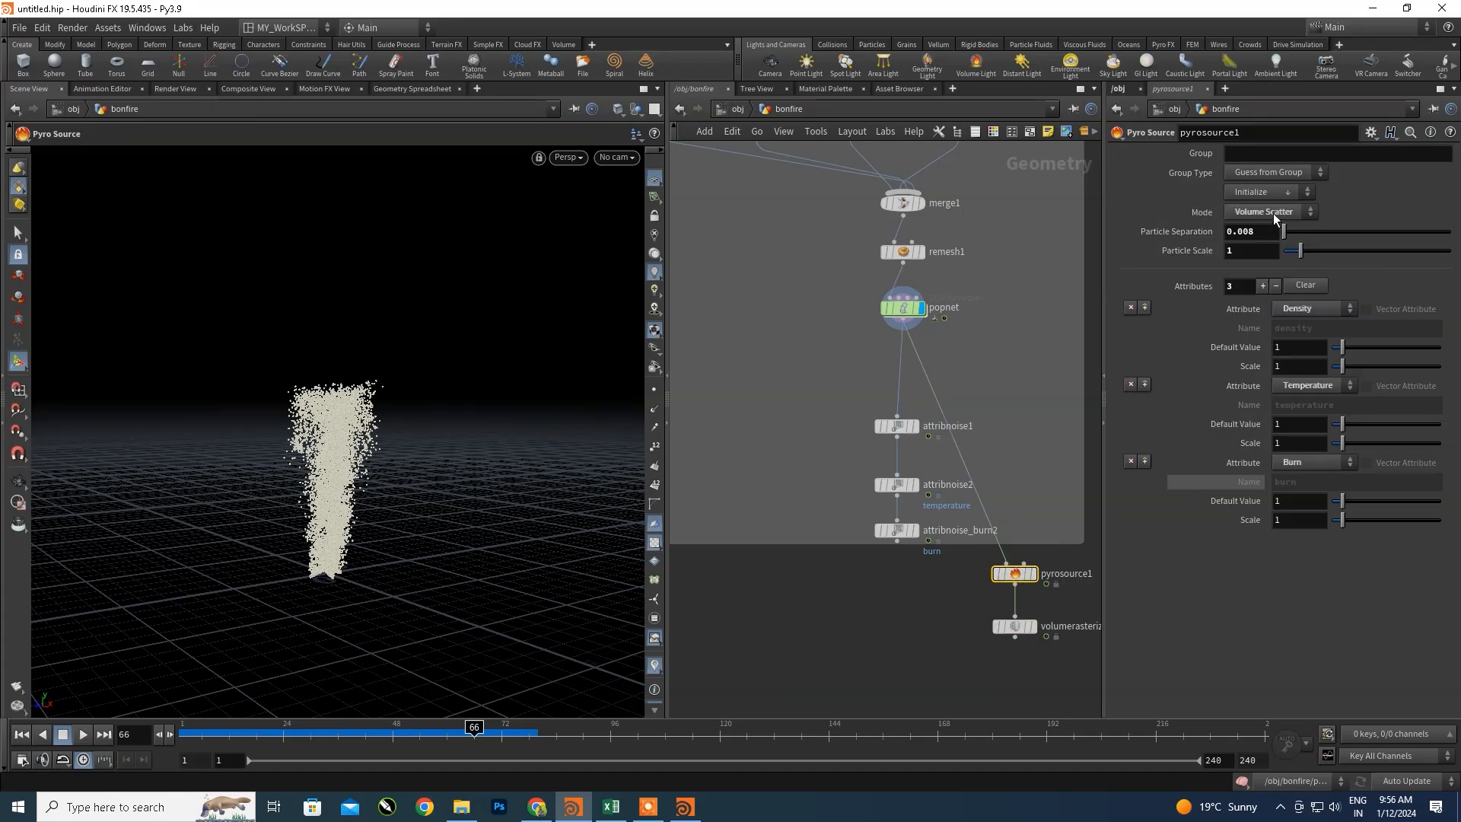
pyautogui.click(1266, 251)
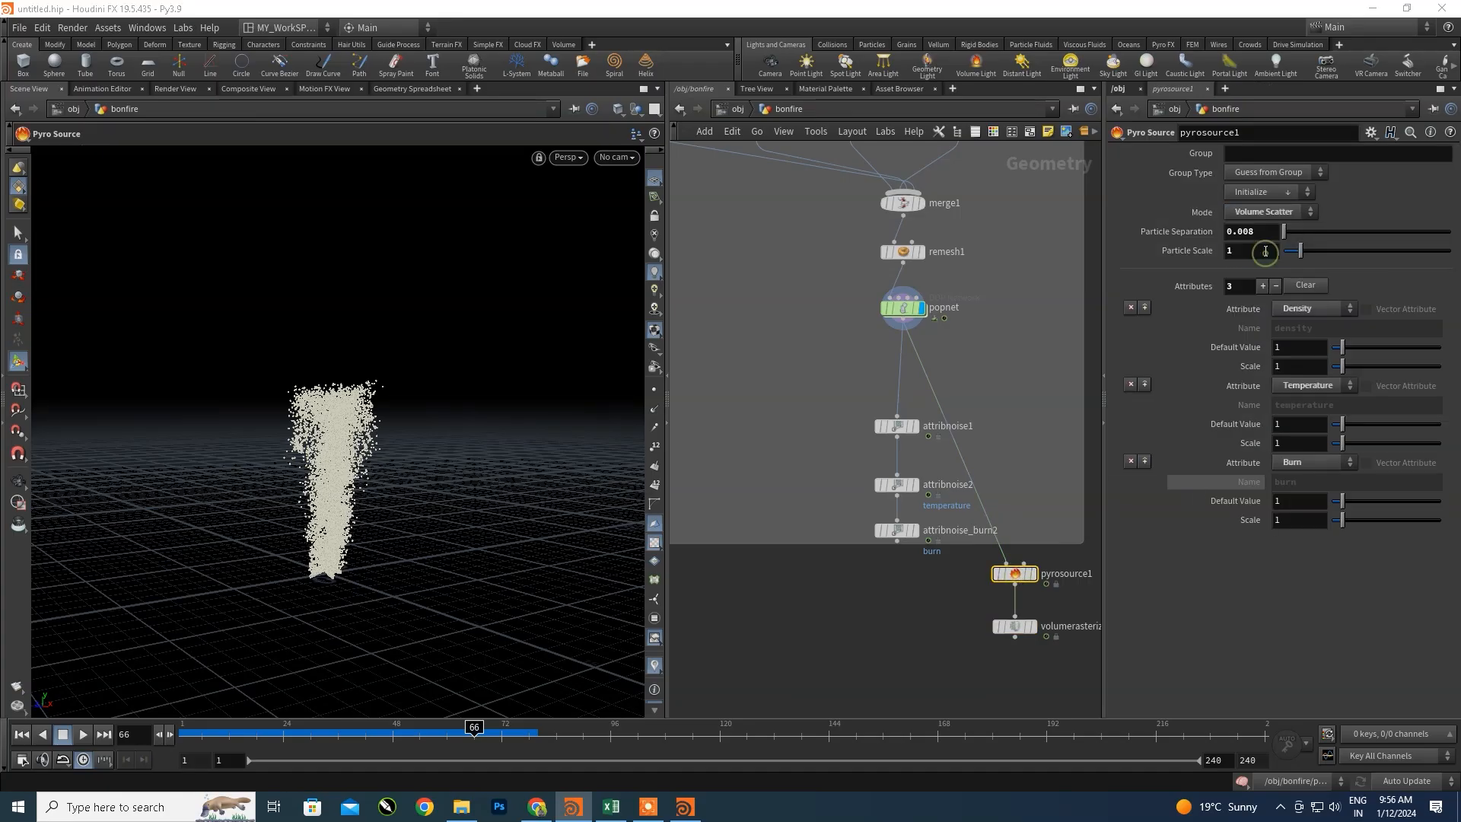
pyautogui.click(1274, 214)
pyautogui.click(1273, 214)
pyautogui.click(1014, 626)
pyautogui.click(1033, 627)
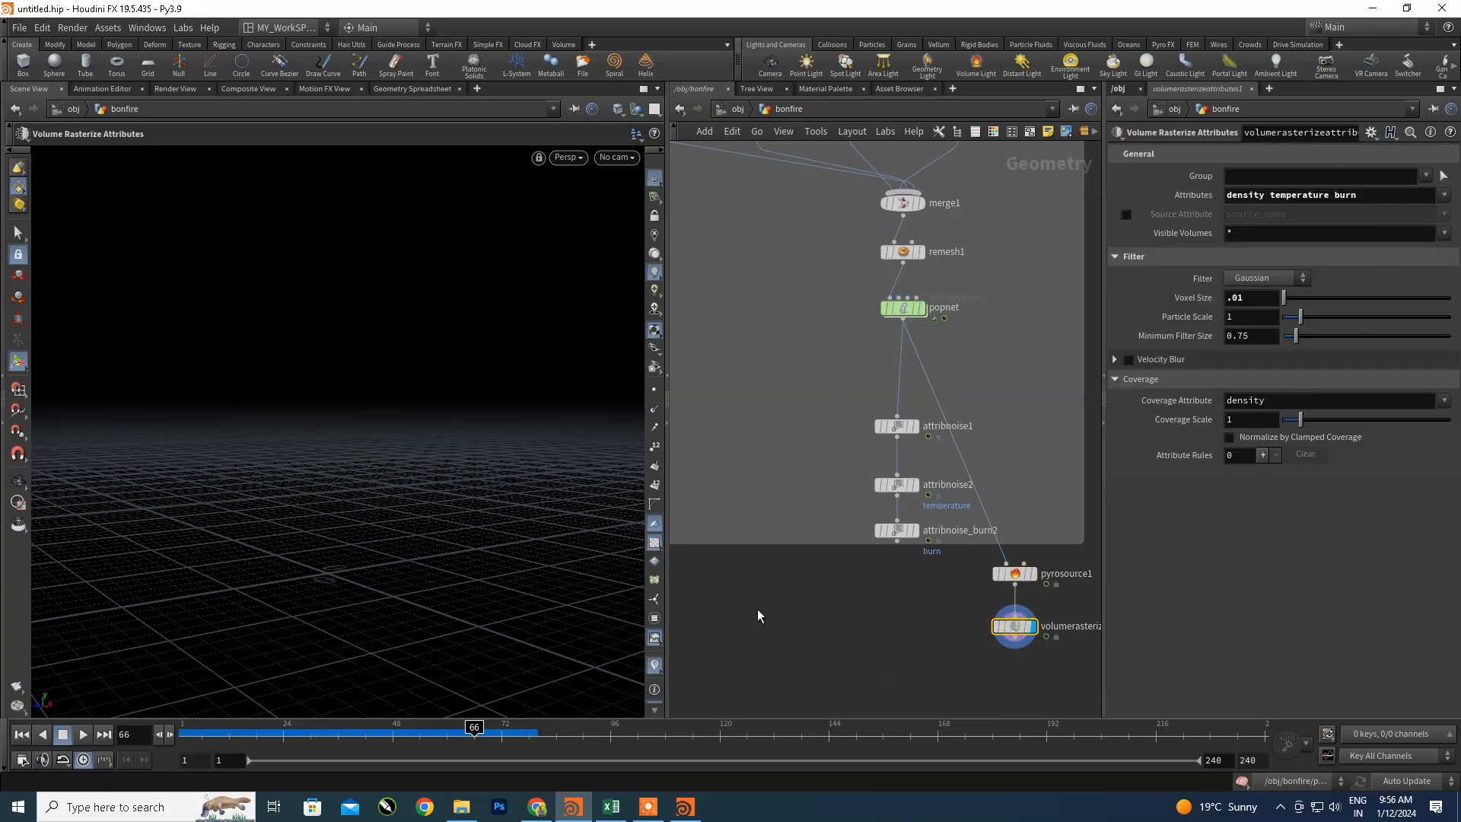
# - Check volumerasterizeattributes1 in bornfire.hip, and set the same node's Attributes in untitled.hip to "temperature burn v"
pyautogui.click(684, 807)
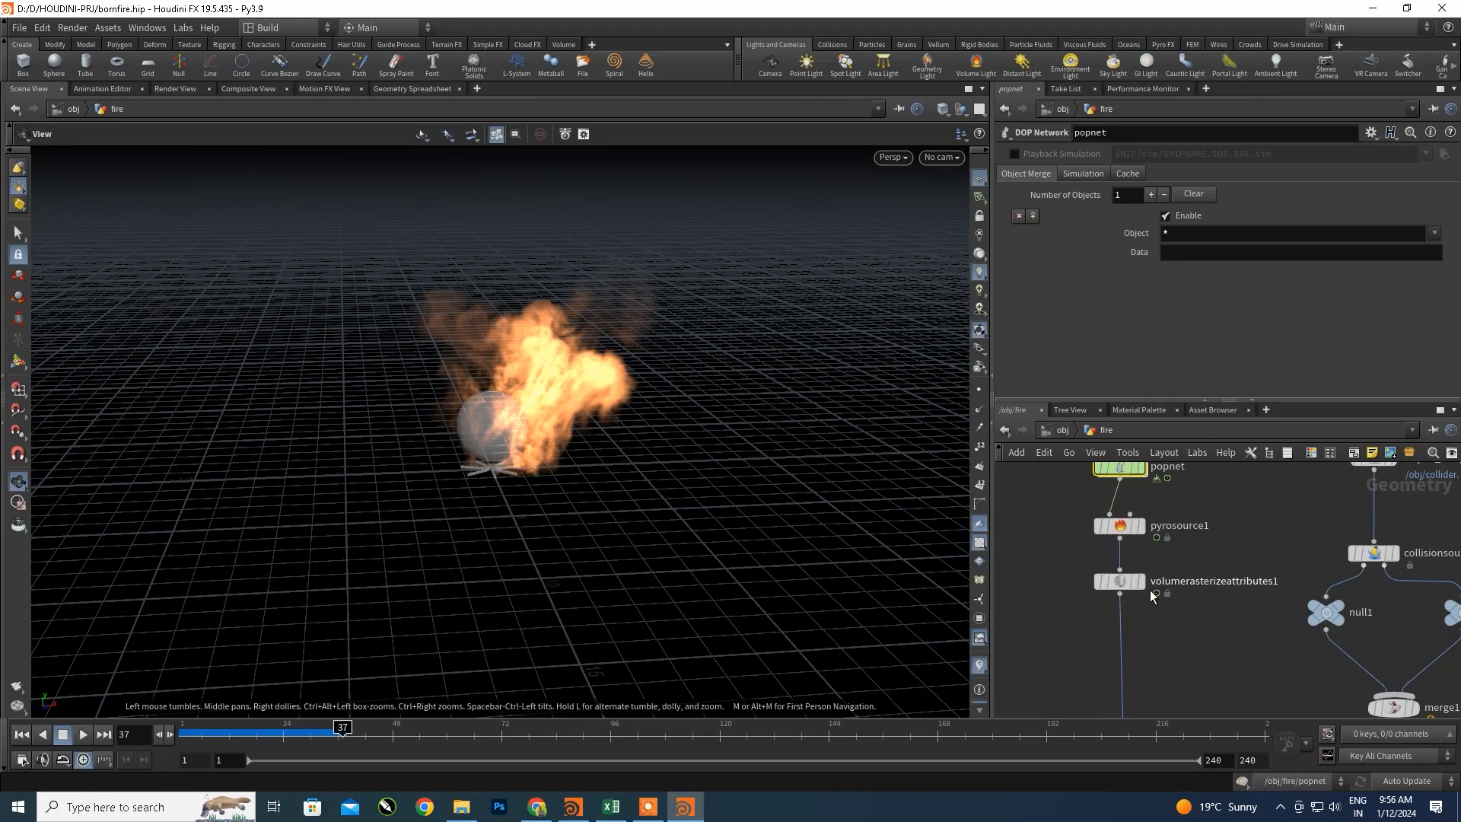
pyautogui.click(1120, 583)
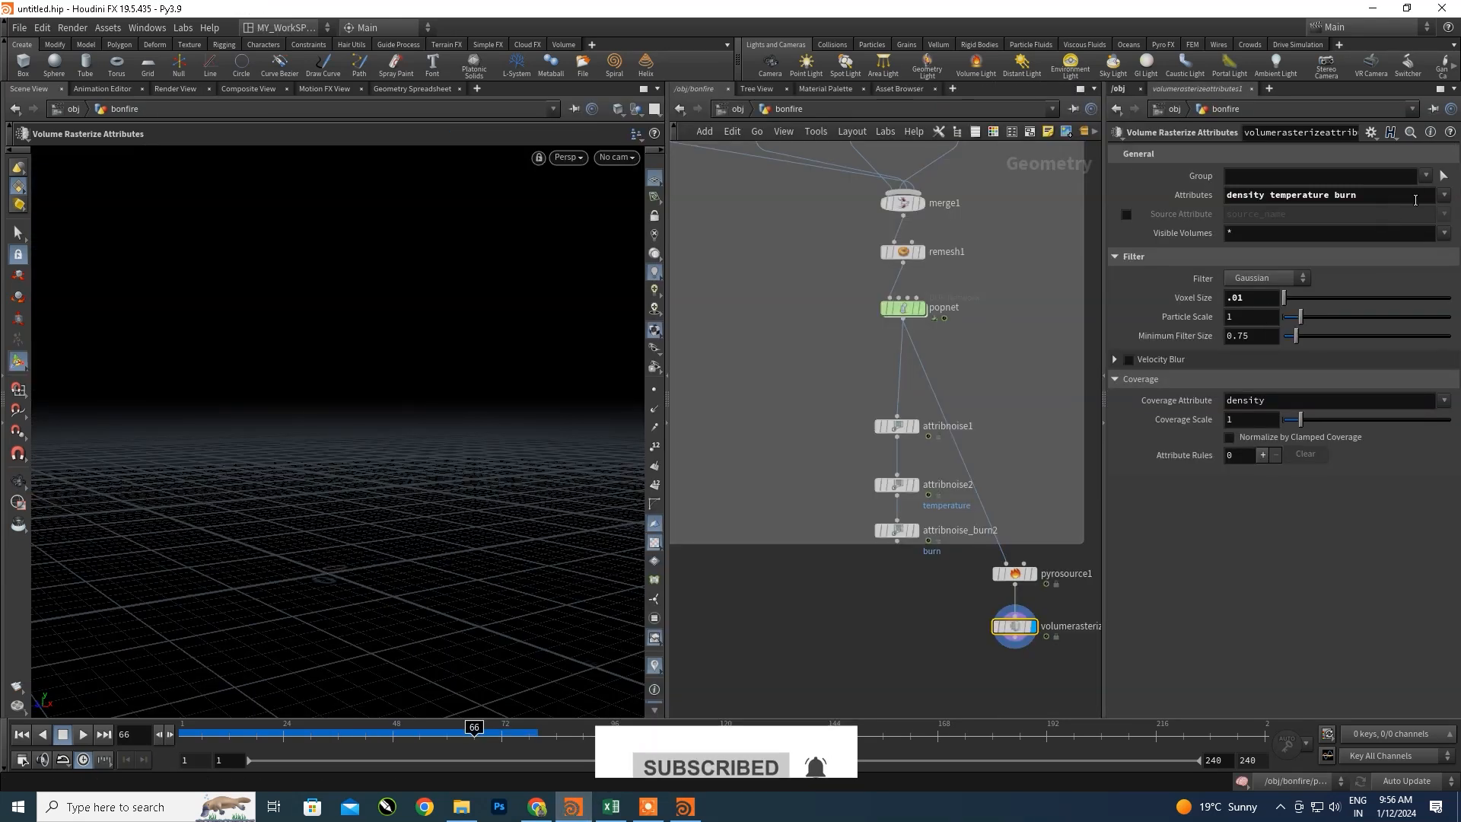
pyautogui.click(1444, 195)
pyautogui.click(1368, 195)
pyautogui.moveTo(1269, 195); pyautogui.dragTo(1182, 195)
pyautogui.write('\\')
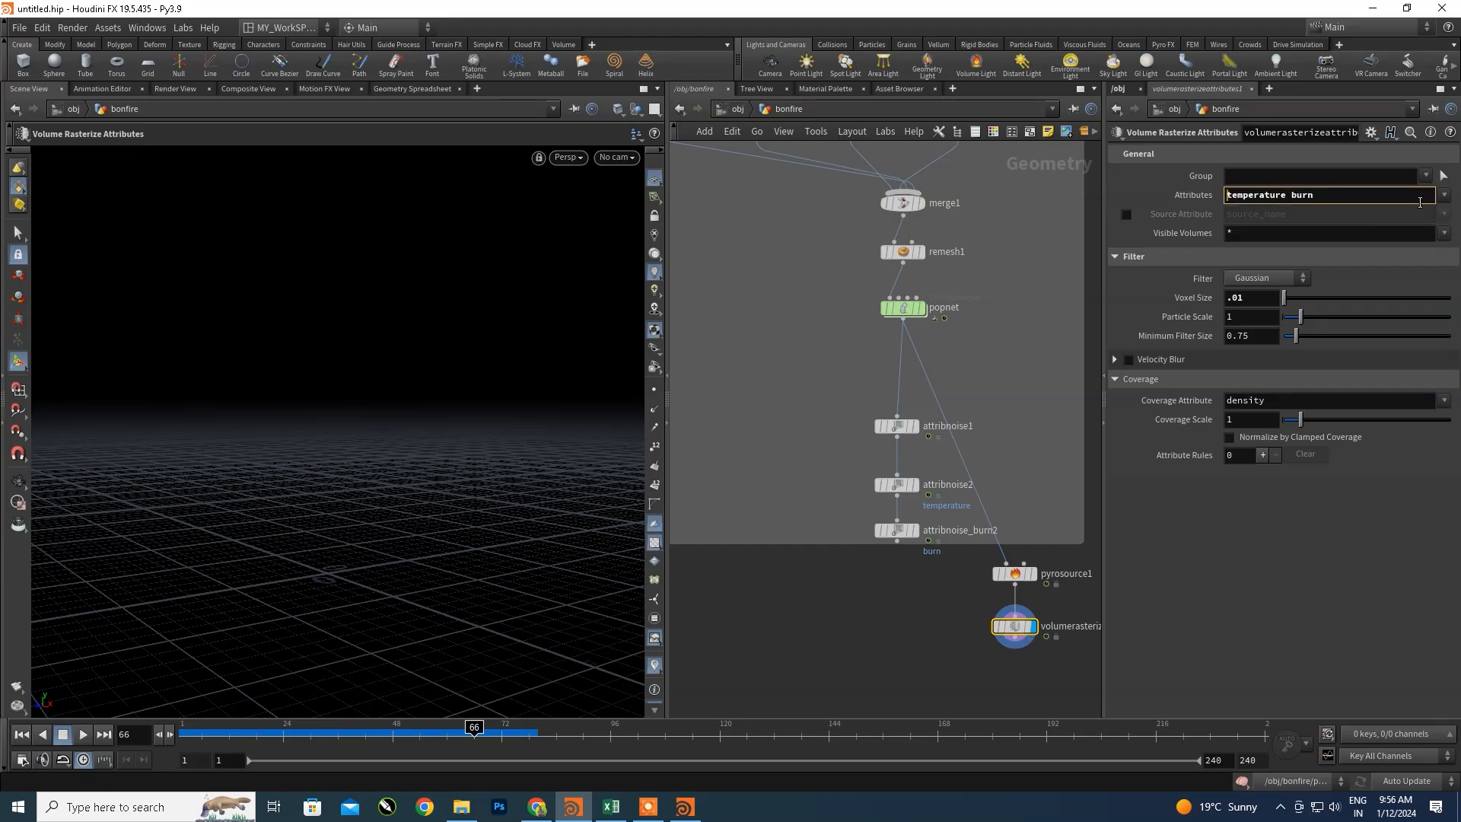
pyautogui.click(1444, 196)
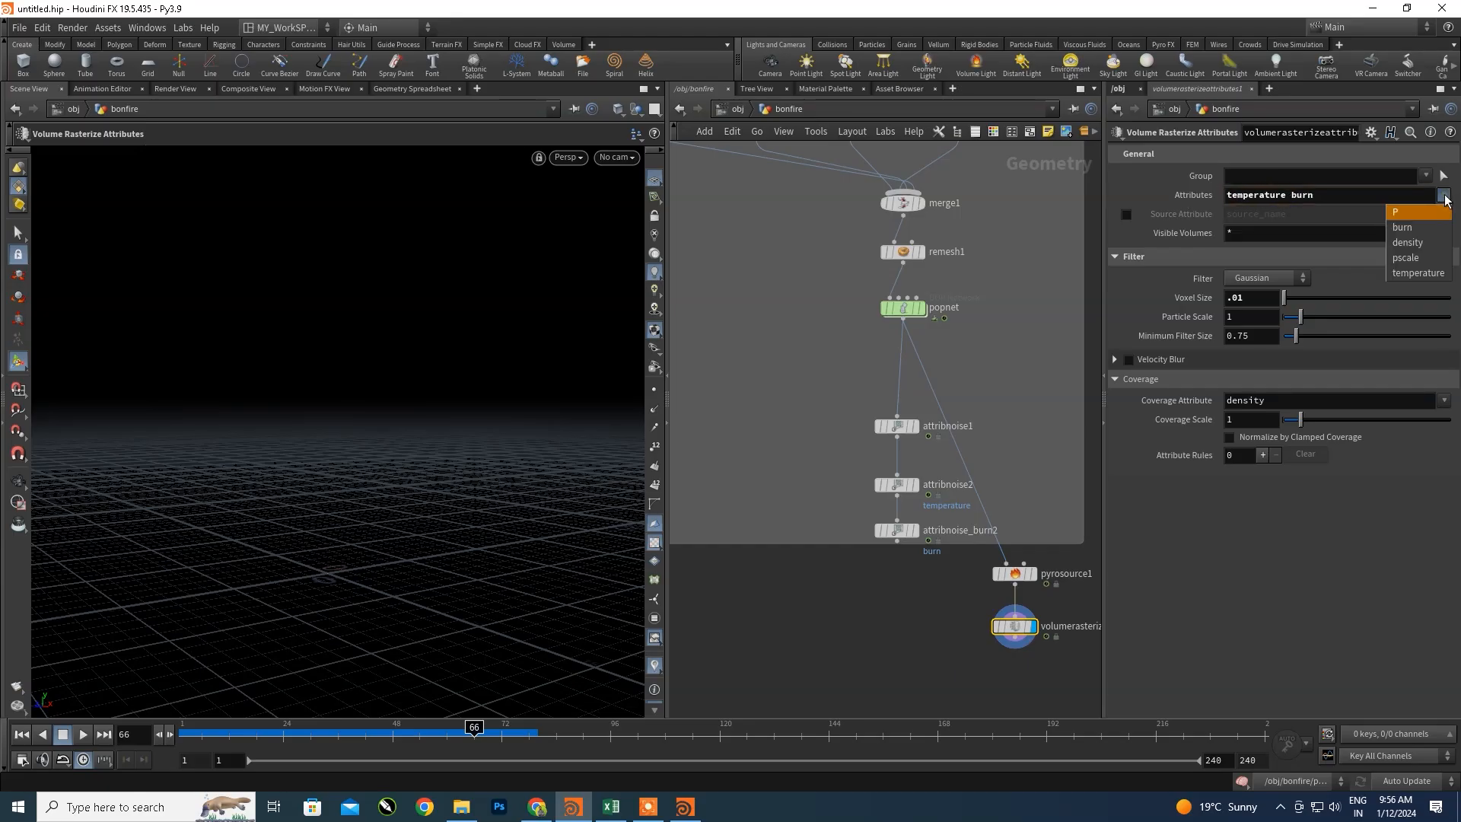
pyautogui.click(1327, 193)
pyautogui.click(1332, 193)
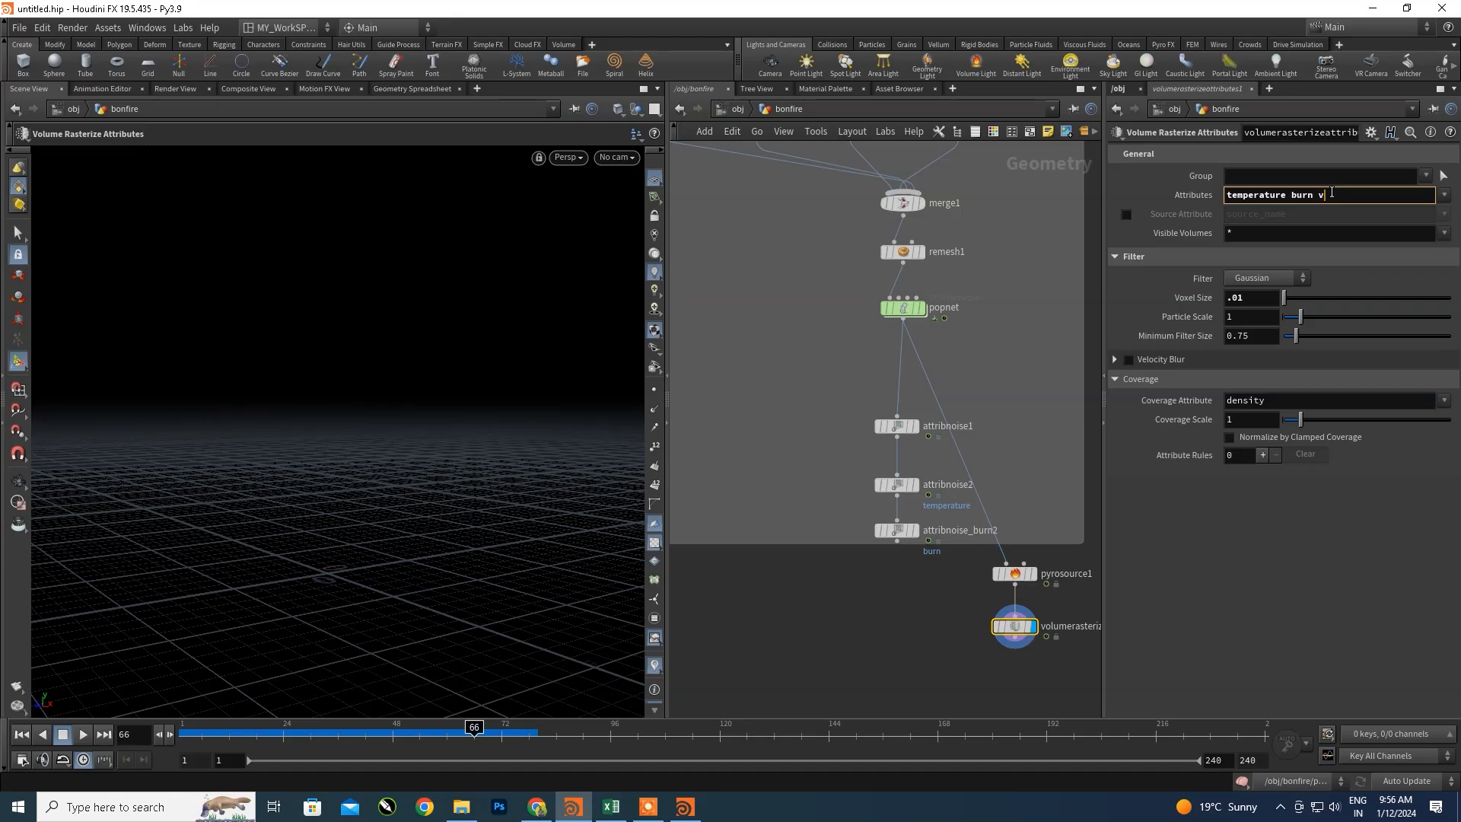
pyautogui.press('Return')
# - Play the simulation from the first frame to check the volume rasterized from the changed attributes
pyautogui.click(29, 735)
pyautogui.click(82, 735)
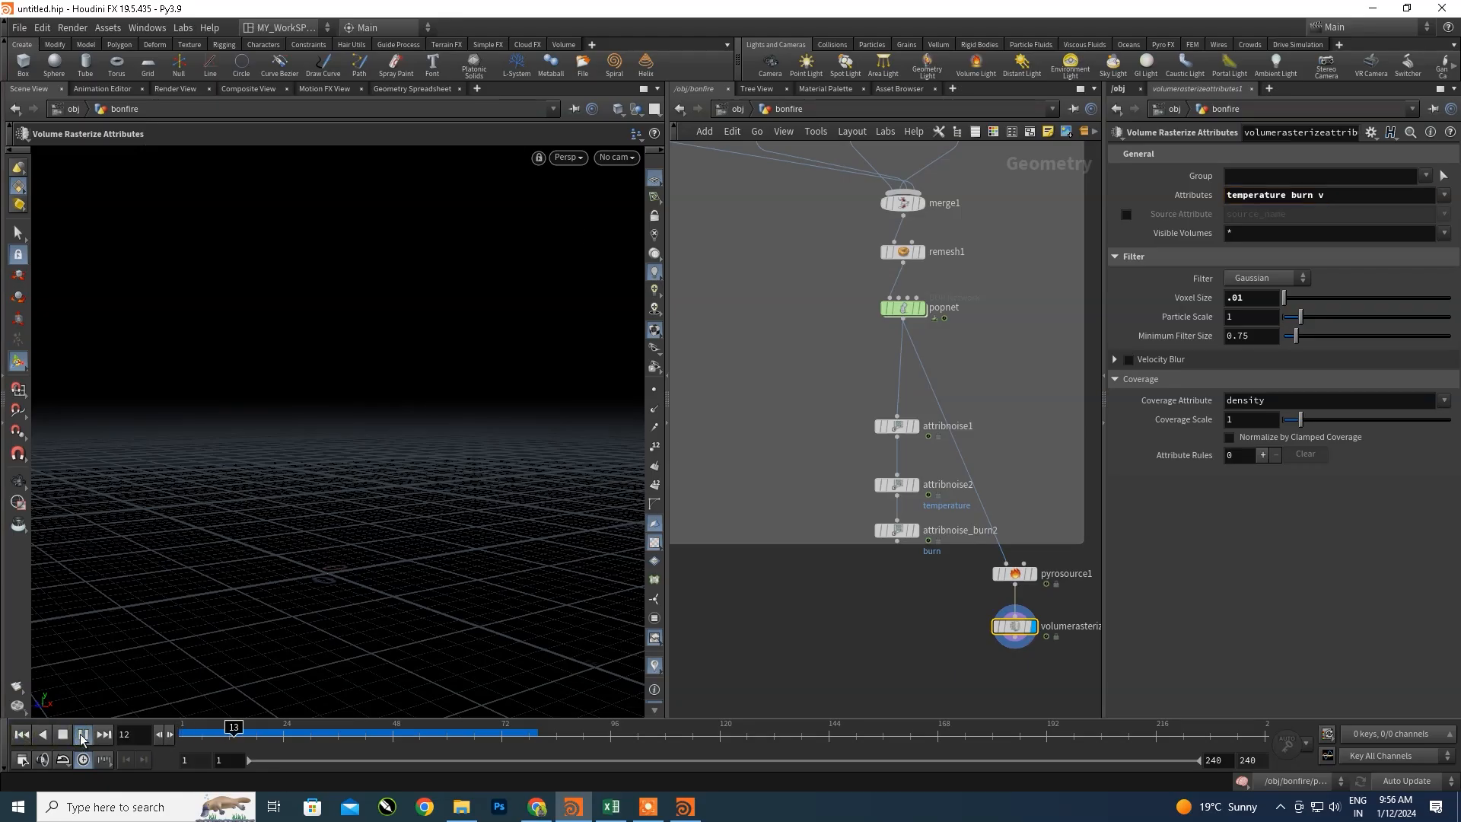
pyautogui.click(68, 735)
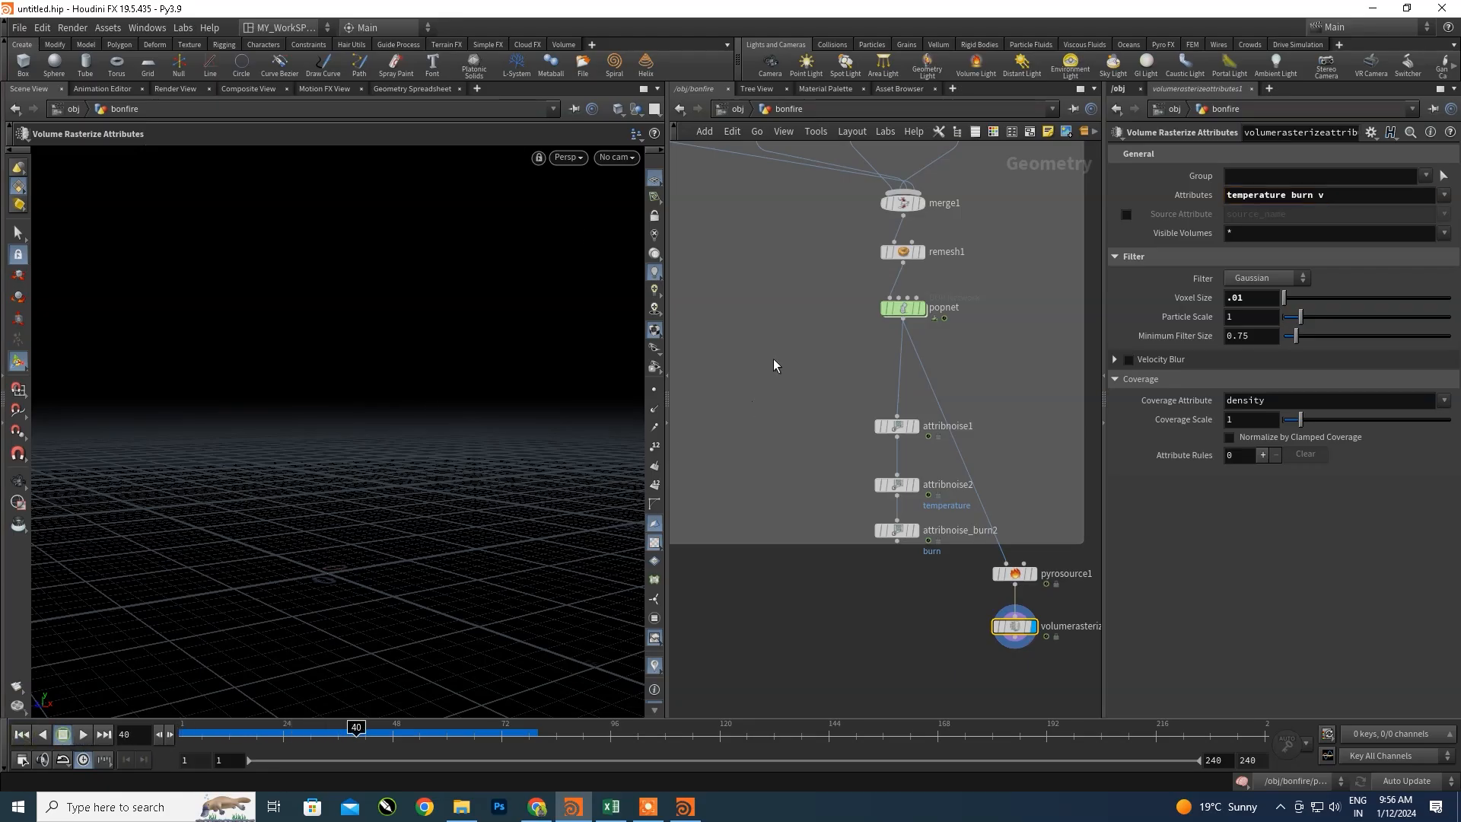
# - Display popnet and play the simulation from the first frame to inspect the particle column
pyautogui.click(923, 309)
pyautogui.click(22, 735)
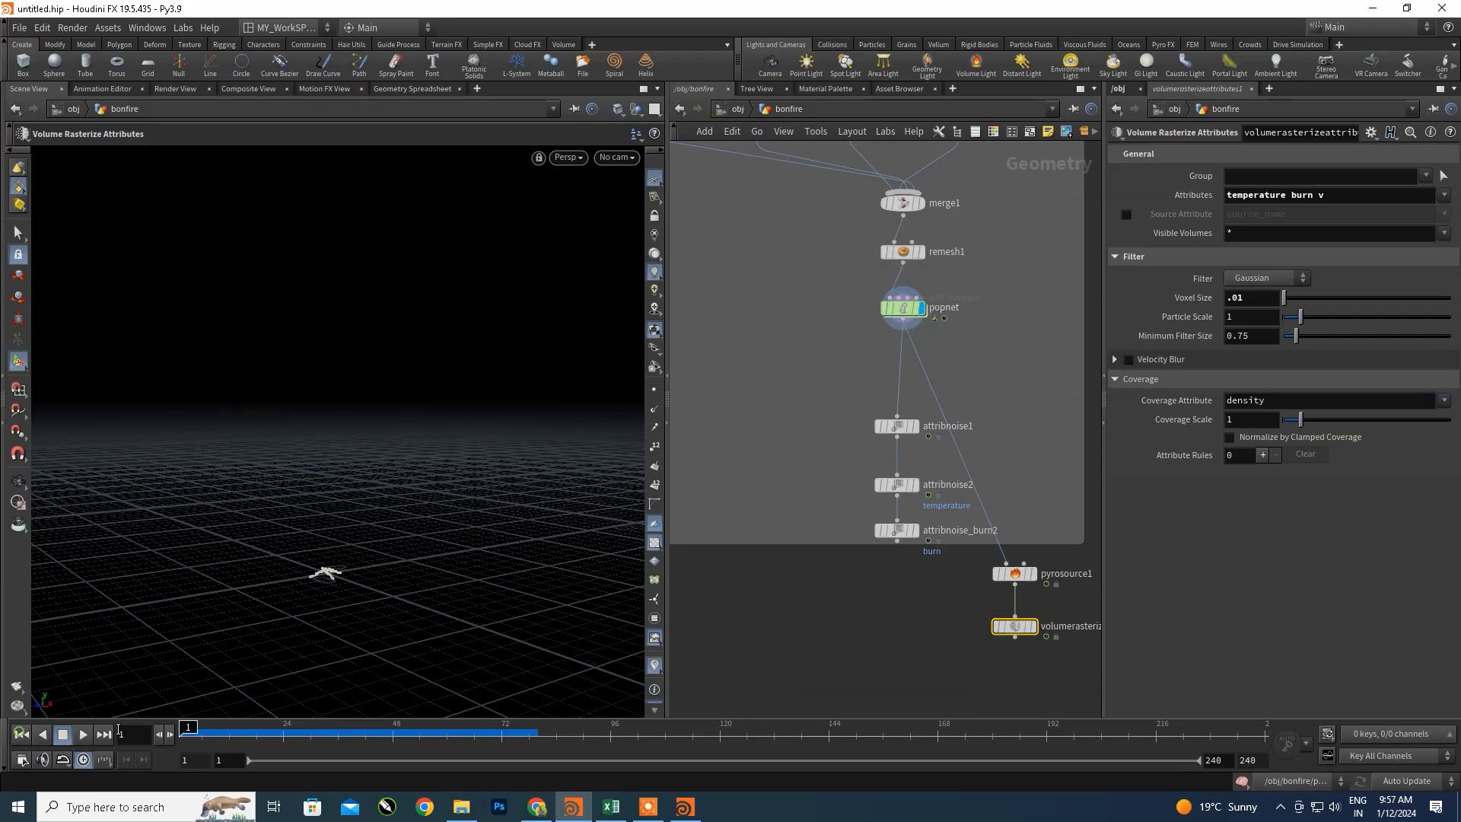
pyautogui.click(84, 736)
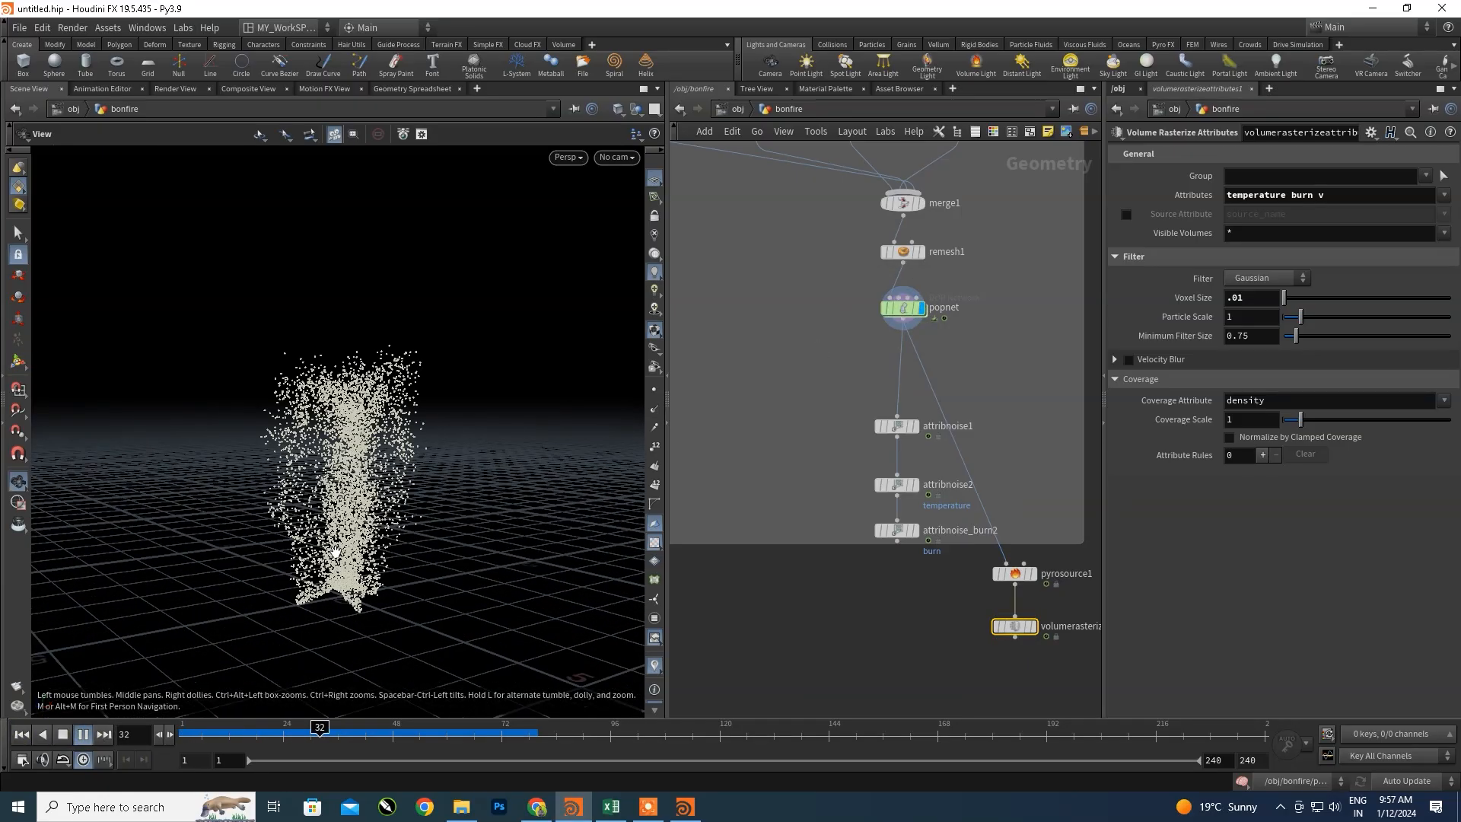
pyautogui.scroll(-2, 345, 543)
pyautogui.click(63, 735)
# - Move pyrosource1 and volumerasterizeattributes1 together to the opposite side of the attribnoise chain, just below the network box
pyautogui.scroll(-3, 866, 522)
pyautogui.moveTo(951, 559); pyautogui.dragTo(927, 602, button='middle')
pyautogui.scroll(3, 835, 597)
pyautogui.moveTo(961, 637); pyautogui.dragTo(711, 501)
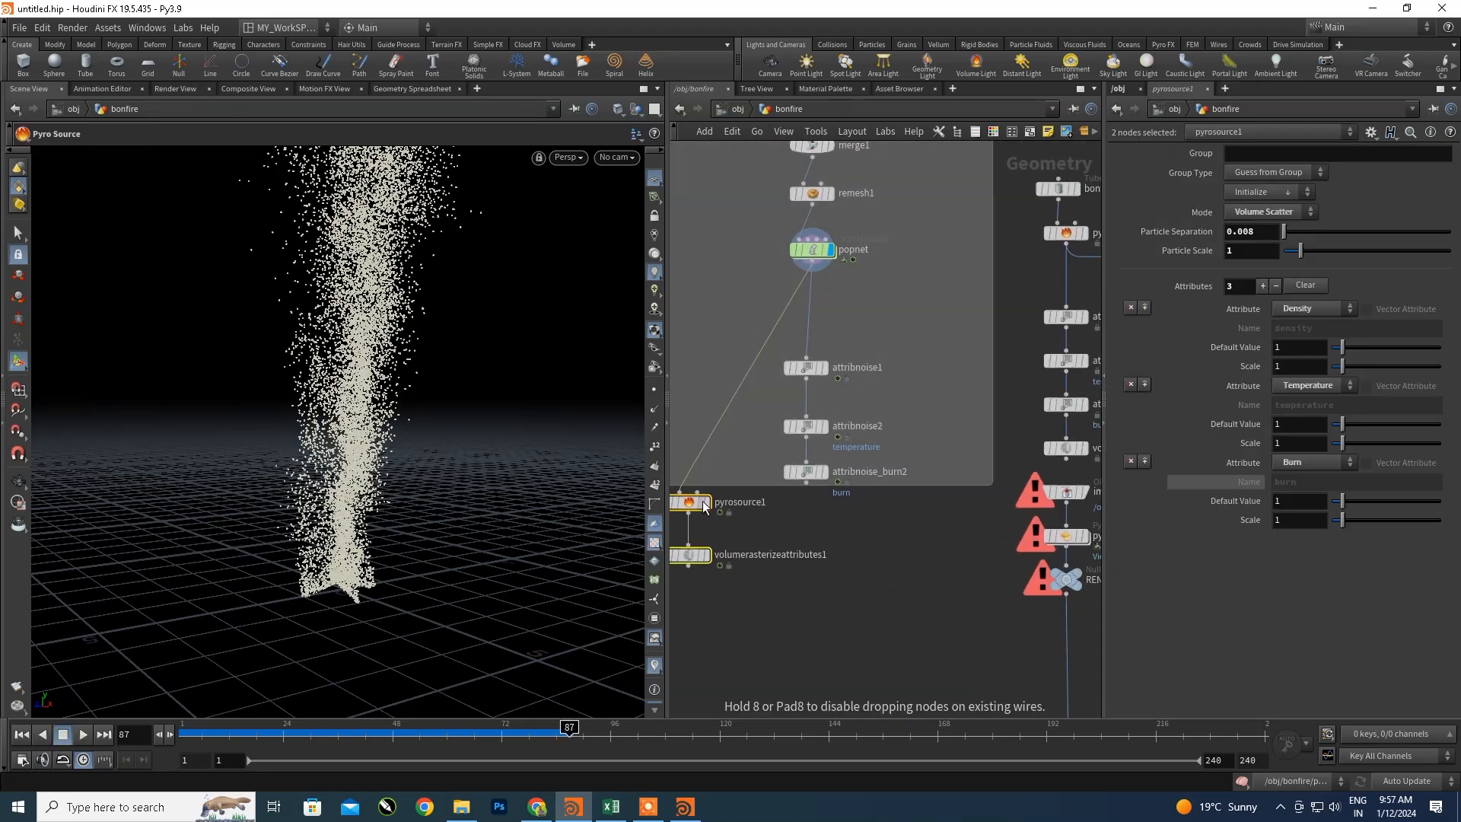
# - Display sort_points in the reference bonfire network, examine its point disc from several angles, and select the node to view its settings
pyautogui.scroll(-3, 888, 481)
pyautogui.moveTo(1070, 465); pyautogui.dragTo(924, 480, button='middle')
pyautogui.scroll(4, 924, 479)
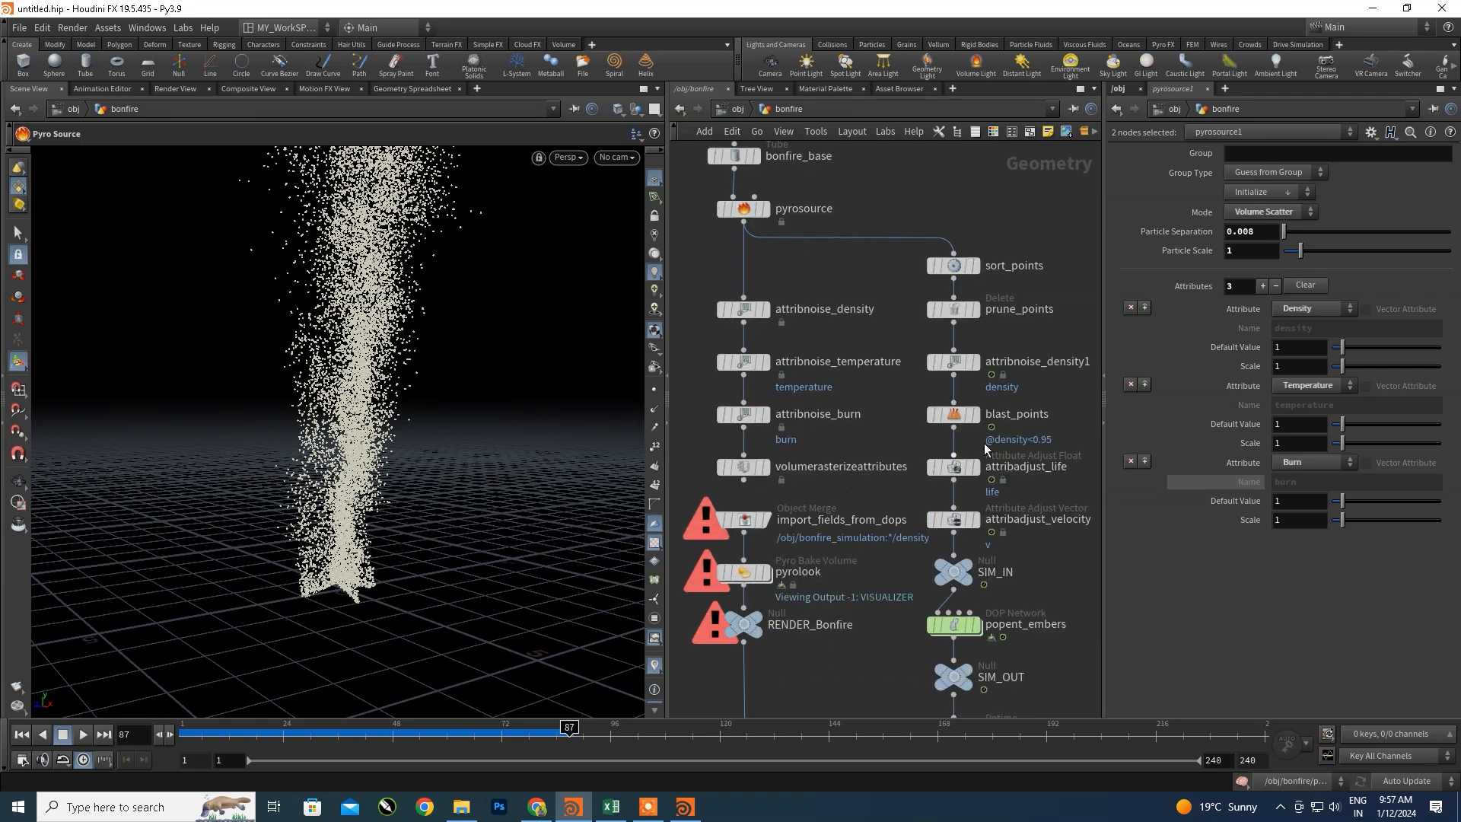
pyautogui.moveTo(1034, 448); pyautogui.dragTo(989, 449, button='middle')
pyautogui.moveTo(755, 274); pyautogui.dragTo(815, 366, button='middle')
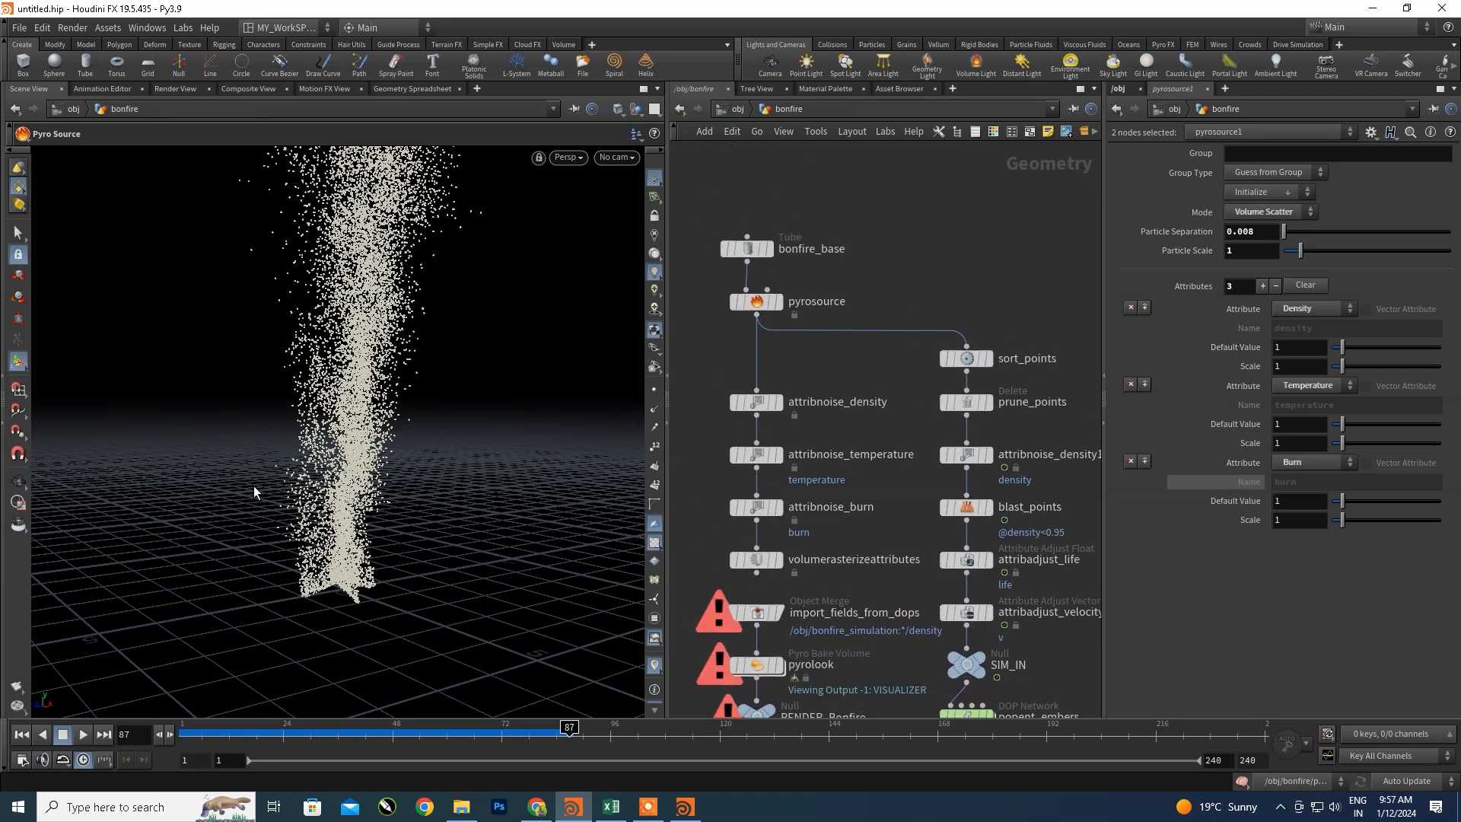
pyautogui.click(990, 362)
pyautogui.scroll(5, 355, 599)
pyautogui.moveTo(365, 593); pyautogui.dragTo(331, 561, button='middle')
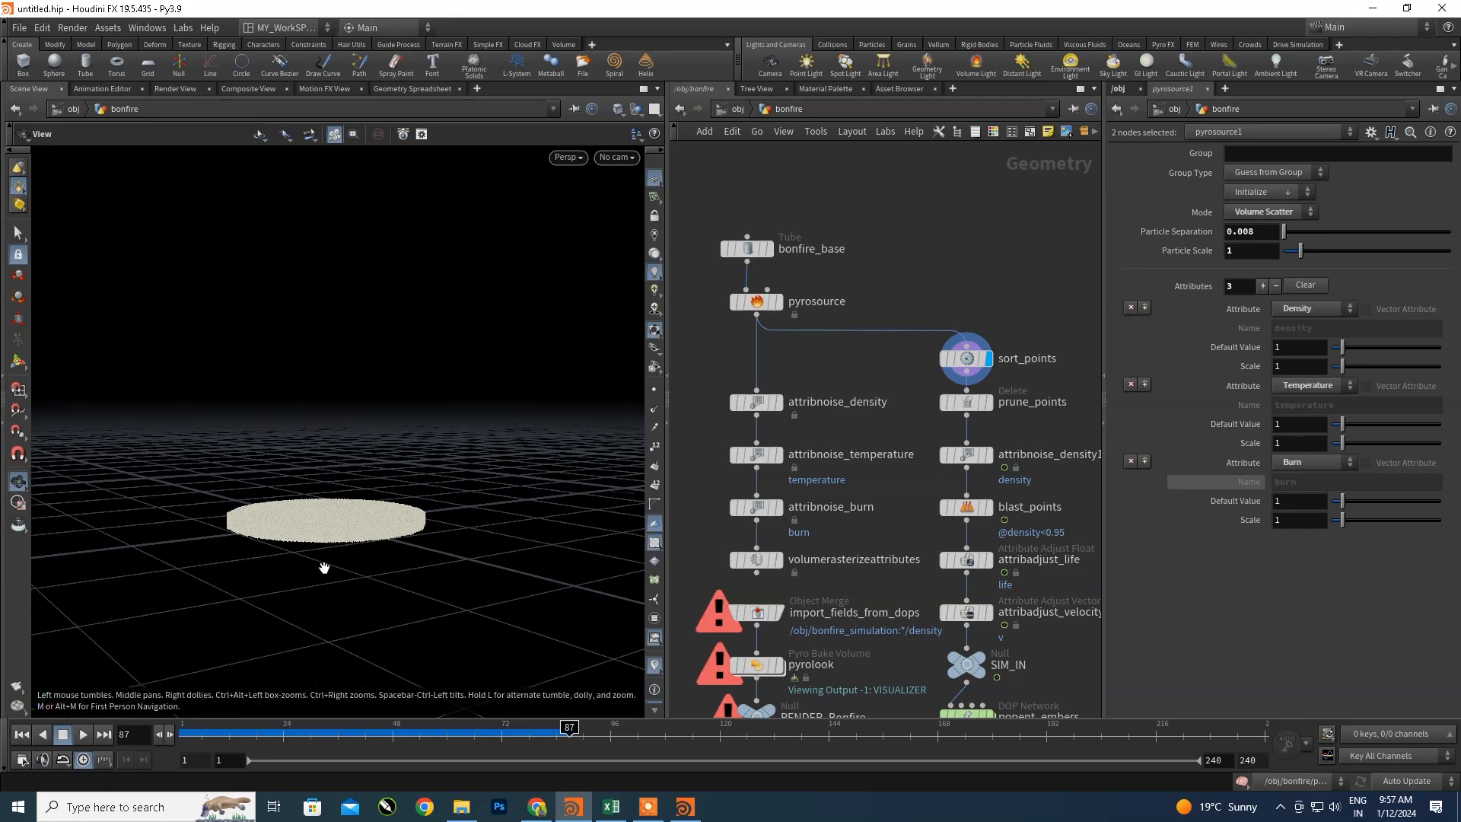
pyautogui.moveTo(331, 561); pyautogui.dragTo(317, 609)
pyautogui.moveTo(320, 581); pyautogui.dragTo(320, 548, button='middle')
pyautogui.scroll(5, 309, 532)
pyautogui.moveTo(307, 512); pyautogui.dragTo(350, 561)
pyautogui.scroll(-1, 349, 561)
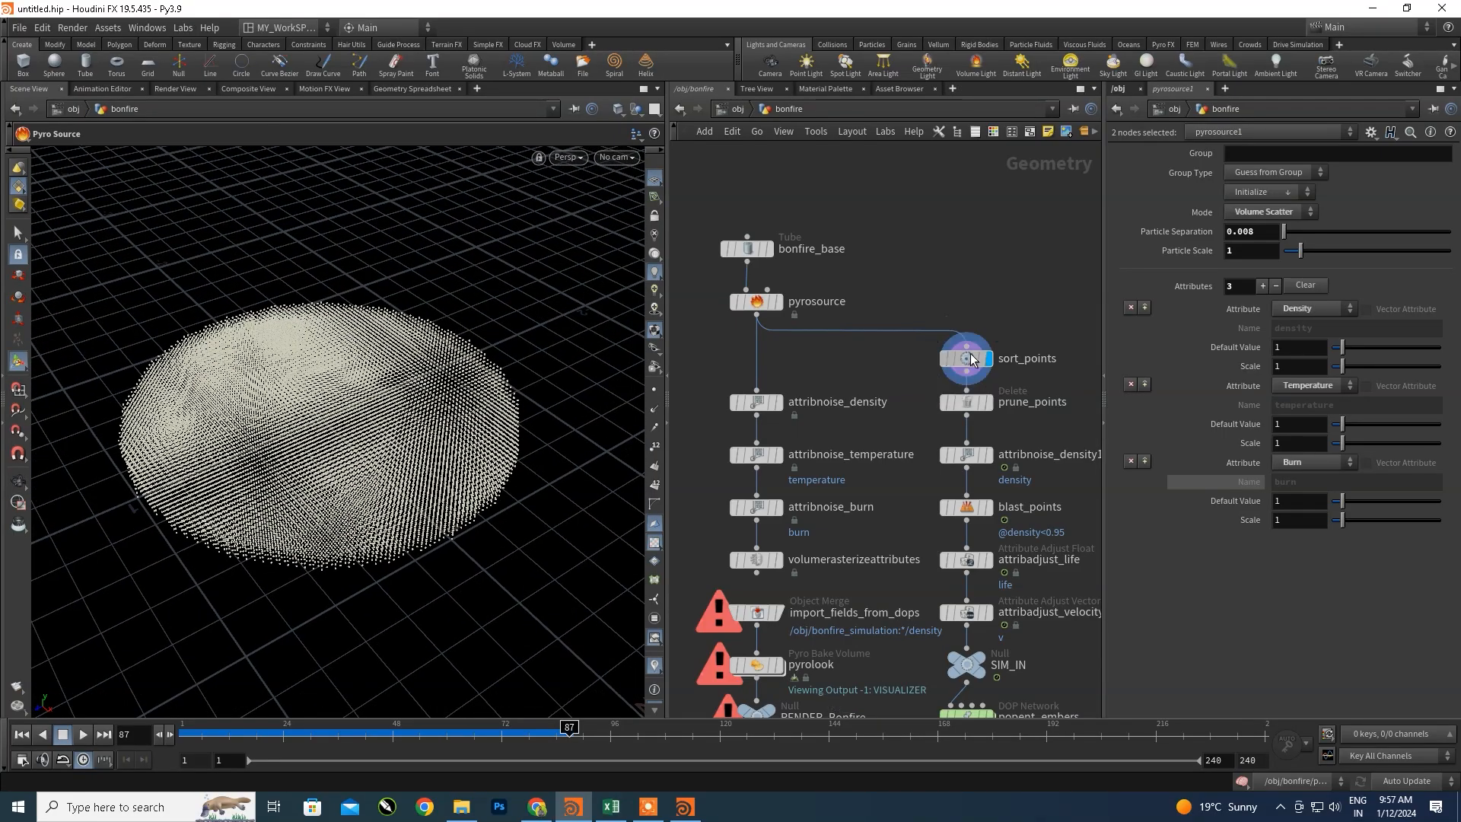
pyautogui.moveTo(972, 359); pyautogui.dragTo(973, 355)
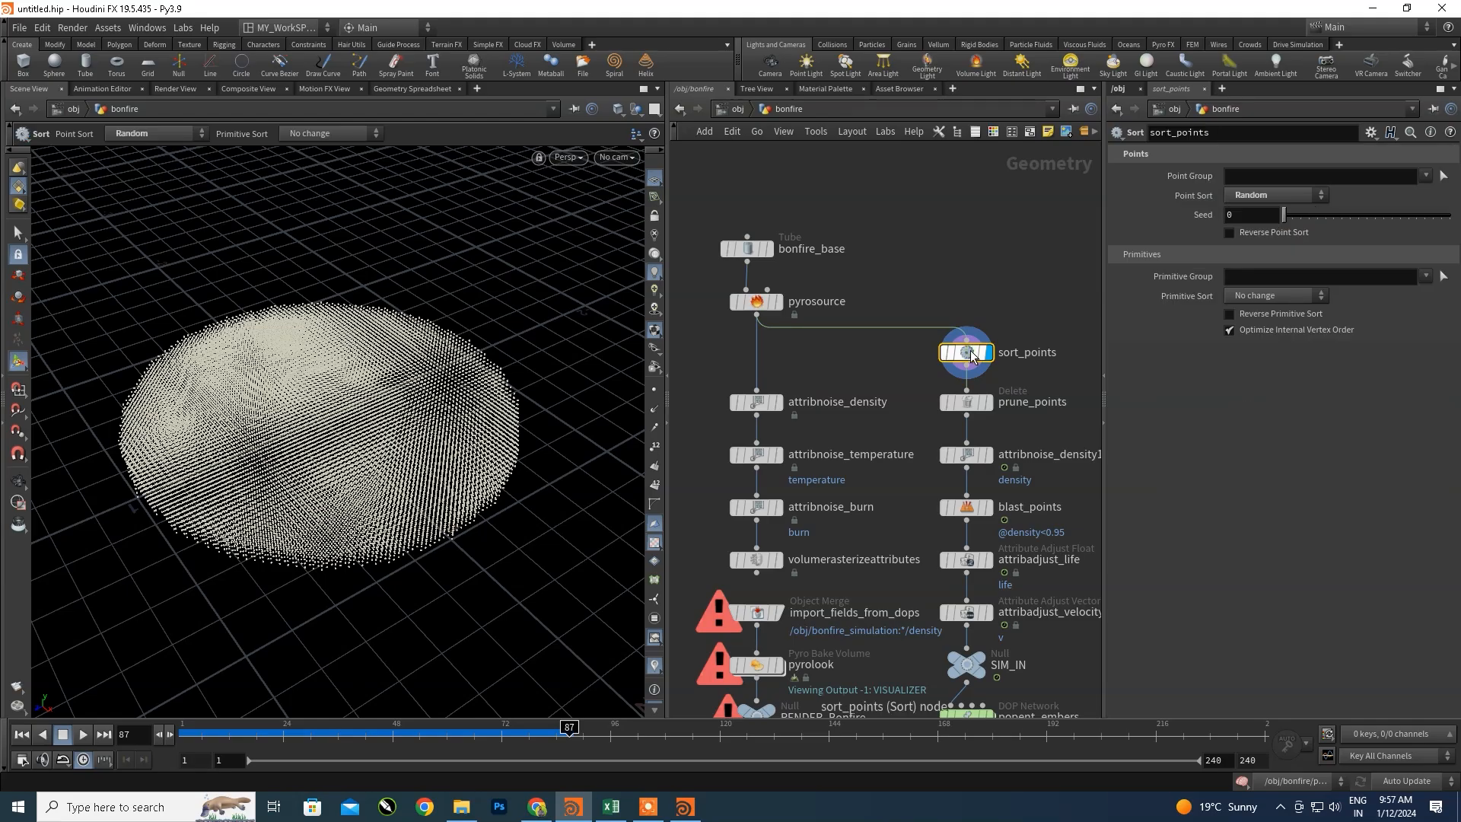
pyautogui.press('Tab')
pyautogui.write('s')
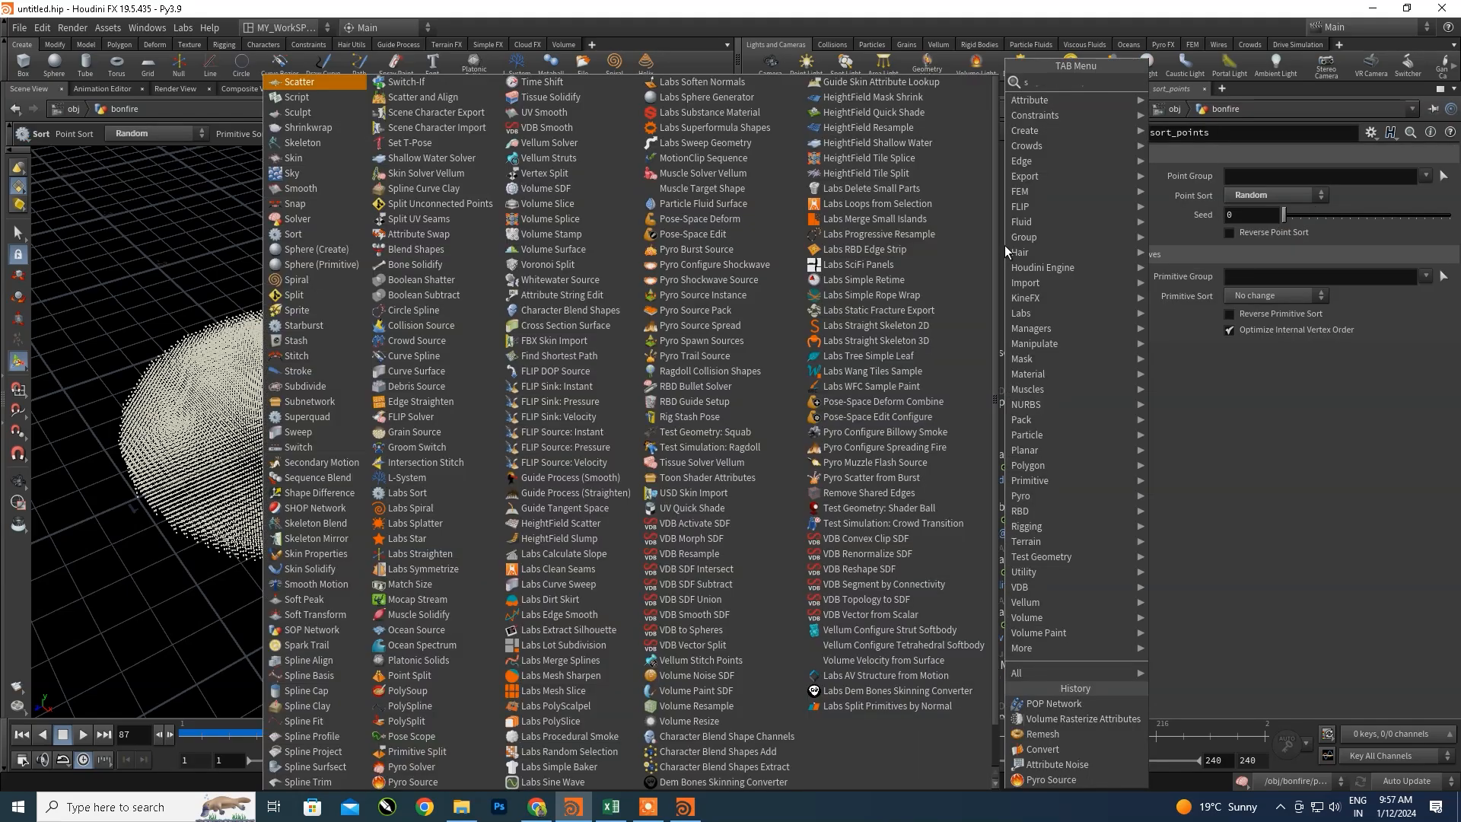
pyautogui.write('ort')
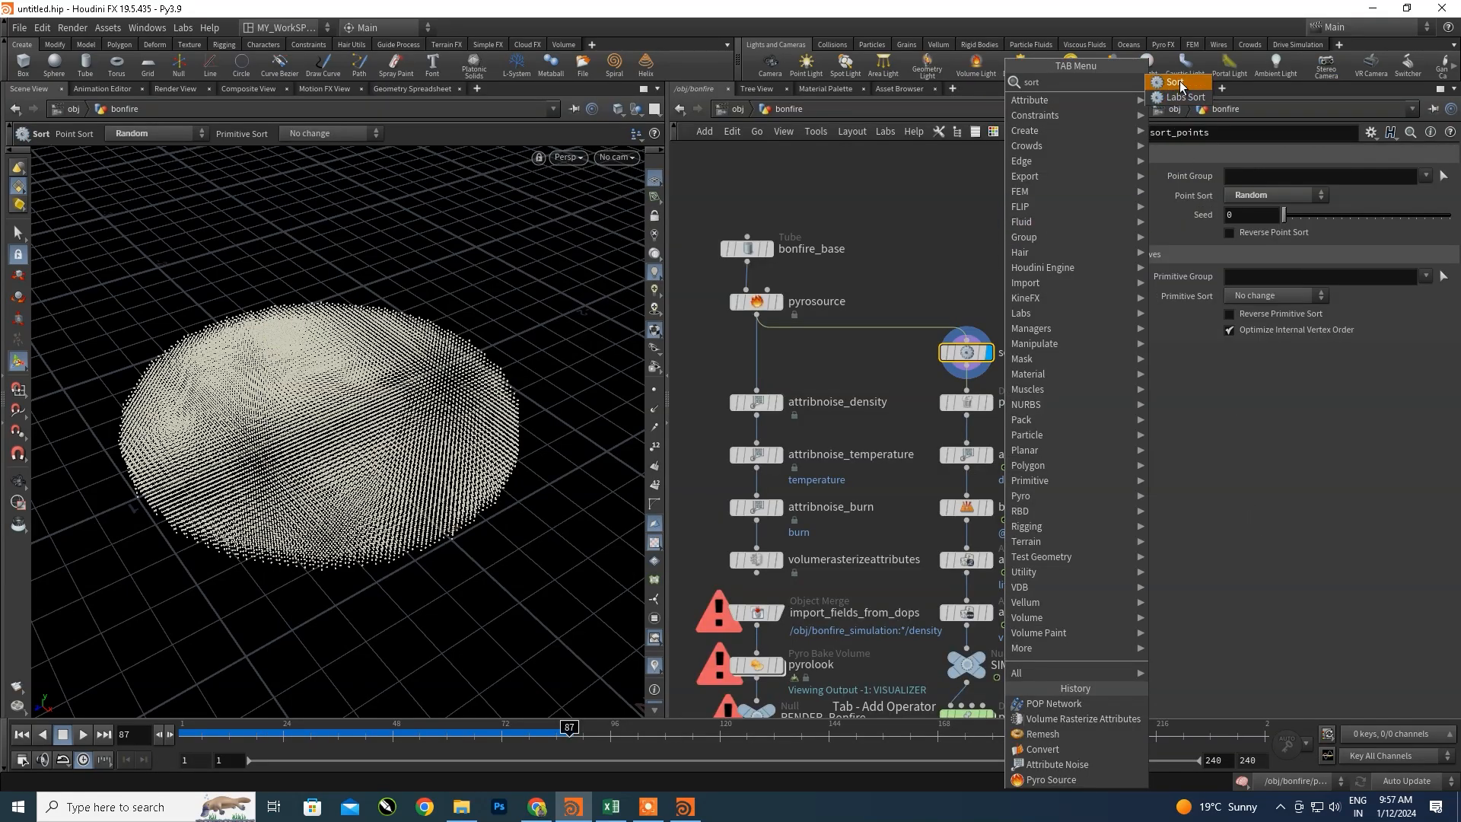
pyautogui.click(1176, 83)
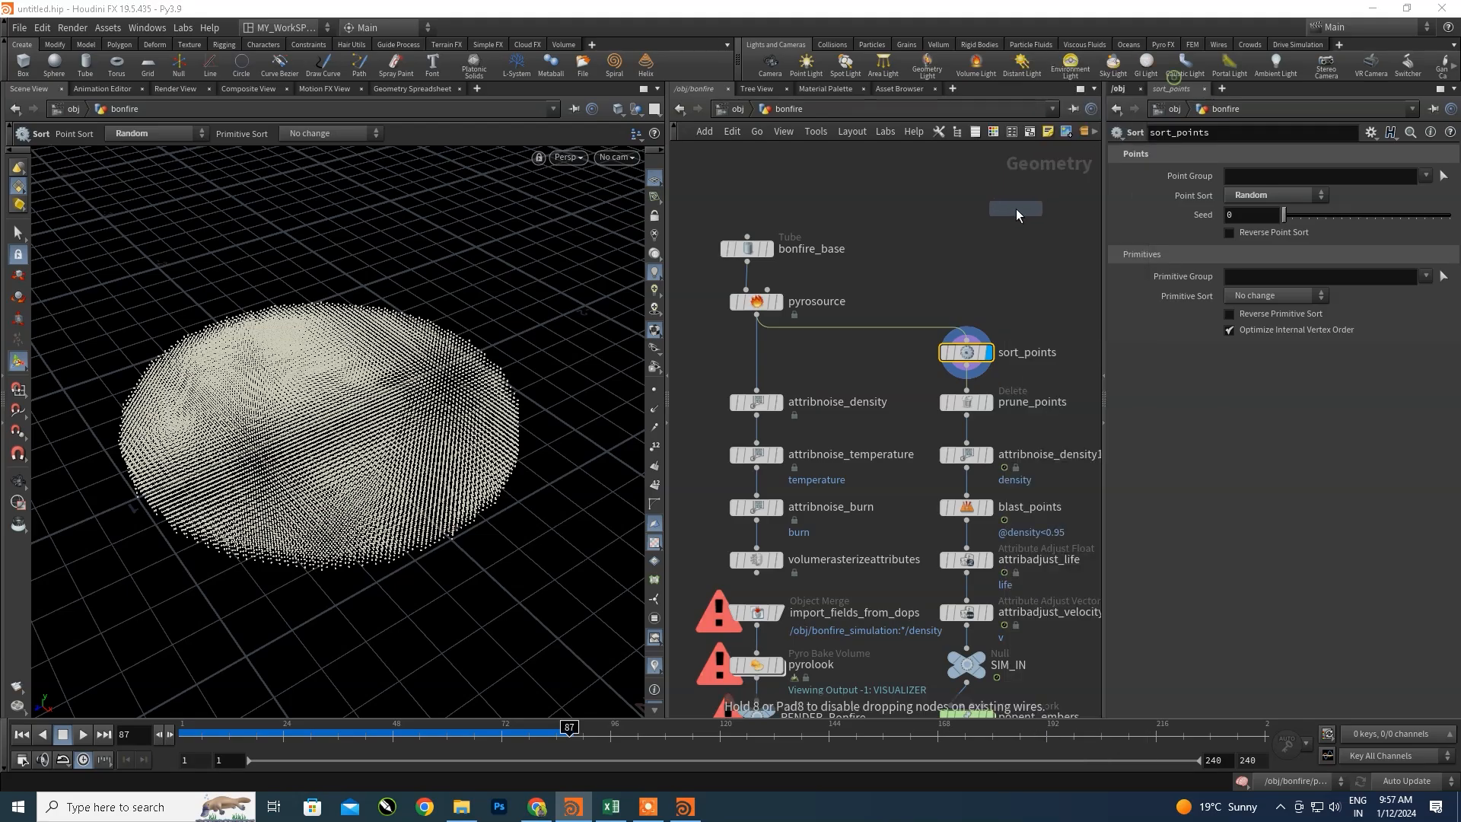
pyautogui.click(1020, 207)
pyautogui.moveTo(1019, 209); pyautogui.dragTo(1004, 248)
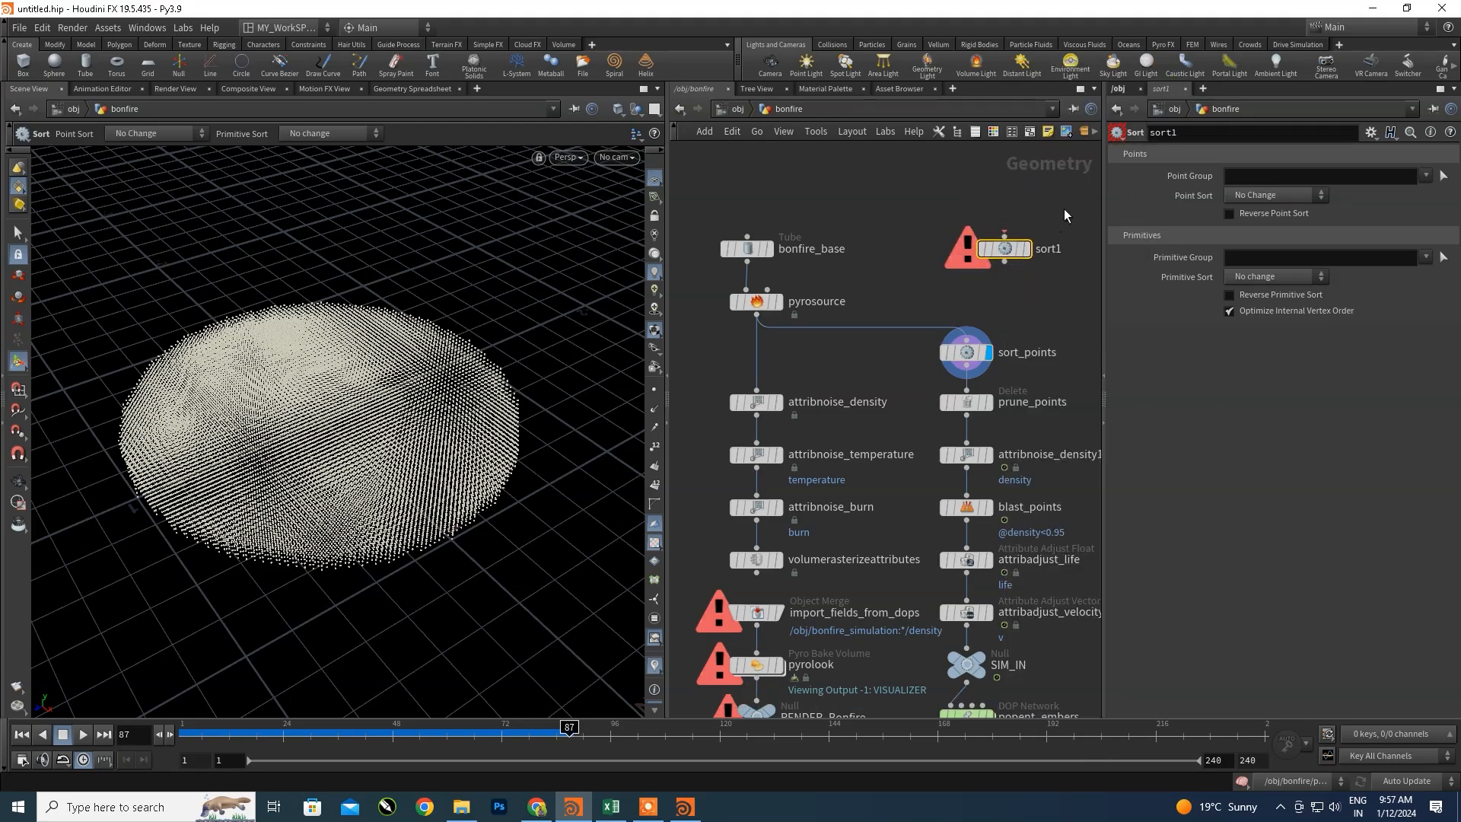
pyautogui.press('Delete')
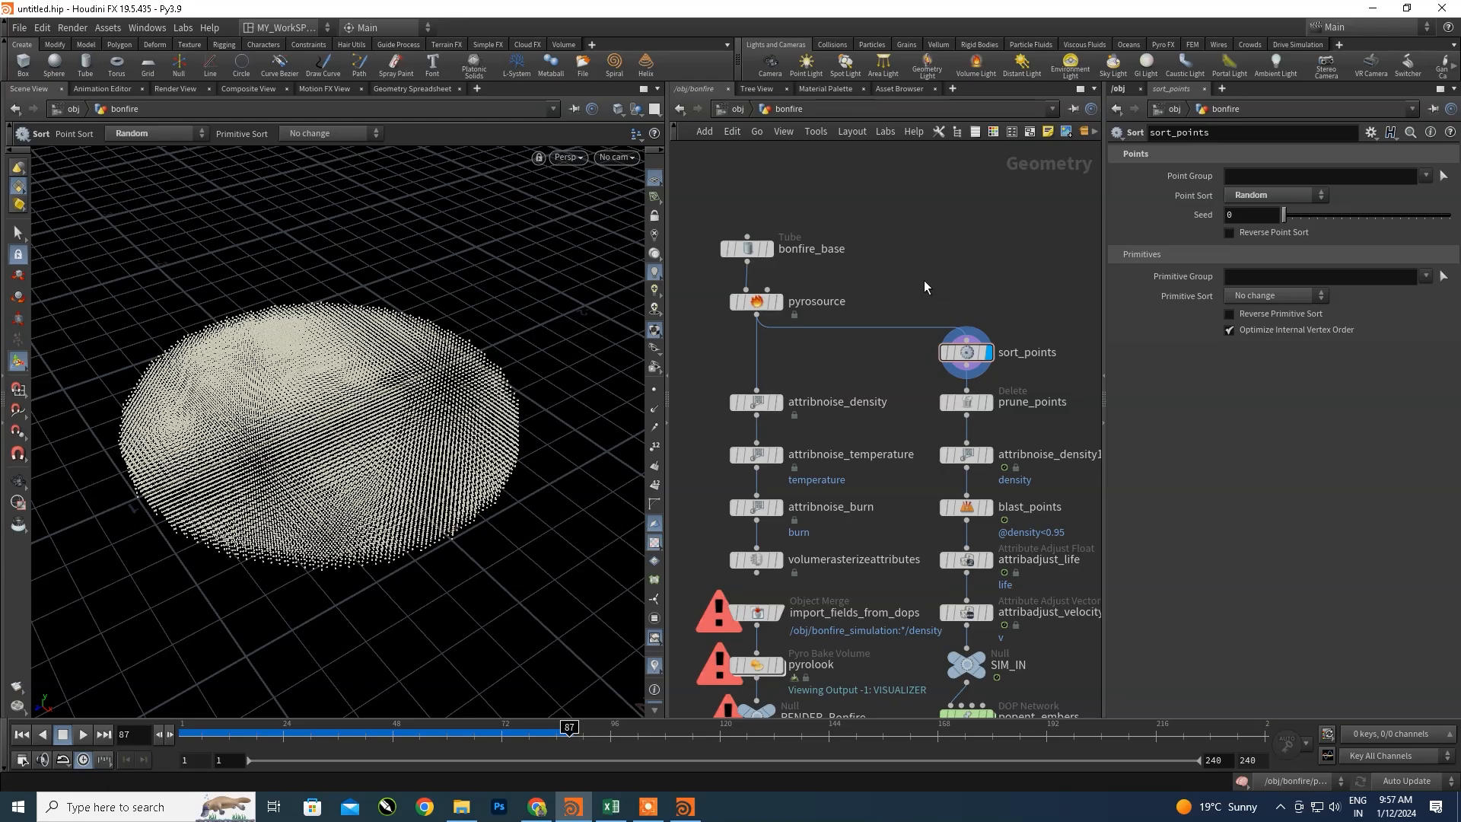
# - Review the Point Sort options of sort_points and keep Random
pyautogui.click(965, 353)
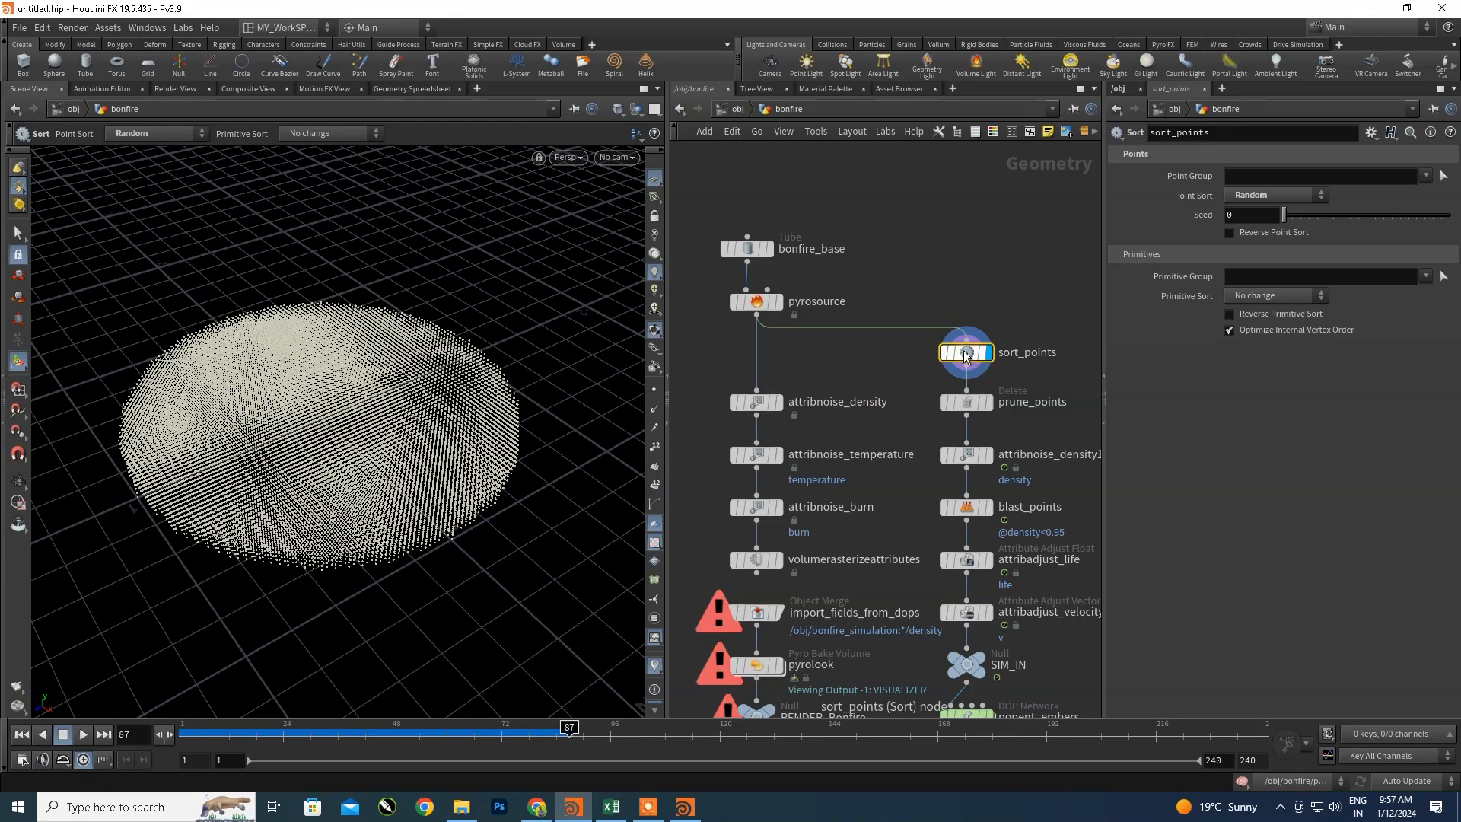
pyautogui.click(1261, 200)
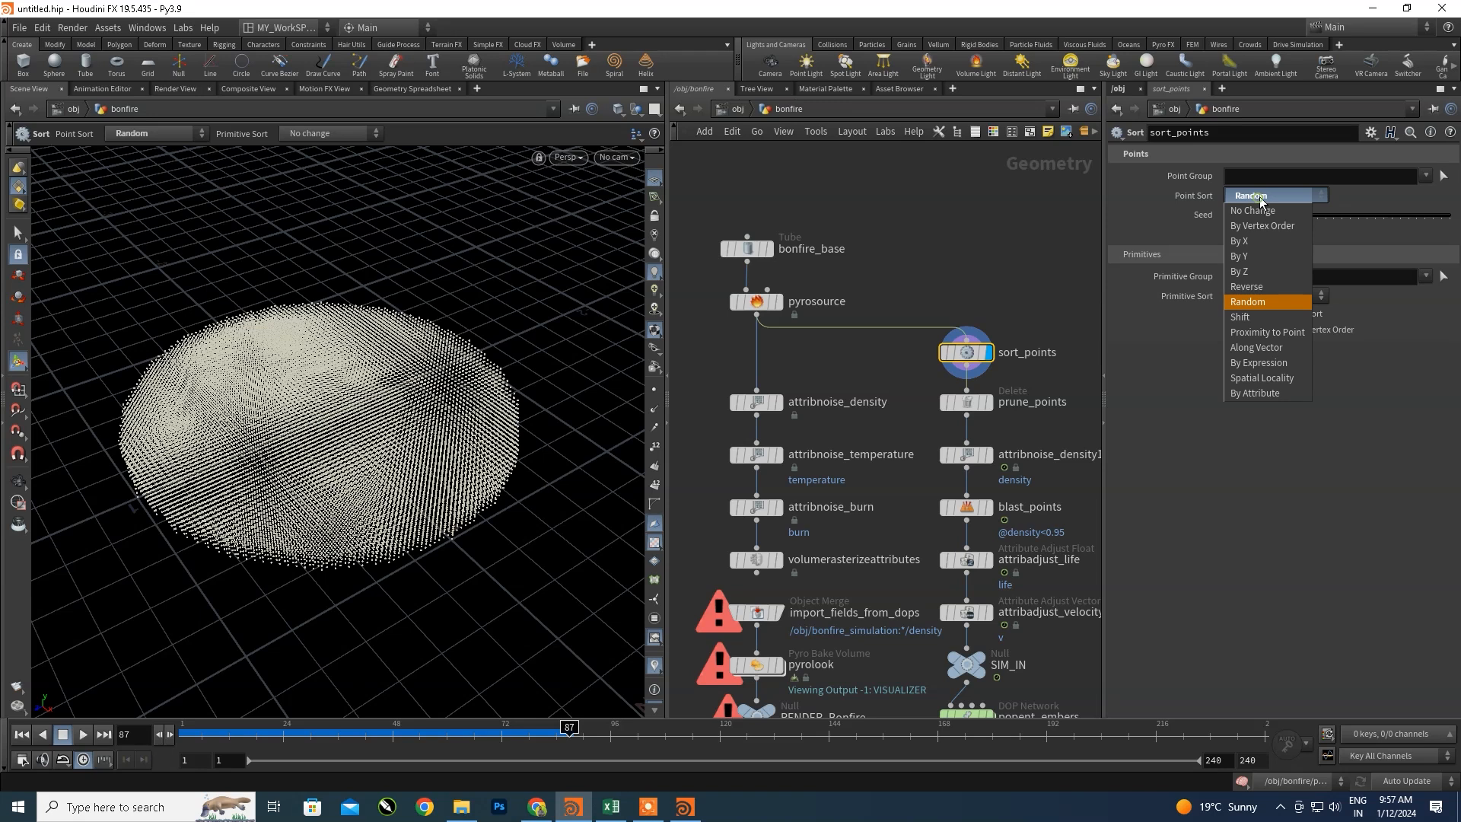
pyautogui.click(1258, 302)
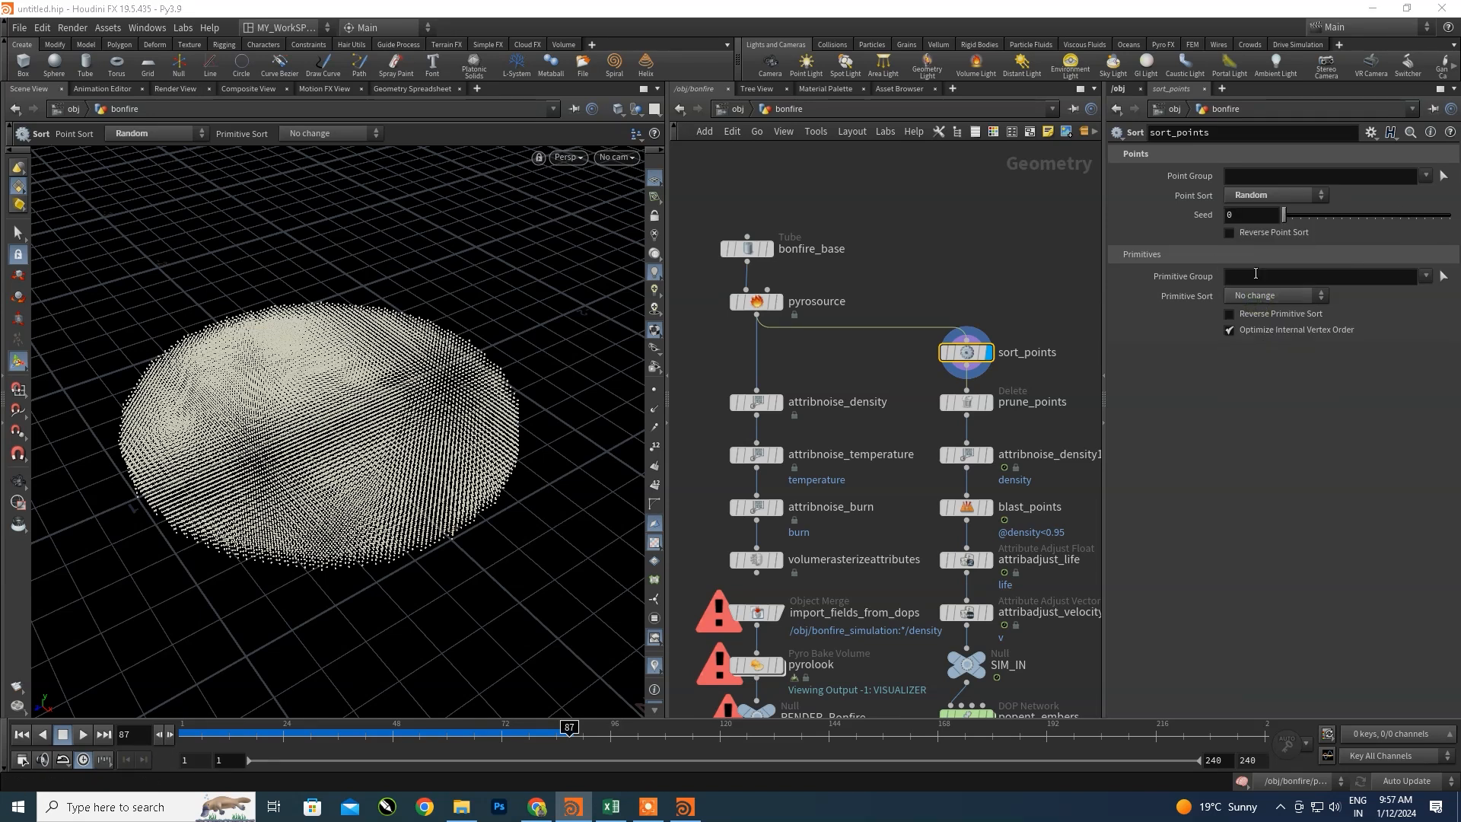
# - Select and display prune_points to examine its range deletion settings and the thinned points
pyautogui.click(972, 411)
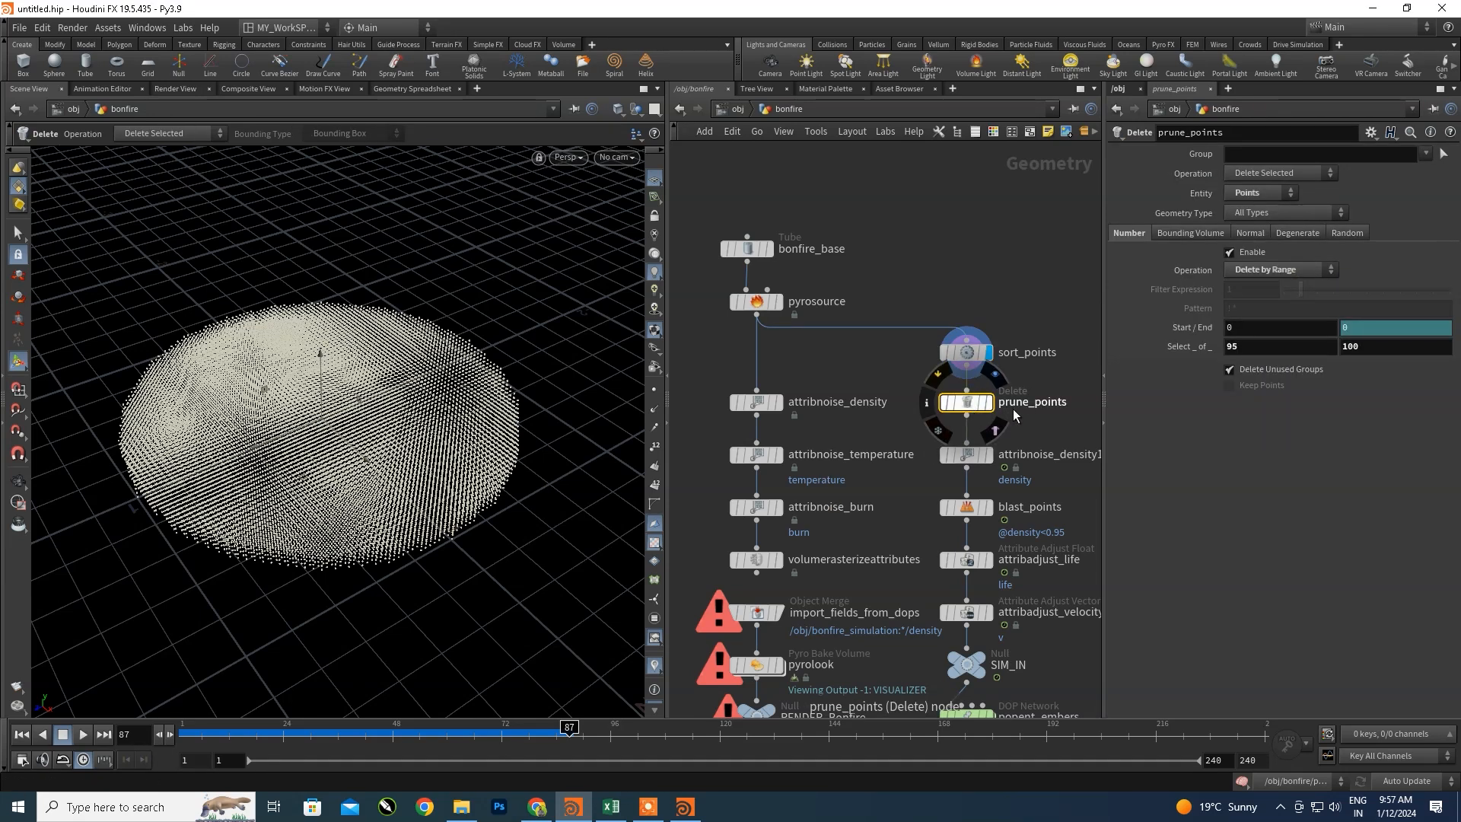
pyautogui.scroll(3, 1009, 412)
pyautogui.moveTo(1031, 413); pyautogui.dragTo(947, 427, button='middle')
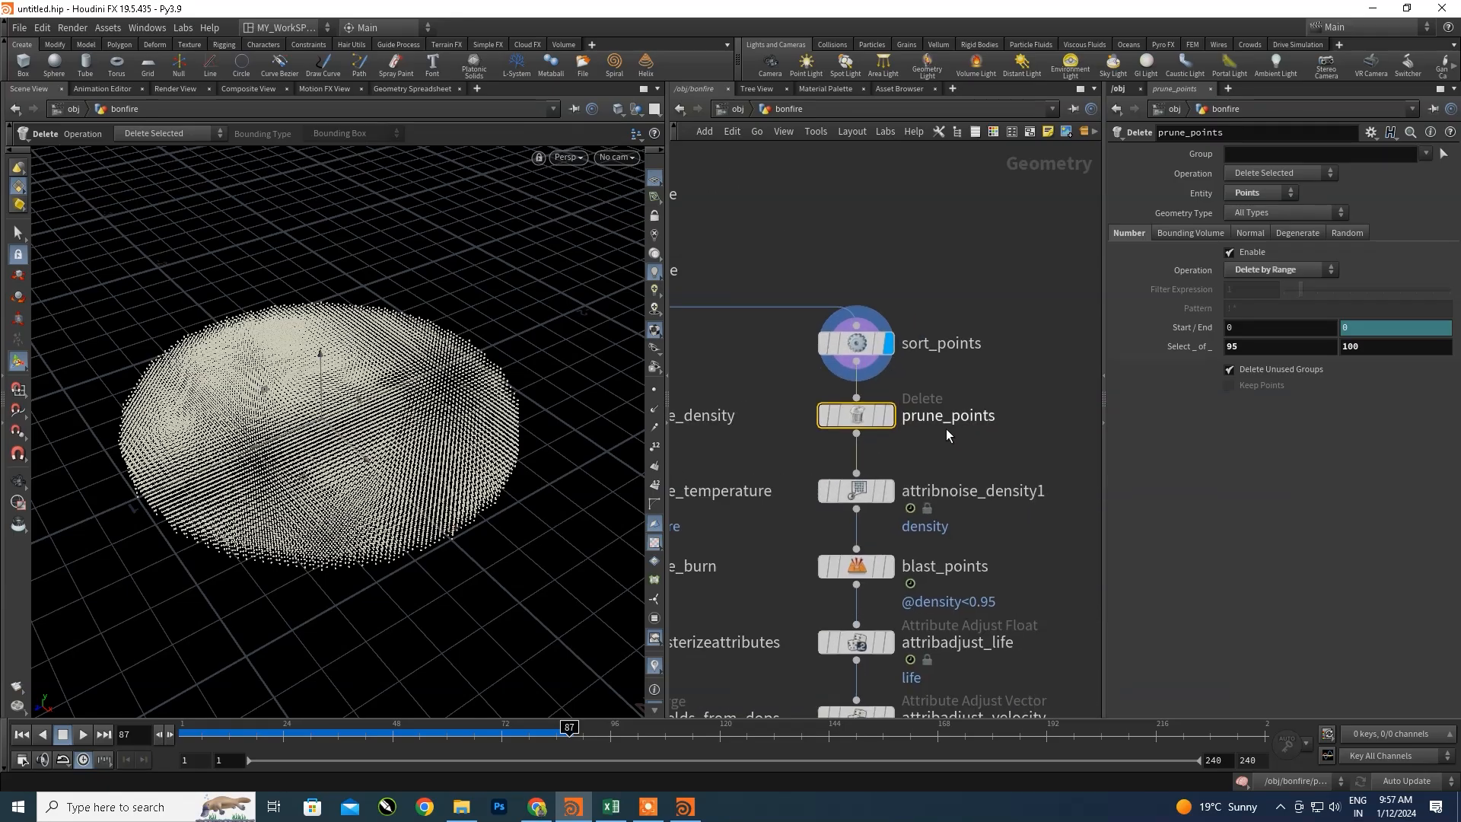
pyautogui.click(890, 417)
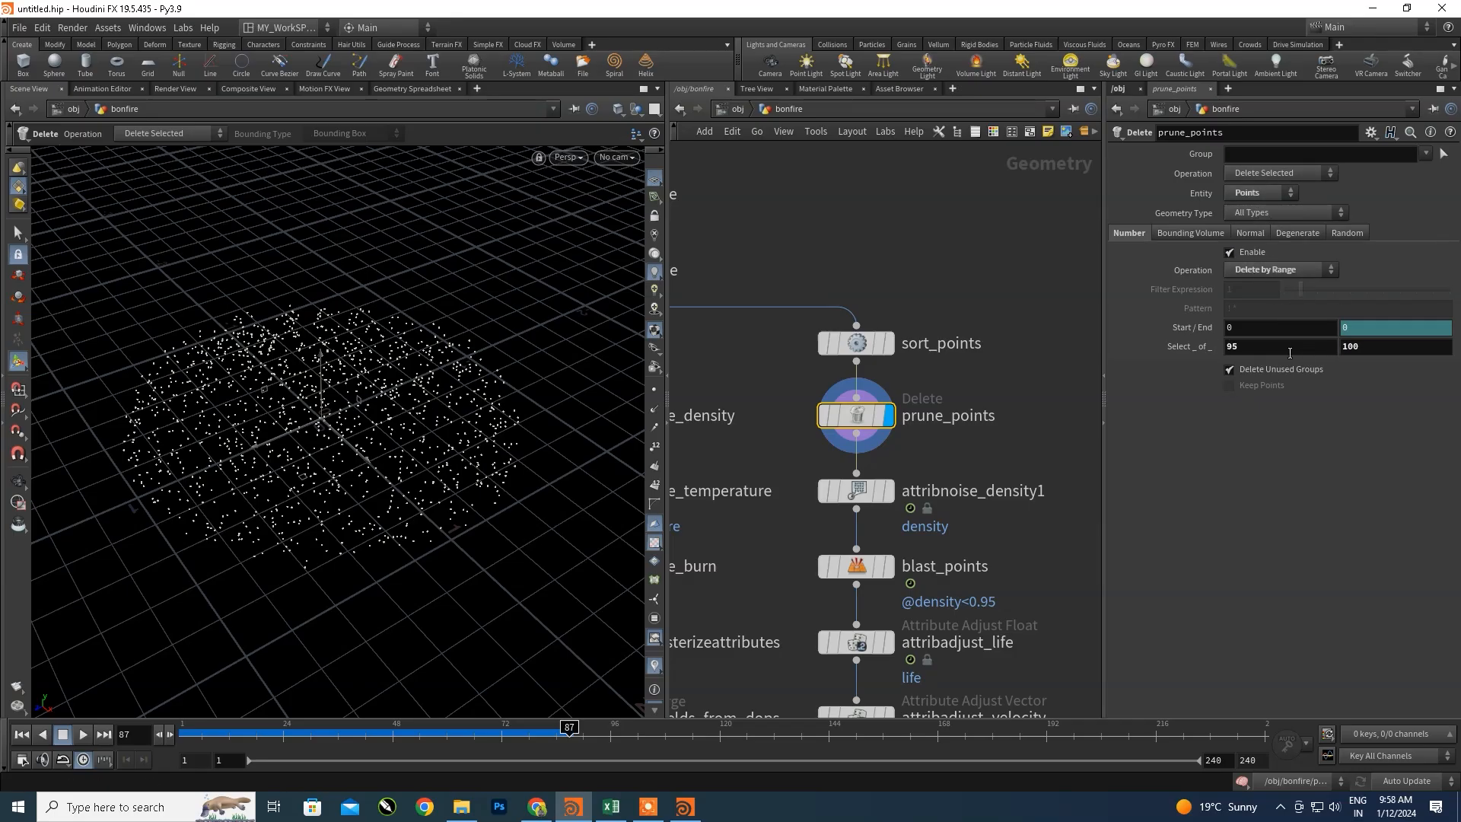
pyautogui.press('Tab')
# - Display attribnoise_density1 and review its noise Operation options, keeping Set
pyautogui.scroll(-3, 954, 428)
pyautogui.scroll(2, 933, 455)
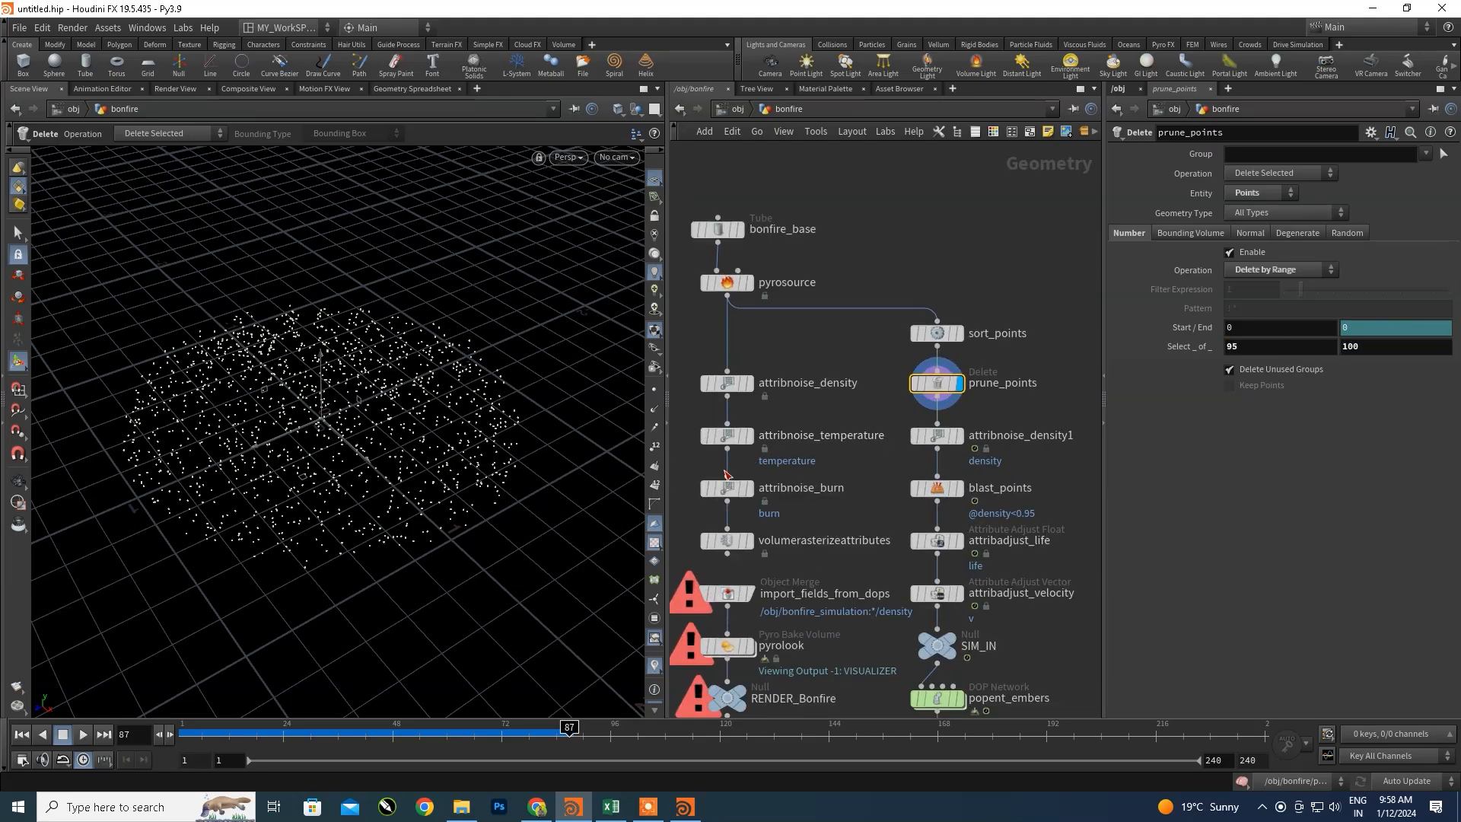
pyautogui.scroll(2, 996, 433)
pyautogui.moveTo(1006, 476); pyautogui.dragTo(956, 417, button='middle')
pyautogui.scroll(-1, 954, 417)
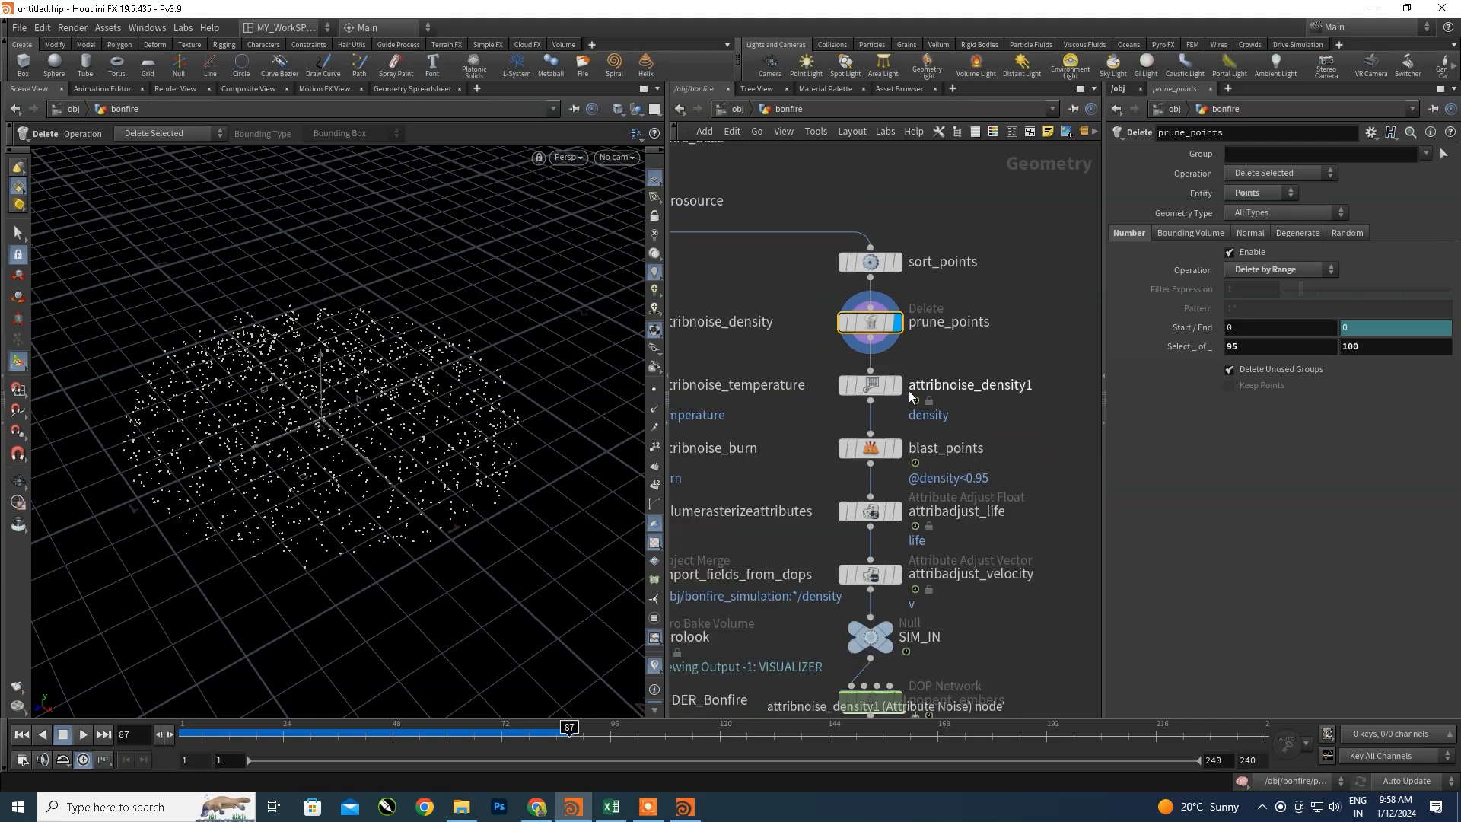
pyautogui.click(879, 385)
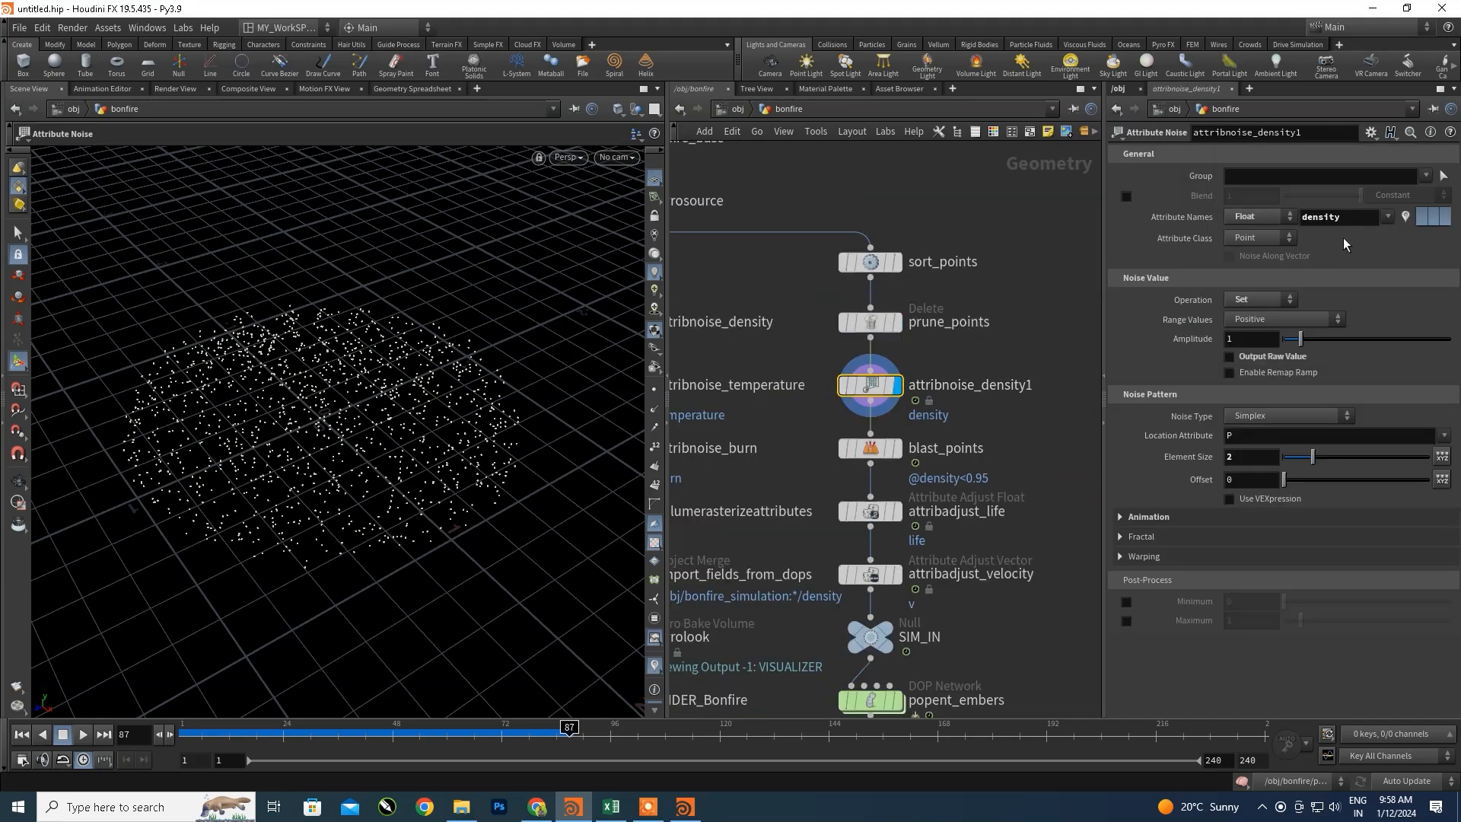
pyautogui.click(1253, 304)
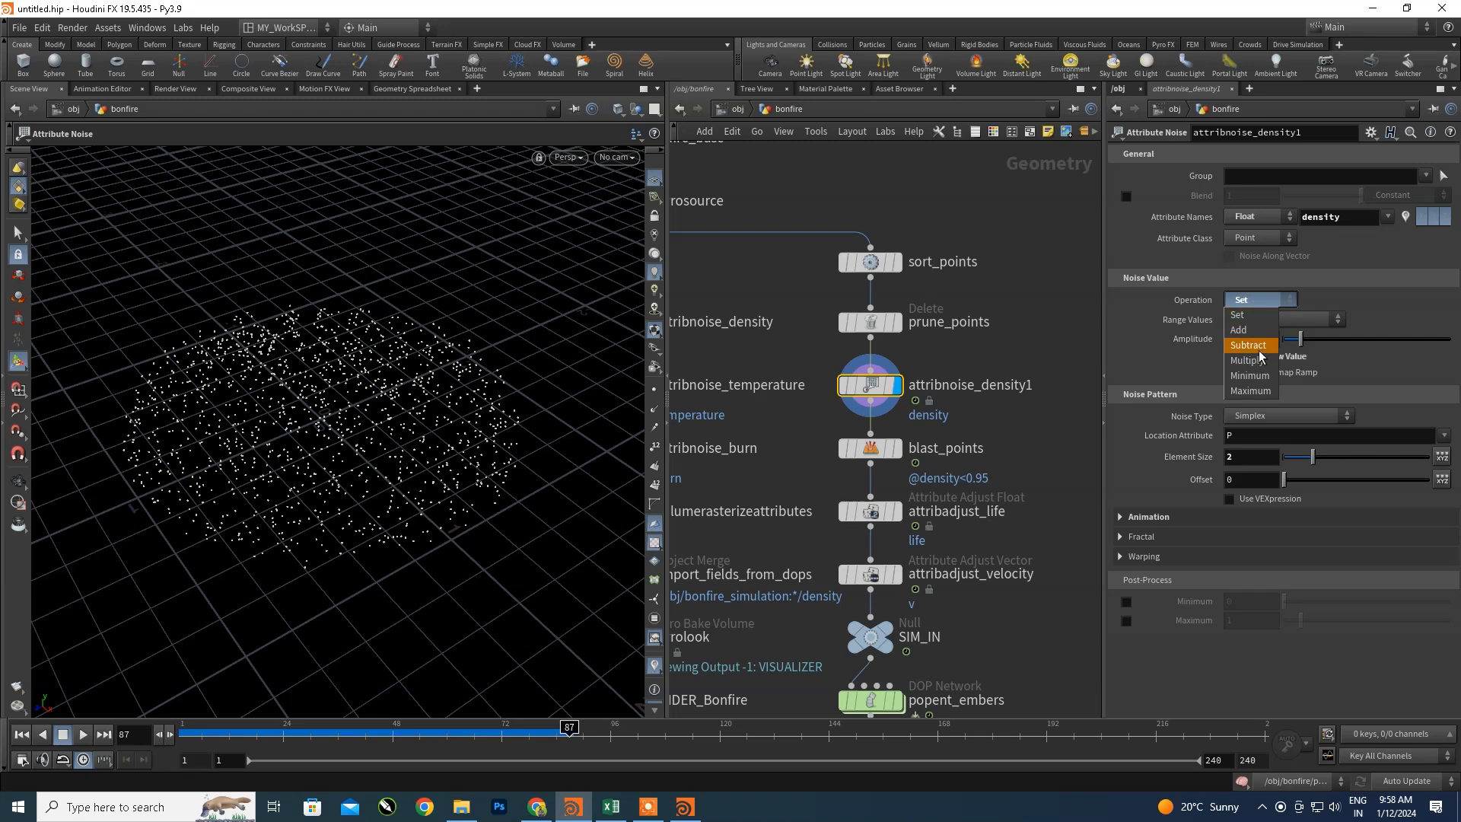
pyautogui.click(1256, 314)
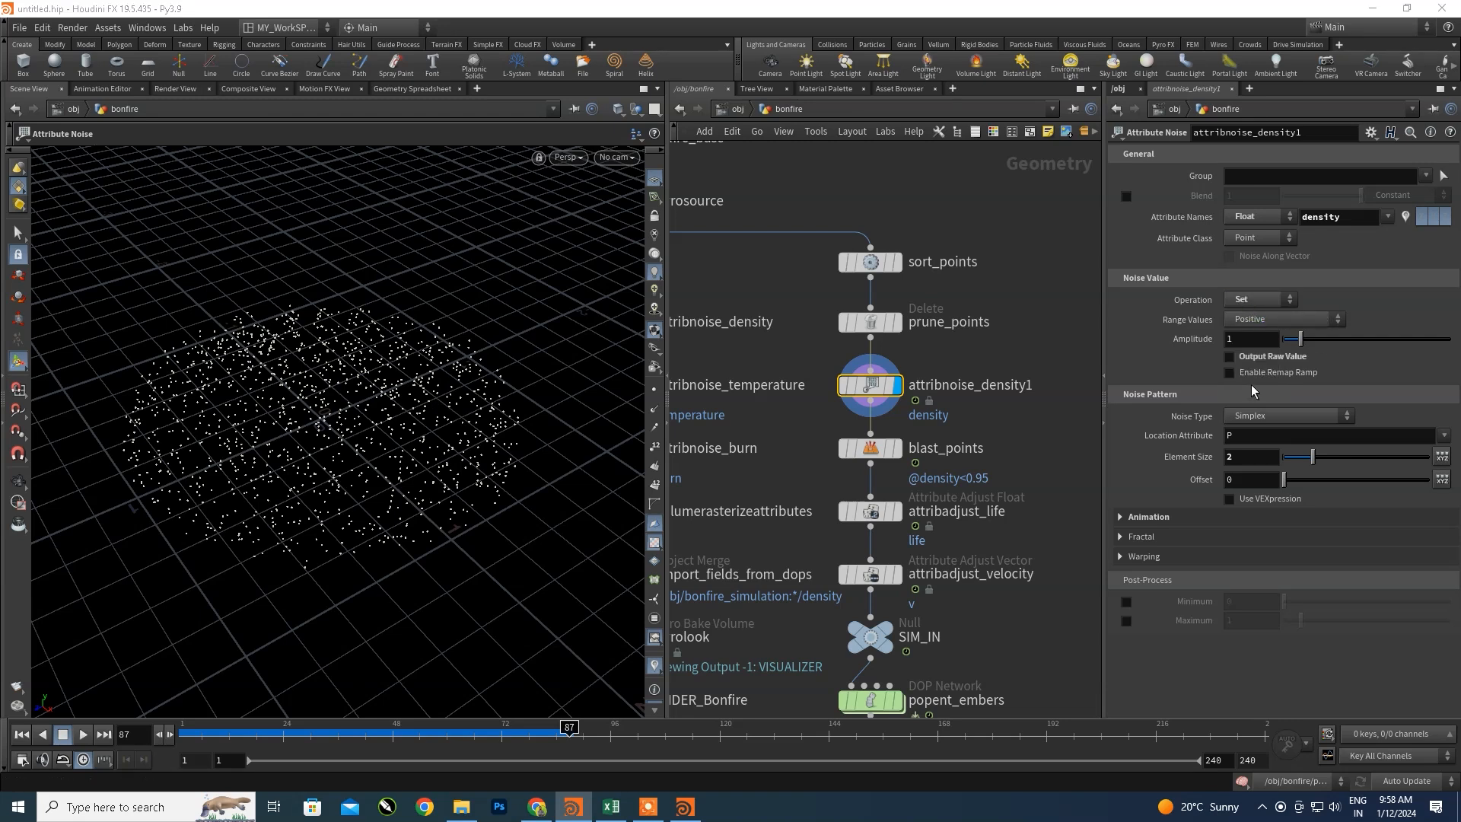
pyautogui.moveTo(879, 454)
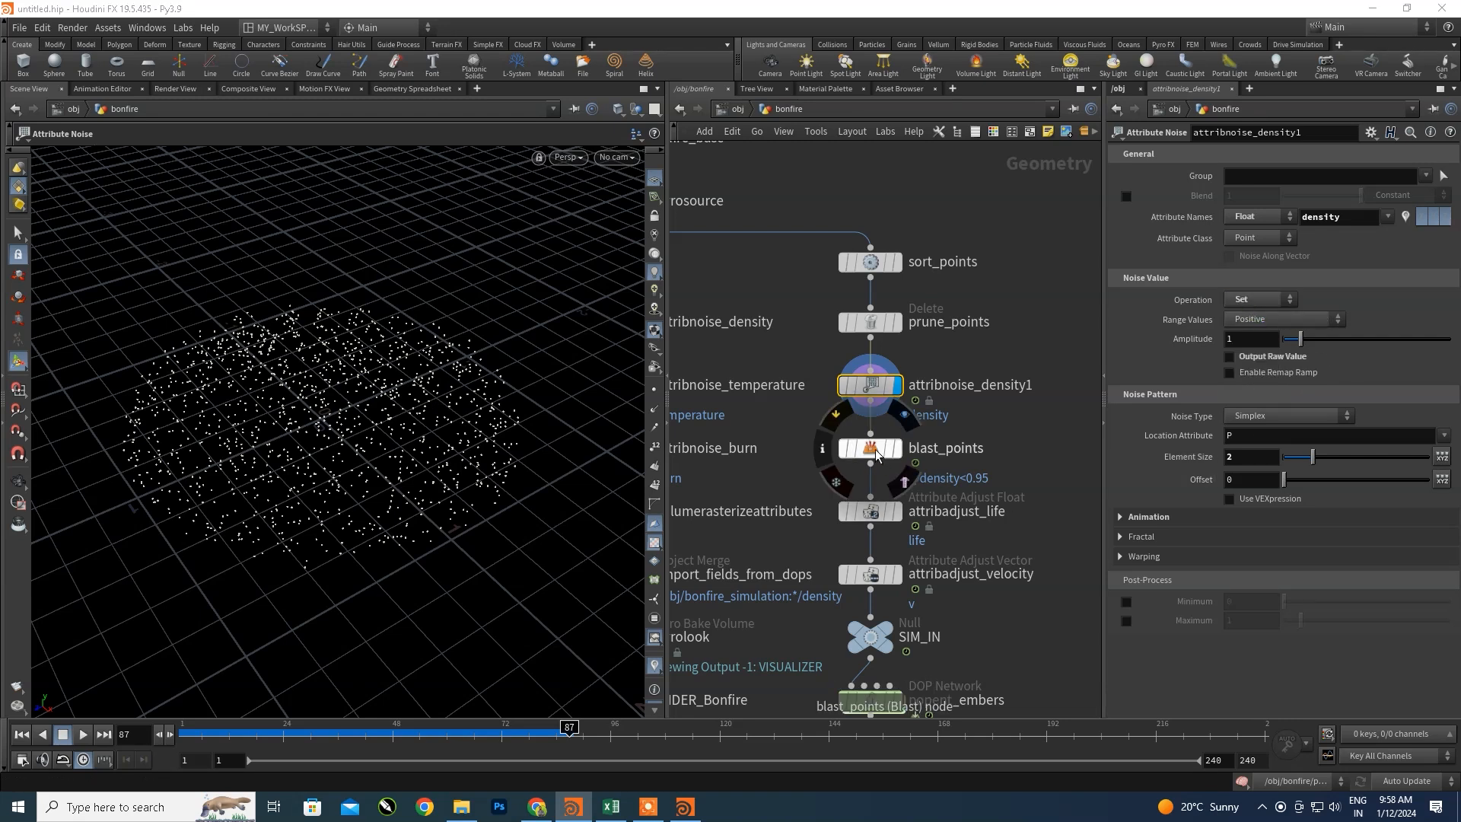
pyautogui.scroll(2, 877, 455)
pyautogui.click(875, 449)
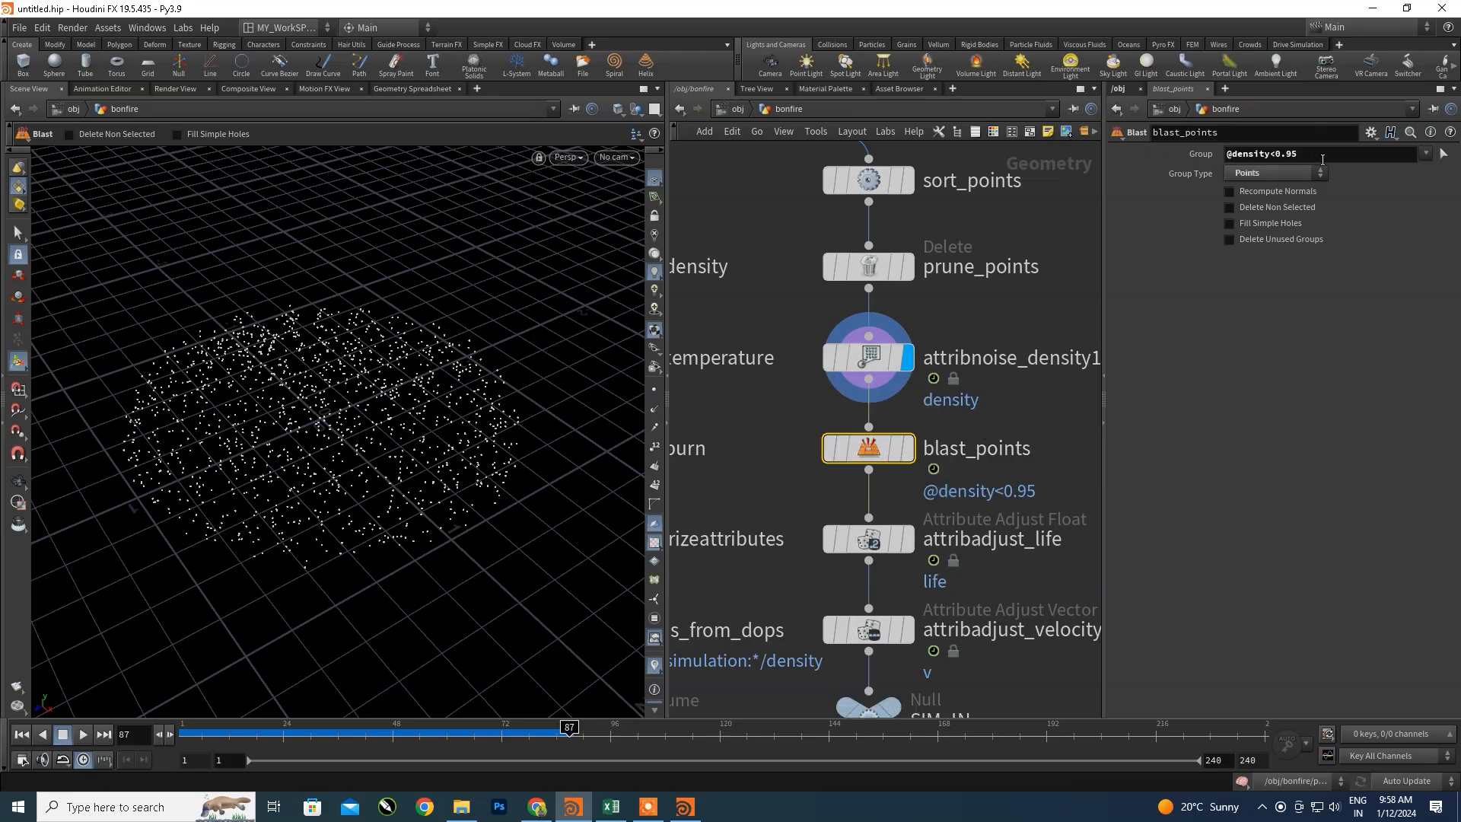
pyautogui.moveTo(1323, 158); pyautogui.dragTo(1216, 158)
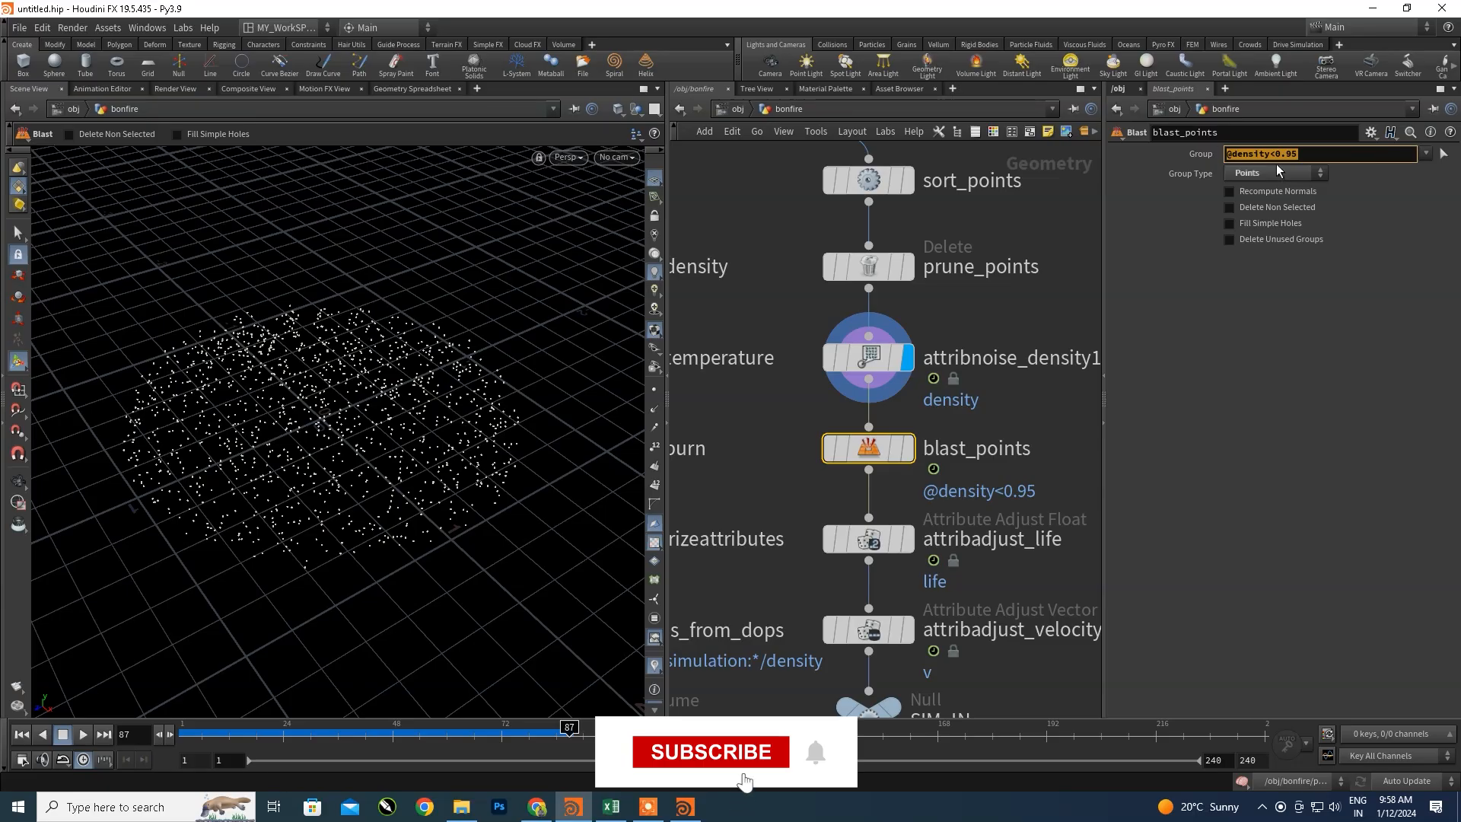
pyautogui.click(1427, 155)
pyautogui.click(1349, 166)
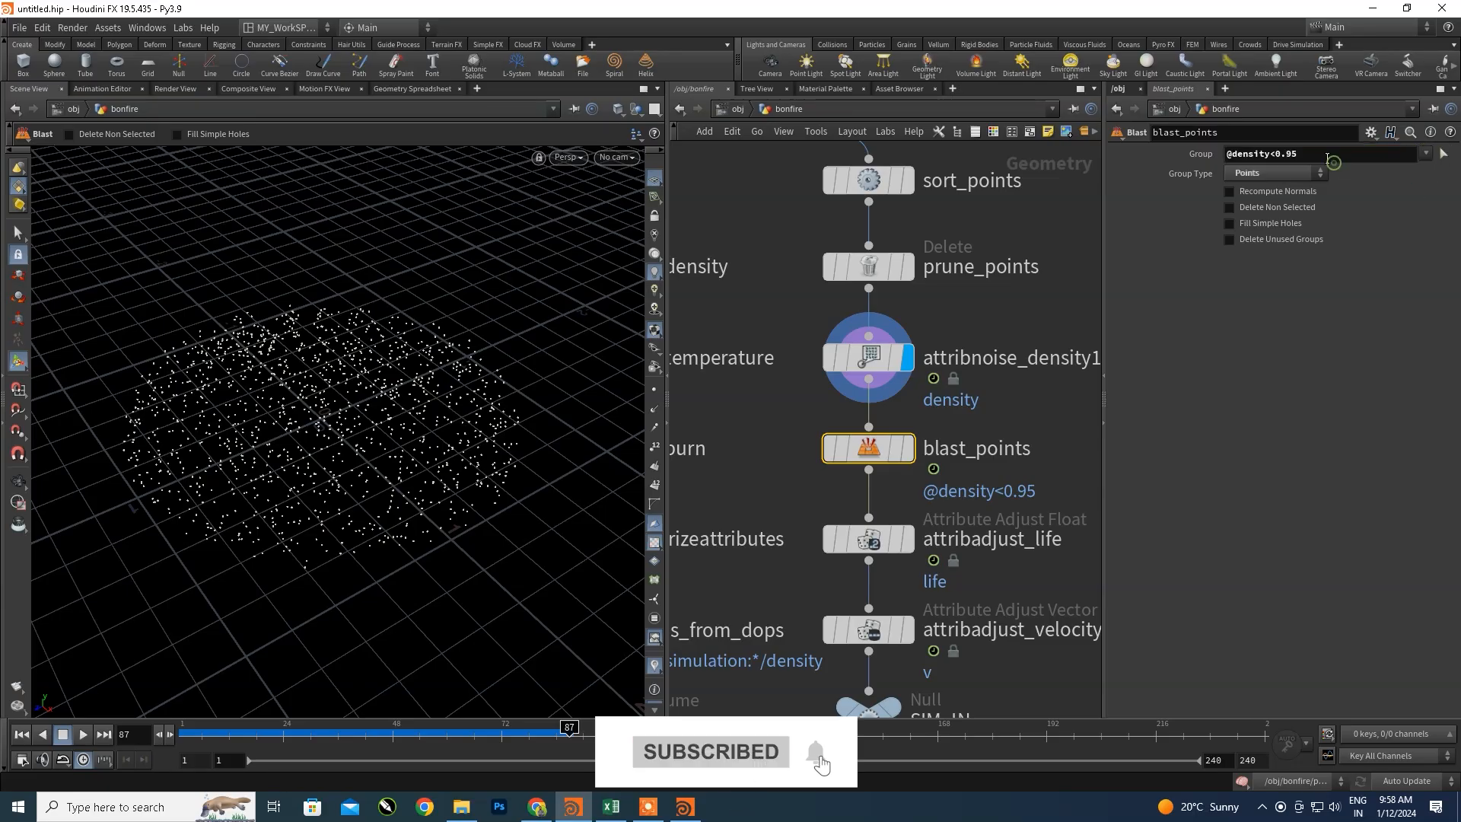
pyautogui.doubleClick(1330, 154)
pyautogui.hotkey('ctrl', 'c')
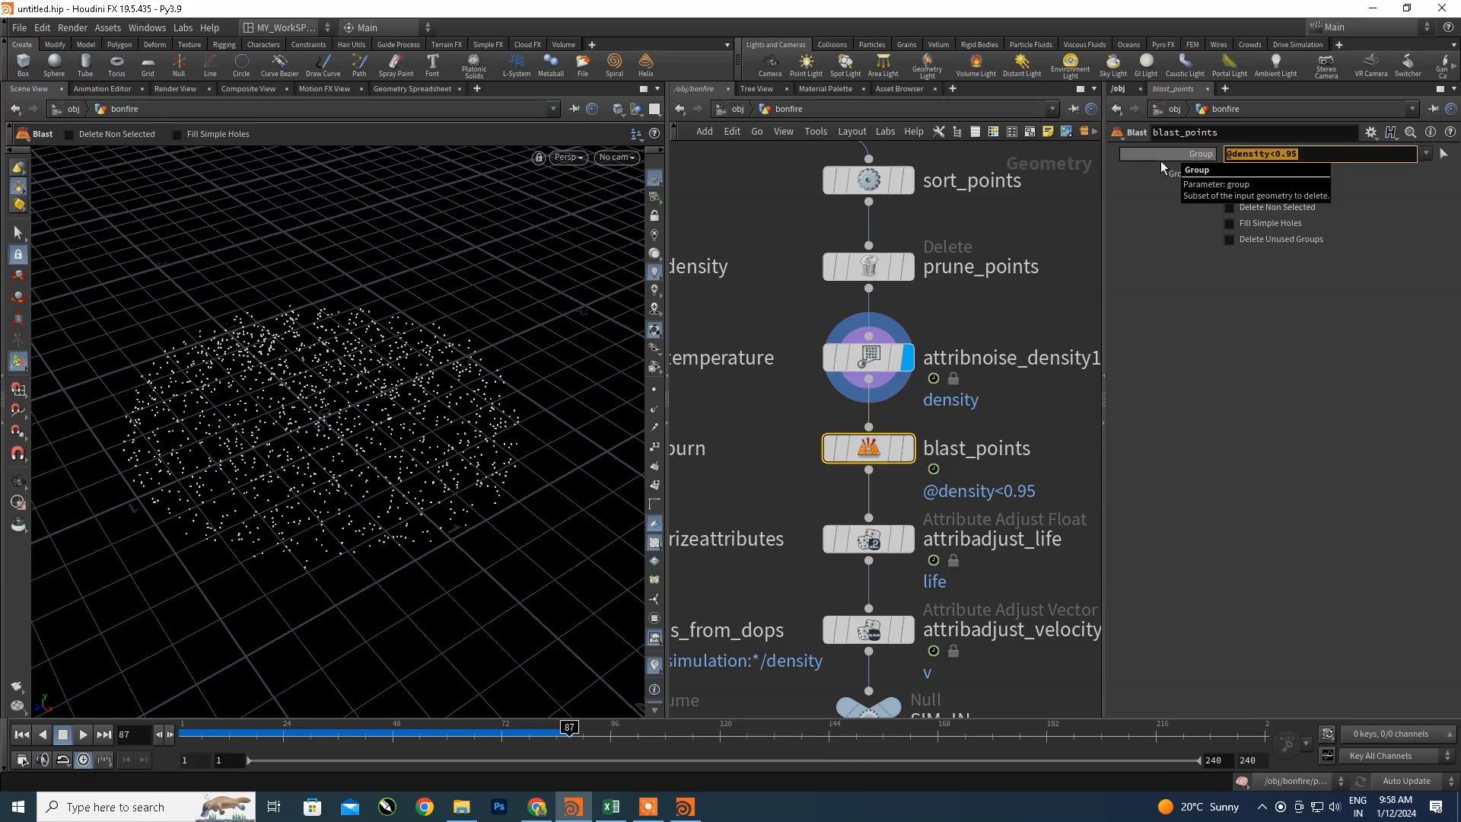
pyautogui.click(18, 808)
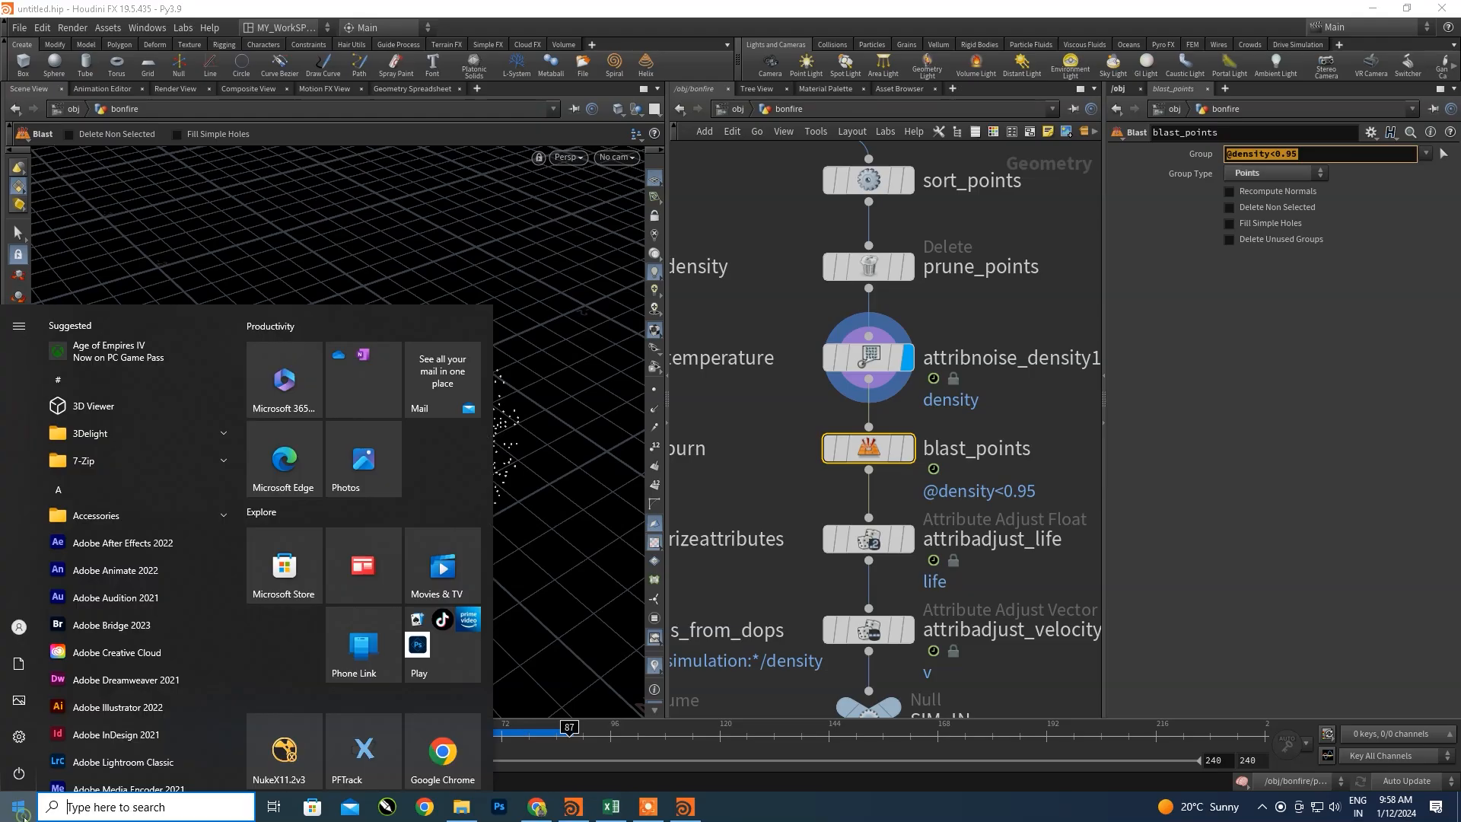
pyautogui.write('note')
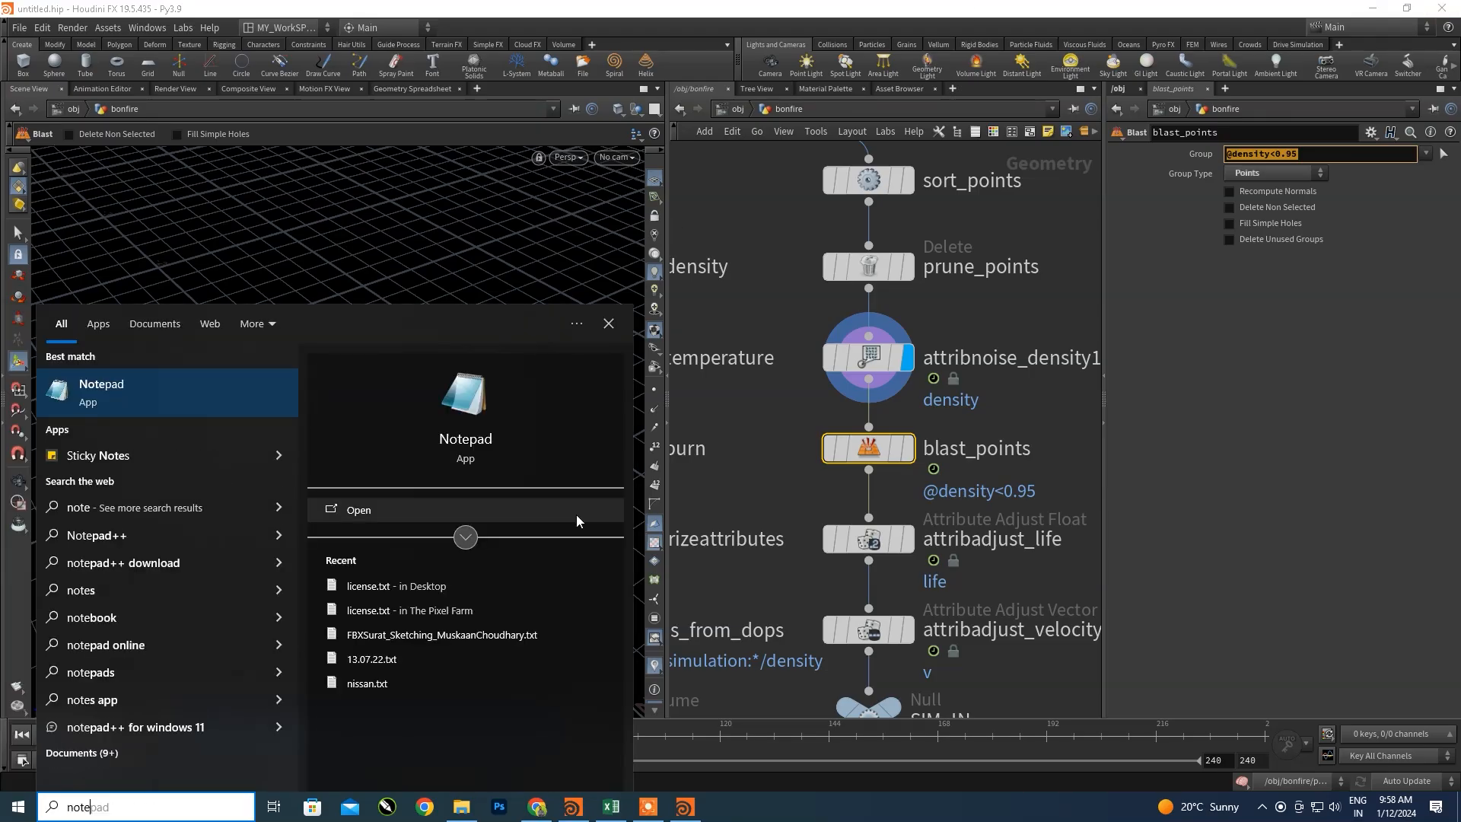
pyautogui.click(211, 392)
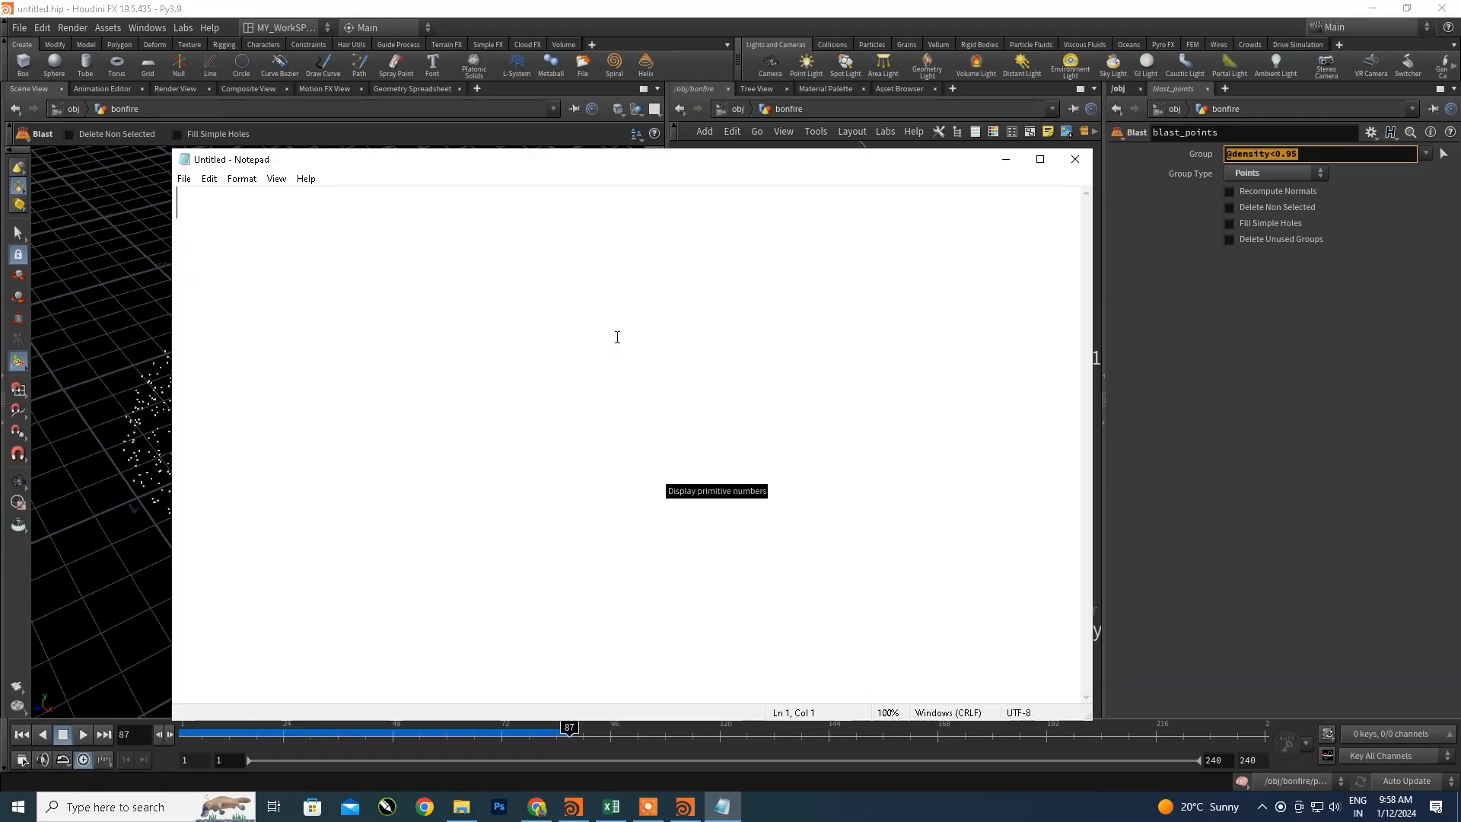
pyautogui.hotkey('ctrl', 'v')
pyautogui.moveTo(178, 203); pyautogui.dragTo(351, 199)
pyautogui.click(500, 229)
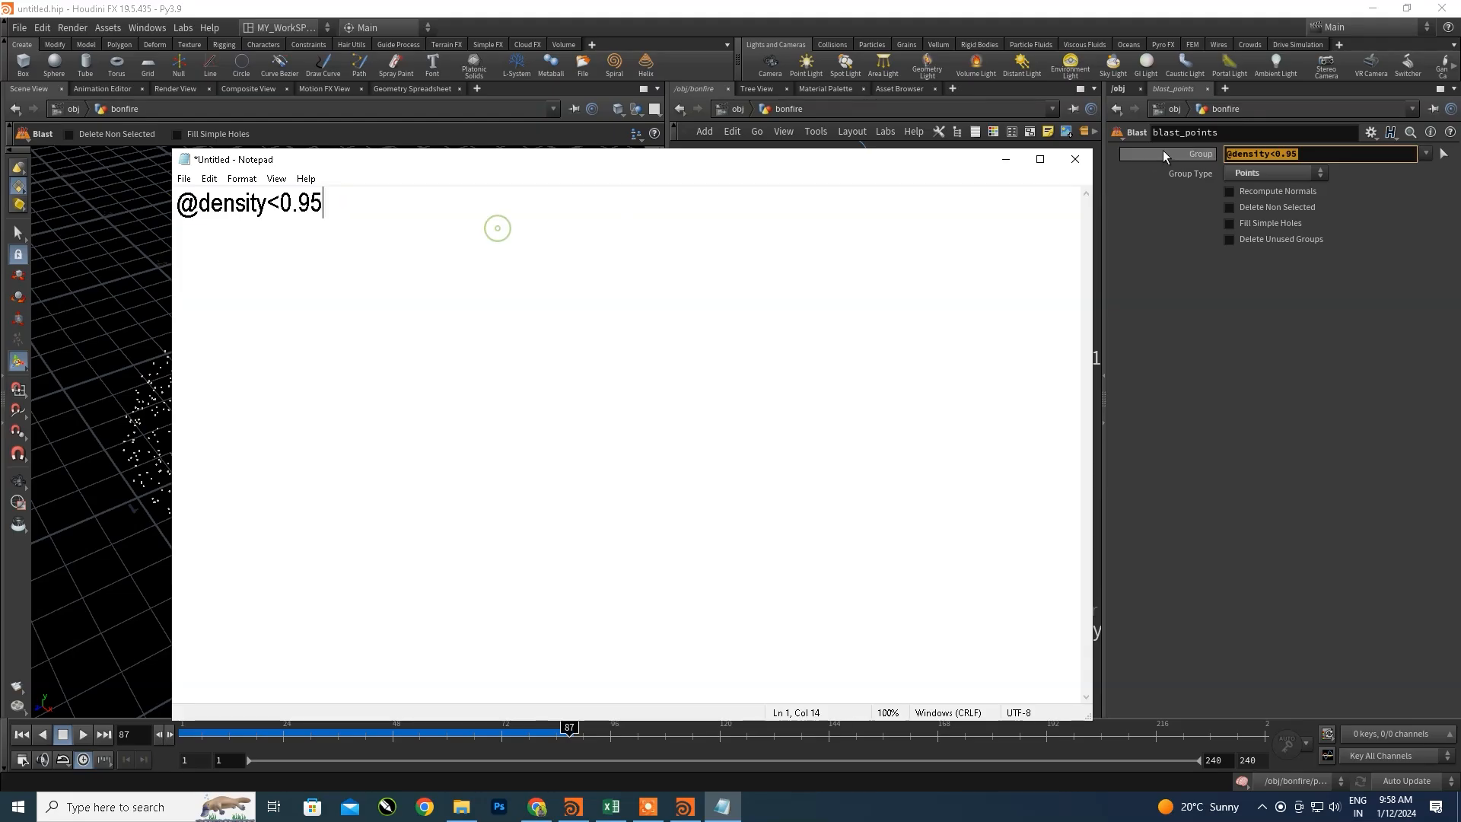
pyautogui.click(1005, 159)
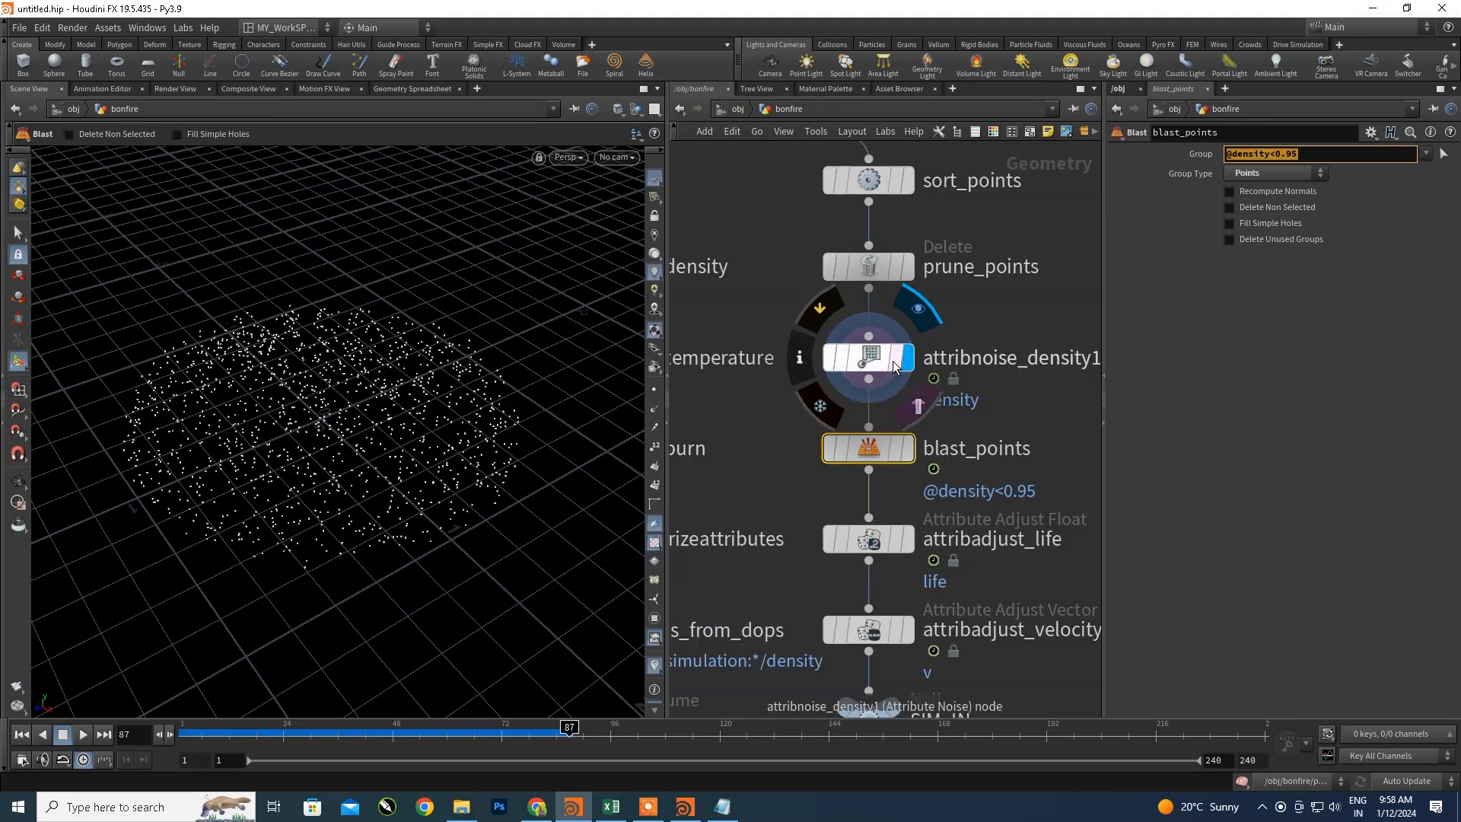
# - Inspect the settings of attribadjust_life and compare its displayed output with that of blast_points
pyautogui.moveTo(872, 541); pyautogui.dragTo(834, 369, button='middle')
pyautogui.click(833, 369)
pyautogui.scroll(1, 879, 387)
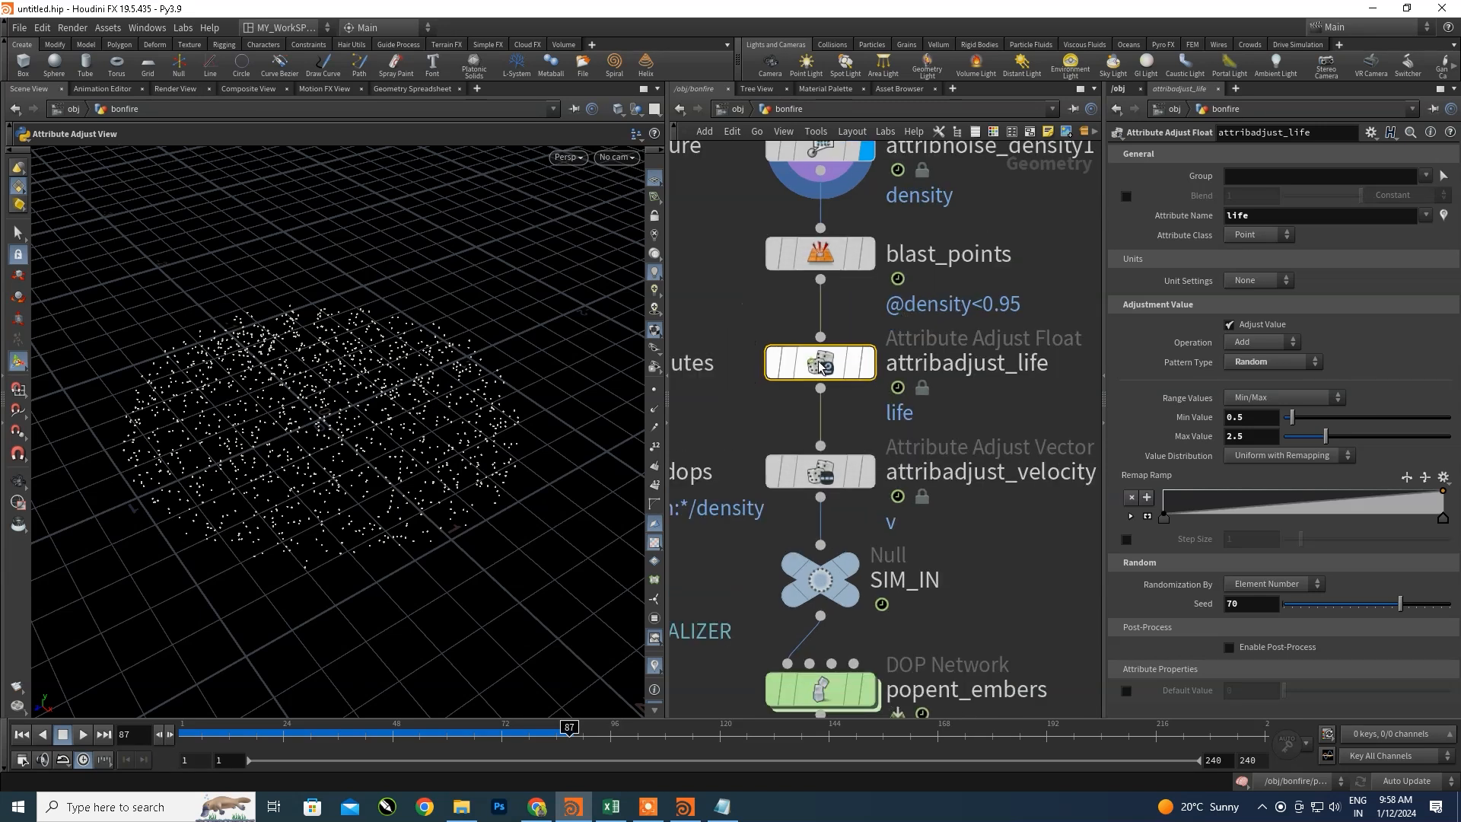
pyautogui.click(867, 369)
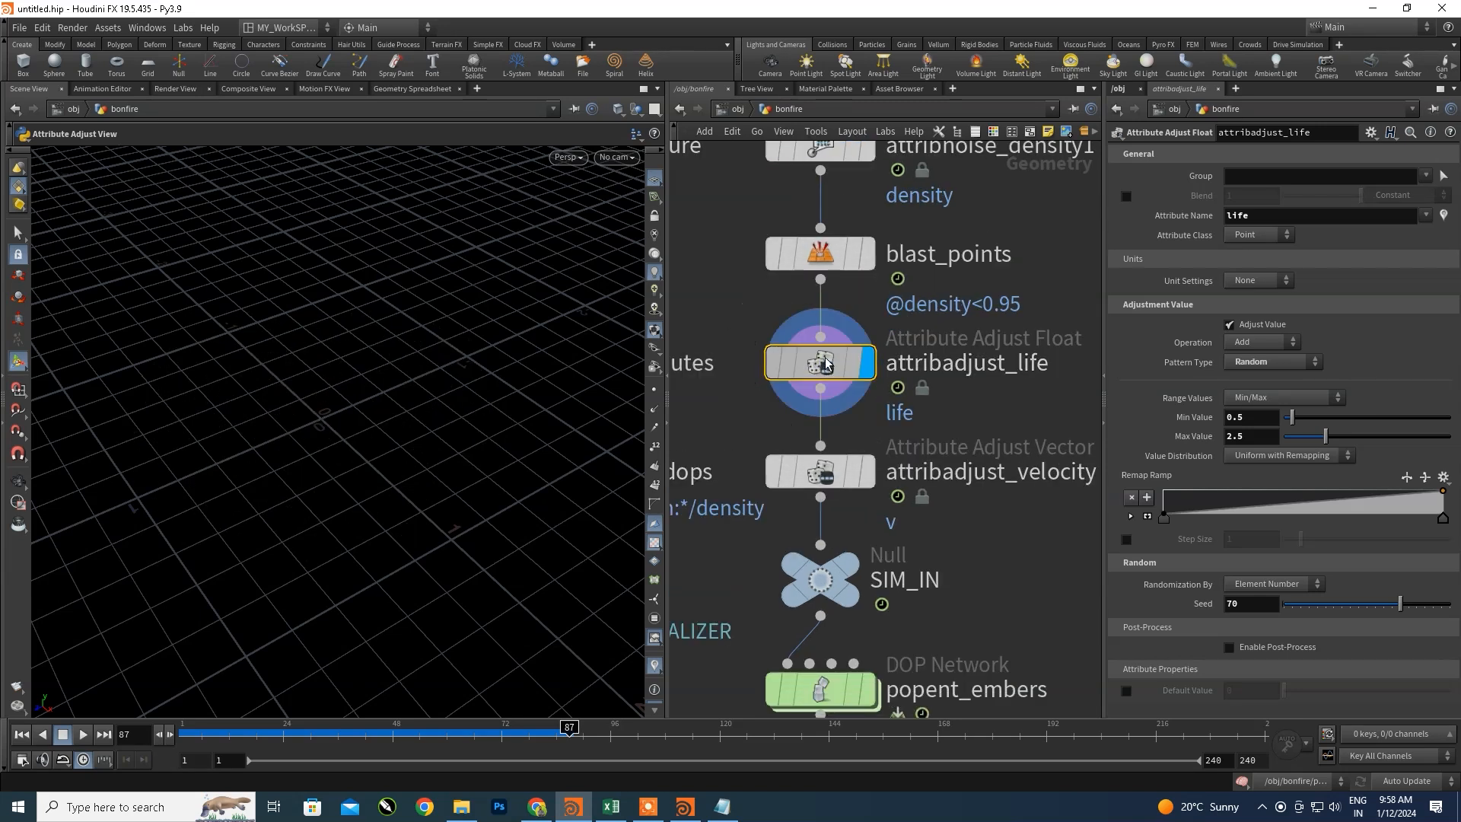
pyautogui.click(865, 258)
pyautogui.keyDown('alt'); pyautogui.moveTo(337, 433); pyautogui.dragTo(369, 512, button='right'); pyautogui.keyUp('alt')
pyautogui.click(865, 369)
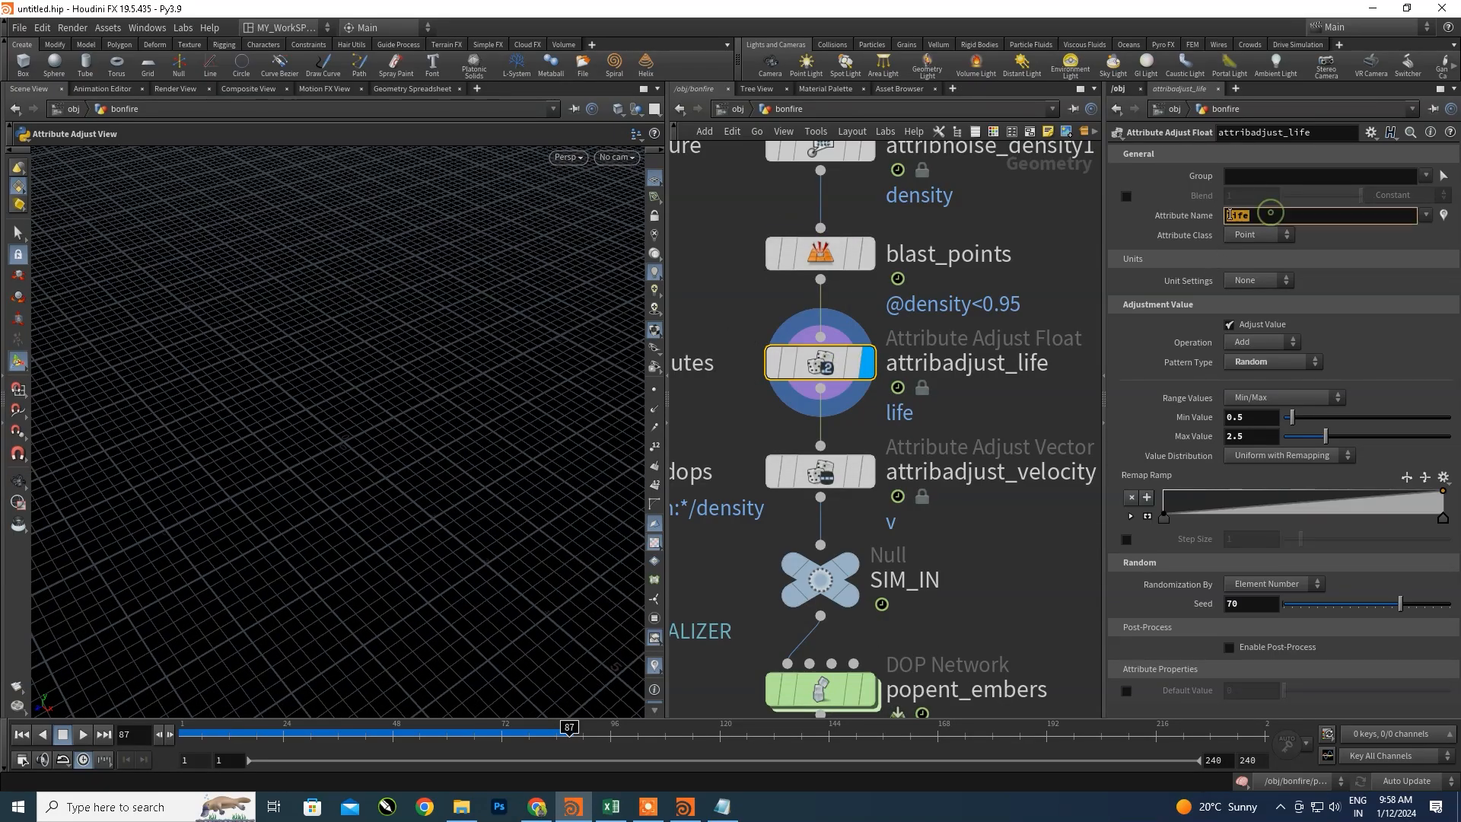
# - Review the attribadjust_velocity settings, display the node's output, and play the animation from the first frame
pyautogui.click(1427, 217)
pyautogui.click(1427, 217)
pyautogui.click(821, 470)
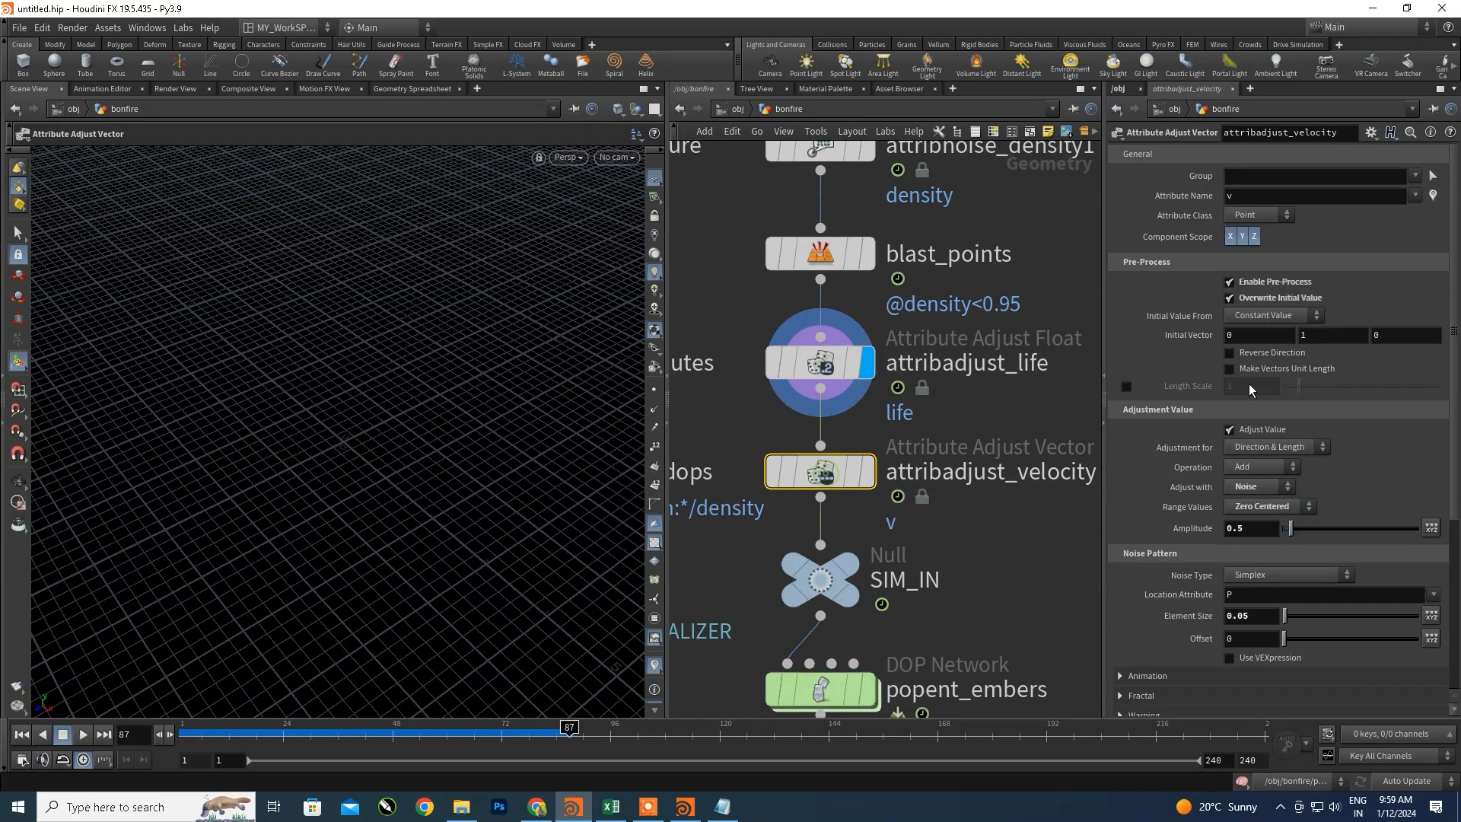
pyautogui.moveTo(934, 416); pyautogui.dragTo(929, 359, button='middle')
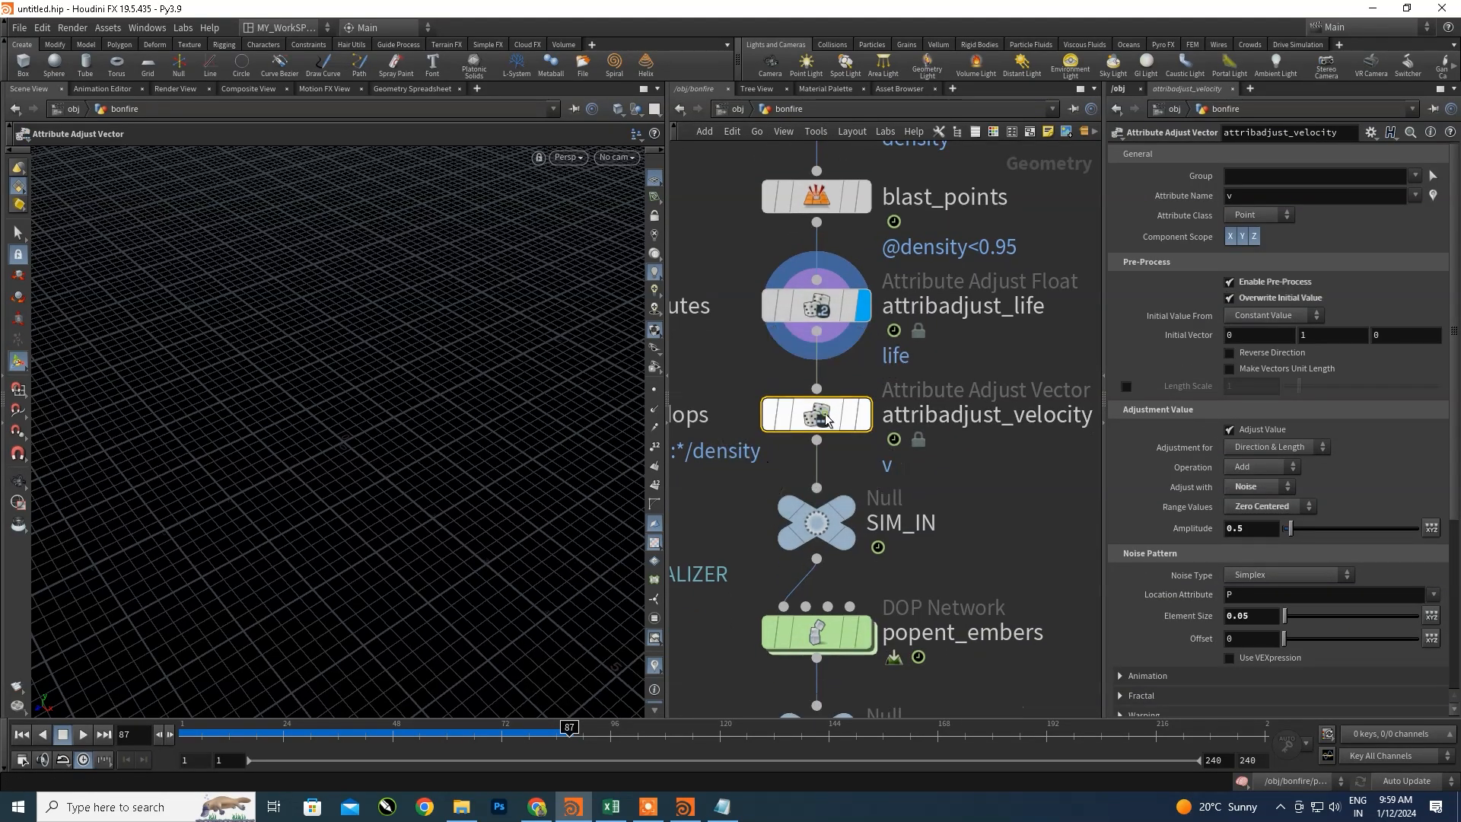
pyautogui.click(867, 415)
pyautogui.scroll(5, 358, 499)
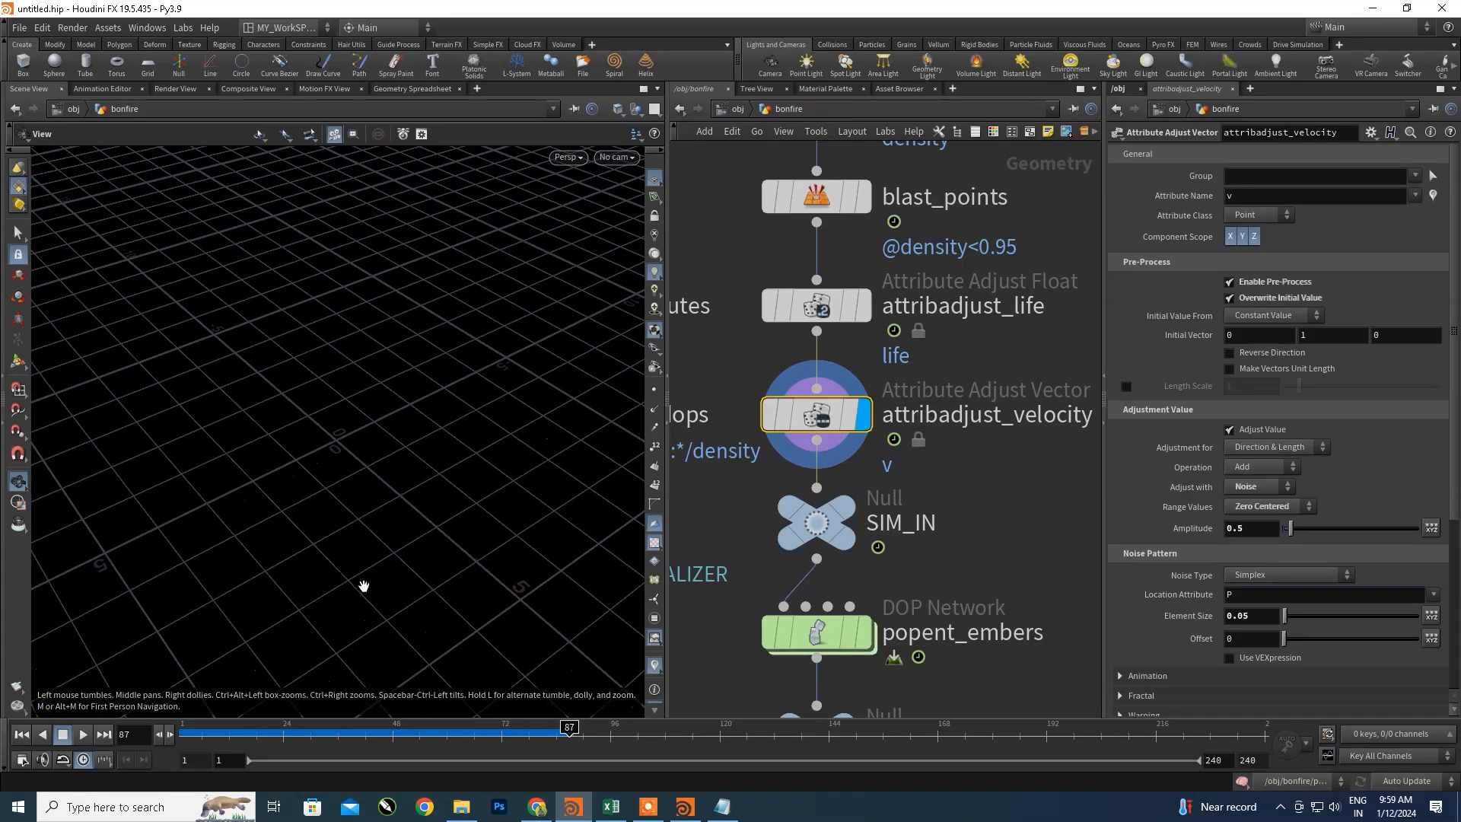
pyautogui.click(21, 734)
pyautogui.click(83, 736)
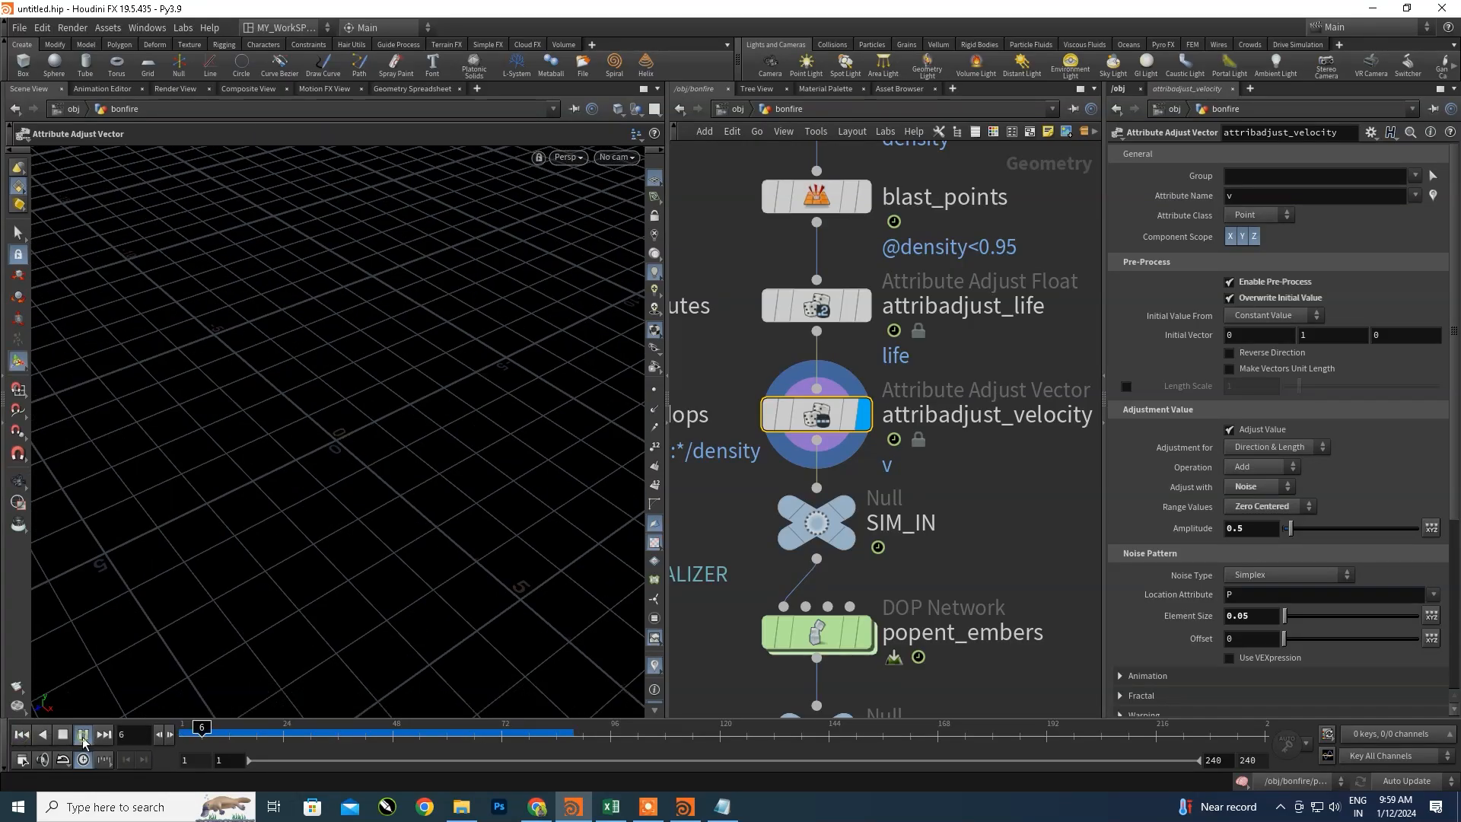
pyautogui.click(83, 735)
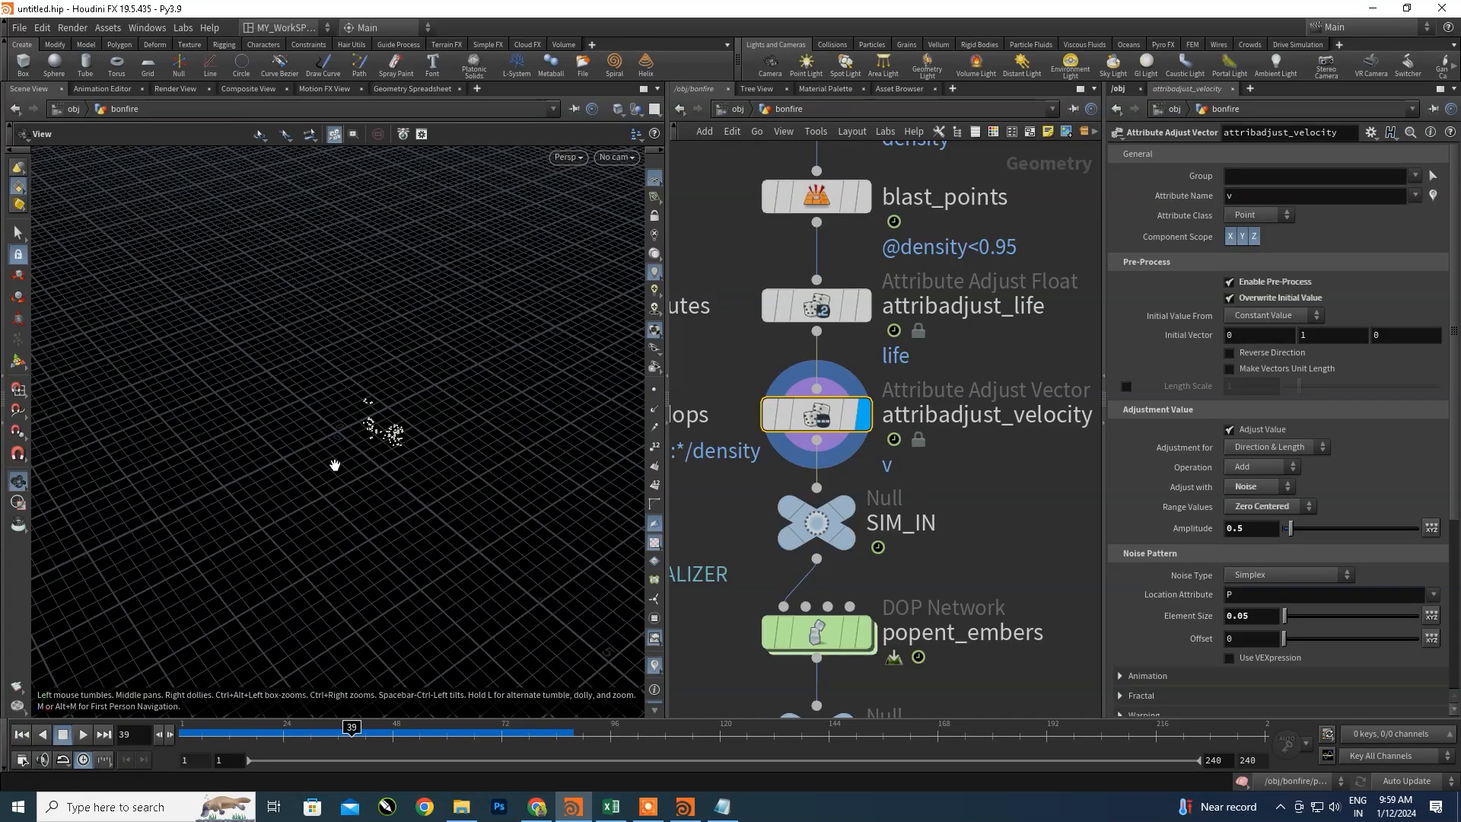
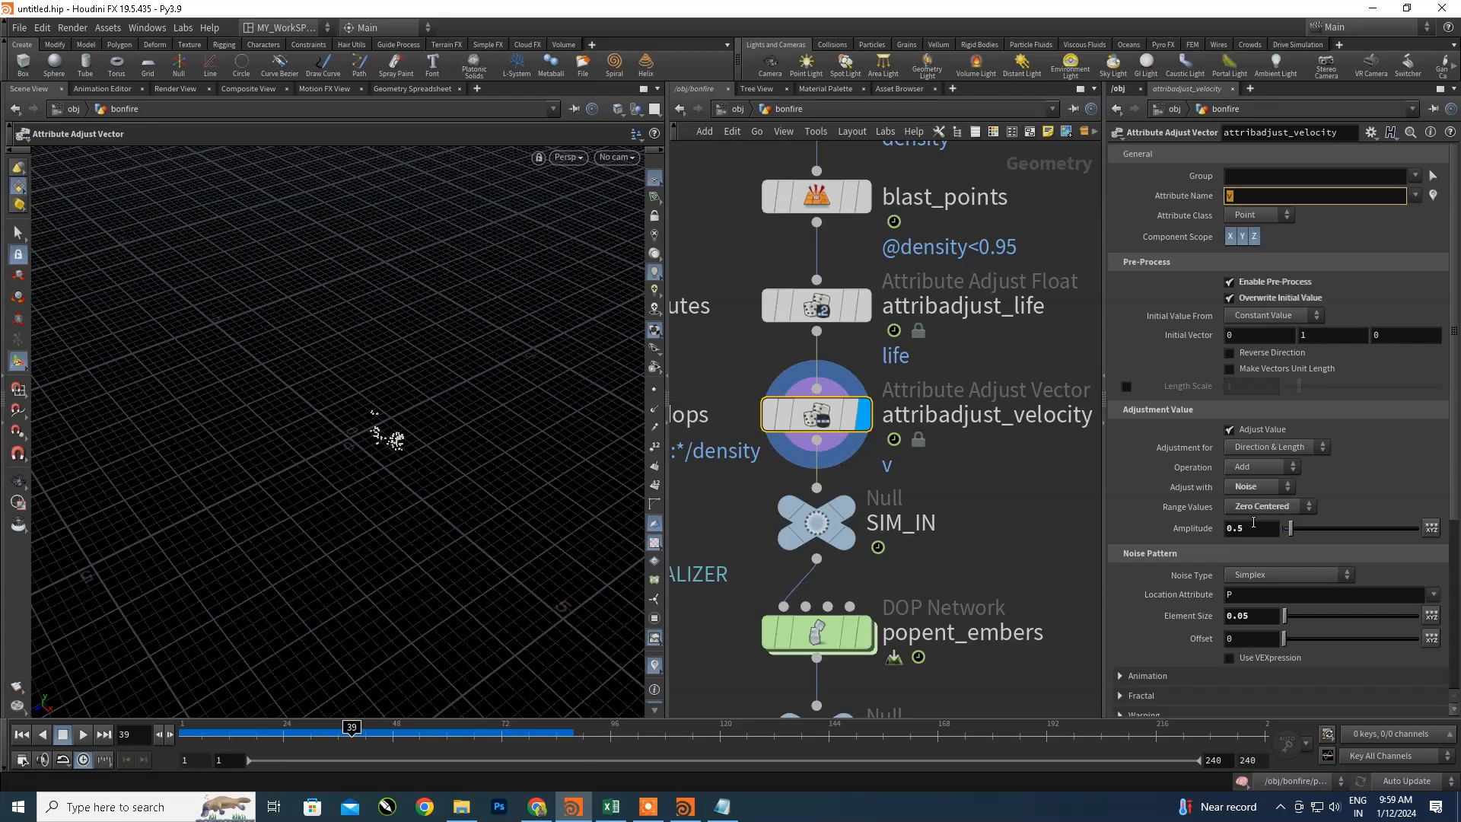
# - Survey the ember branch by selecting its nodes from sort_points through RENDER_EMBERS, and clear the selection
pyautogui.scroll(-3, 984, 433)
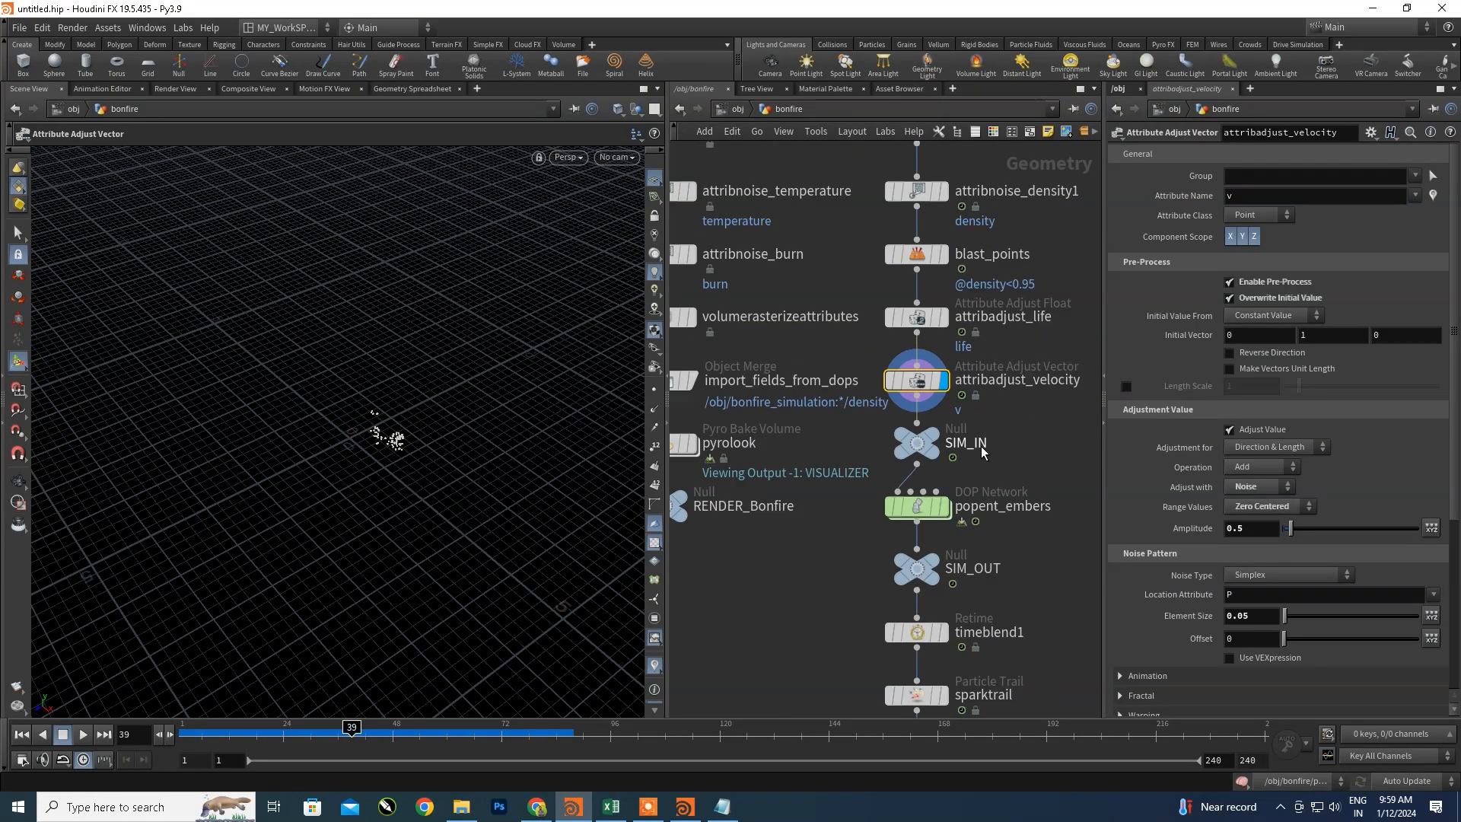
pyautogui.scroll(-3, 992, 414)
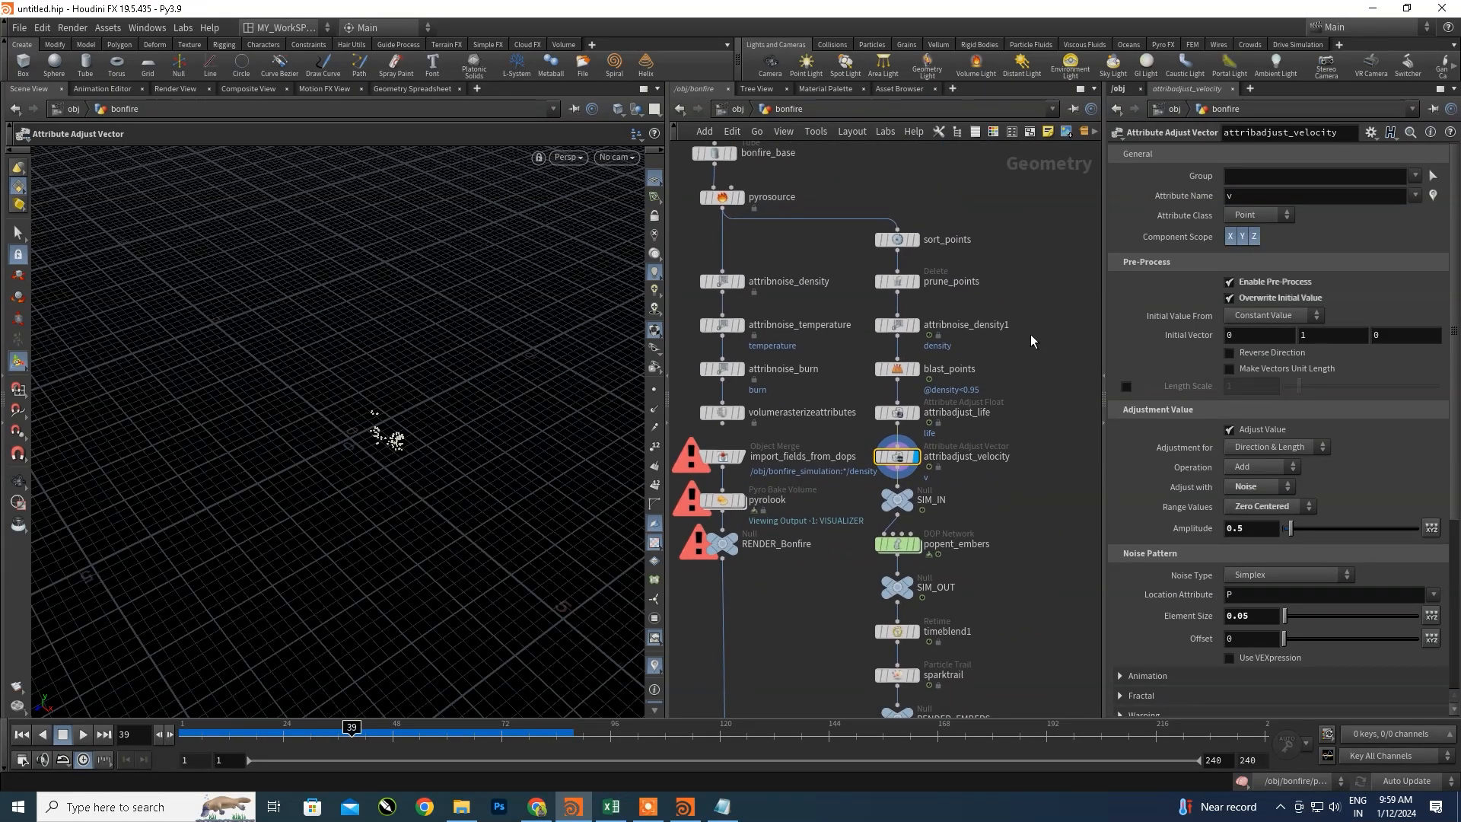
pyautogui.moveTo(1040, 238); pyautogui.dragTo(981, 649)
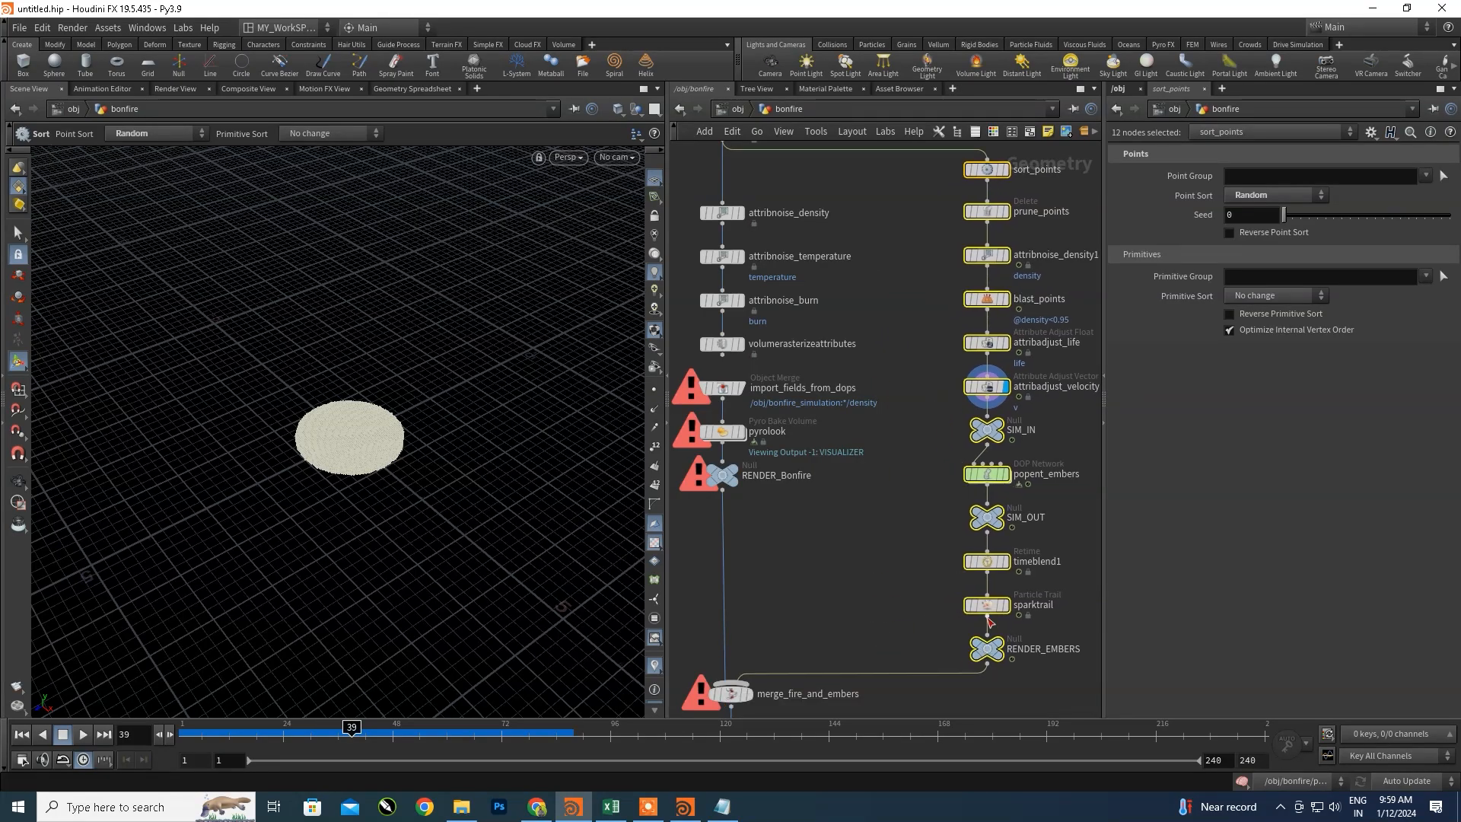
pyautogui.moveTo(1017, 496); pyautogui.dragTo(785, 529, button='middle')
pyautogui.click(911, 345)
pyautogui.scroll(5, 926, 391)
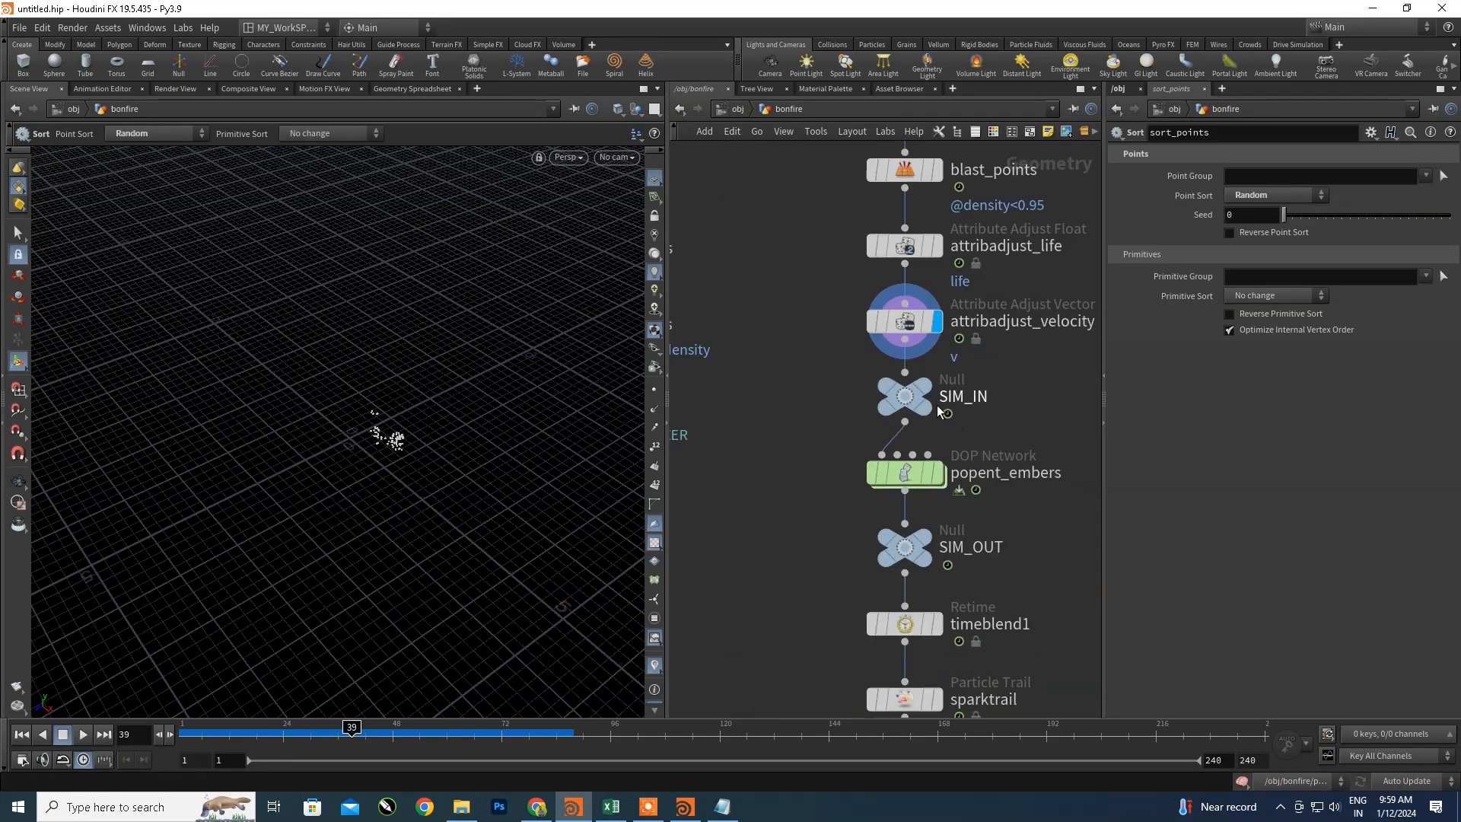
# - Select and display the SIM_IN null, and play its points from the first frame
pyautogui.click(922, 393)
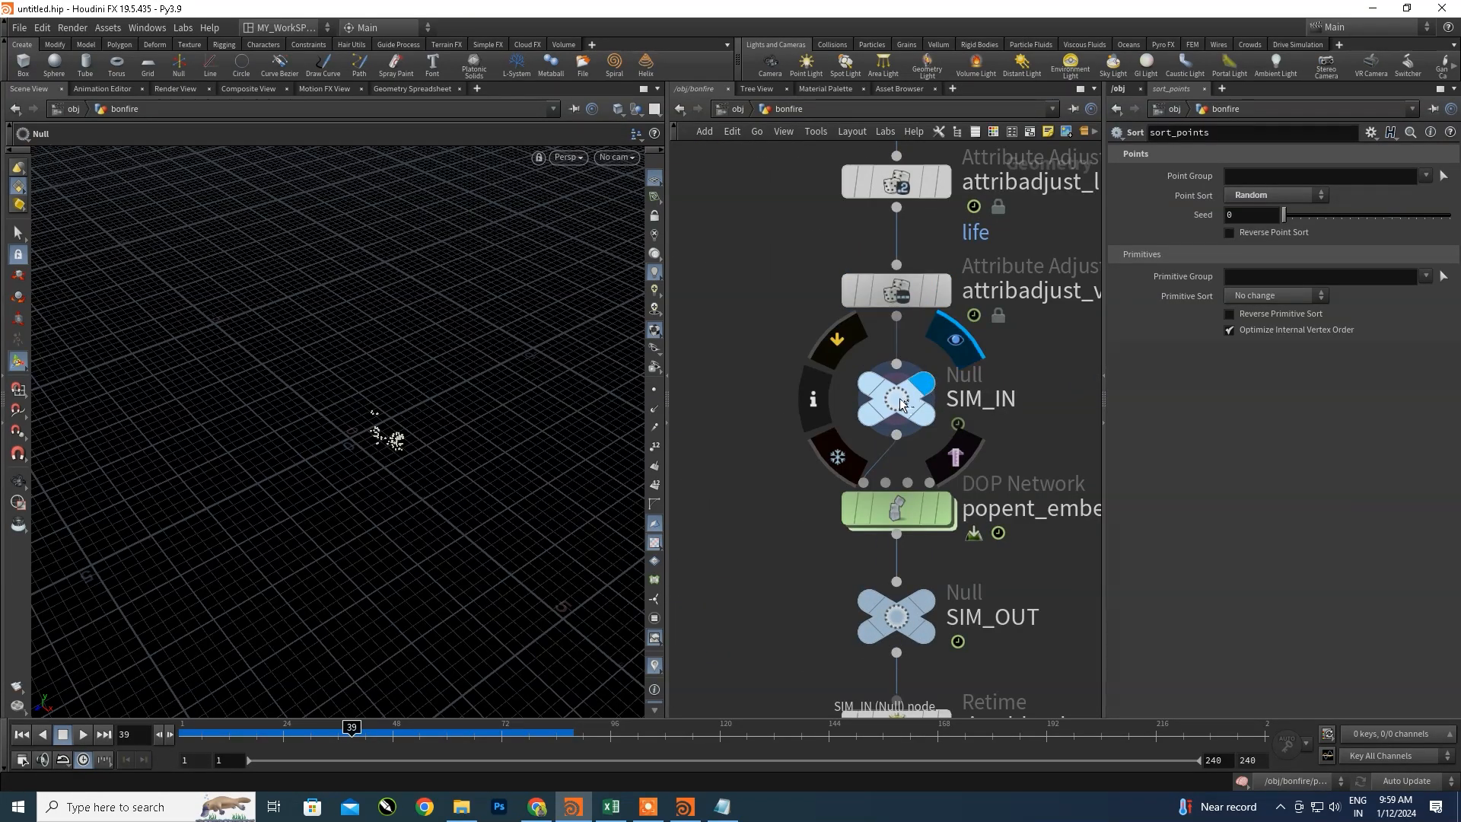
pyautogui.click(900, 404)
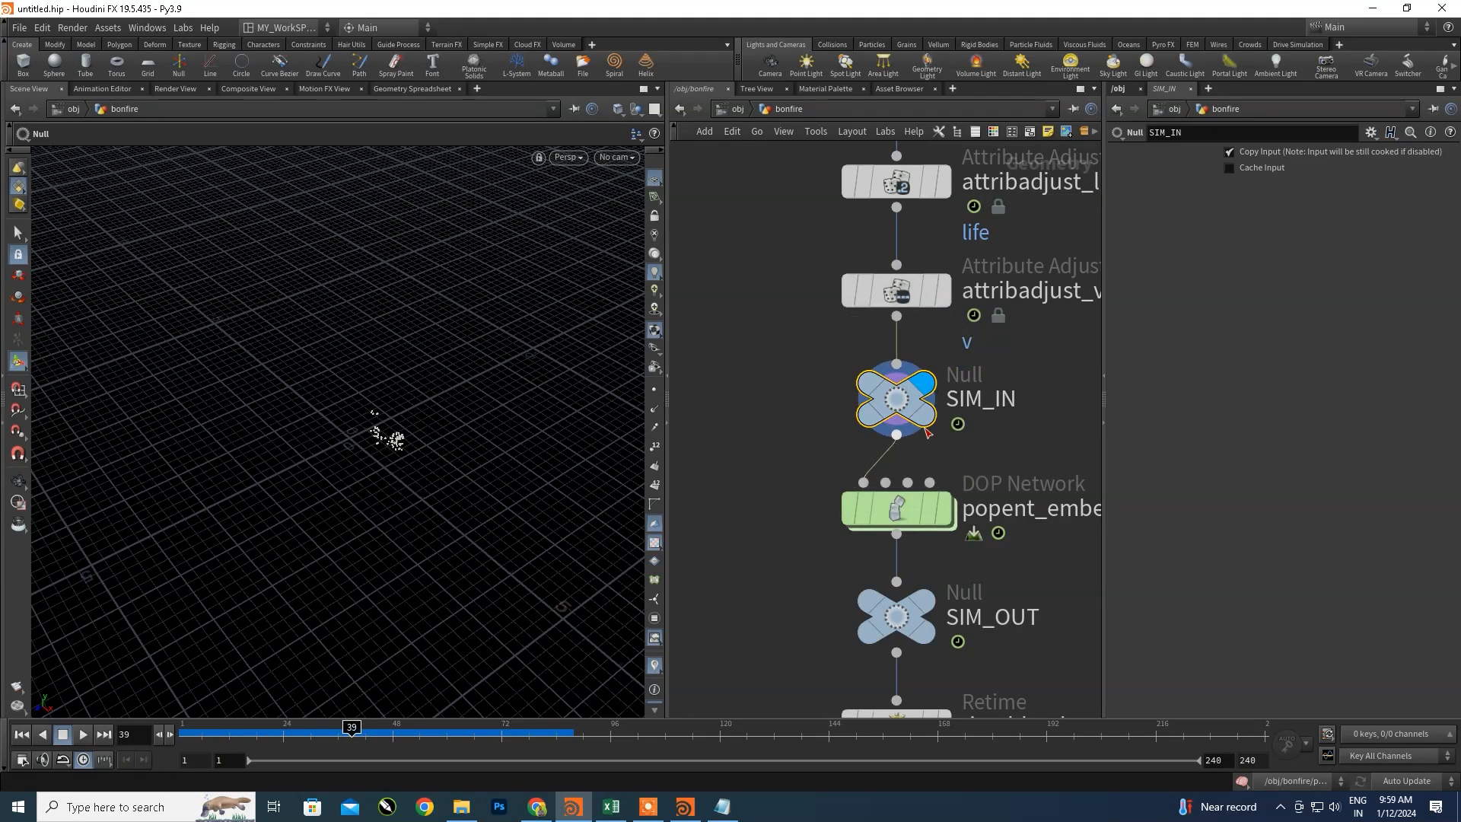
pyautogui.click(22, 734)
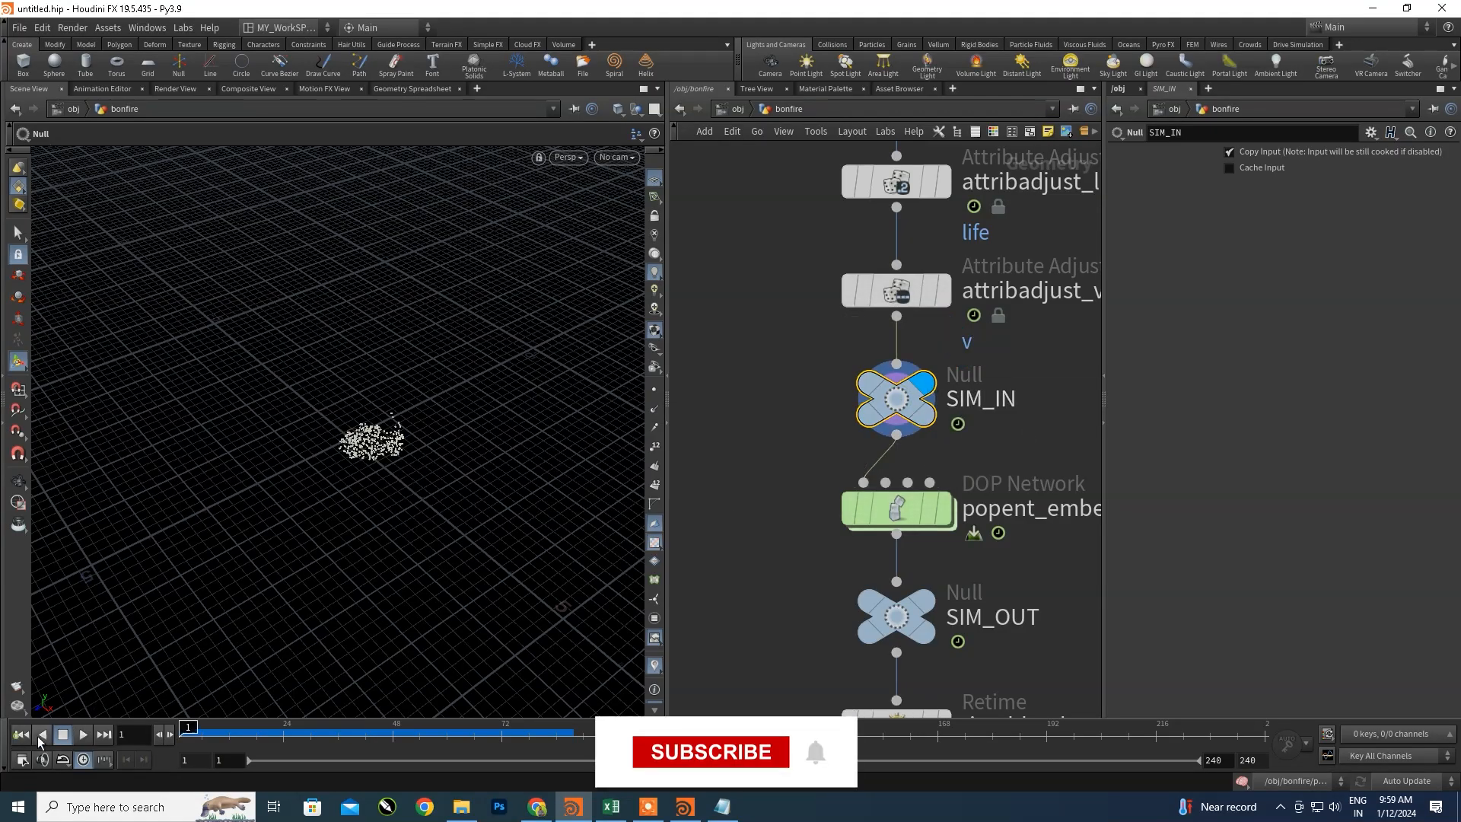
pyautogui.click(82, 735)
# - Enter the popent_embers DOP network, examine its particle source, force, drag and solver nodes, and return to the bonfire network
pyautogui.moveTo(1027, 541); pyautogui.dragTo(921, 446, button='middle')
pyautogui.scroll(-2, 848, 451)
pyautogui.scroll(3, 833, 472)
pyautogui.scroll(-2, 899, 456)
pyautogui.click(792, 413)
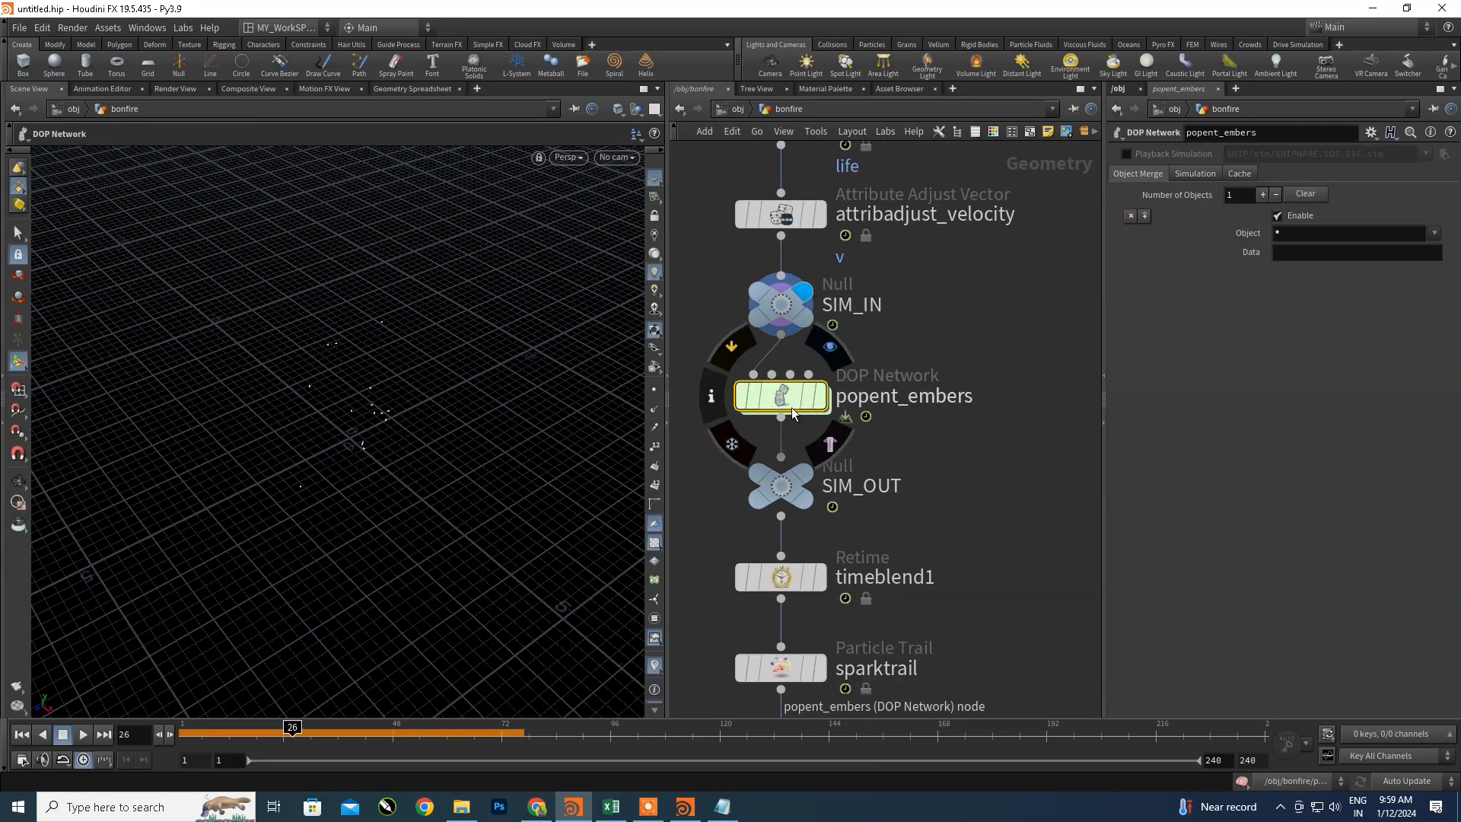
pyautogui.press('i')
pyautogui.moveTo(1043, 197); pyautogui.dragTo(685, 680)
pyautogui.moveTo(1029, 376); pyautogui.dragTo(945, 384, button='middle')
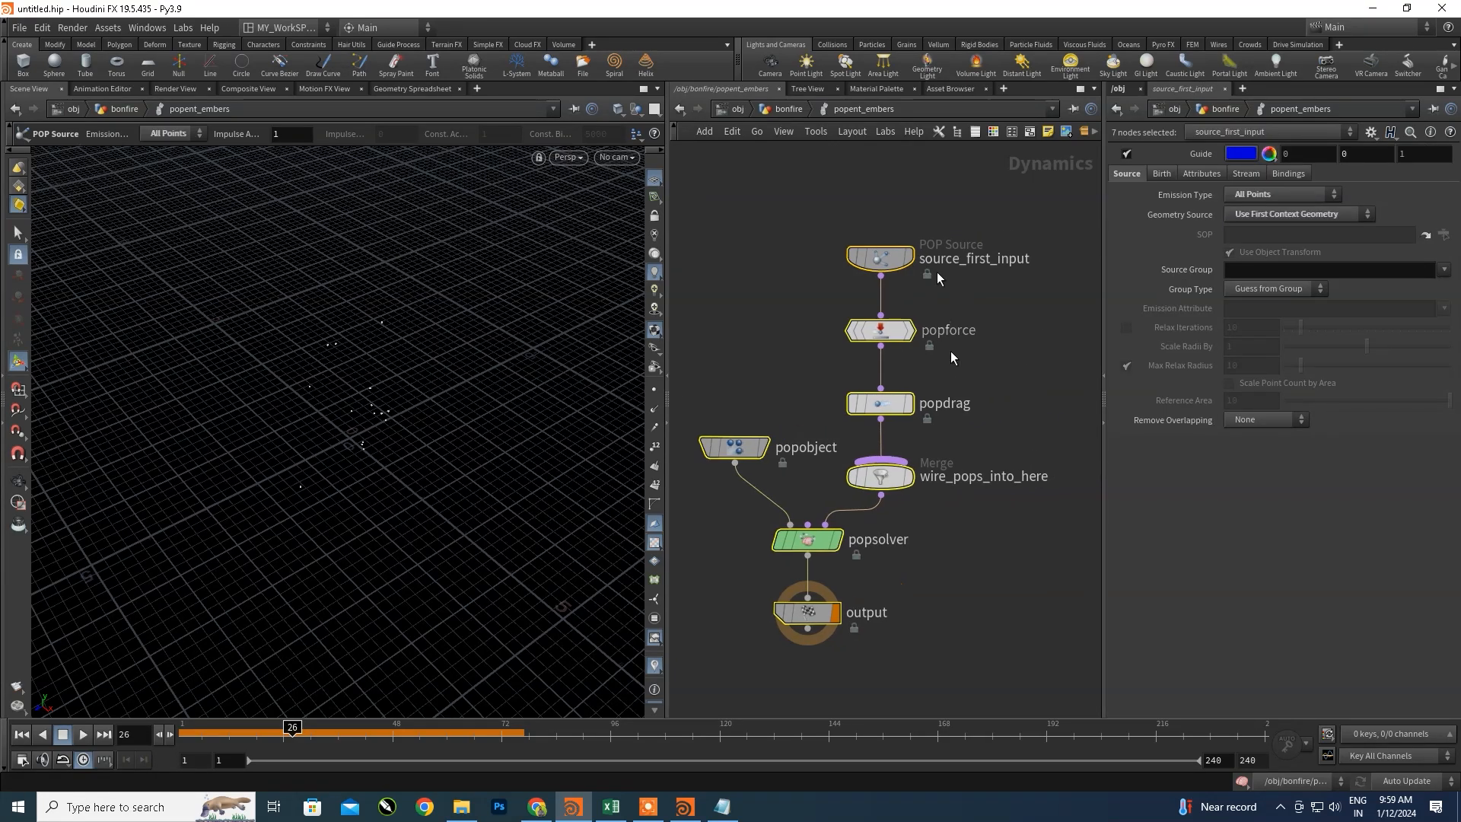
pyautogui.click(966, 214)
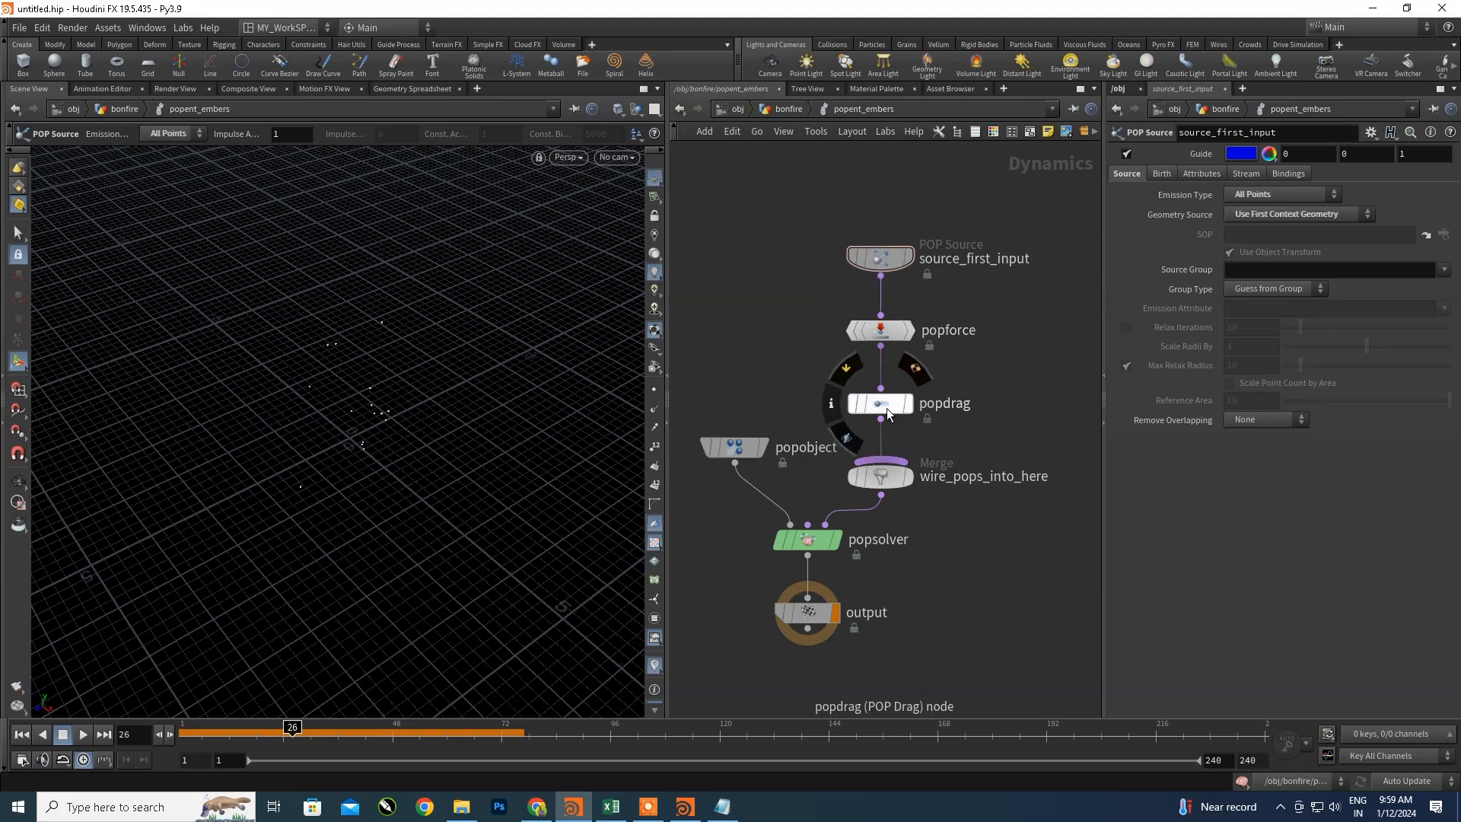
pyautogui.moveTo(950, 434); pyautogui.dragTo(971, 369, button='middle')
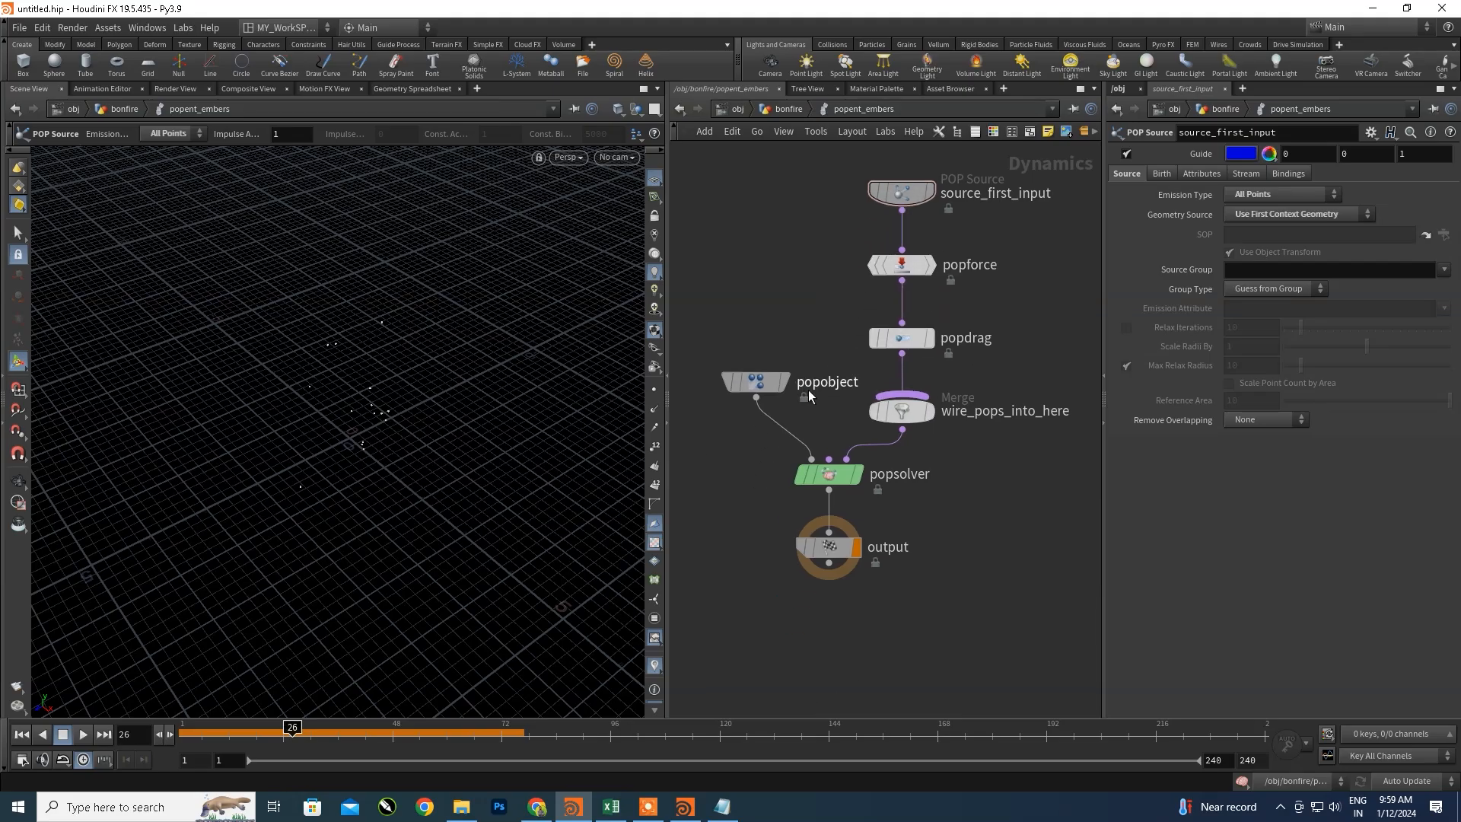
pyautogui.click(789, 109)
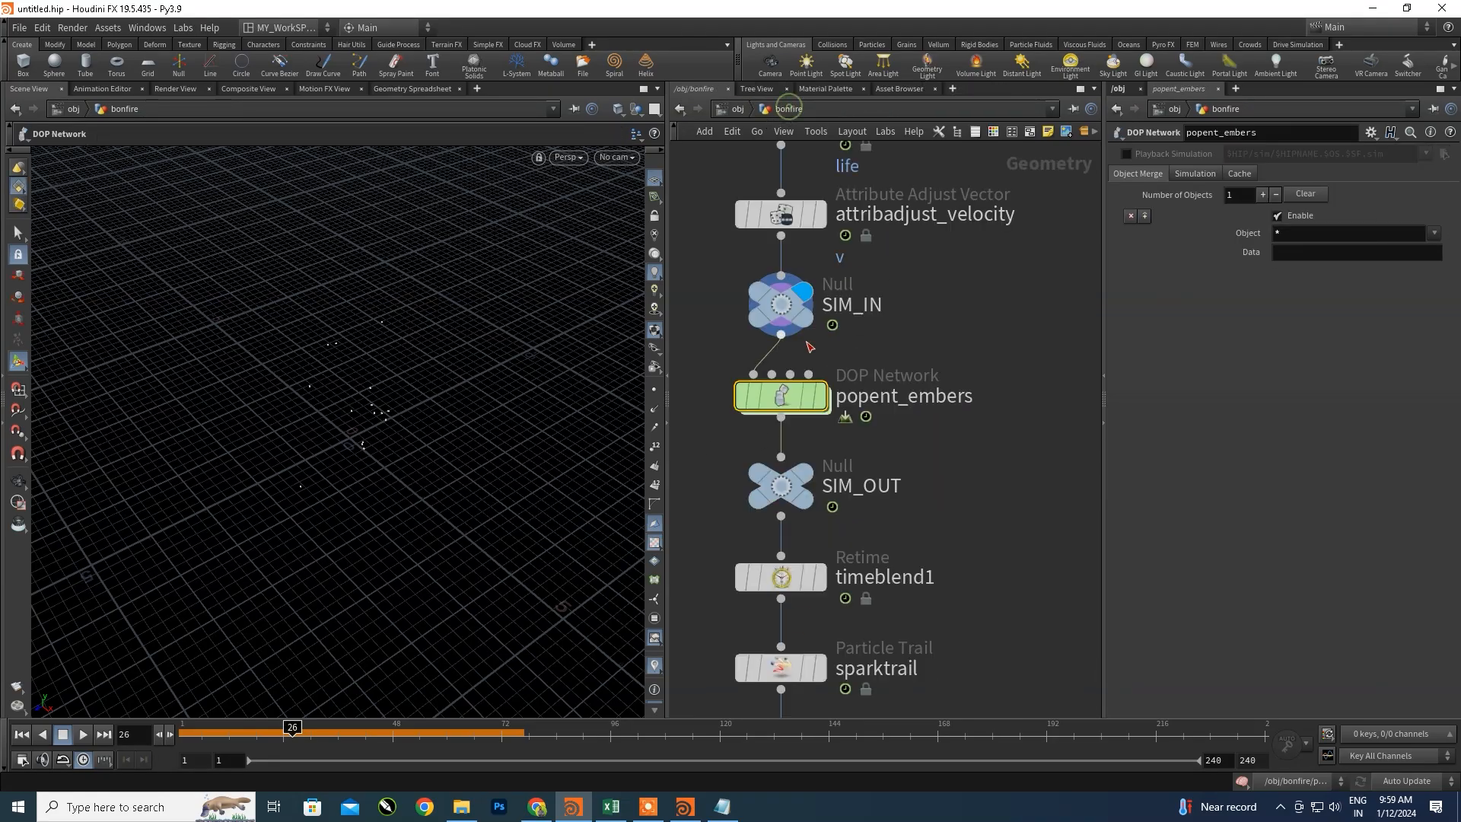
# - Display the SIM_OUT null and play the ember particle simulation from the first frame
pyautogui.moveTo(872, 445); pyautogui.dragTo(991, 360, button='middle')
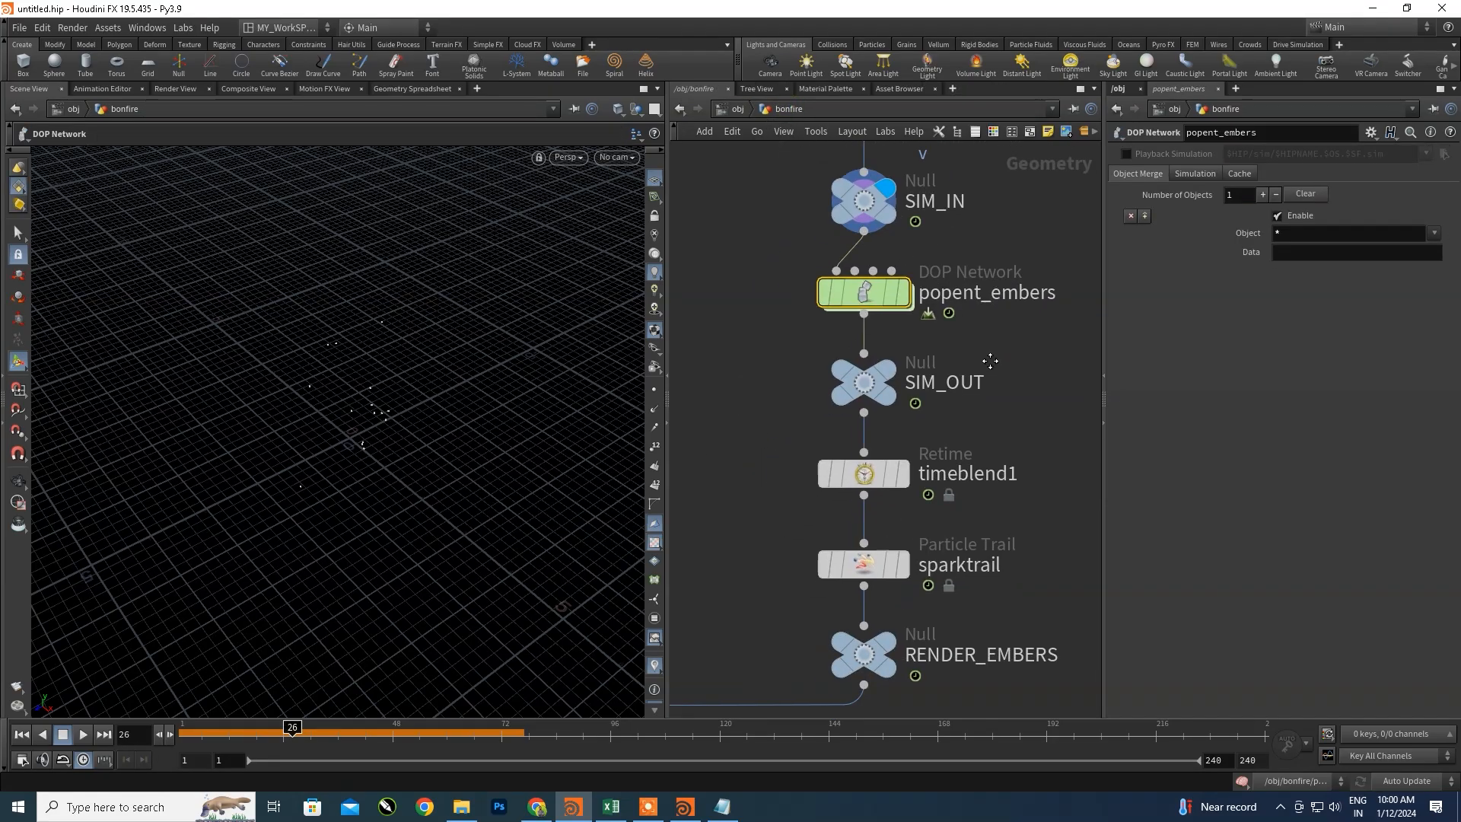
pyautogui.click(890, 370)
pyautogui.click(22, 735)
pyautogui.click(83, 734)
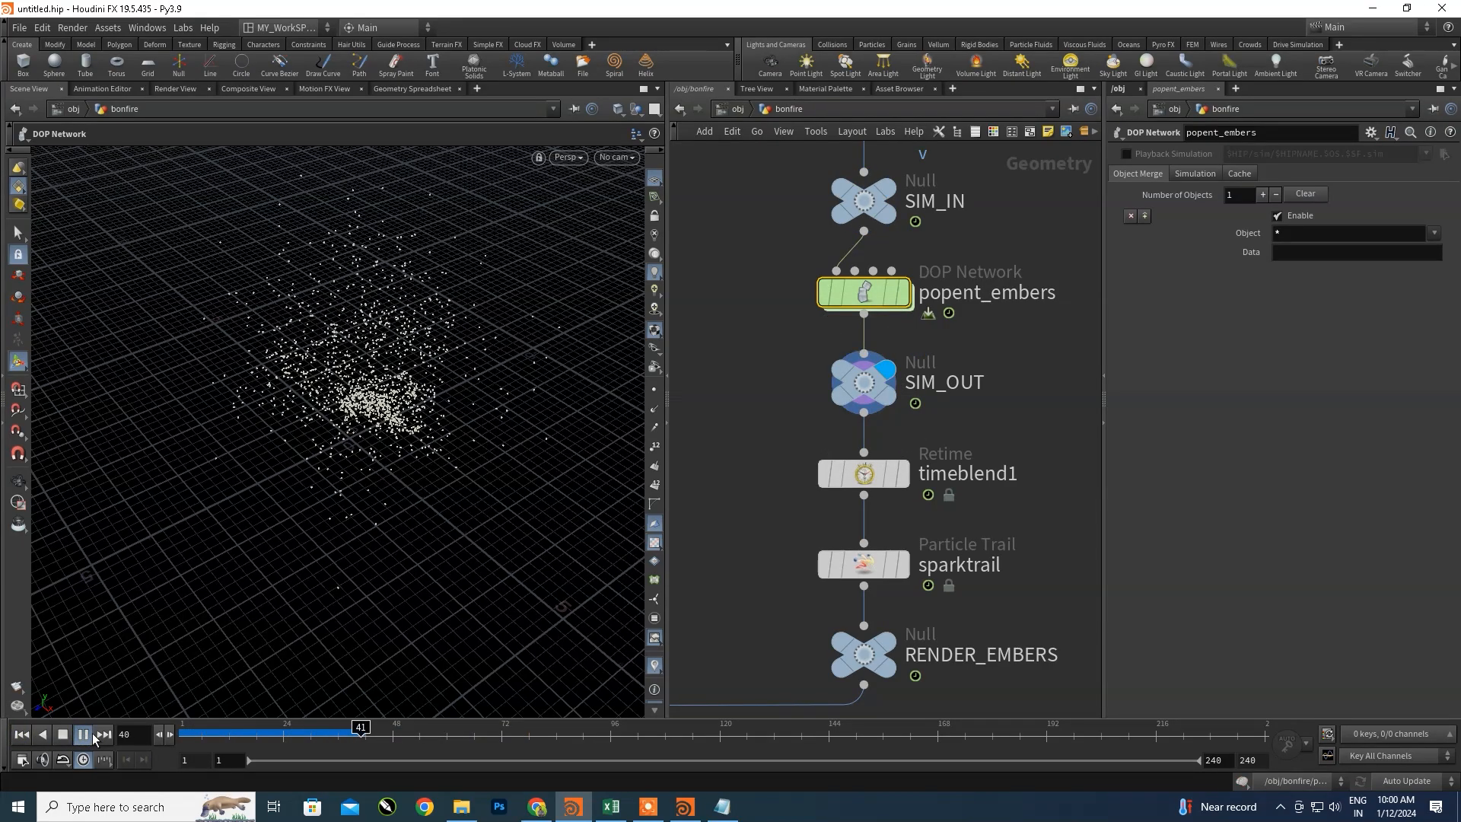
pyautogui.click(92, 735)
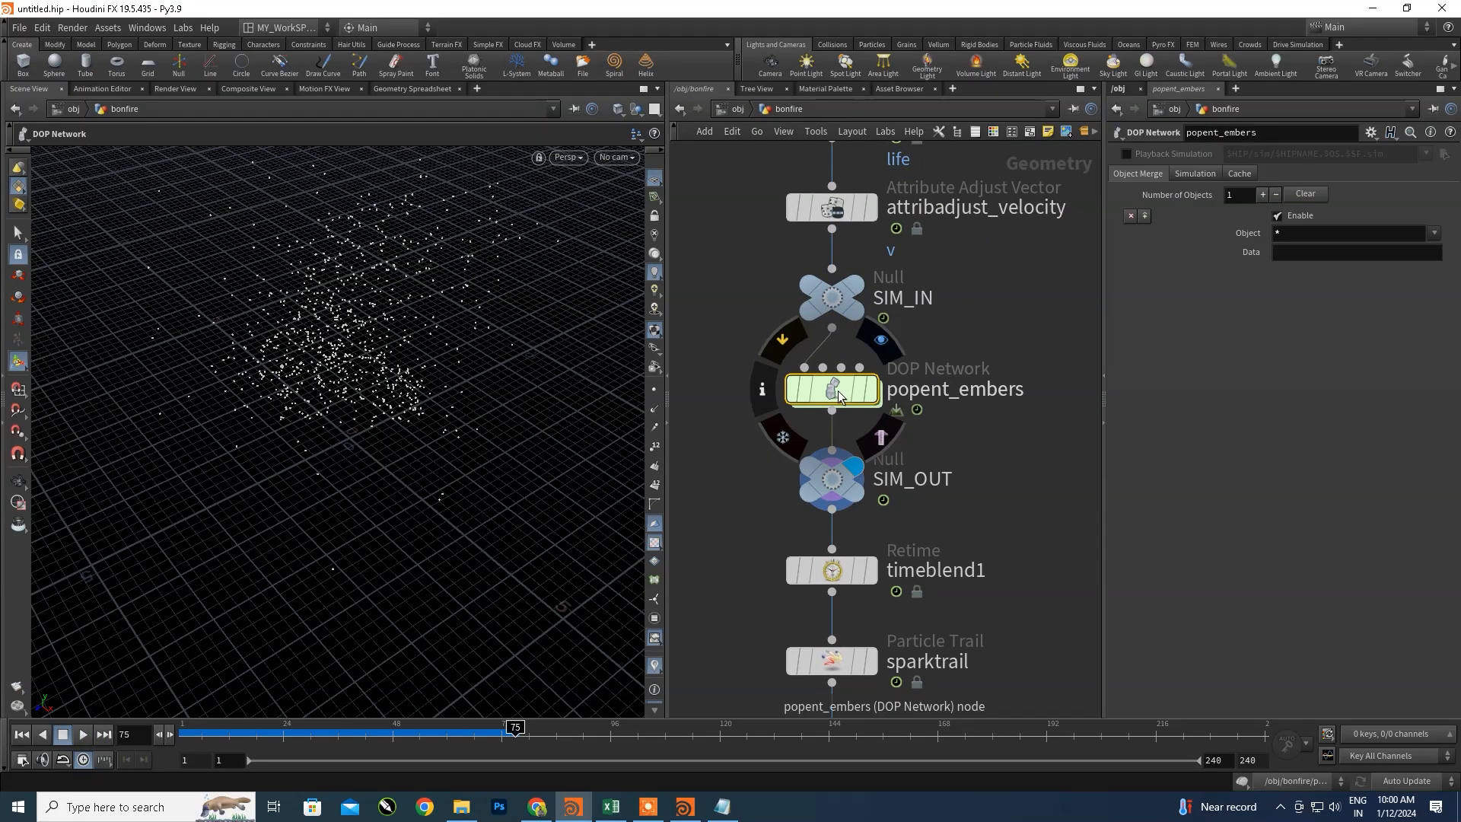
# - Reopen popent_embers, review the force and noise settings of popforce, and go back to the bonfire network
pyautogui.doubleClick(838, 385)
pyautogui.moveTo(954, 339); pyautogui.dragTo(942, 406, button='middle')
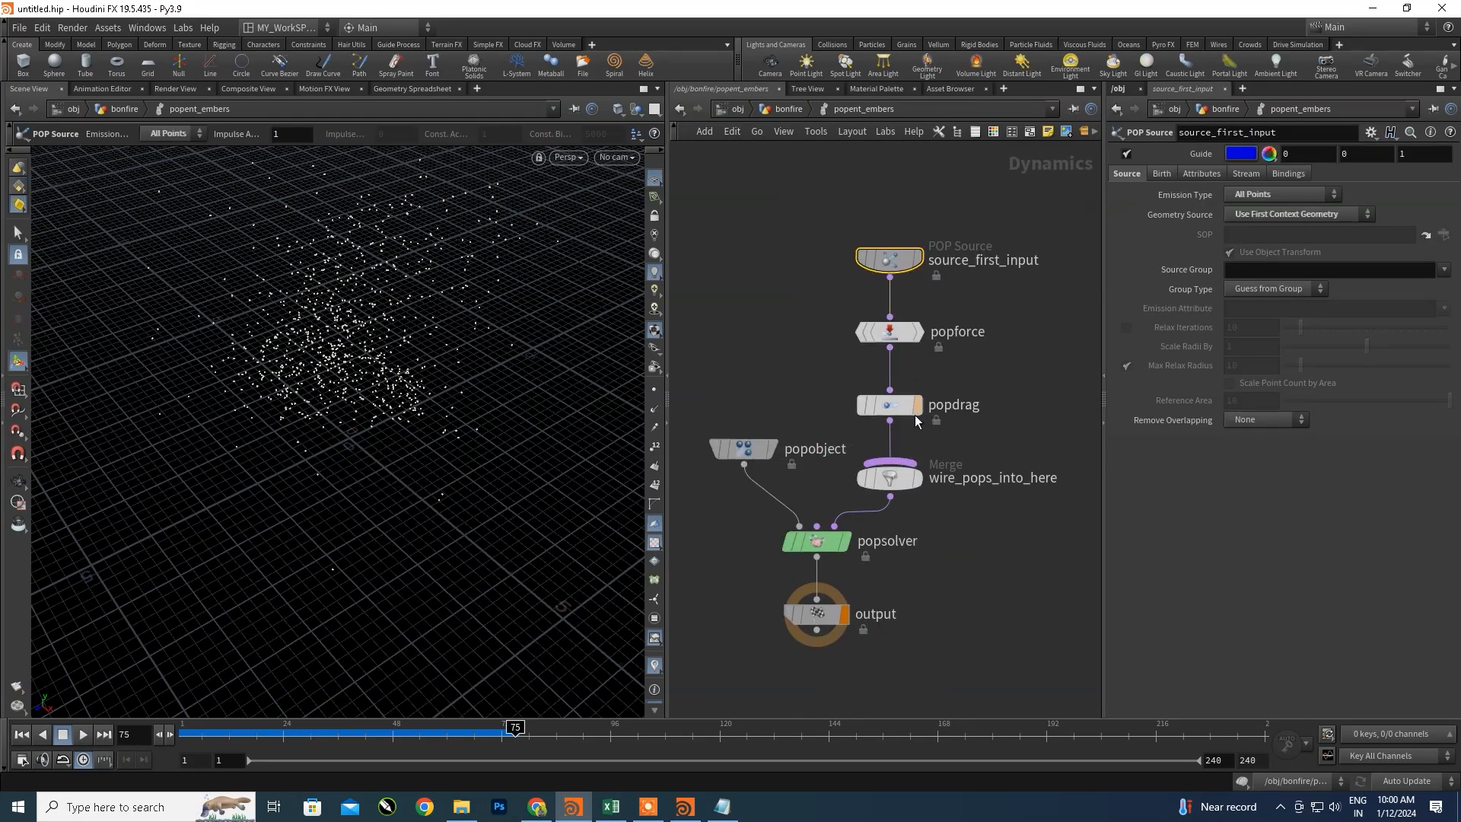
pyautogui.click(902, 338)
pyautogui.click(893, 331)
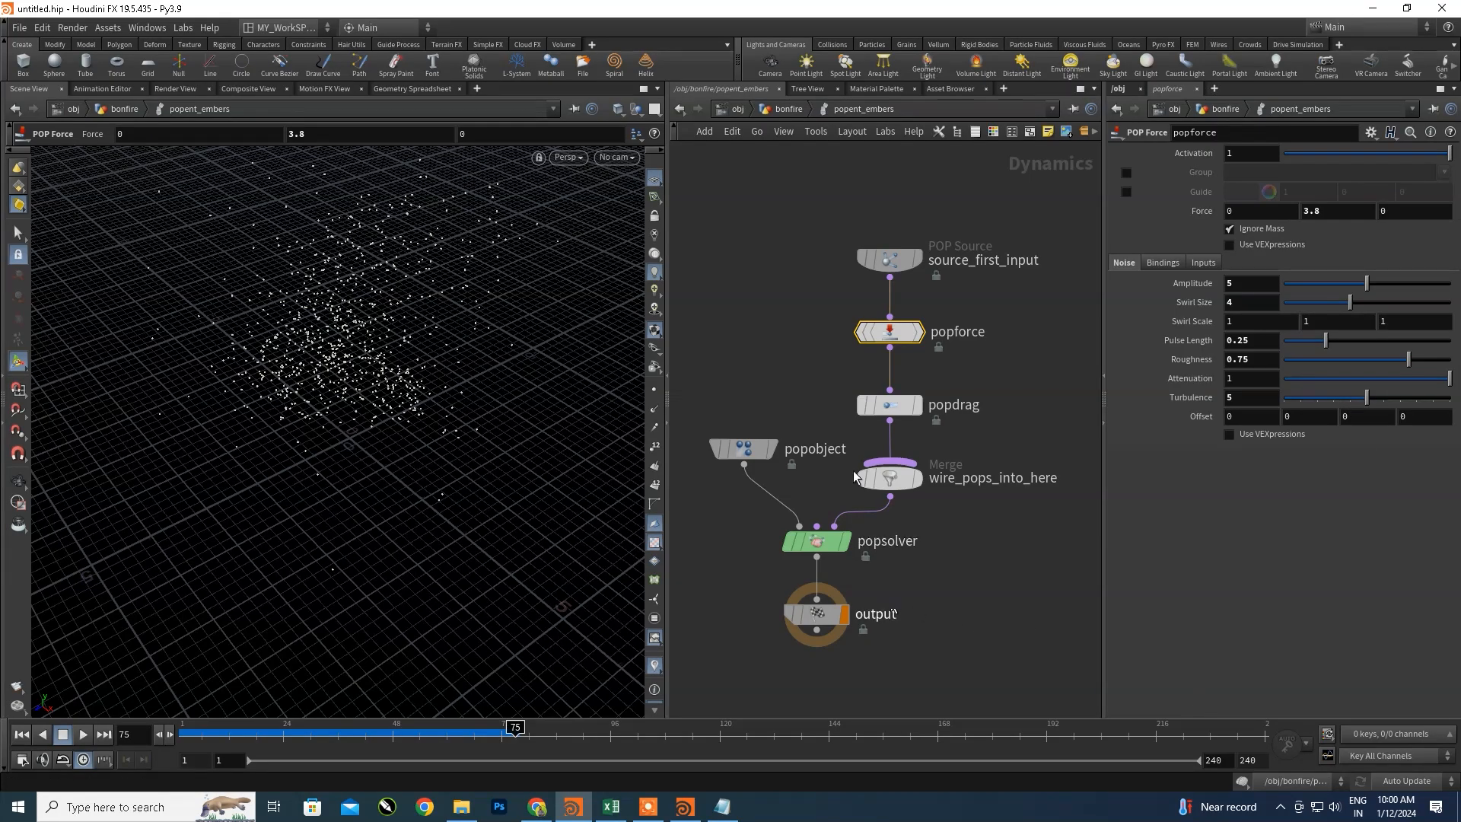
pyautogui.scroll(-1, 842, 477)
pyautogui.click(778, 108)
# - Review the timeblend1 Retime settings, display the node, and play the retimed embers from the first frame
pyautogui.scroll(-2, 870, 320)
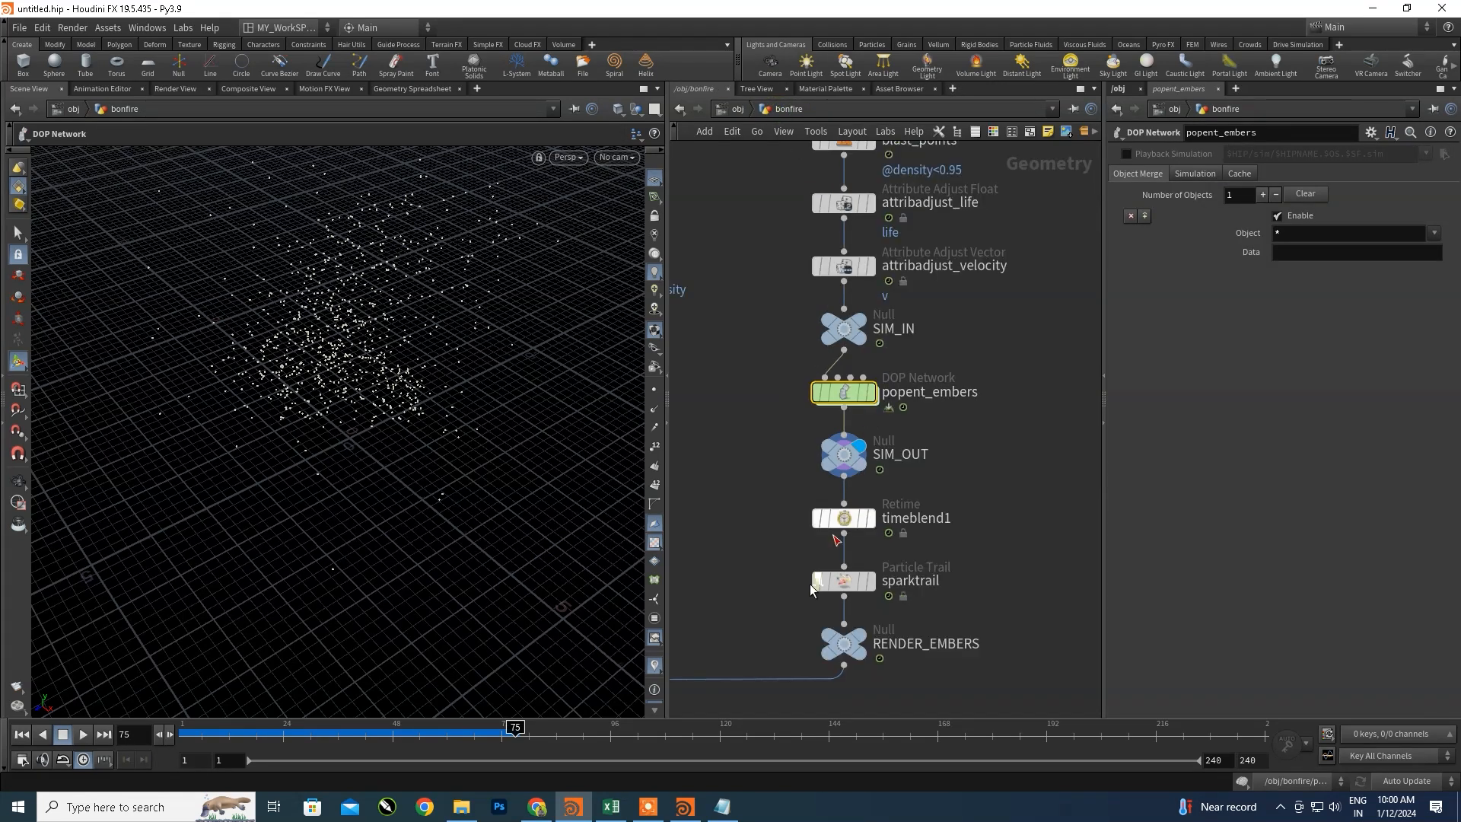
pyautogui.scroll(2, 882, 468)
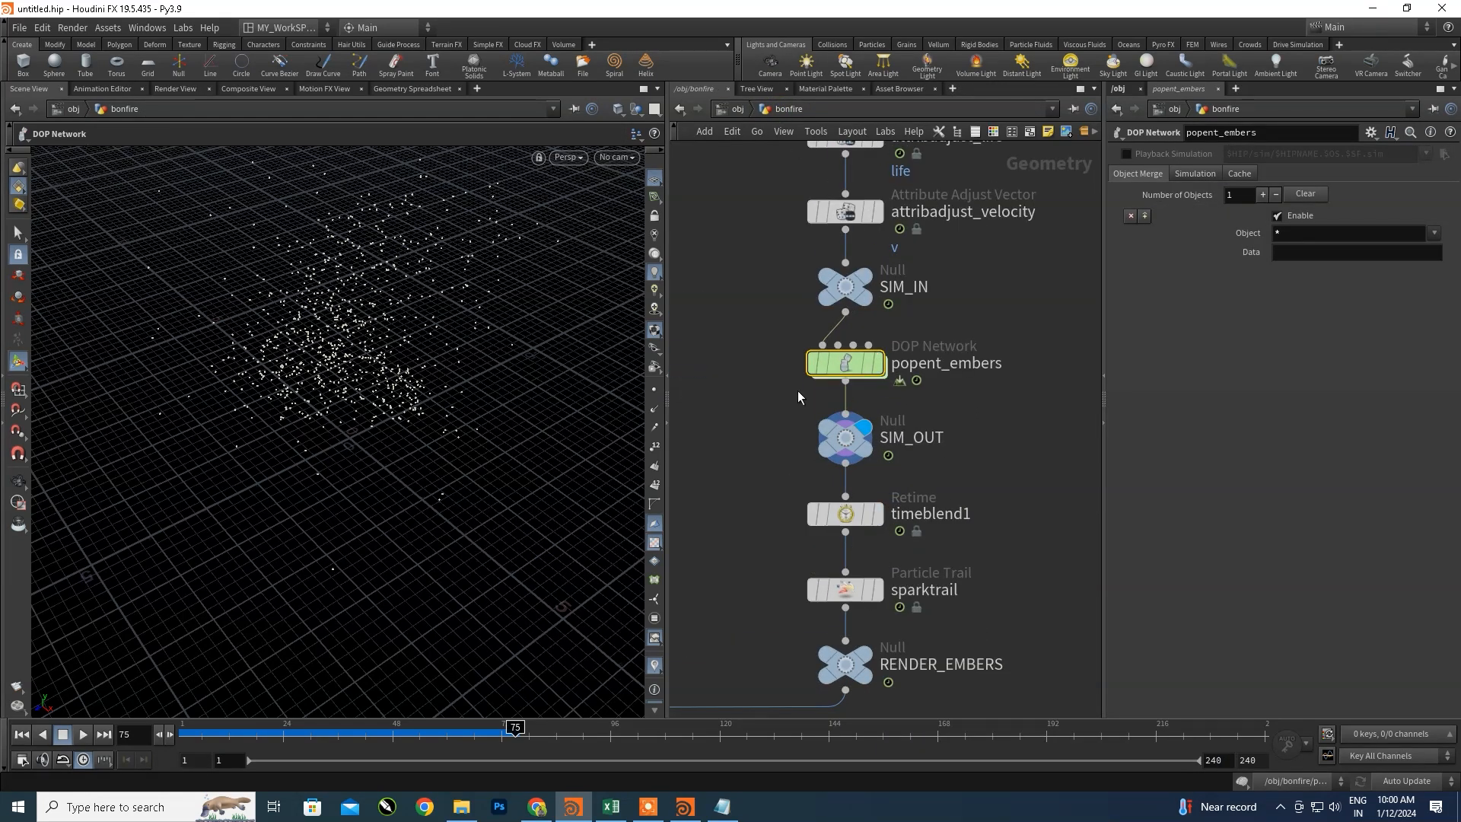
pyautogui.scroll(1, 909, 460)
pyautogui.moveTo(909, 459); pyautogui.dragTo(976, 326, button='middle')
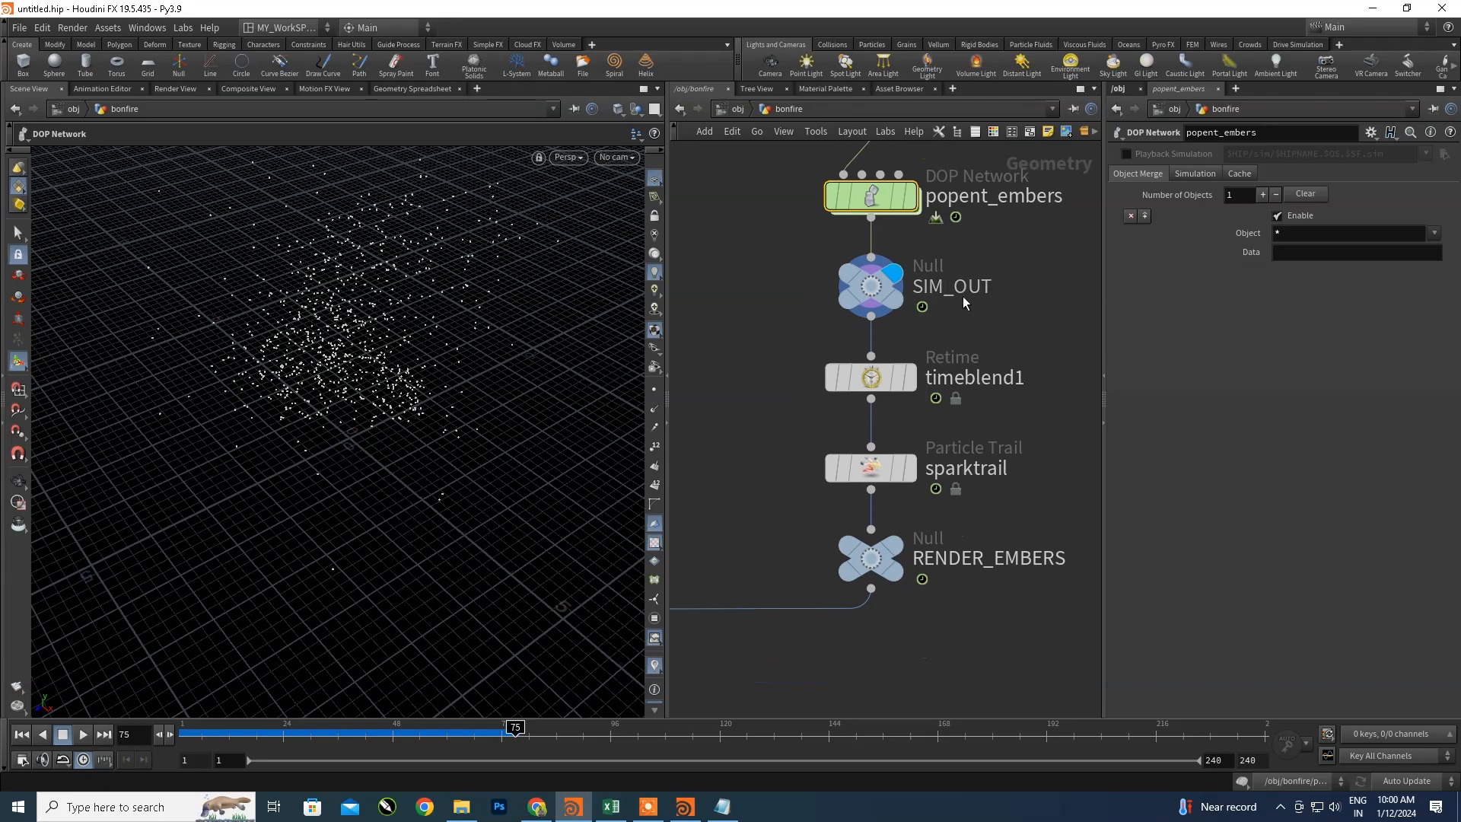
pyautogui.click(873, 379)
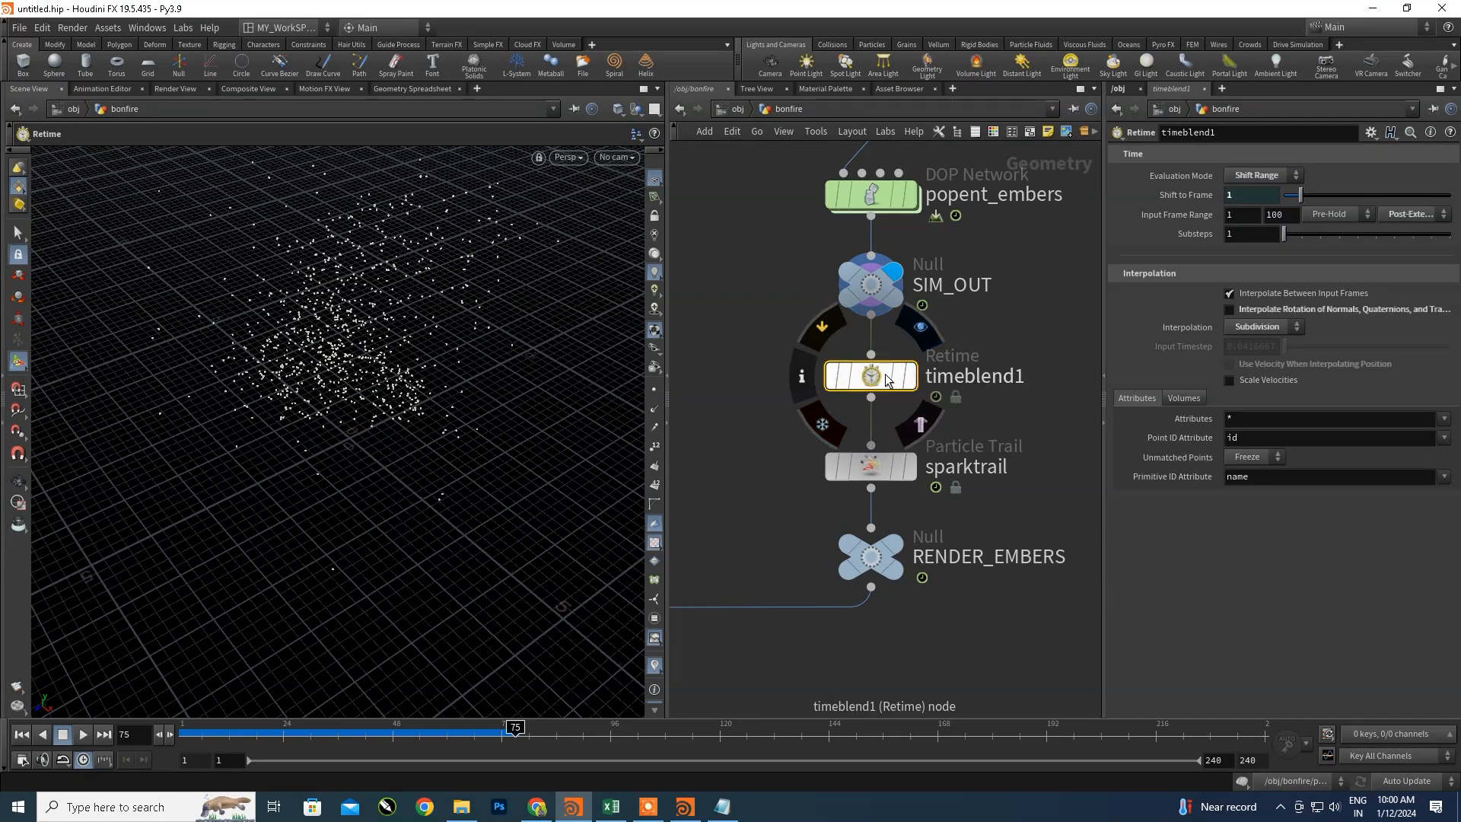
pyautogui.click(912, 378)
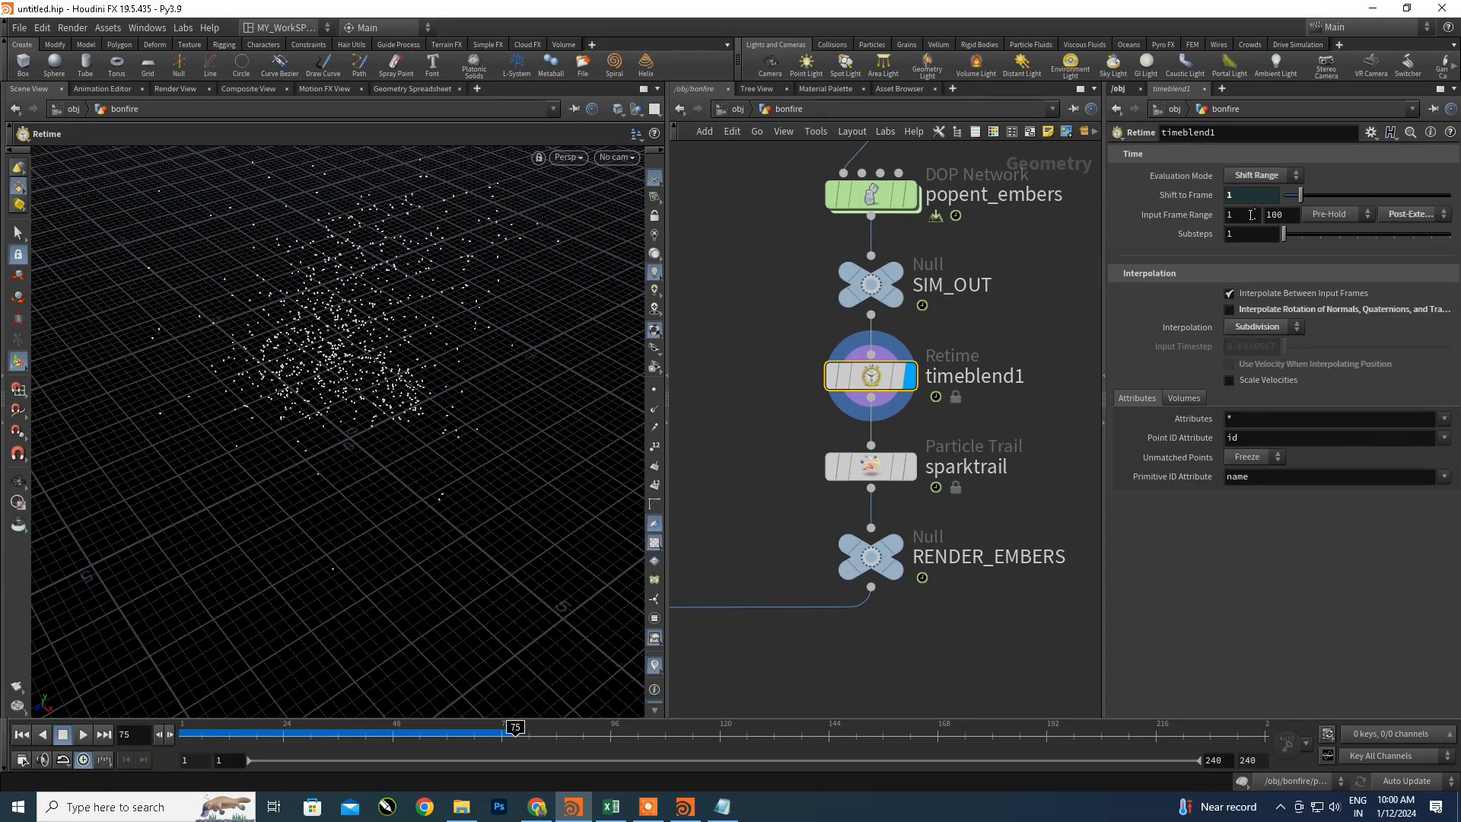
pyautogui.click(23, 735)
pyautogui.click(81, 736)
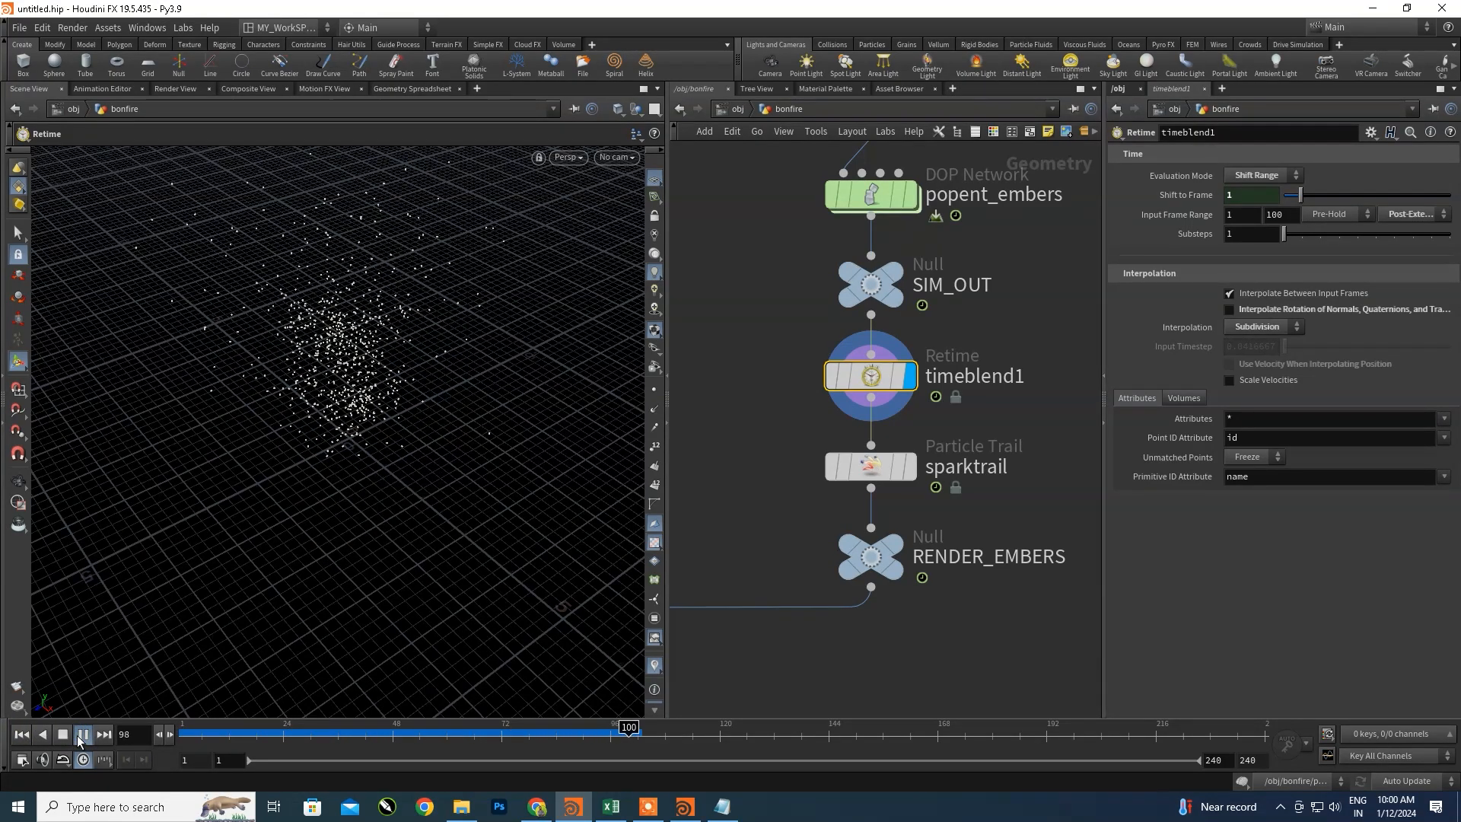
pyautogui.click(79, 735)
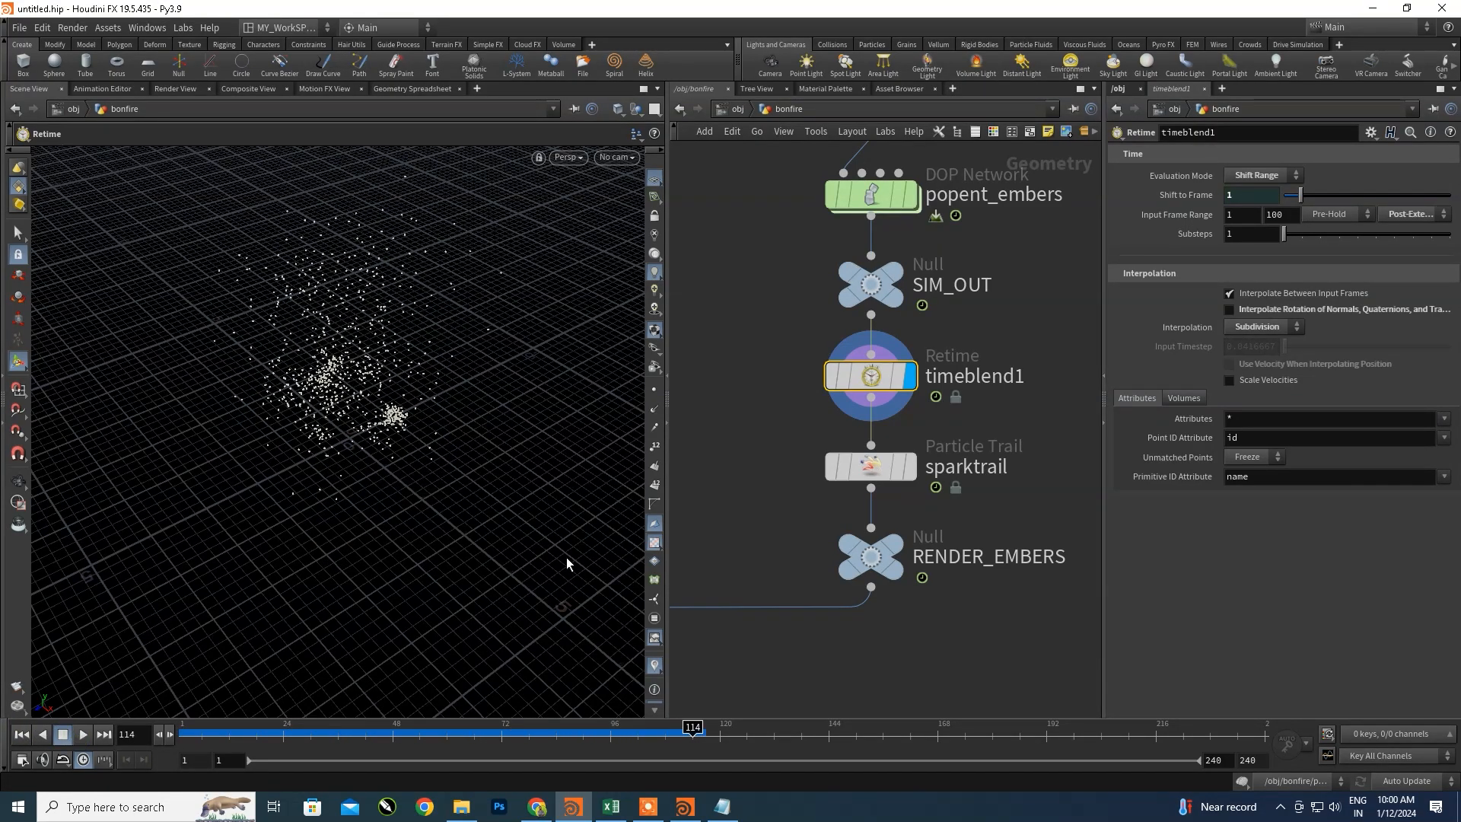
# - Select and display sparktrail, and examine its particle trails up close in the viewport
pyautogui.click(877, 471)
pyautogui.click(910, 467)
pyautogui.press('Escape')
pyautogui.scroll(5, 335, 396)
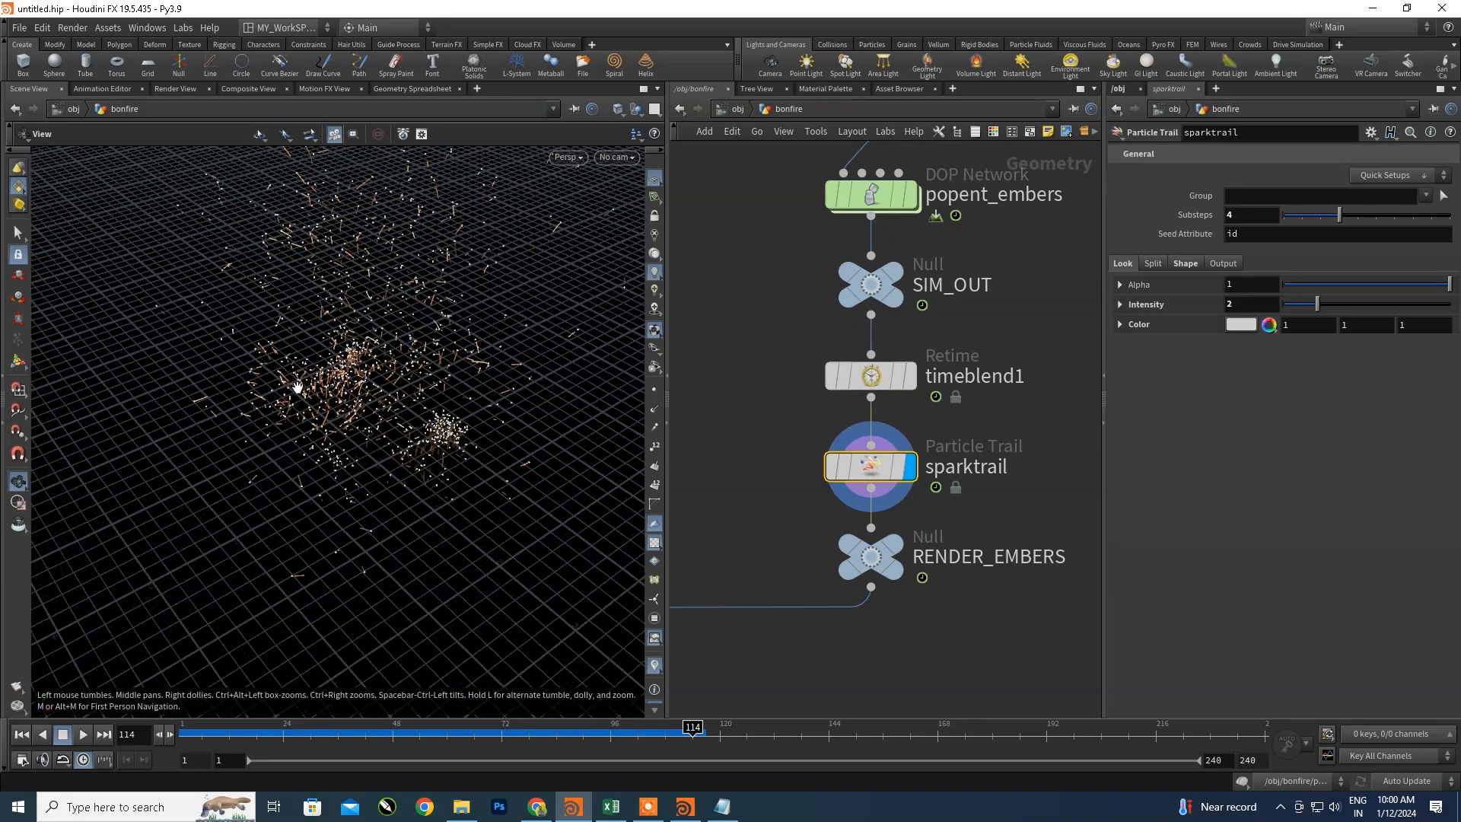
pyautogui.moveTo(334, 400); pyautogui.dragTo(598, 466, button='right')
# - Add a new Particle Trail node in the empty space beside the ember chain, near sparktrail
pyautogui.click(748, 473)
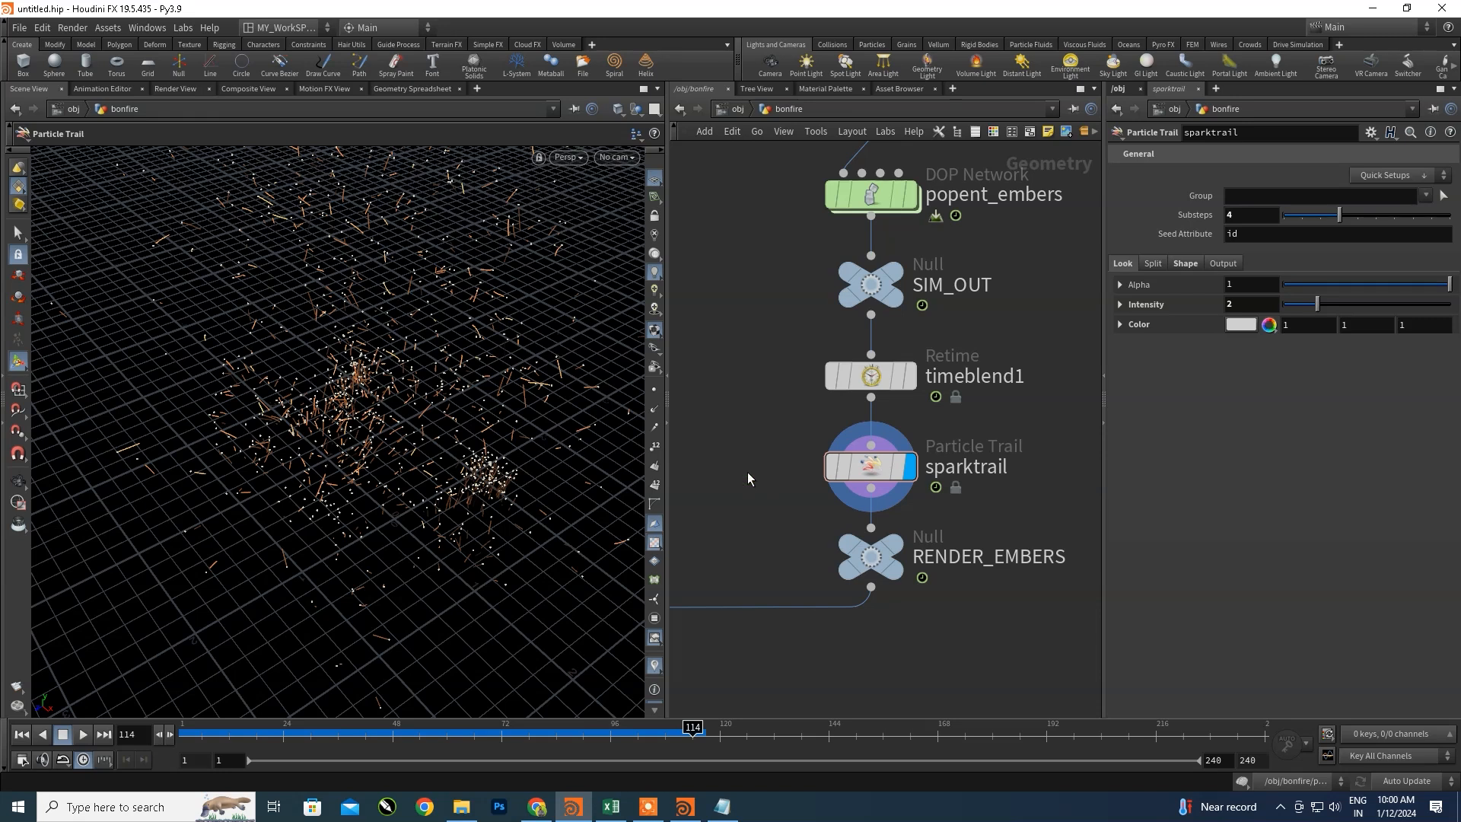
pyautogui.press('Tab')
pyautogui.write('partic')
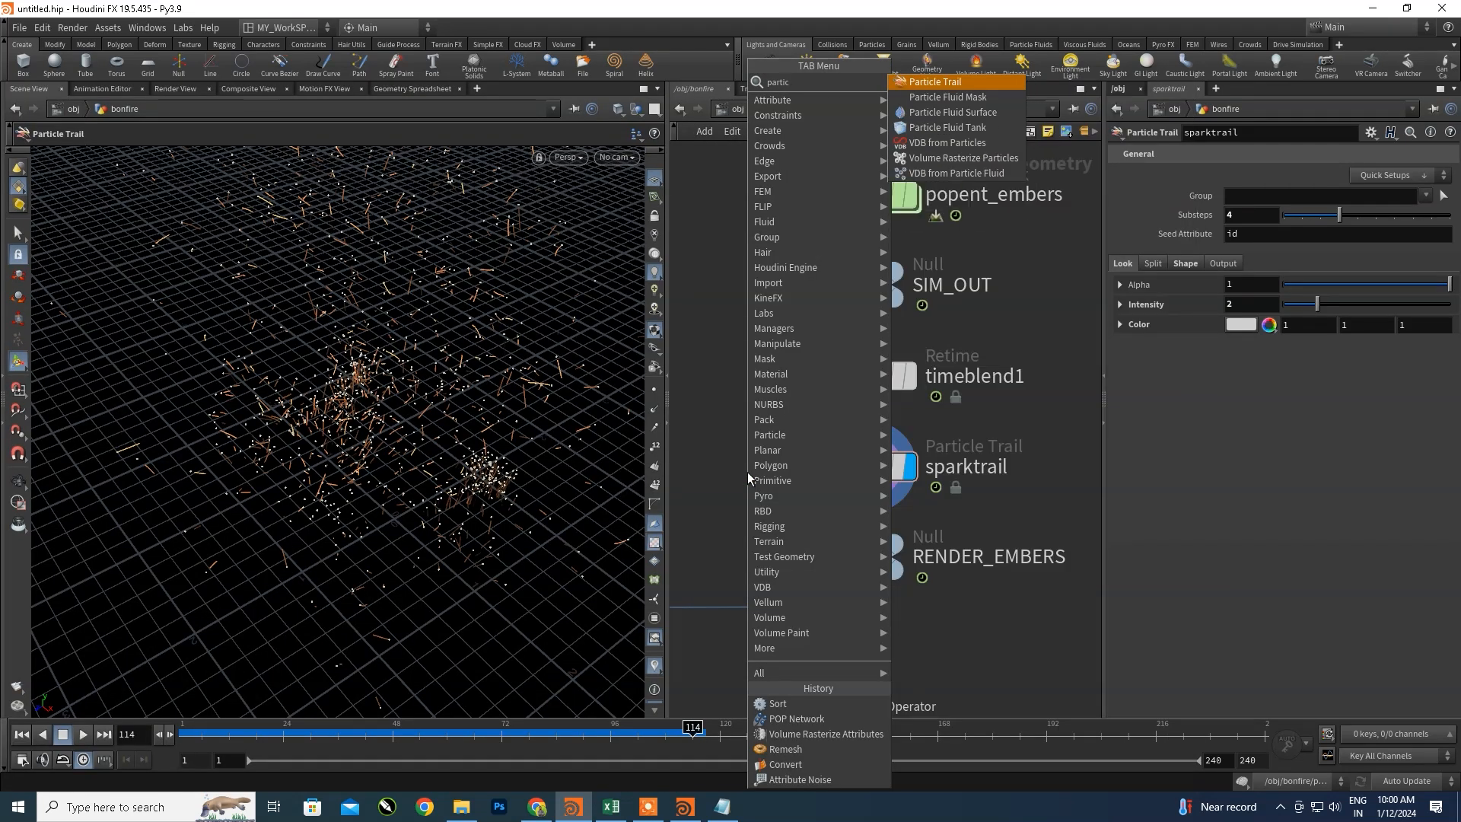
pyautogui.write('le')
pyautogui.click(943, 82)
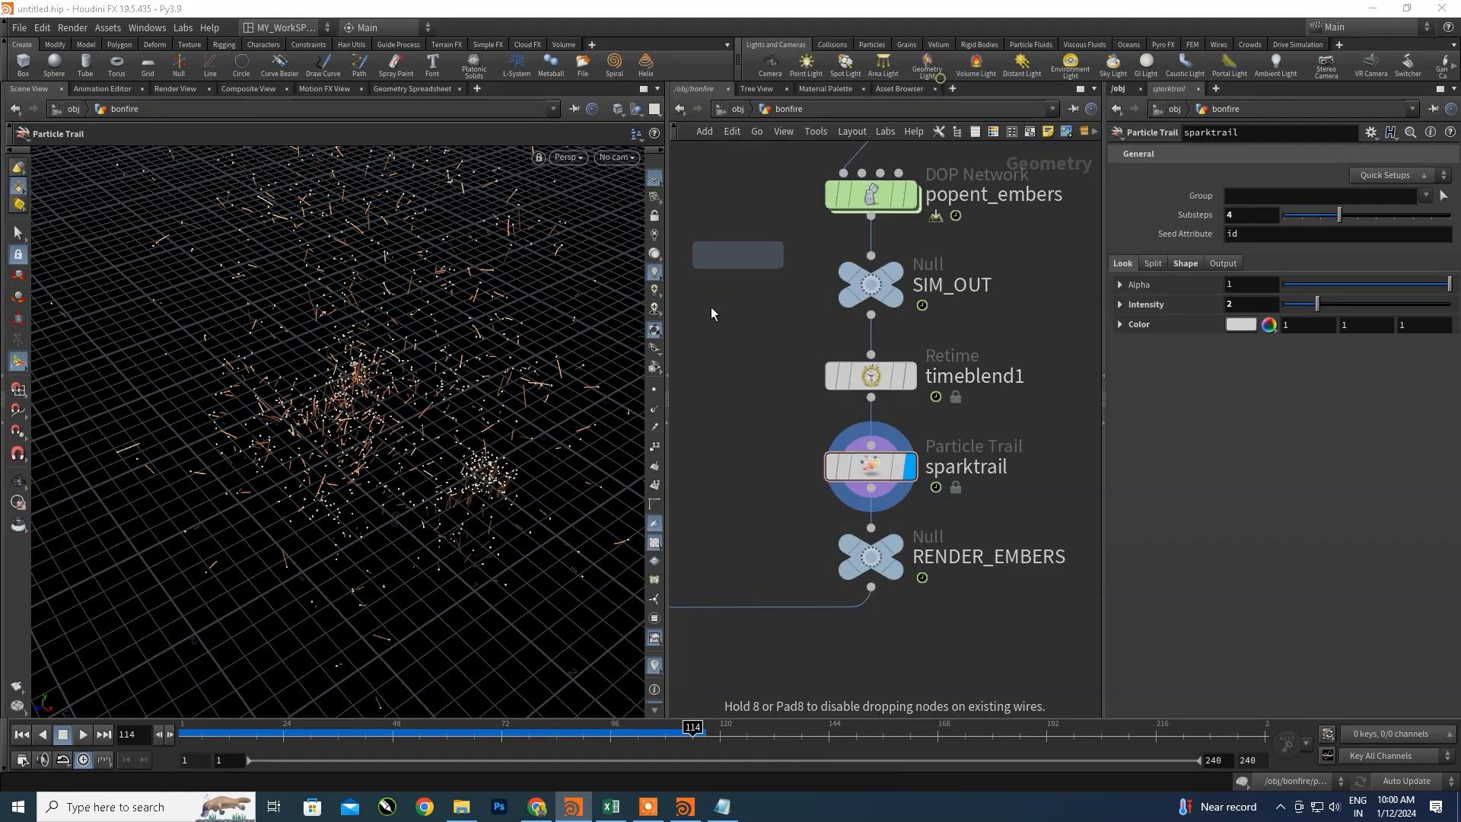
pyautogui.click(731, 427)
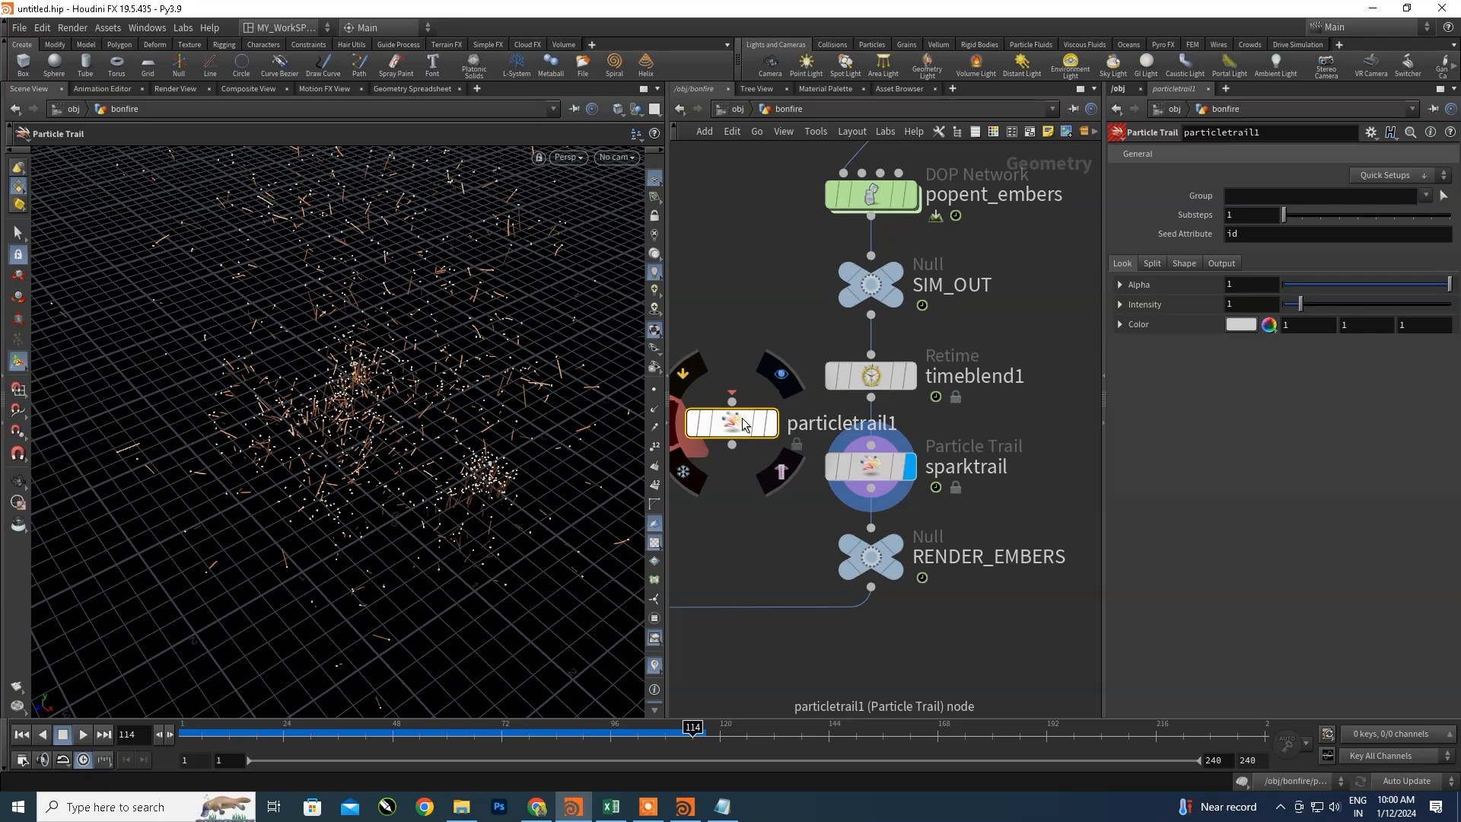
# - Delete the extra particletrail1 node and select the existing sparktrail node
pyautogui.moveTo(732, 395); pyautogui.dragTo(704, 485)
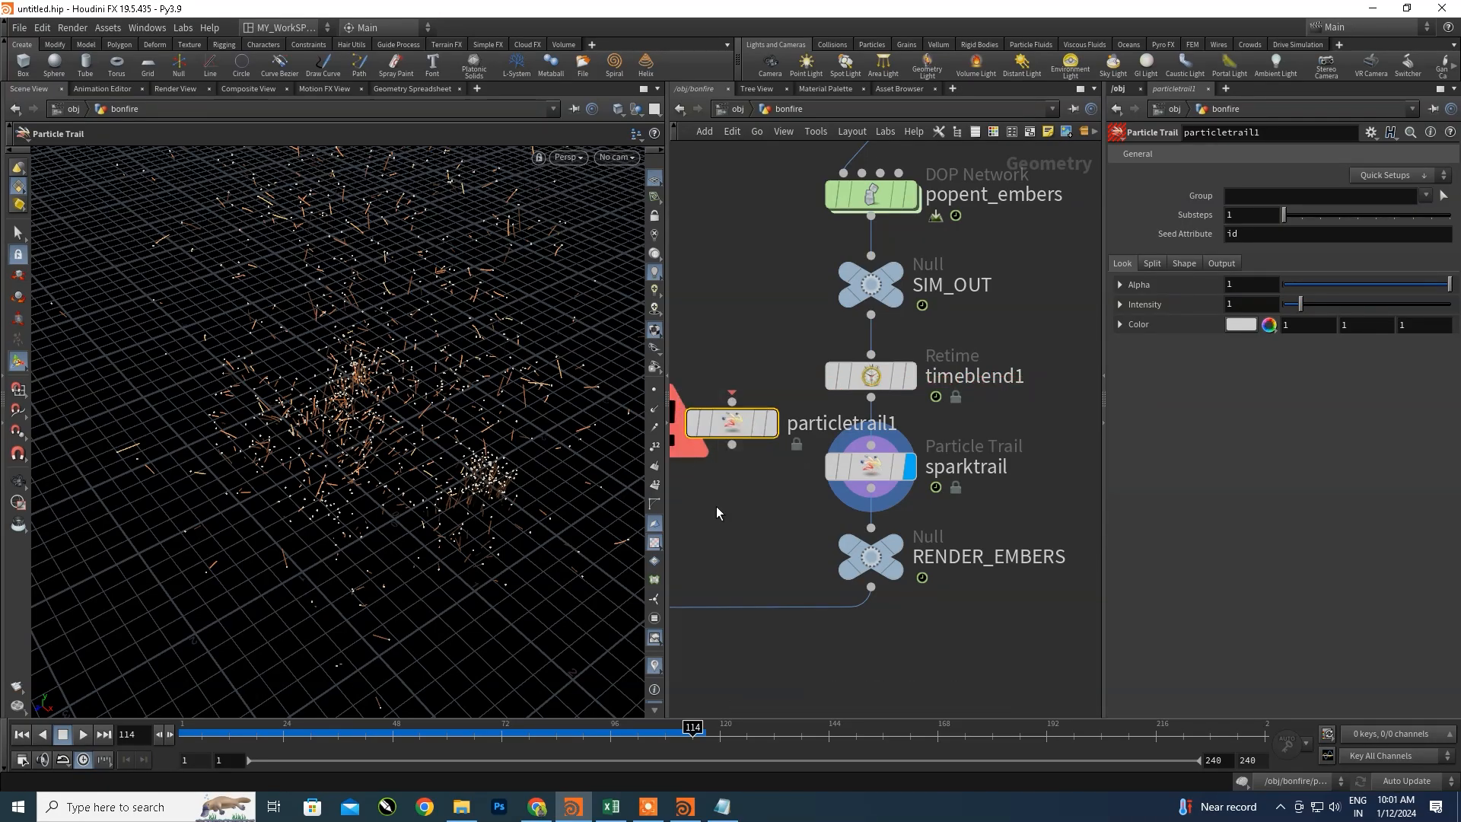
pyautogui.press('Delete')
pyautogui.click(873, 464)
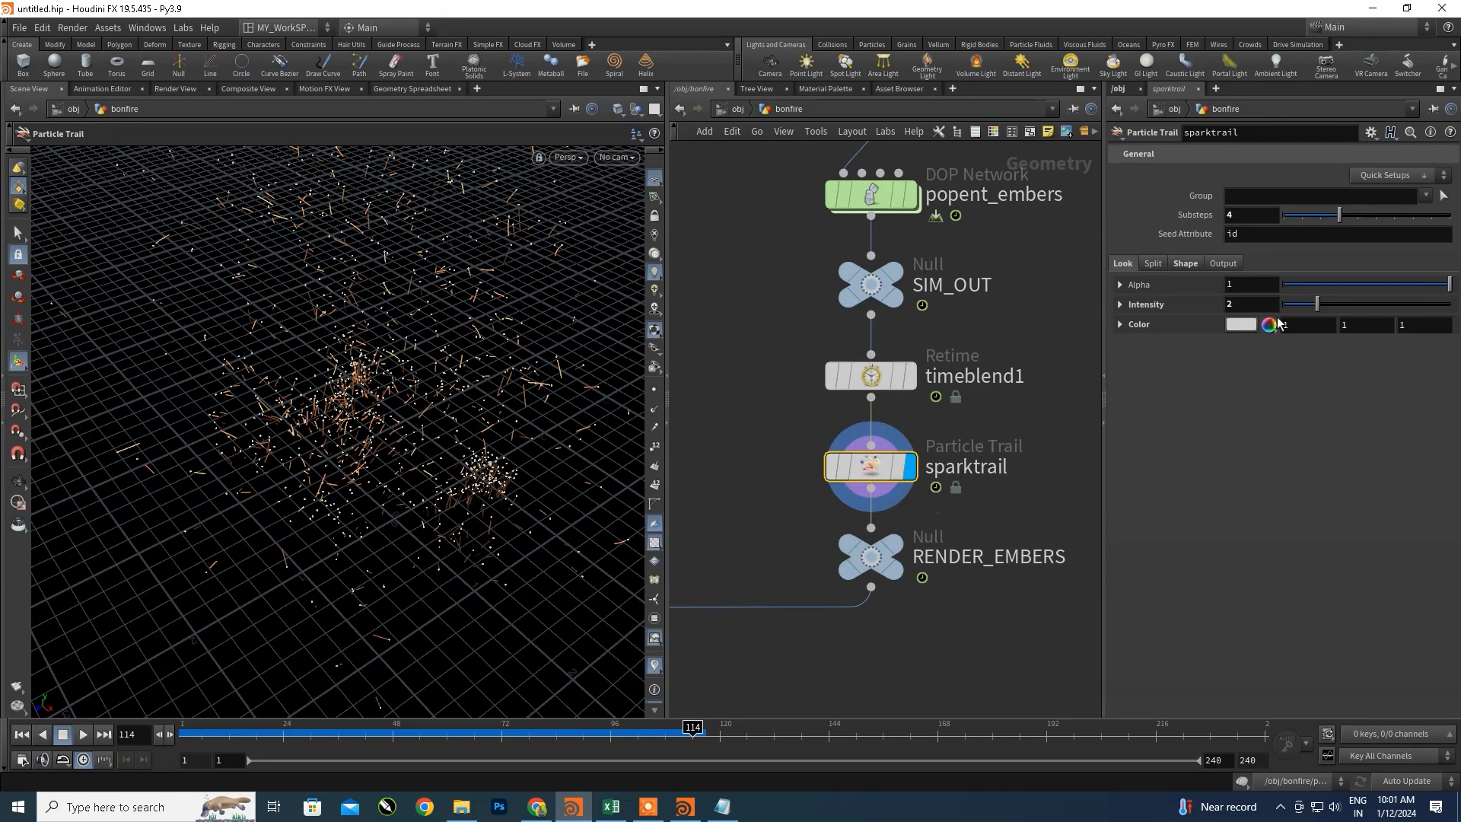
# - Review the Split, Shape and Look settings of sparktrail
pyautogui.click(1266, 232)
pyautogui.click(1154, 263)
pyautogui.click(1184, 264)
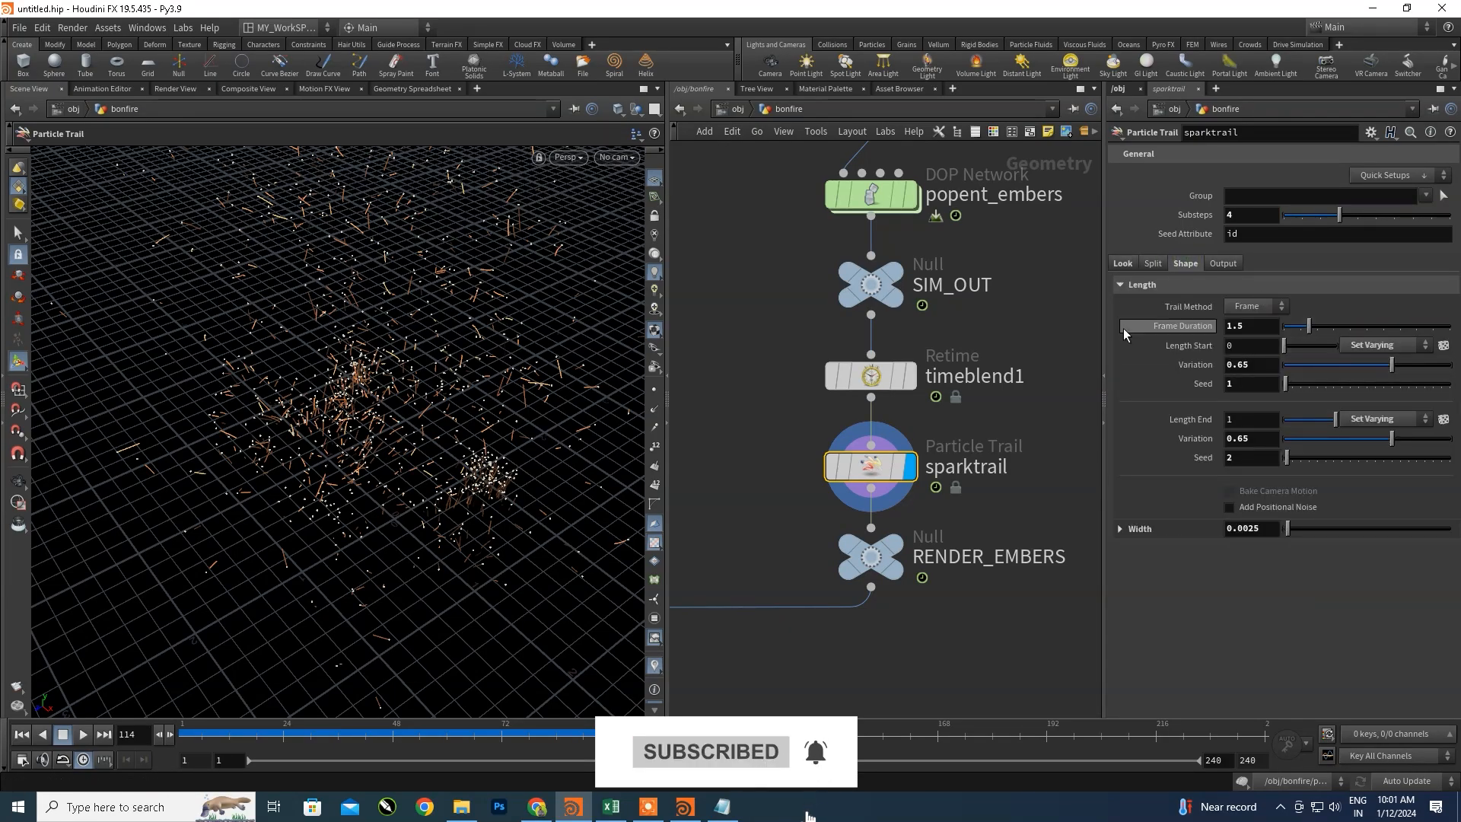
pyautogui.click(1124, 264)
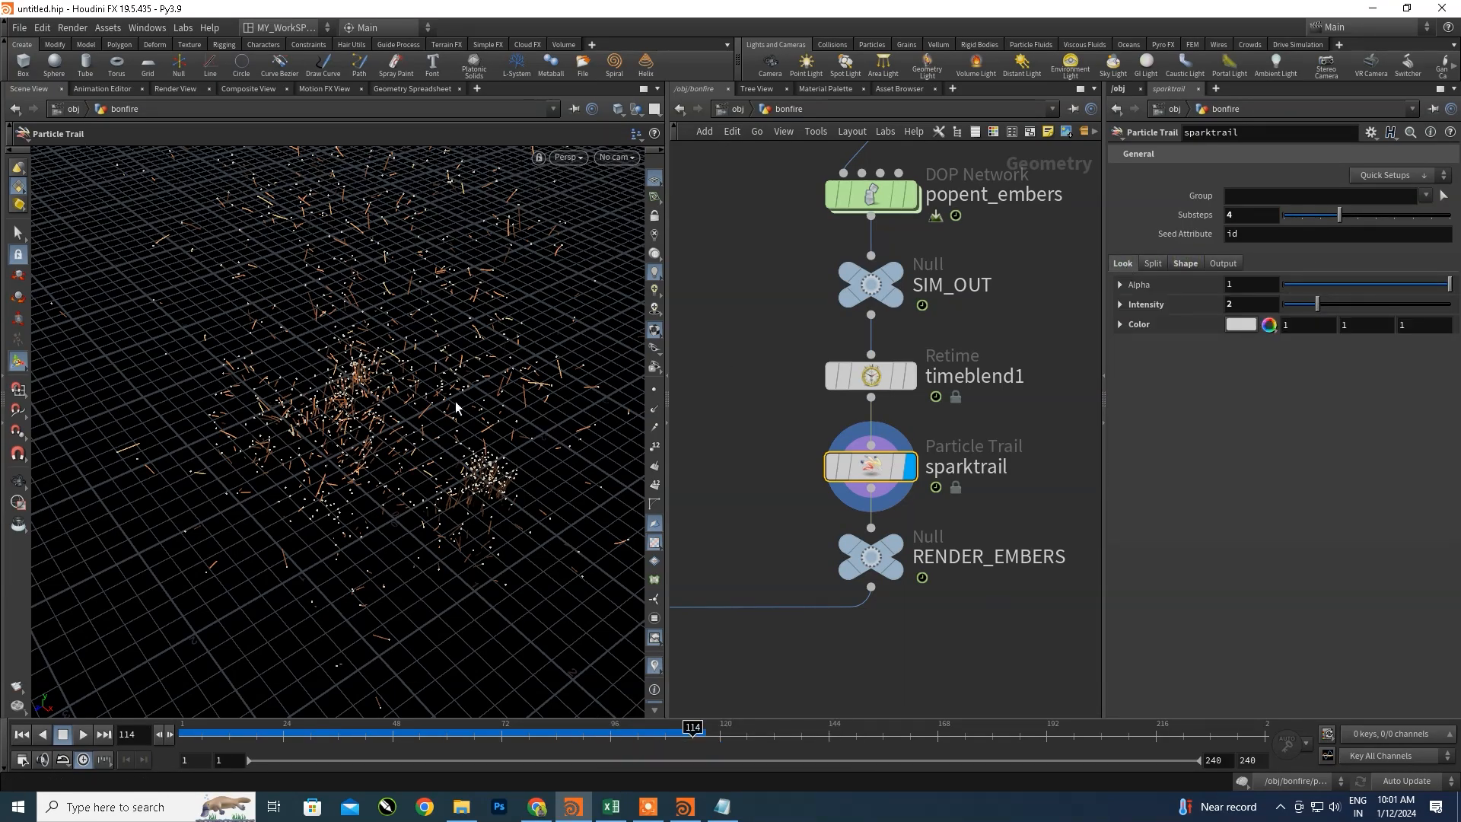
# - Play back the spark trails from a wider angle in the viewport, and stop the playback
pyautogui.press('super')
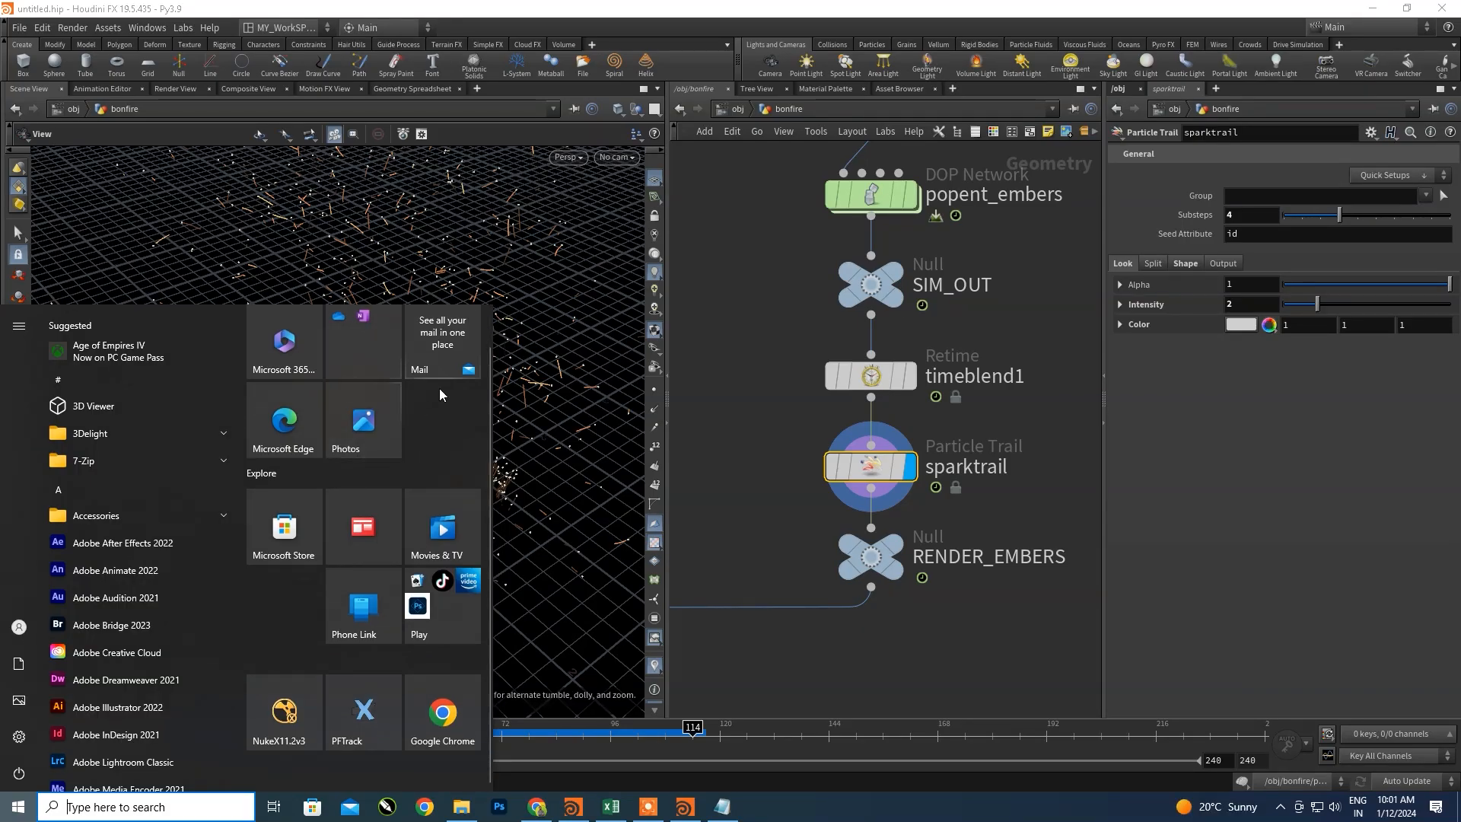
pyautogui.press('super')
pyautogui.moveTo(441, 385); pyautogui.dragTo(400, 457)
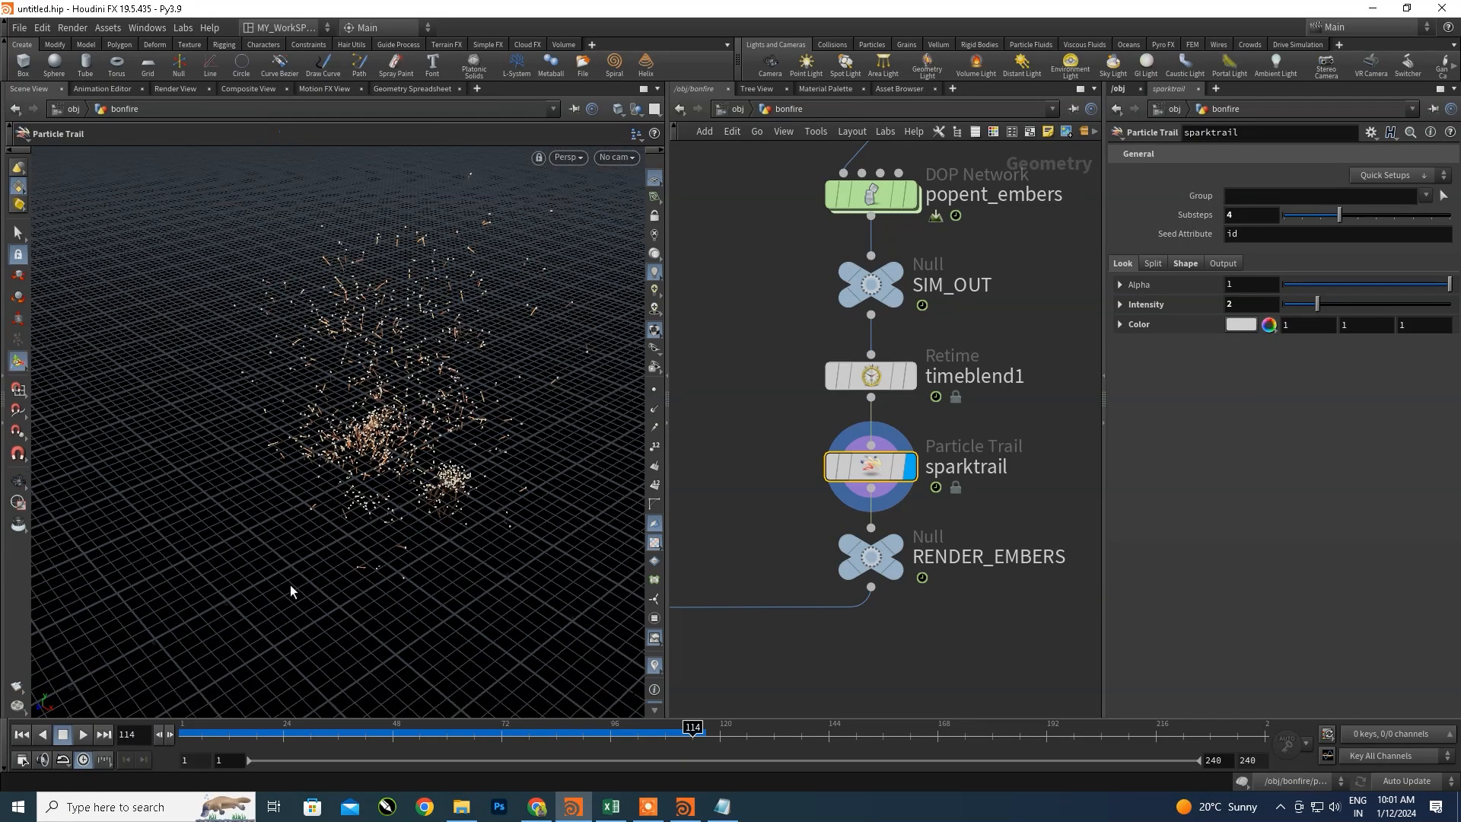
pyautogui.click(84, 734)
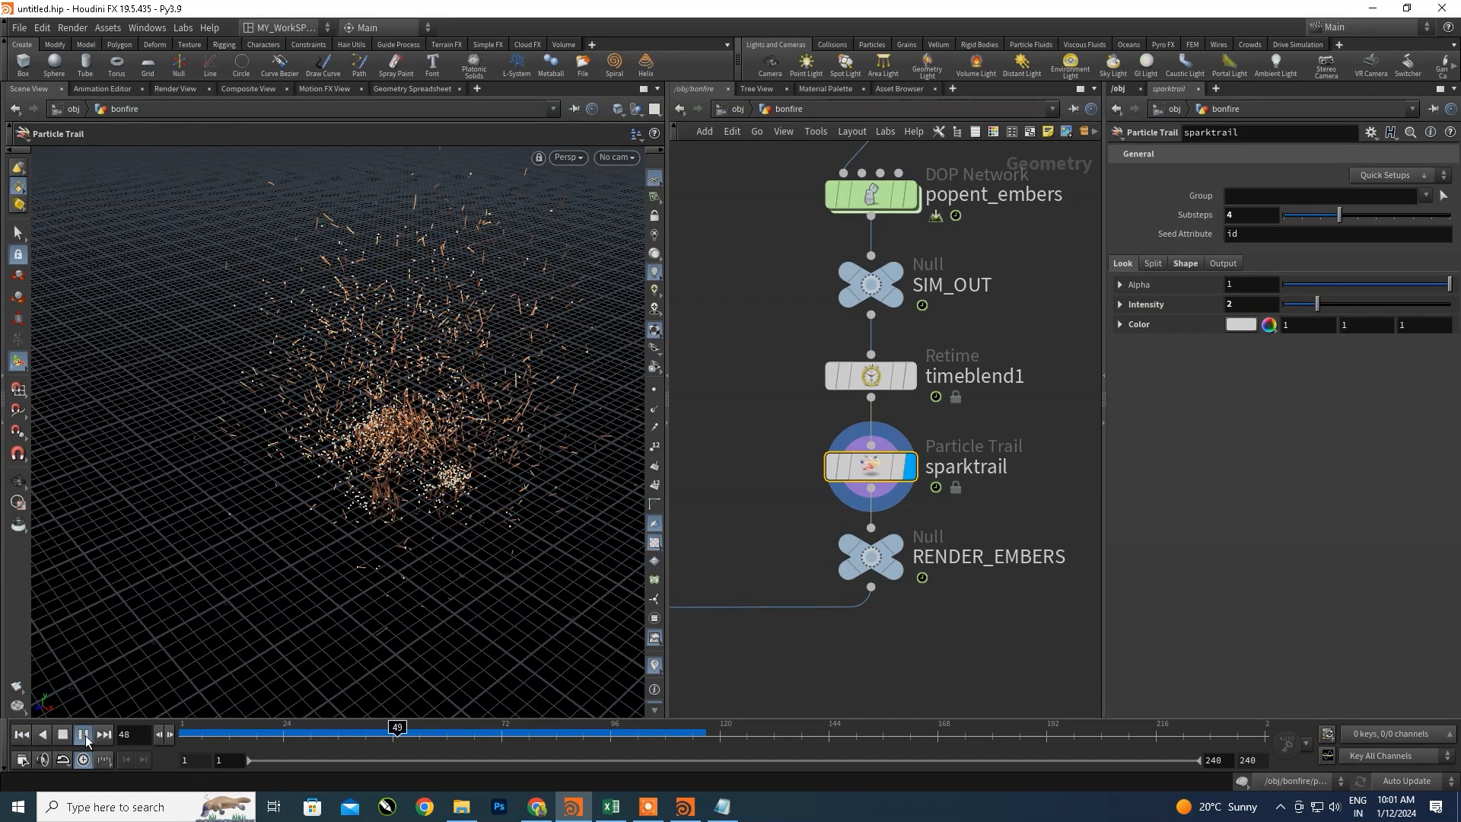
pyautogui.click(84, 735)
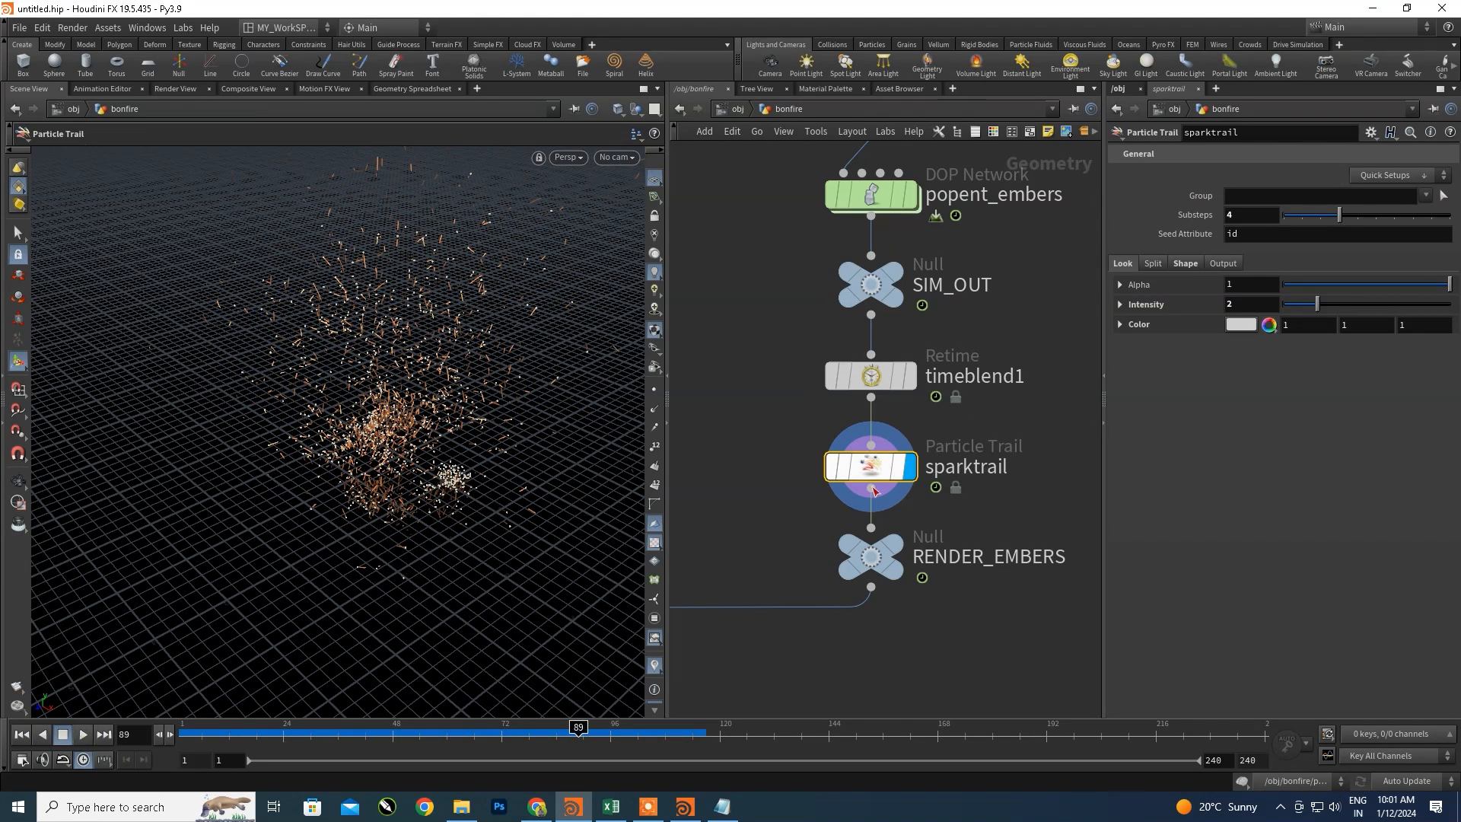
# - Display the RENDER_EMBERS null at the end of the ember chain and look over the chain
pyautogui.click(892, 545)
pyautogui.scroll(-6, 956, 468)
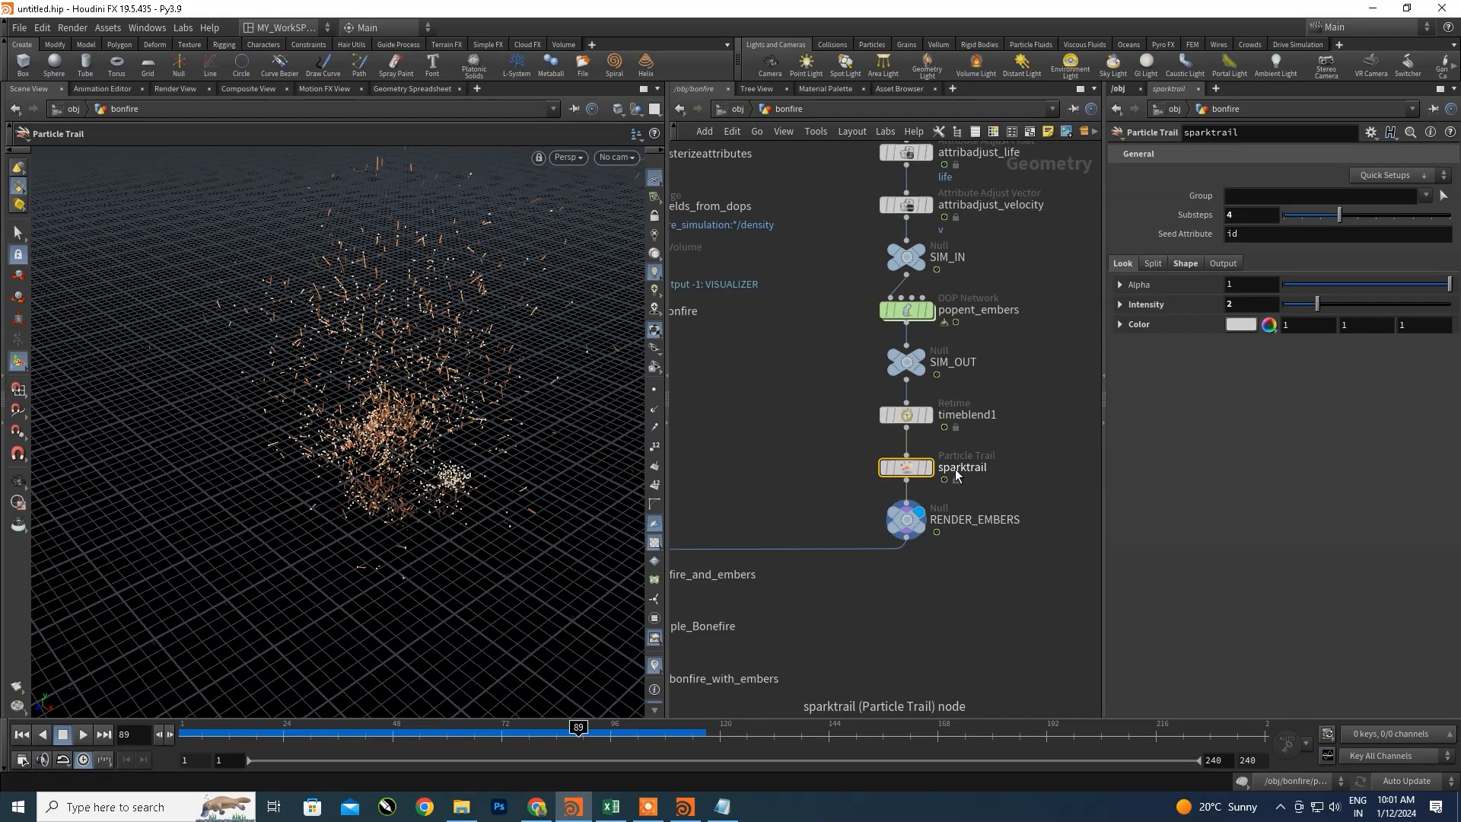
pyautogui.scroll(6, 975, 386)
pyautogui.moveTo(902, 673); pyautogui.dragTo(934, 358, button='middle')
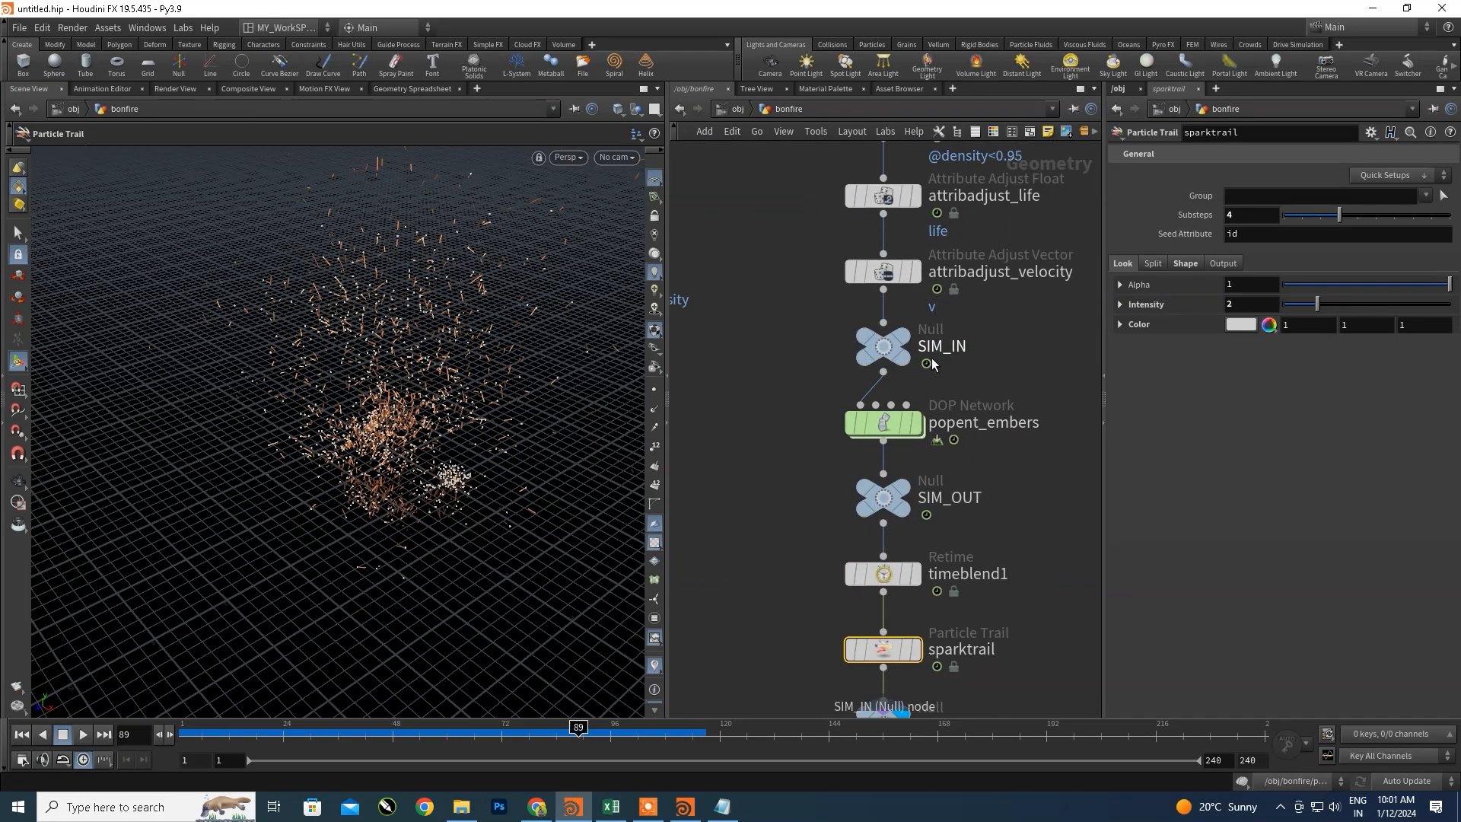
pyautogui.scroll(-4, 896, 412)
pyautogui.scroll(3, 892, 629)
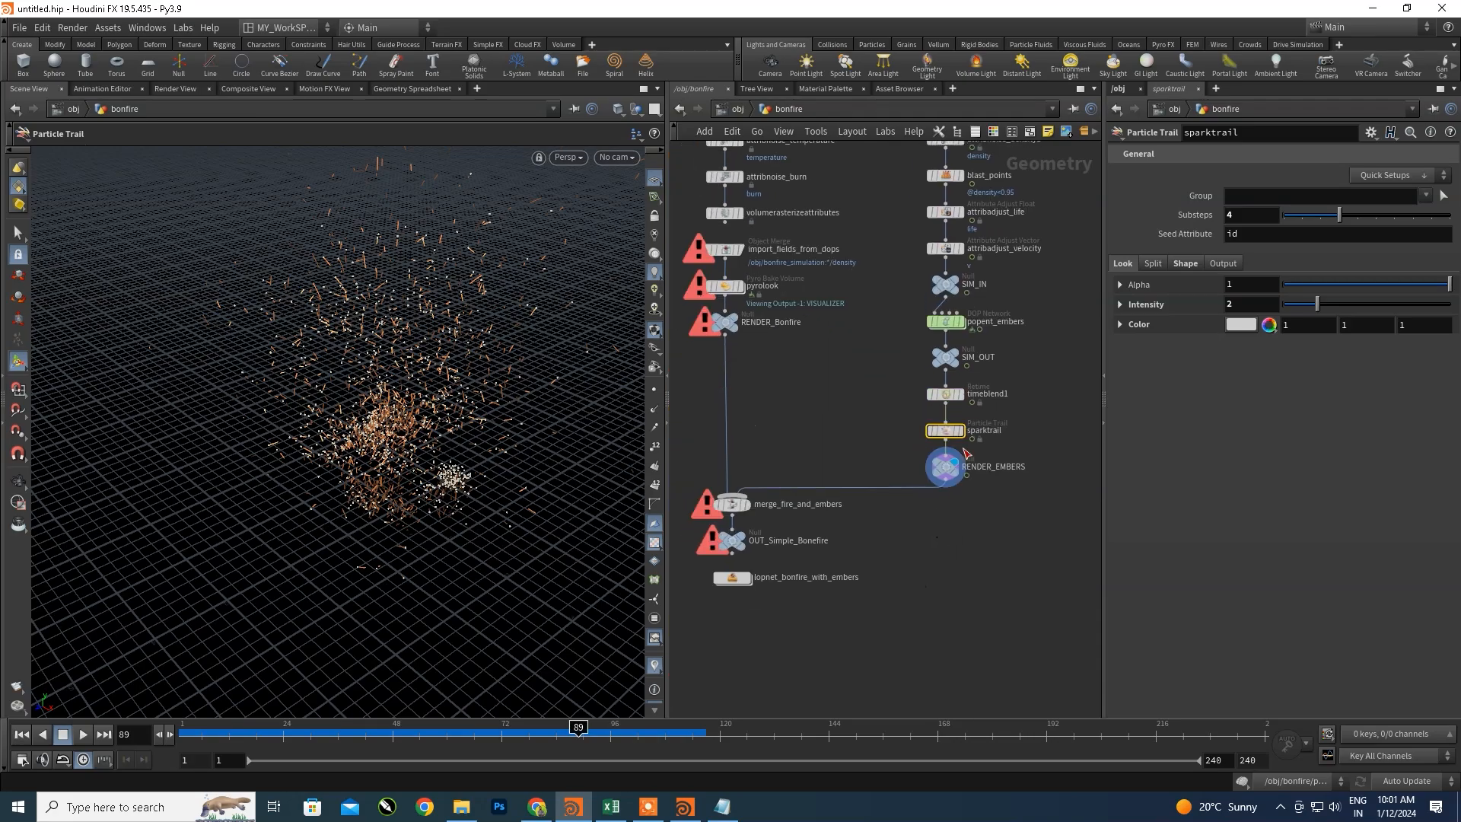
# - Select RENDER_EMBERS and play its embers from the first frame to check their motion
pyautogui.click(26, 736)
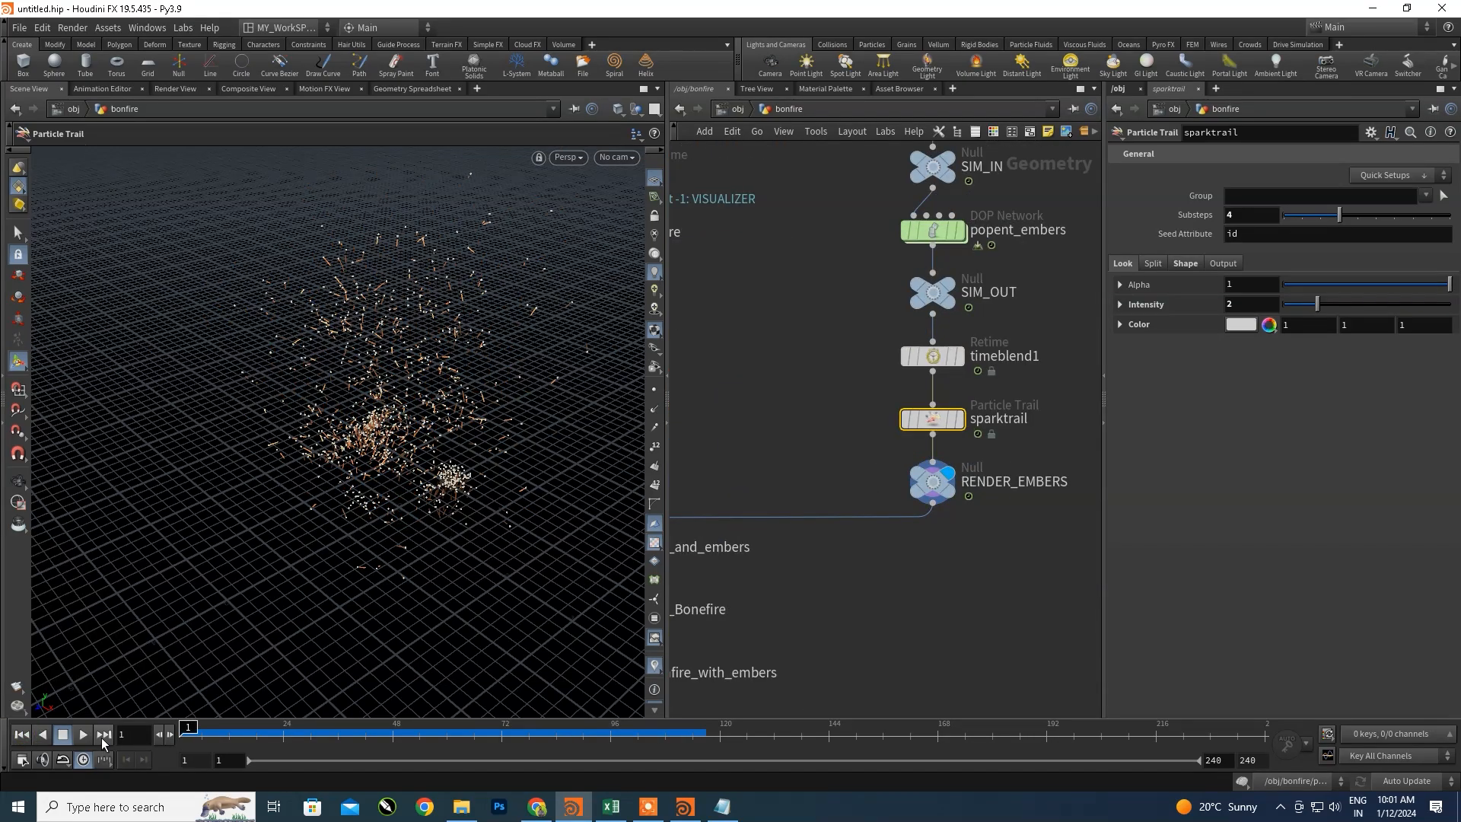
pyautogui.click(80, 733)
pyautogui.click(80, 733)
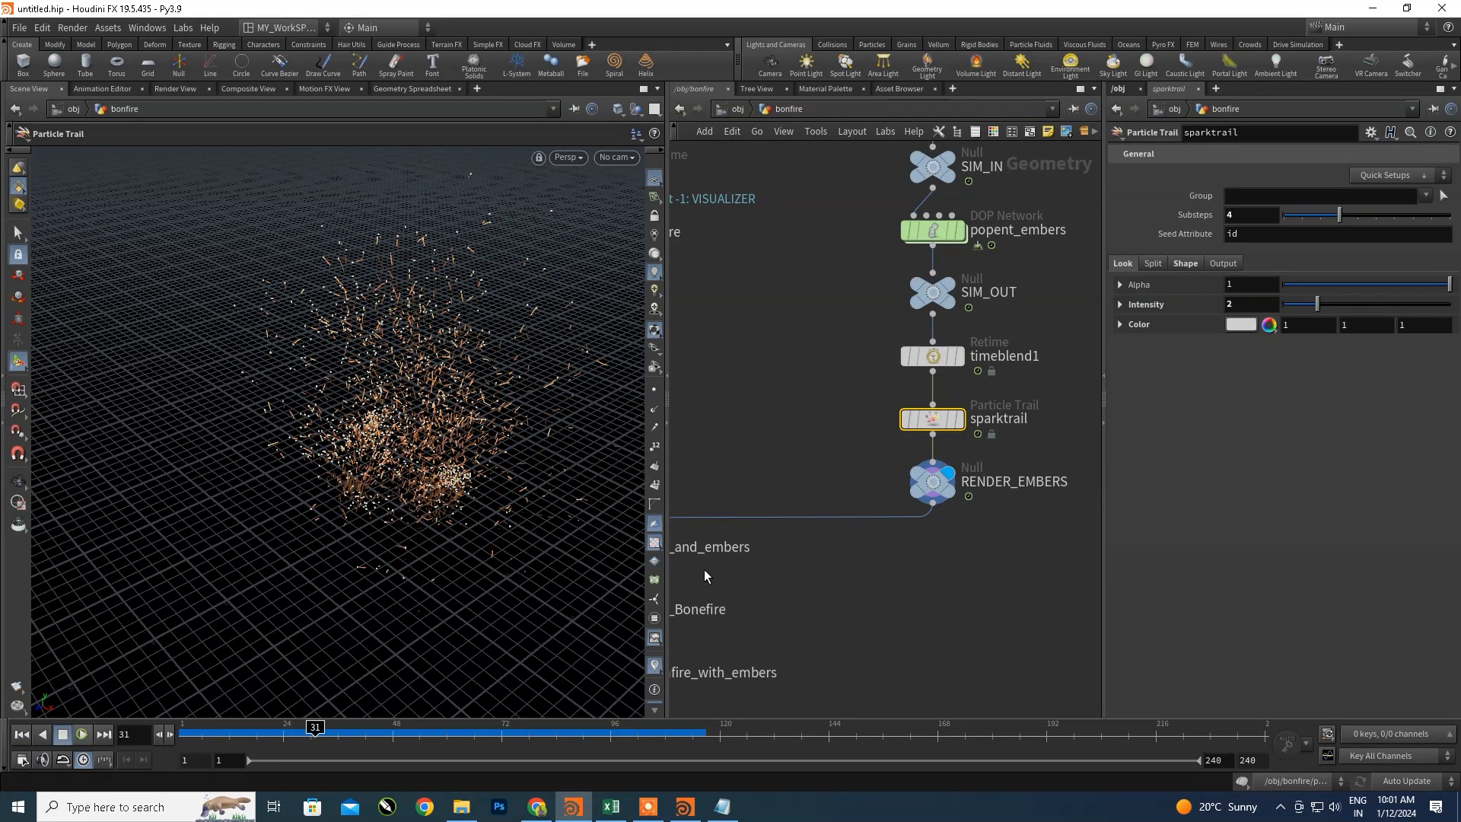
pyautogui.click(942, 497)
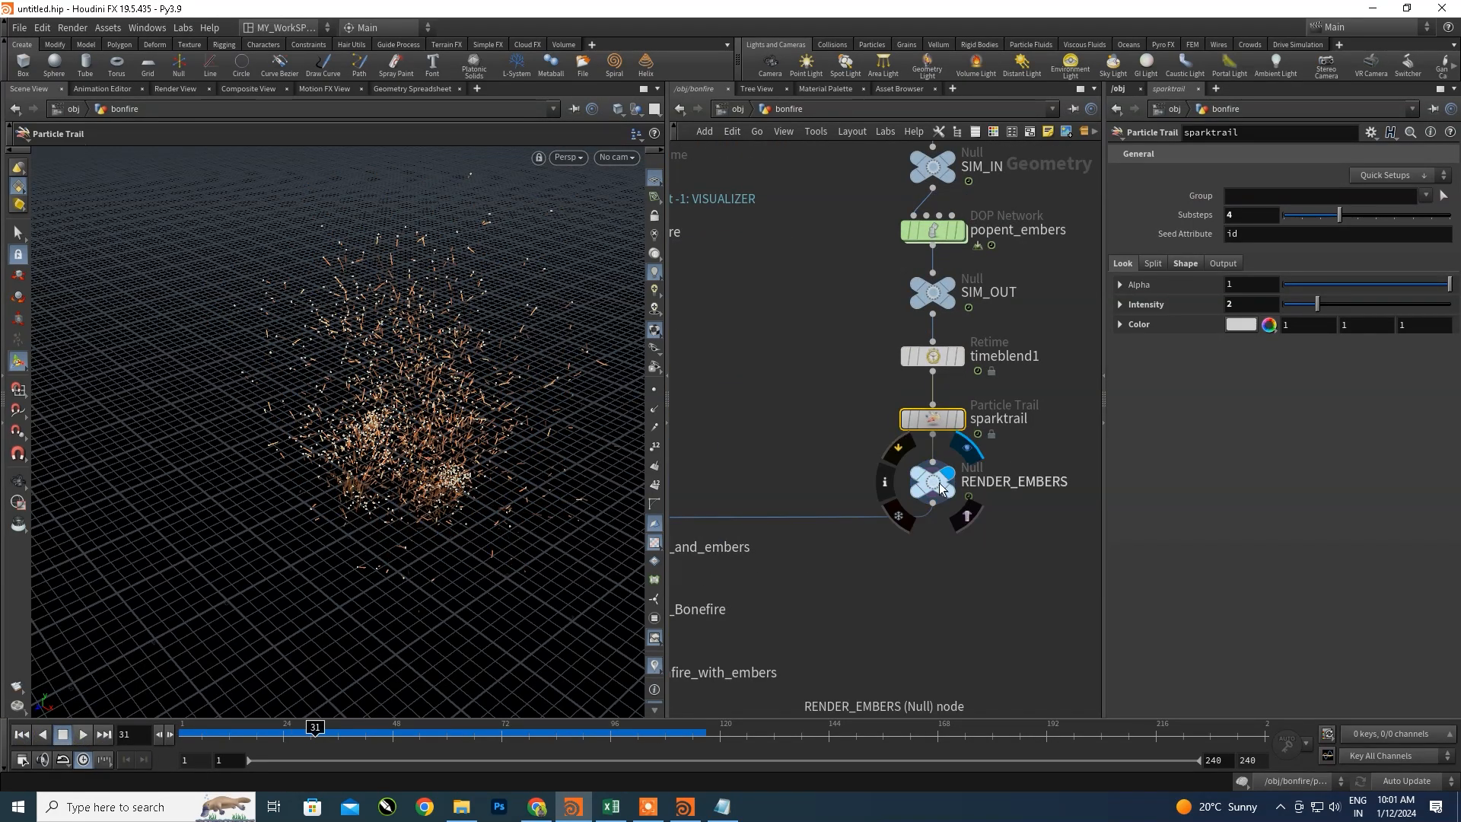
pyautogui.click(14, 734)
pyautogui.click(83, 734)
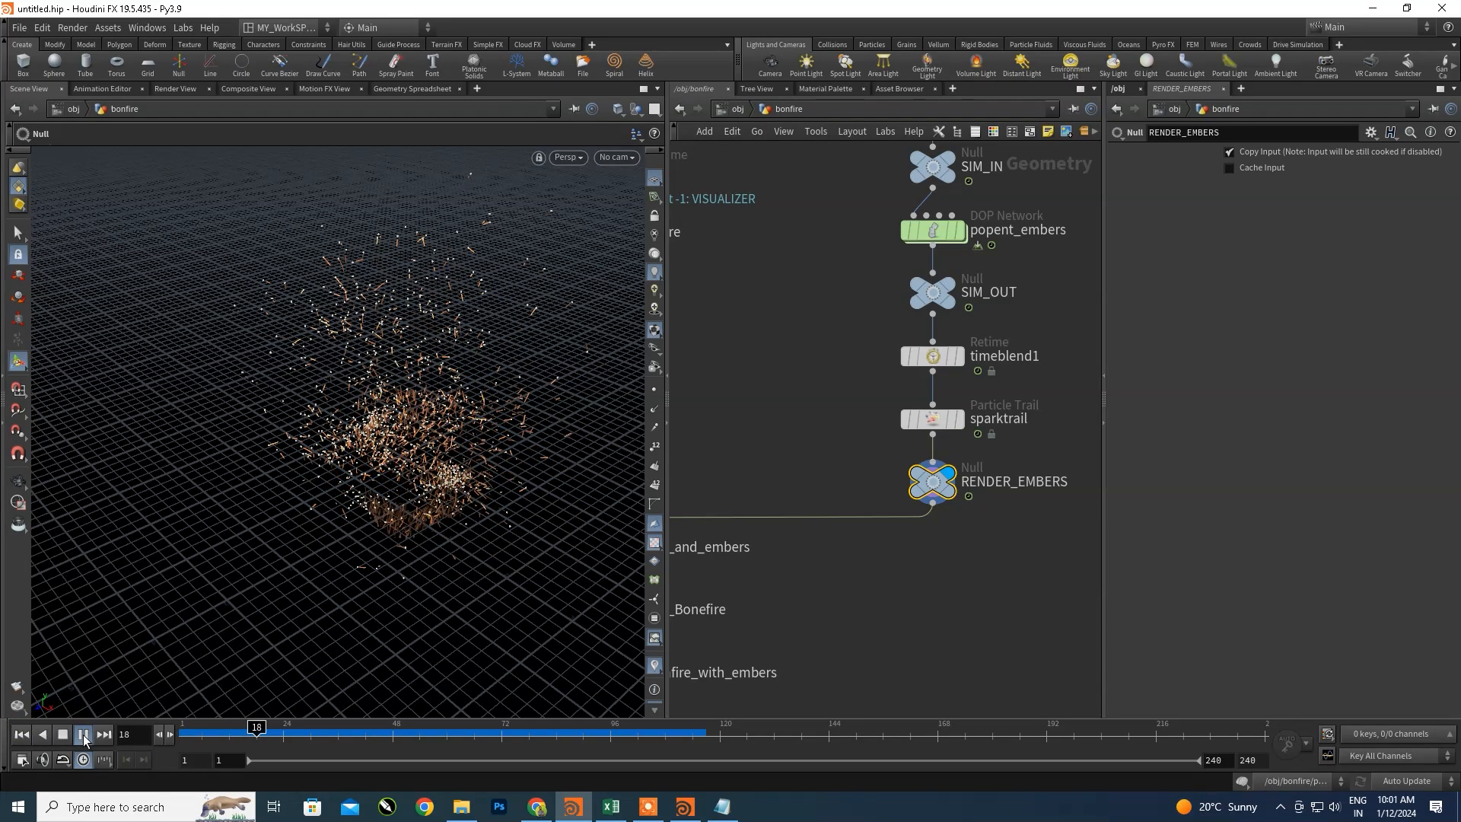
pyautogui.click(84, 734)
# - Select and display import_fields_from_dops in the fire branch to view the imported simulation fields
pyautogui.scroll(-3, 852, 455)
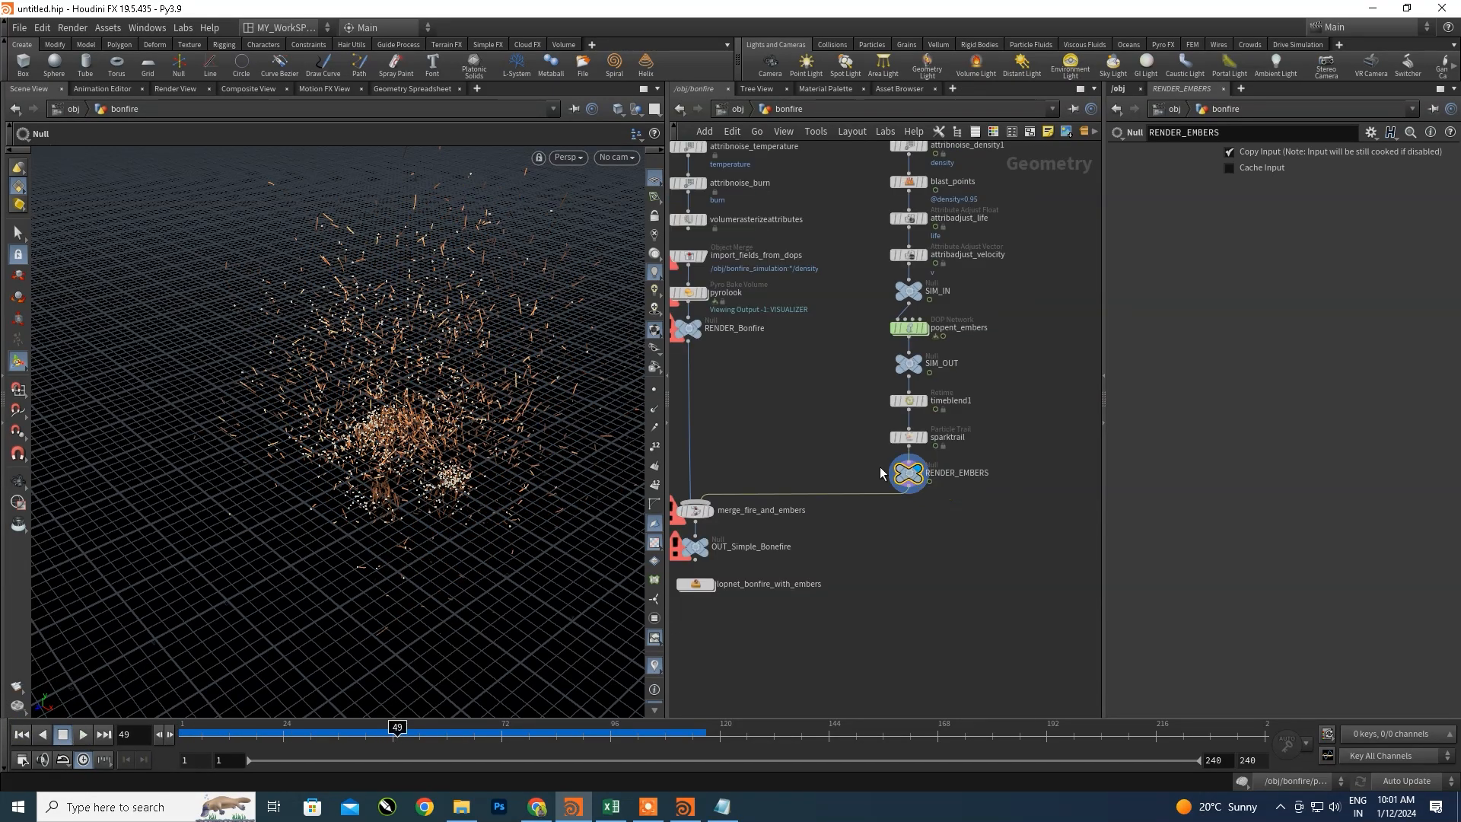
pyautogui.scroll(2, 928, 455)
pyautogui.moveTo(1006, 457); pyautogui.dragTo(939, 548, button='middle')
pyautogui.scroll(-2, 917, 437)
pyautogui.moveTo(930, 439); pyautogui.dragTo(896, 478, button='middle')
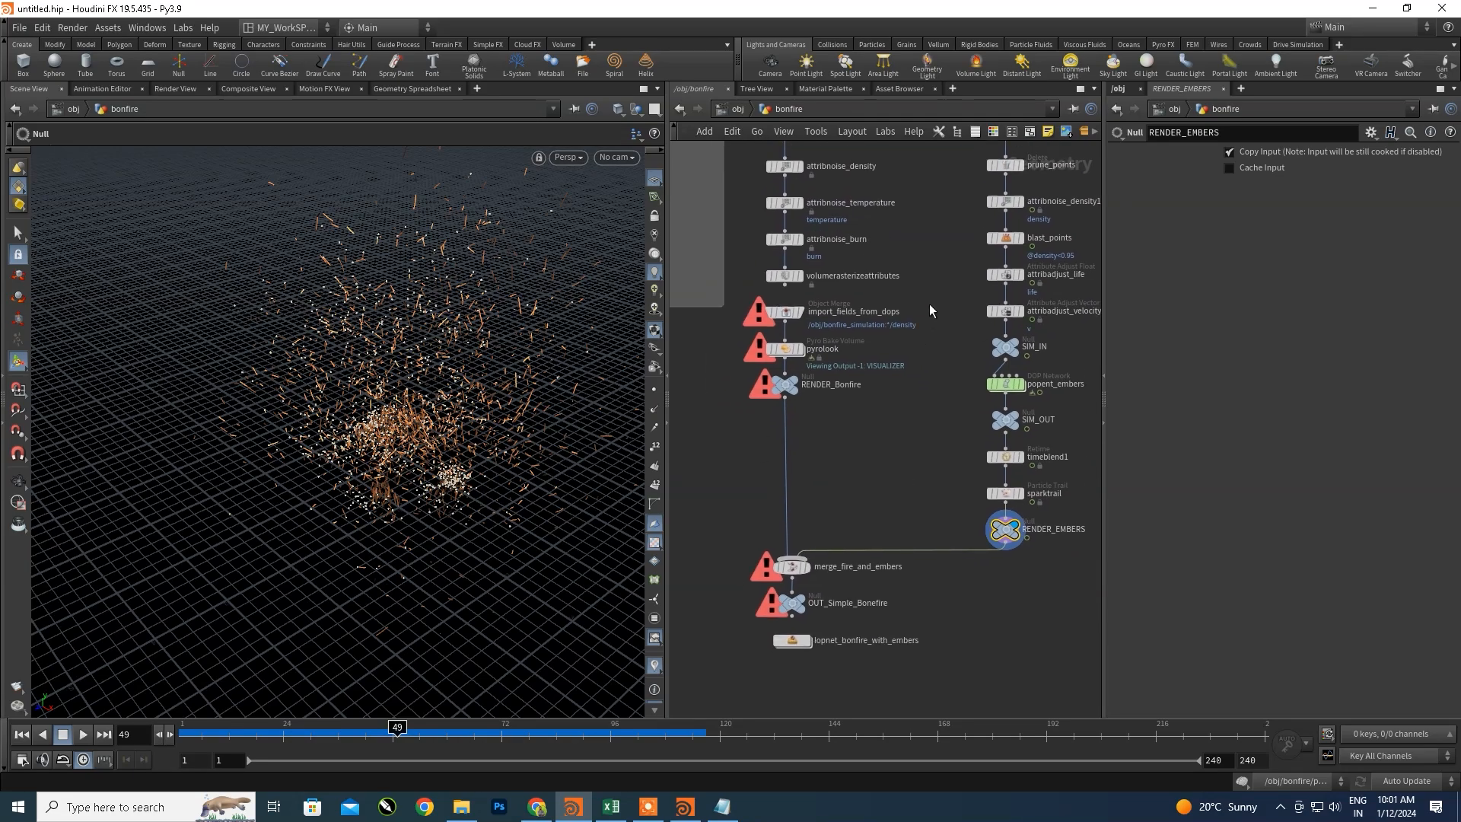
pyautogui.moveTo(731, 394); pyautogui.dragTo(694, 438)
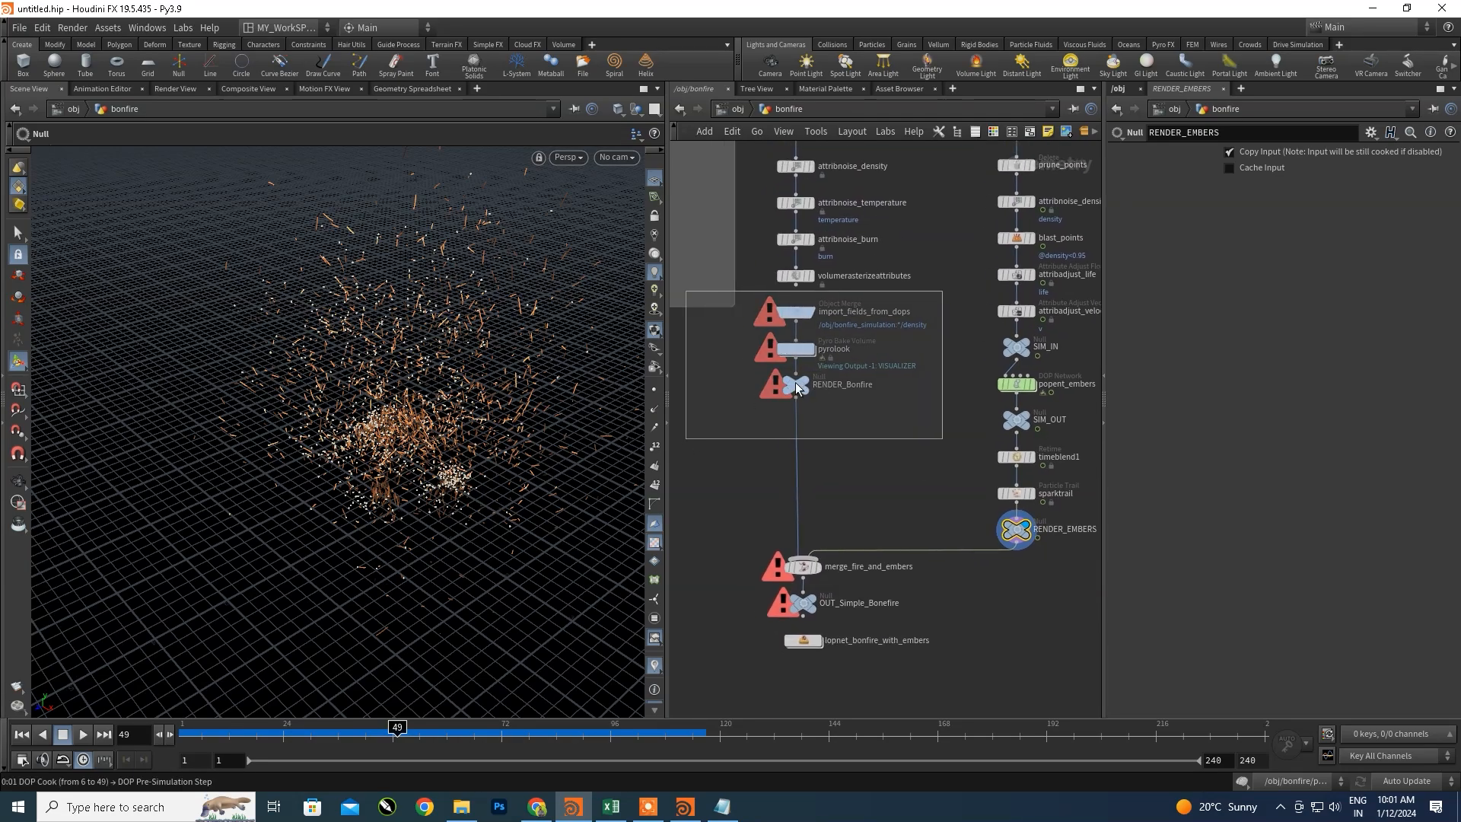
pyautogui.click(805, 312)
pyautogui.scroll(2, 806, 313)
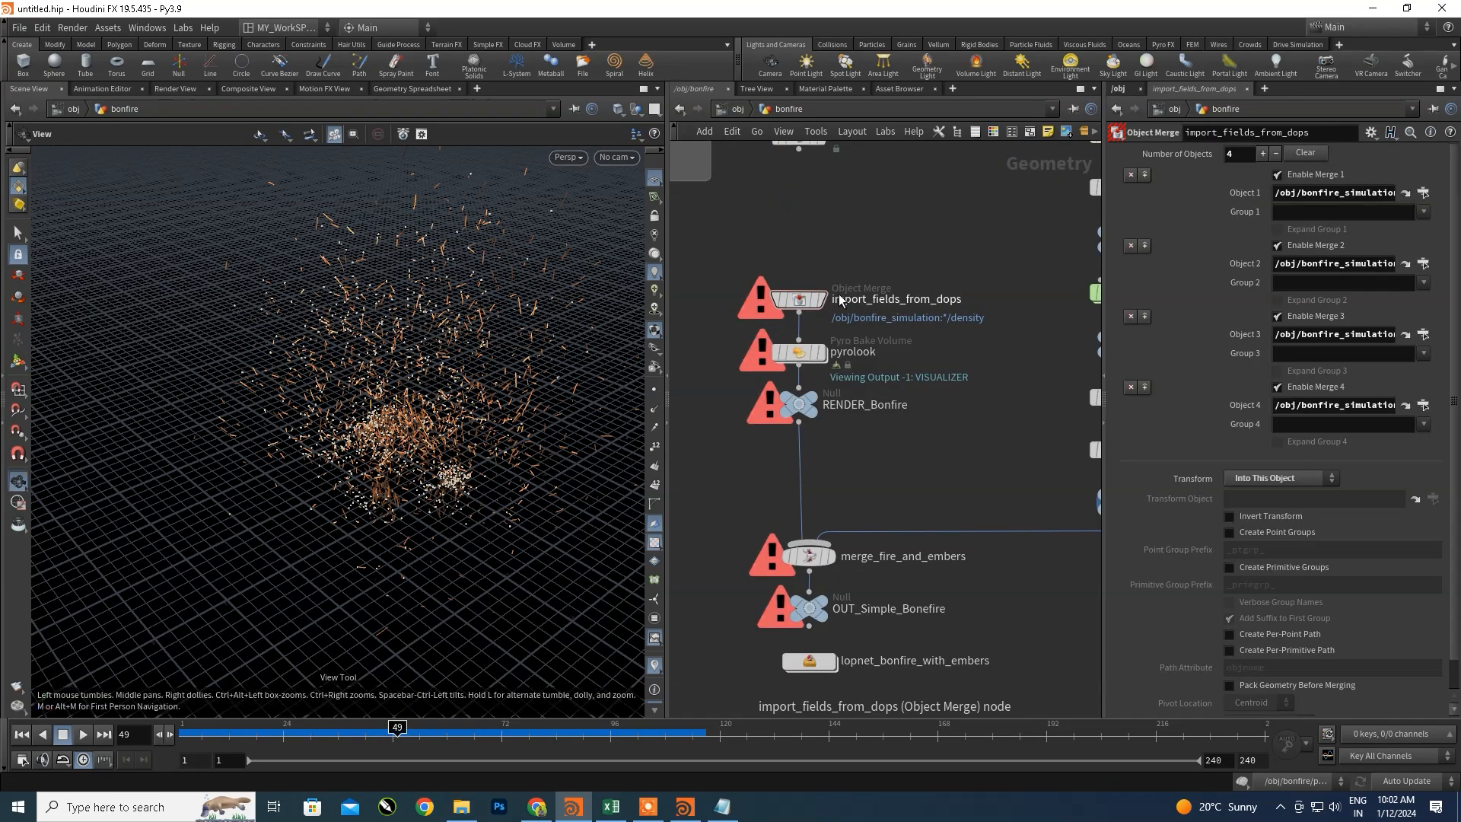
pyautogui.click(820, 302)
pyautogui.scroll(3, 792, 303)
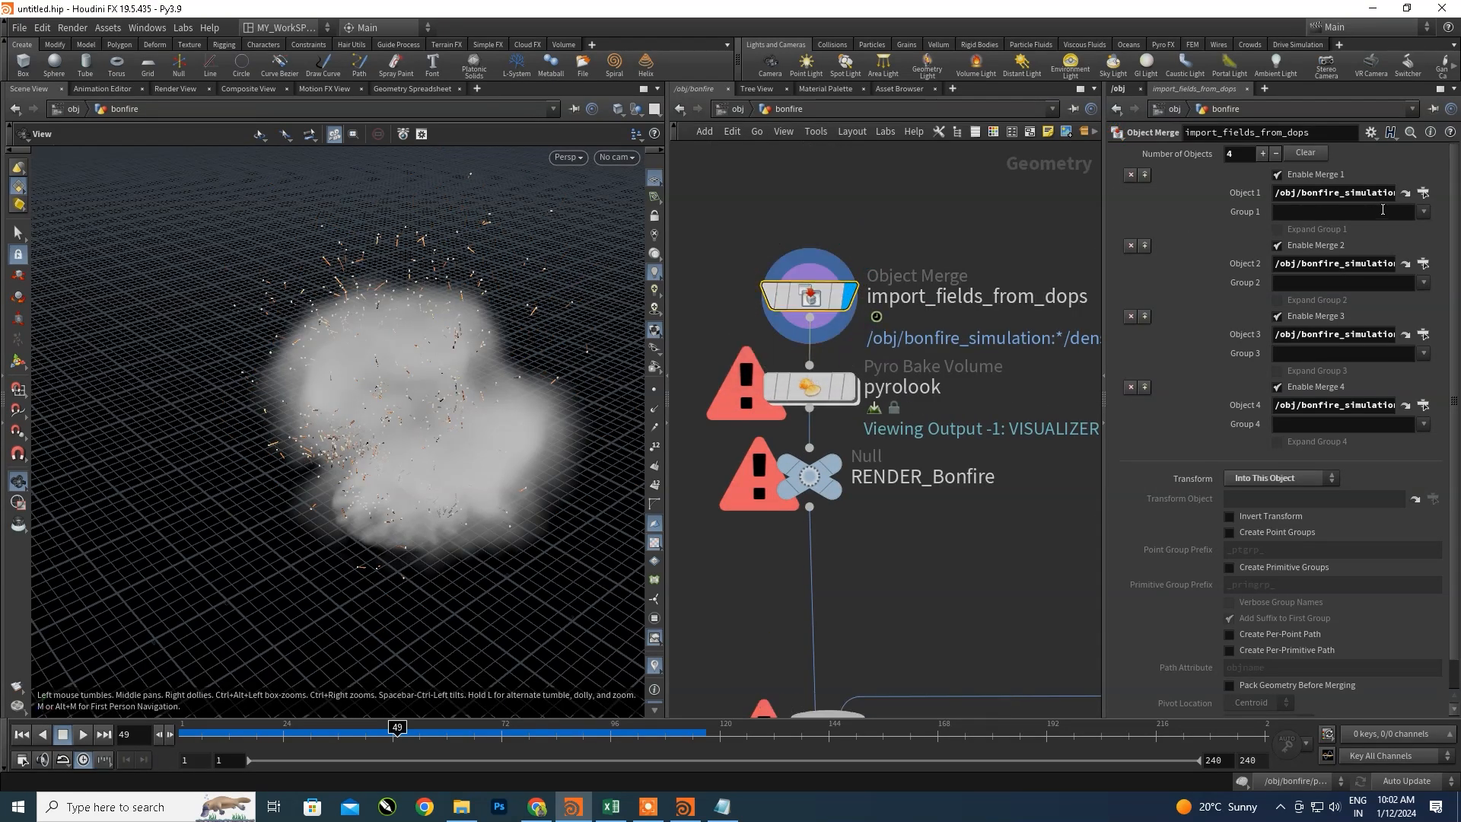
# - Examine the density, temperature, flame and vel object paths of import_fields_from_dops, and check the operator chooser without changing anything
pyautogui.moveTo(1103, 245); pyautogui.dragTo(949, 245)
pyautogui.moveTo(1299, 193); pyautogui.dragTo(1231, 193)
pyautogui.moveTo(1344, 264); pyautogui.dragTo(1250, 263)
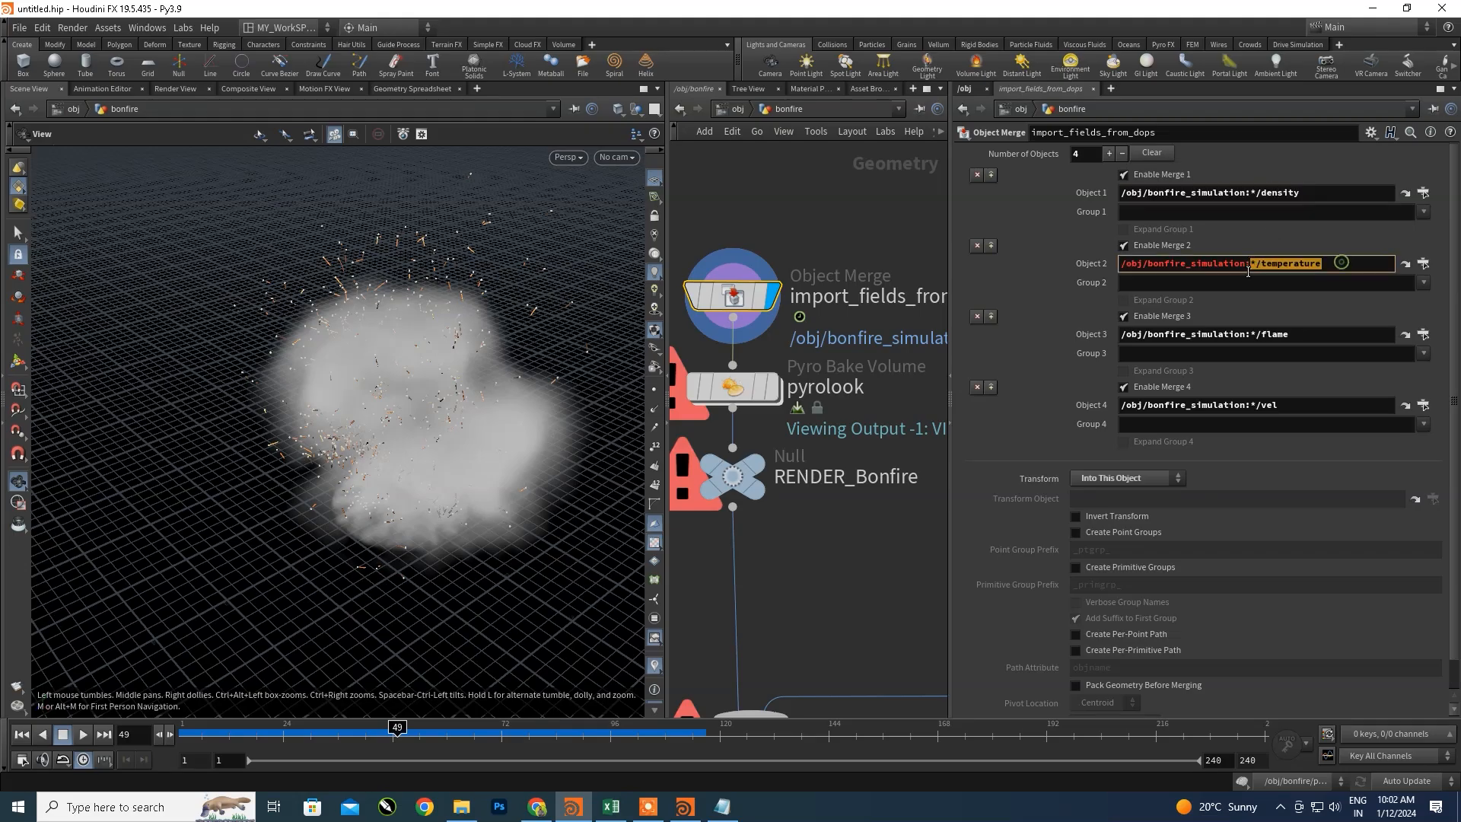
pyautogui.click(1303, 334)
pyautogui.moveTo(1292, 405); pyautogui.dragTo(1243, 405)
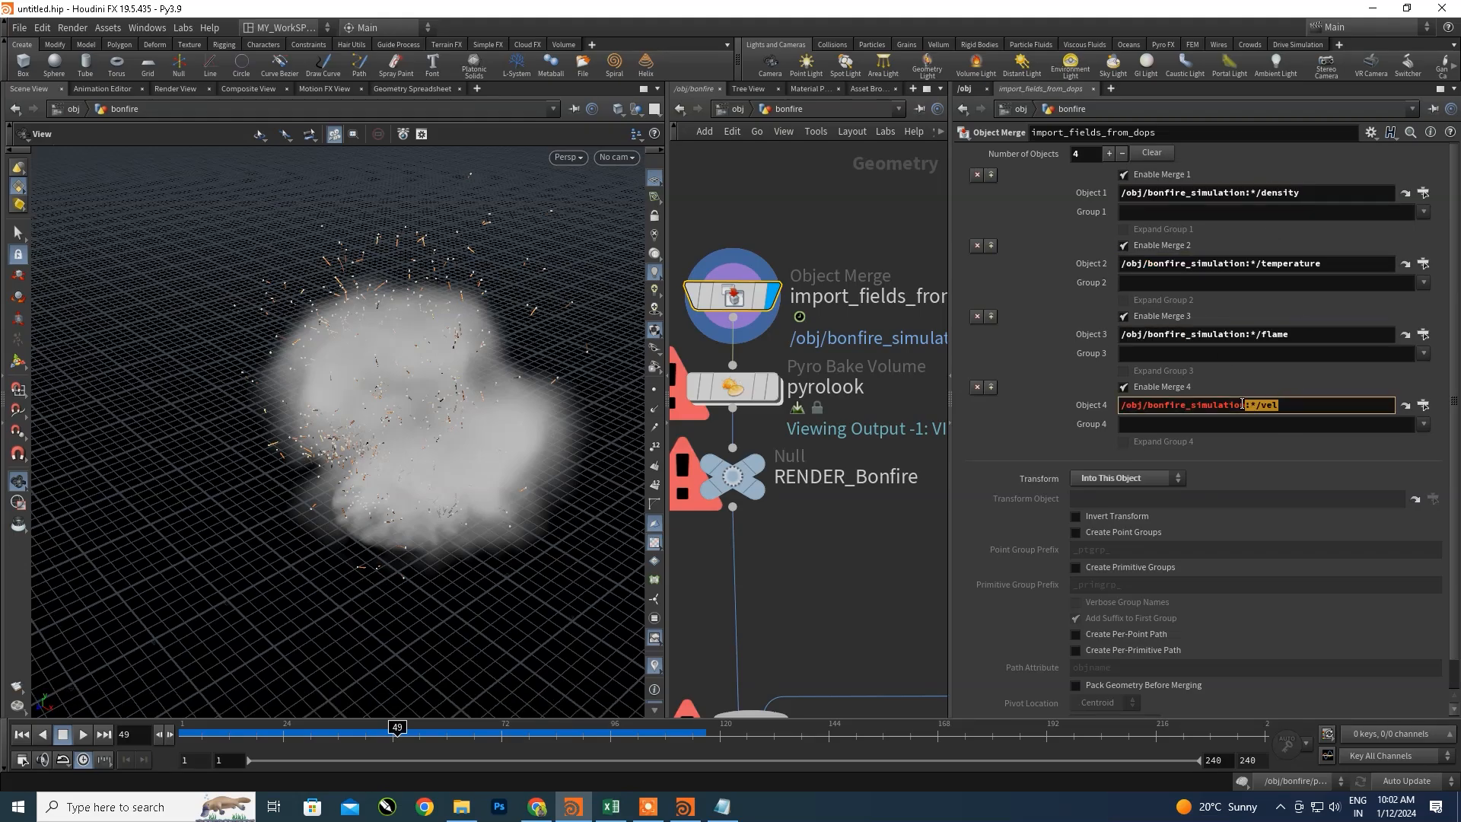
pyautogui.click(1423, 193)
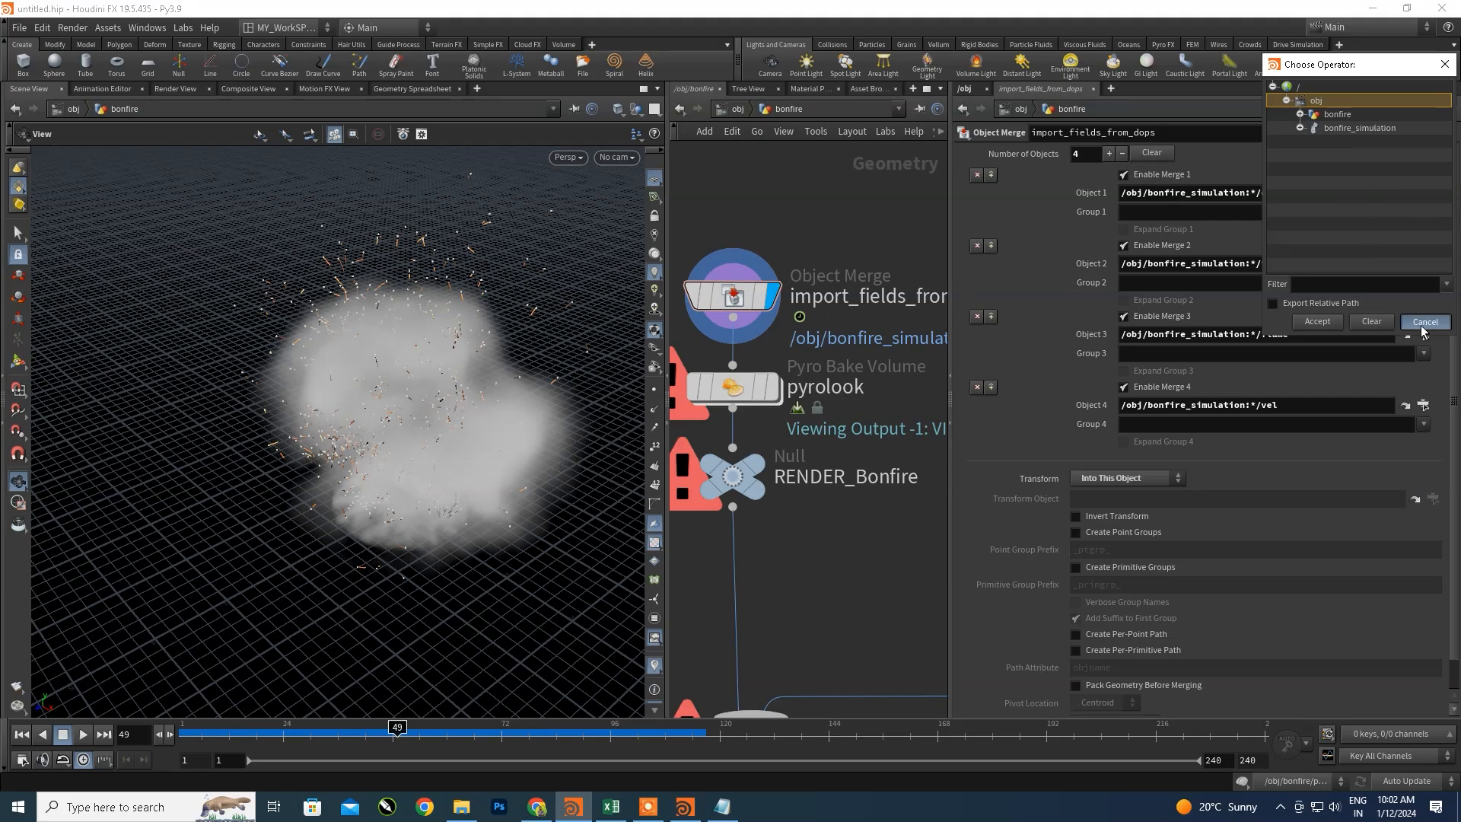
pyautogui.click(1423, 322)
# - Select and display pyrolook, and examine its shaded fire from another angle in the viewport
pyautogui.moveTo(949, 271); pyautogui.dragTo(1174, 272)
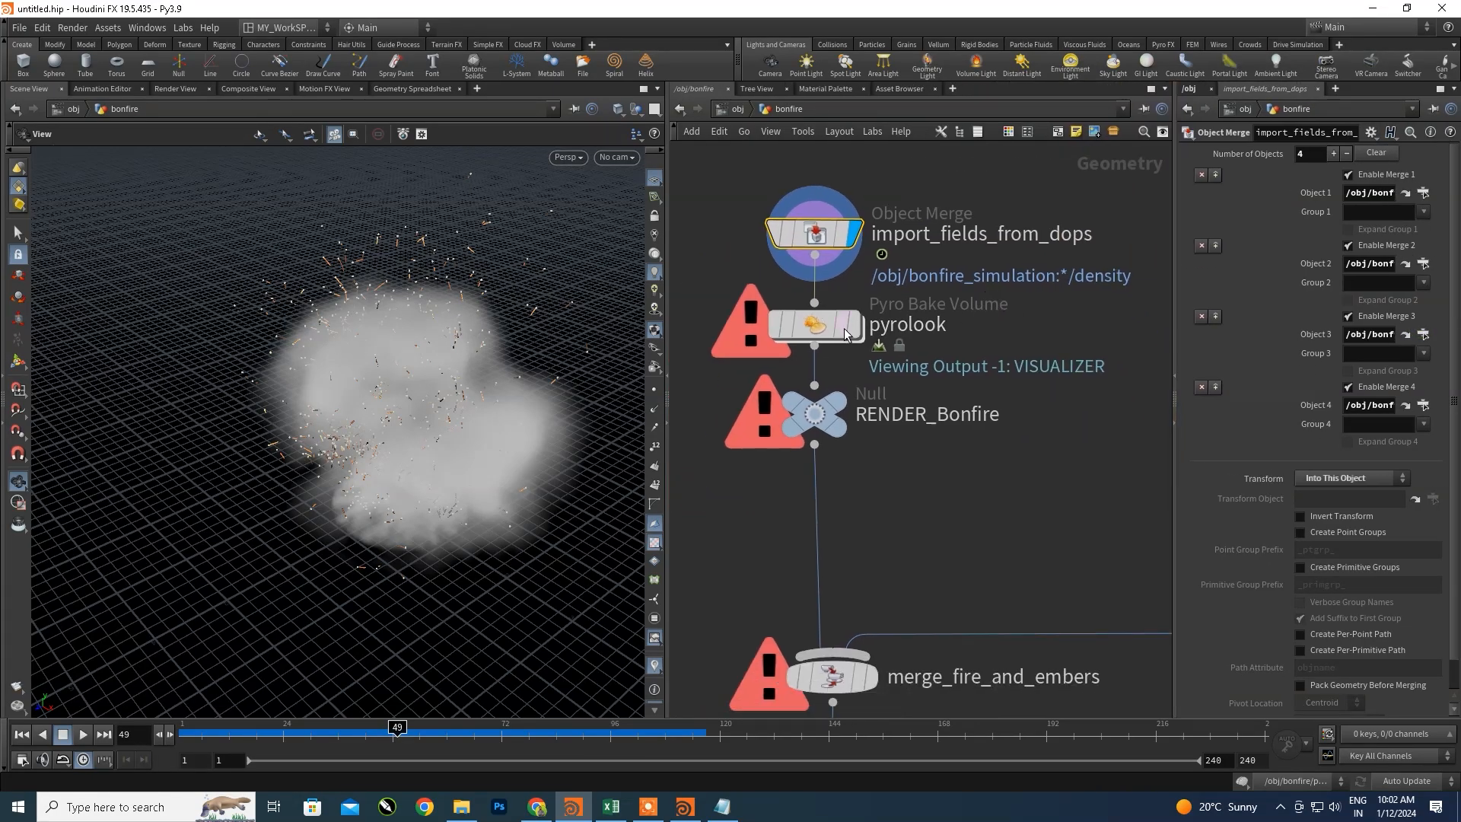
pyautogui.click(849, 334)
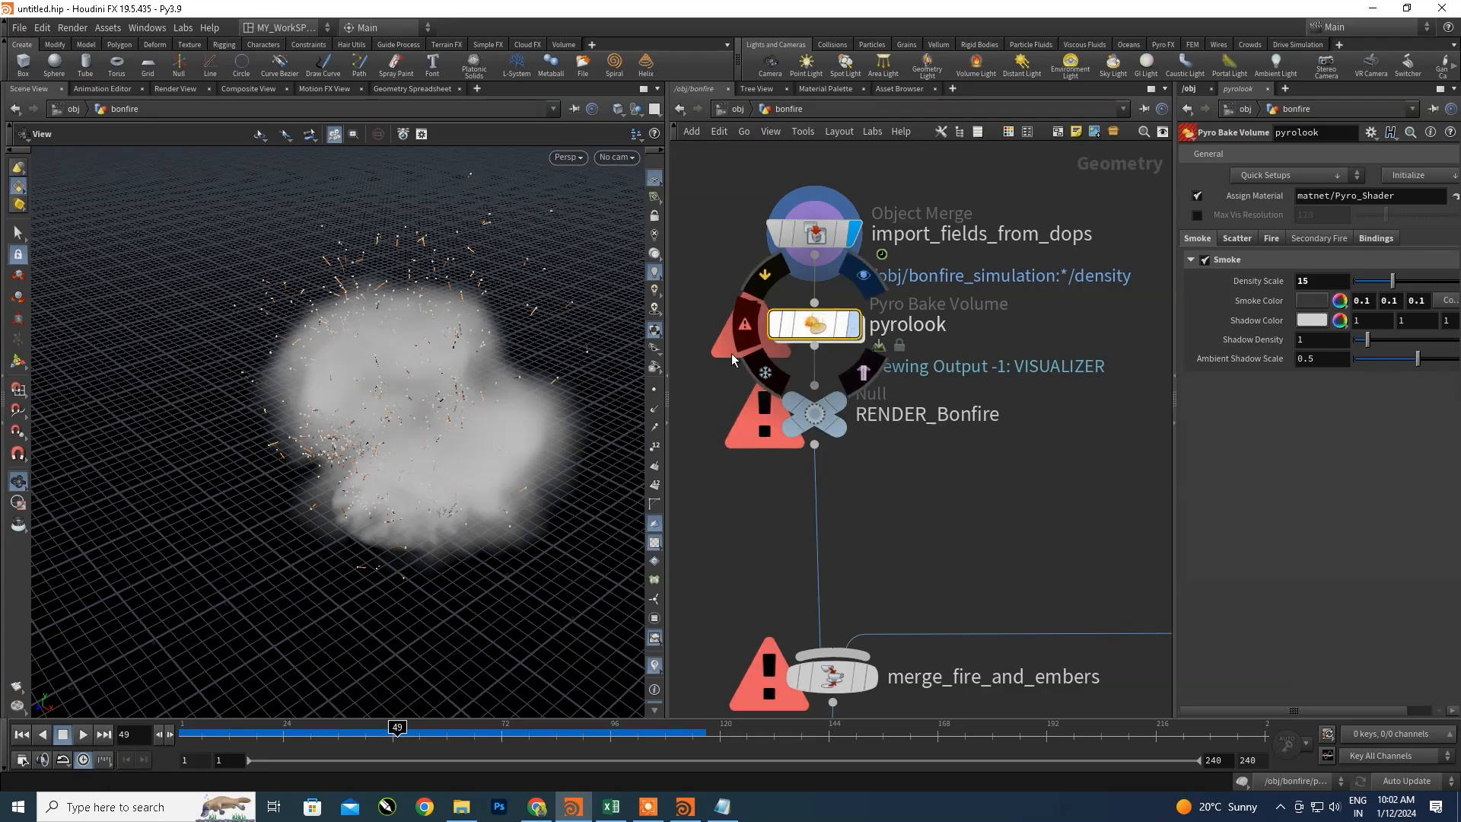
pyautogui.moveTo(405, 400); pyautogui.dragTo(375, 431, button='right')
pyautogui.moveTo(375, 430); pyautogui.dragTo(319, 503)
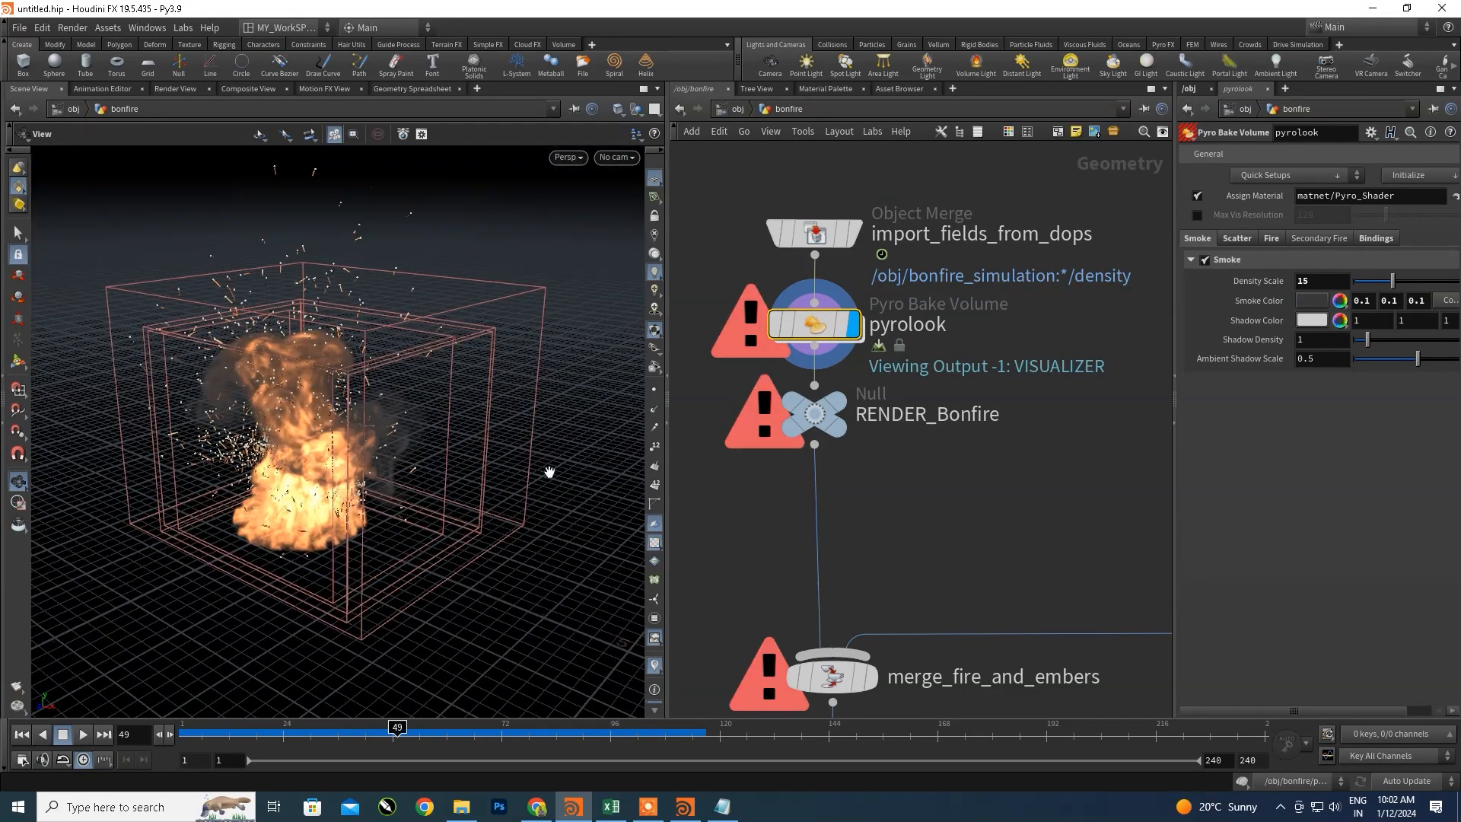
pyautogui.moveTo(815, 346)
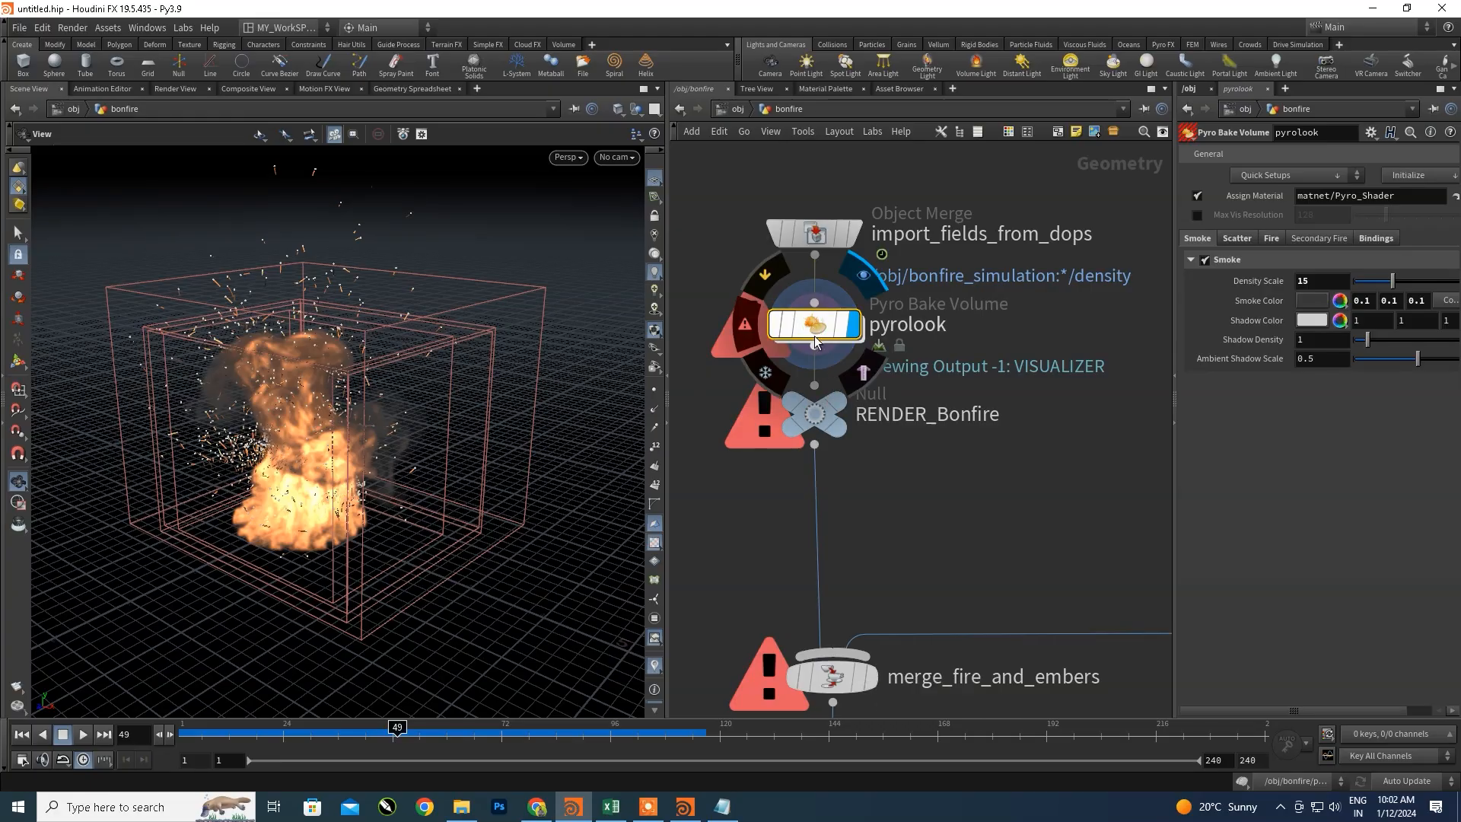
# - Display the RENDER_Bonfire null below pyrolook to view the fire output
pyautogui.scroll(-4, 799, 305)
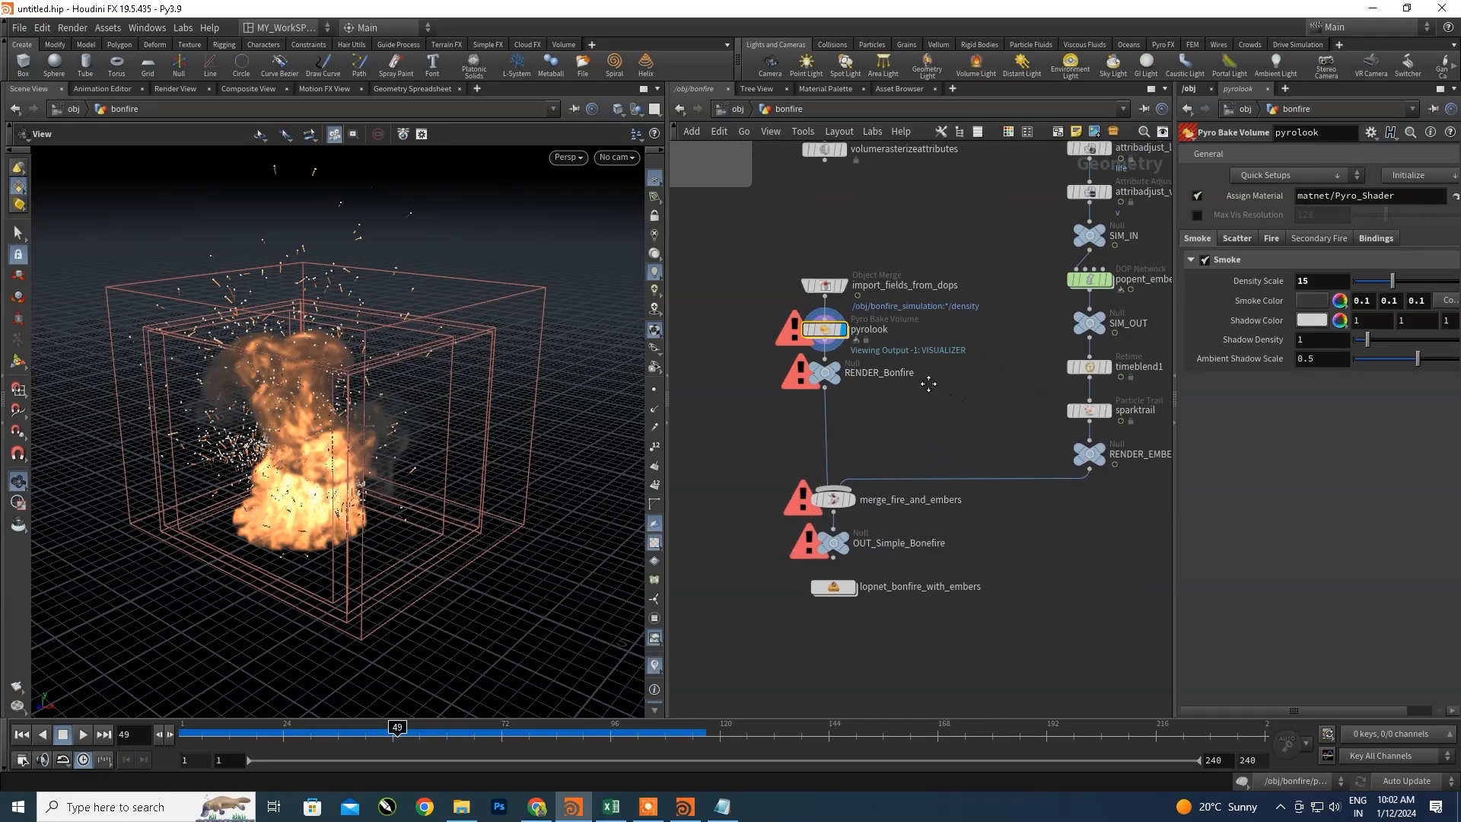
pyautogui.scroll(-3, 961, 379)
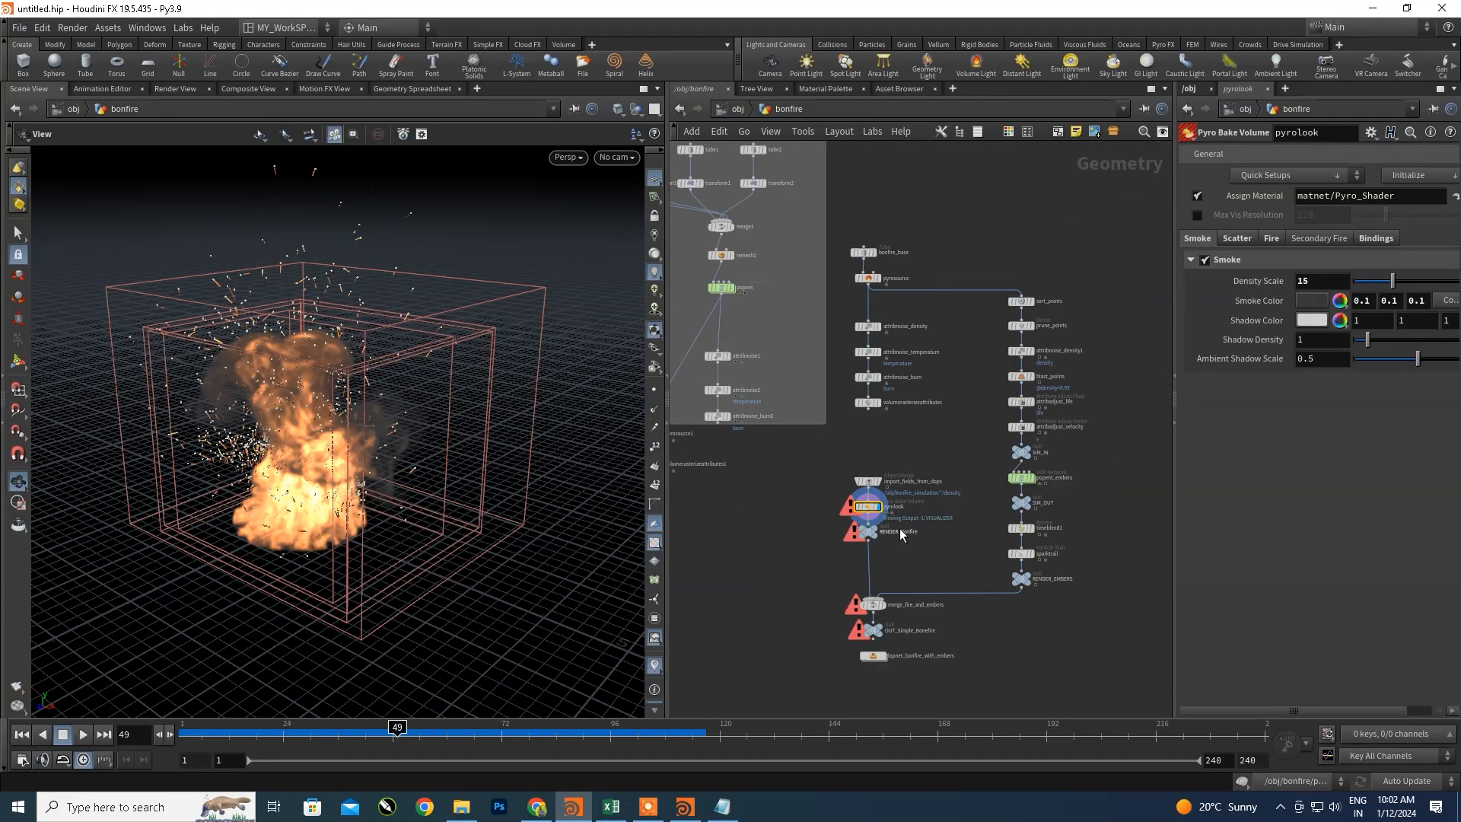
pyautogui.scroll(7, 902, 527)
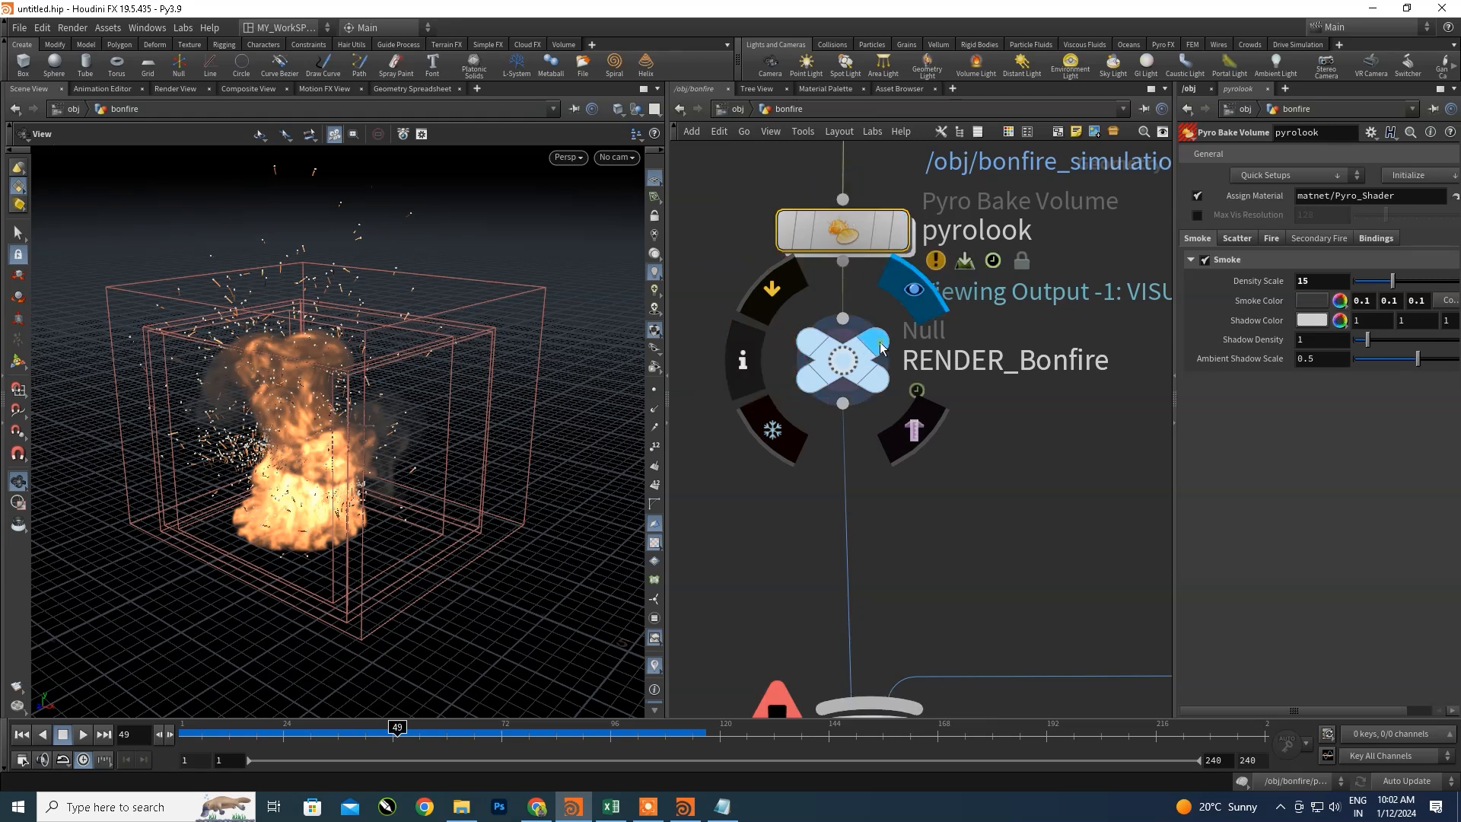
pyautogui.click(880, 344)
pyautogui.scroll(-5, 927, 382)
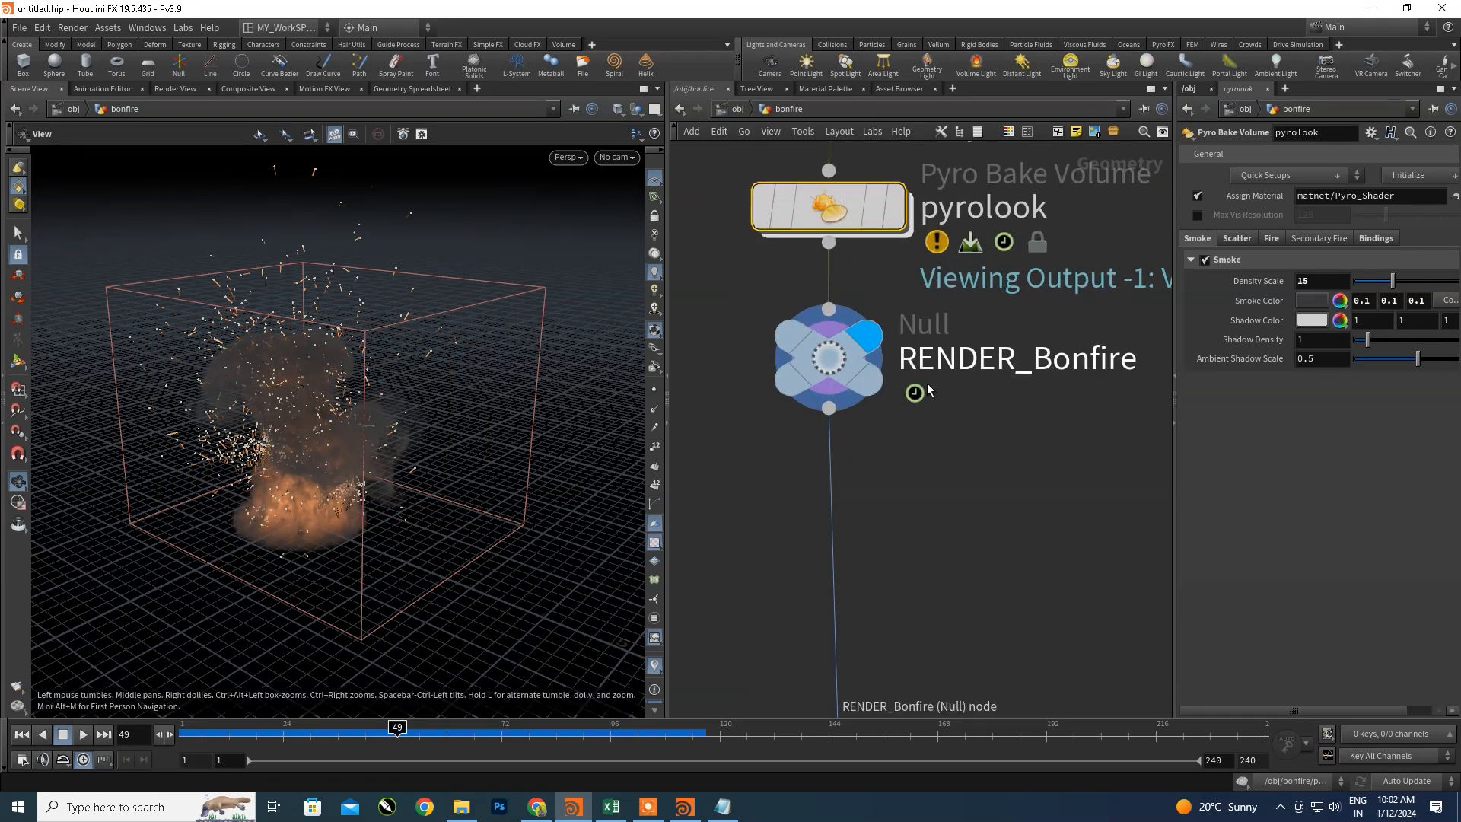
pyautogui.moveTo(870, 359)
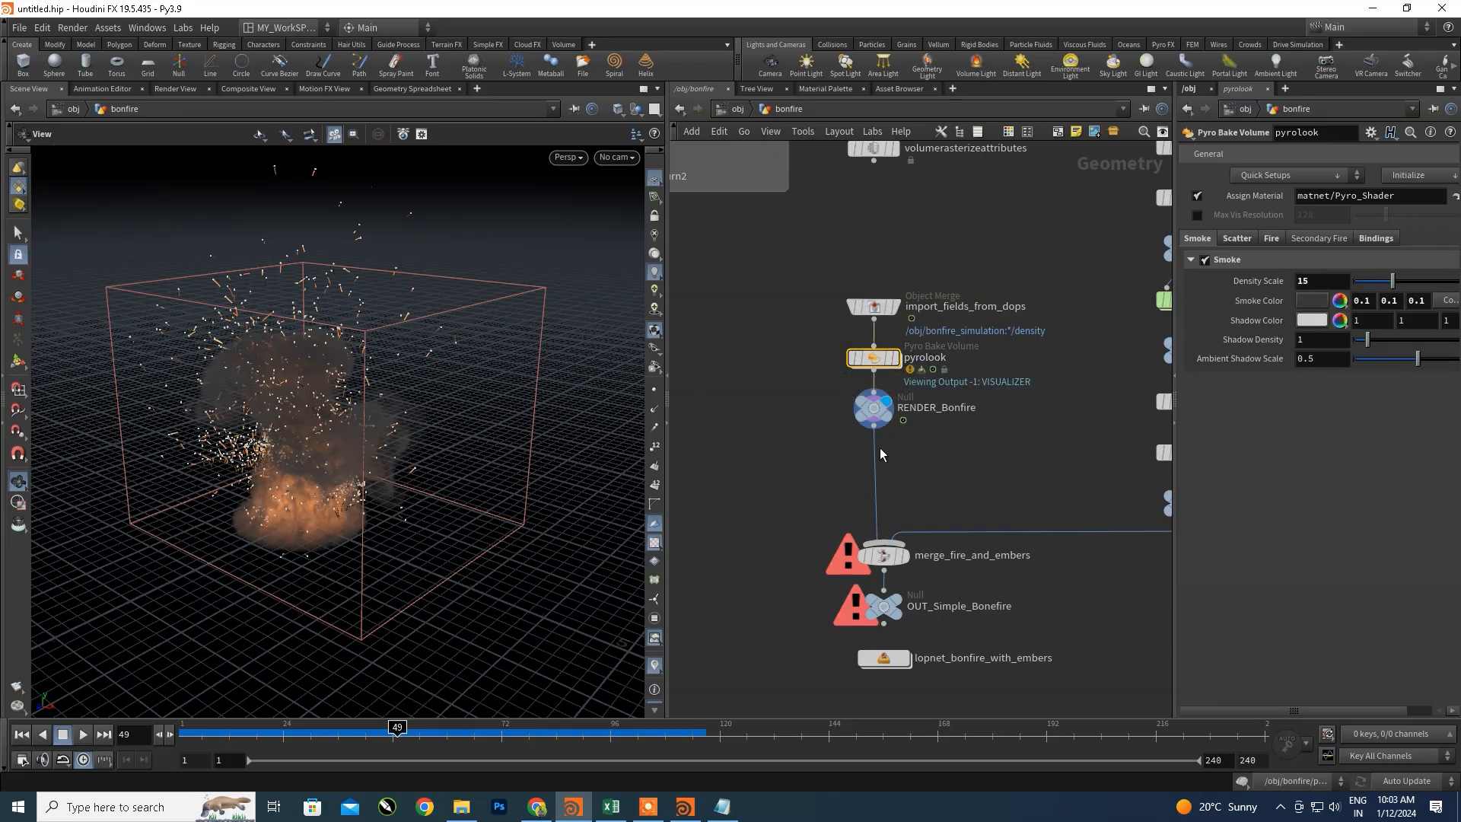
# - Select and display merge_fire_and_embers to inspect its inputs, and set the display to OUT_Simple_Bonefire
pyautogui.scroll(2, 880, 448)
pyautogui.moveTo(958, 489); pyautogui.dragTo(916, 422, button='middle')
pyautogui.scroll(-2, 872, 373)
pyautogui.scroll(1, 819, 476)
pyautogui.scroll(2, 819, 478)
pyautogui.click(819, 476)
pyautogui.click(860, 432)
pyautogui.scroll(-3, 925, 453)
pyautogui.moveTo(980, 463); pyautogui.dragTo(879, 490, button='middle')
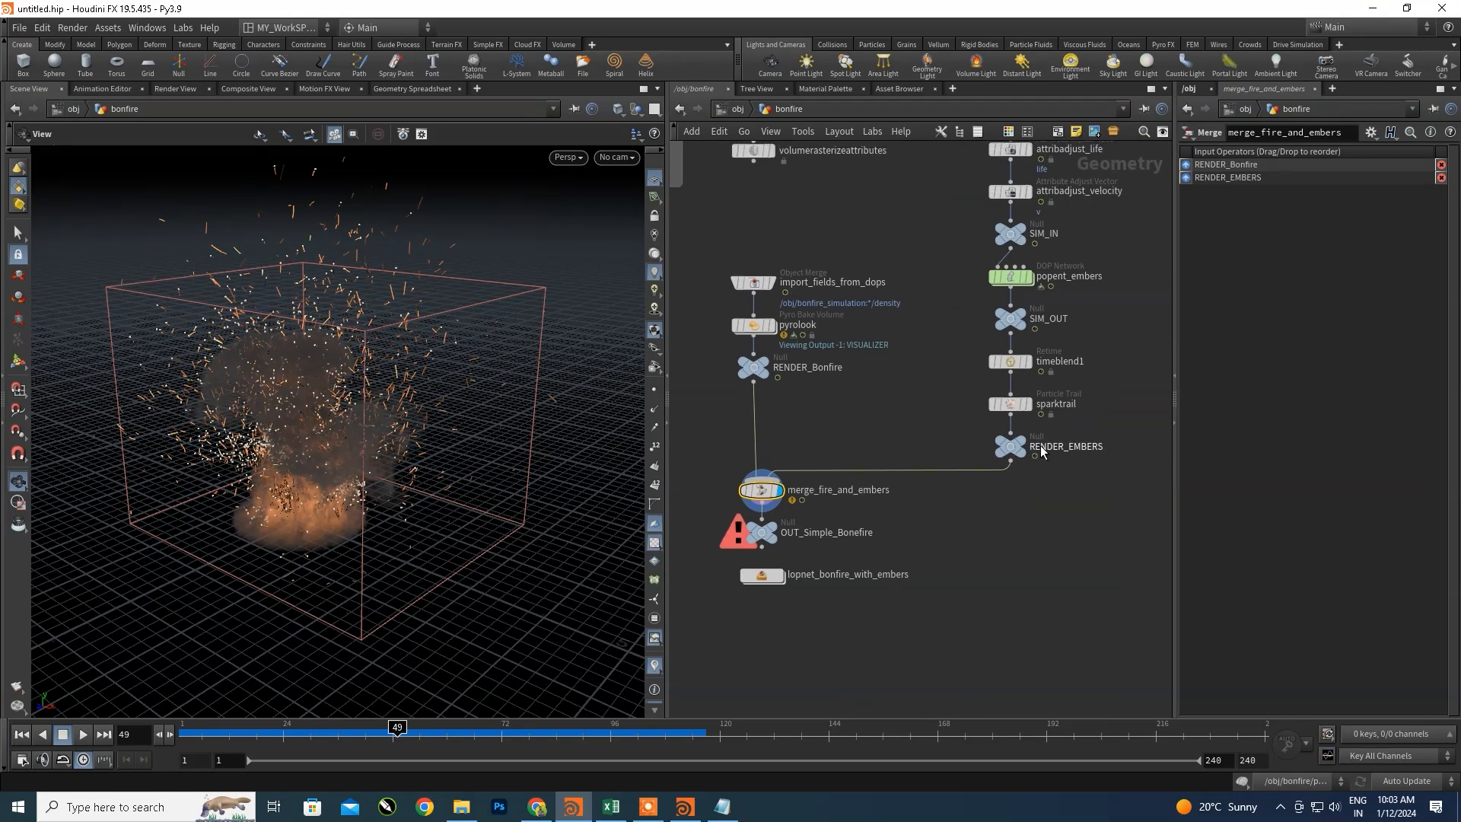
pyautogui.scroll(3, 874, 423)
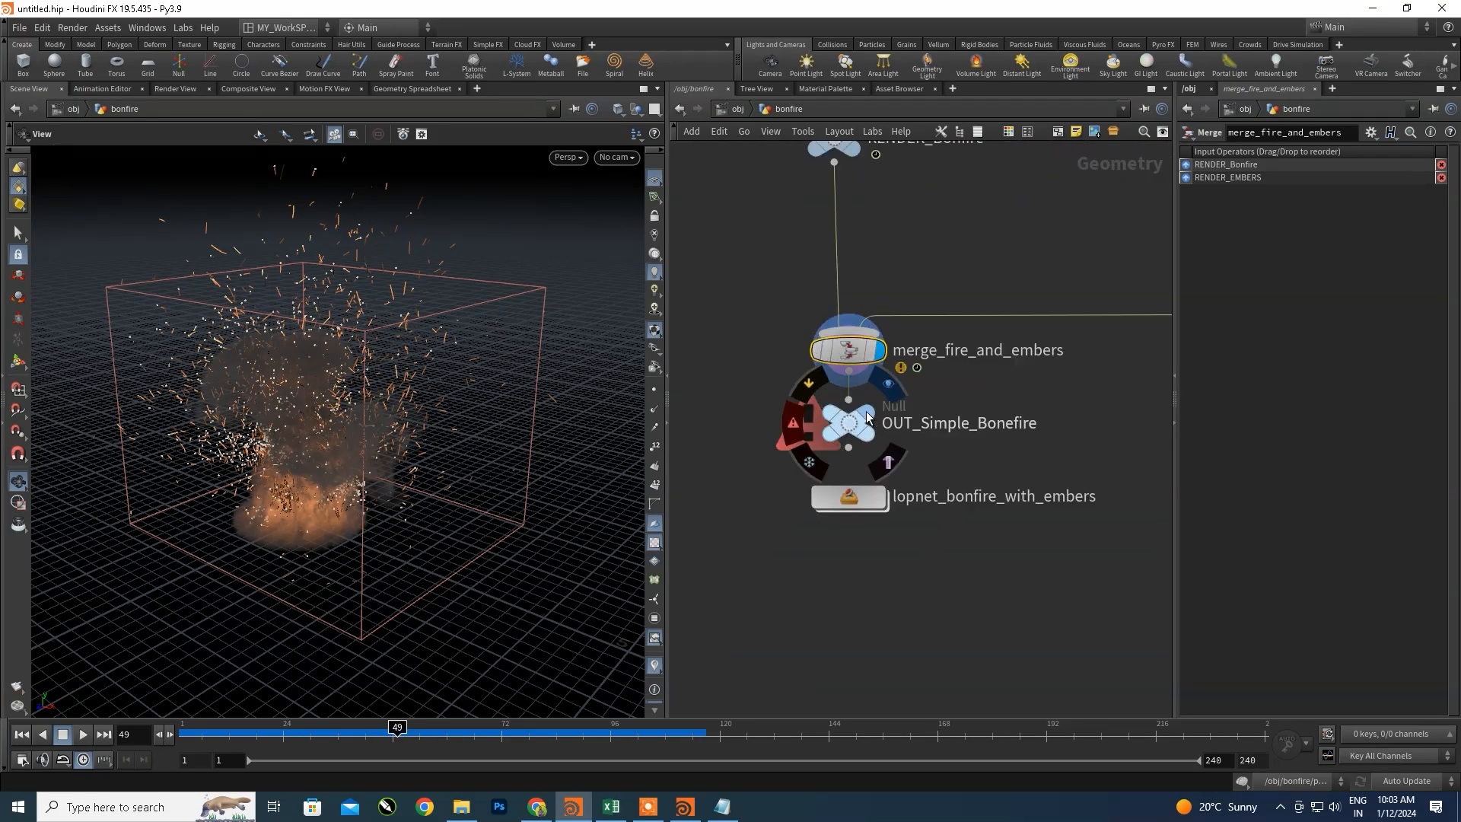
pyautogui.click(867, 417)
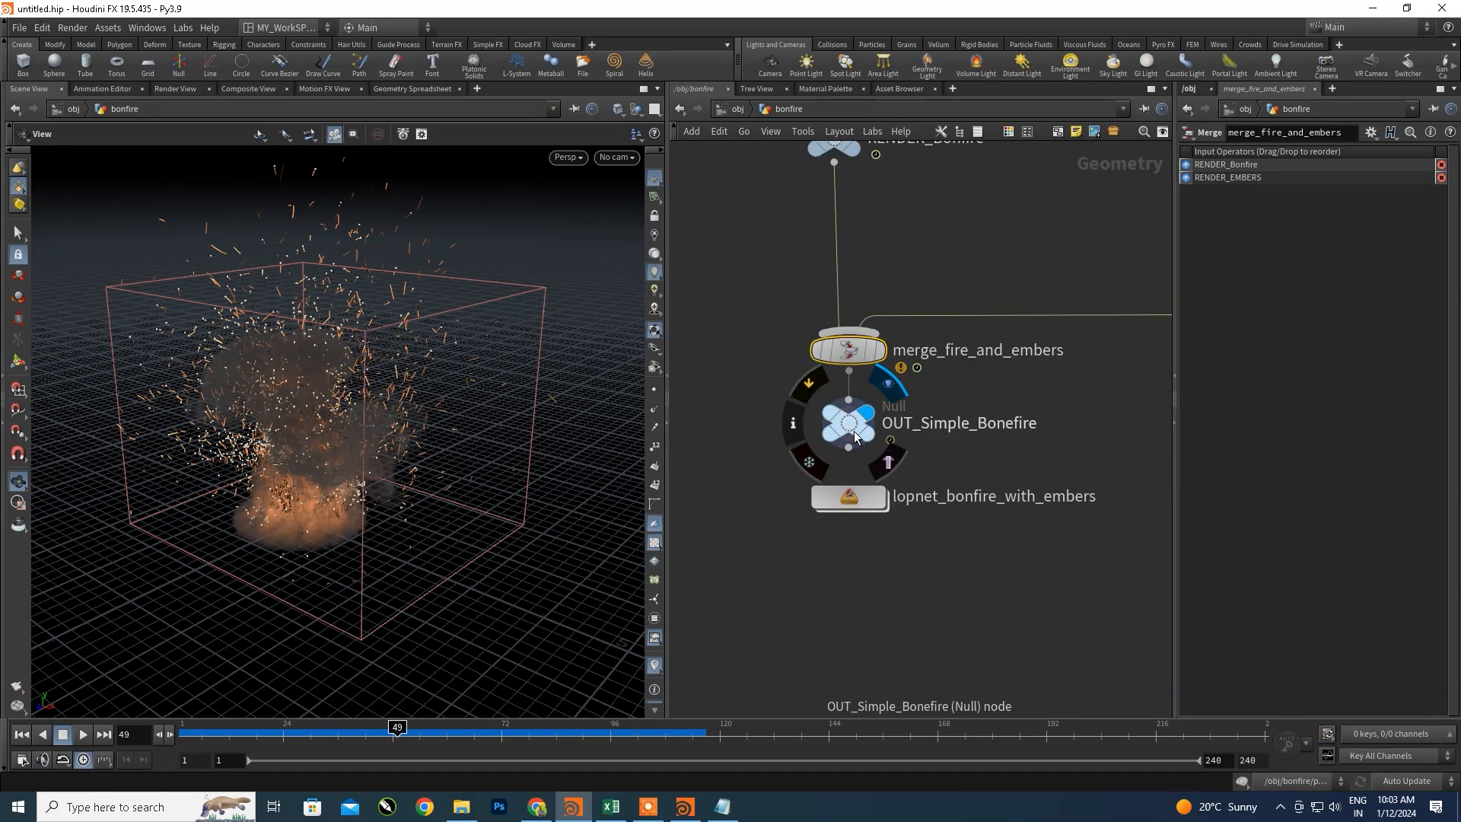
# - Play the displayed fire and embers from frame 1 twice, stopping at frame 23, and select lopnet_bonfire_with_embers to see its parameters
pyautogui.moveTo(855, 434); pyautogui.dragTo(855, 439)
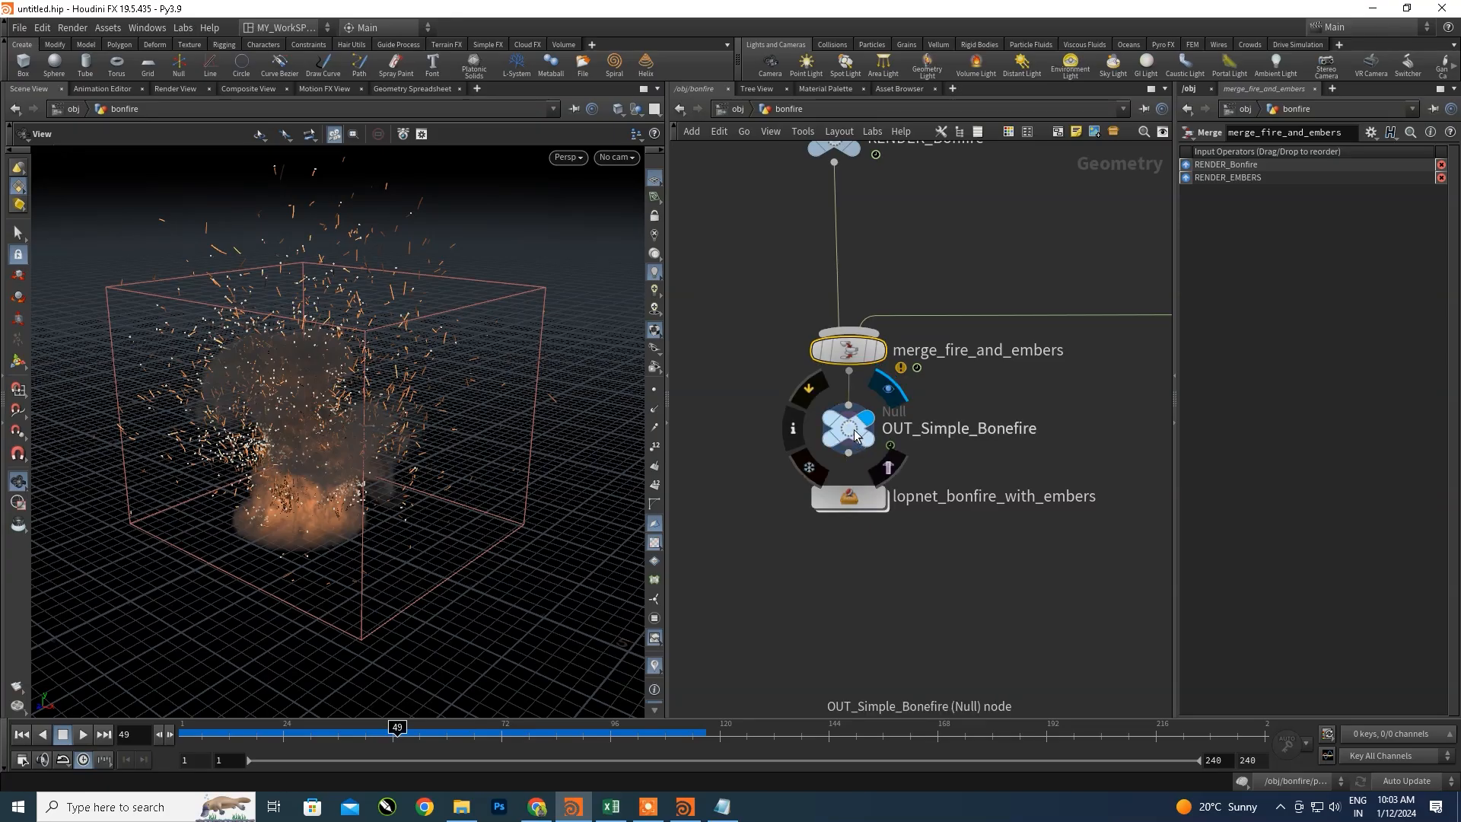
pyautogui.click(22, 734)
pyautogui.click(84, 734)
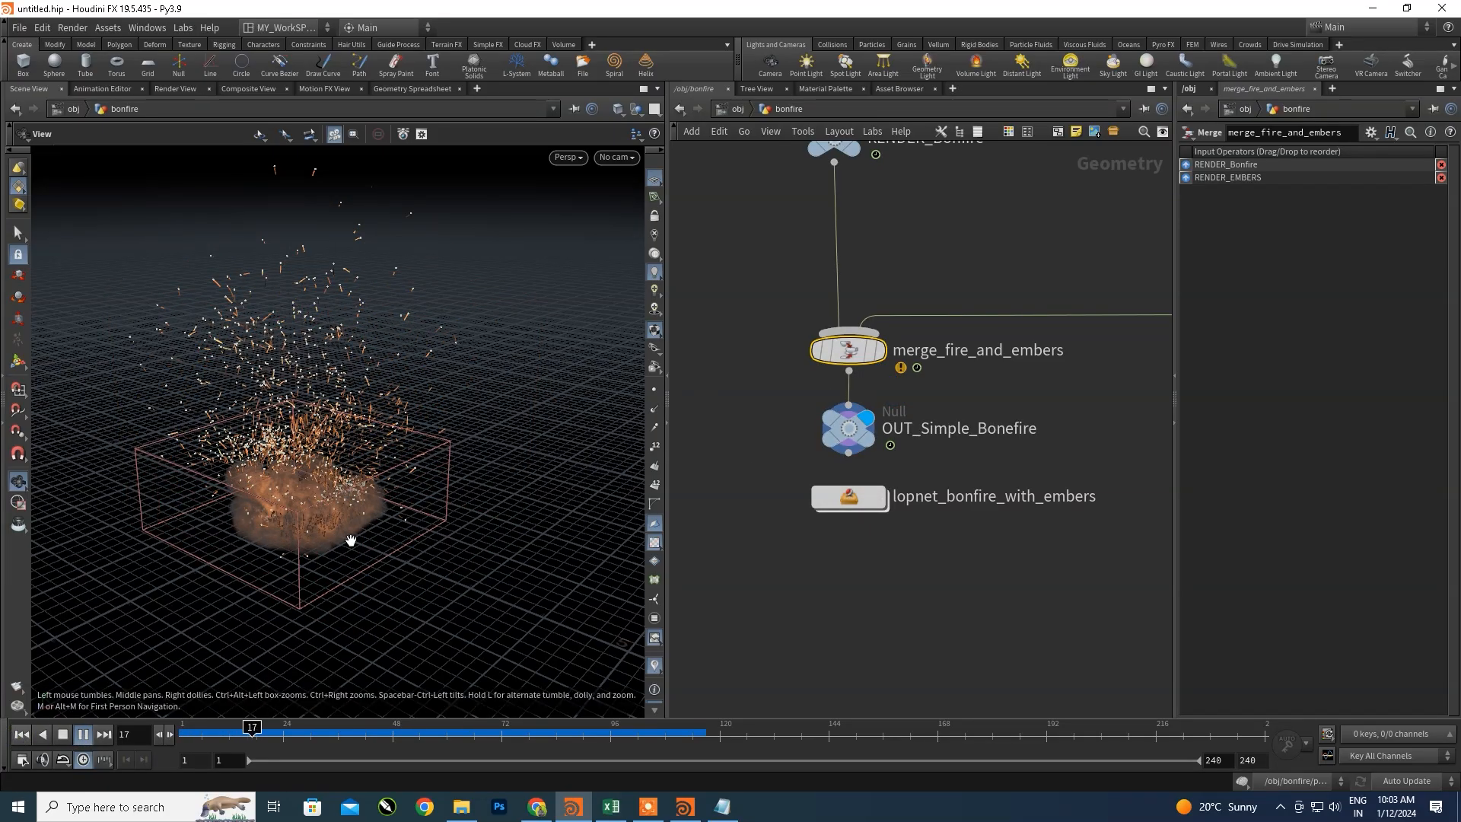
pyautogui.click(853, 499)
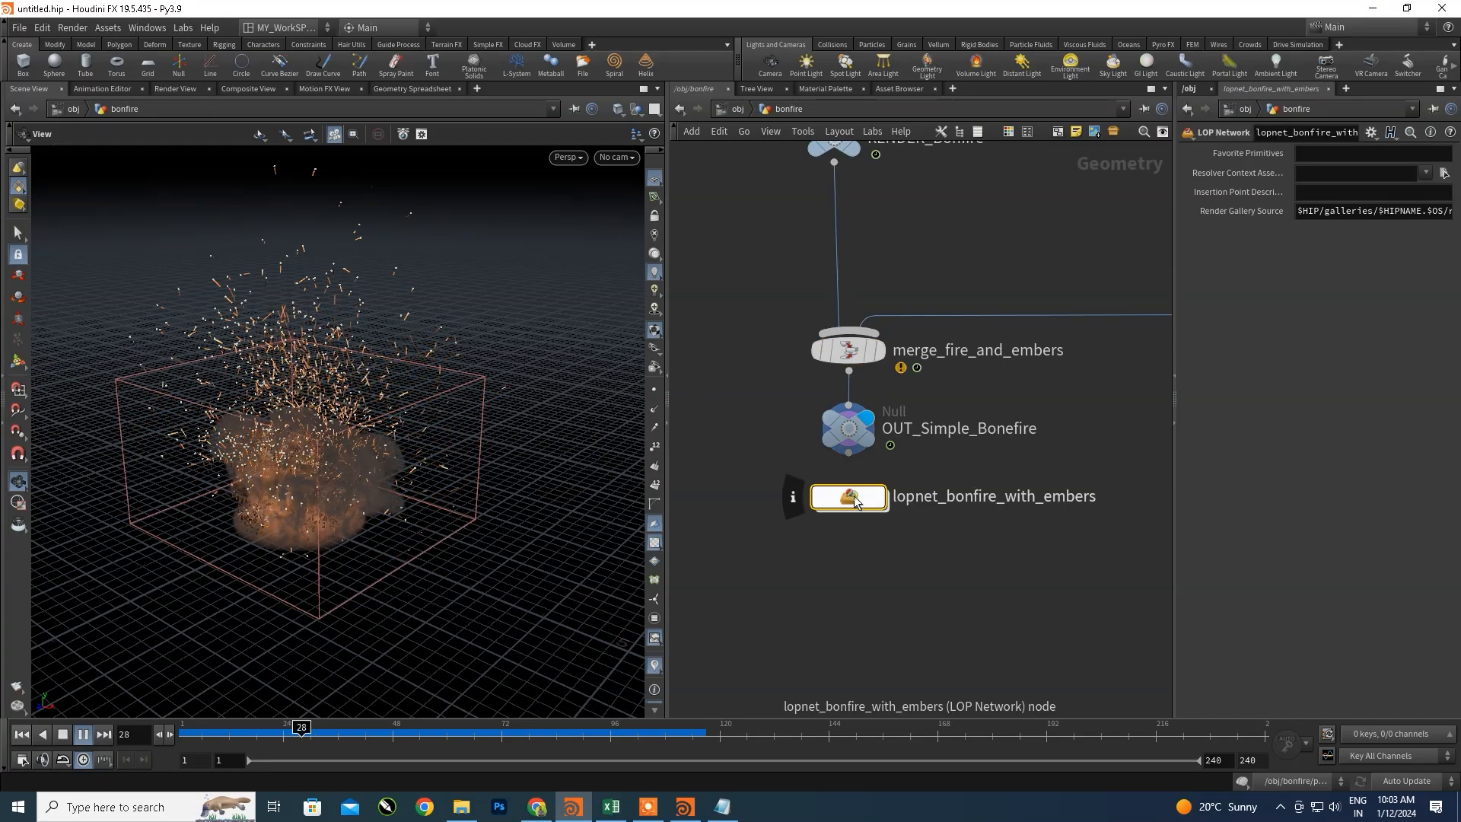
pyautogui.click(84, 734)
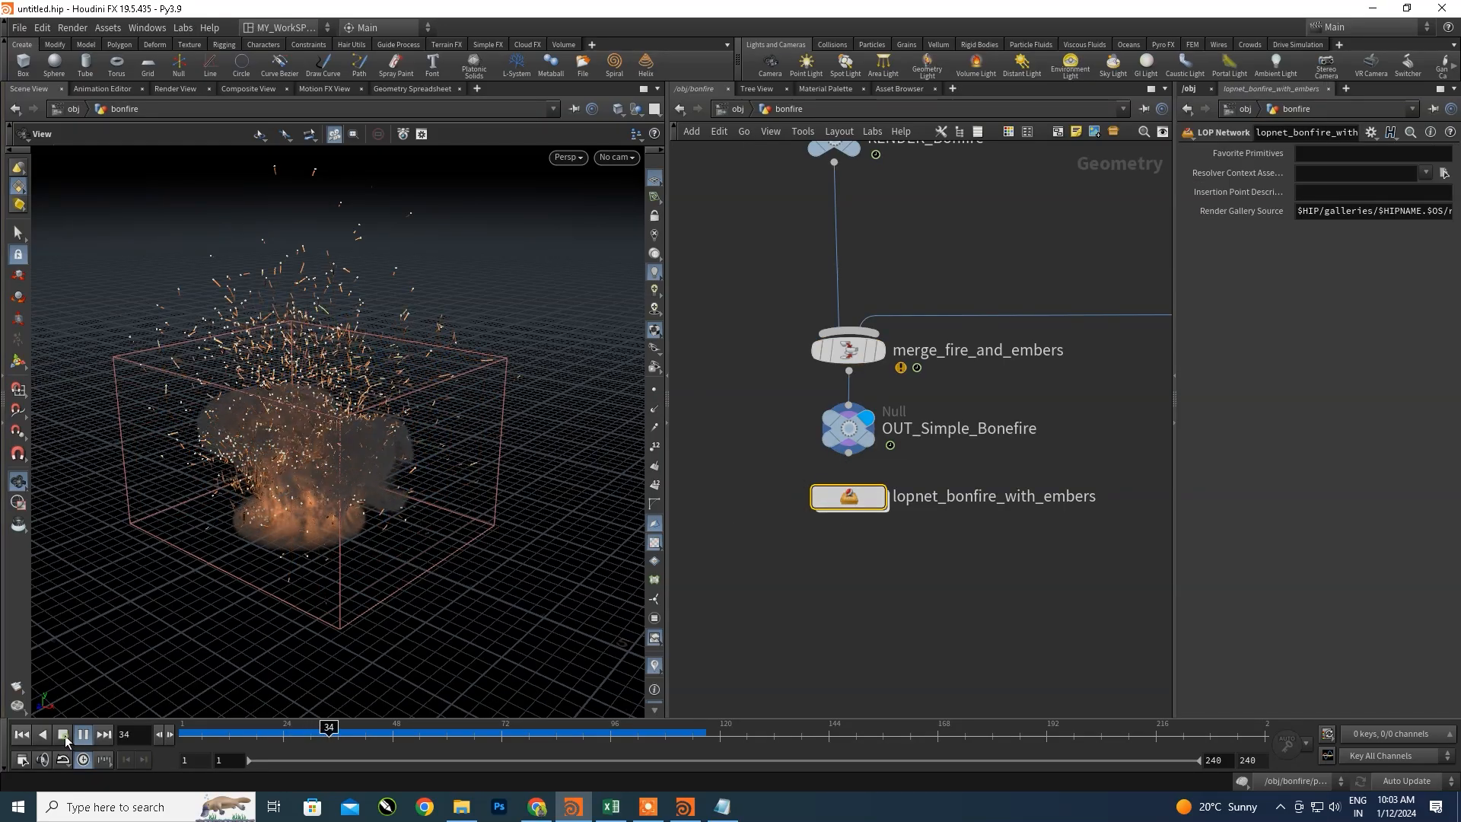
pyautogui.click(21, 735)
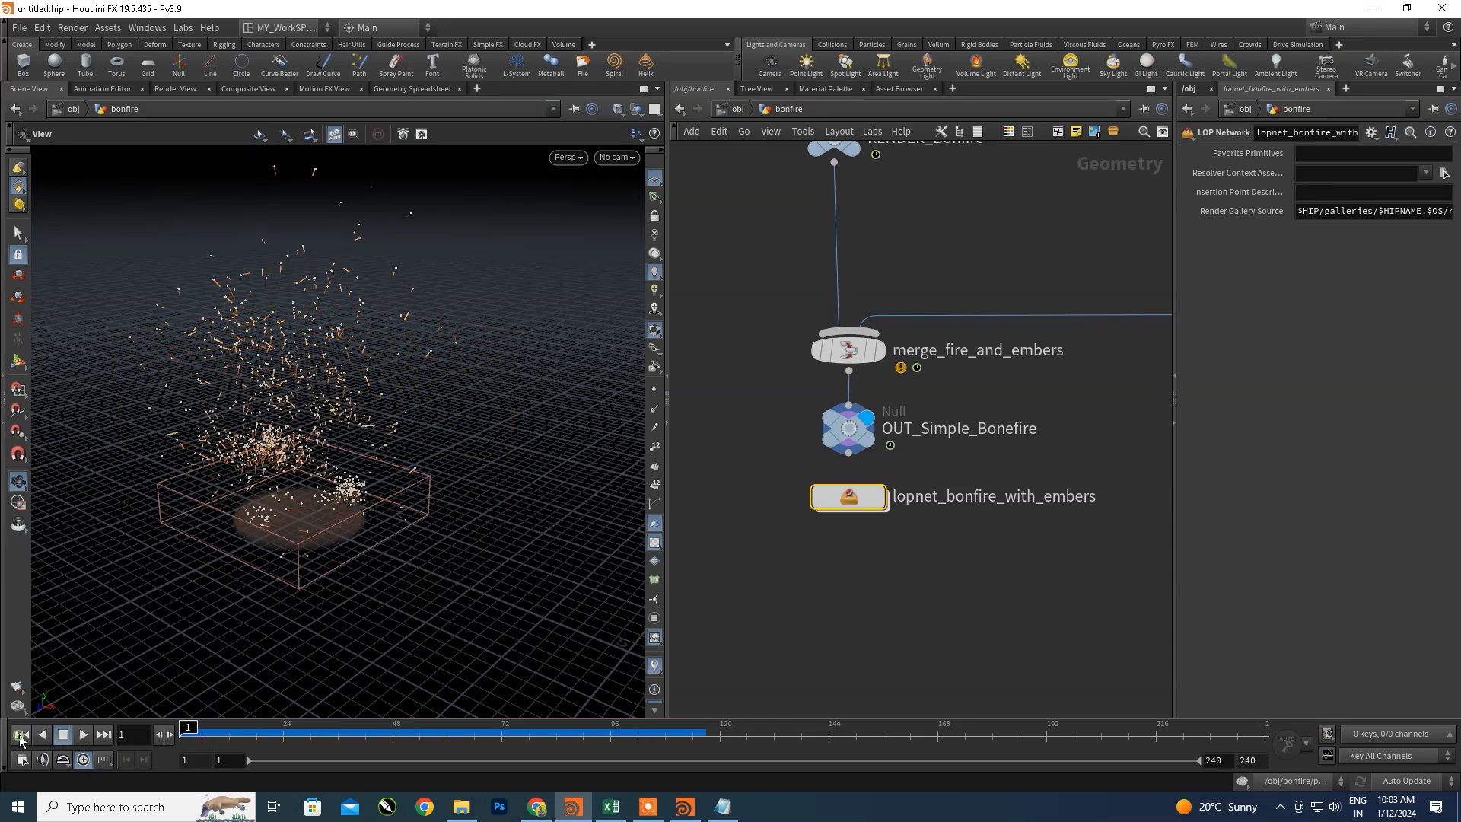
pyautogui.click(62, 736)
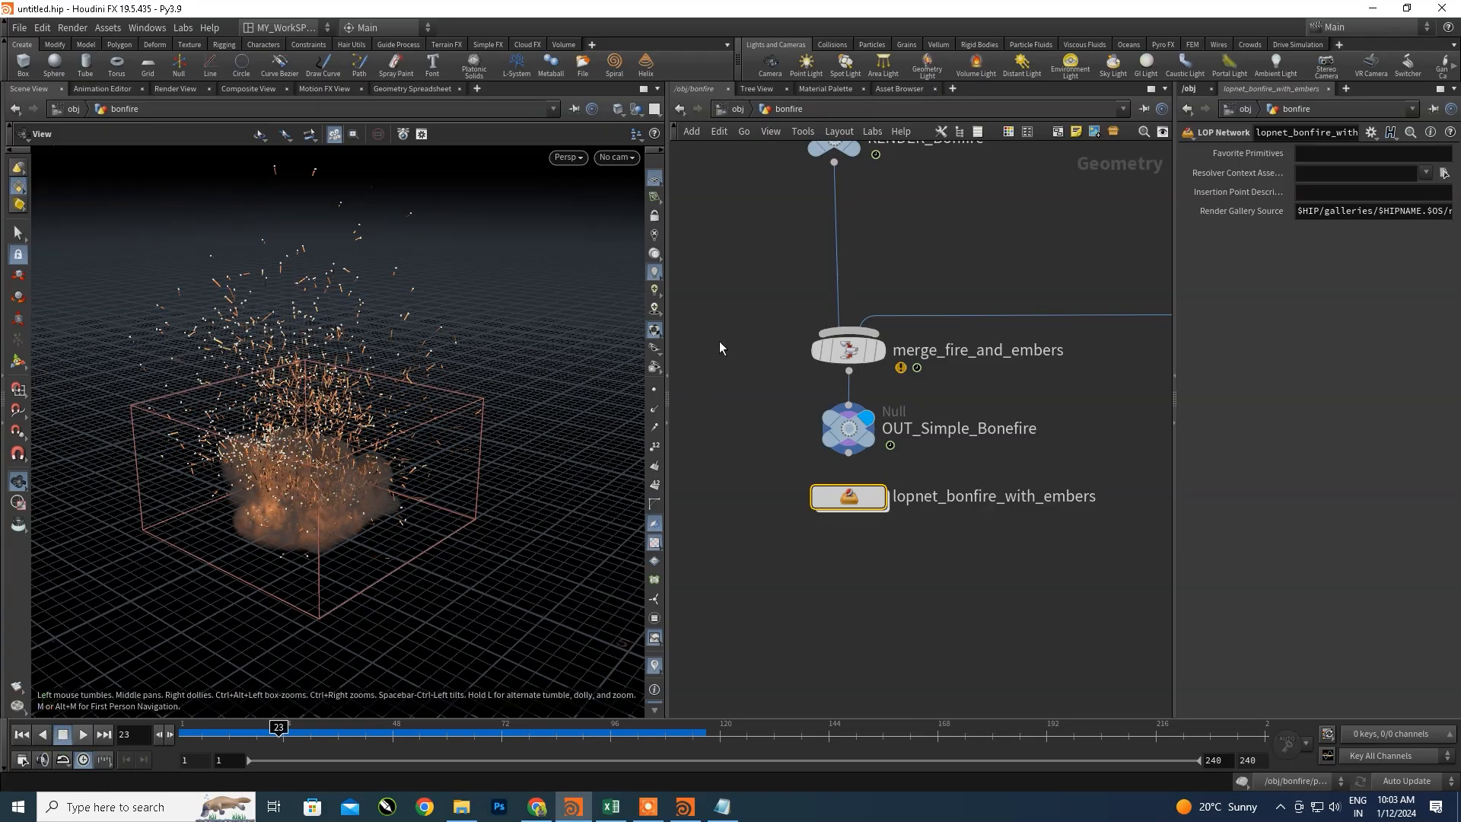
# - Examine the whole bonfire network, following the fire and ember branches from bonfire_base and pyrosource down to merge_fire_and_embers and the output
pyautogui.press('h')
pyautogui.scroll(1, 816, 350)
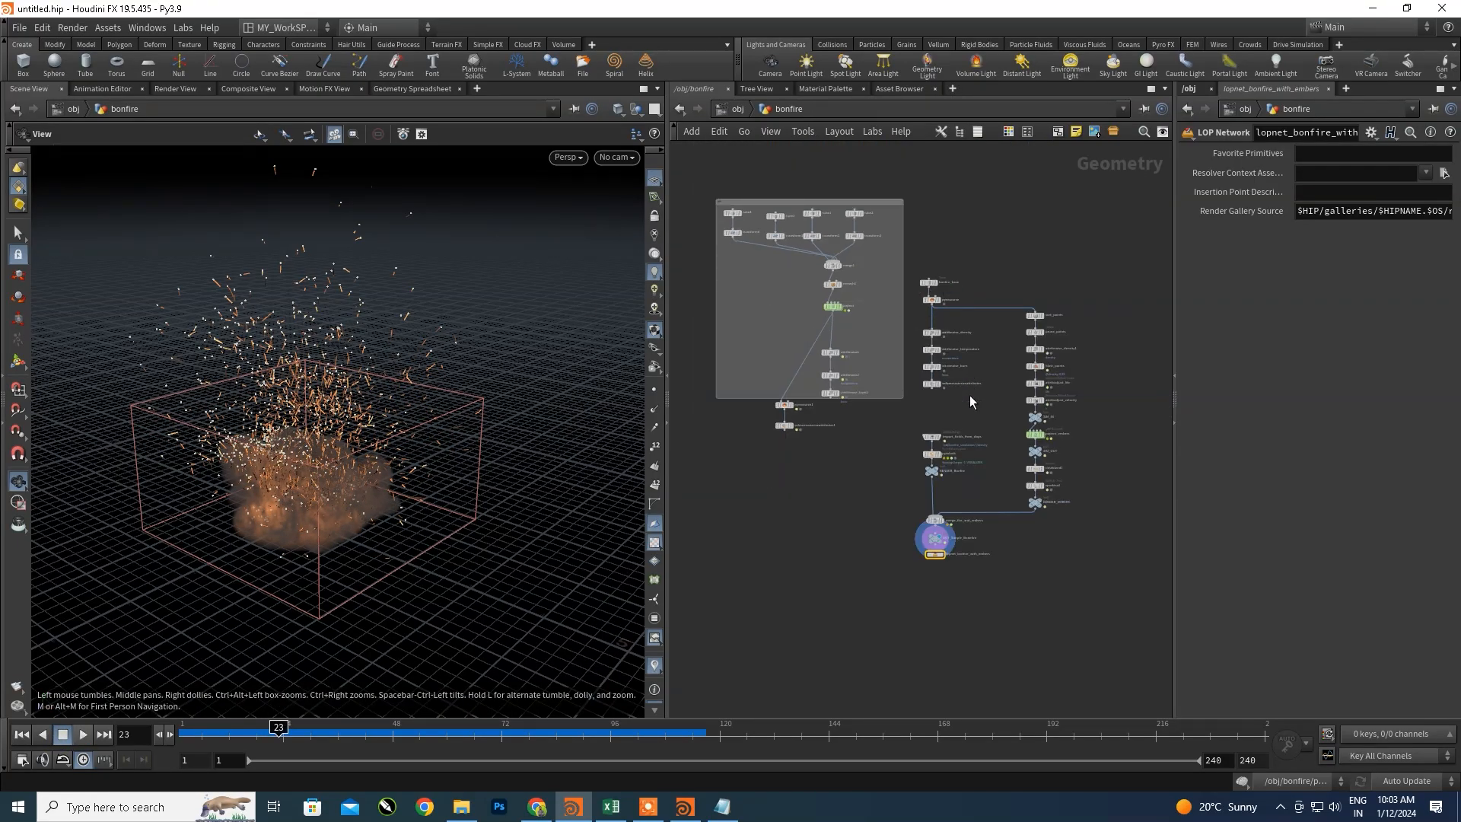
pyautogui.scroll(-2, 982, 403)
pyautogui.scroll(5, 941, 346)
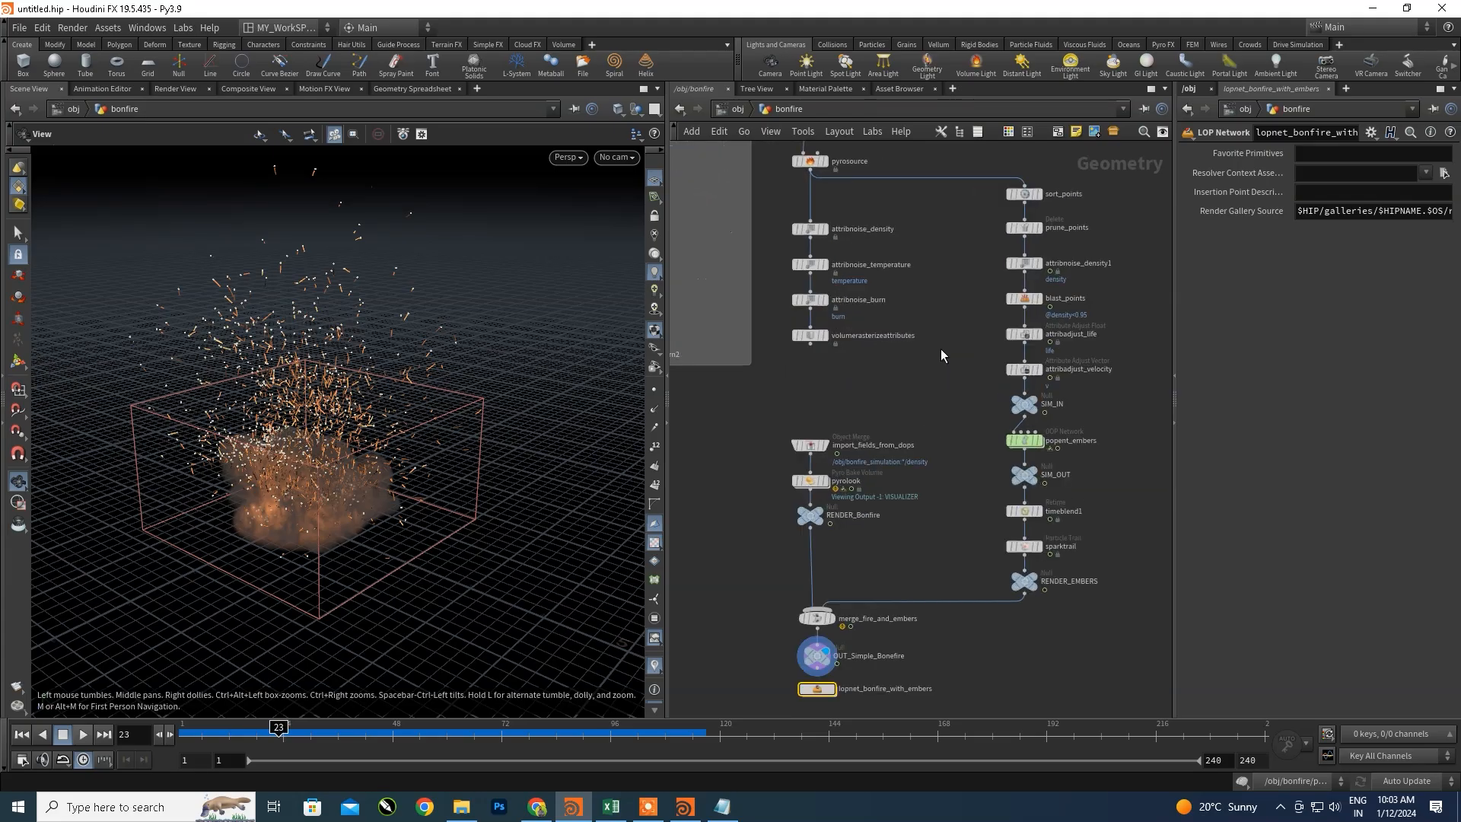
pyautogui.scroll(-2, 868, 419)
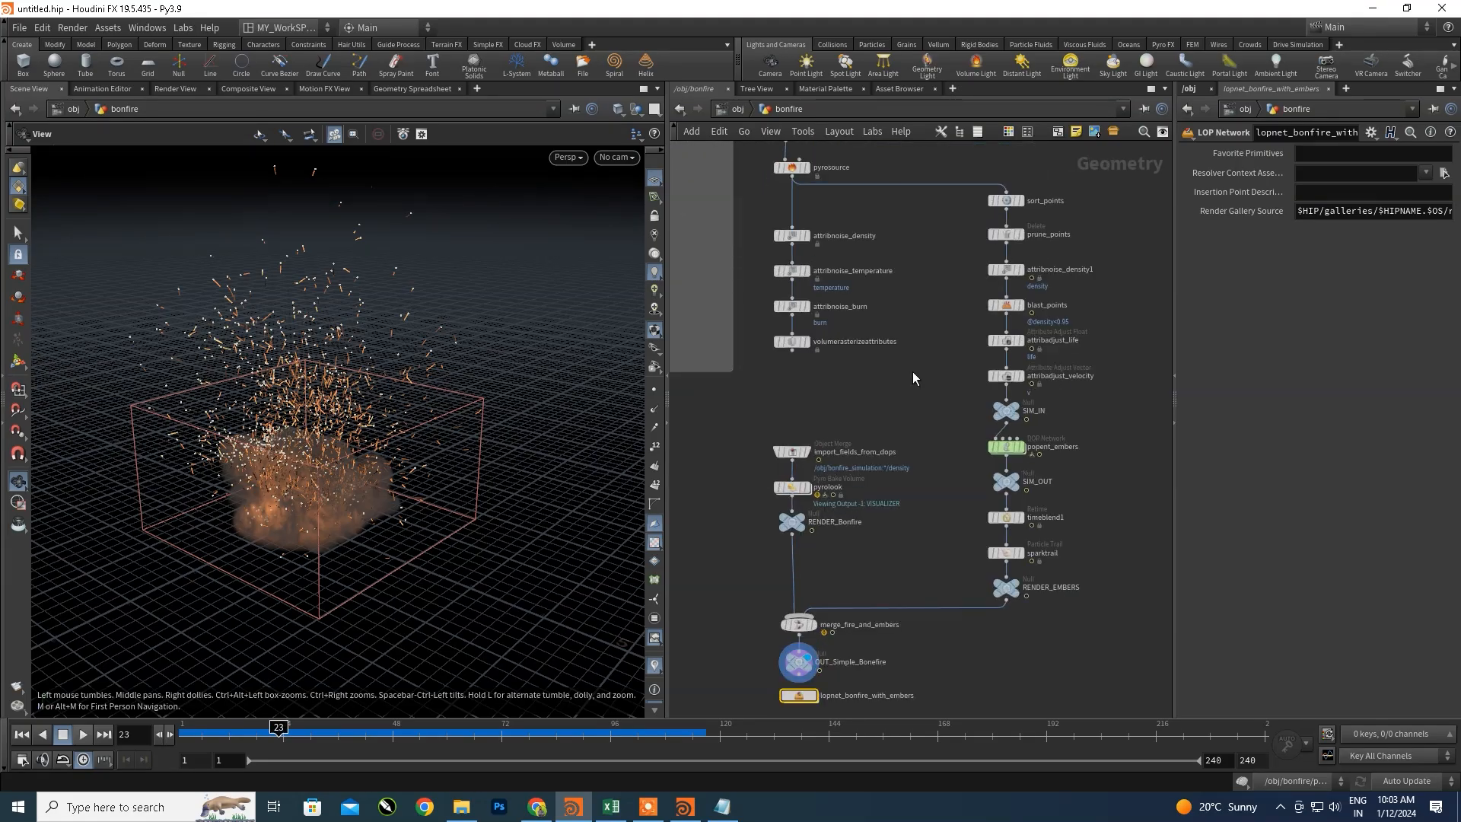
pyautogui.scroll(4, 912, 371)
pyautogui.moveTo(907, 373)
pyautogui.mouseDown(button='middle')
pyautogui.moveTo(923, 388)
pyautogui.moveTo(879, 392)
pyautogui.moveTo(894, 393)
pyautogui.mouseUp(button='middle')
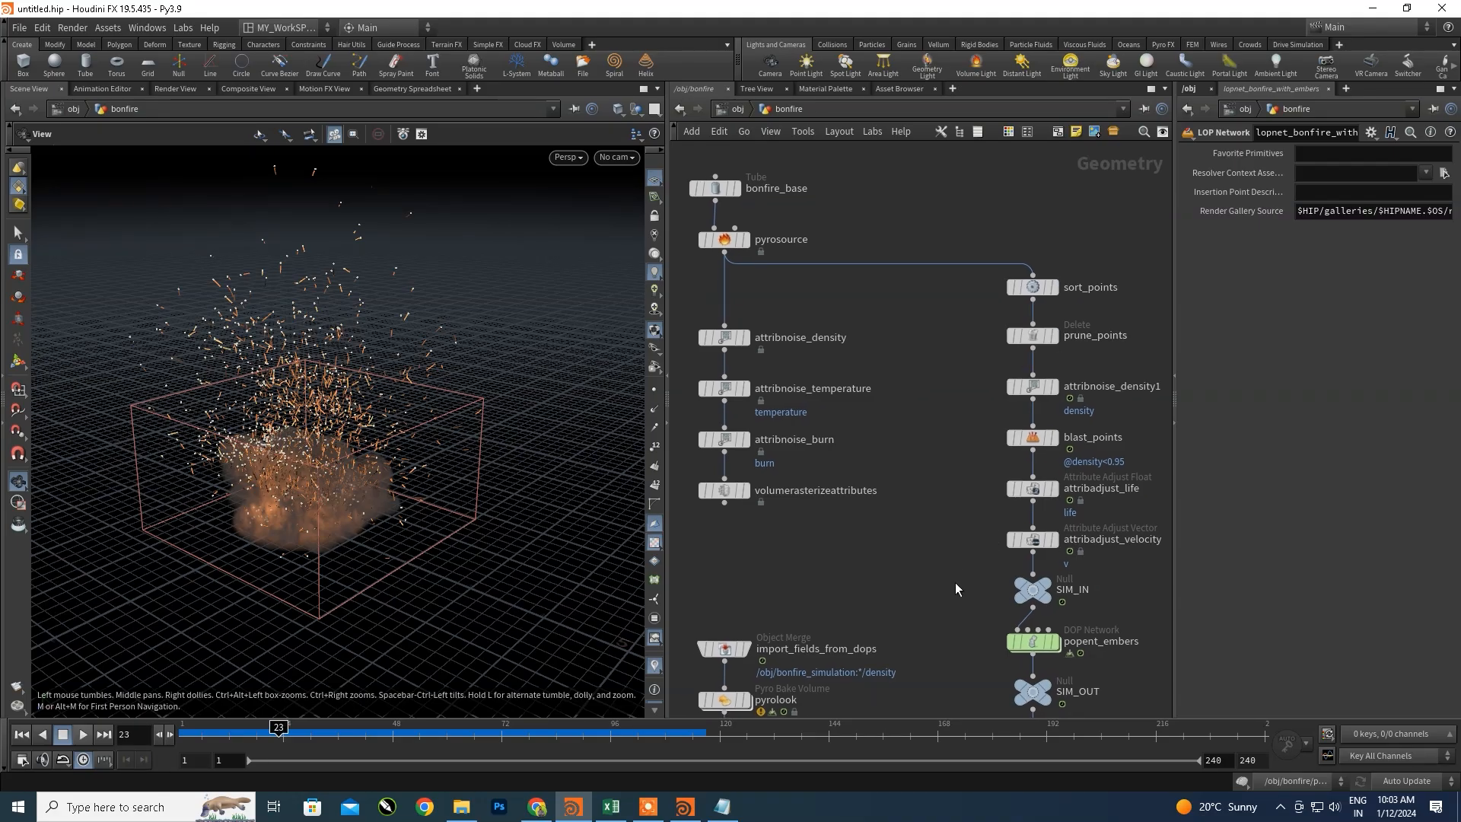
pyautogui.moveTo(955, 613); pyautogui.dragTo(955, 603, button='middle')
pyautogui.moveTo(957, 590); pyautogui.dragTo(951, 280, button='middle')
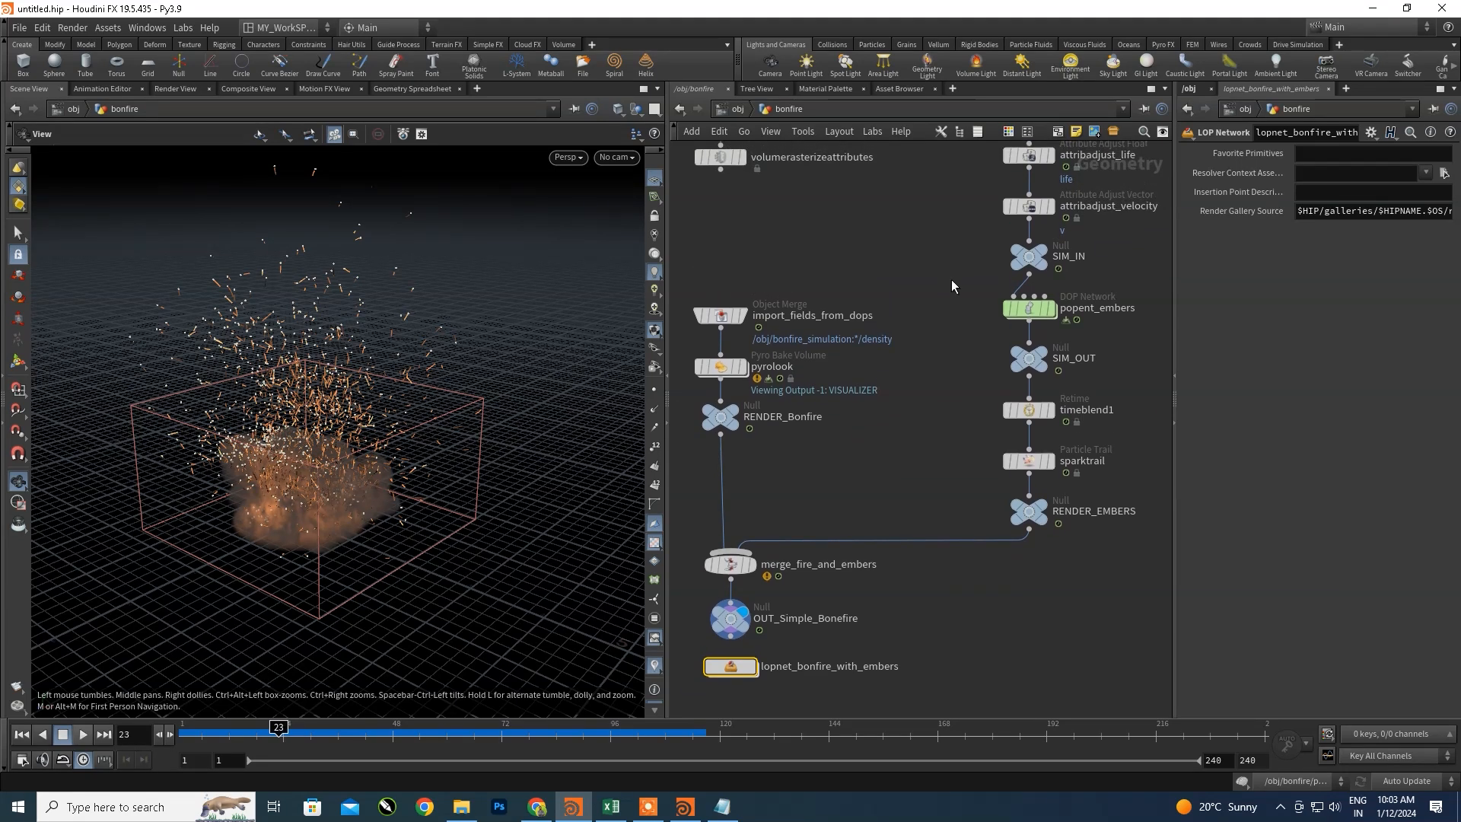